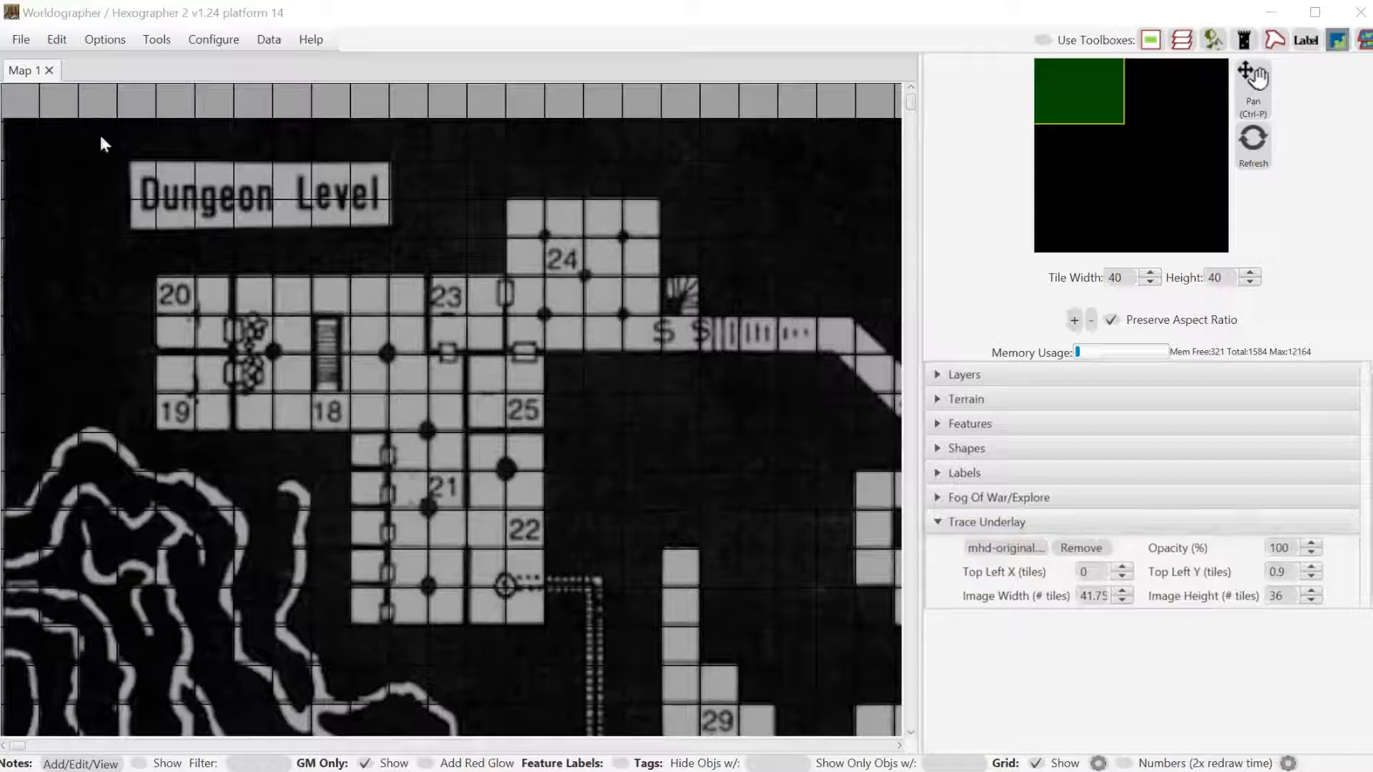
{"action": "left_click", "coordinate": [32, 41]}
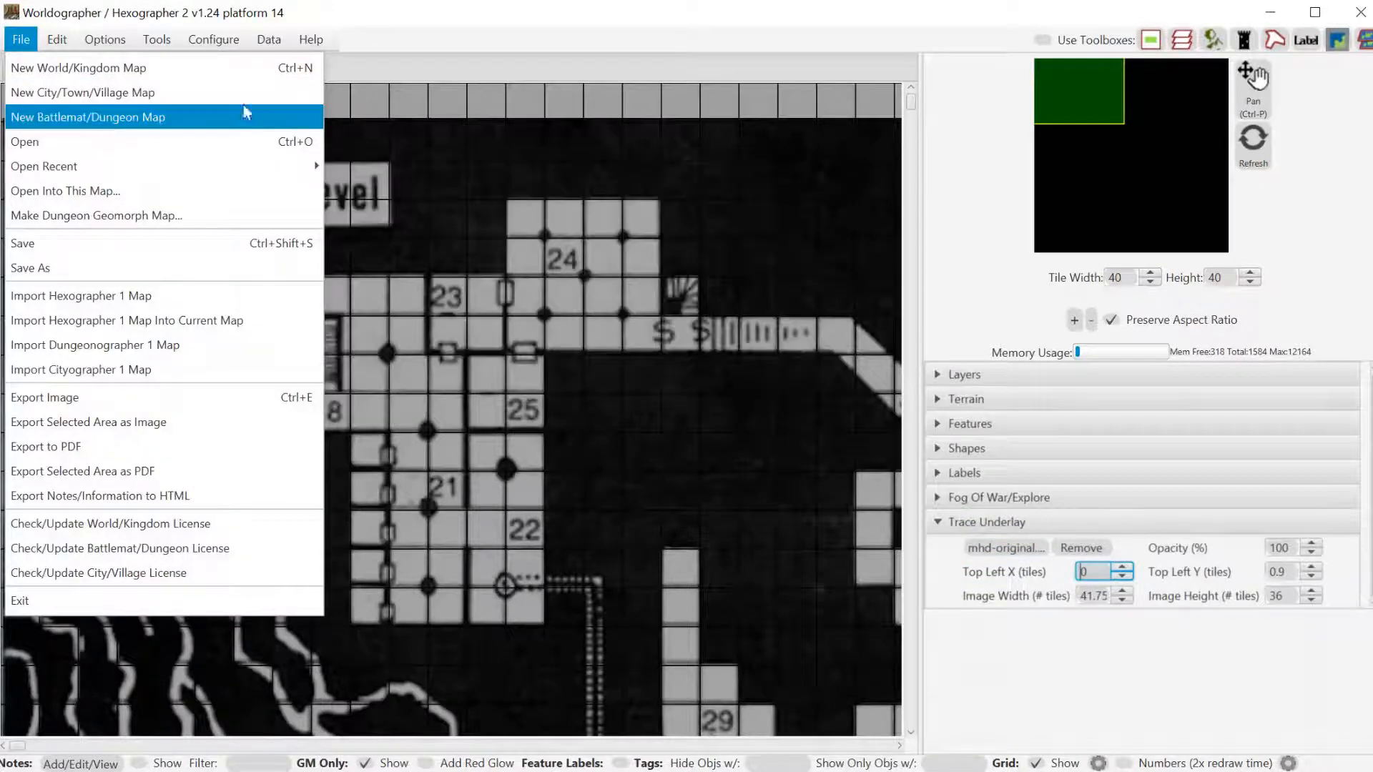
{"action": "left_click", "coordinate": [487, 27]}
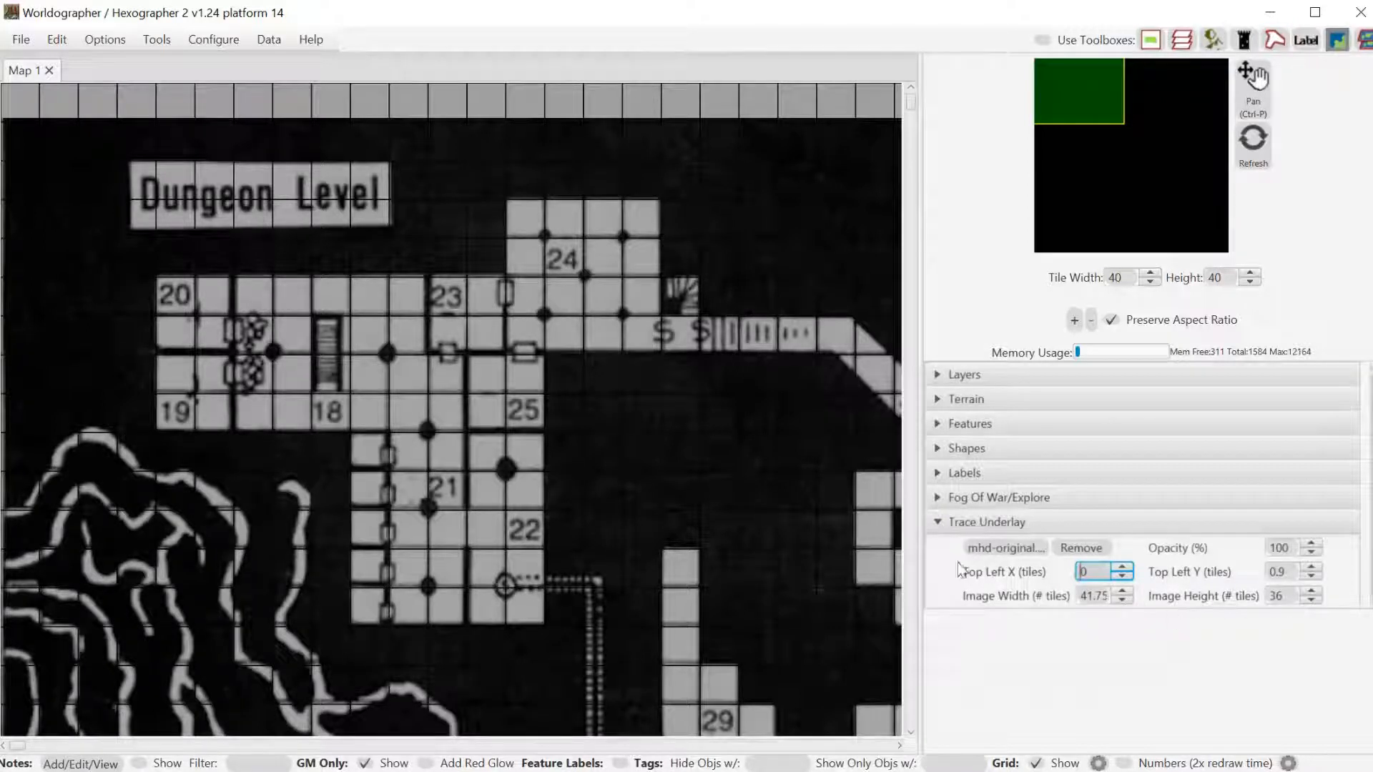
Try an image height of 40 tiles for the trace underlay, and return it to 36 tiles.
{"action": "left_click", "coordinate": [1313, 590]}
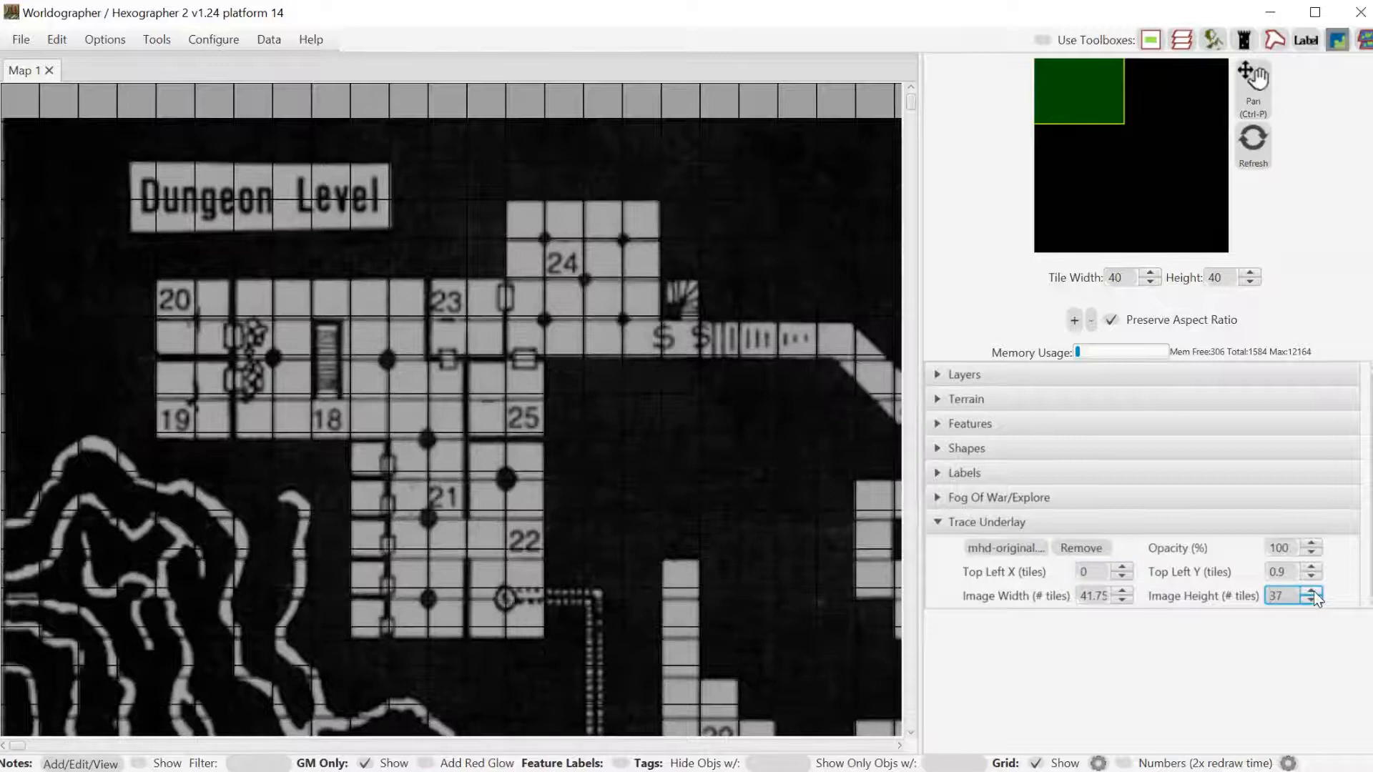
{"action": "left_click", "coordinate": [1315, 591]}
{"action": "left_click", "coordinate": [1314, 591]}
{"action": "left_click", "coordinate": [1314, 590]}
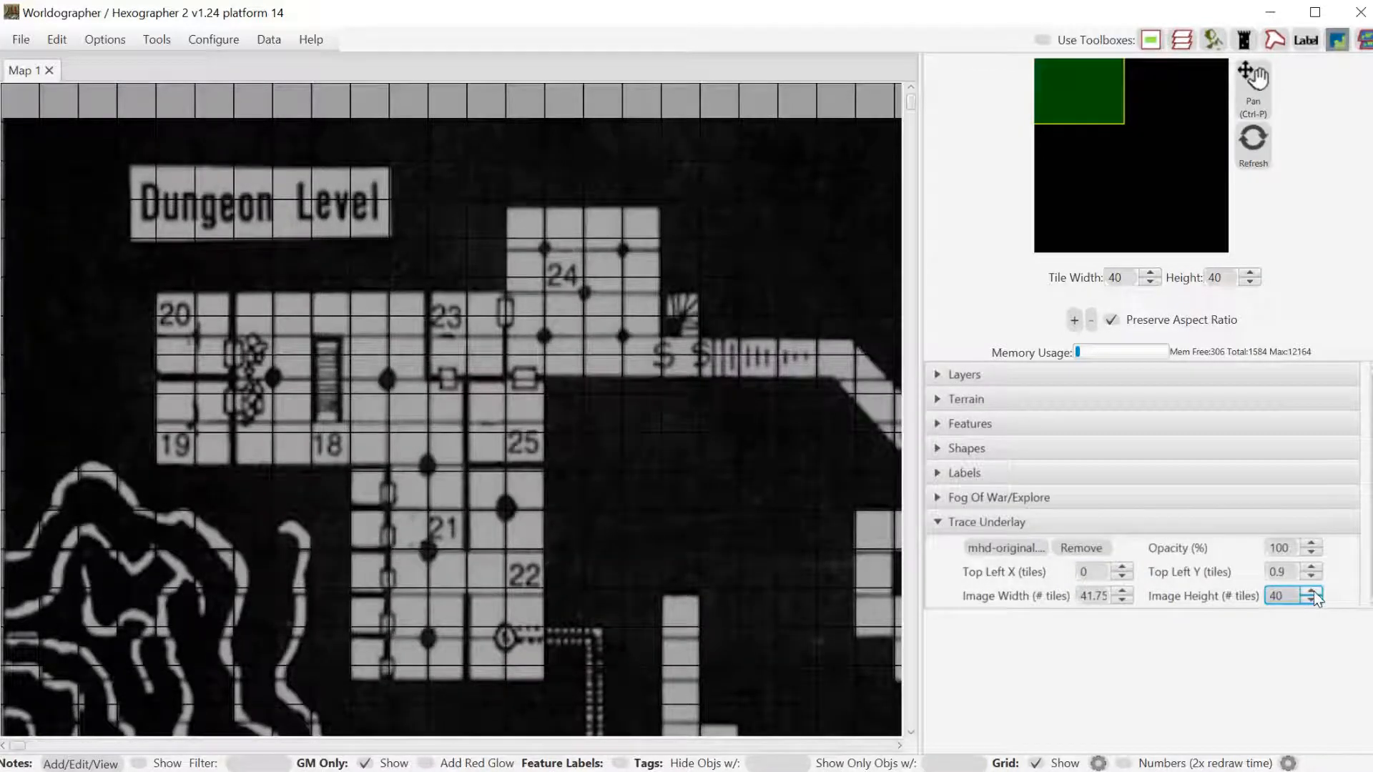
{"action": "left_click", "coordinate": [1312, 601]}
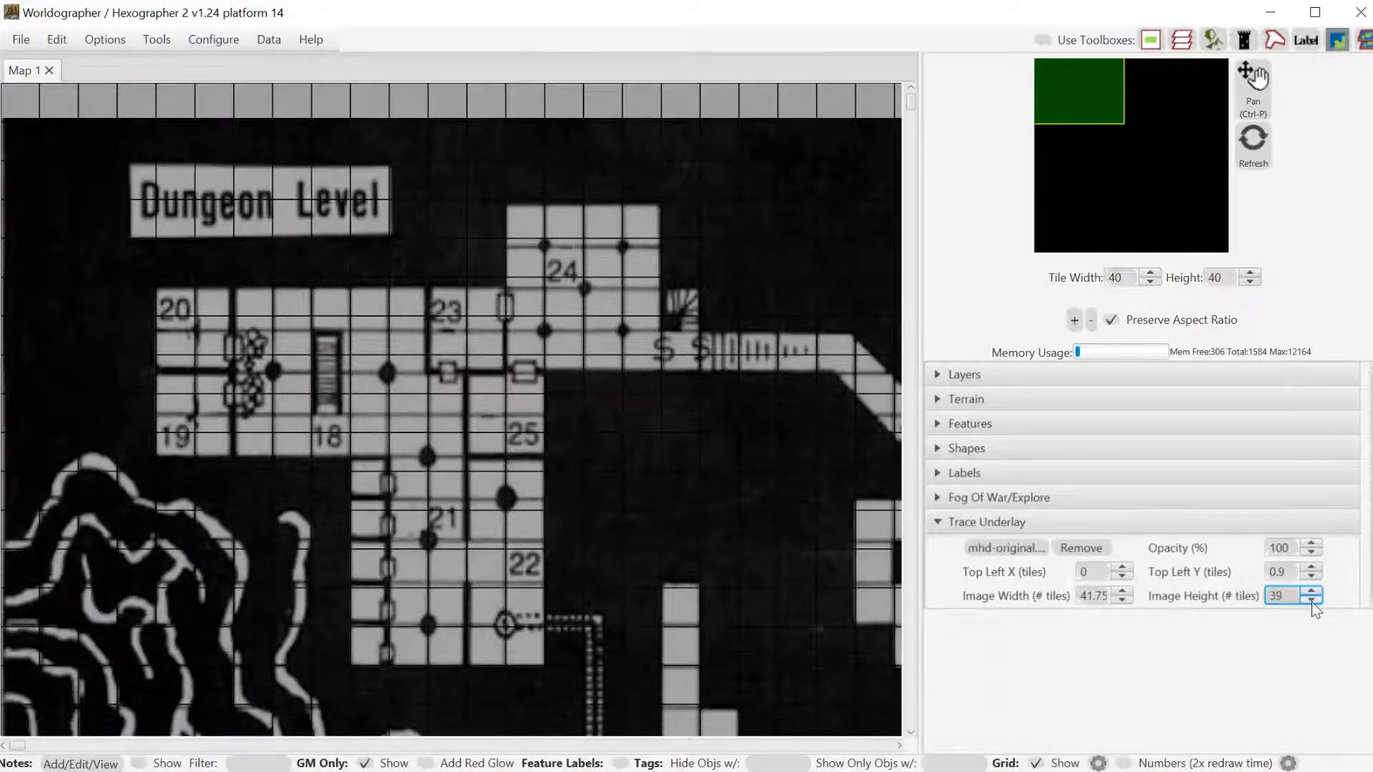
{"action": "left_click", "coordinate": [1312, 601]}
{"action": "left_click", "coordinate": [1313, 601]}
{"action": "left_click", "coordinate": [1312, 601]}
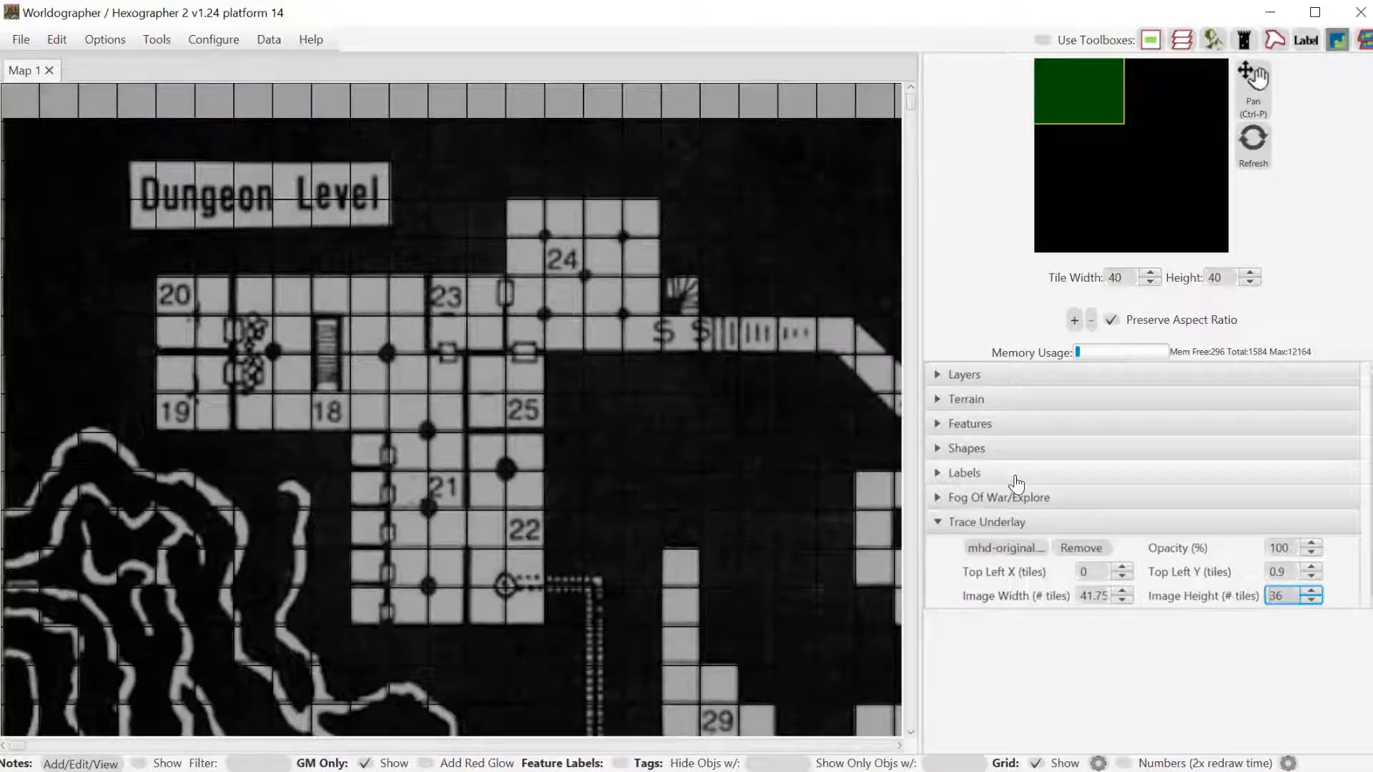
Activate the Polygon tool for drawing a new shape.
{"action": "left_click", "coordinate": [1004, 456]}
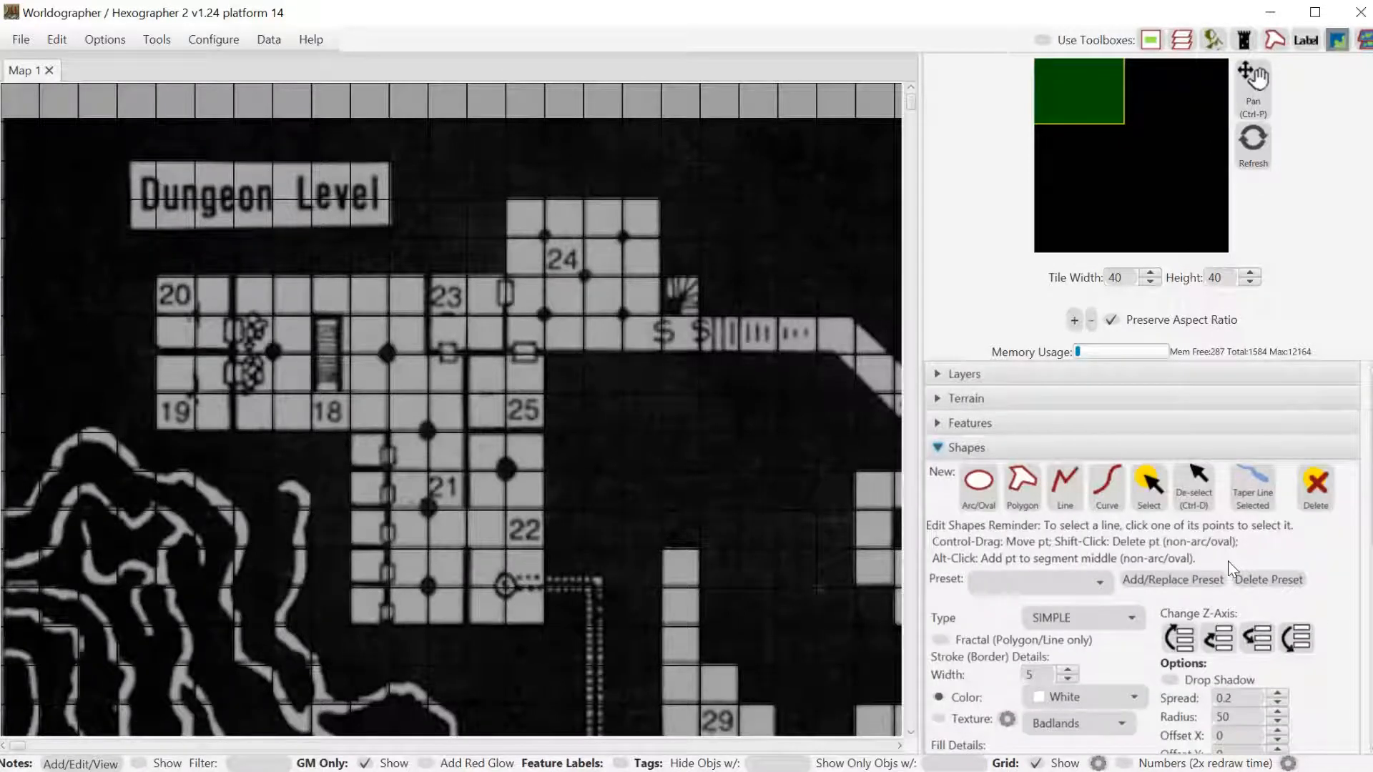
{"action": "left_click", "coordinate": [1033, 497]}
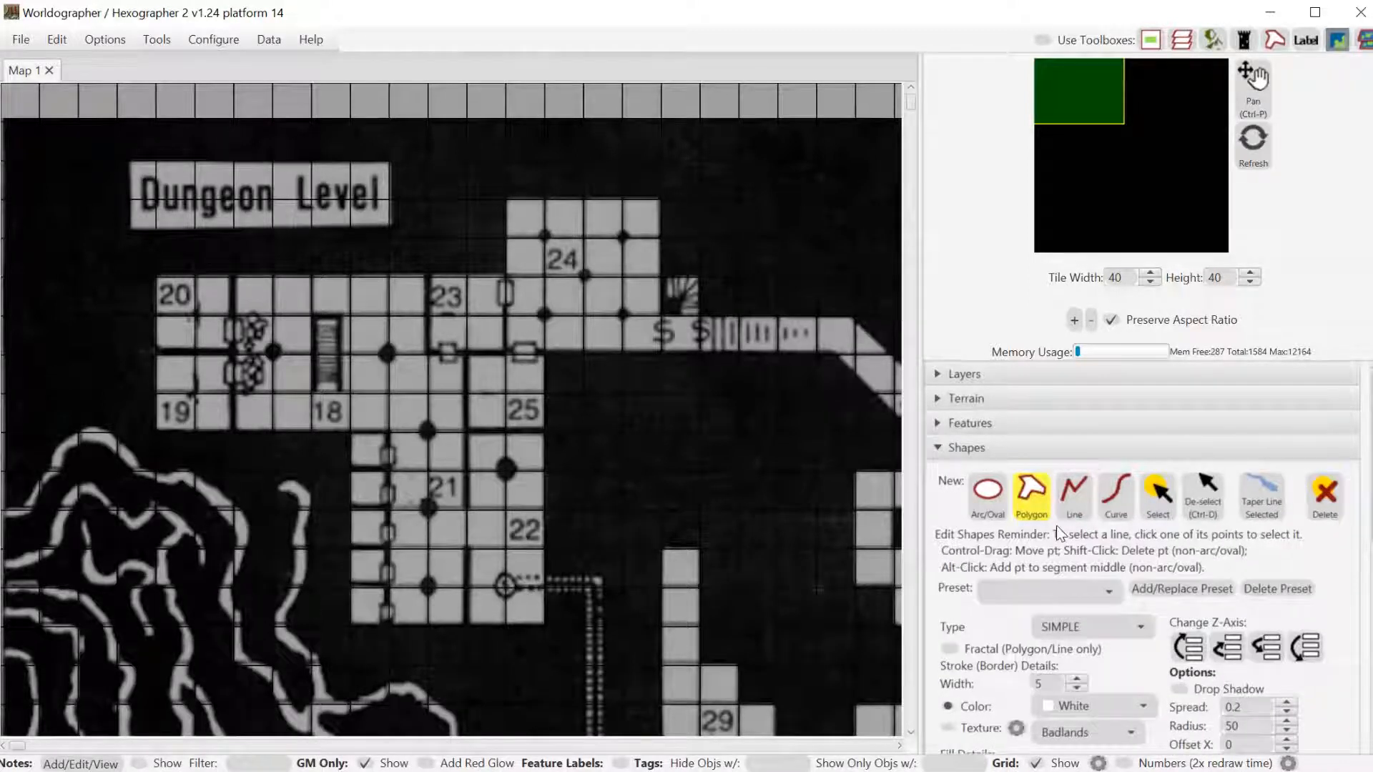
Filter the terrain types to Floor and look through the available floor tiles.
{"action": "left_click", "coordinate": [1049, 404]}
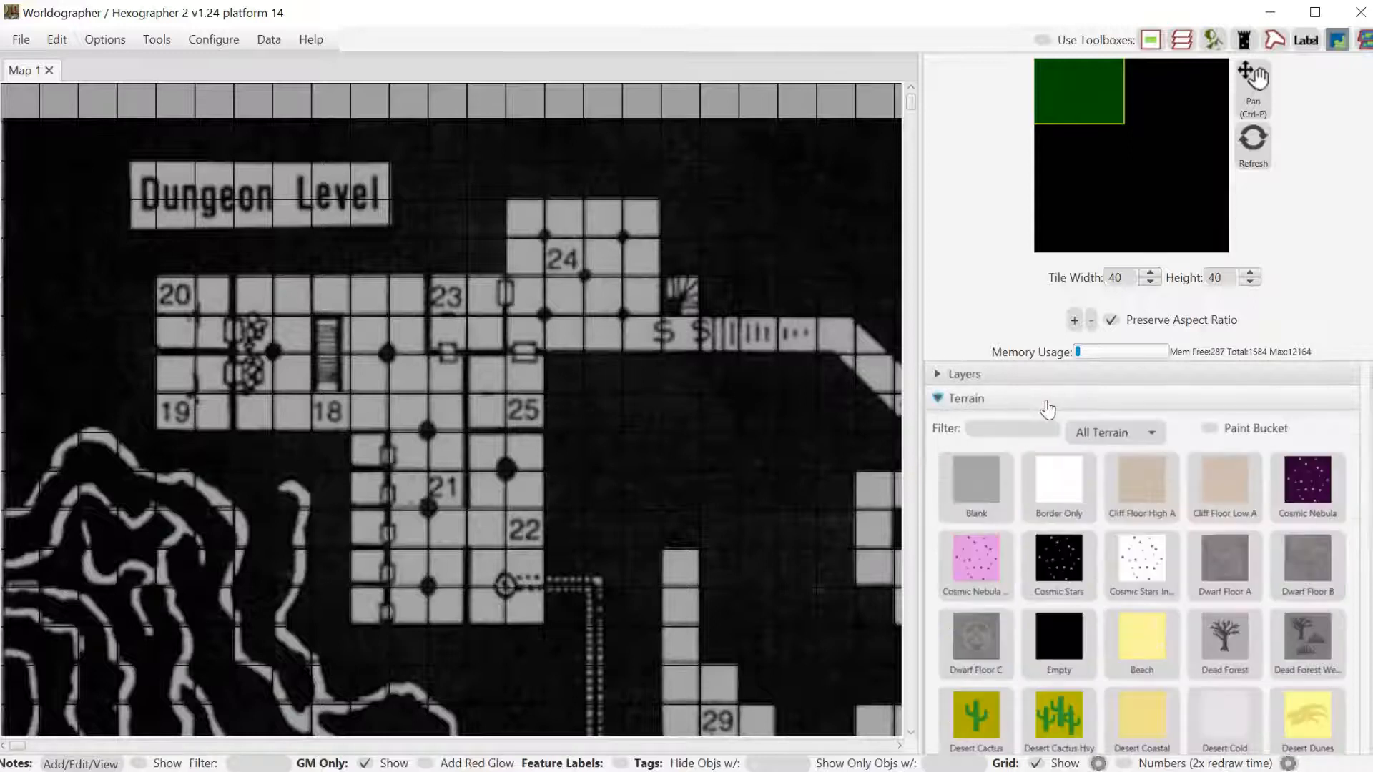
{"action": "left_click", "coordinate": [1099, 433]}
{"action": "left_click", "coordinate": [1105, 525]}
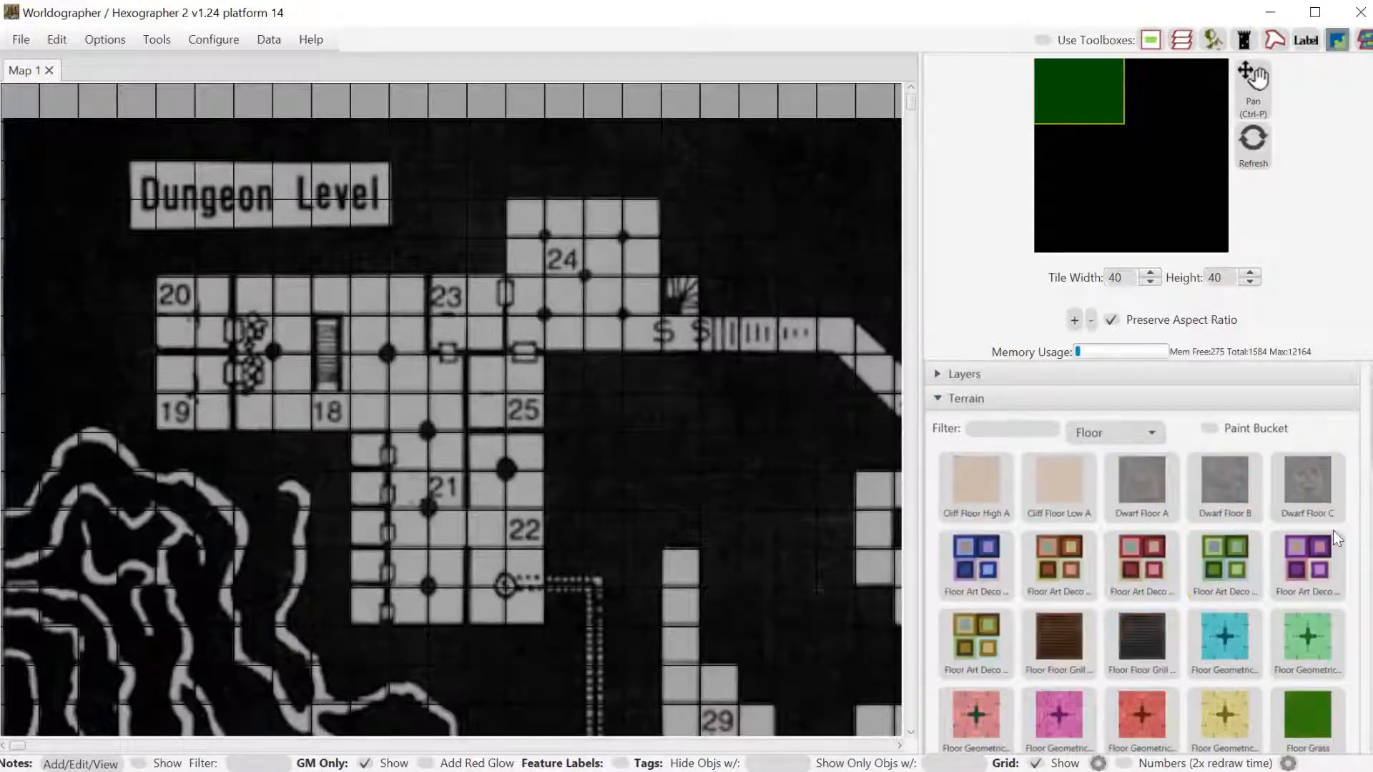
{"action": "scroll", "coordinate": [1333, 530], "scroll_direction": "down", "scroll_amount": 5}
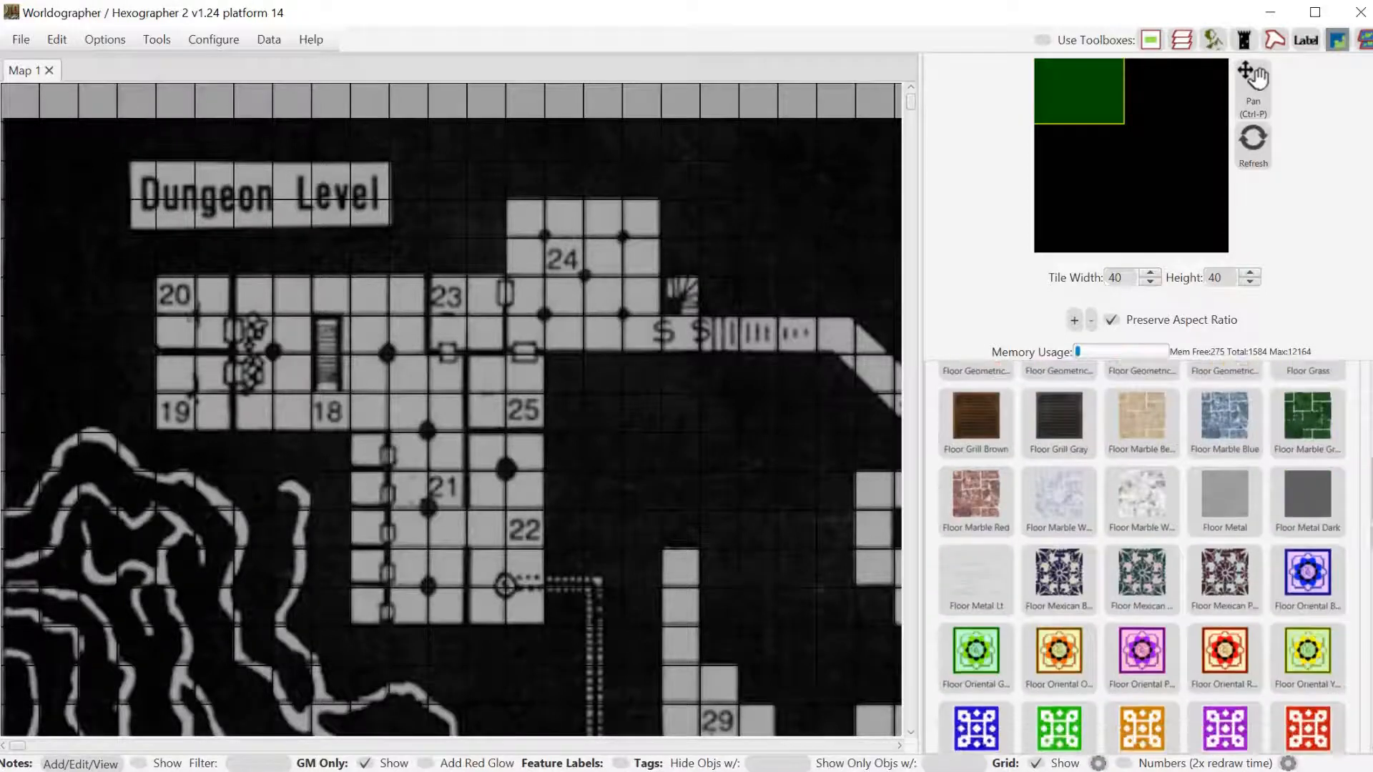
{"action": "scroll", "coordinate": [984, 456], "scroll_direction": "down", "scroll_amount": 5}
{"action": "left_click", "coordinate": [984, 456]}
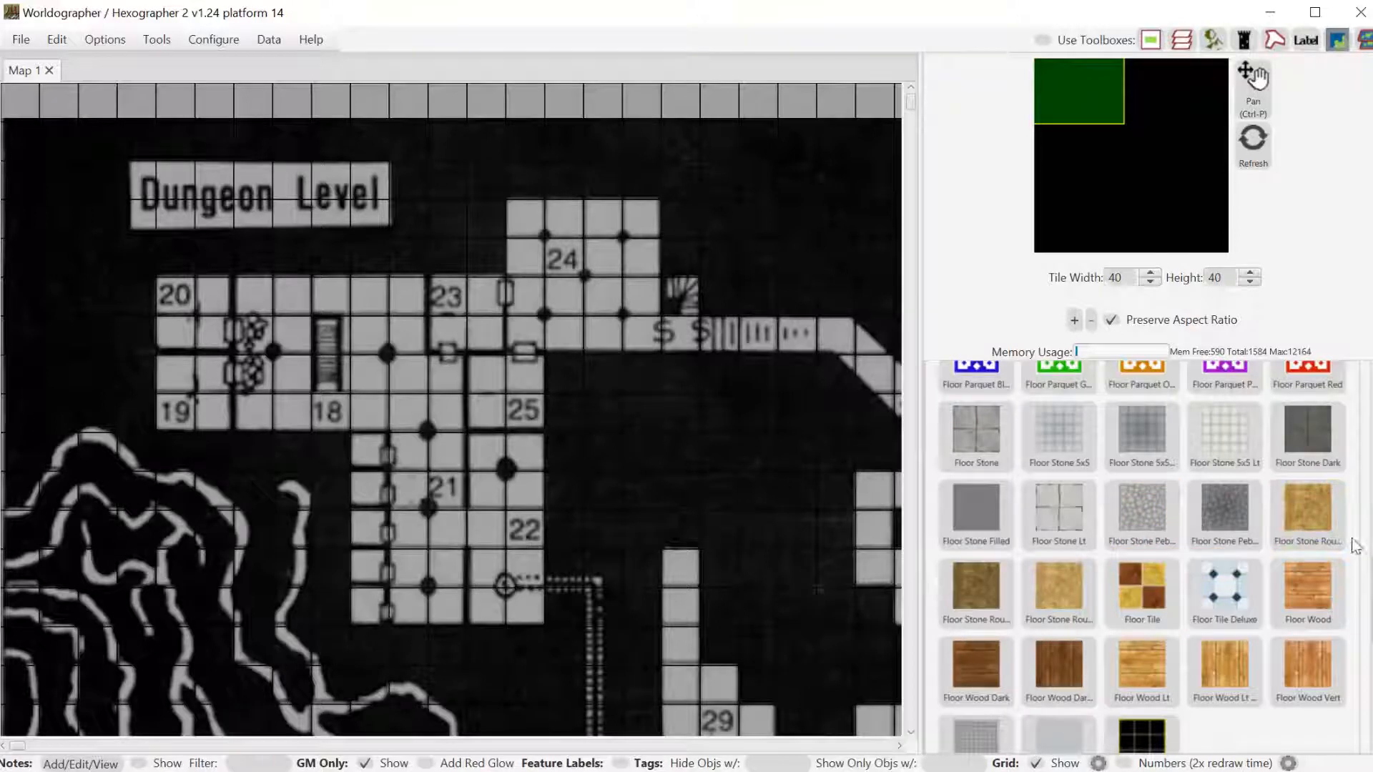
{"action": "scroll", "coordinate": [1066, 685], "scroll_direction": "down", "scroll_amount": 5}
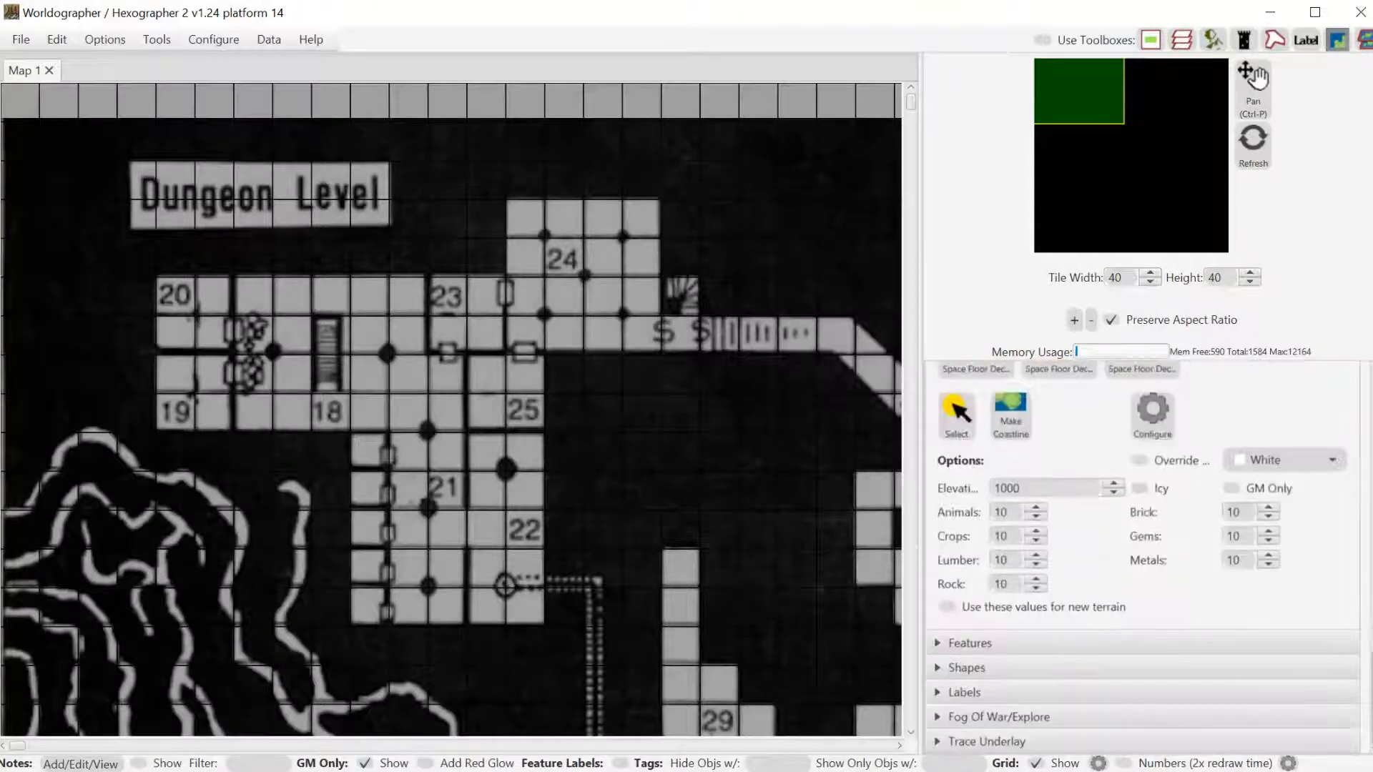
Return to the shape settings and set the polygon's stroke width to 22.
{"action": "left_click", "coordinate": [1051, 668]}
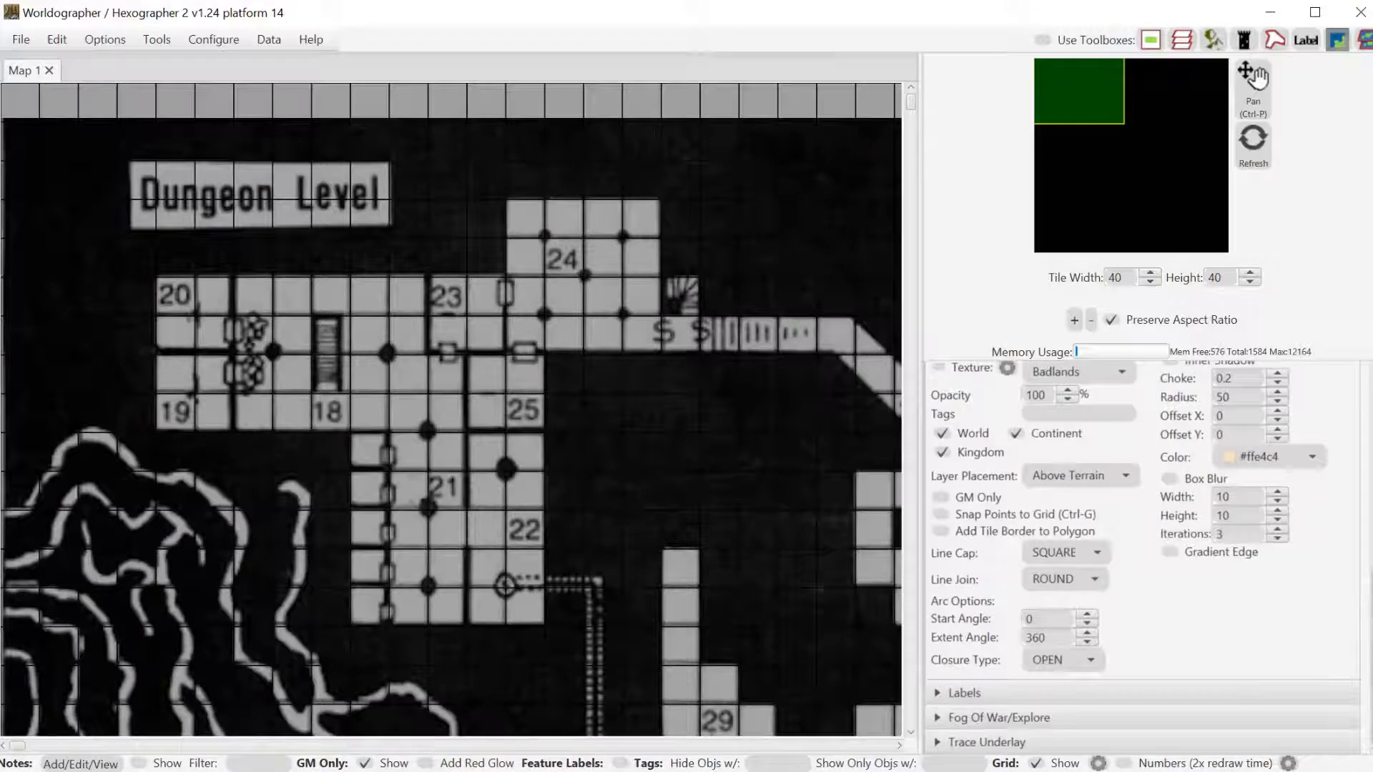
{"action": "scroll", "coordinate": [1142, 558], "scroll_direction": "up", "scroll_amount": 1}
{"action": "scroll", "coordinate": [1366, 493], "scroll_direction": "up", "scroll_amount": 10}
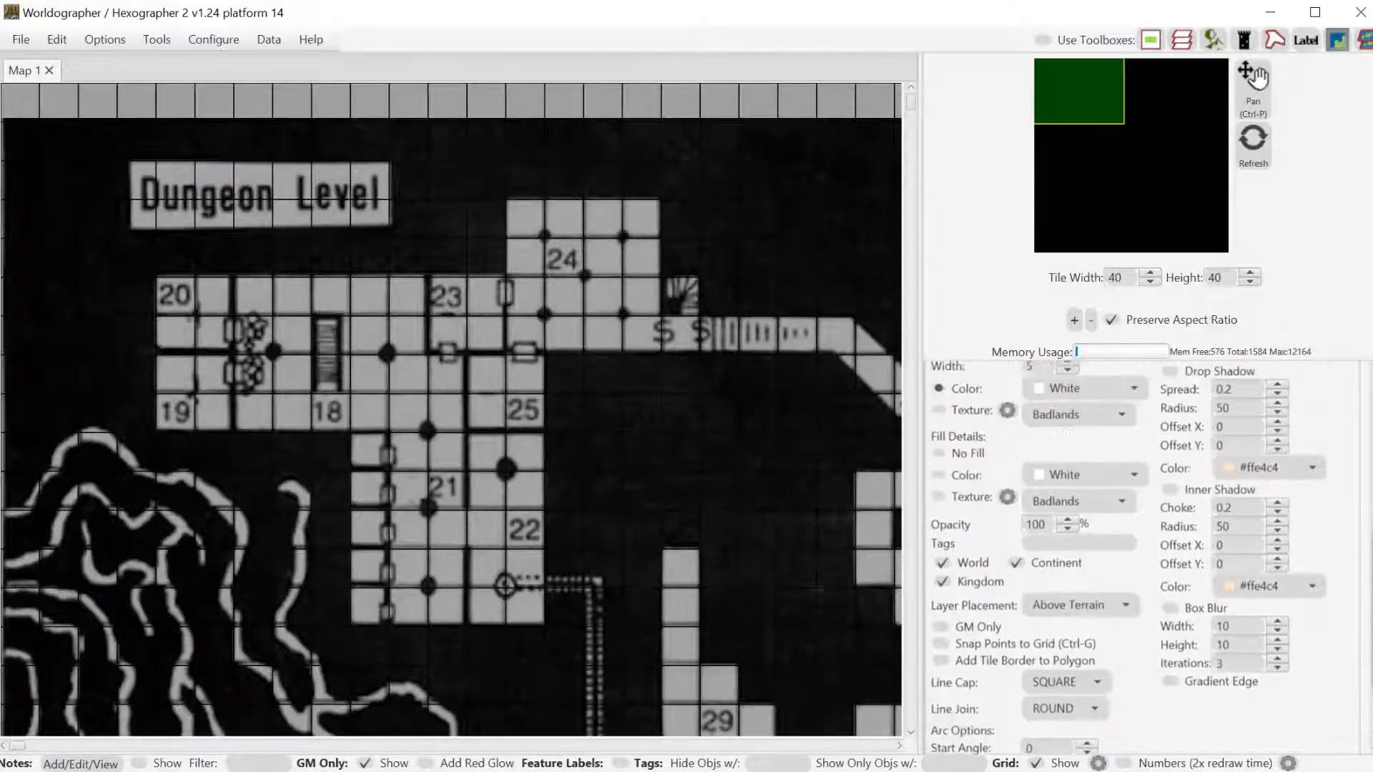
{"action": "scroll", "coordinate": [1366, 494], "scroll_direction": "up", "scroll_amount": 5}
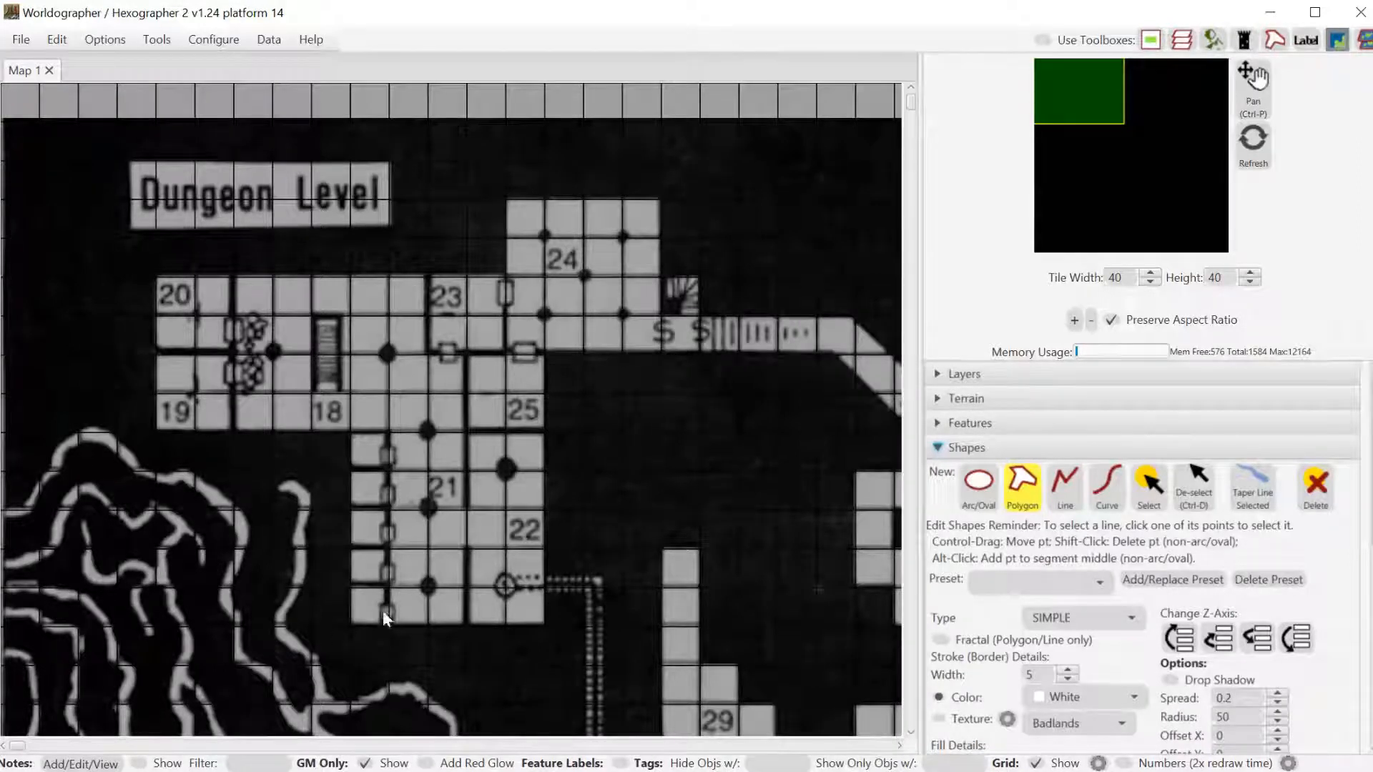
{"action": "left_click_drag", "start_coordinate": [1045, 675], "coordinate": [1029, 681]}
{"action": "type", "text": "22"}
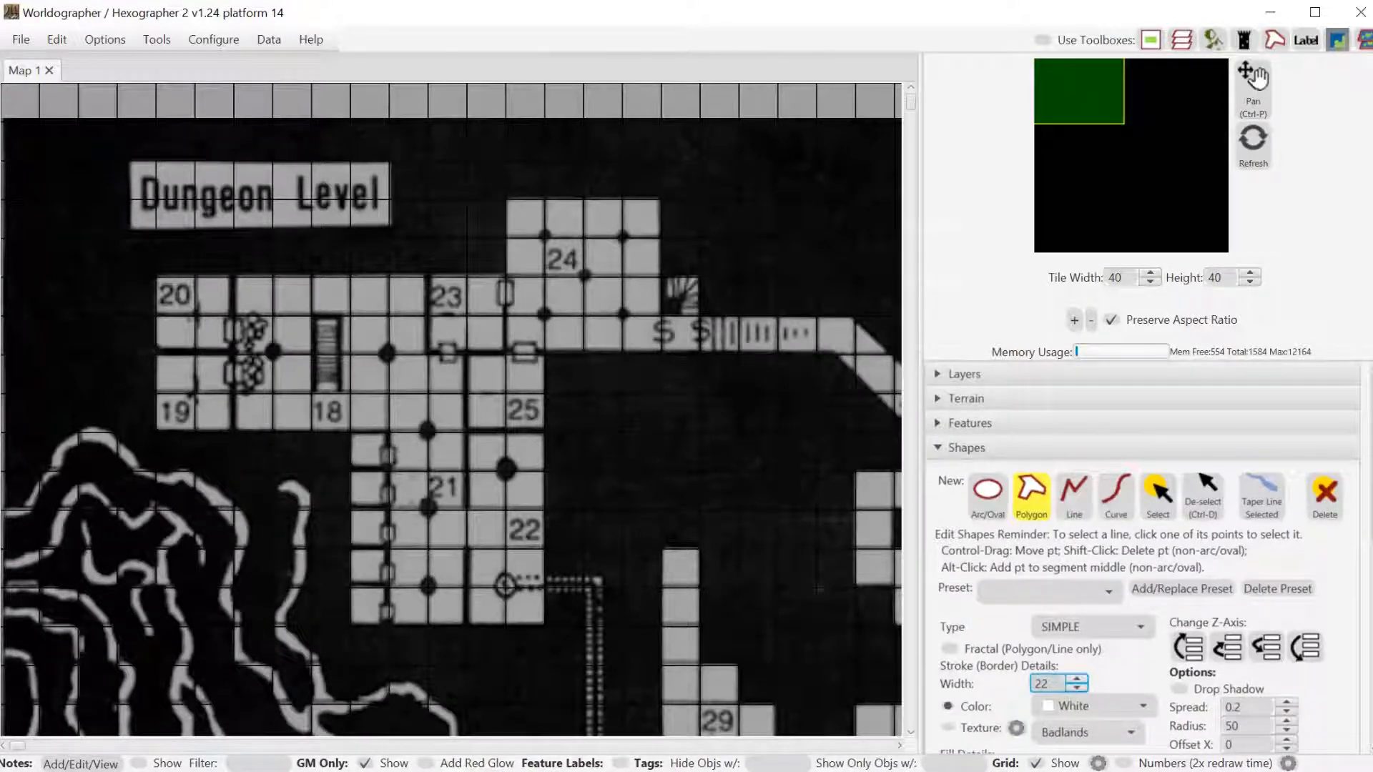
Switch the polygon's stroke from a plain color to the Rock Dark texture.
{"action": "scroll", "coordinate": [1144, 558], "scroll_direction": "down", "scroll_amount": 4}
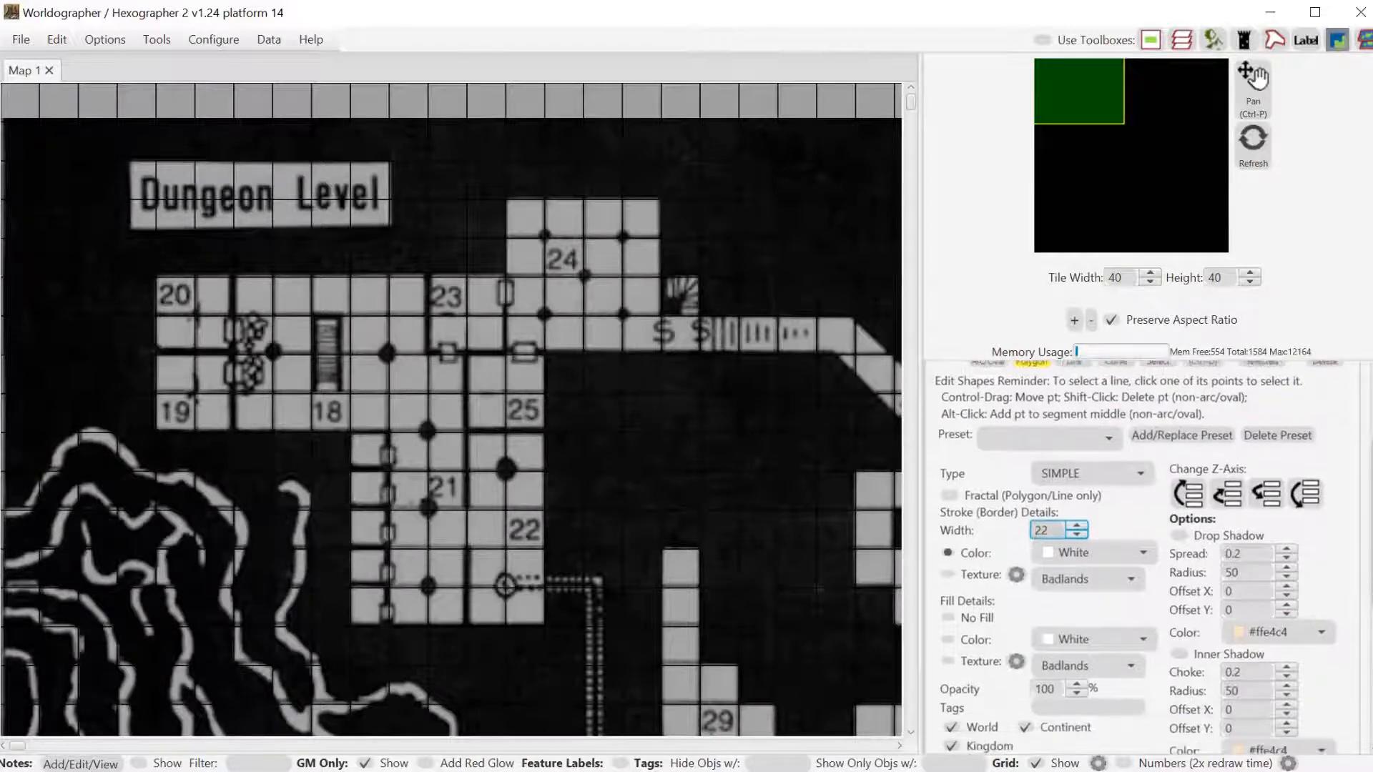
{"action": "scroll", "coordinate": [1011, 533], "scroll_direction": "down", "scroll_amount": 1}
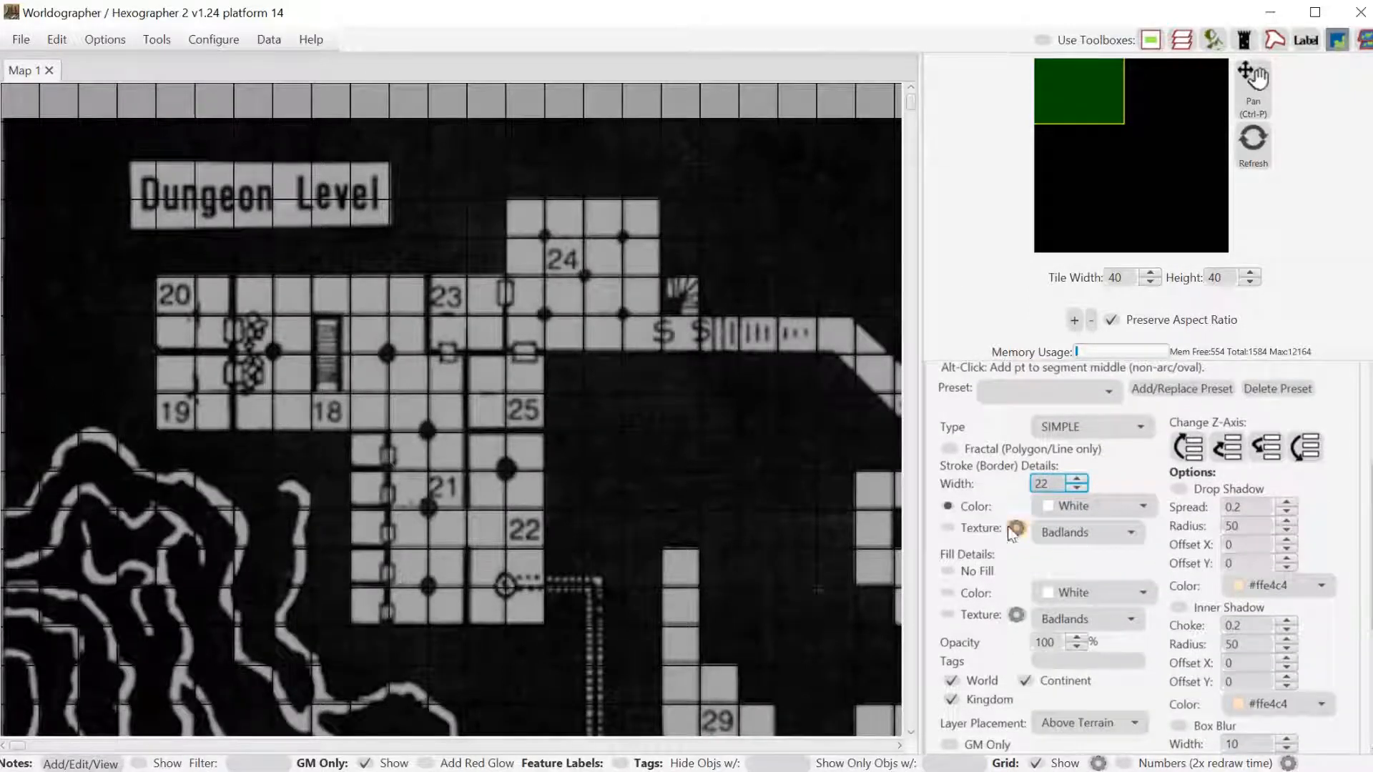
{"action": "left_click", "coordinate": [986, 528]}
{"action": "left_click", "coordinate": [1069, 532]}
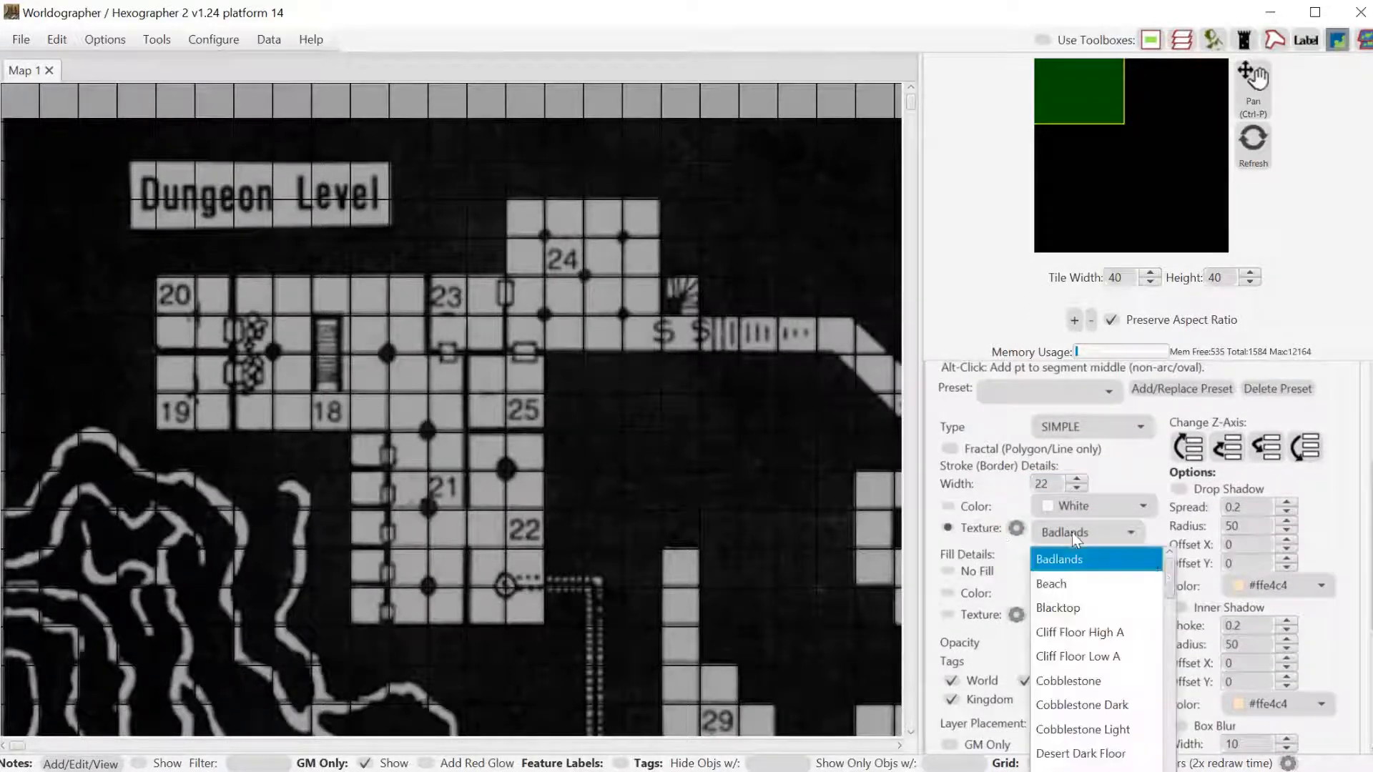
{"action": "left_click_drag", "start_coordinate": [1170, 572], "coordinate": [1196, 704]}
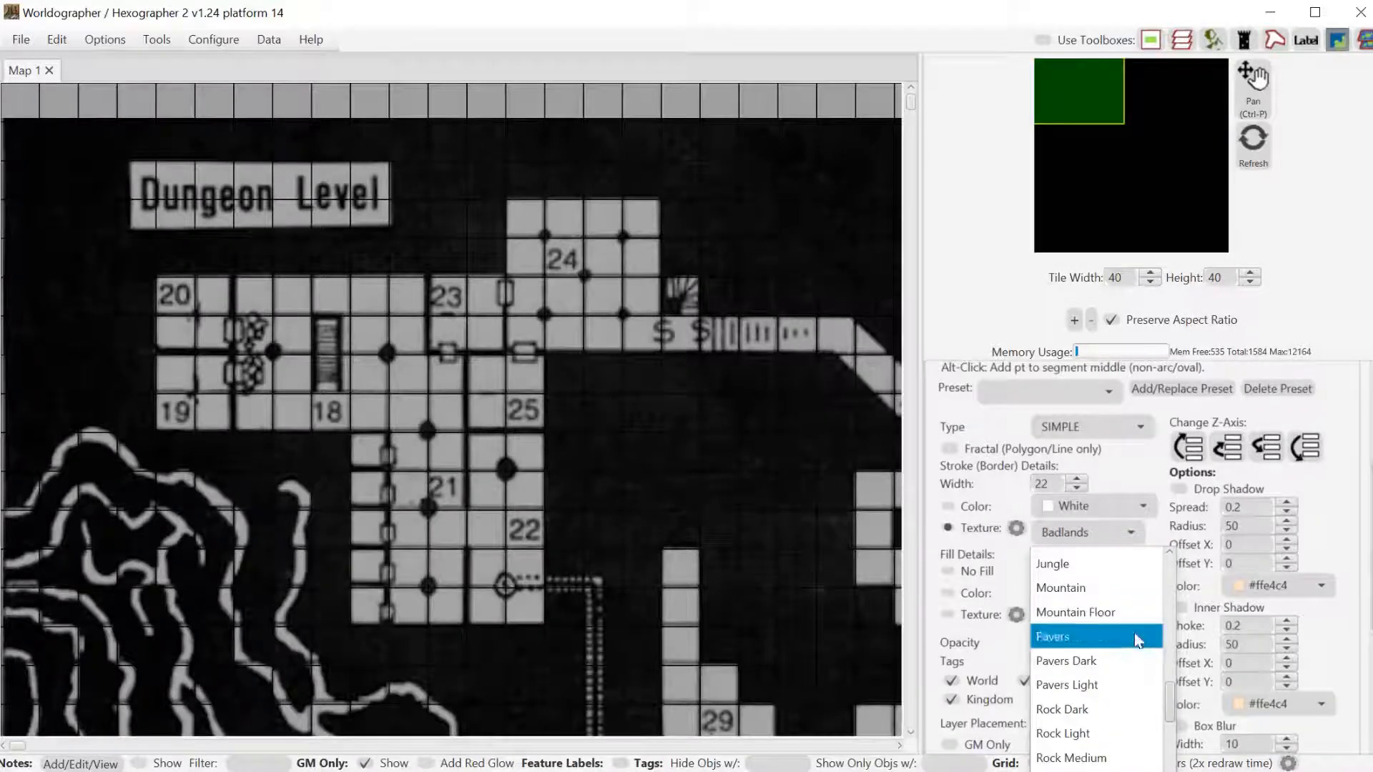
{"action": "left_click_drag", "start_coordinate": [1174, 705], "coordinate": [1175, 726]}
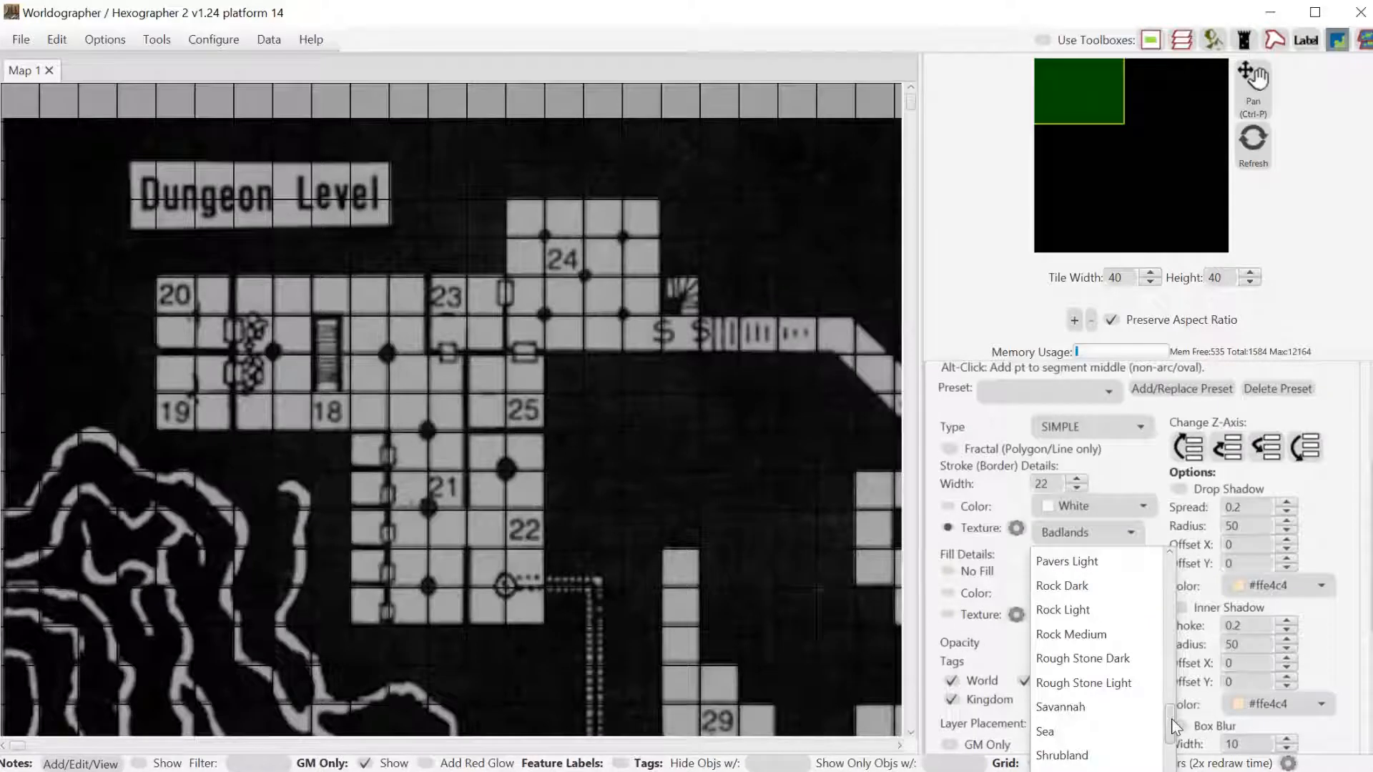
{"action": "left_click", "coordinate": [1083, 591]}
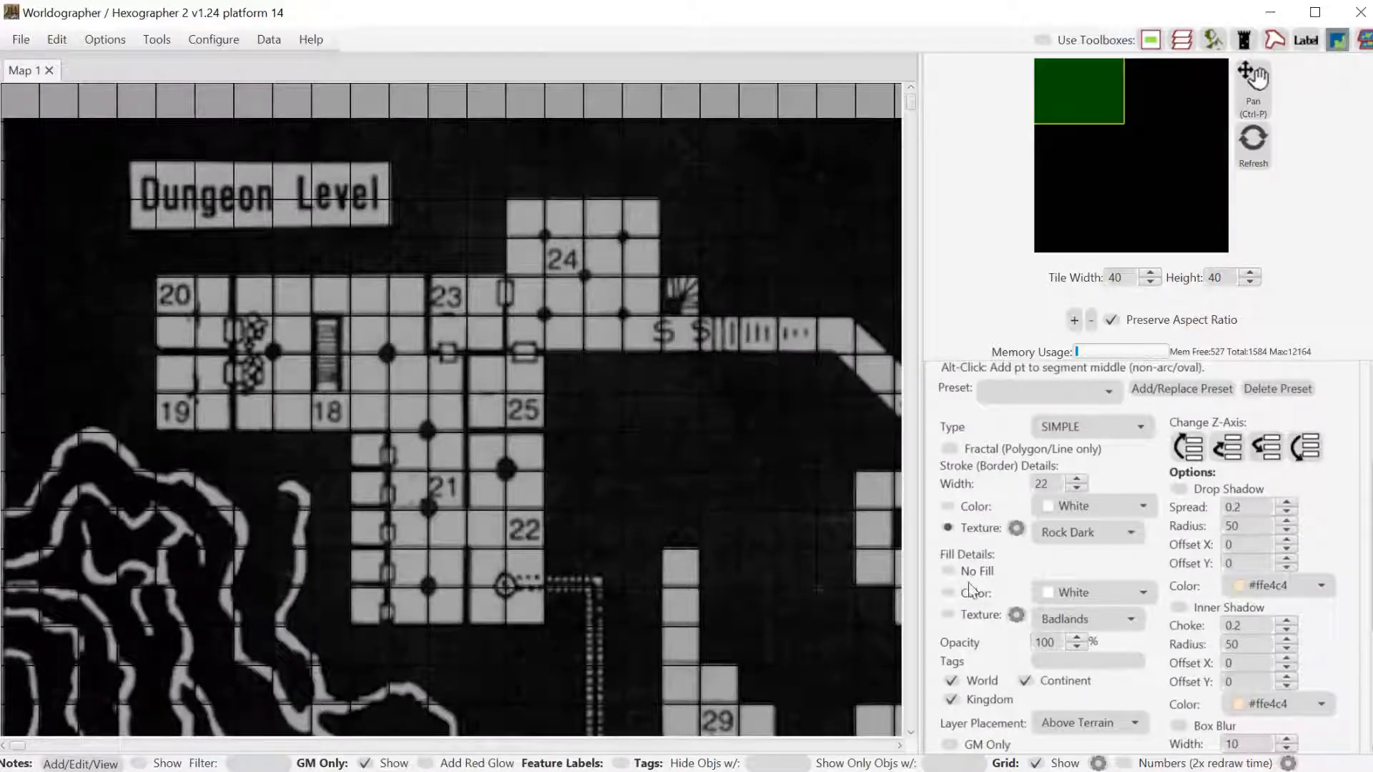
Switch the polygon's fill to a texture and choose Cobblestone Light.
{"action": "left_click", "coordinate": [974, 622]}
{"action": "left_click", "coordinate": [1058, 619]}
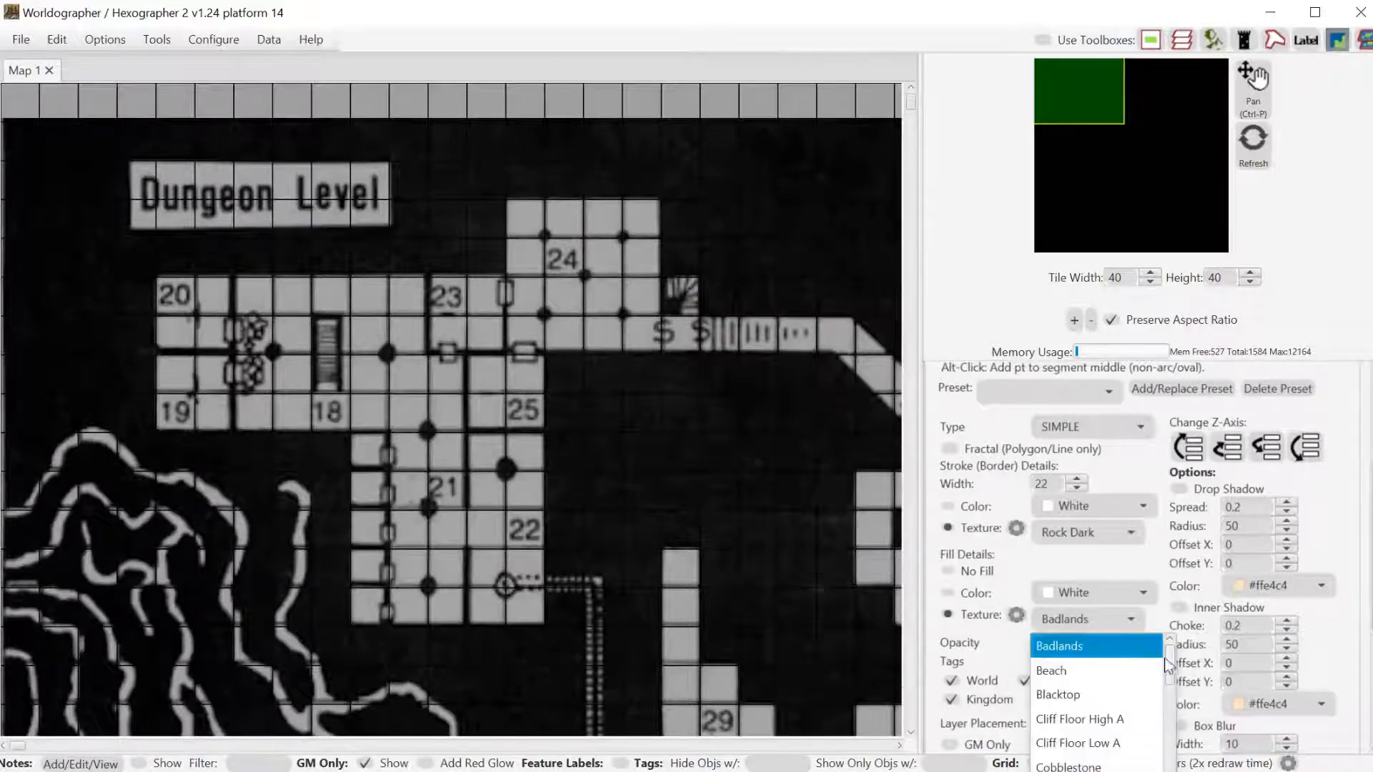
{"action": "mouse_move", "coordinate": [1170, 669]}
{"action": "left_mouse_down"}
{"action": "mouse_move", "coordinate": [1170, 706]}
{"action": "mouse_move", "coordinate": [1170, 680]}
{"action": "left_mouse_up"}
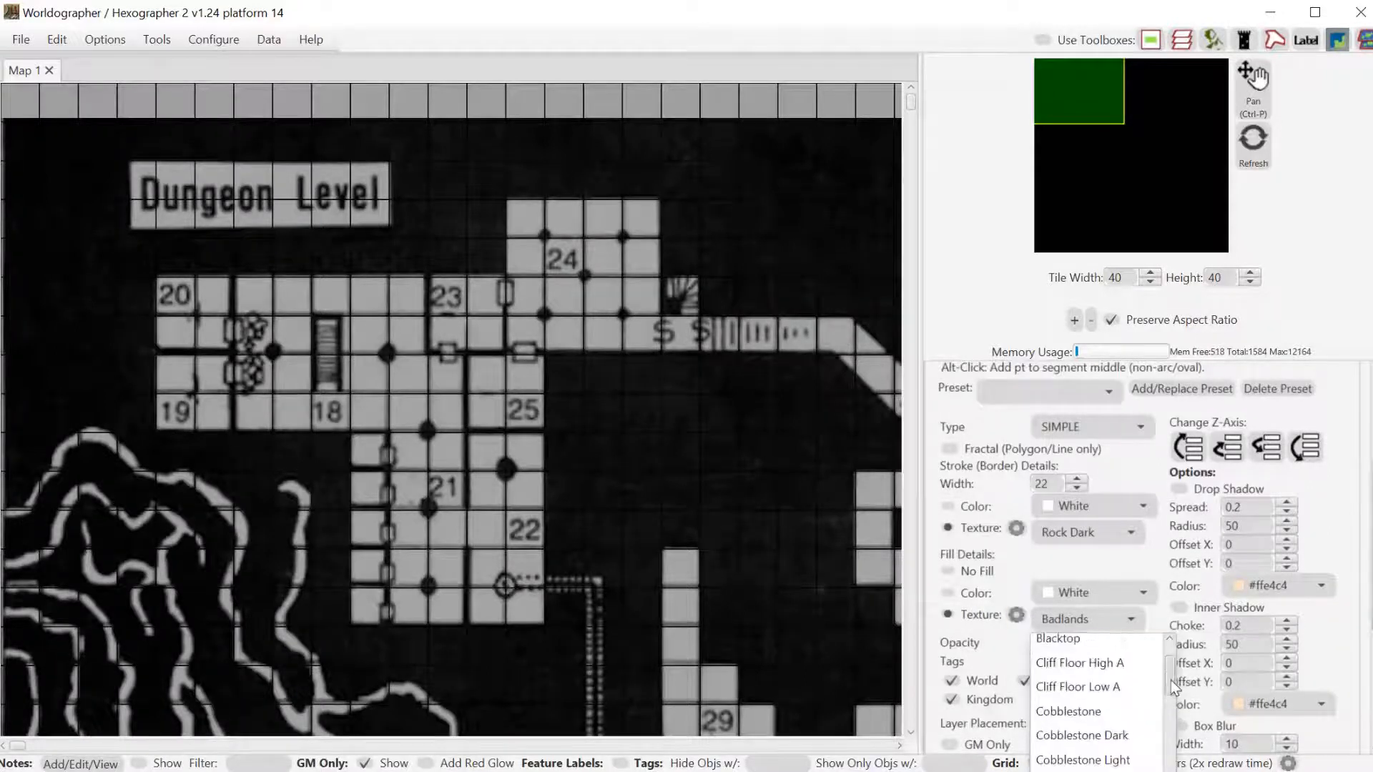
{"action": "left_click", "coordinate": [1126, 761]}
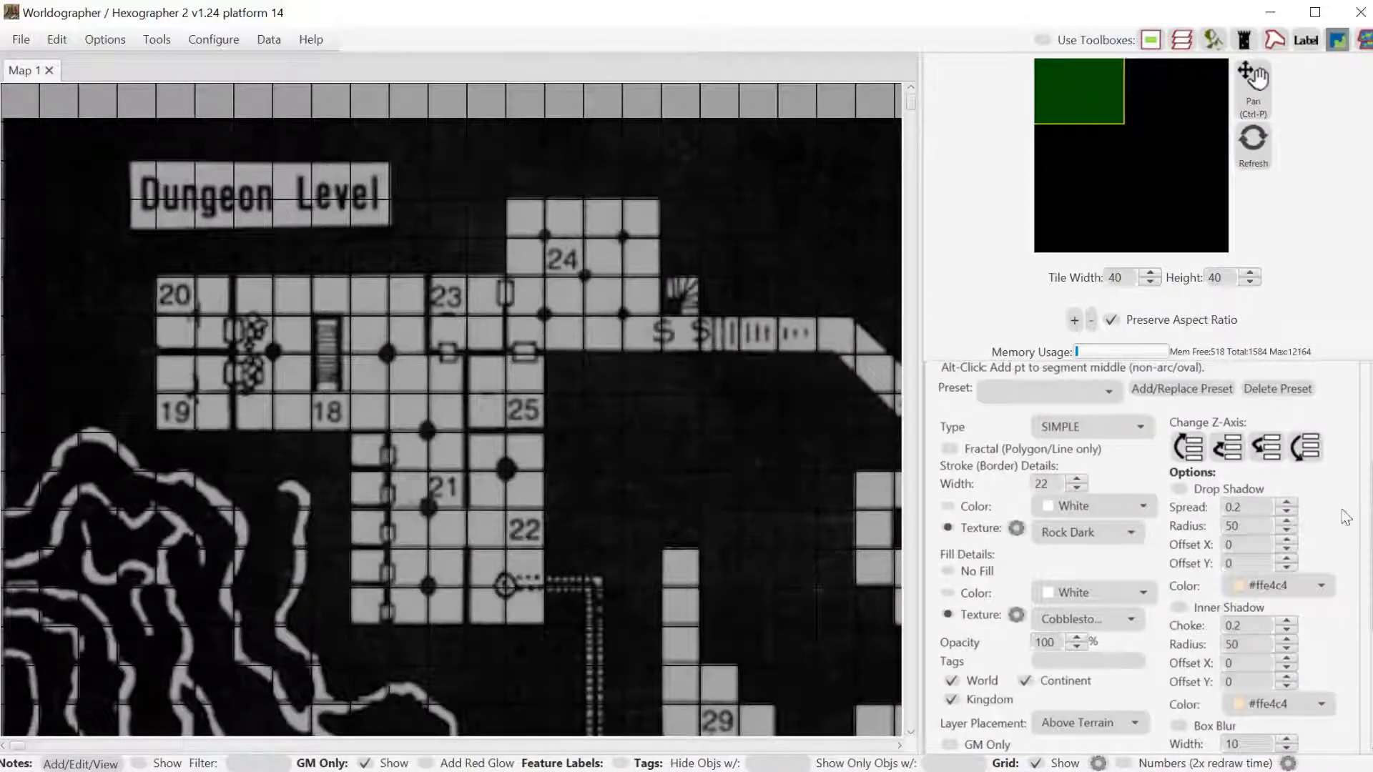
Examine the remaining polygon settings, including the option for snapping points to the grid.
{"action": "scroll", "coordinate": [1313, 586], "scroll_direction": "down", "scroll_amount": 3}
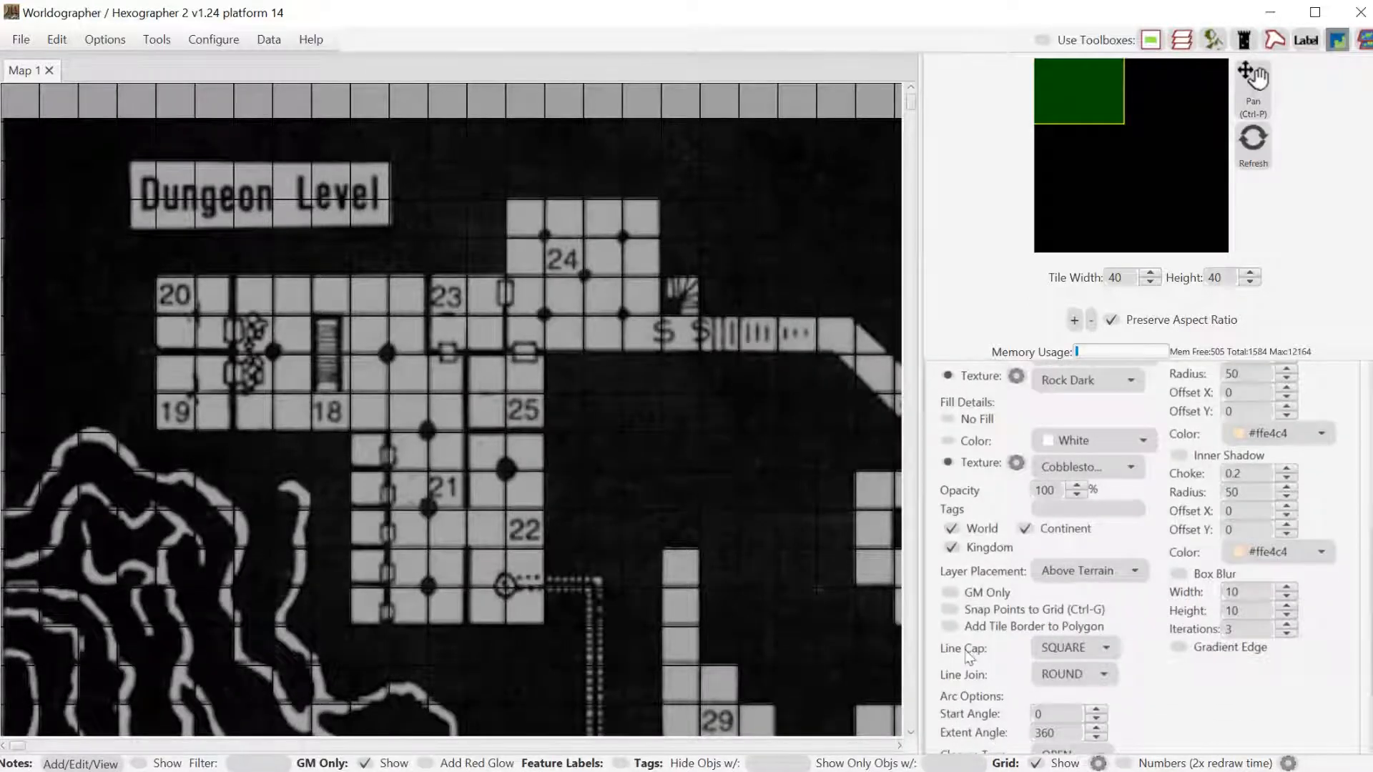
{"action": "left_click", "coordinate": [949, 609]}
{"action": "scroll", "coordinate": [1368, 608], "scroll_direction": "up", "scroll_amount": 3}
{"action": "scroll", "coordinate": [1368, 608], "scroll_direction": "up", "scroll_amount": 7}
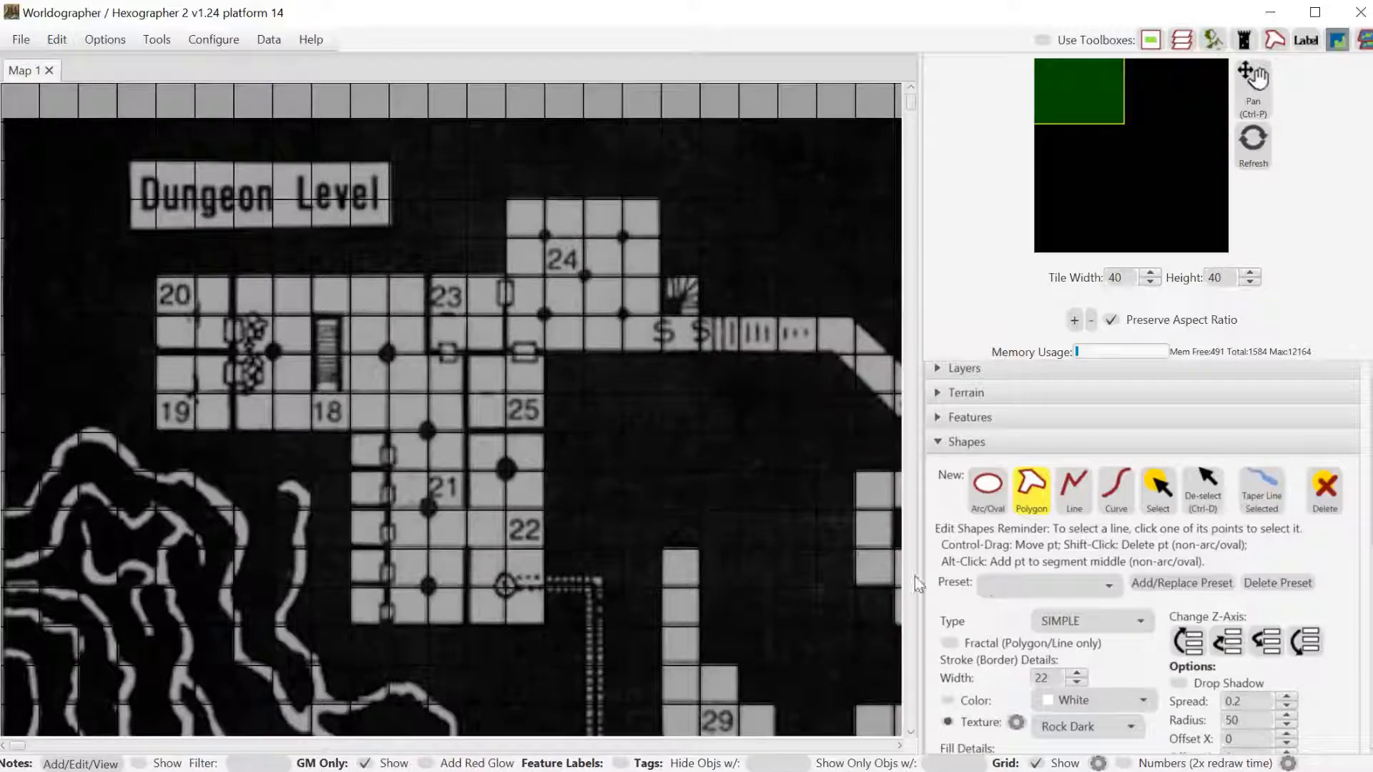
Draw a two-by-two-tile polygon over room 20 on the trace image and align its lower-left corner with the grid intersection.
{"action": "left_click", "coordinate": [157, 276]}
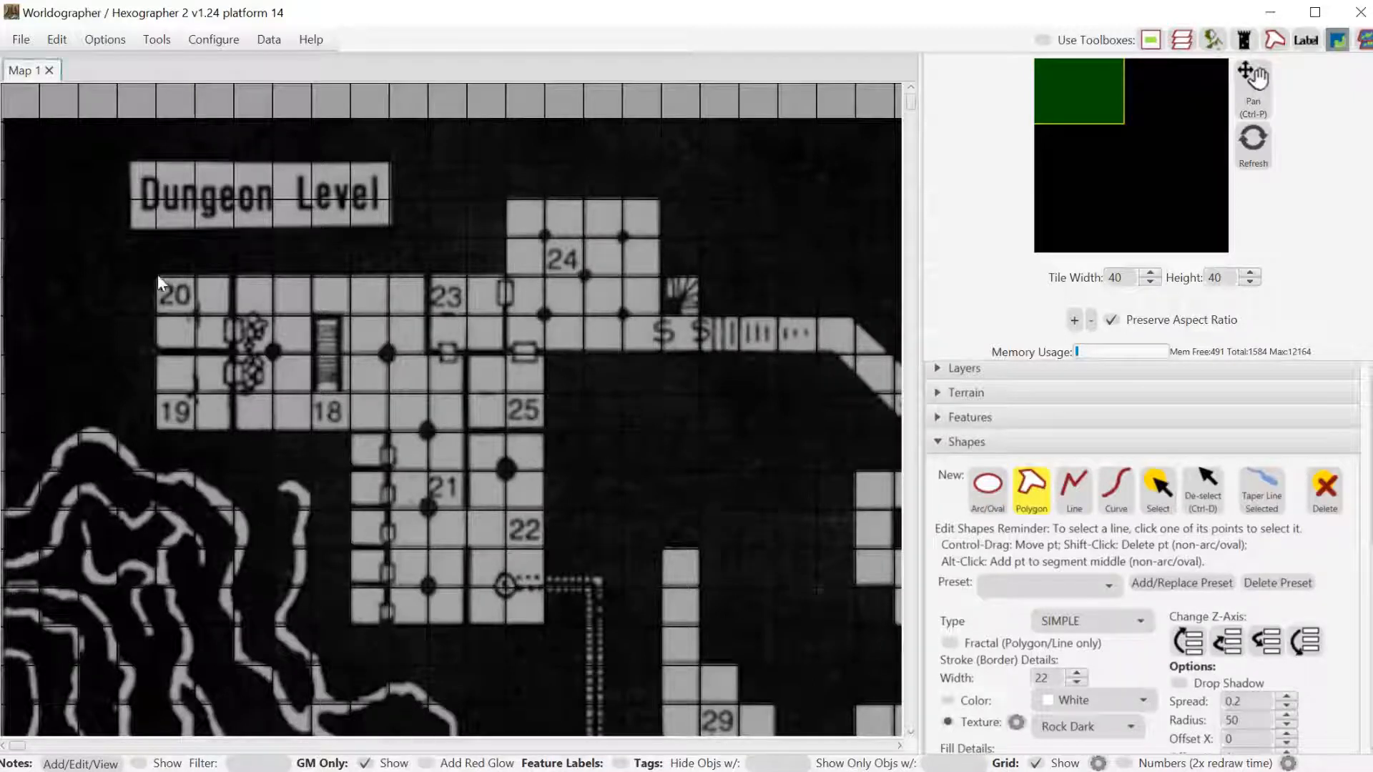
{"action": "left_click", "coordinate": [157, 349]}
{"action": "left_click", "coordinate": [230, 350]}
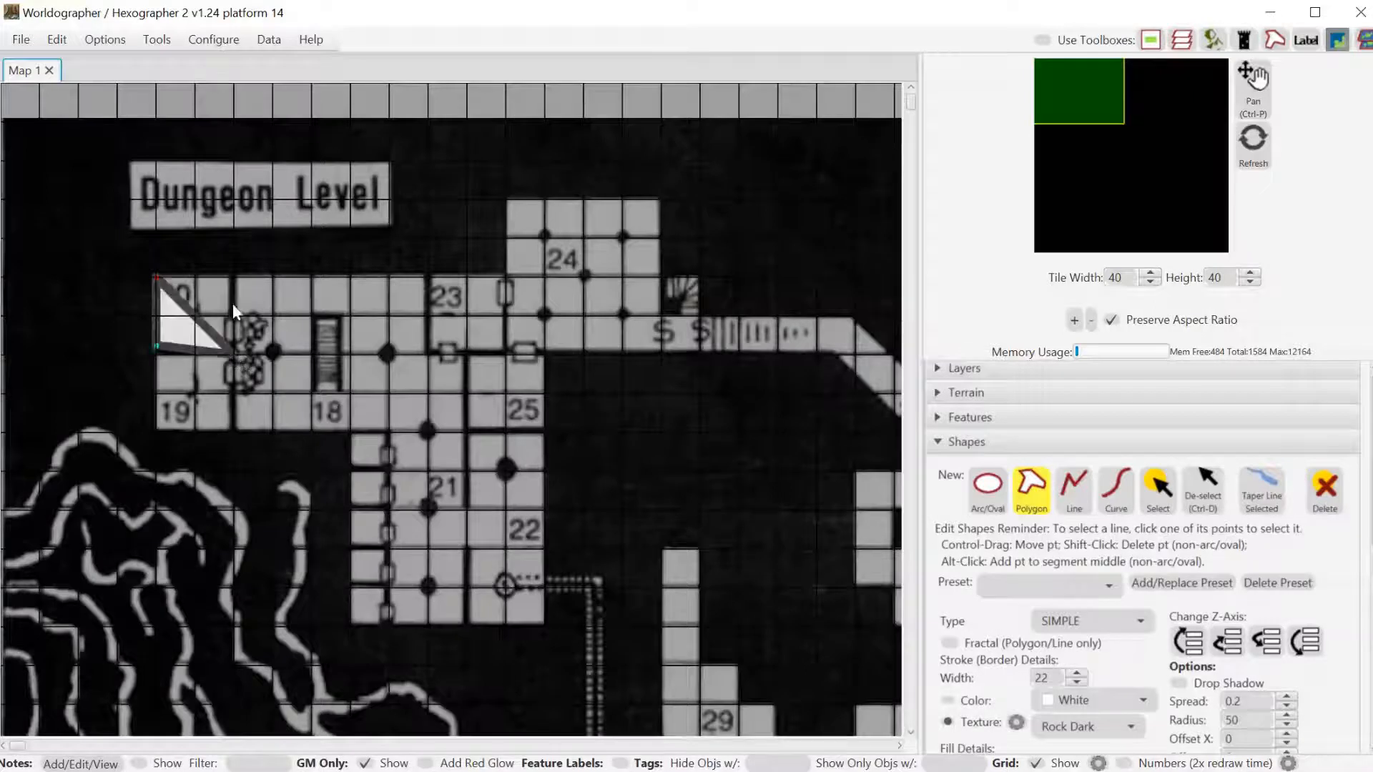
{"action": "left_click", "coordinate": [233, 278]}
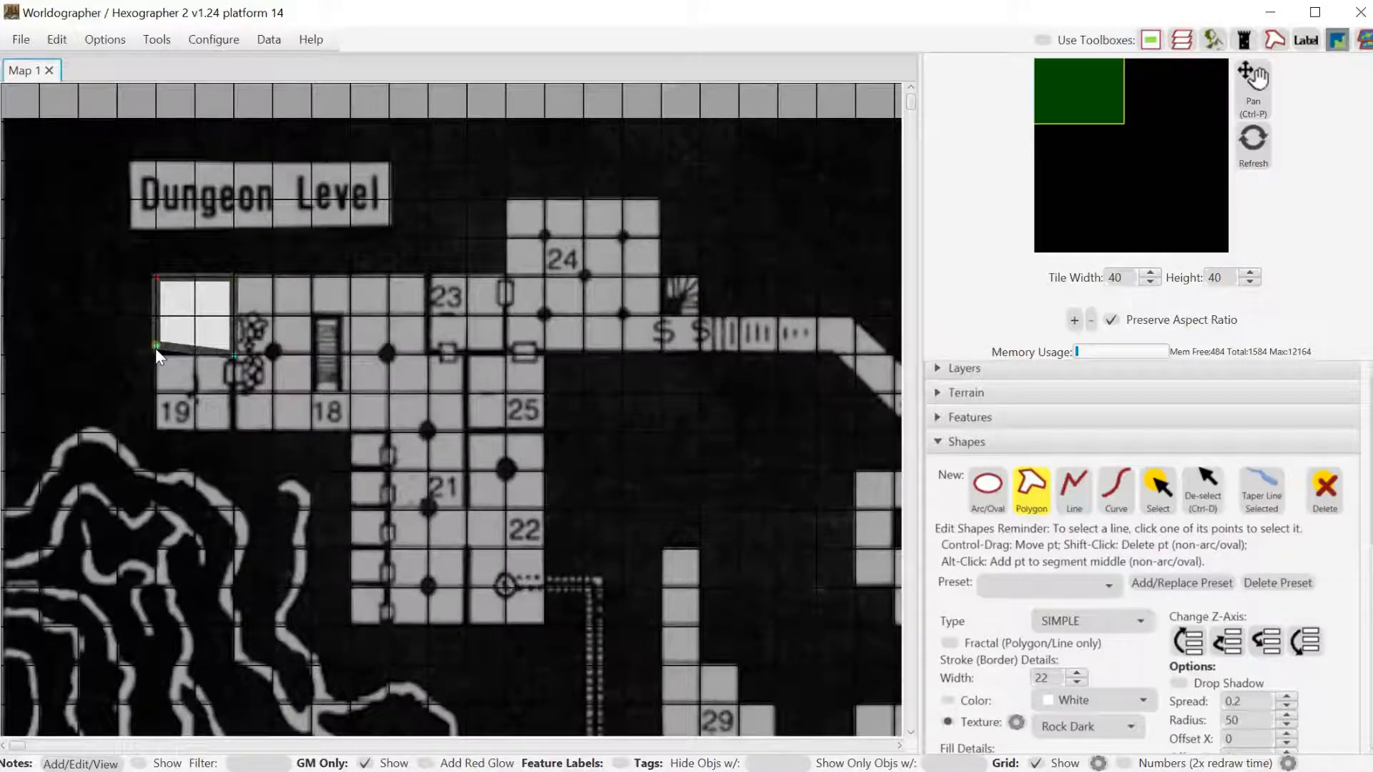
{"action": "left_click_drag", "start_coordinate": [156, 349], "coordinate": [157, 353]}
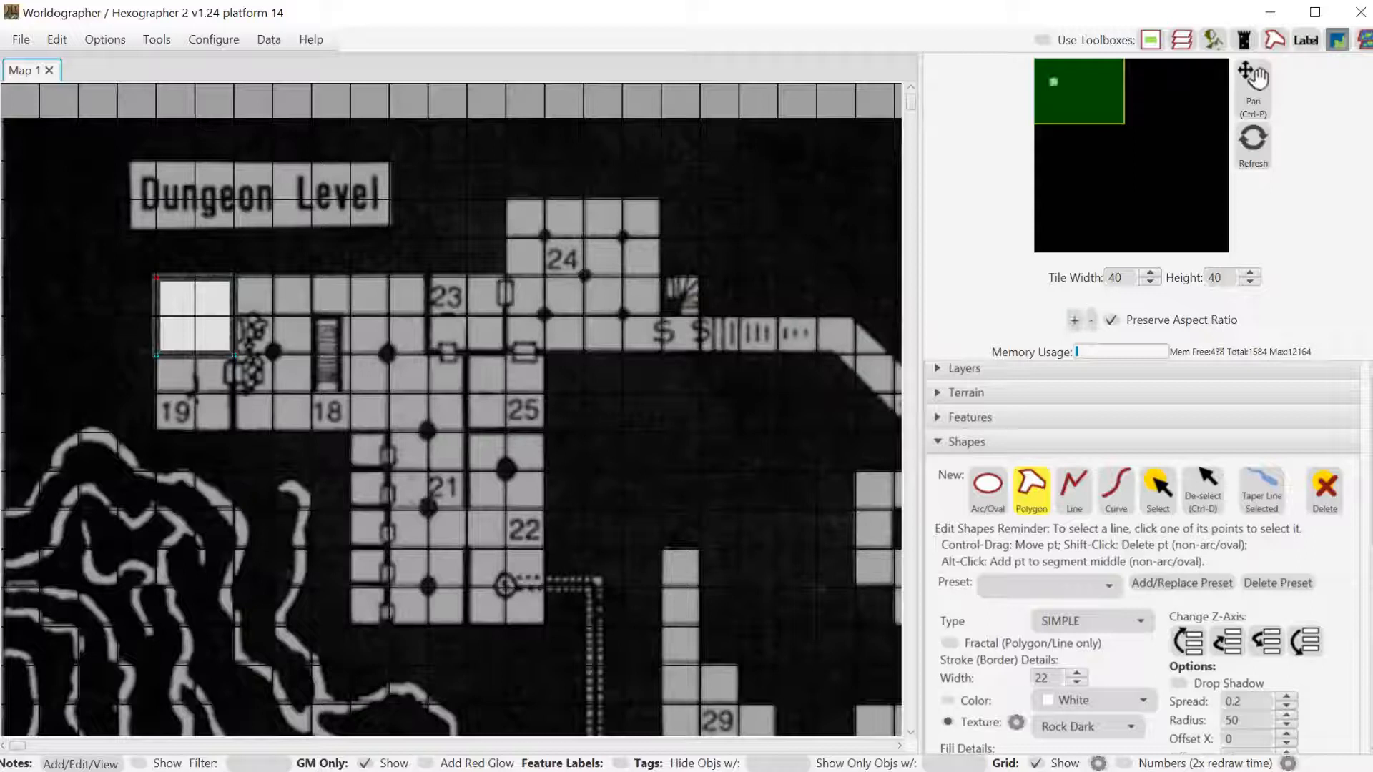
Enlarge the map's tile width to 60 with the aspect ratio preserved, and bring the room polygon back into view.
{"action": "left_click", "coordinate": [1109, 278]}
{"action": "type", "text": "6"}
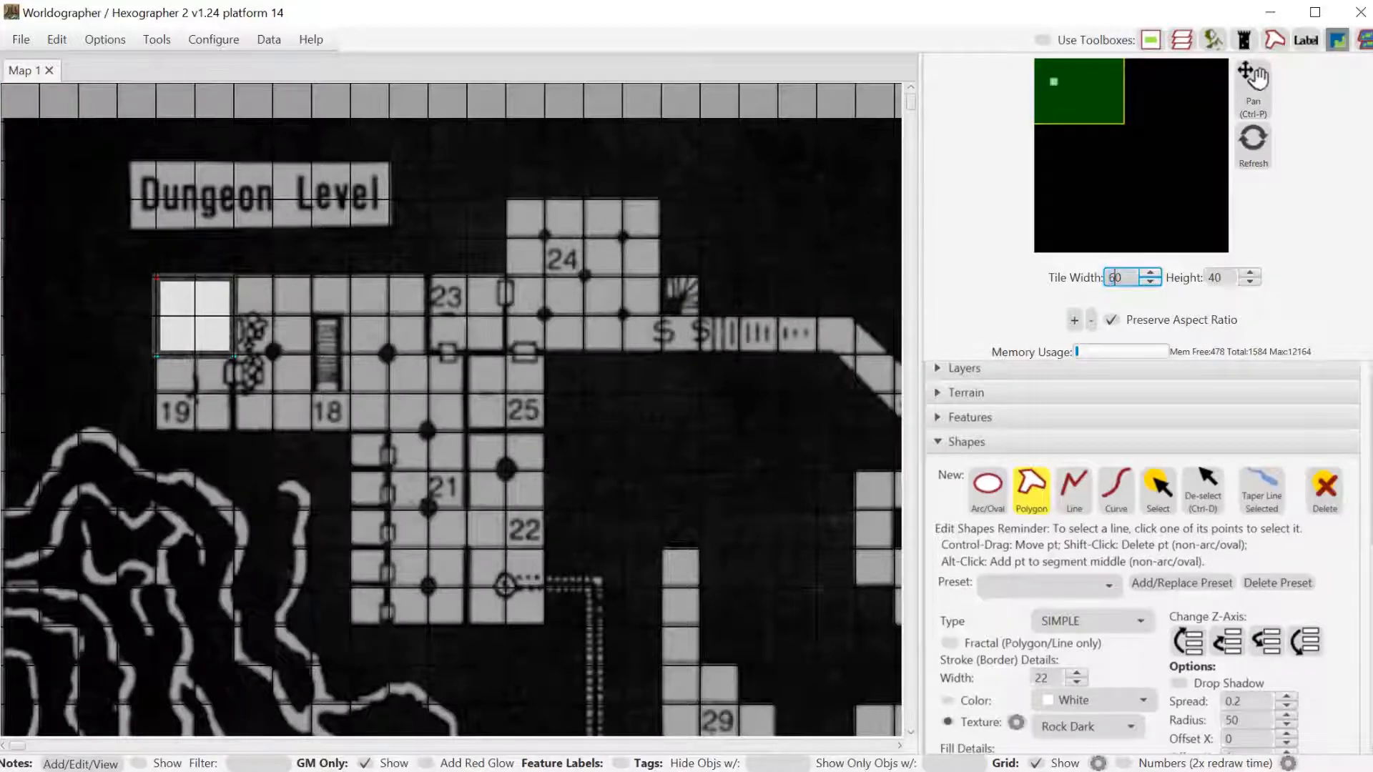
{"action": "key", "text": "Return"}
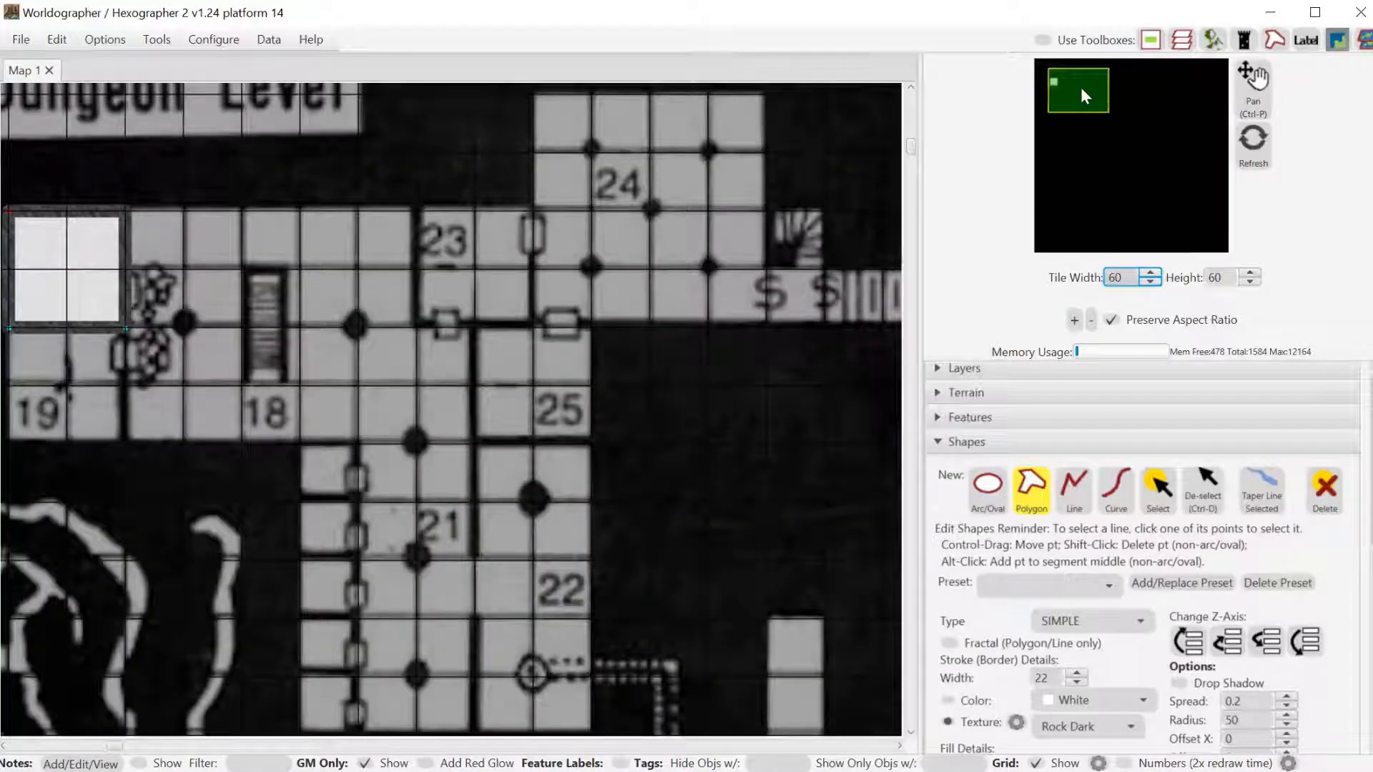
{"action": "left_click_drag", "start_coordinate": [1079, 87], "coordinate": [1070, 94]}
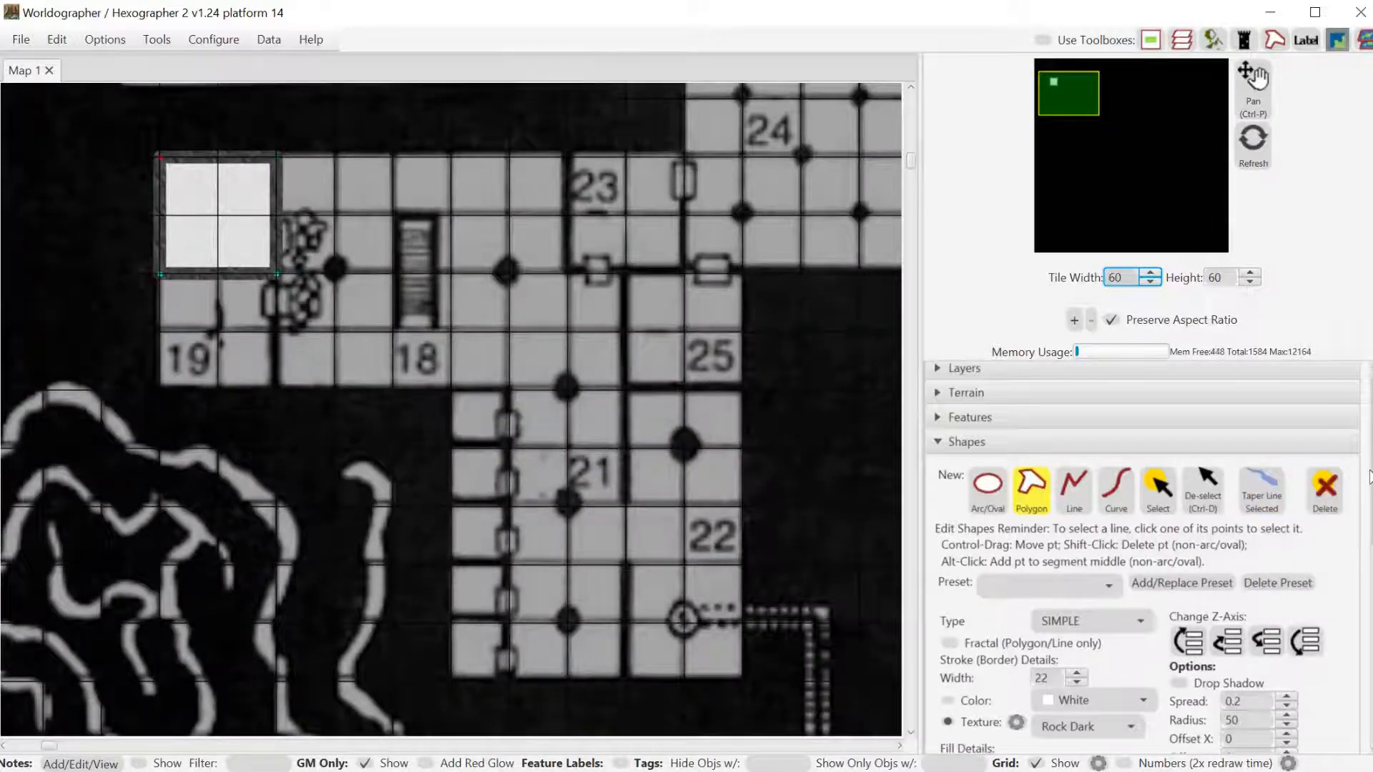
Set the shape's line join to MITER.
{"action": "scroll", "coordinate": [1144, 558], "scroll_direction": "down", "scroll_amount": 5}
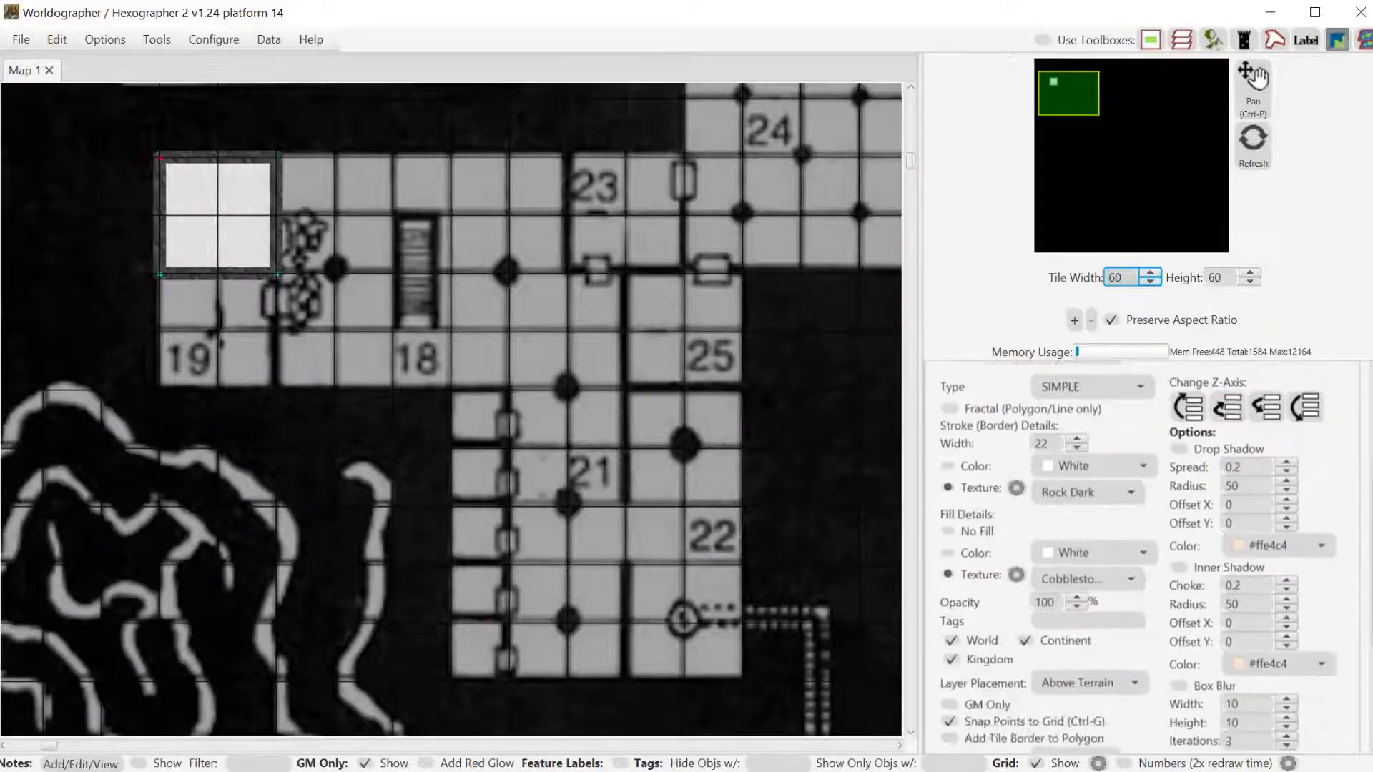
{"action": "scroll", "coordinate": [1075, 621], "scroll_direction": "down", "scroll_amount": 1}
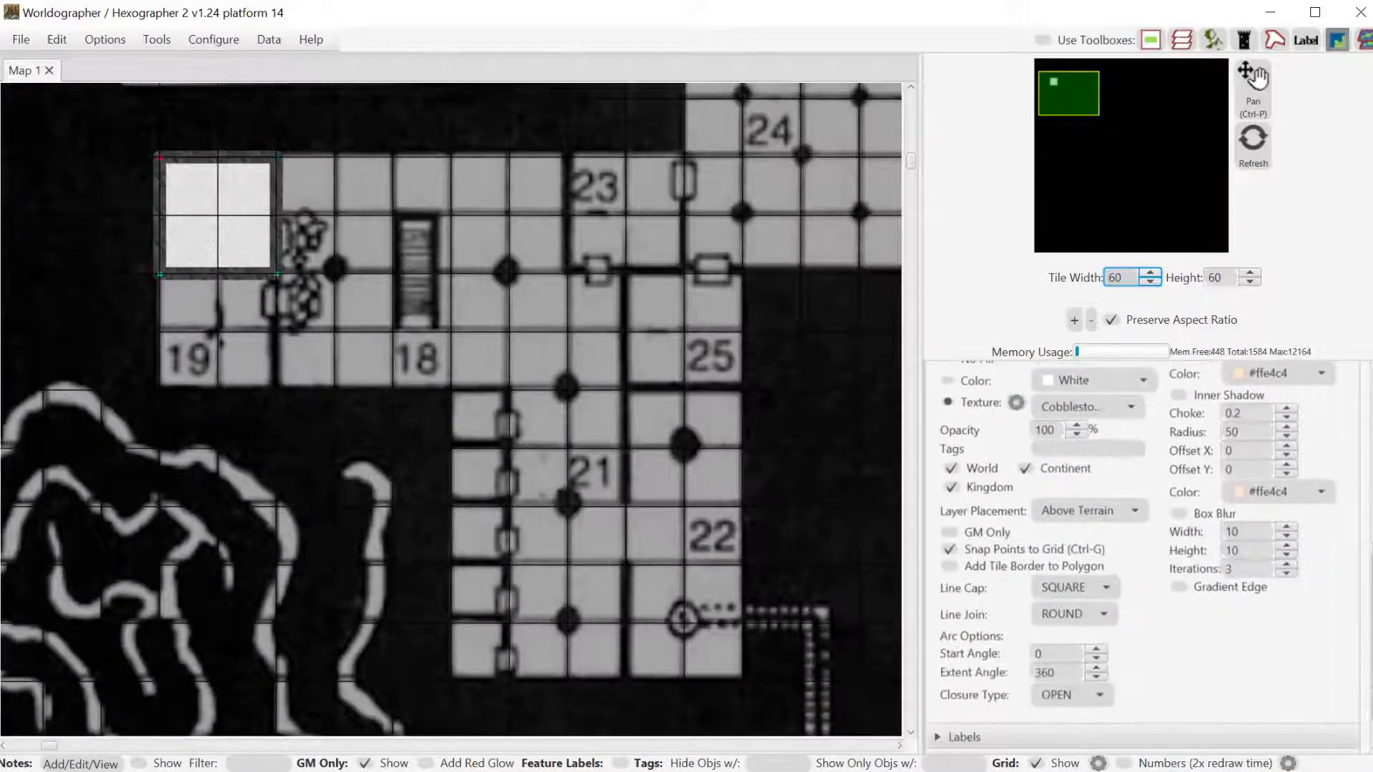
{"action": "left_click", "coordinate": [1071, 619]}
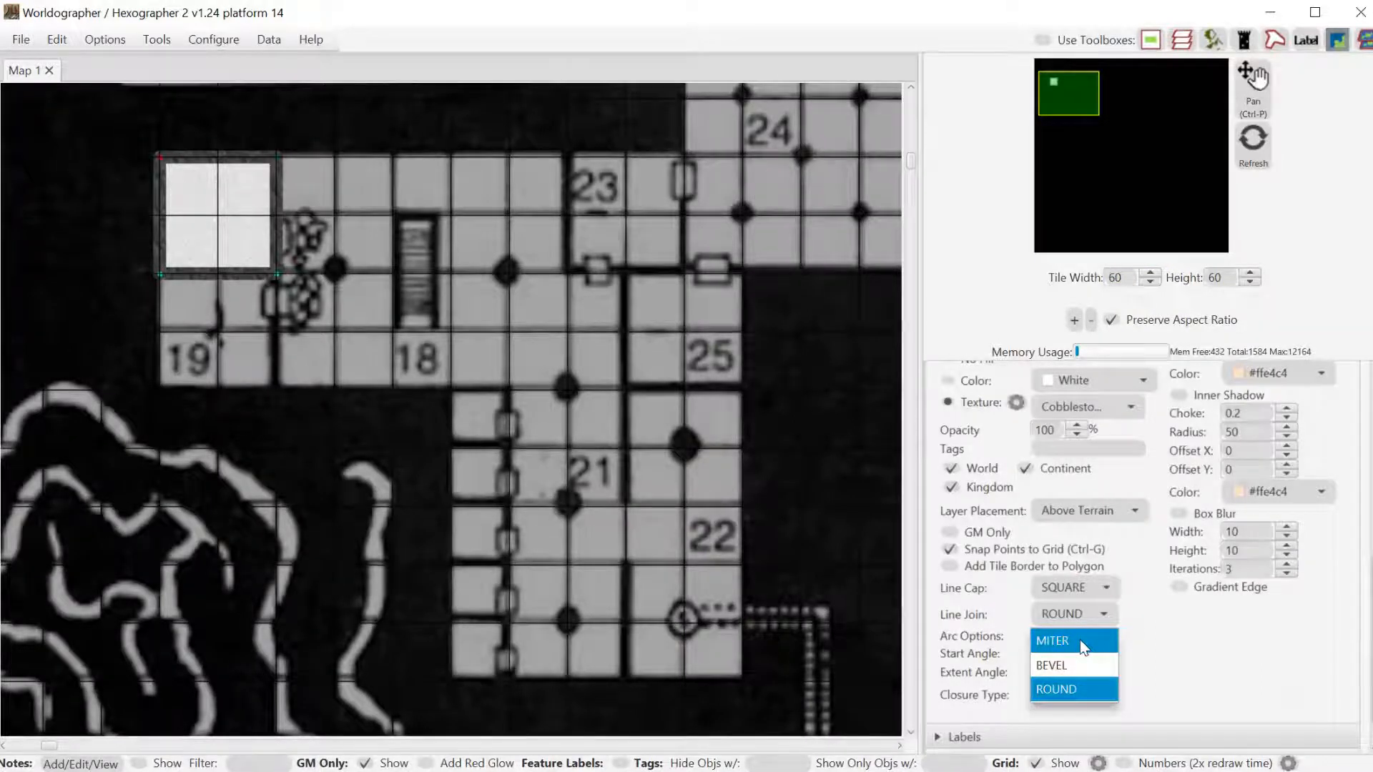
{"action": "left_click", "coordinate": [1079, 650]}
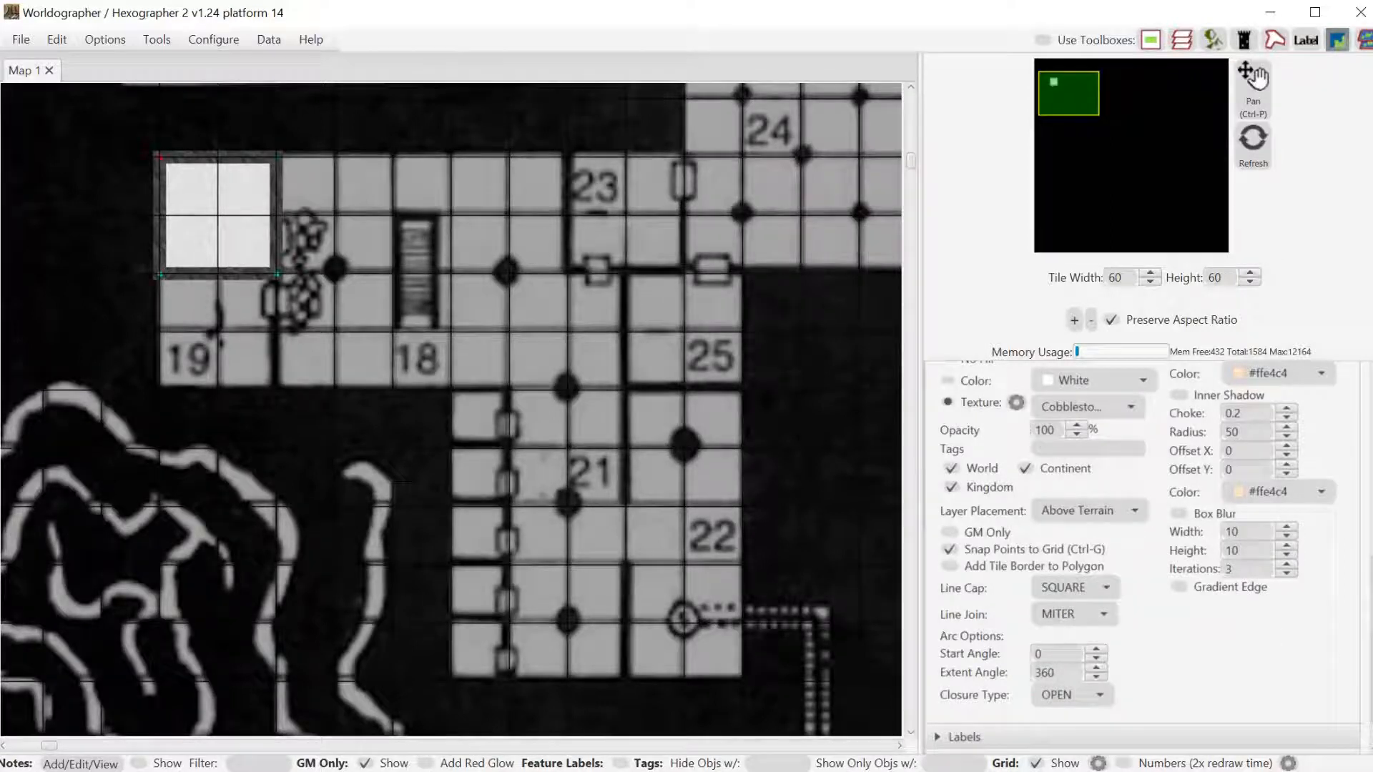
Deselect the room 20 polygon and trace a separate two-by-two-tile polygon over room 19 directly below it.
{"action": "scroll", "coordinate": [1144, 558], "scroll_direction": "up", "scroll_amount": 3}
{"action": "scroll", "coordinate": [1144, 558], "scroll_direction": "up", "scroll_amount": 3}
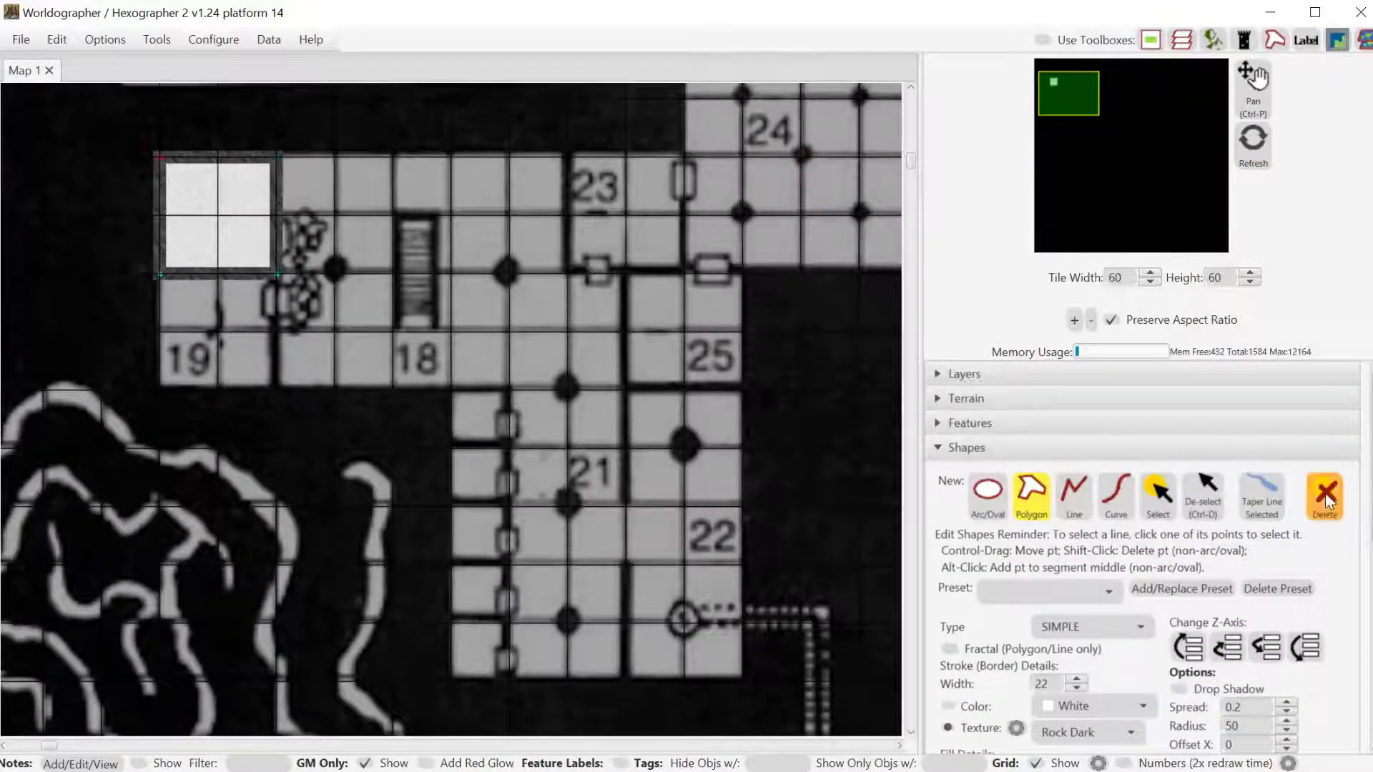
{"action": "left_click", "coordinate": [1189, 508]}
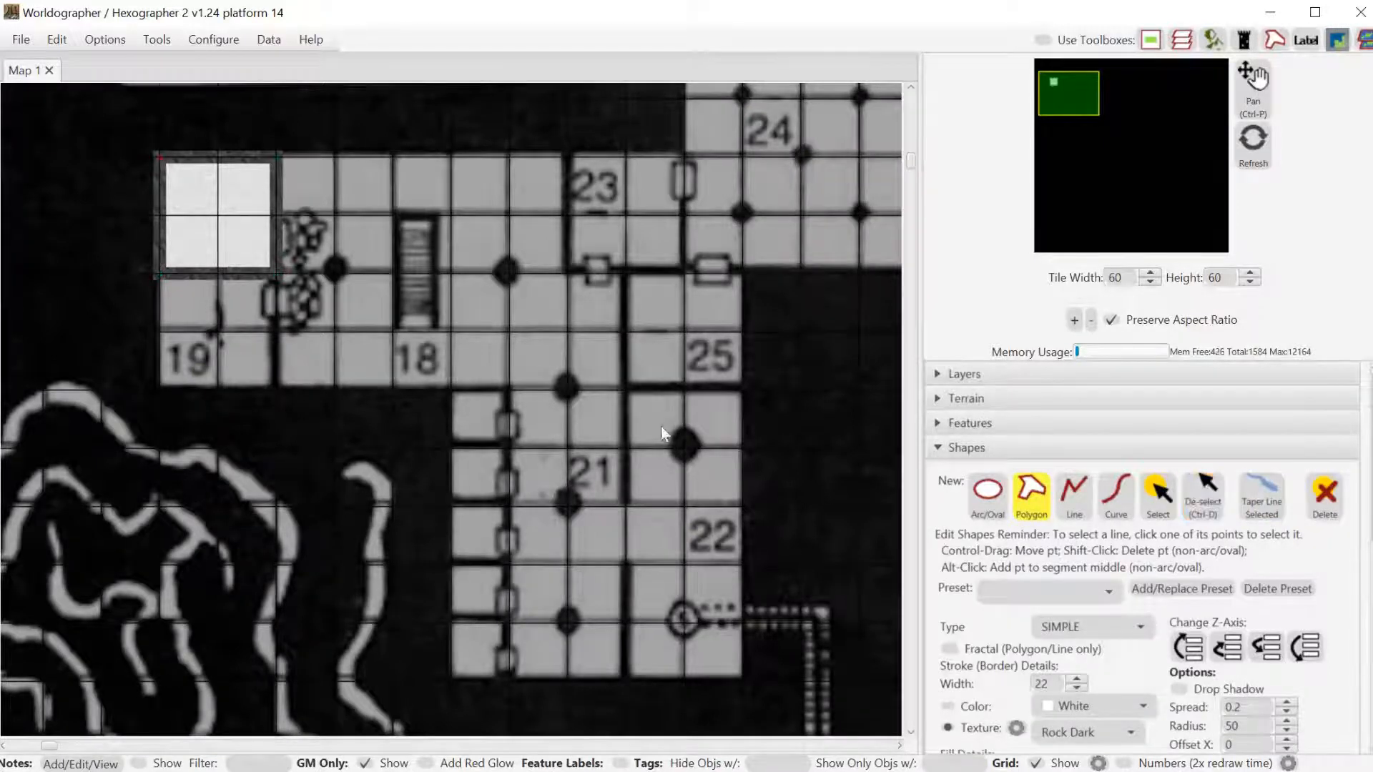
{"action": "left_click", "coordinate": [157, 276]}
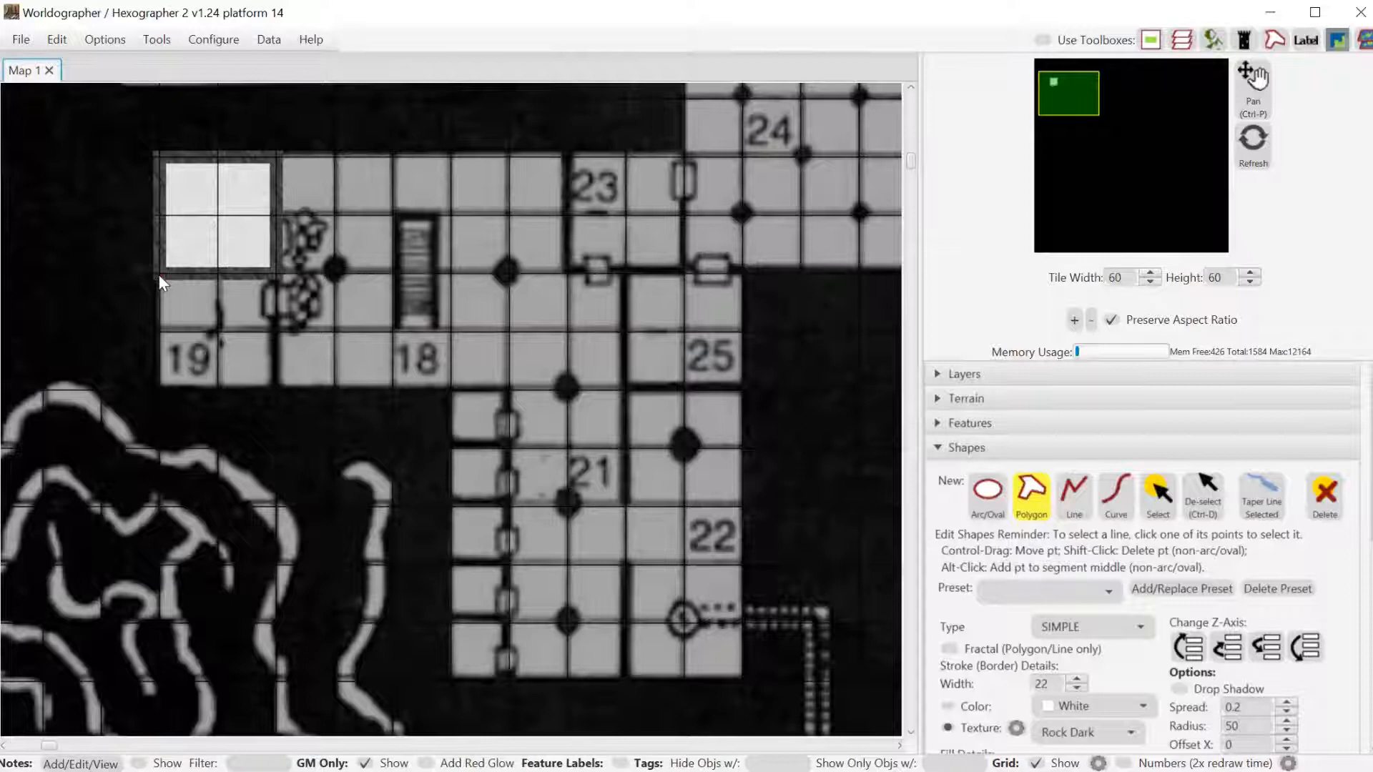
{"action": "left_click", "coordinate": [160, 387]}
{"action": "left_click", "coordinate": [273, 386]}
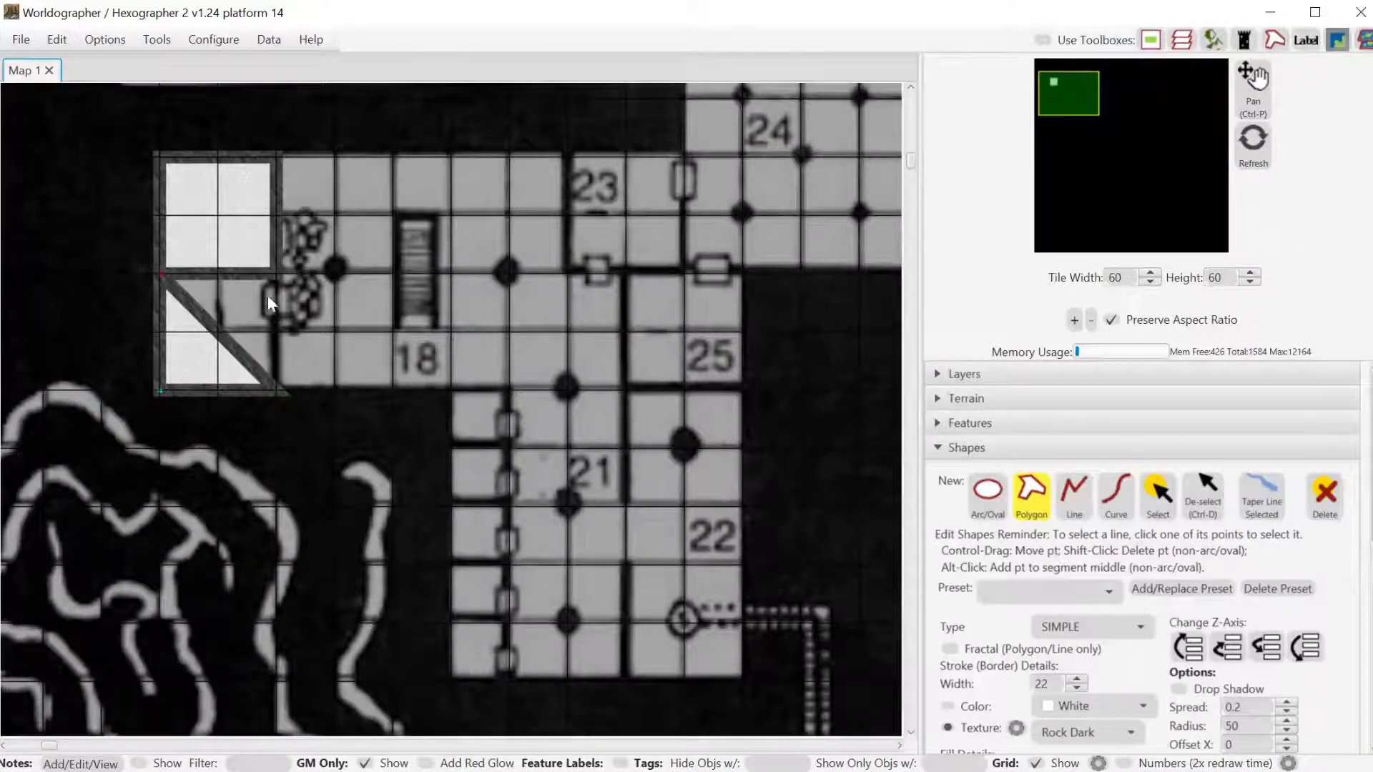
{"action": "left_click", "coordinate": [272, 276]}
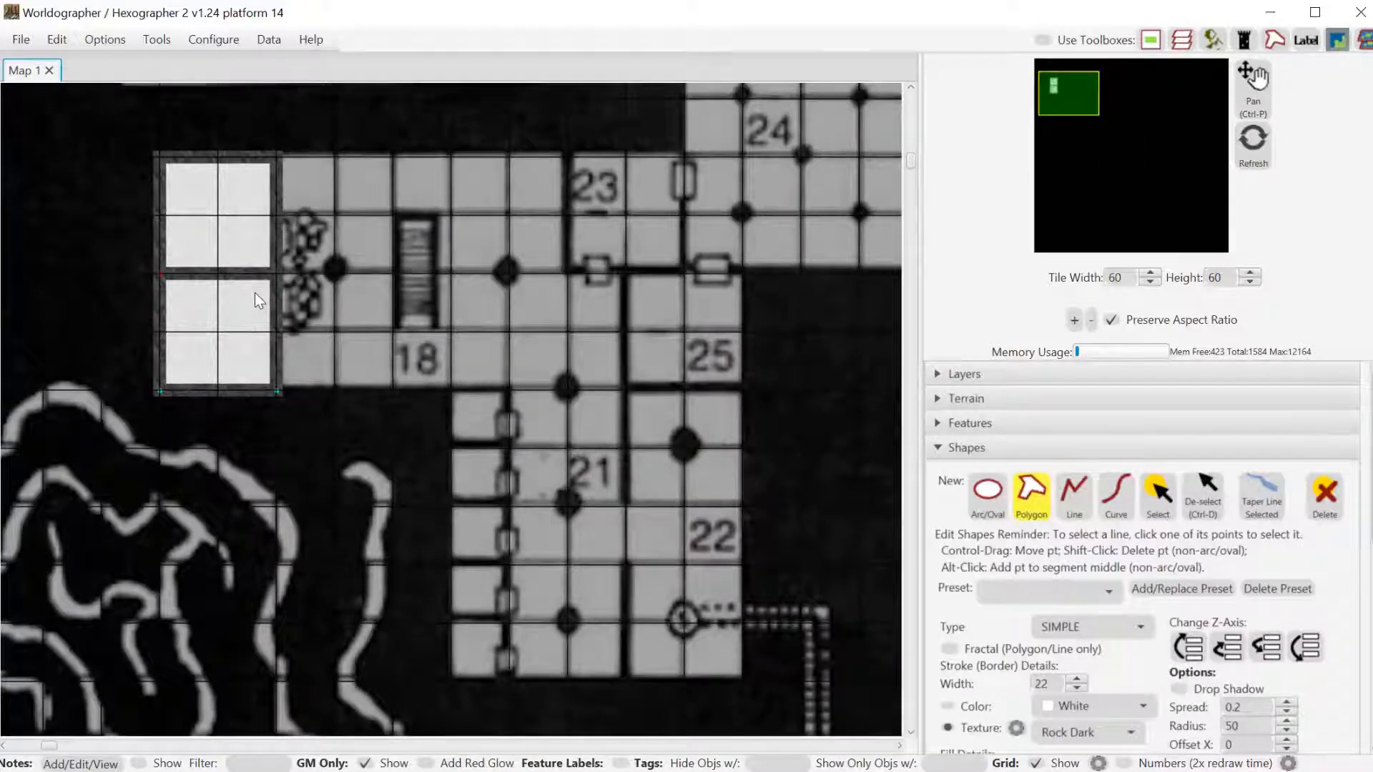
Set the trace underlay's opacity to 50%.
{"action": "left_click", "coordinate": [1041, 454]}
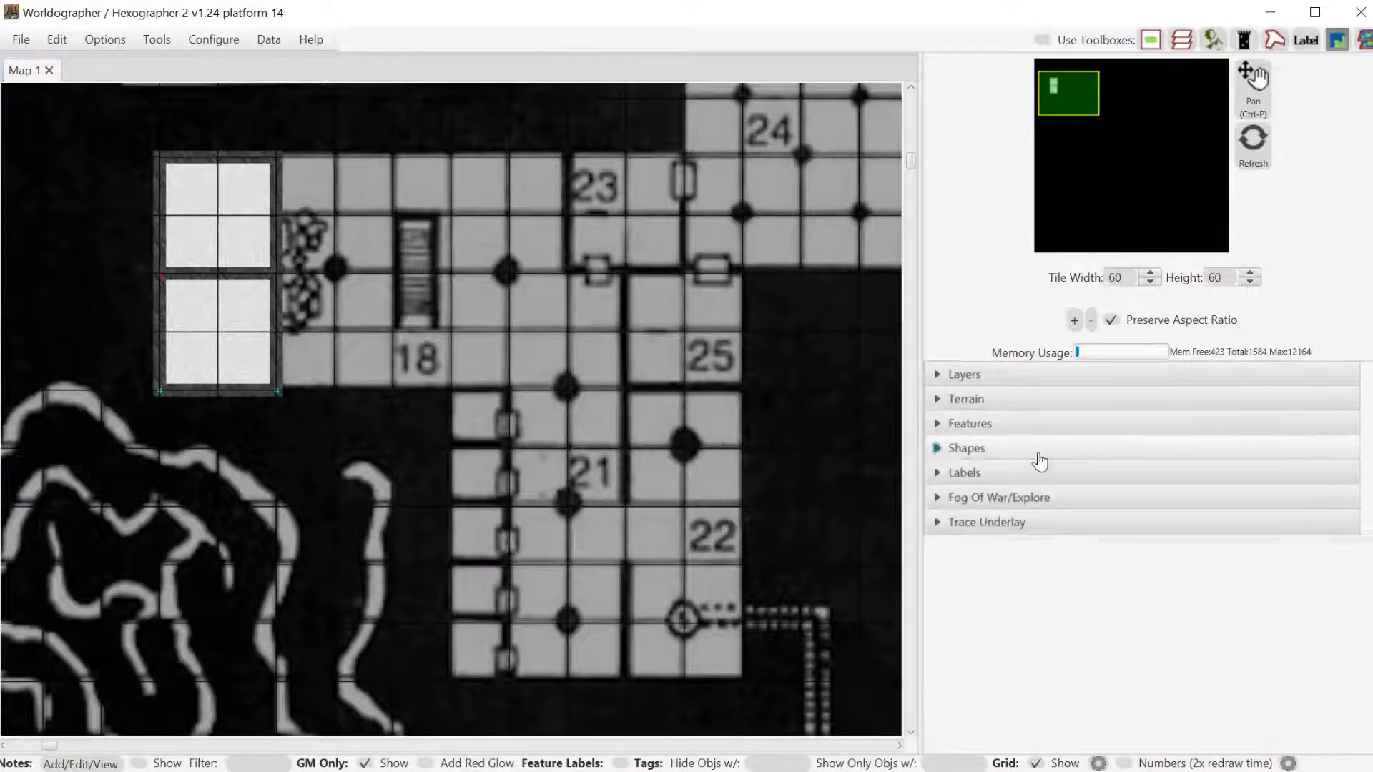
{"action": "left_click", "coordinate": [996, 504]}
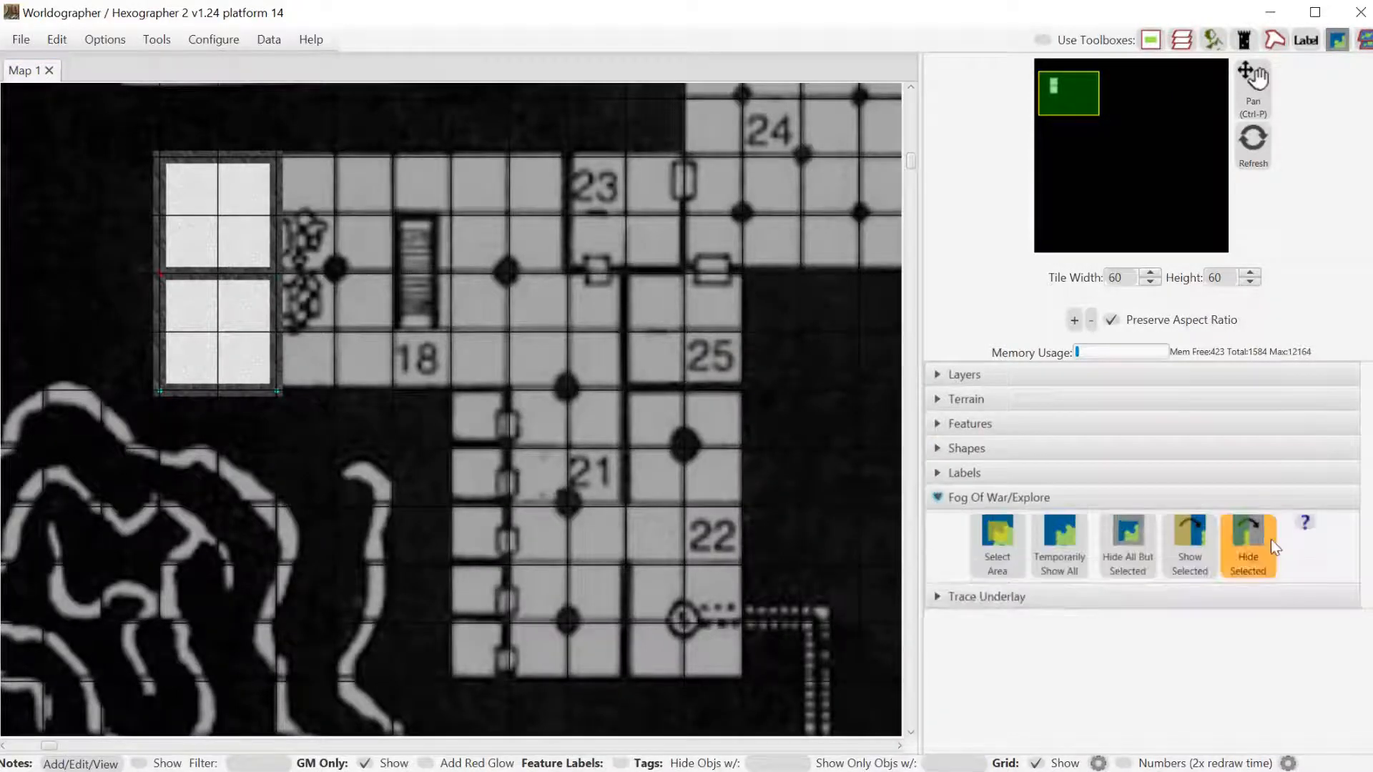
{"action": "left_click", "coordinate": [944, 503]}
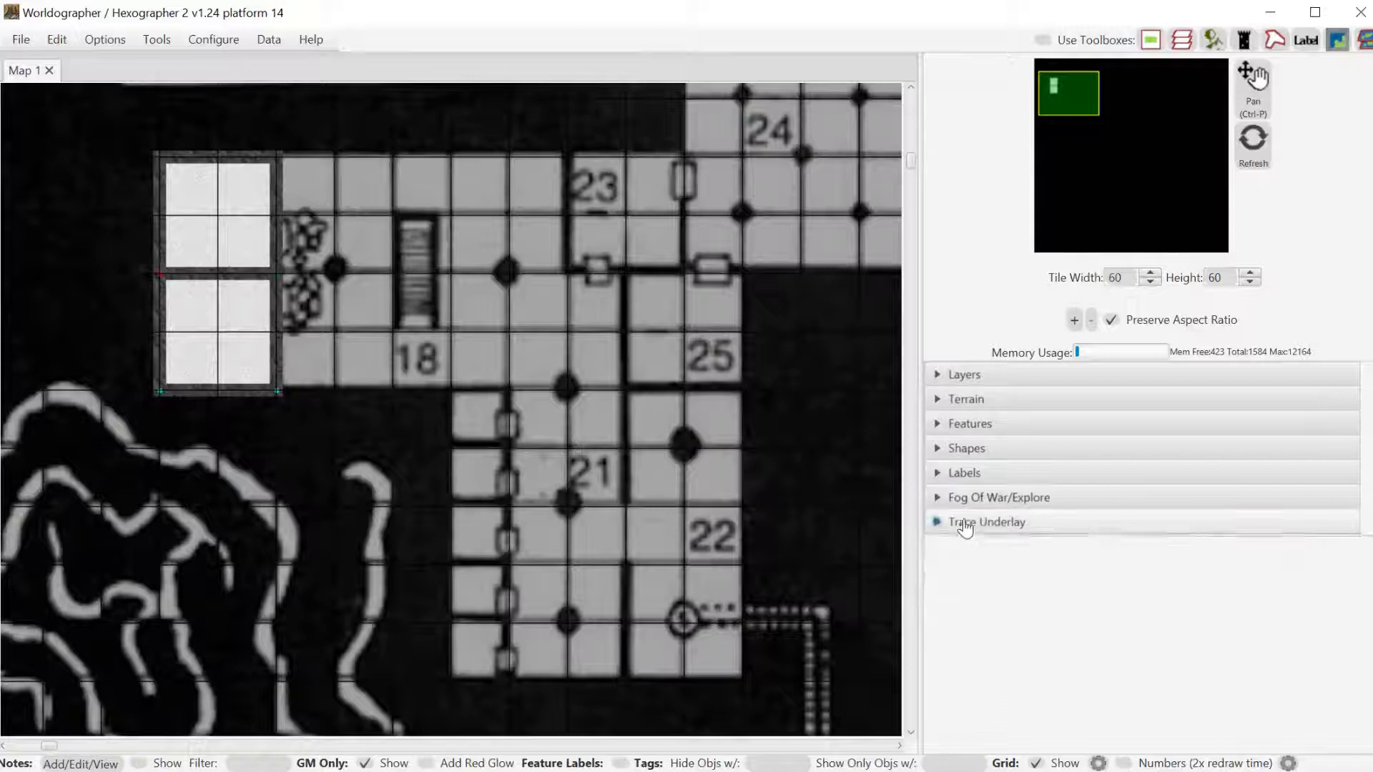
{"action": "left_click", "coordinate": [957, 523]}
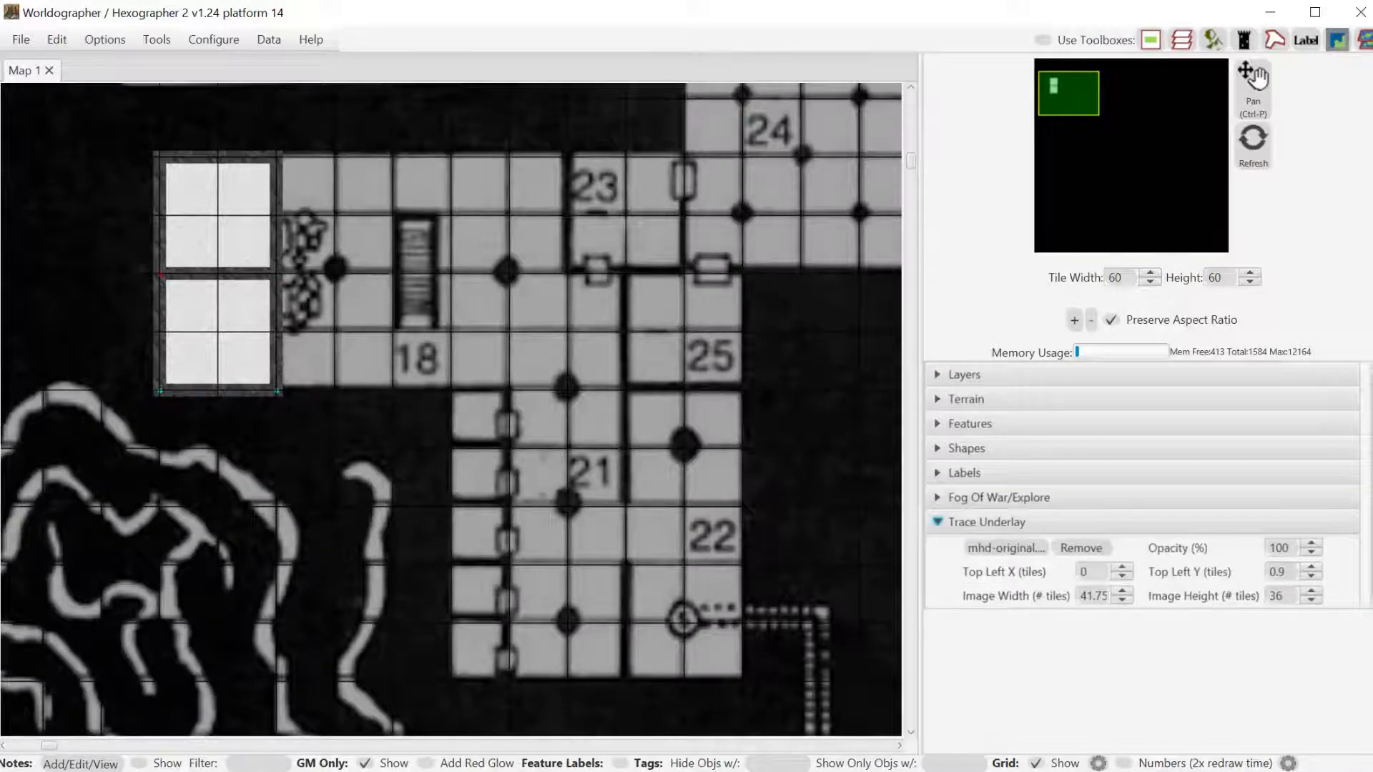
{"action": "left_click_drag", "start_coordinate": [1282, 548], "coordinate": [1260, 549]}
{"action": "type", "text": "50"}
{"action": "key", "text": "Return"}
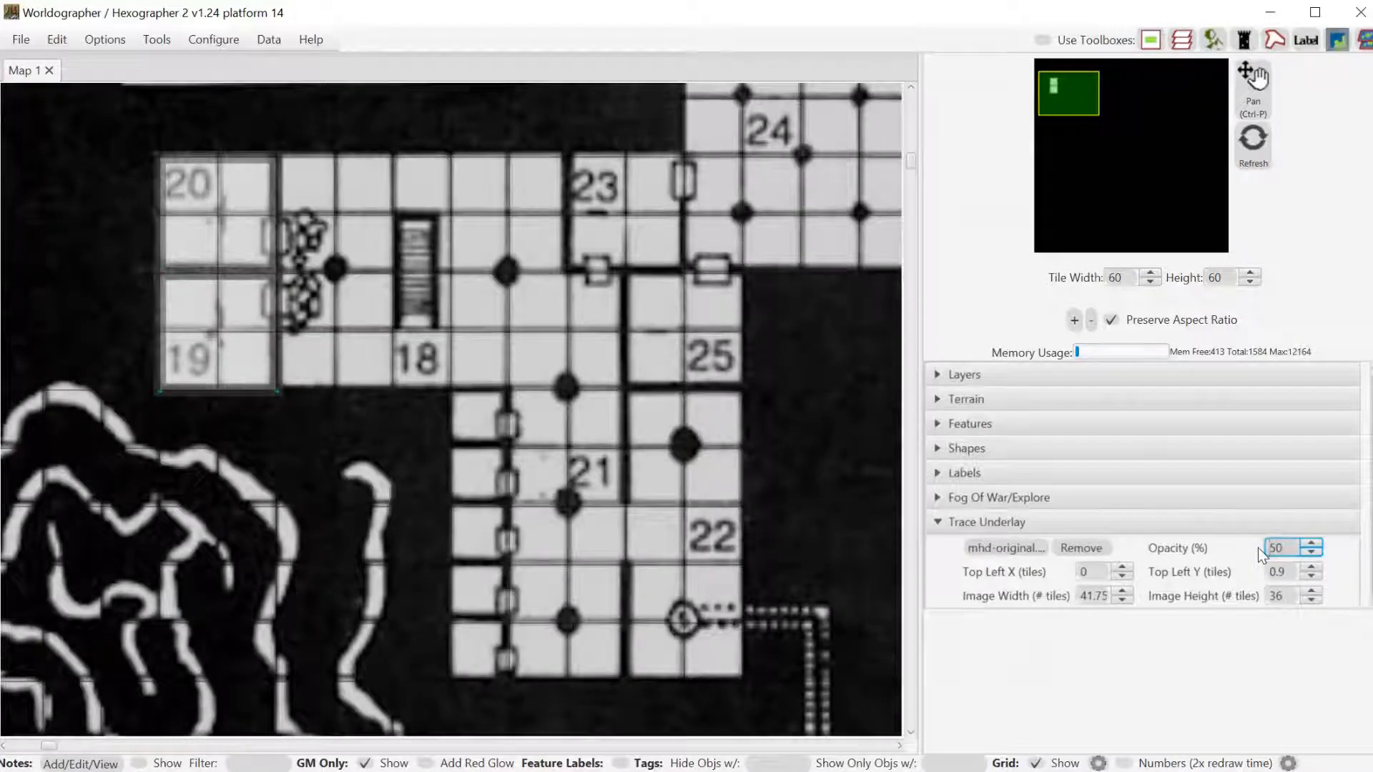
Trace one large polygon around rooms 18, 21, 22, 25 and 23, starting at room 20's upper-right corner.
{"action": "left_click", "coordinate": [1011, 449]}
{"action": "left_click", "coordinate": [1020, 493]}
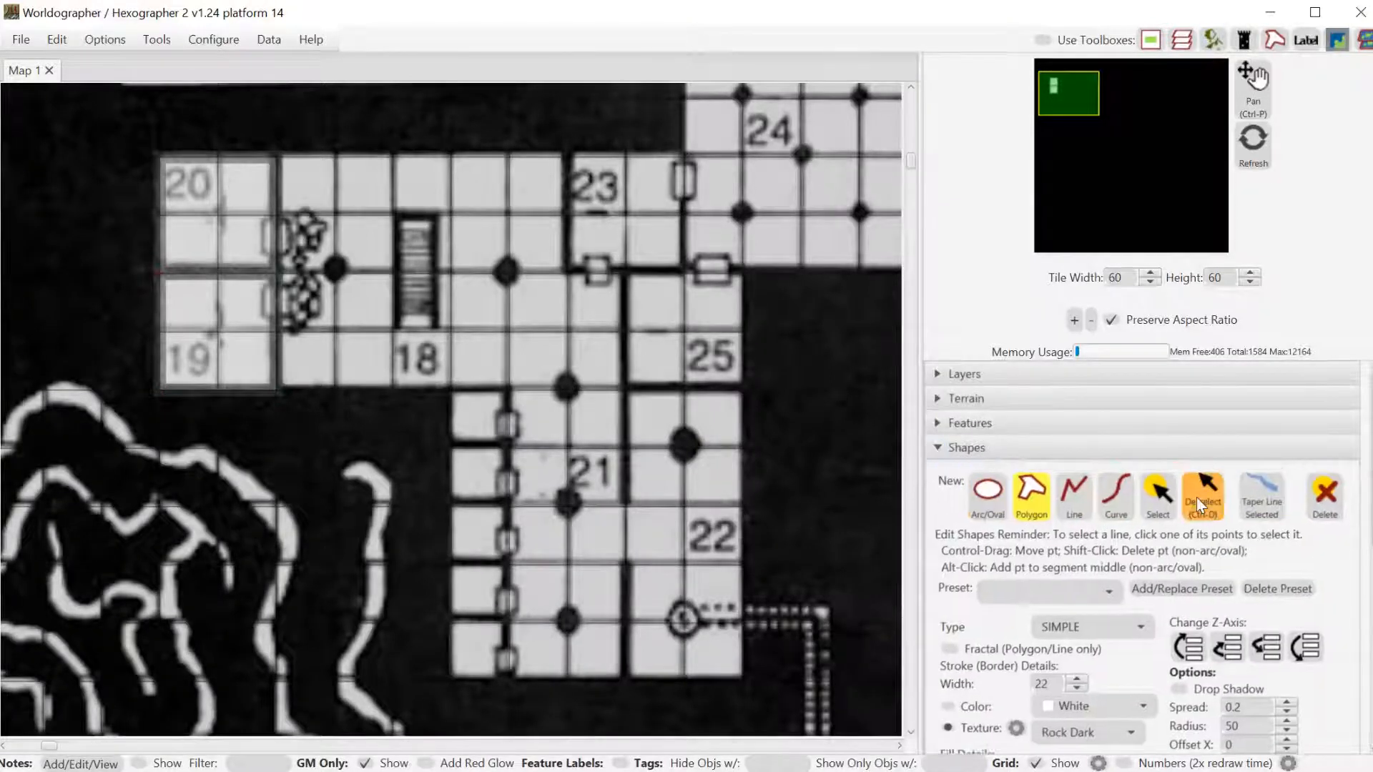
{"action": "left_click", "coordinate": [278, 157]}
{"action": "left_click", "coordinate": [278, 388]}
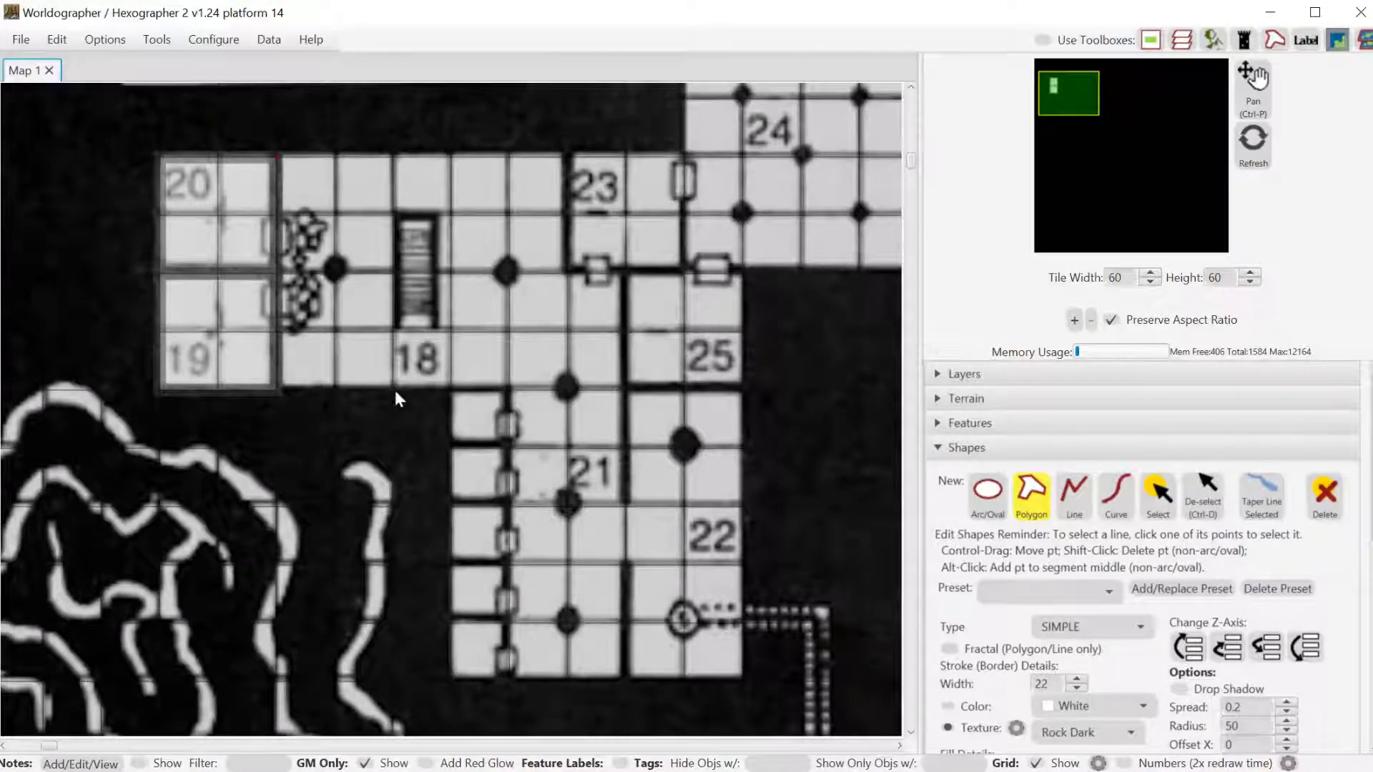
{"action": "left_click", "coordinate": [449, 390]}
{"action": "left_click", "coordinate": [454, 687]}
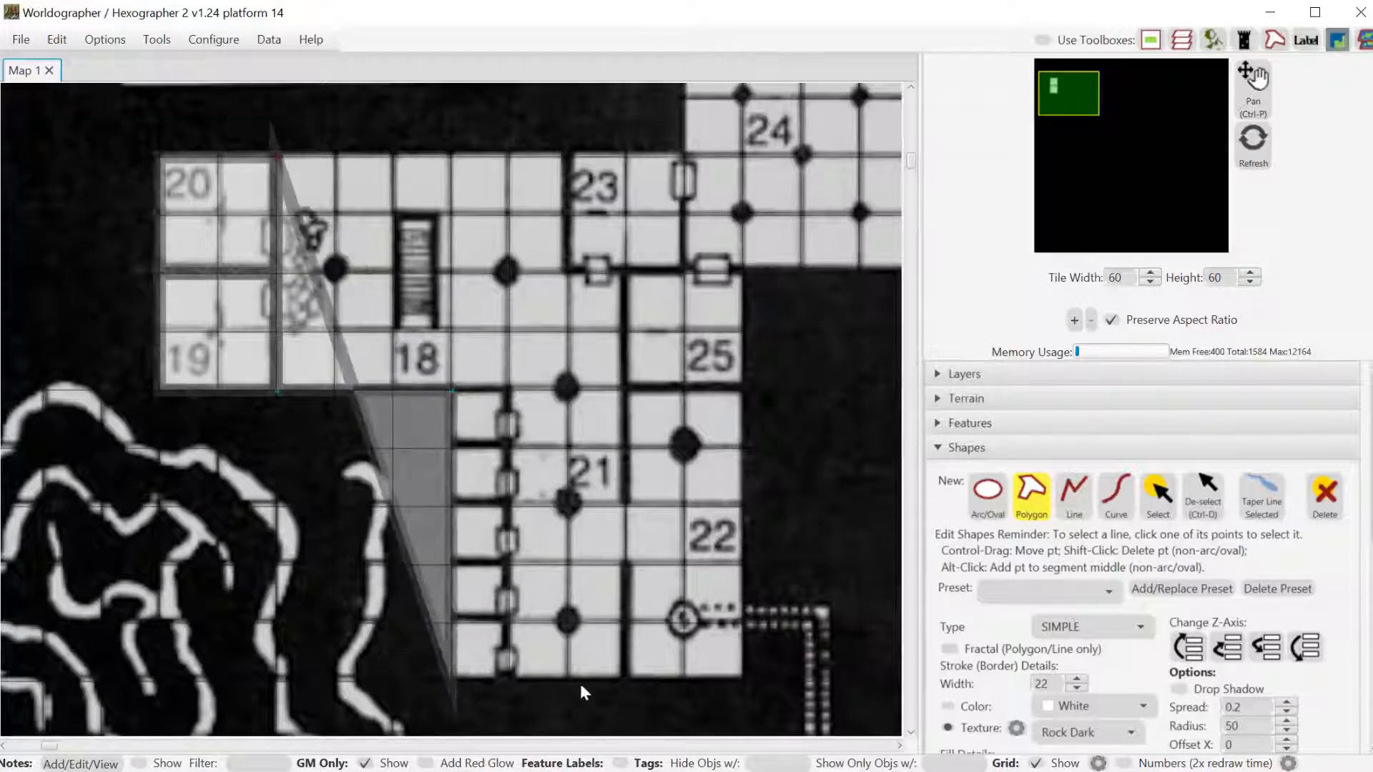
{"action": "left_click", "coordinate": [624, 679]}
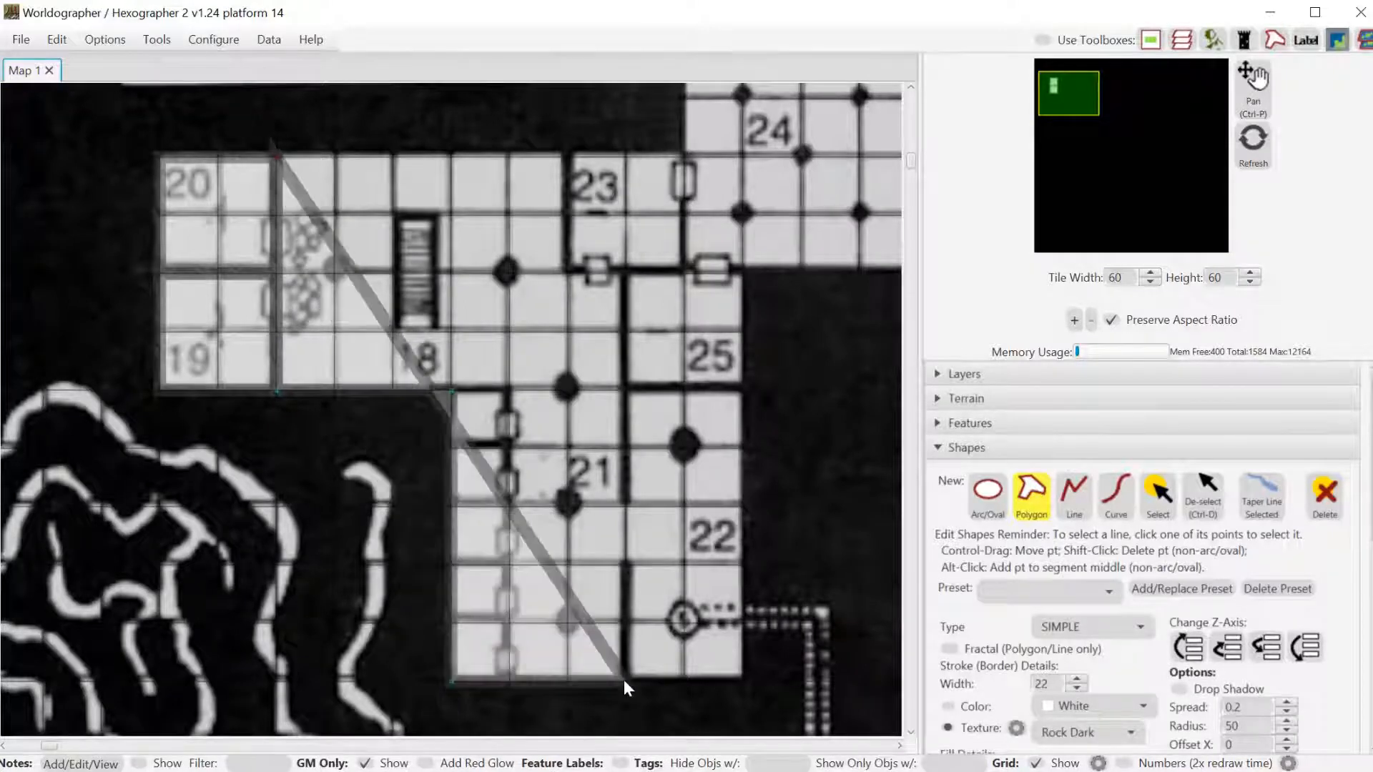
{"action": "left_click", "coordinate": [743, 680]}
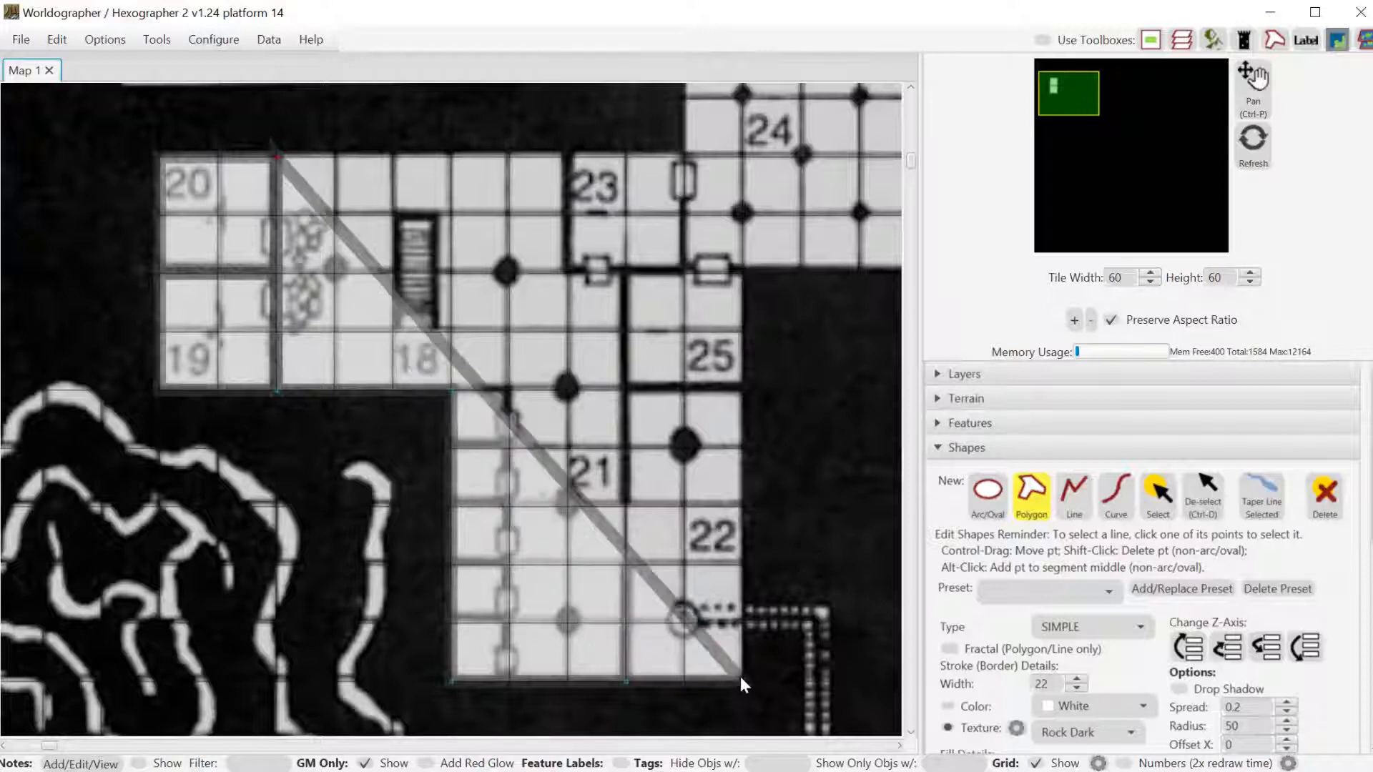
{"action": "left_click", "coordinate": [738, 387]}
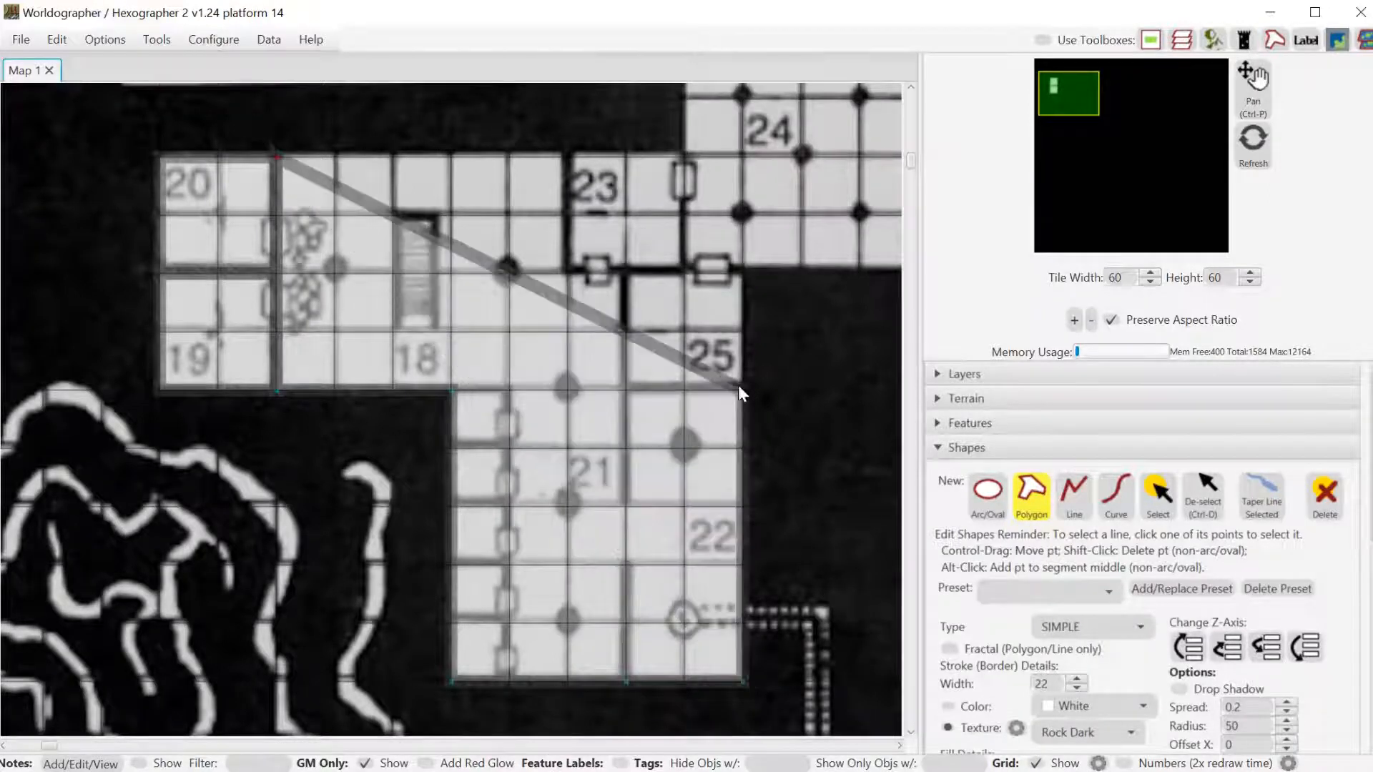
{"action": "left_click", "coordinate": [739, 273]}
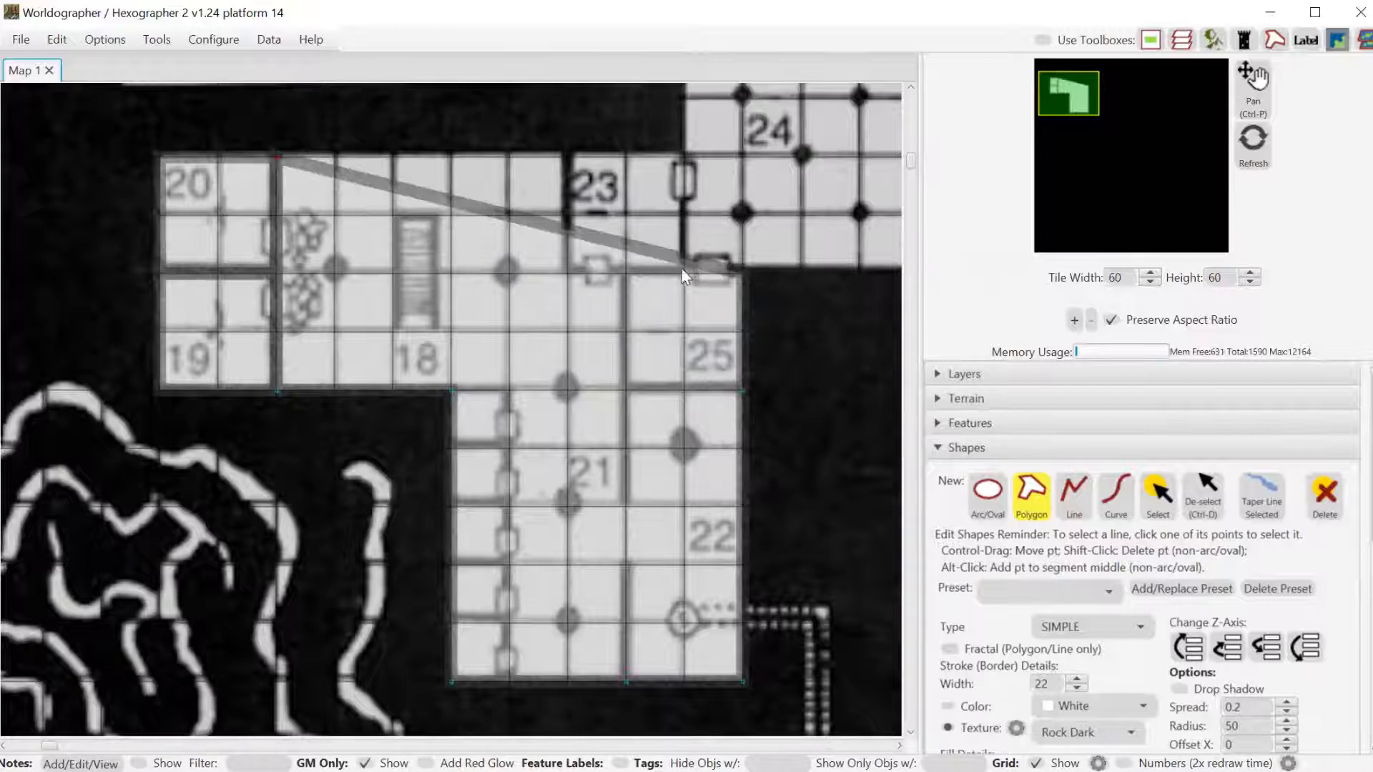
{"action": "left_click", "coordinate": [681, 269]}
{"action": "double_click", "coordinate": [681, 153]}
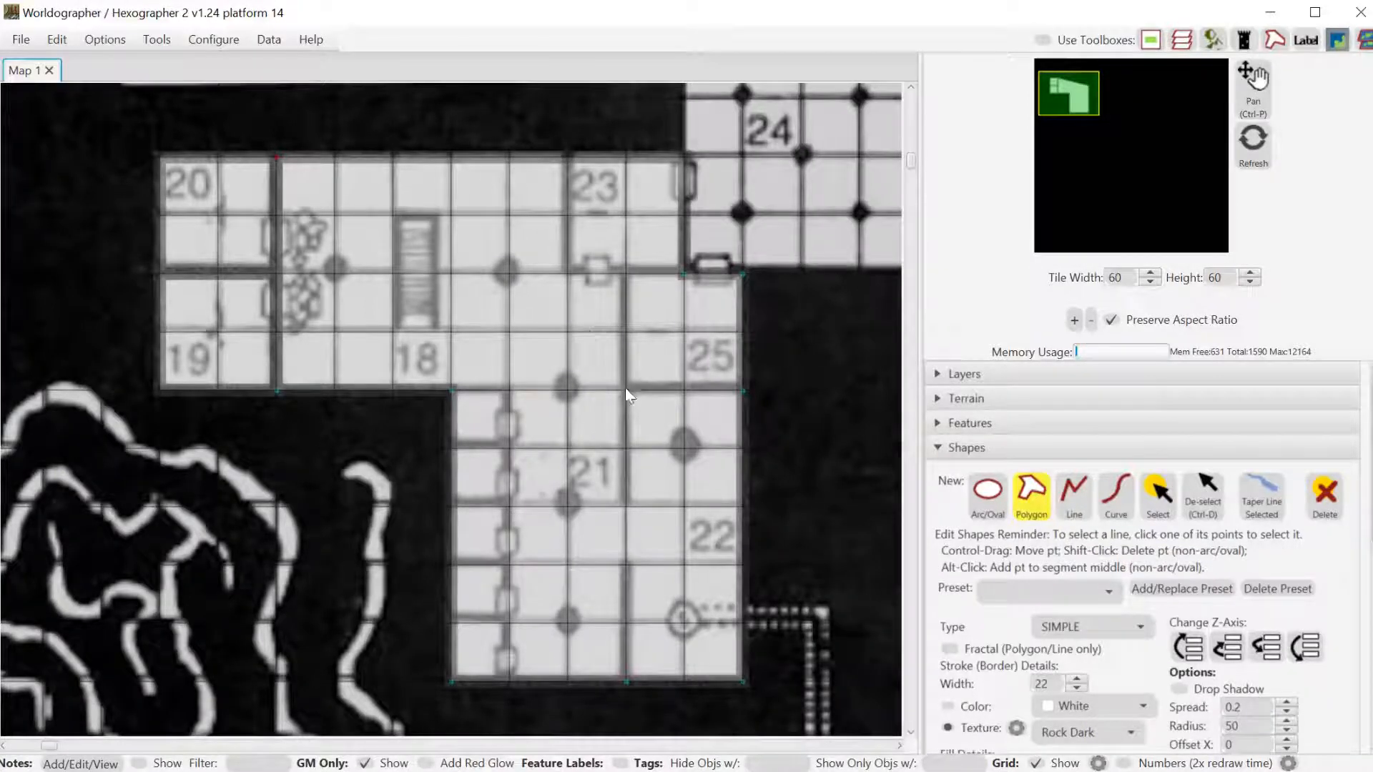
Reroute the large polygon's upper-right boundary along room 23's walls so that room 23 is left out.
{"action": "left_click", "coordinate": [684, 157]}
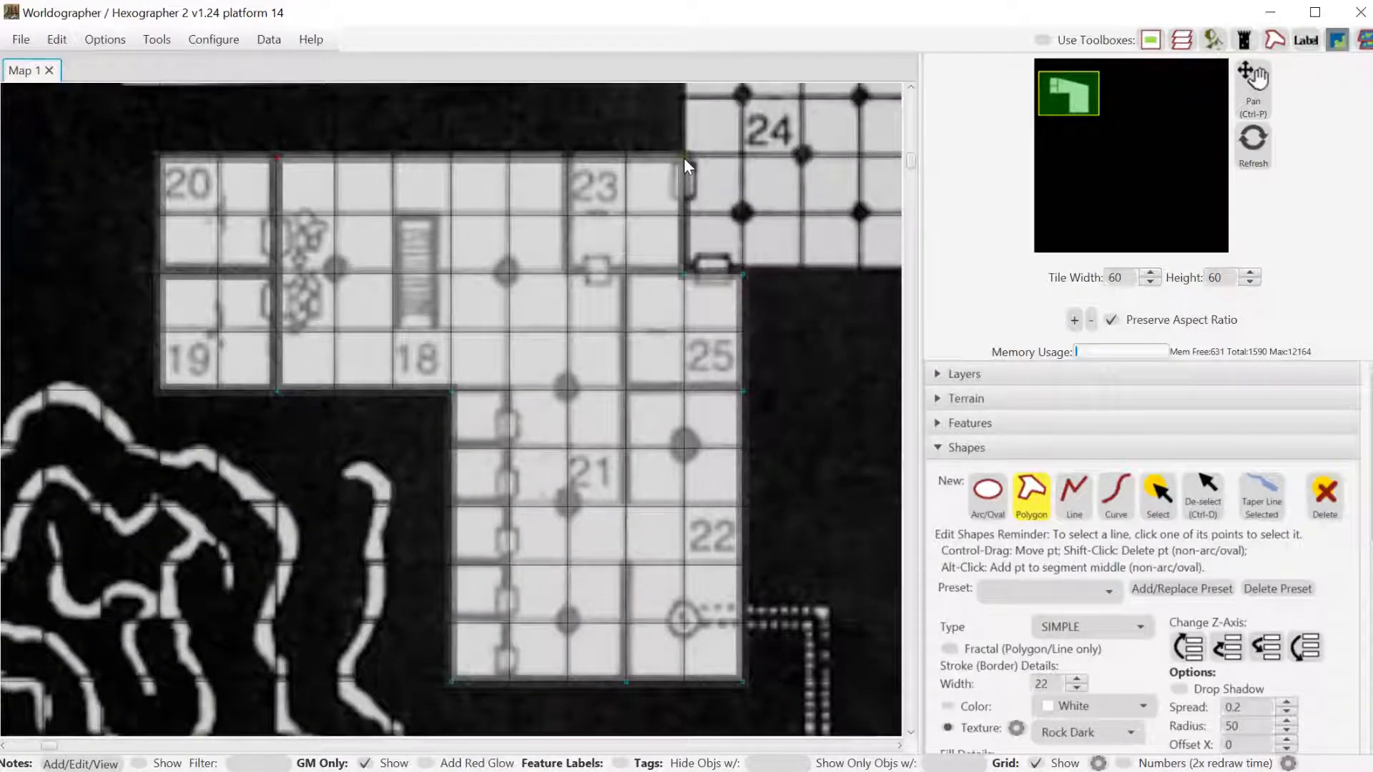
{"action": "left_click", "coordinate": [568, 274]}
{"action": "double_click", "coordinate": [568, 152]}
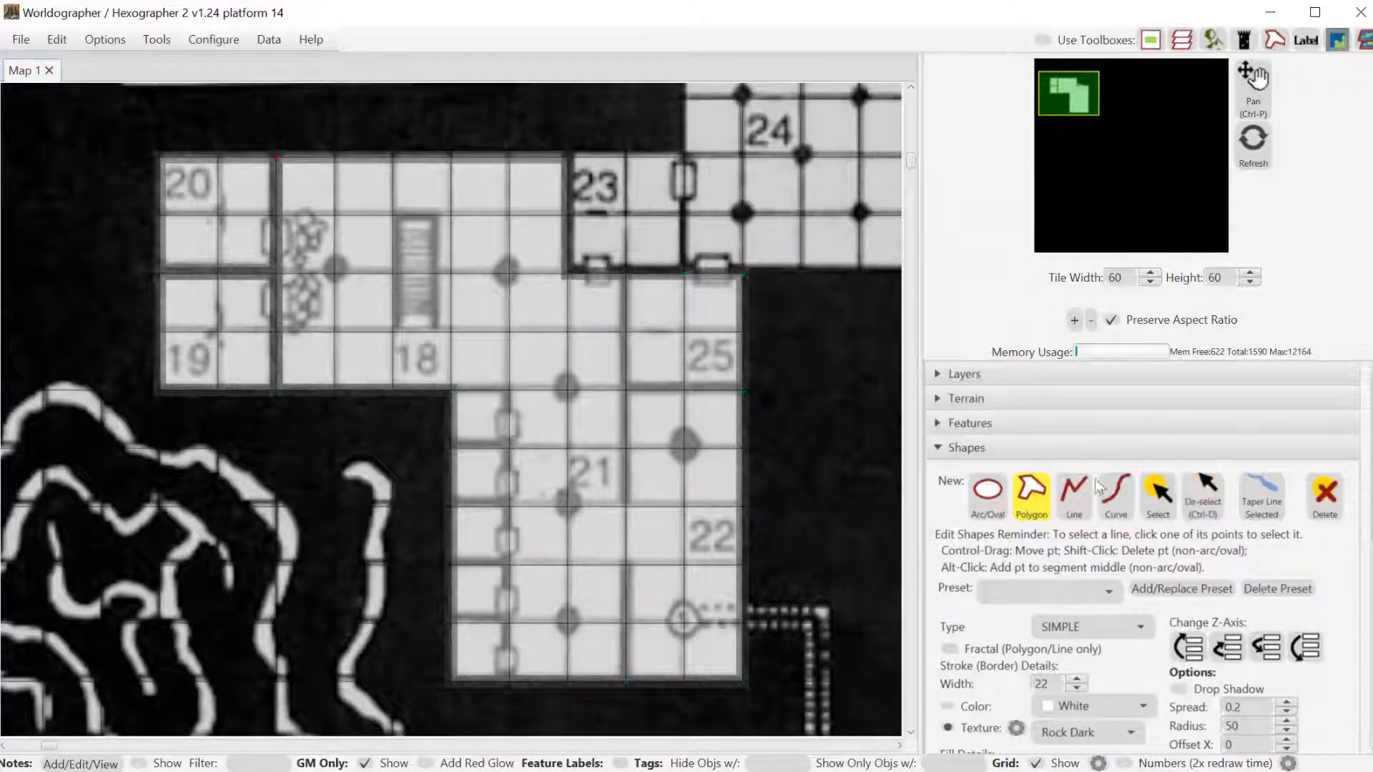
Trace a two-by-two-tile polygon over room 25.
{"action": "left_click", "coordinate": [624, 276]}
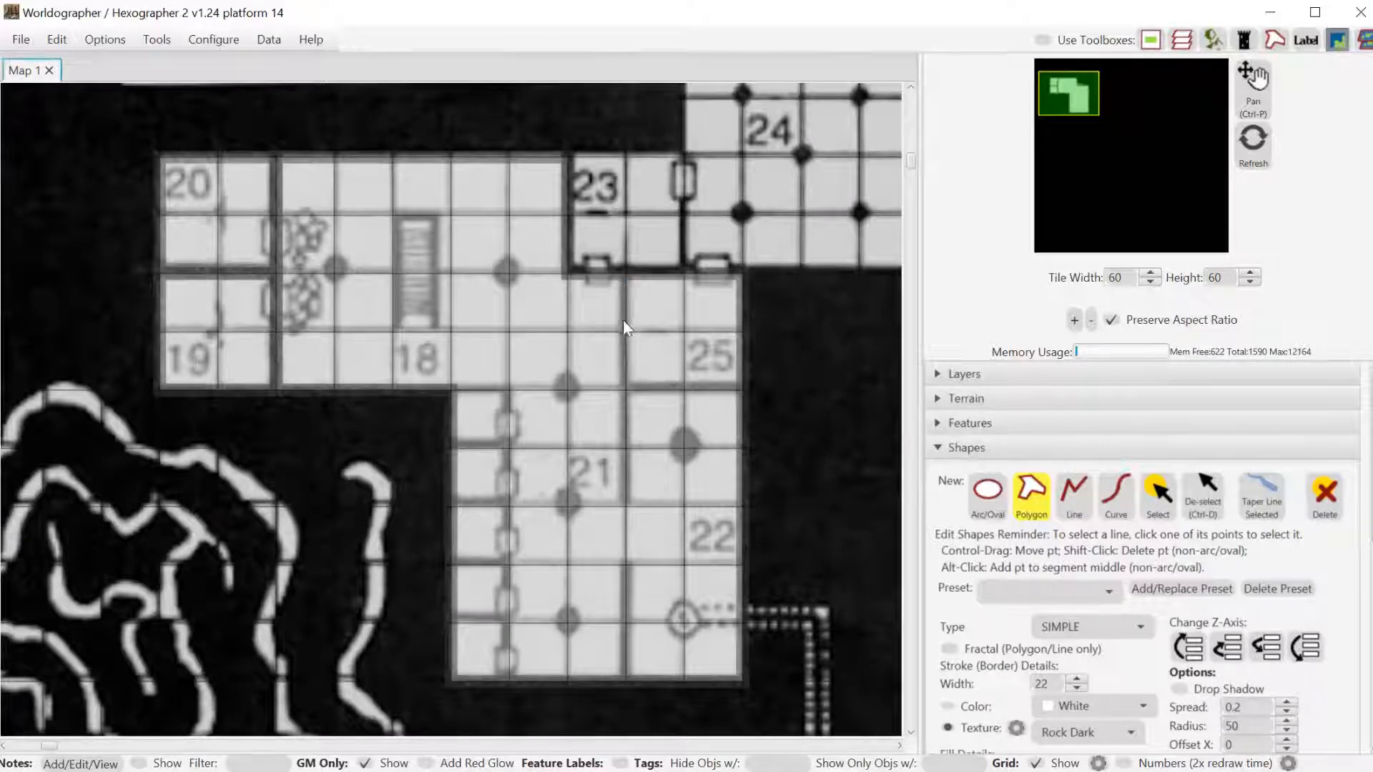
{"action": "left_click", "coordinate": [623, 389]}
{"action": "left_click", "coordinate": [740, 388]}
{"action": "double_click", "coordinate": [739, 277]}
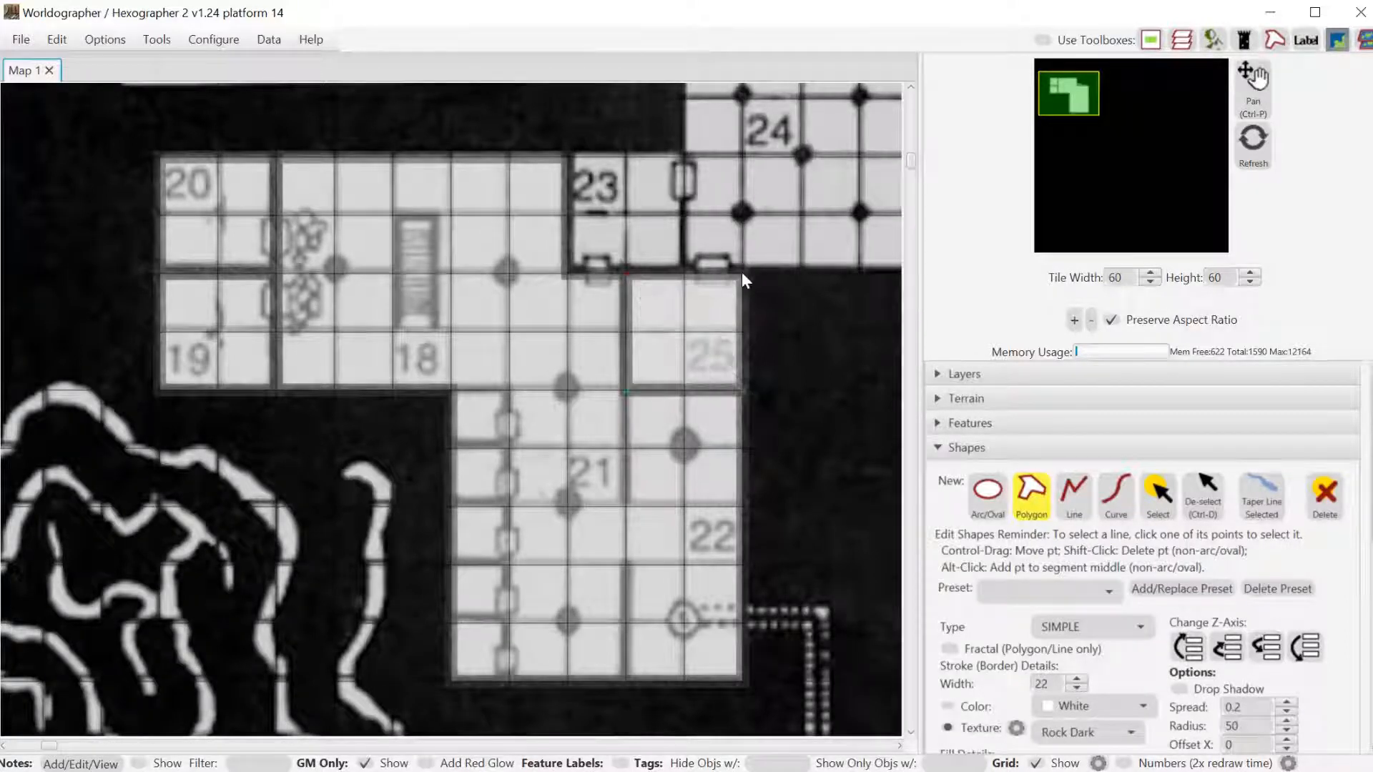
Draw two wall lines between rooms 21 and 22, leaving a one-tile gap between them.
{"action": "left_click", "coordinate": [1191, 500]}
{"action": "left_click", "coordinate": [1074, 494]}
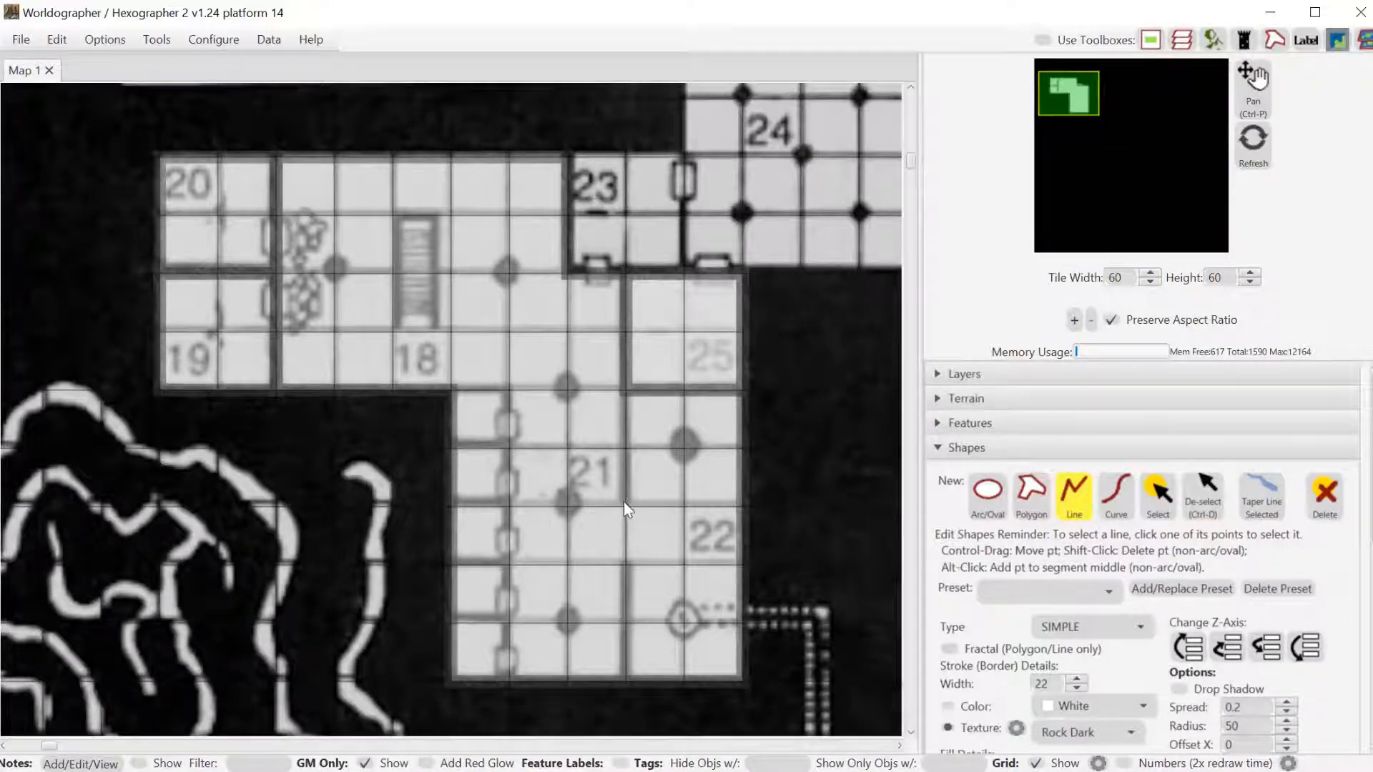
{"action": "left_click_drag", "start_coordinate": [624, 388], "coordinate": [627, 512]}
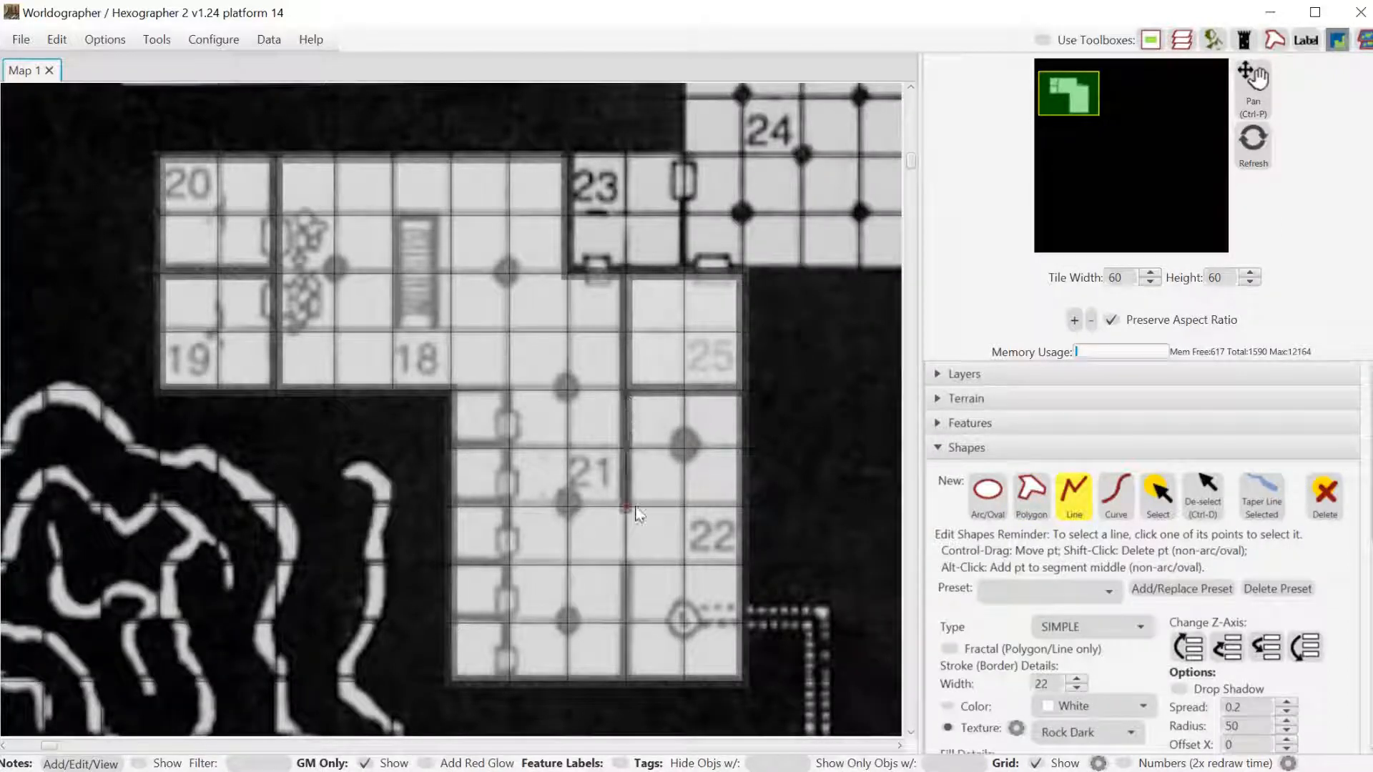
{"action": "left_click_drag", "start_coordinate": [627, 570], "coordinate": [625, 679]}
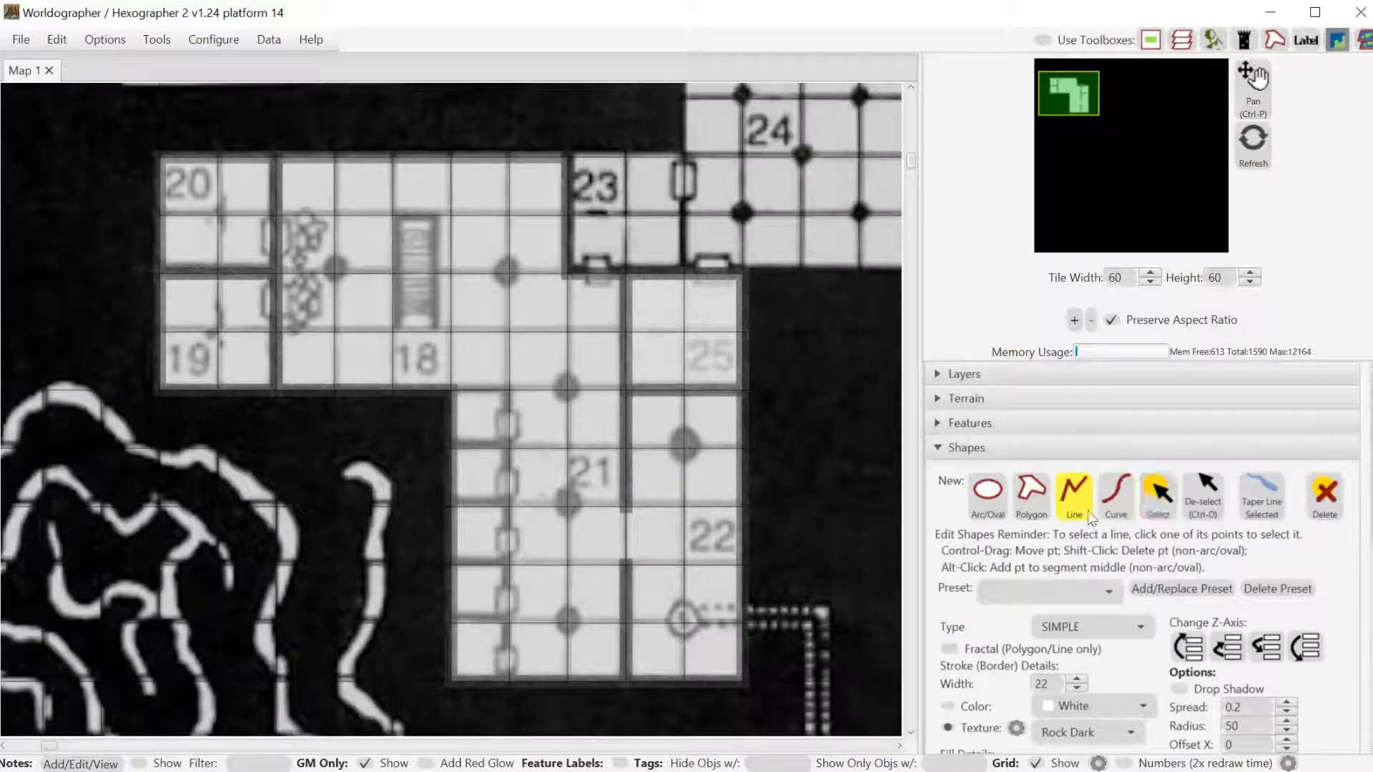
Trace a one-tile polygon over the topmost small cell along room 21's west side.
{"action": "left_click", "coordinate": [1031, 494]}
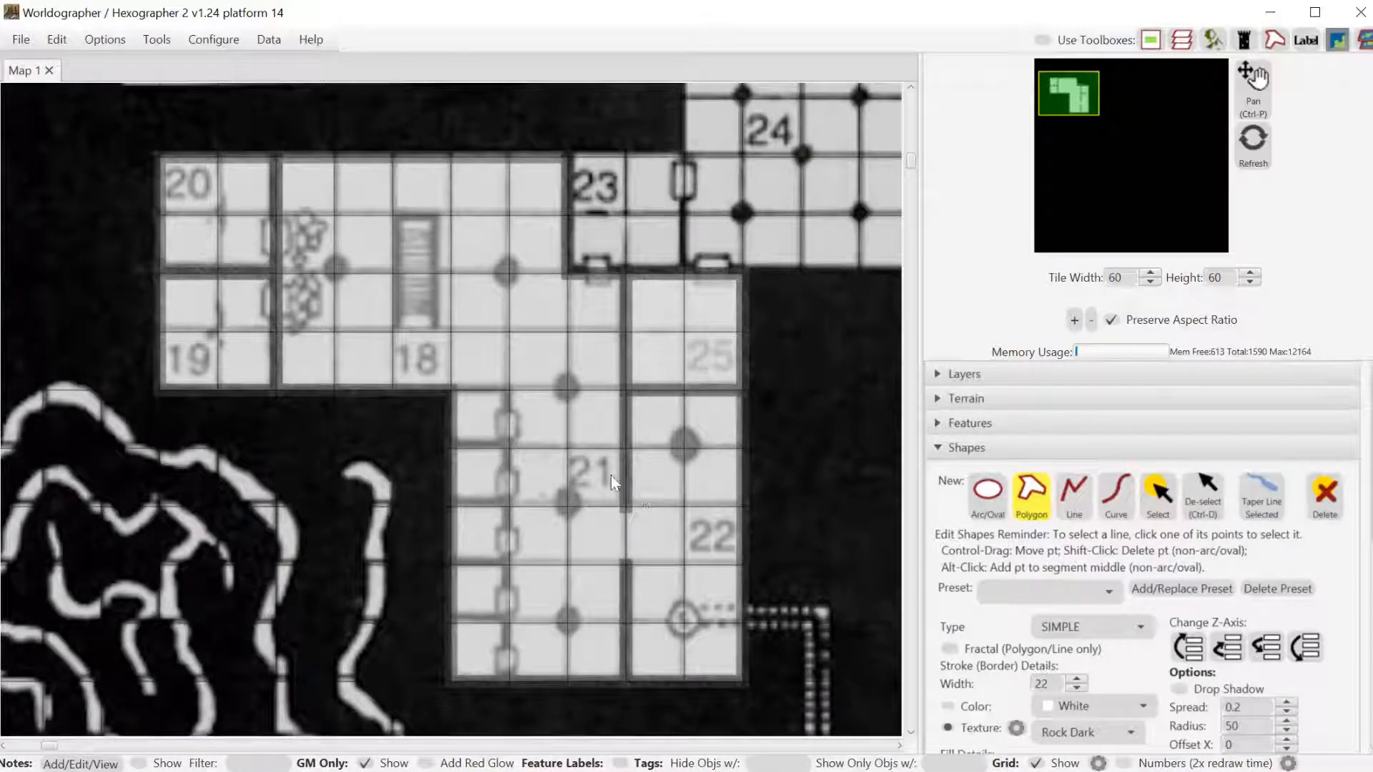
{"action": "left_click", "coordinate": [452, 390]}
{"action": "left_click", "coordinate": [506, 448]}
{"action": "left_click", "coordinate": [449, 448]}
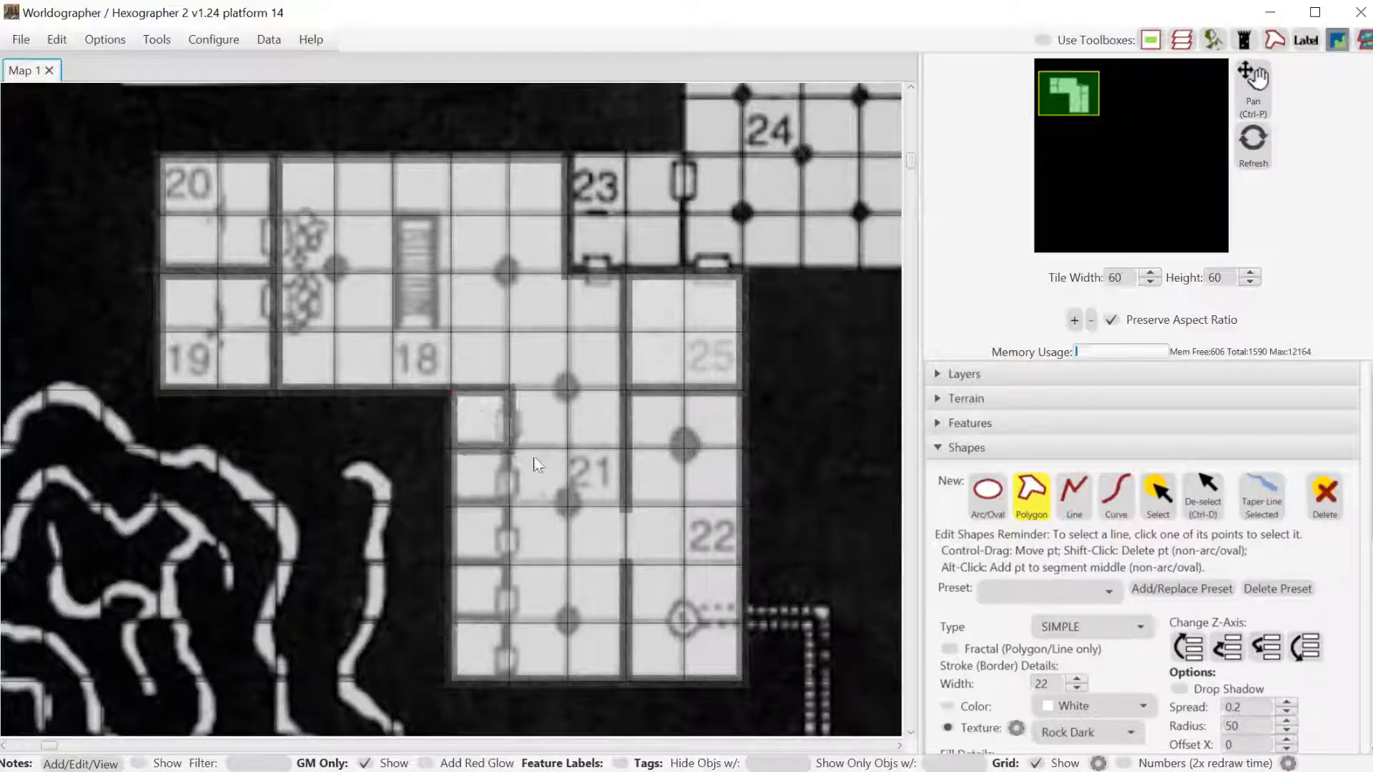
Trace a one-tile polygon over the second small cell from the north along room 21's west side.
{"action": "left_click", "coordinate": [1205, 508]}
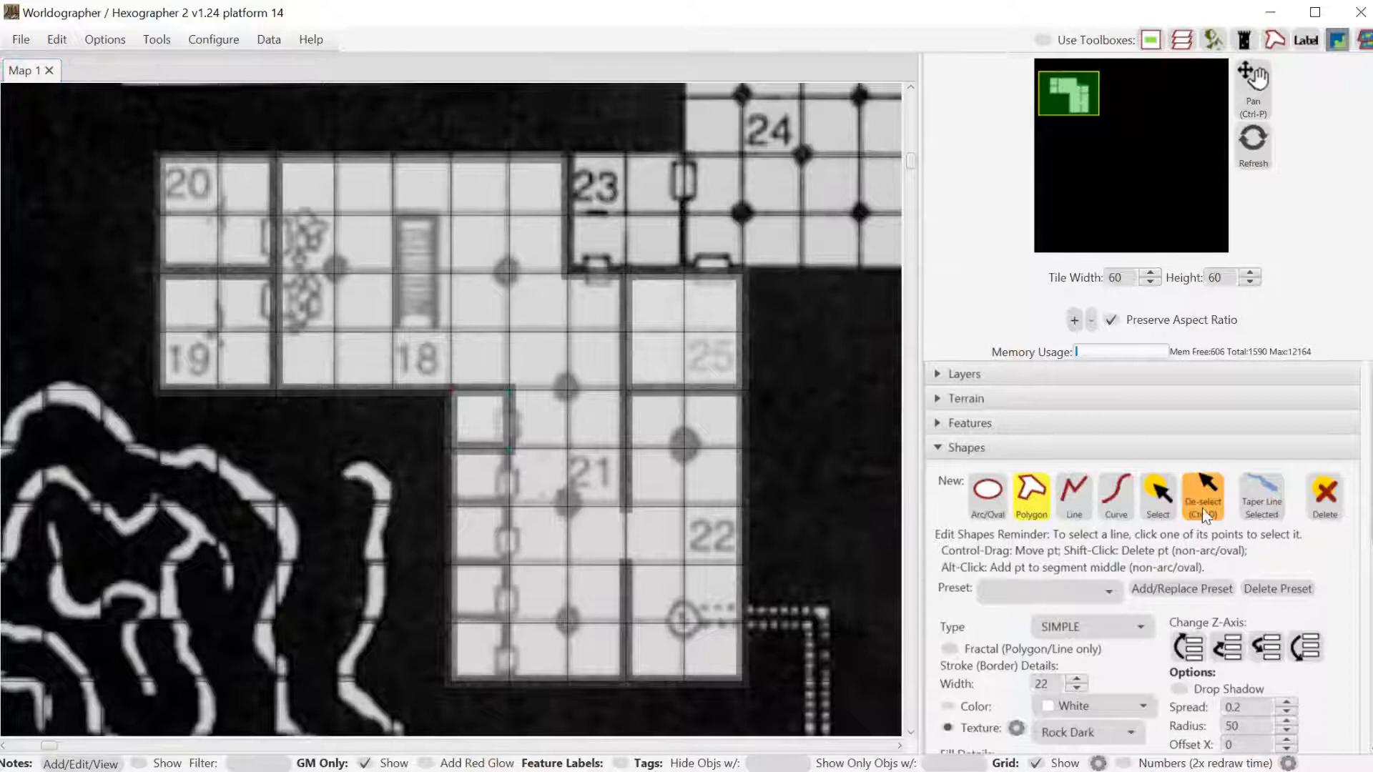
{"action": "left_click", "coordinate": [453, 452]}
{"action": "left_click", "coordinate": [506, 448]}
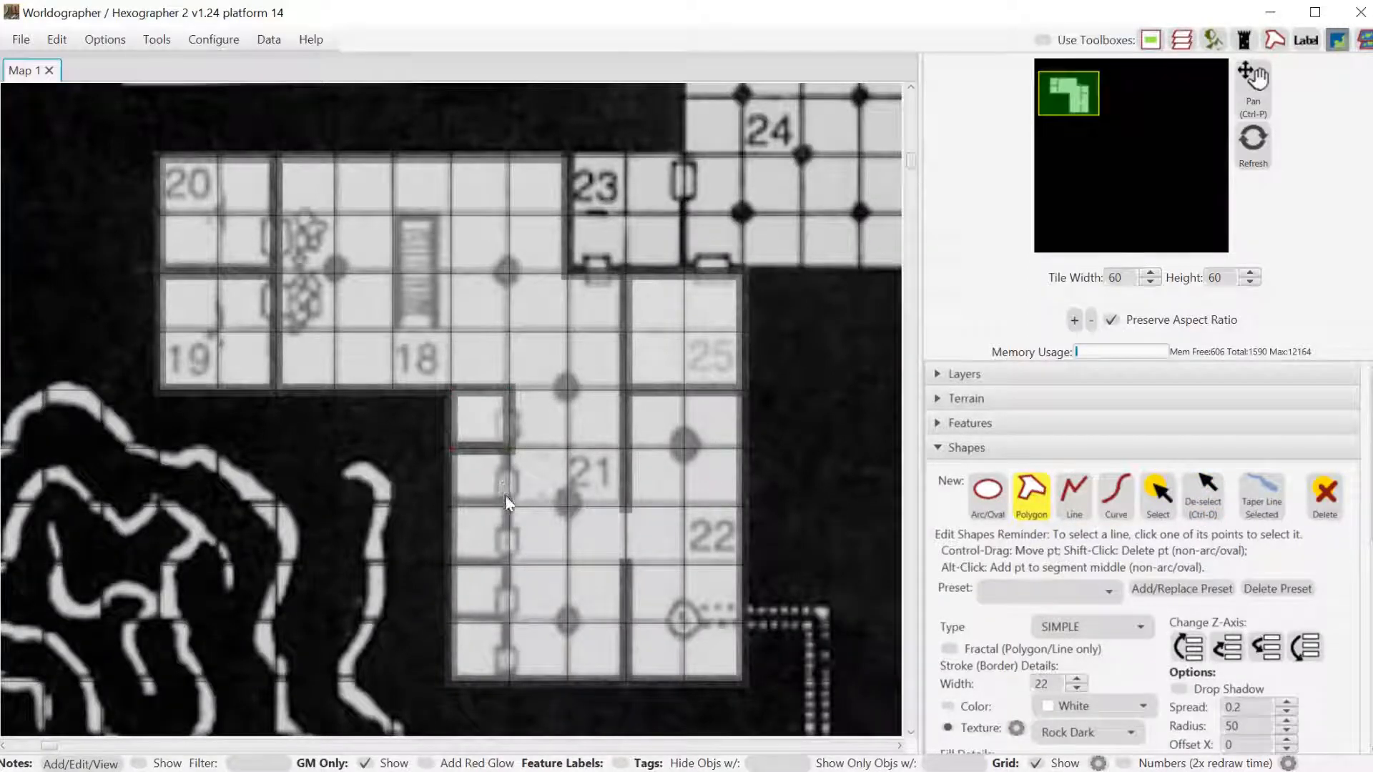
{"action": "left_click", "coordinate": [506, 494]}
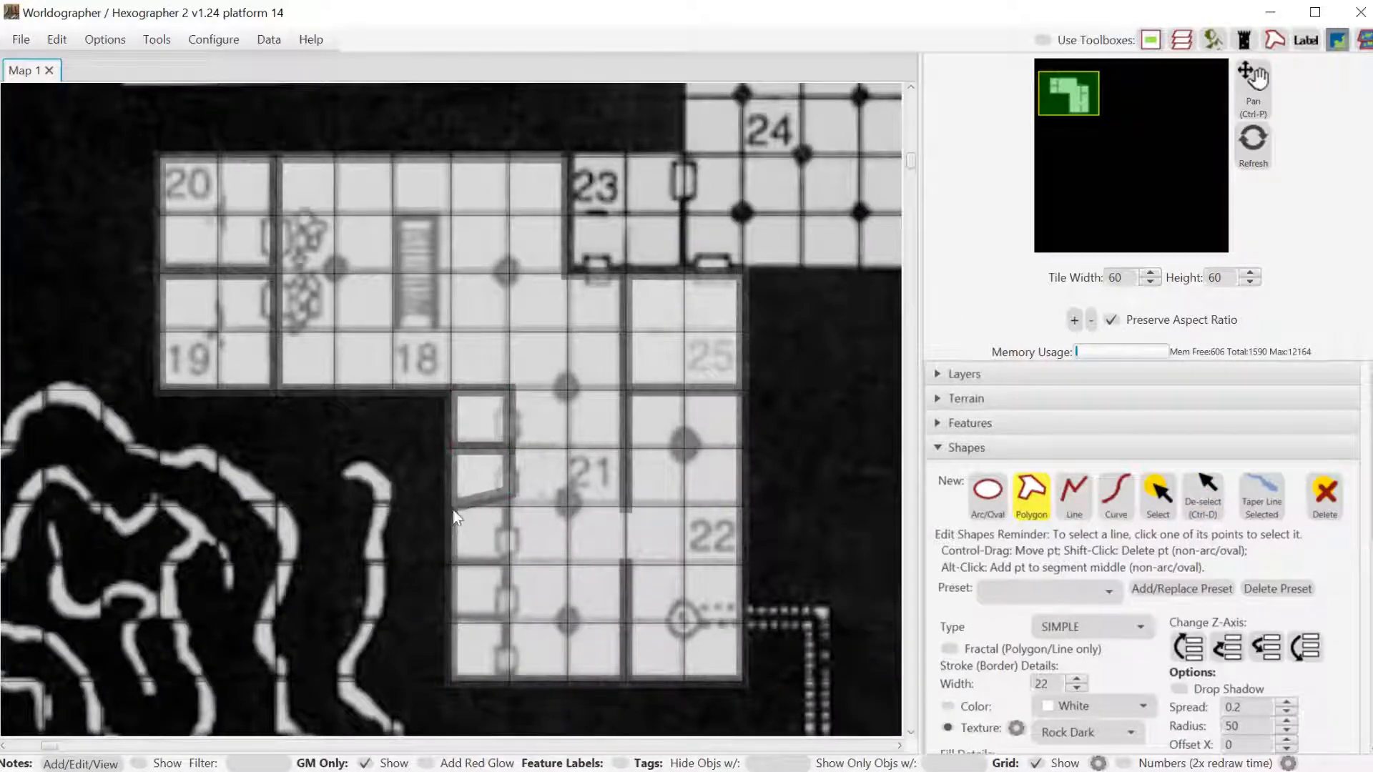
{"action": "double_click", "coordinate": [453, 509]}
Move the second cell polygon's misplaced southeast corner onto the grid intersection so its south wall is straight, and deselect it.
{"action": "left_click", "coordinate": [1158, 495]}
{"action": "left_click", "coordinate": [515, 494]}
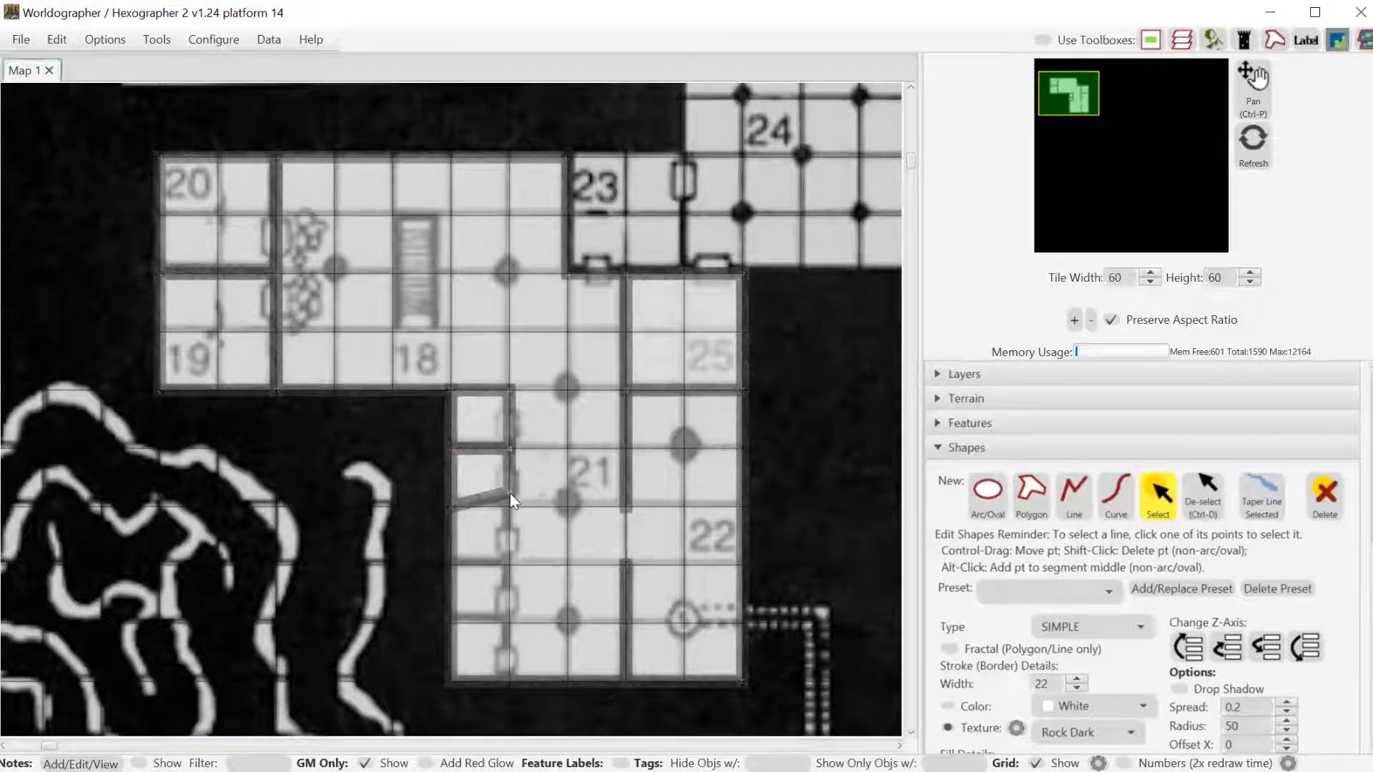
{"action": "left_click_drag", "start_coordinate": [509, 494], "coordinate": [508, 500]}
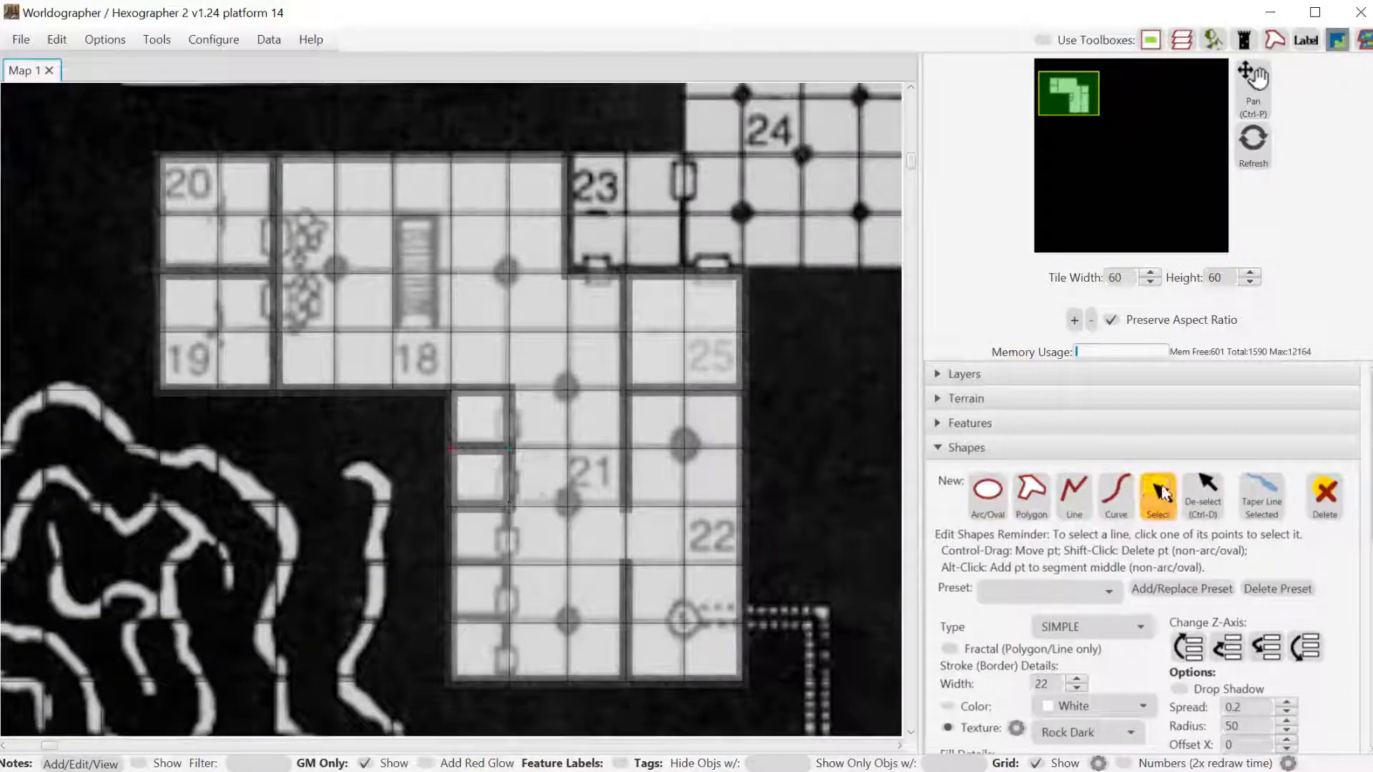
{"action": "left_click", "coordinate": [1201, 495]}
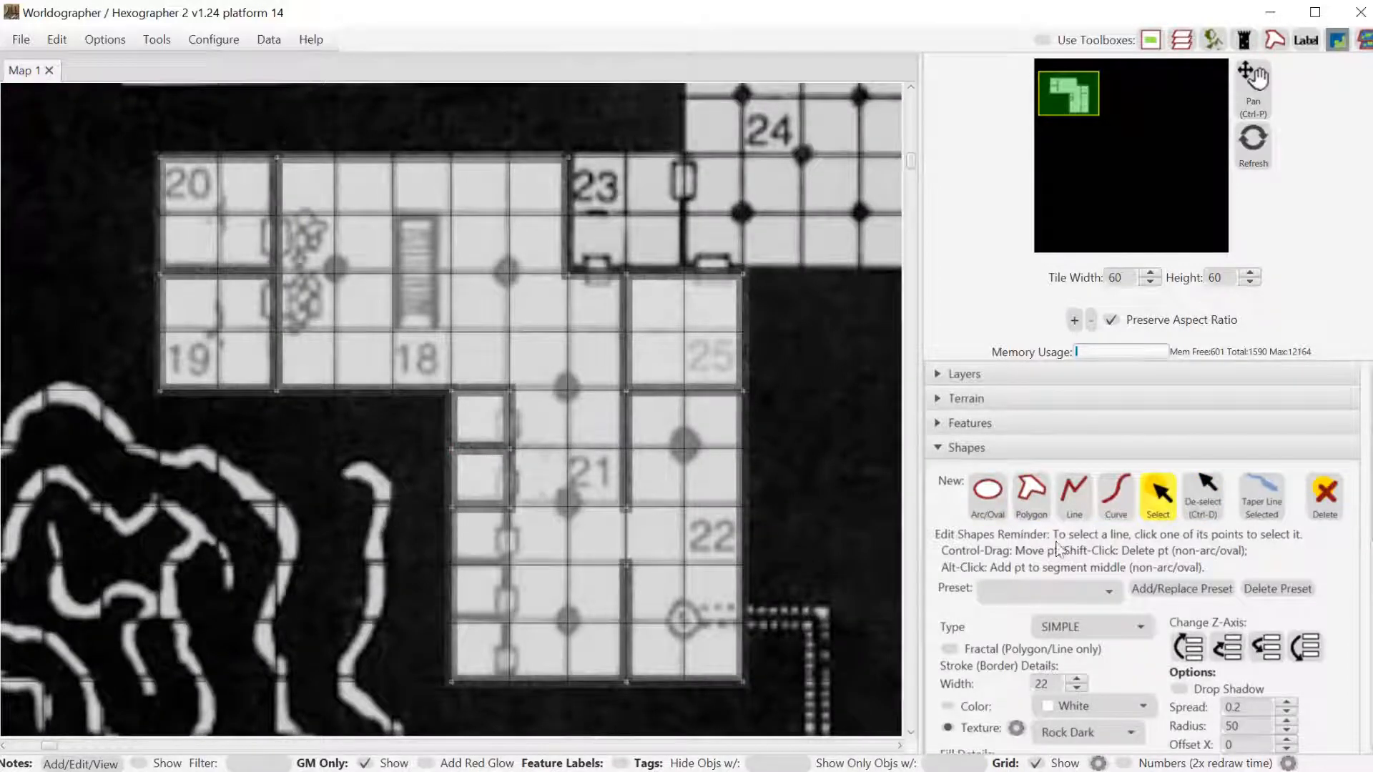
Trace a one-tile polygon over the third small cell from the north along room 21's west side.
{"action": "left_click", "coordinate": [1046, 510]}
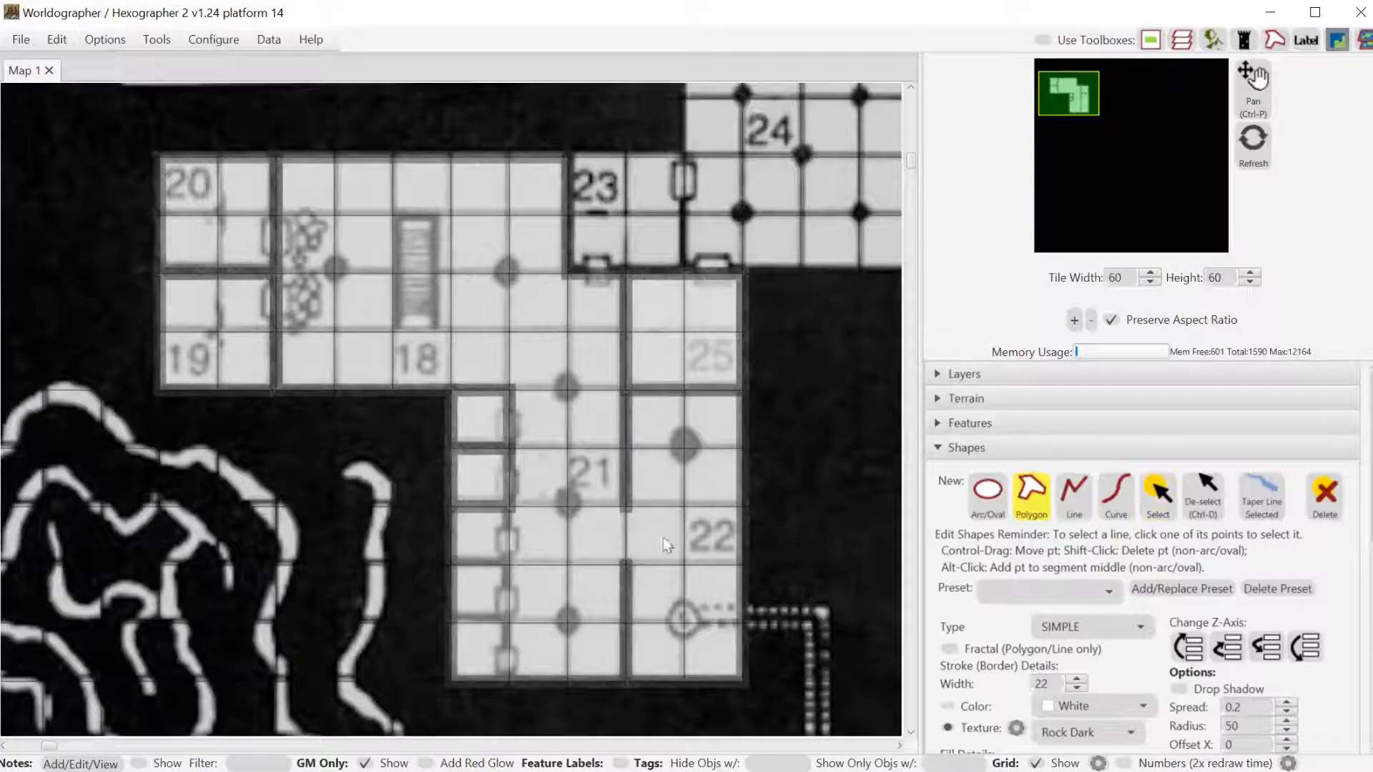
{"action": "left_click", "coordinate": [453, 507]}
{"action": "left_click", "coordinate": [509, 564]}
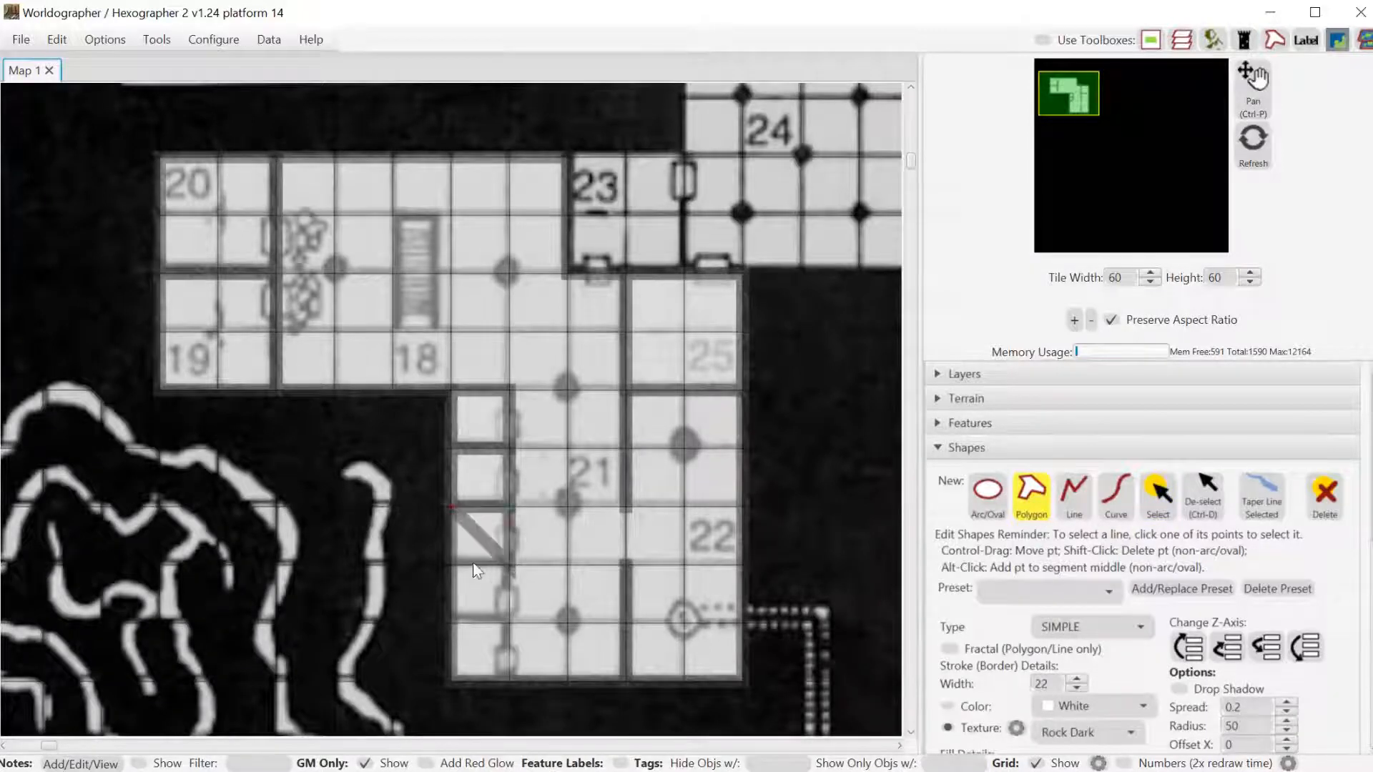
{"action": "left_click", "coordinate": [452, 565]}
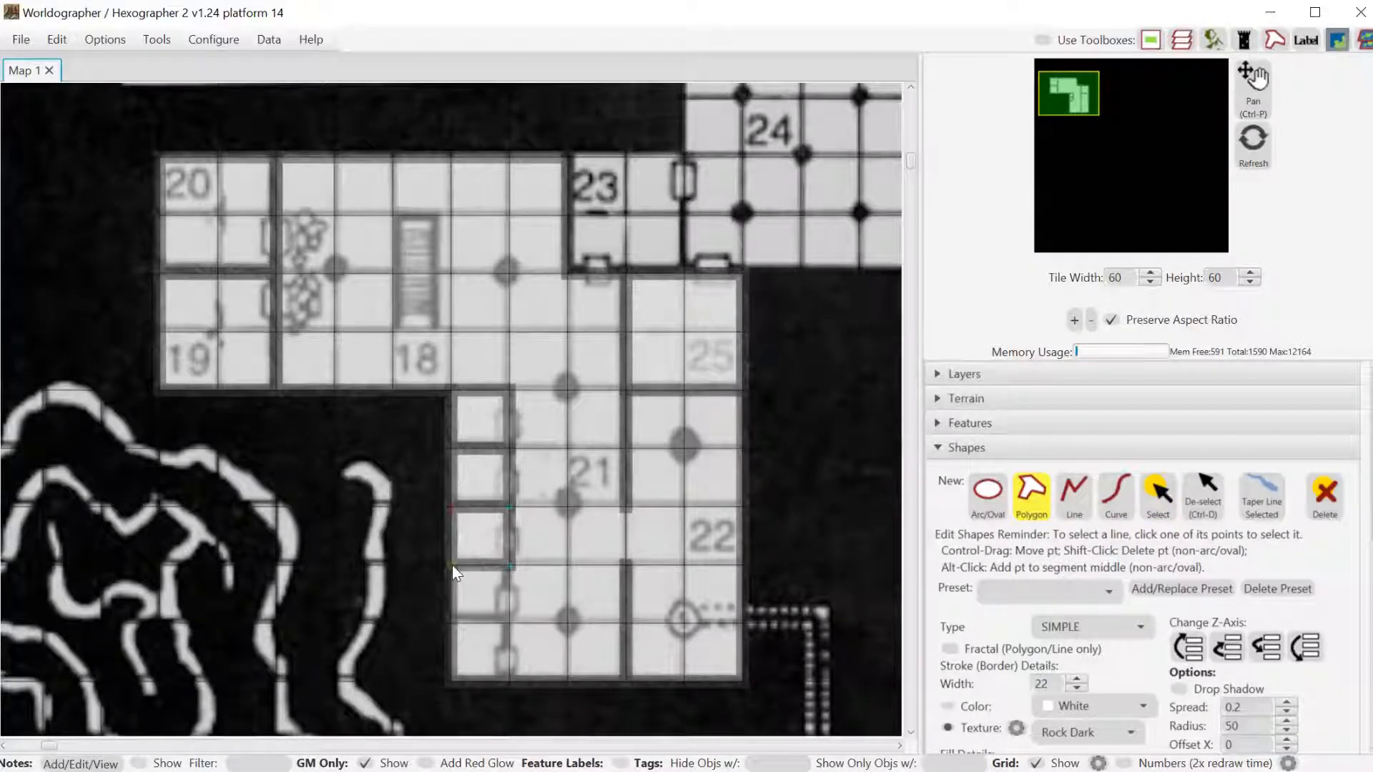
Trace one-tile polygons over the two southernmost small cells along room 21's west side and deselect the shape.
{"action": "left_click", "coordinate": [512, 632]}
{"action": "left_click", "coordinate": [451, 628]}
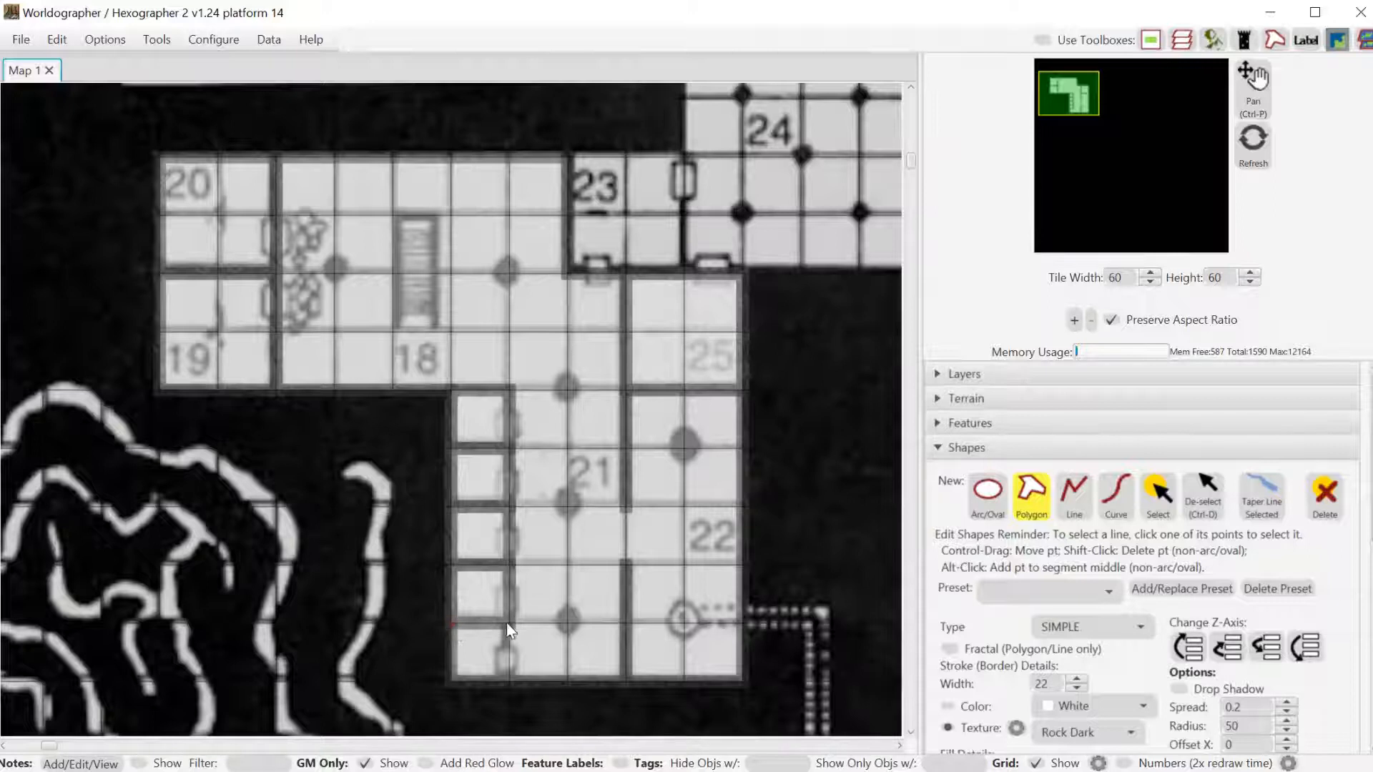
{"action": "left_click", "coordinate": [504, 677]}
{"action": "left_click", "coordinate": [454, 682]}
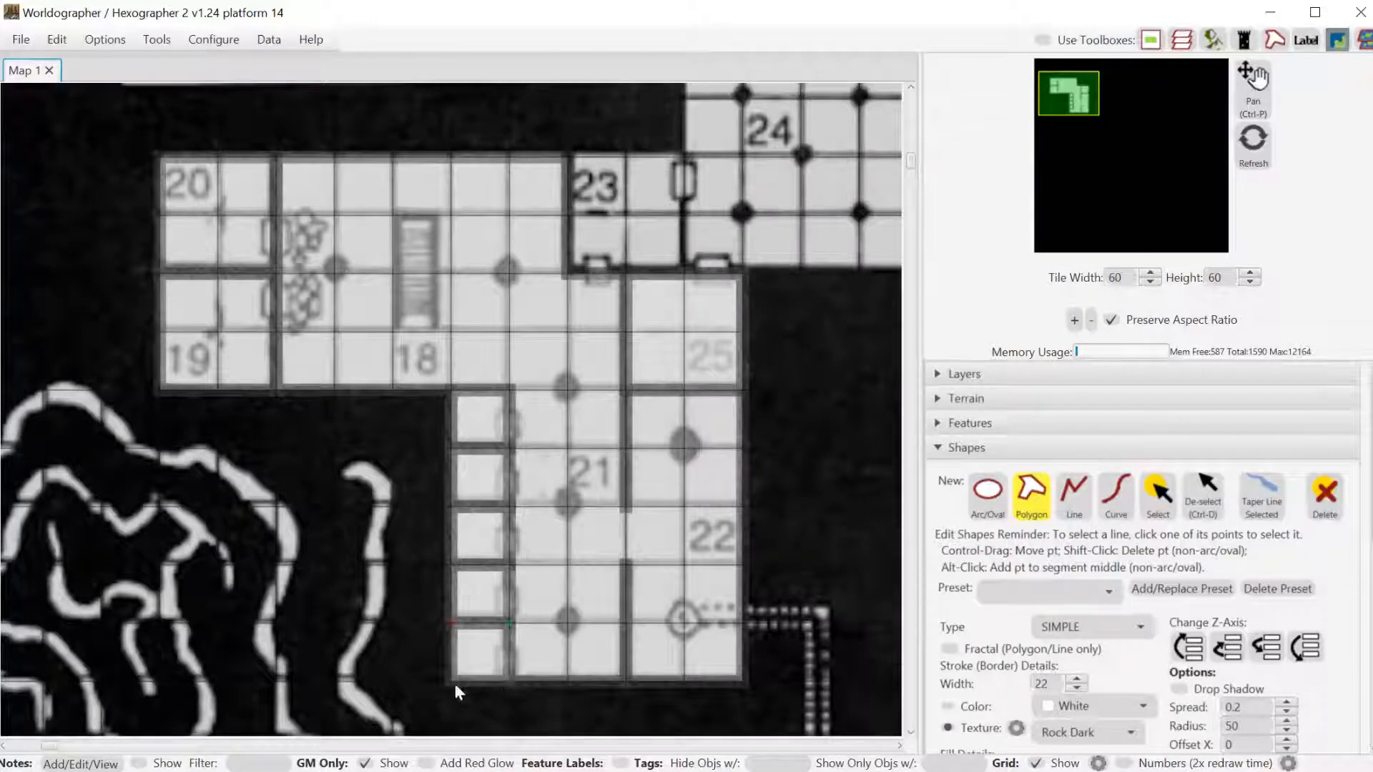
{"action": "left_click", "coordinate": [1186, 505]}
Filter the features by "door" and place a wooden door on room 23's south wall at the scanned door mark.
{"action": "left_click", "coordinate": [1057, 428]}
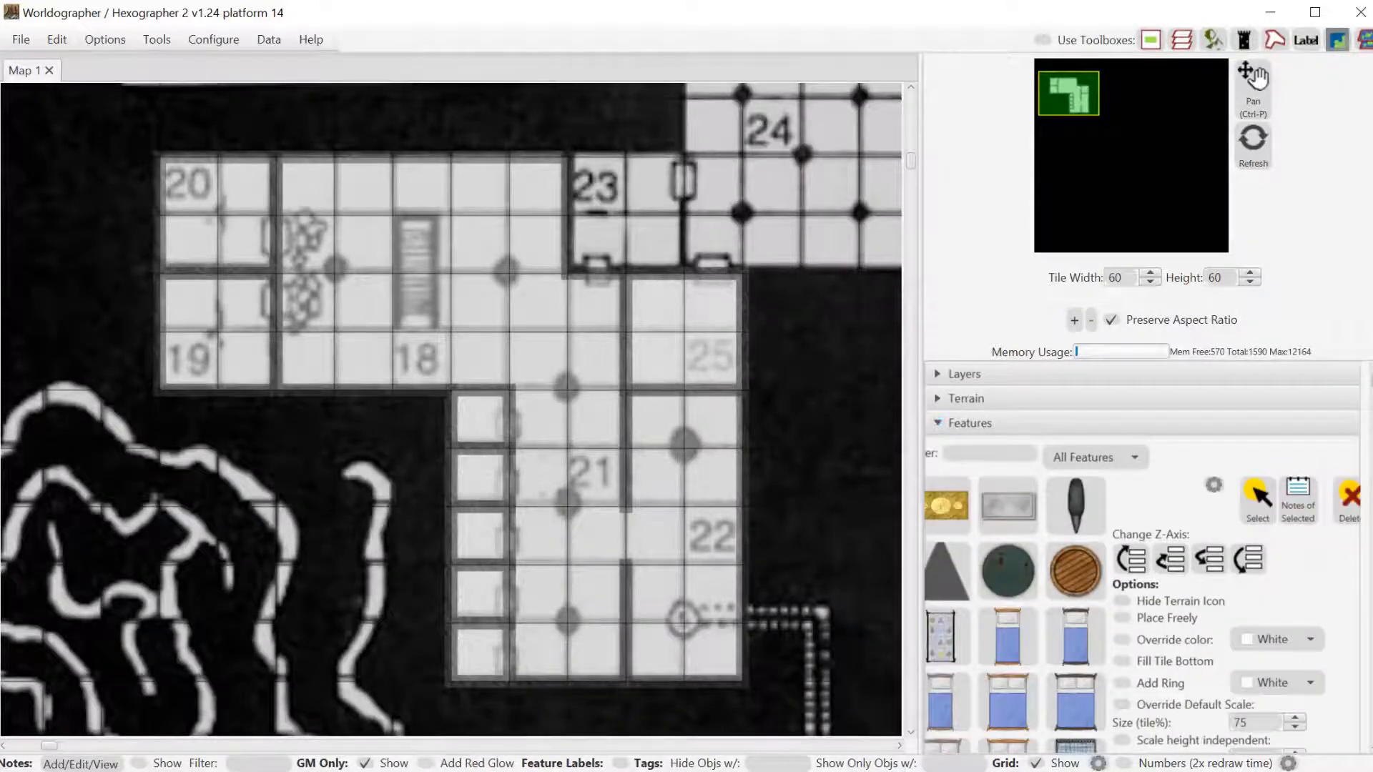
{"action": "type", "text": "door"}
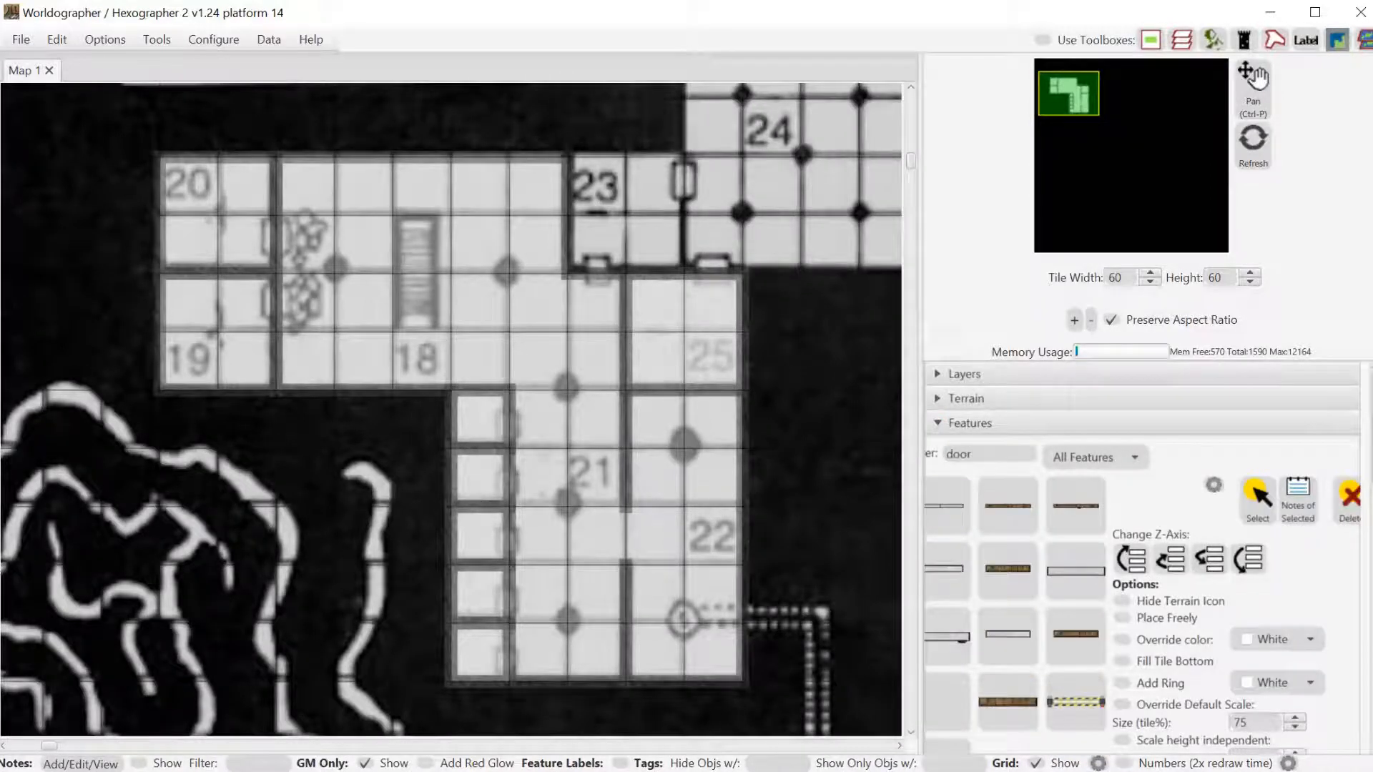
{"action": "scroll", "coordinate": [1135, 489], "scroll_direction": "down", "scroll_amount": 1}
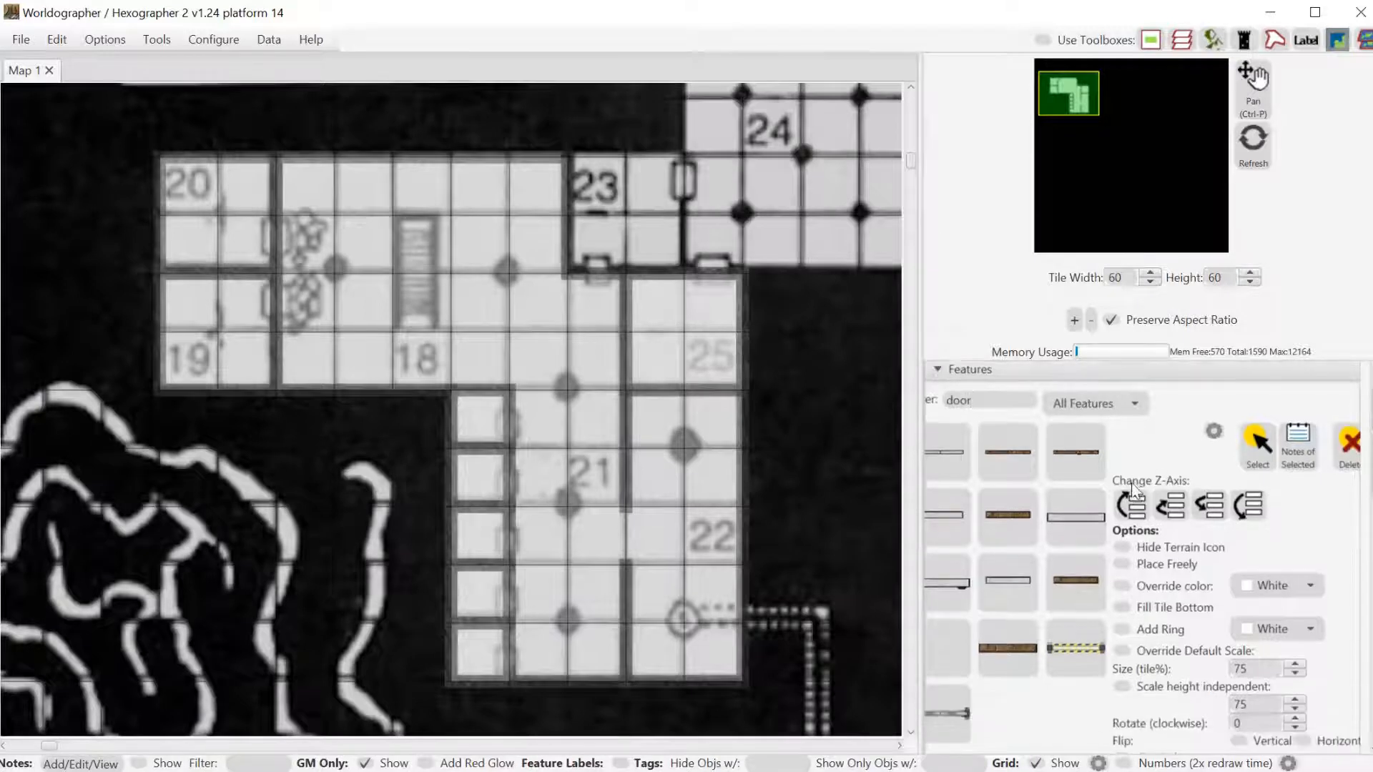
{"action": "left_click", "coordinate": [1015, 658]}
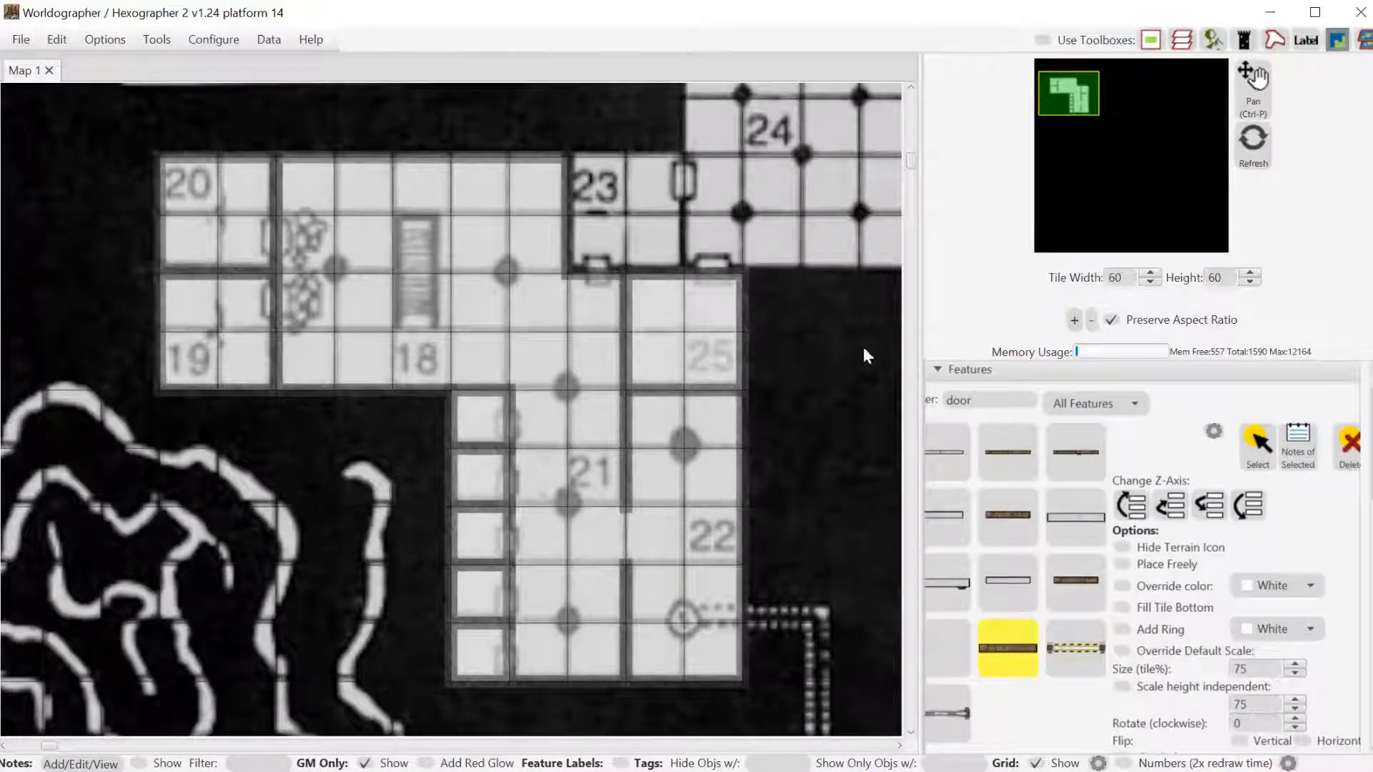
{"action": "left_click", "coordinate": [593, 277]}
Set the trace underlay's opacity to 100% to view the traced map clearly.
{"action": "scroll", "coordinate": [1230, 558], "scroll_direction": "down", "scroll_amount": 15}
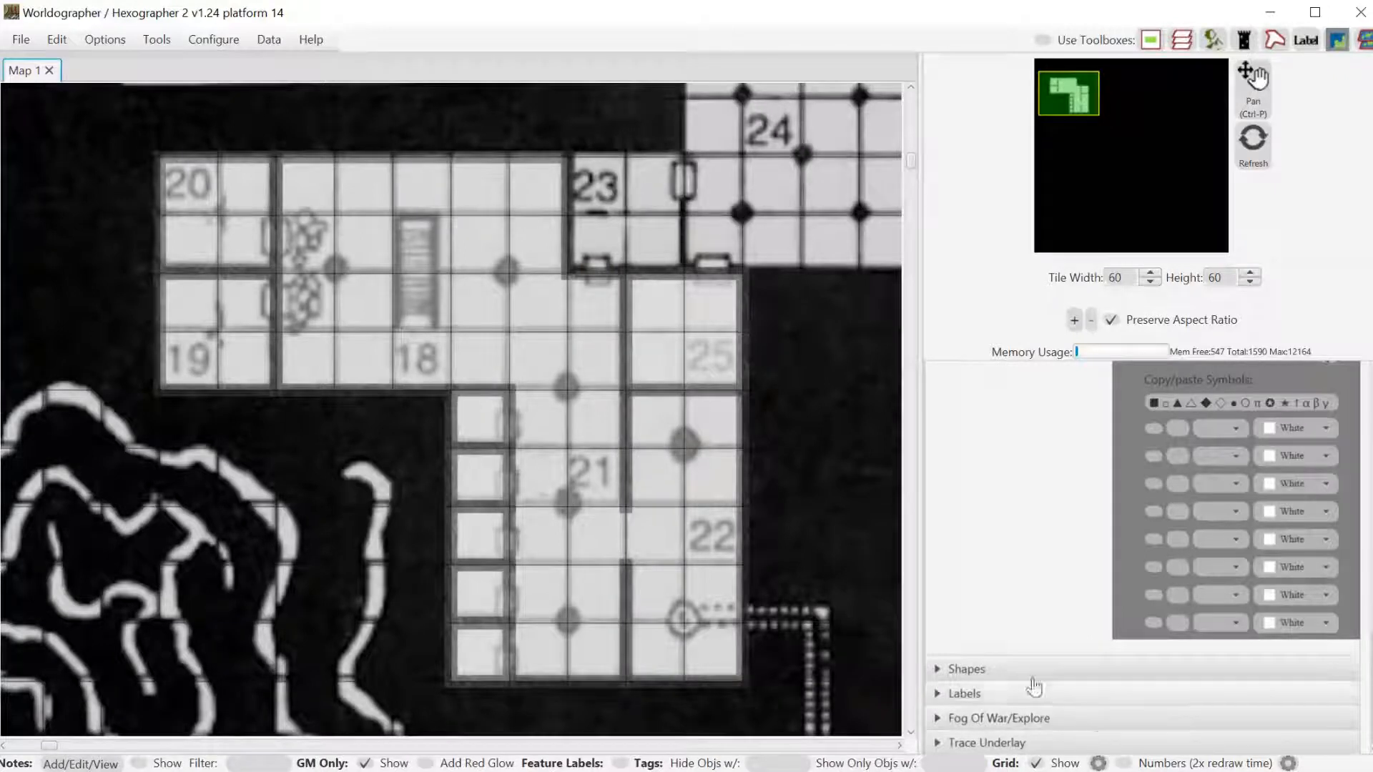
{"action": "left_click", "coordinate": [1049, 743]}
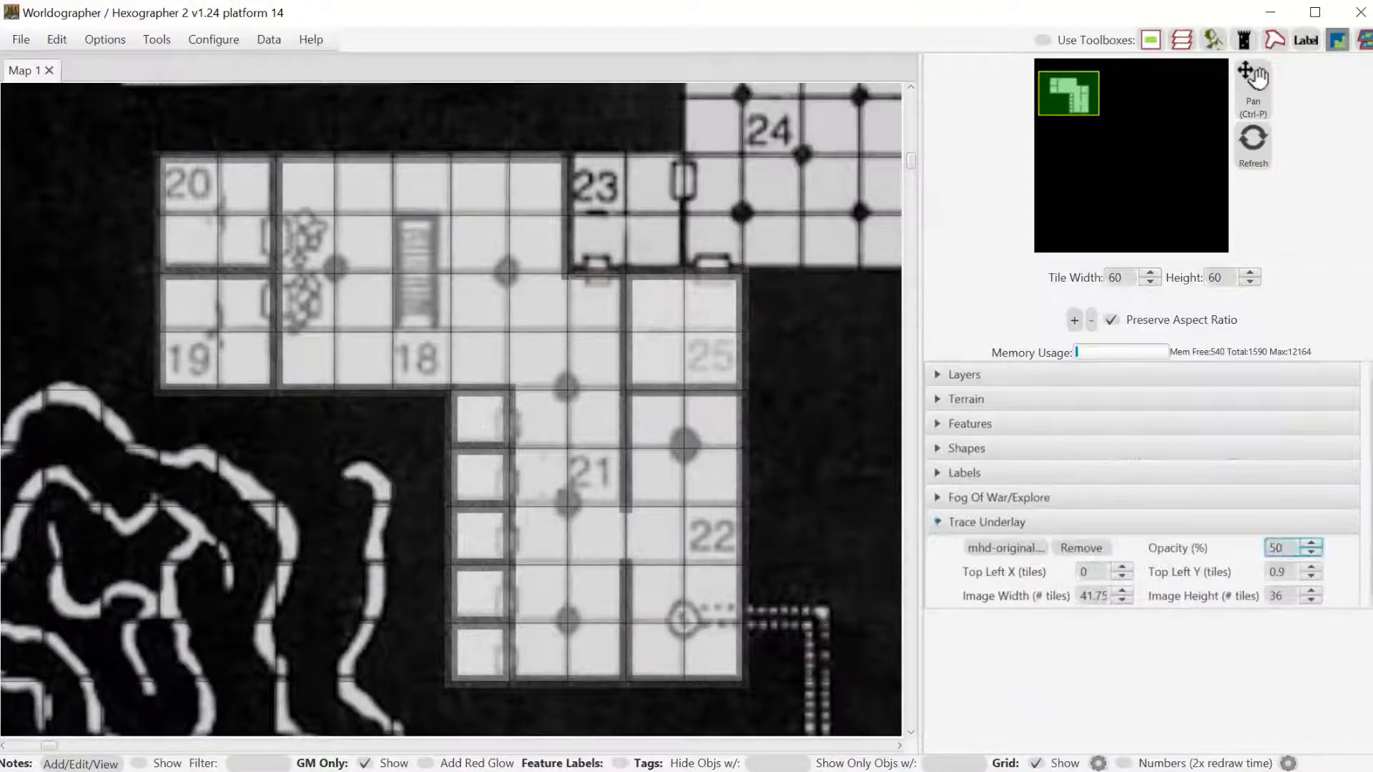
{"action": "key", "text": "BackSpace"}
{"action": "key", "text": "BackSpace"}
{"action": "type", "text": "100"}
{"action": "key", "text": "Return"}
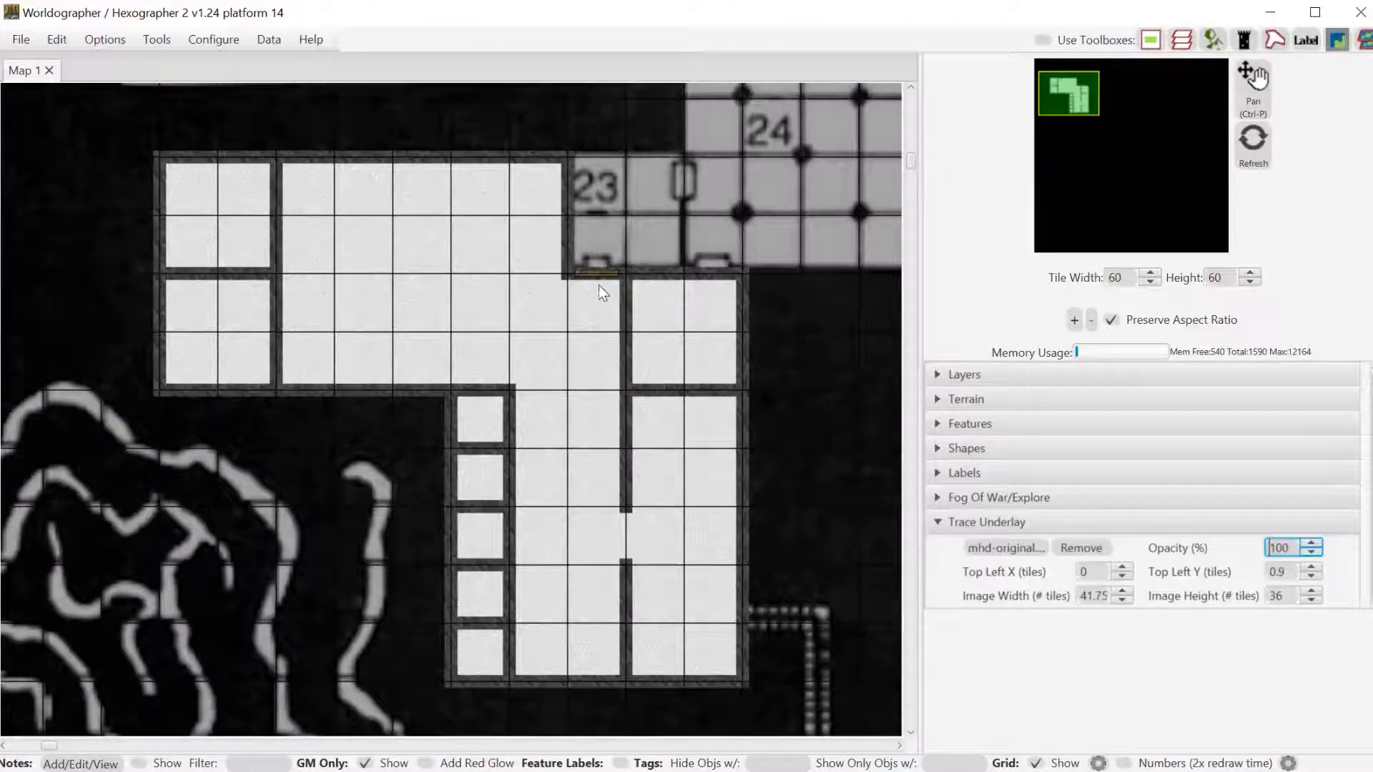
Enable independent height scaling for the placed wooden door and set its height scale to 200.
{"action": "left_click", "coordinate": [1075, 321]}
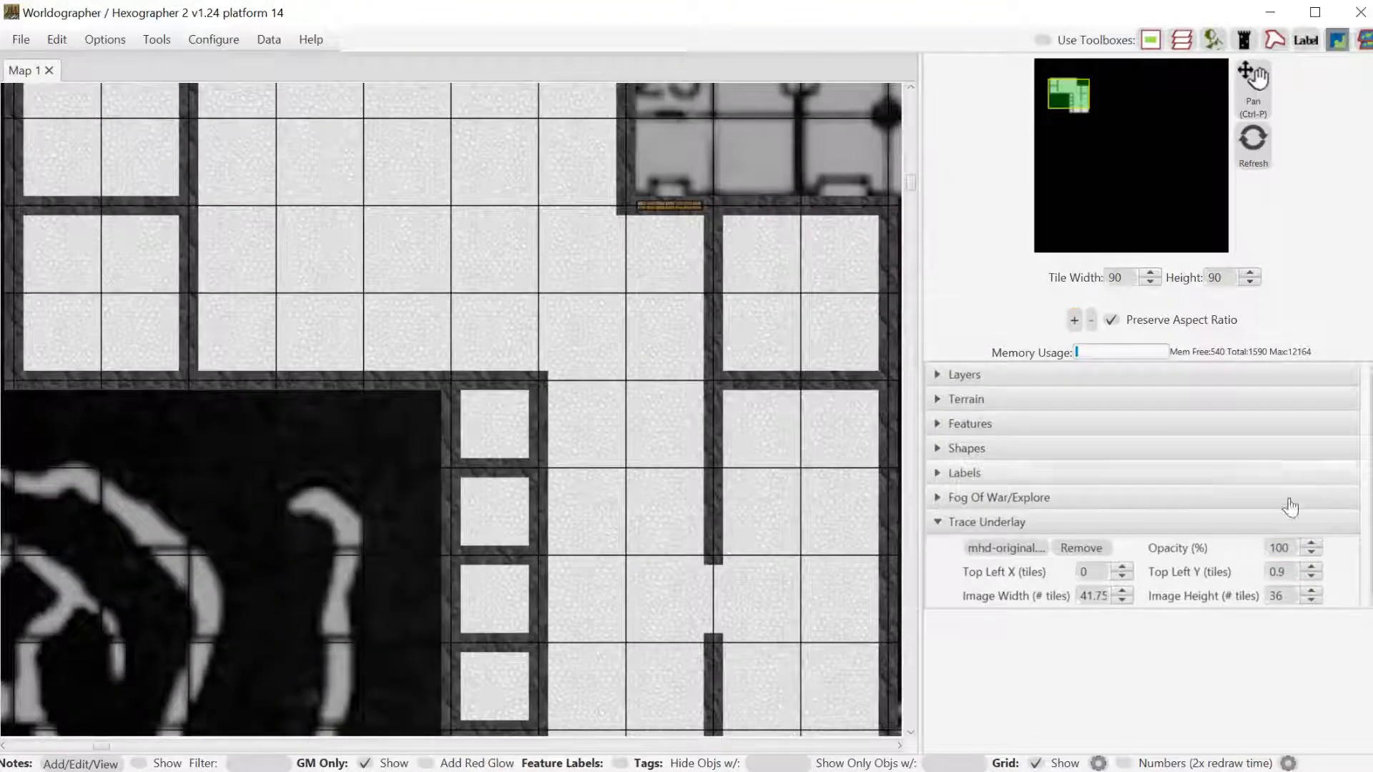
{"action": "left_click", "coordinate": [1112, 424]}
{"action": "left_click", "coordinate": [1270, 498]}
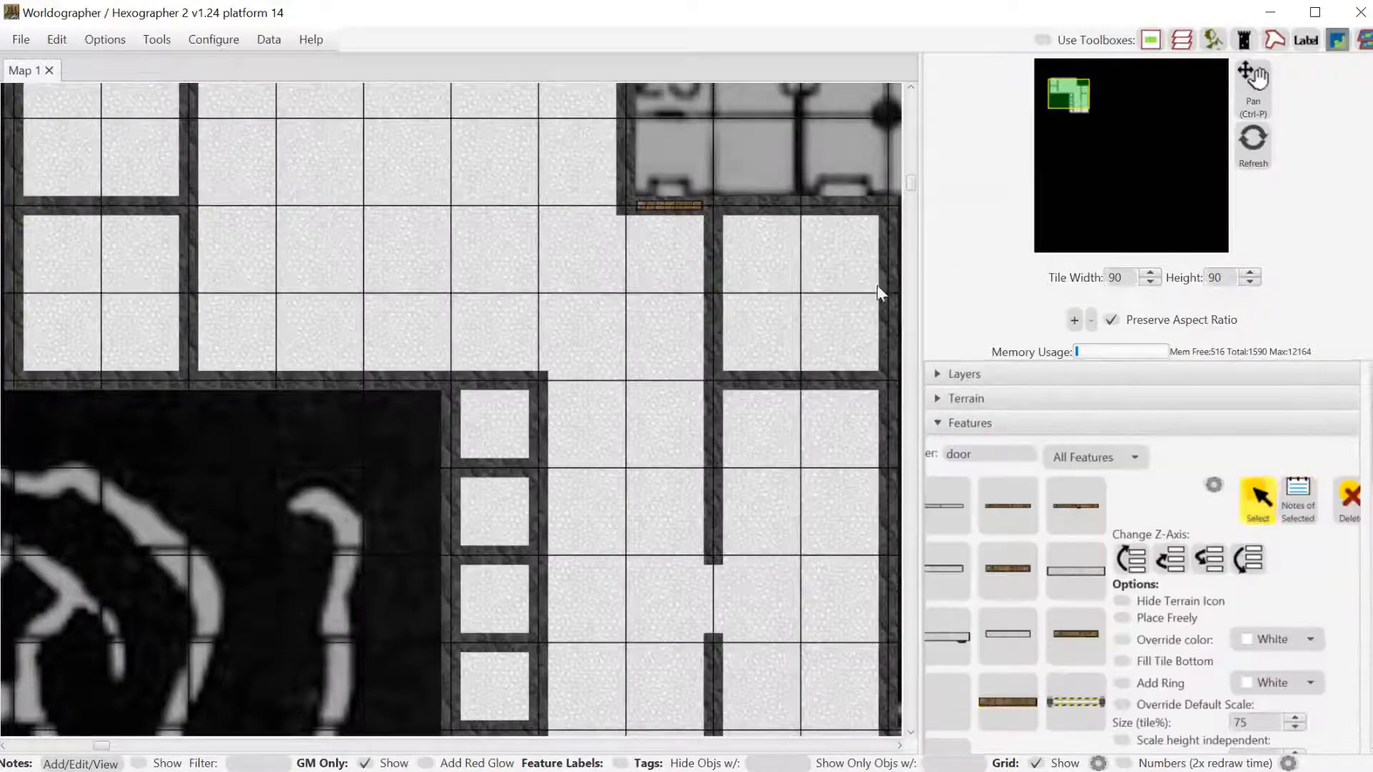
{"action": "left_click", "coordinate": [666, 203]}
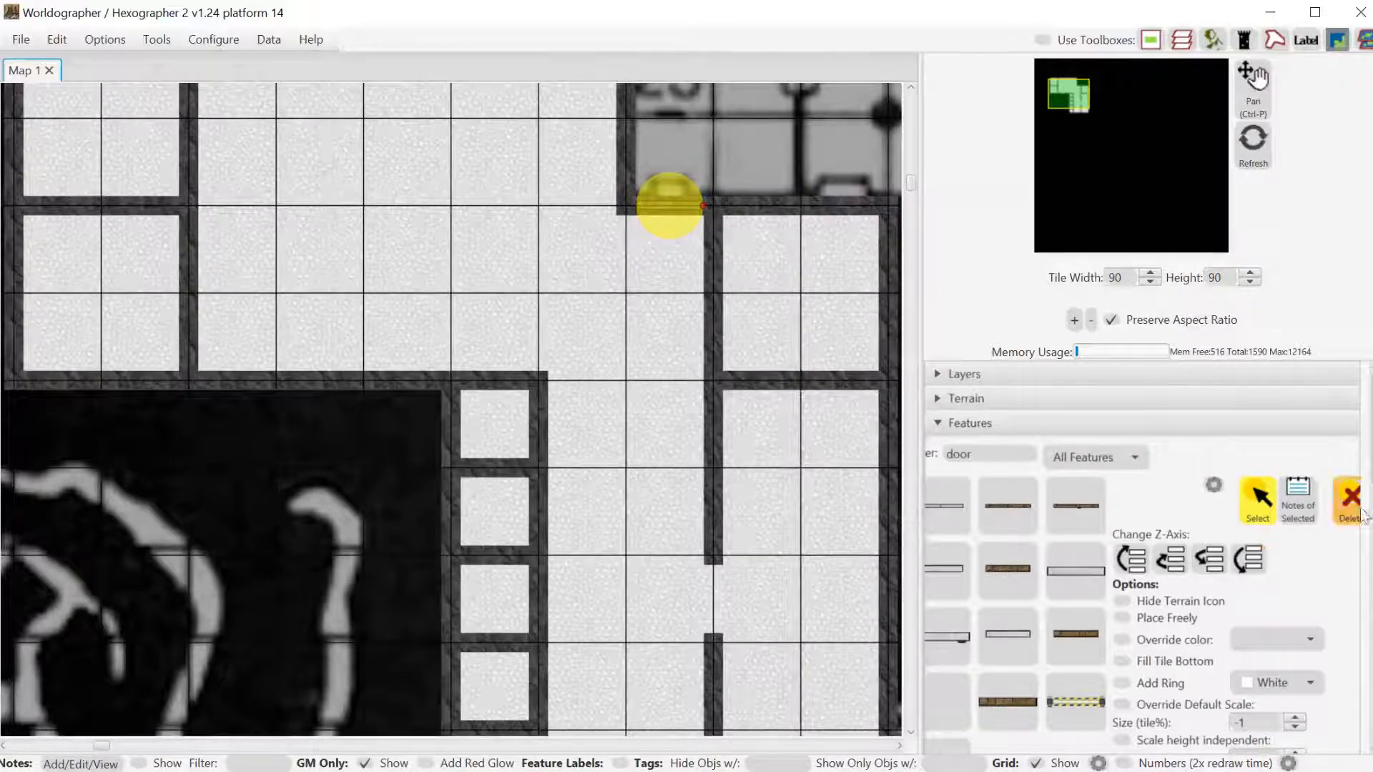
{"action": "scroll", "coordinate": [1367, 479], "scroll_direction": "down", "scroll_amount": 2}
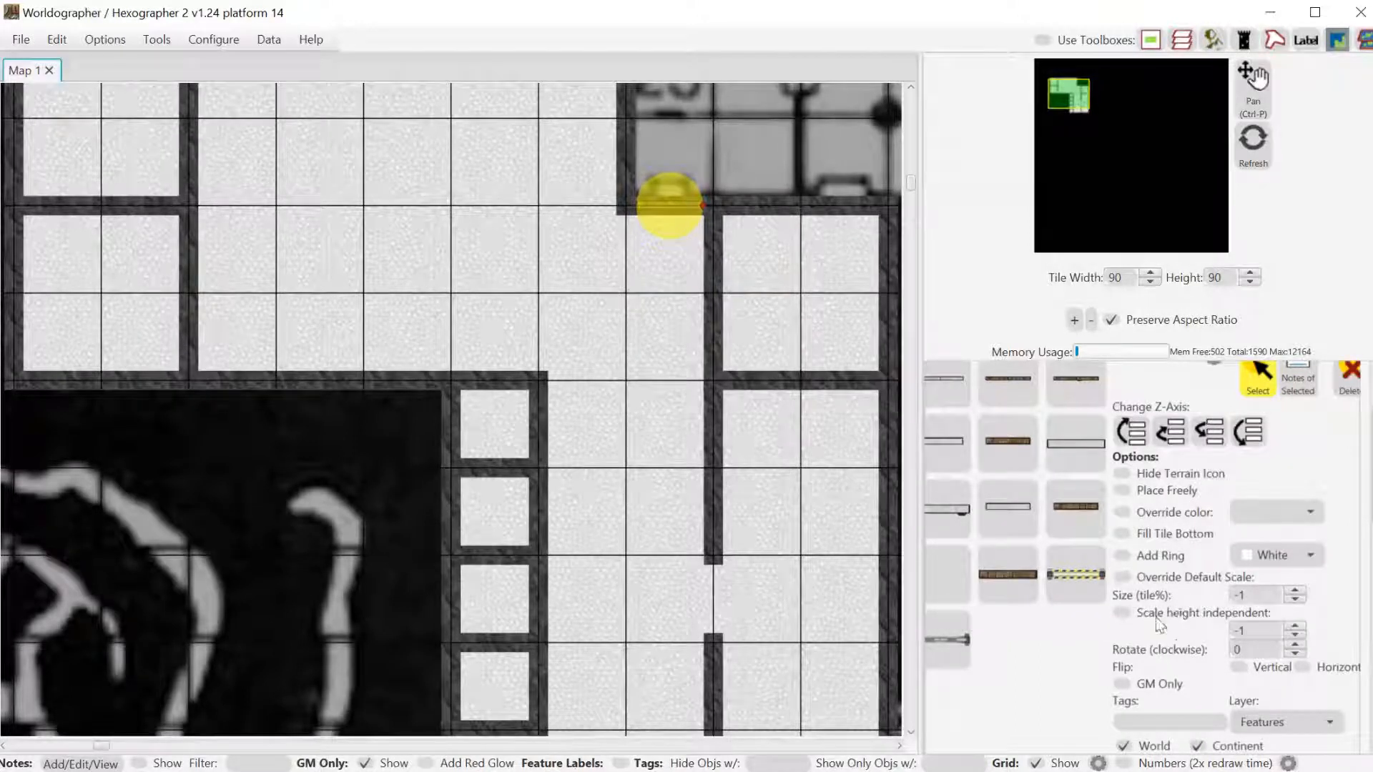
{"action": "left_click", "coordinate": [1123, 614]}
{"action": "double_click", "coordinate": [1259, 630]}
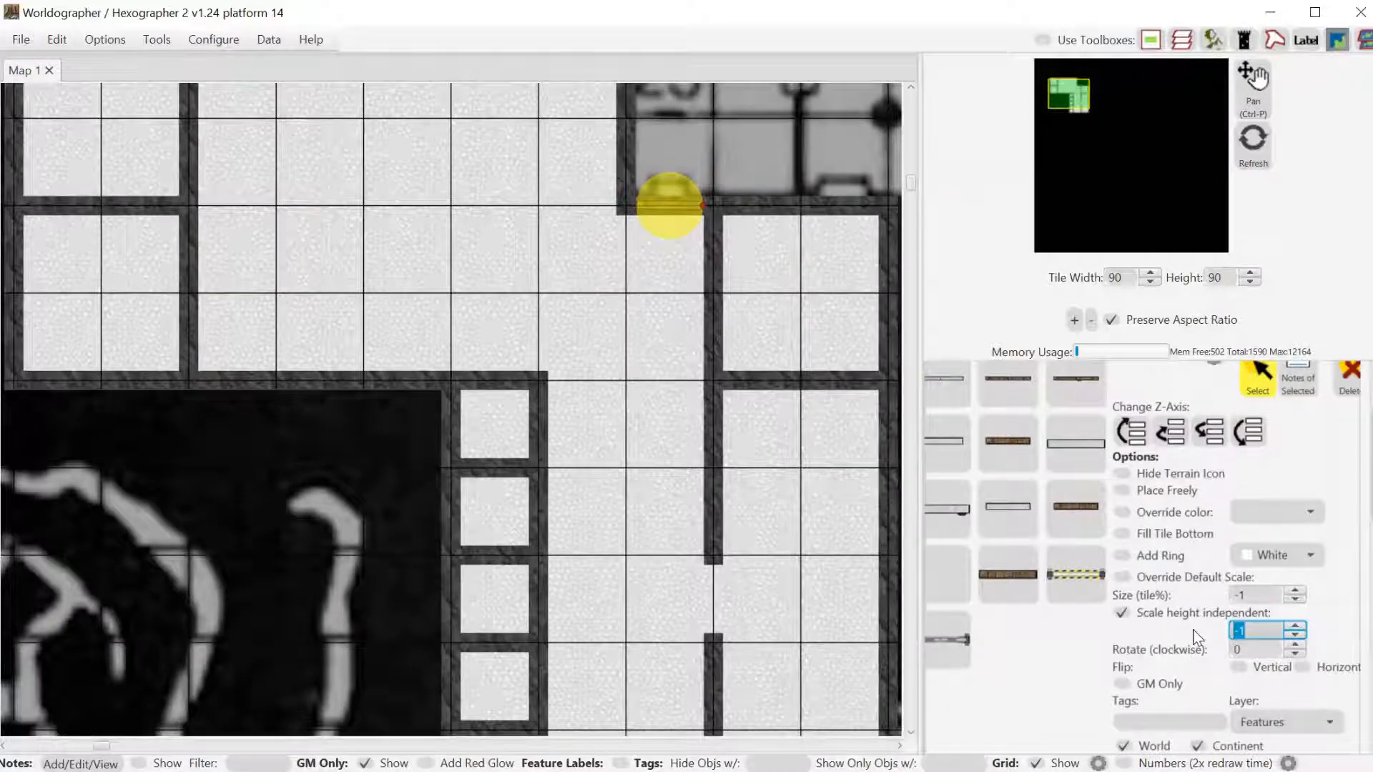
{"action": "type", "text": "200"}
{"action": "key", "text": "Return"}
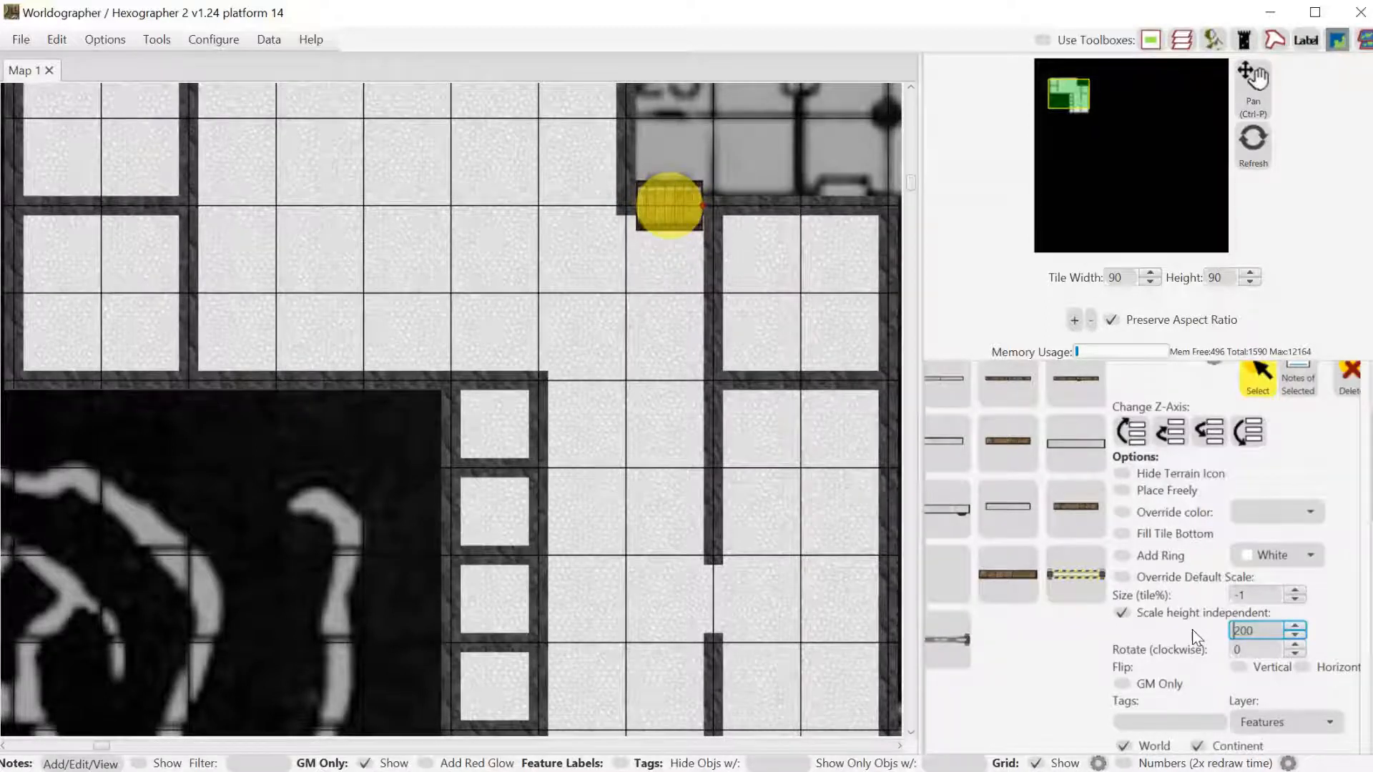
Reduce the wooden door's height scale to 100.
{"action": "key", "text": "shift+Right"}
{"action": "type", "text": "1"}
{"action": "key", "text": "Return"}
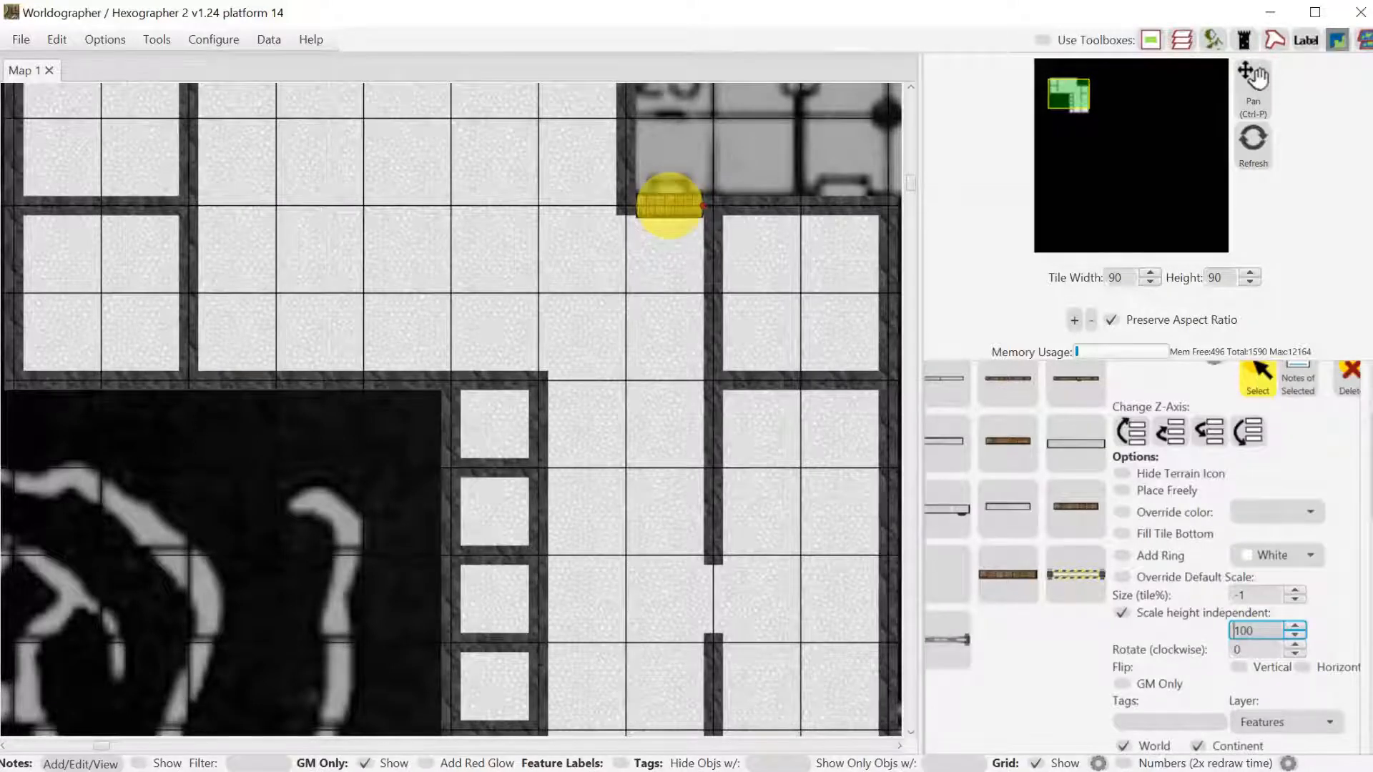
Set the wooden door's independent height scale to 75 and deselect the door.
{"action": "left_click", "coordinate": [1299, 636]}
{"action": "left_click", "coordinate": [1299, 636]}
{"action": "left_click", "coordinate": [1300, 636]}
{"action": "left_click_drag", "start_coordinate": [1252, 631], "coordinate": [1210, 623]}
{"action": "key", "text": "Return"}
{"action": "key", "text": "BackSpace"}
{"action": "key", "text": "BackSpace"}
{"action": "type", "text": "75"}
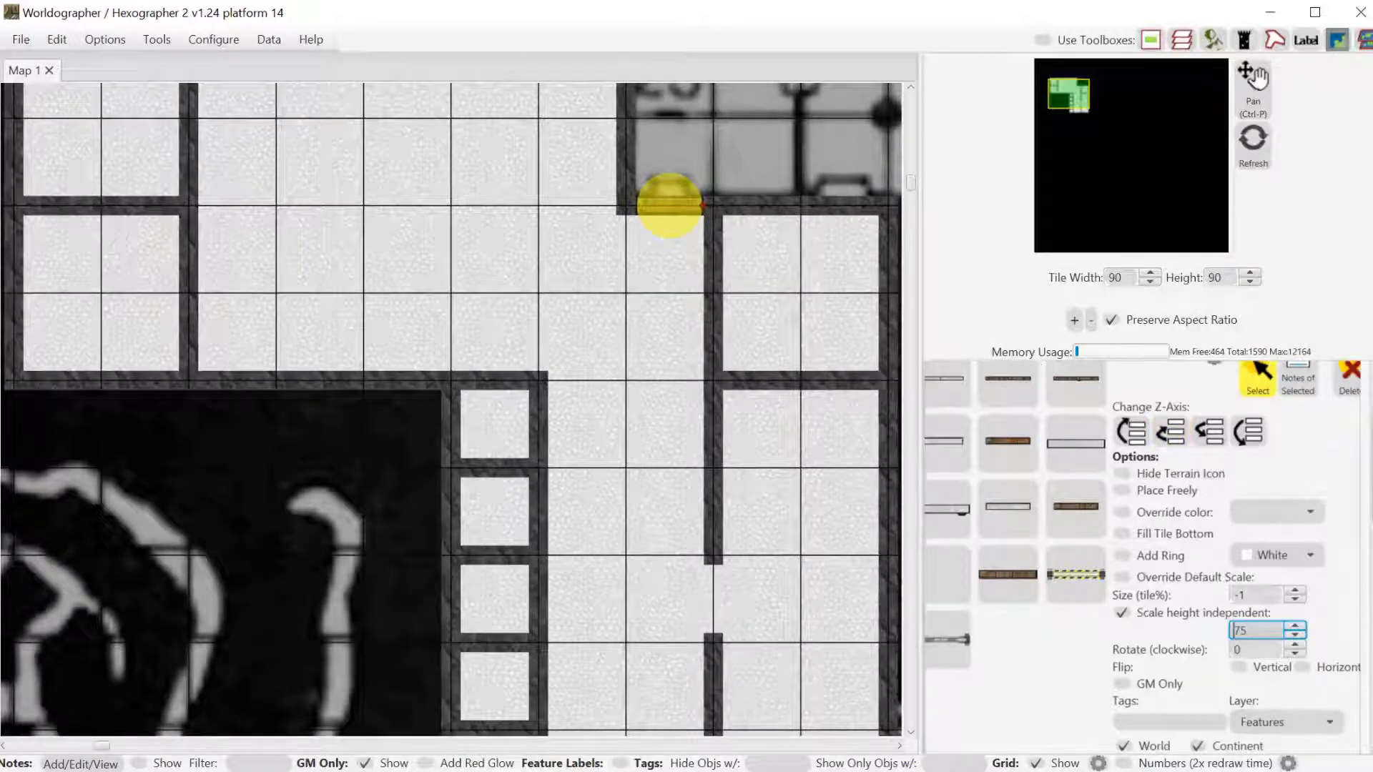
{"action": "scroll", "coordinate": [1370, 508], "scroll_direction": "up", "scroll_amount": 3}
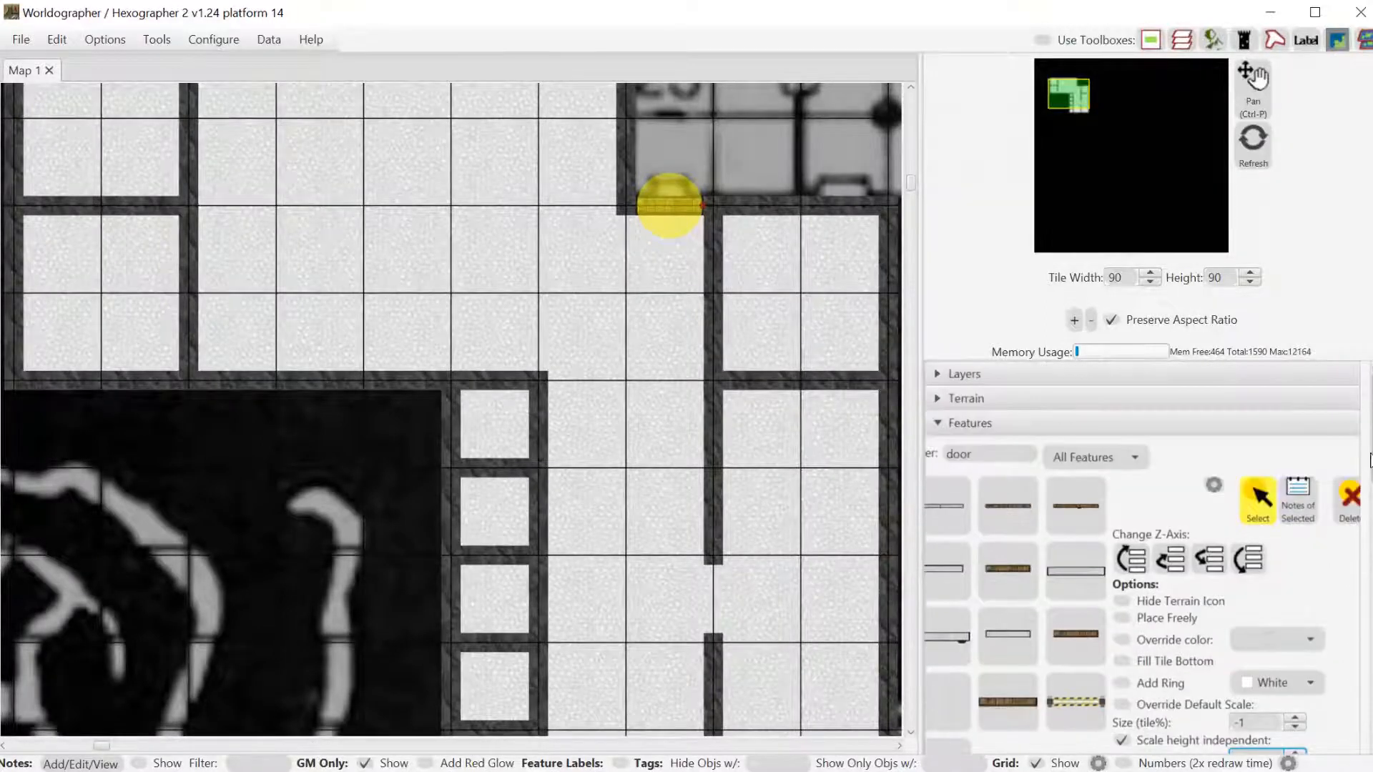
{"action": "left_click", "coordinate": [1254, 504]}
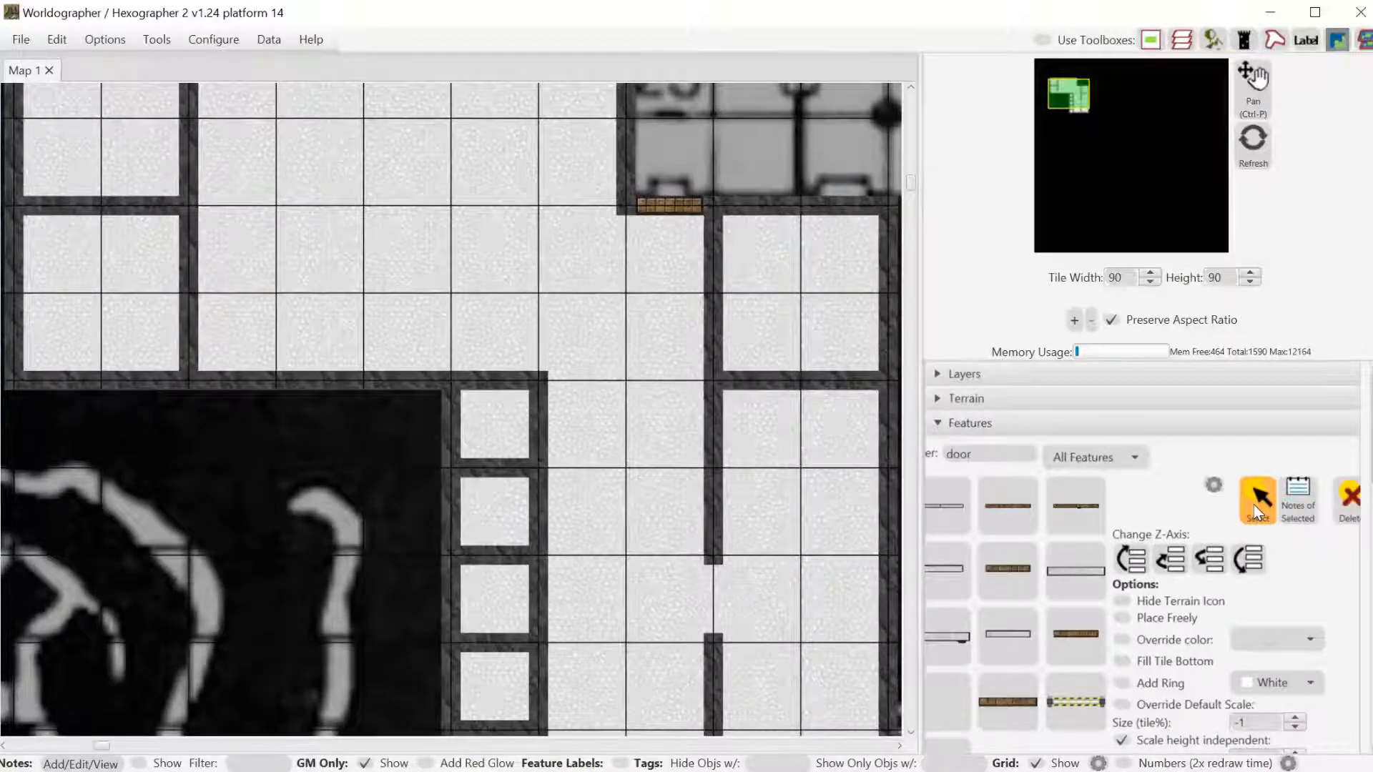
Choose the same wooden door feature for further placement and set the trace underlay's opacity to 50%.
{"action": "left_click", "coordinate": [1014, 706]}
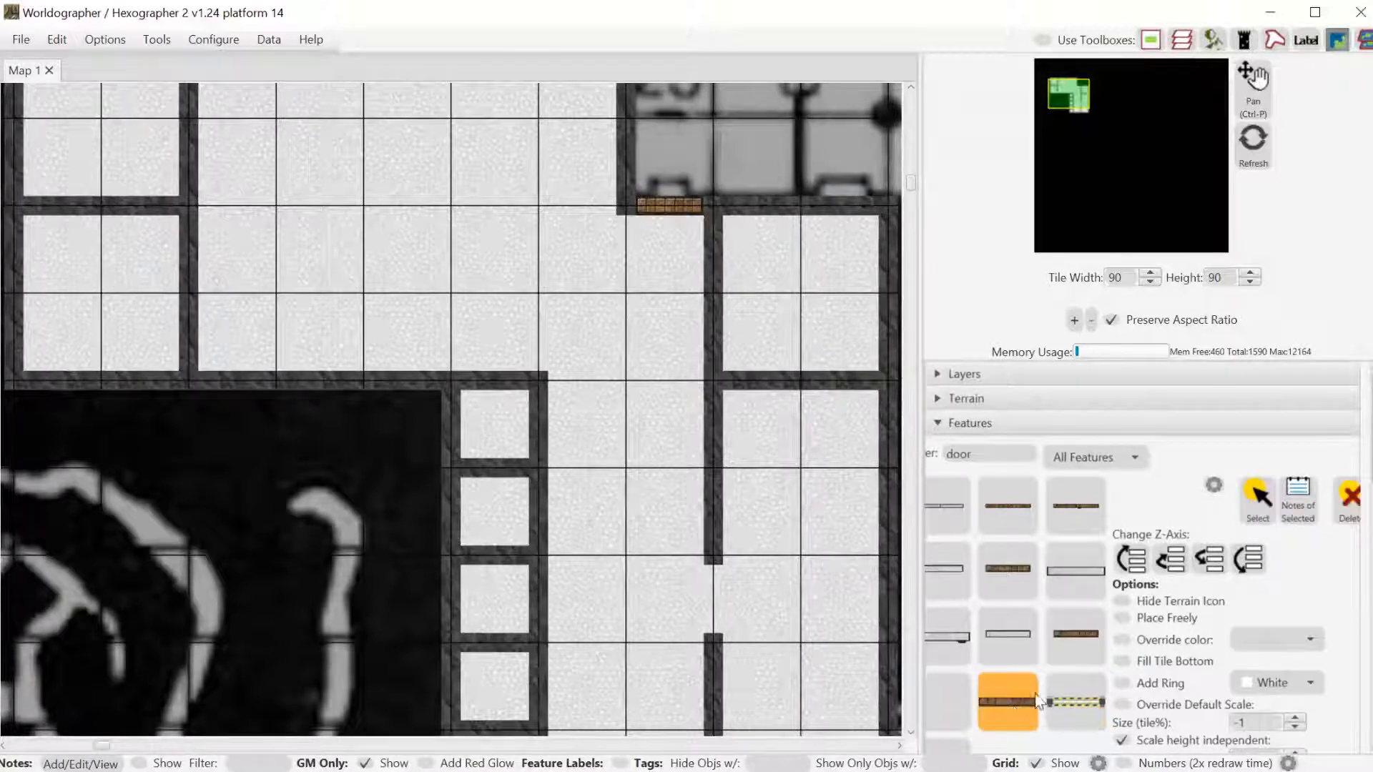
{"action": "scroll", "coordinate": [1191, 747], "scroll_direction": "down", "scroll_amount": 10}
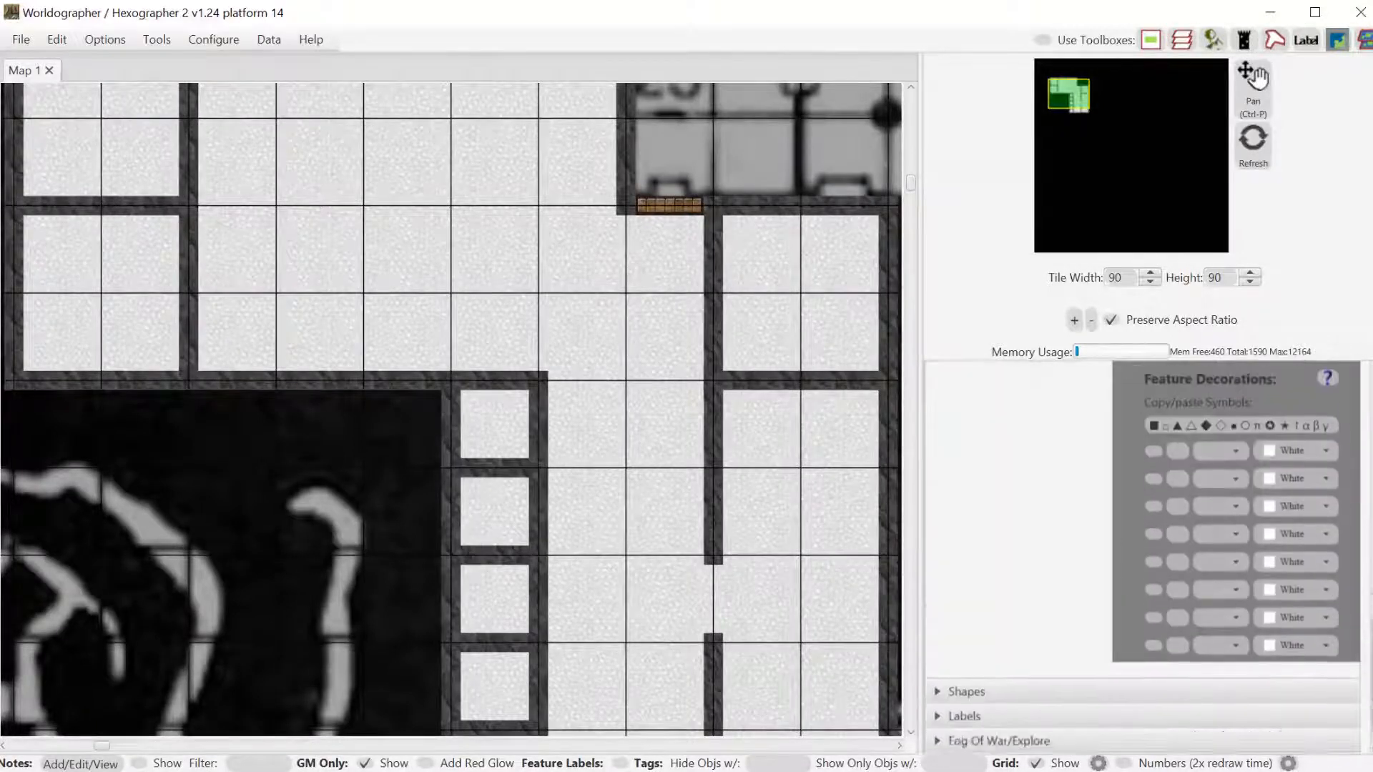
{"action": "left_click", "coordinate": [1191, 745]}
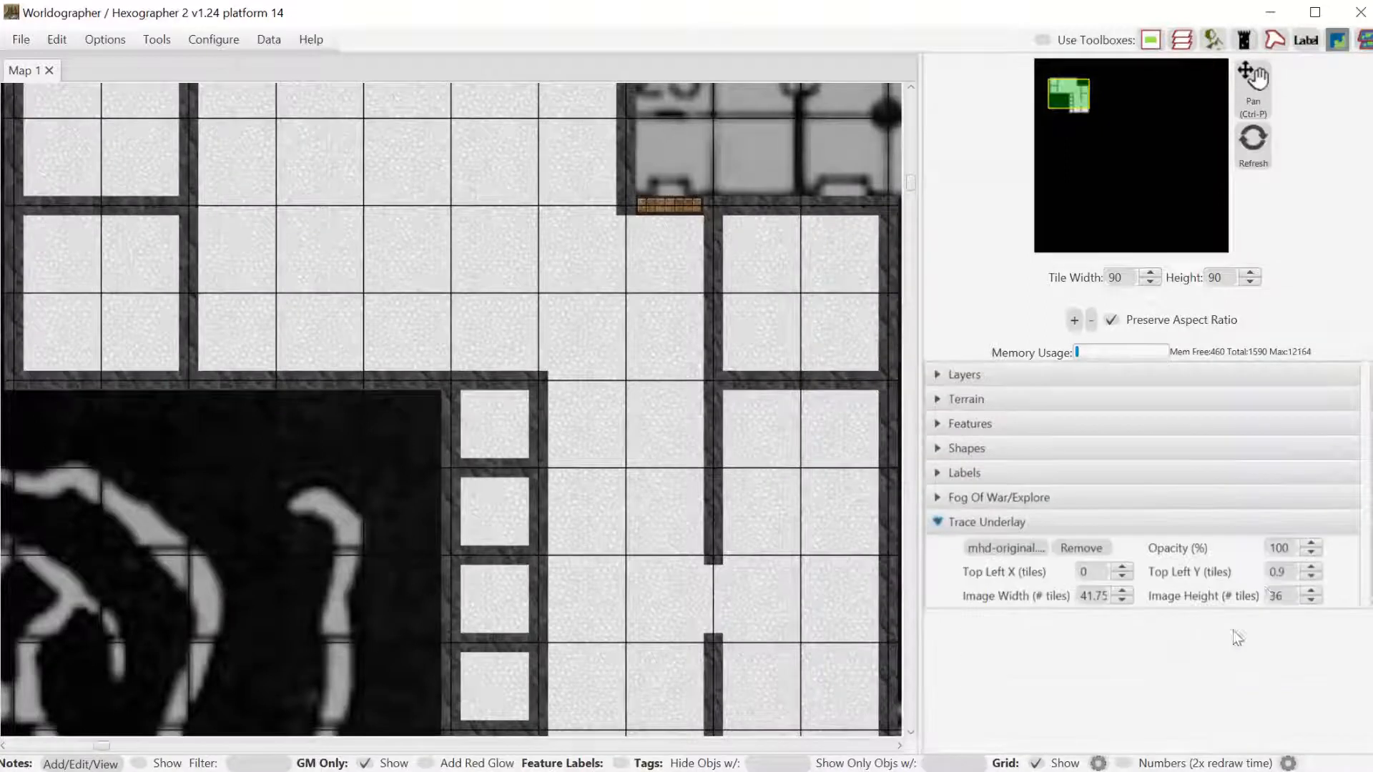
{"action": "left_click", "coordinate": [1280, 547]}
{"action": "left_click_drag", "start_coordinate": [1282, 548], "coordinate": [1260, 549]}
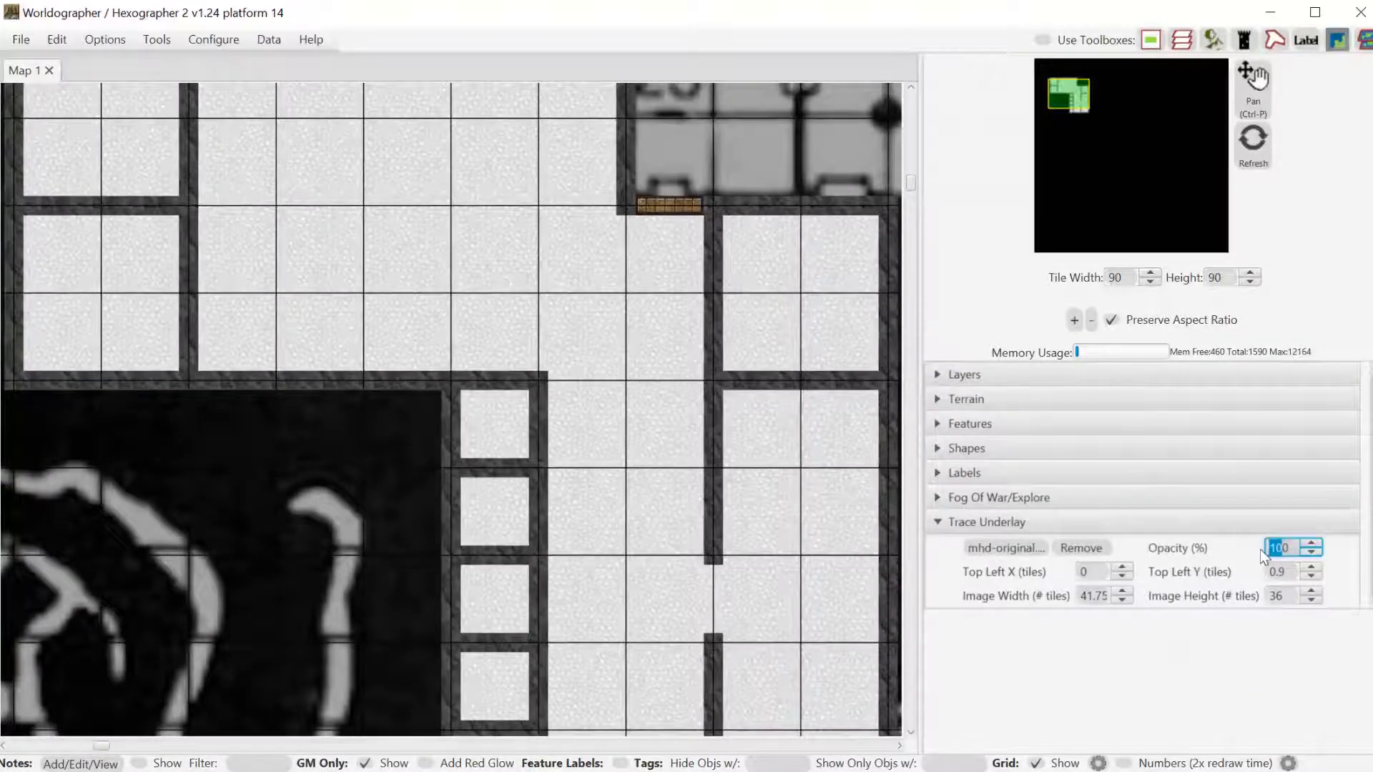
{"action": "type", "text": "5"}
{"action": "key", "text": "Return"}
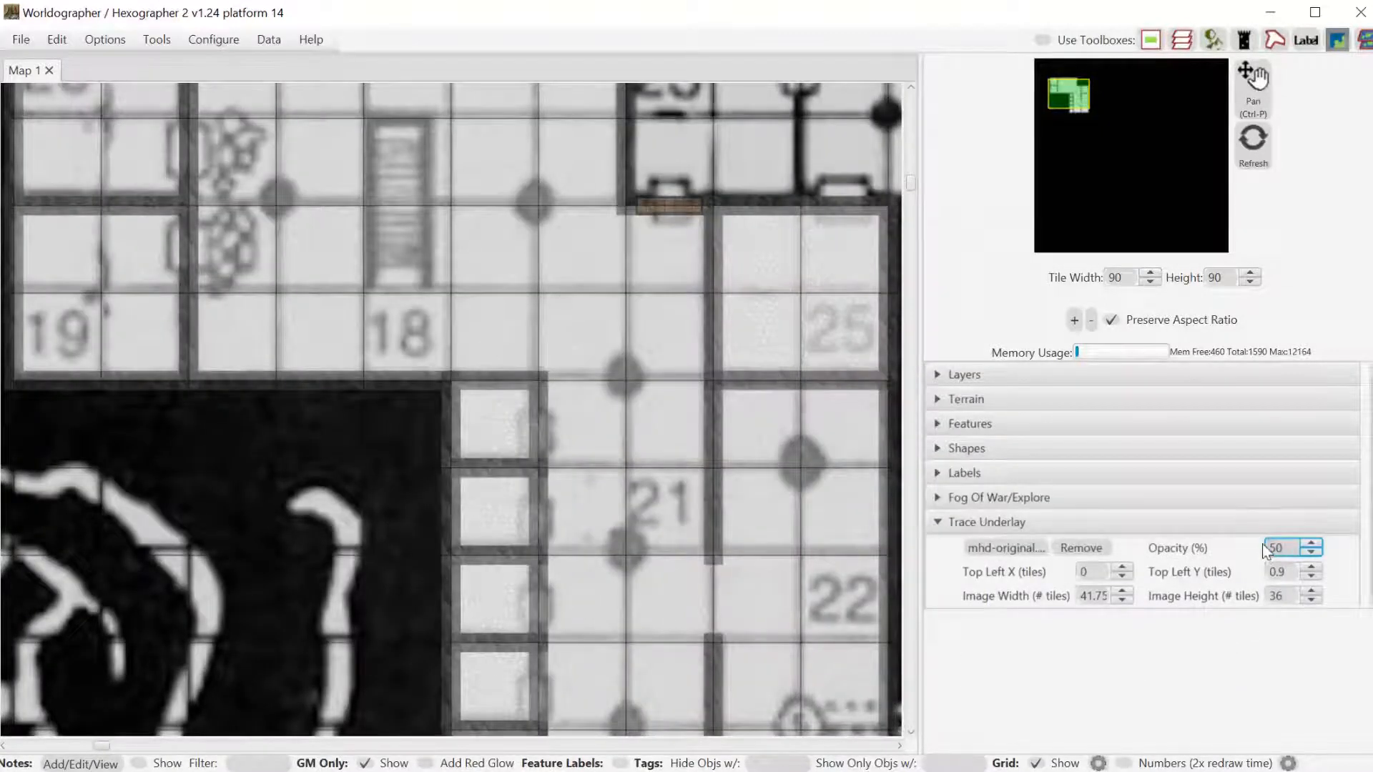
{"action": "left_click", "coordinate": [1062, 449]}
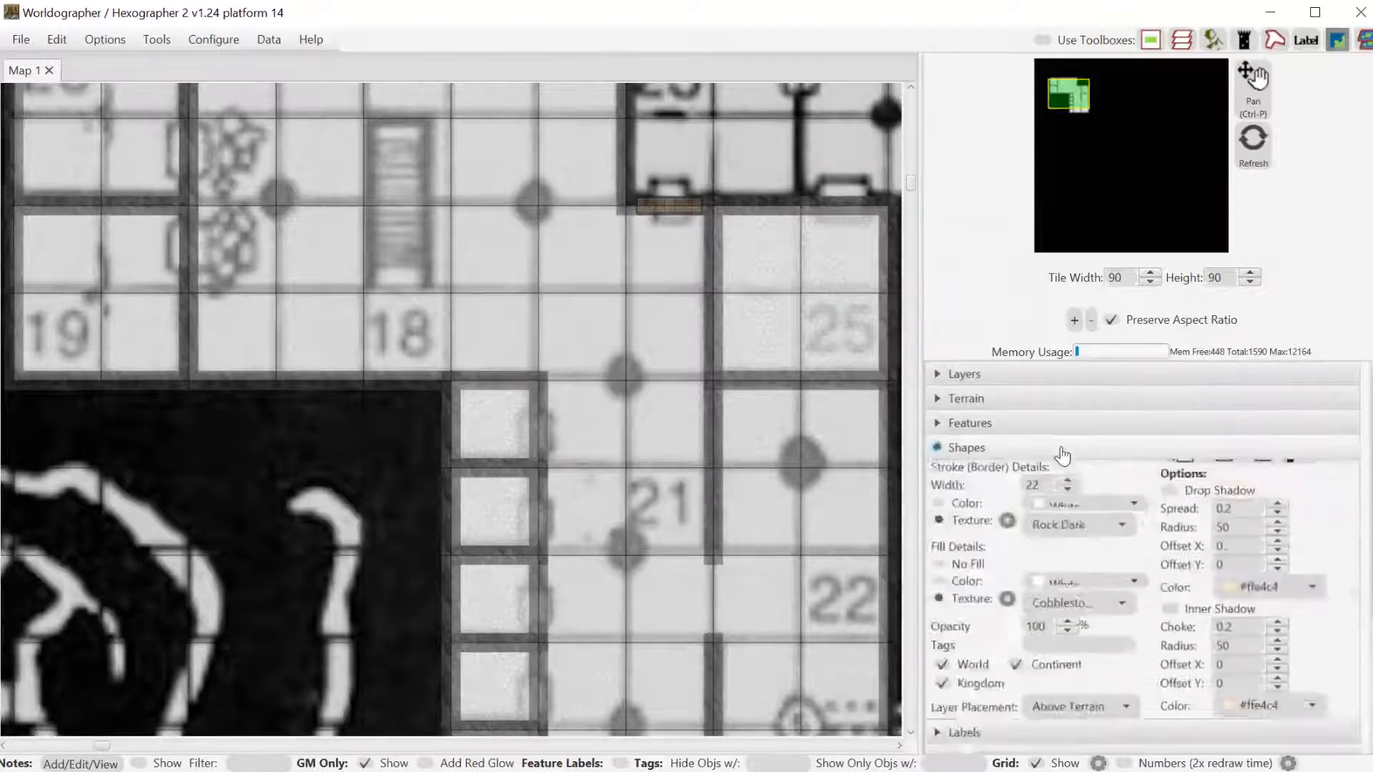
{"action": "left_click", "coordinate": [987, 423]}
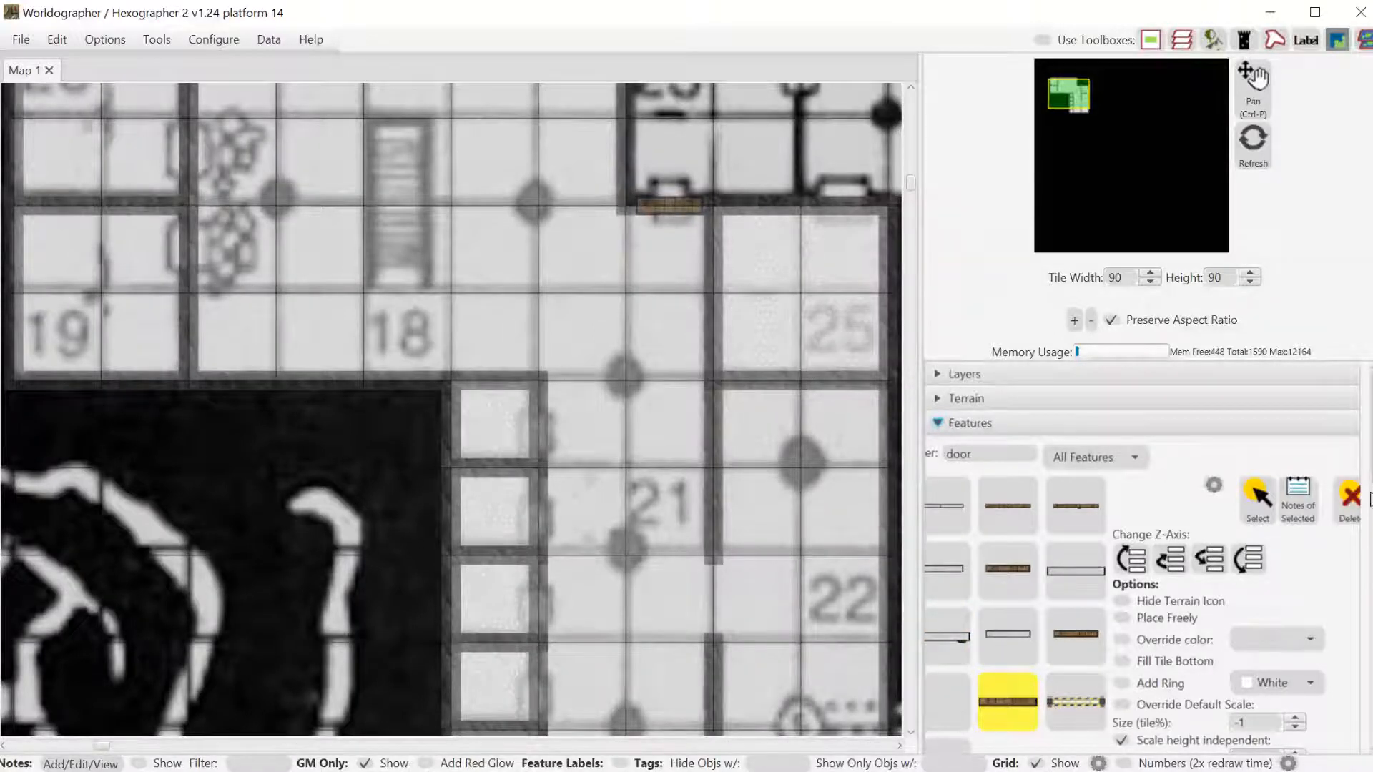
Set the wooden door's clockwise rotation to 90 and place doors on the east walls of the five small cells beside room 21.
{"action": "scroll", "coordinate": [1142, 551], "scroll_direction": "down", "scroll_amount": 2}
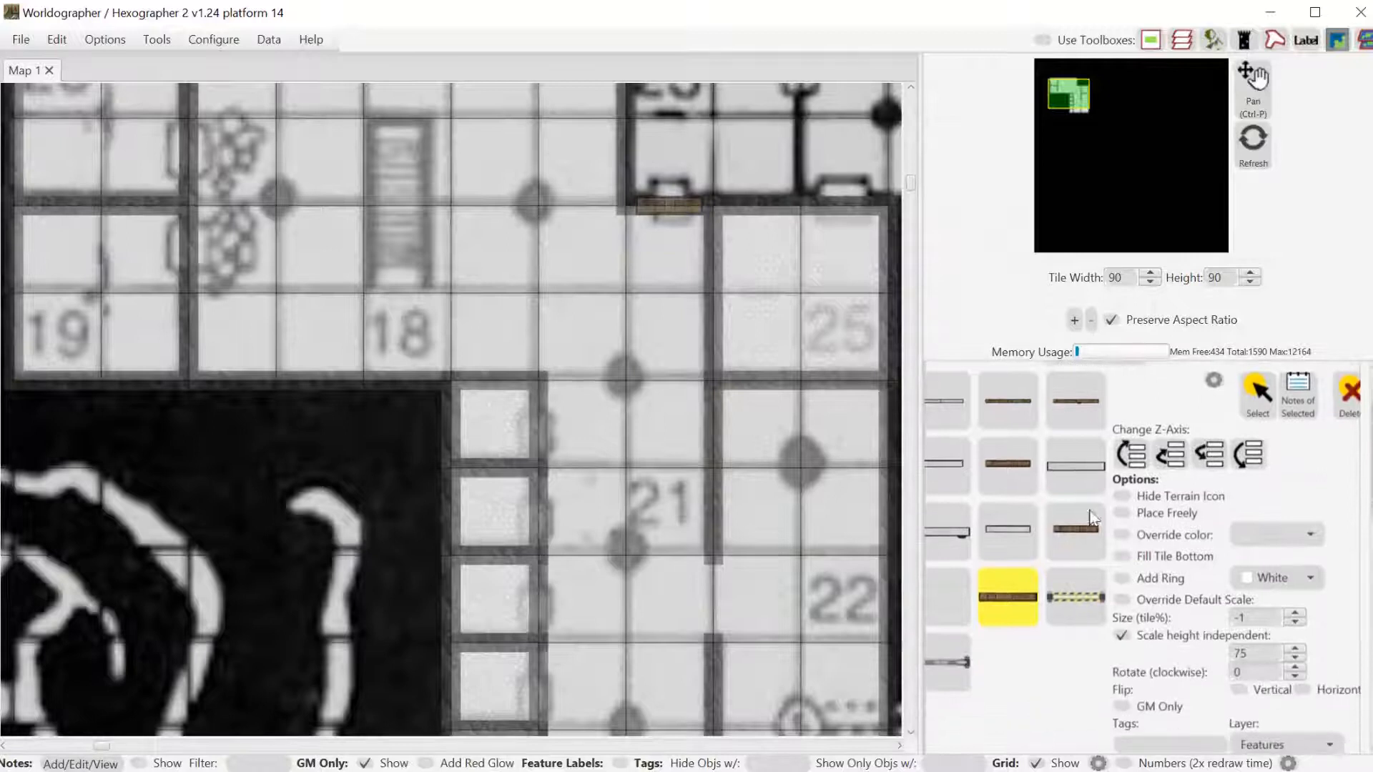
{"action": "scroll", "coordinate": [913, 730], "scroll_direction": "down", "scroll_amount": 2}
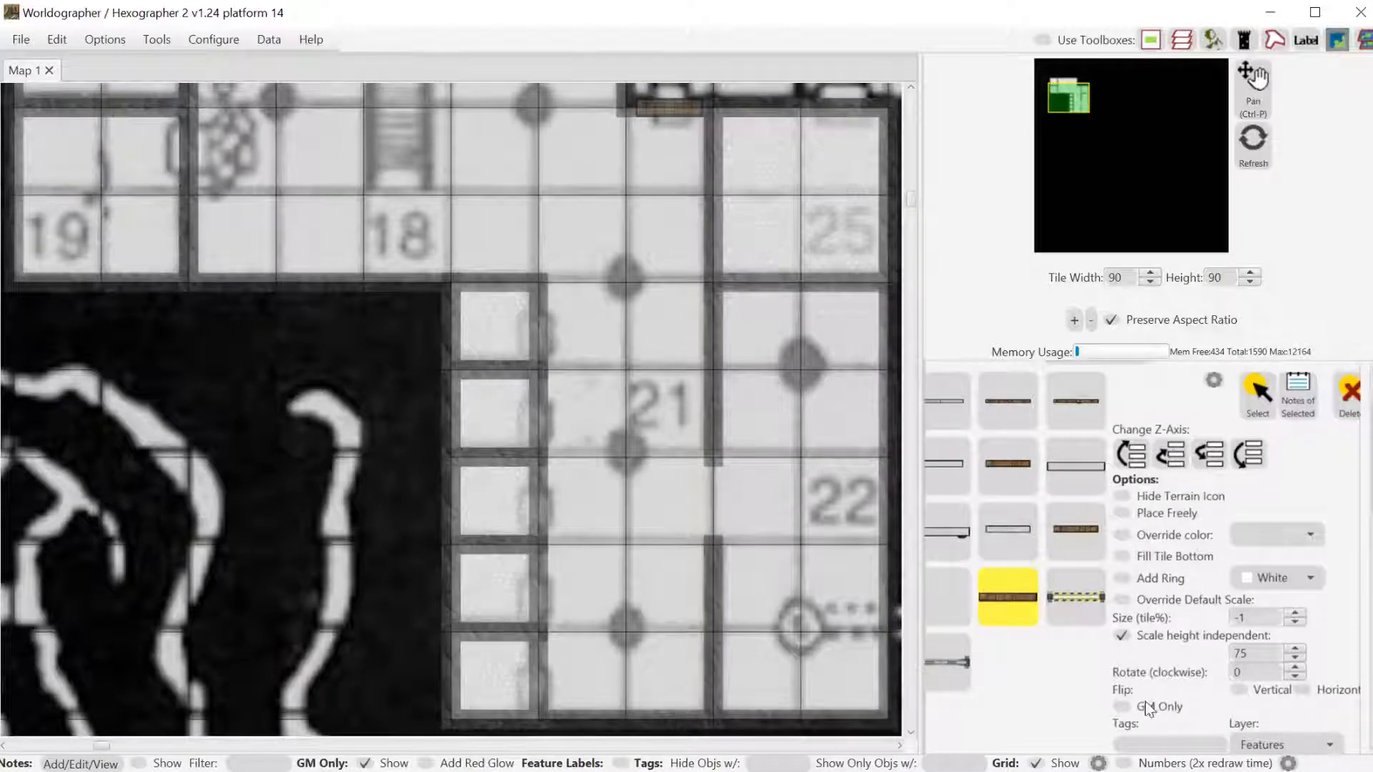
{"action": "double_click", "coordinate": [1236, 672]}
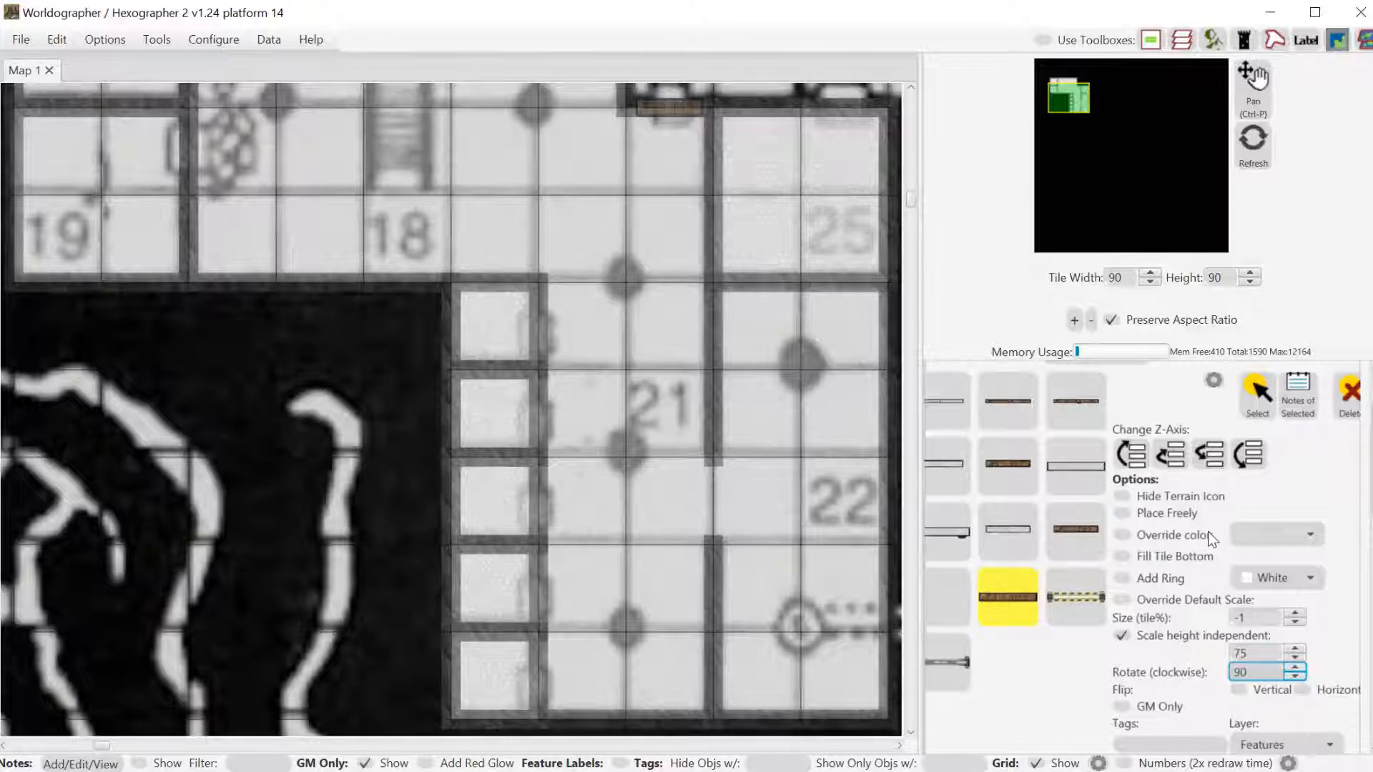
{"action": "left_click", "coordinate": [540, 675]}
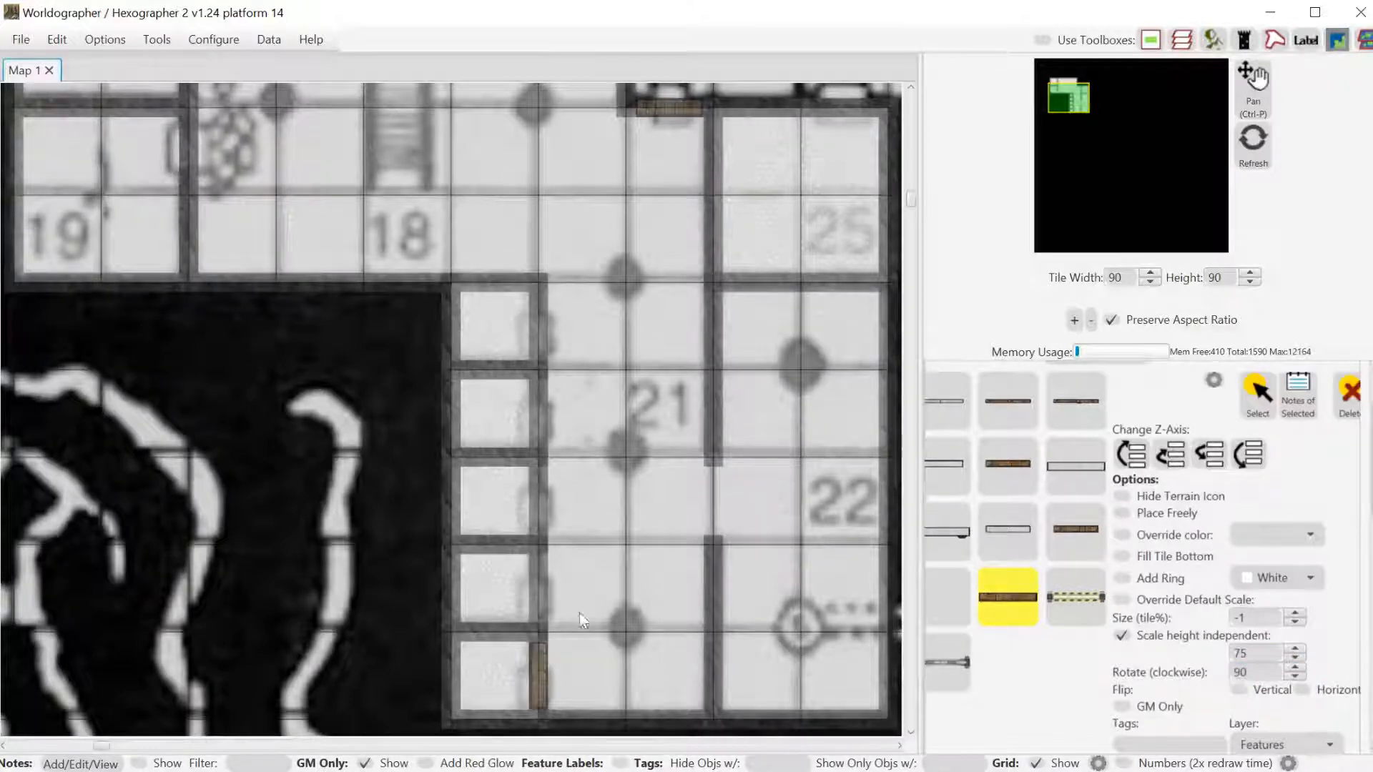
{"action": "left_click", "coordinate": [535, 582]}
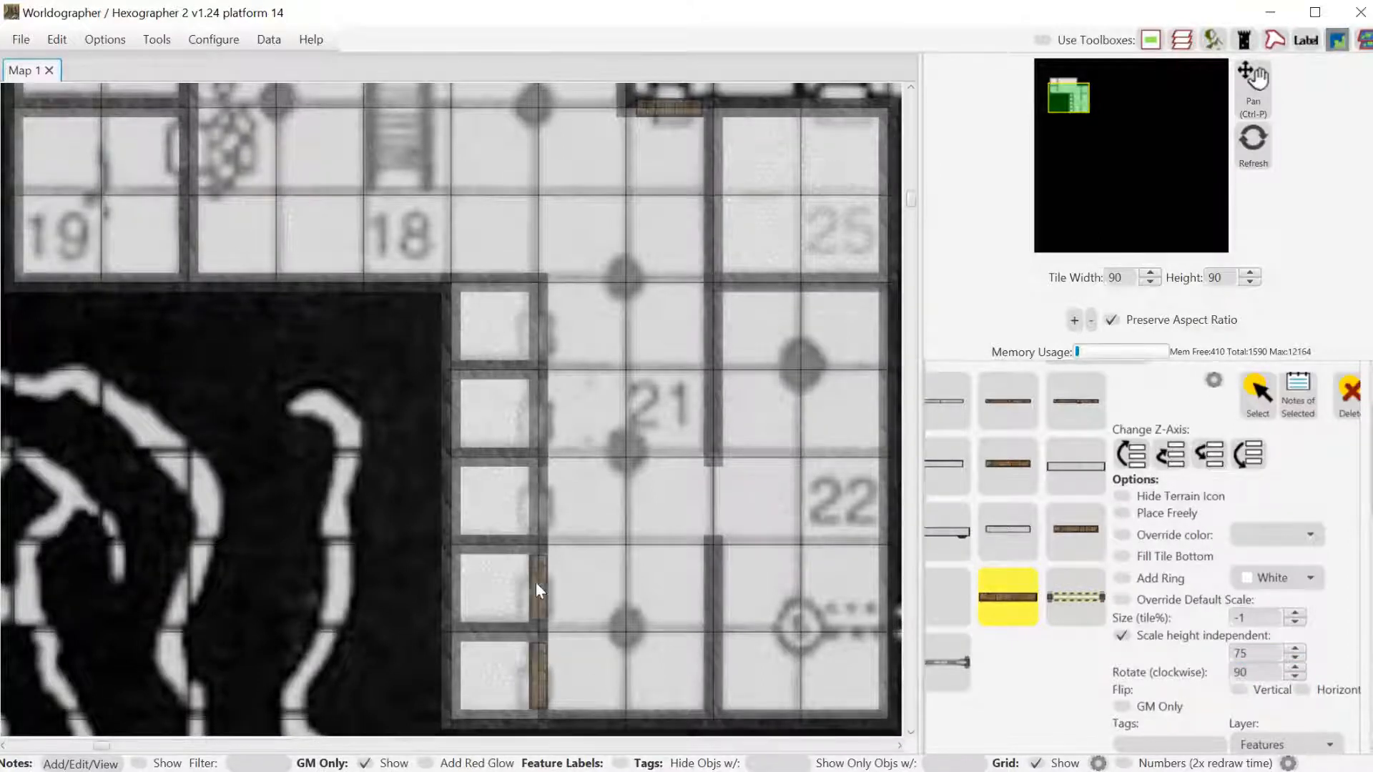
{"action": "left_click", "coordinate": [535, 496]}
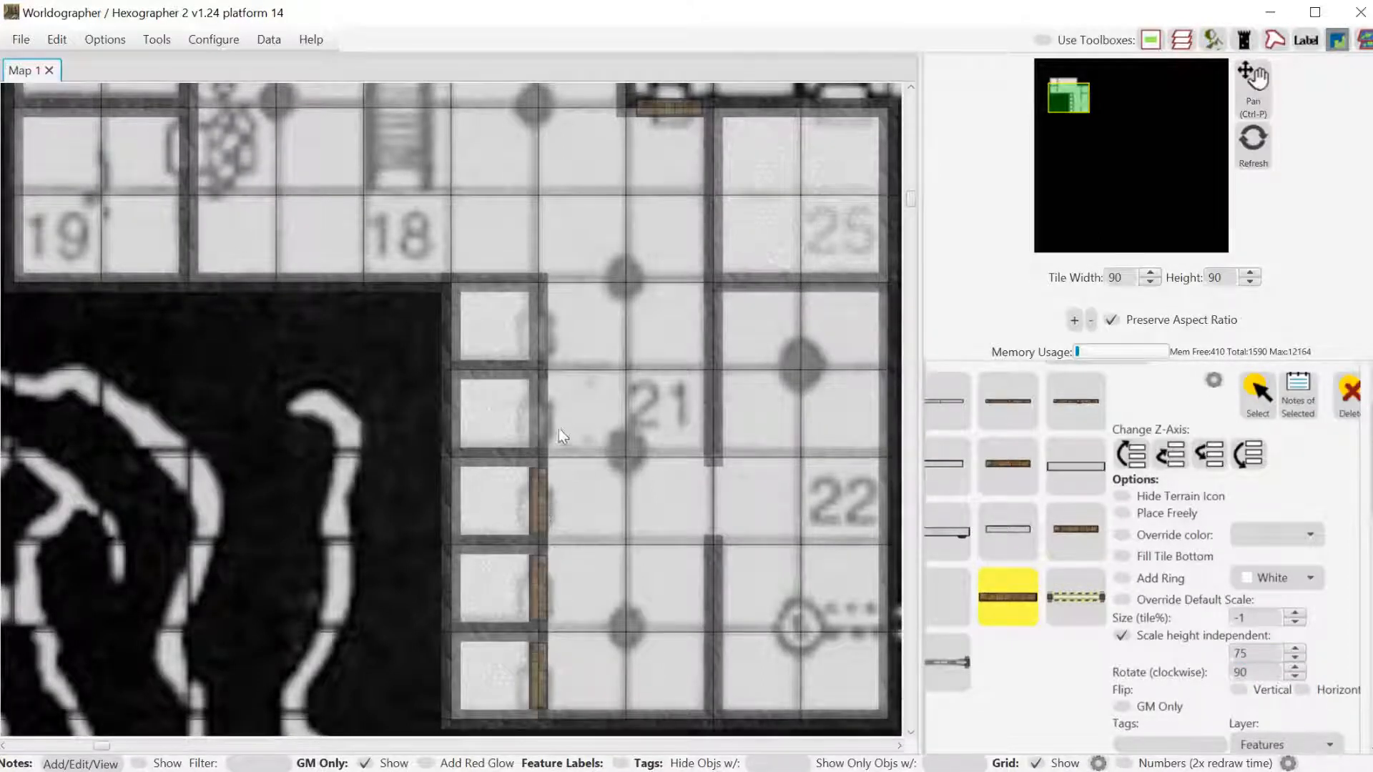
{"action": "left_click", "coordinate": [541, 323]}
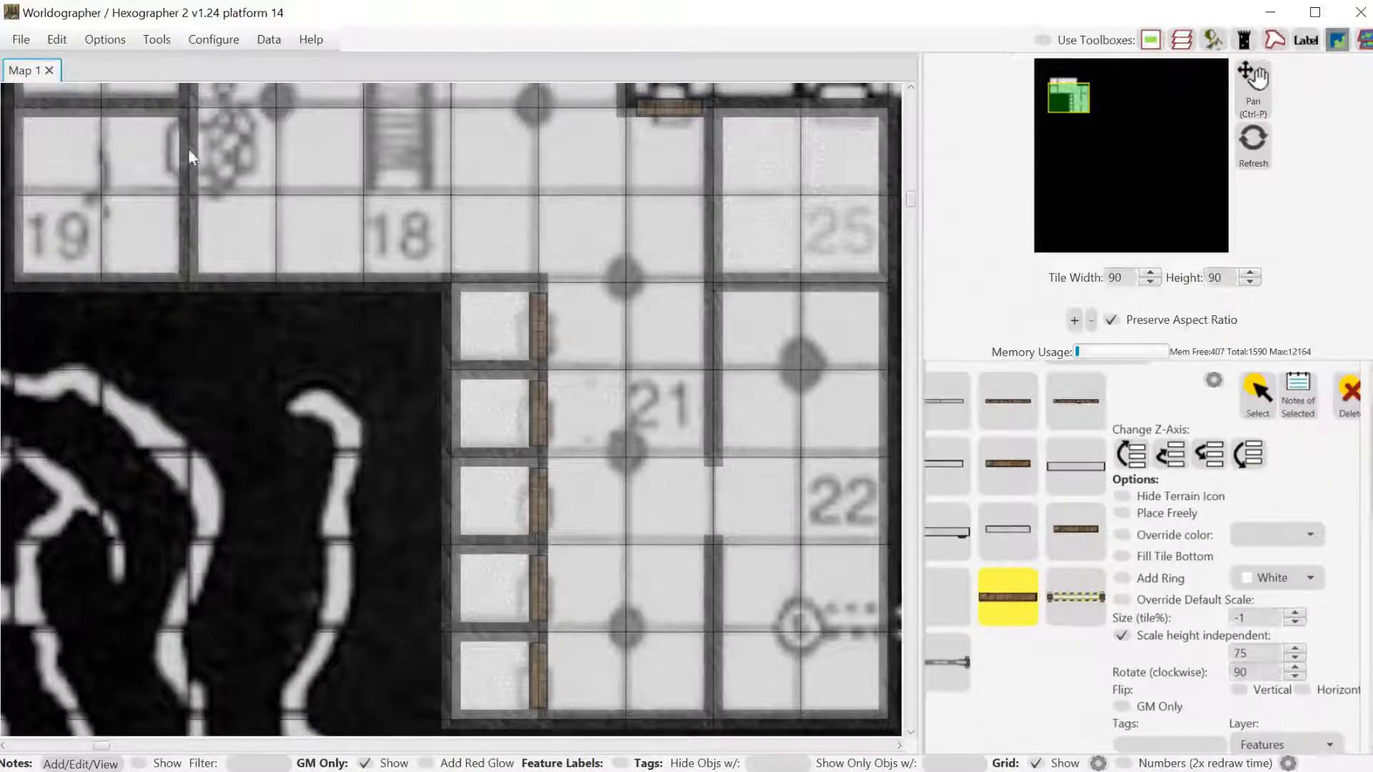
Place the rotated wooden doors at the door marks on the east walls of rooms 19 and 20 and between rooms 23 and 24.
{"action": "left_click", "coordinate": [909, 89]}
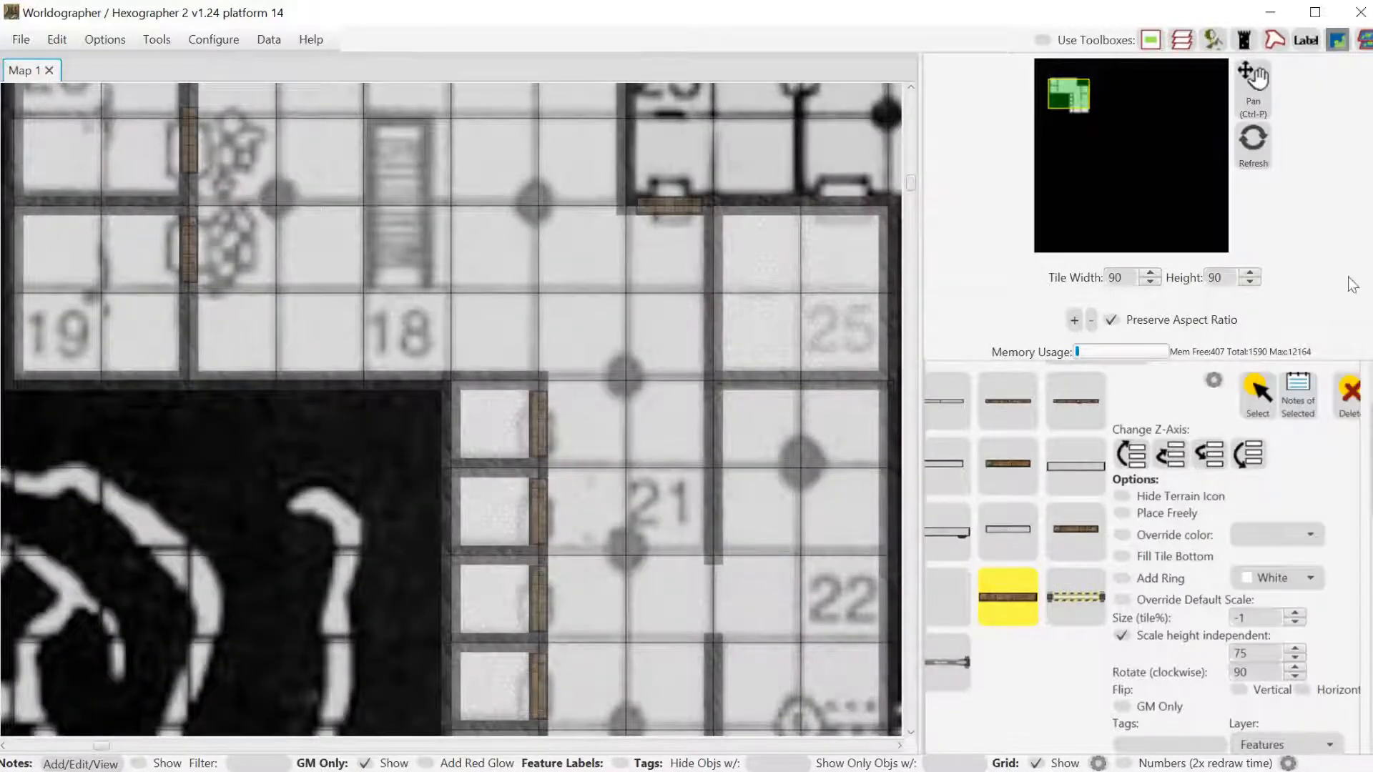
{"action": "key", "text": "ctrl+z"}
{"action": "left_click", "coordinate": [191, 153]}
{"action": "left_click_drag", "start_coordinate": [1078, 92], "coordinate": [1088, 81]}
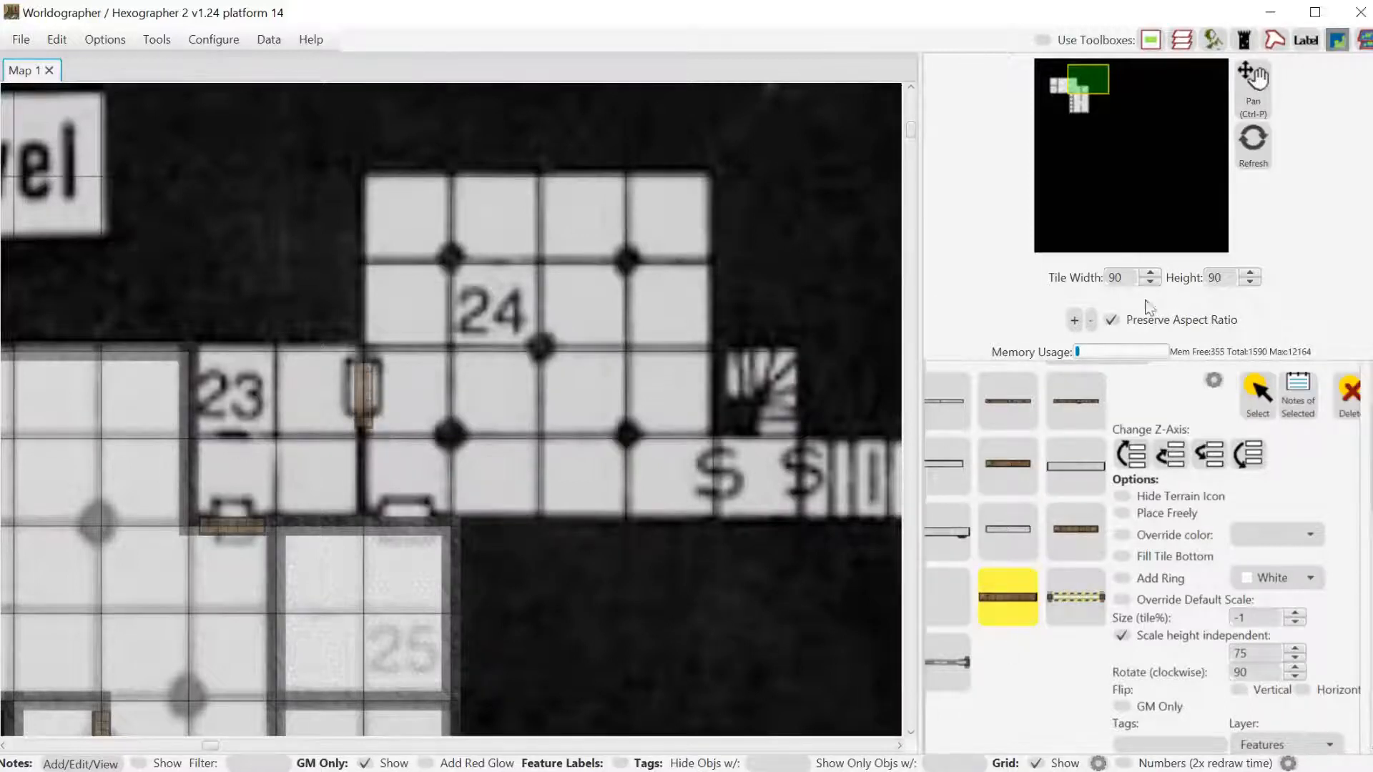
Set the tile width to 60 and place rotated wooden doors at the three door marks east of room 28.
{"action": "left_click", "coordinate": [1121, 277]}
{"action": "type", "text": "60"}
{"action": "key", "text": "Return"}
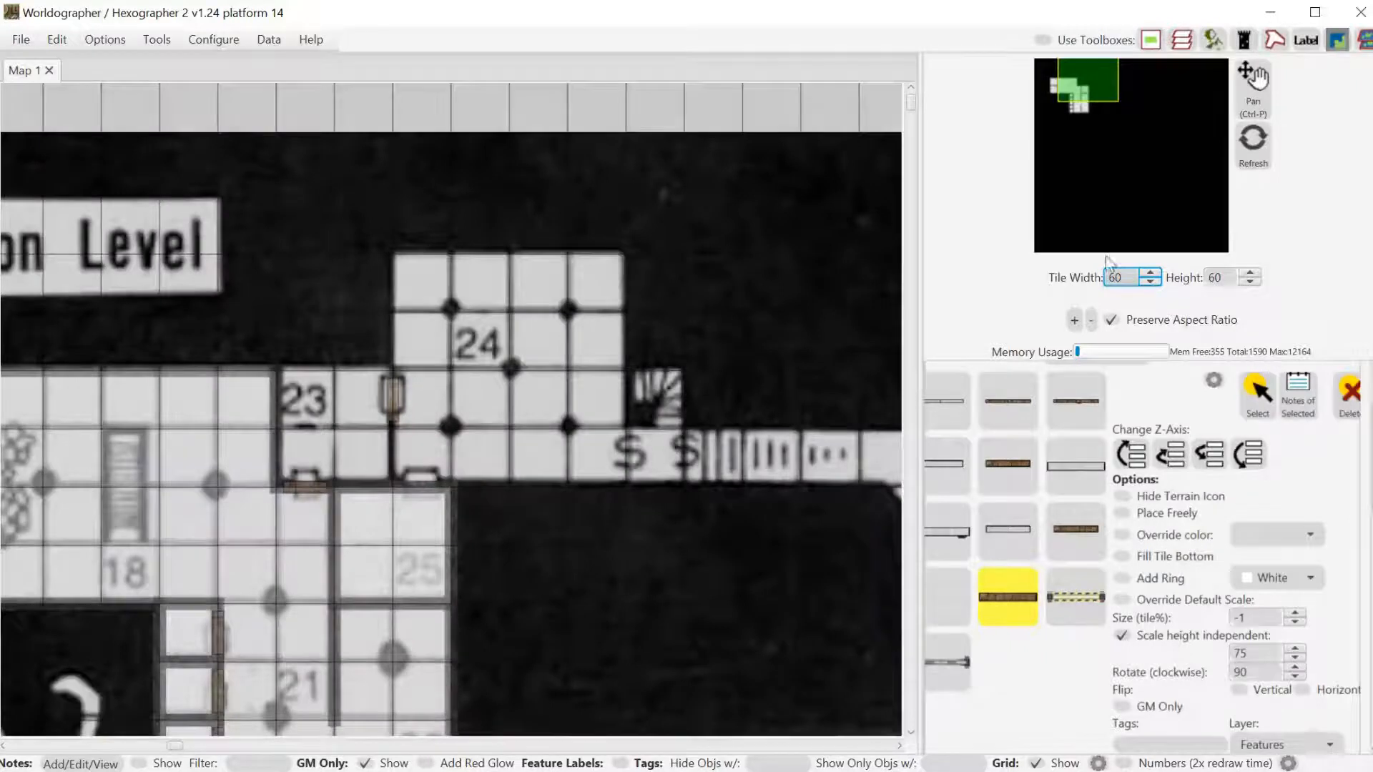
{"action": "left_click_drag", "start_coordinate": [1097, 75], "coordinate": [1148, 85]}
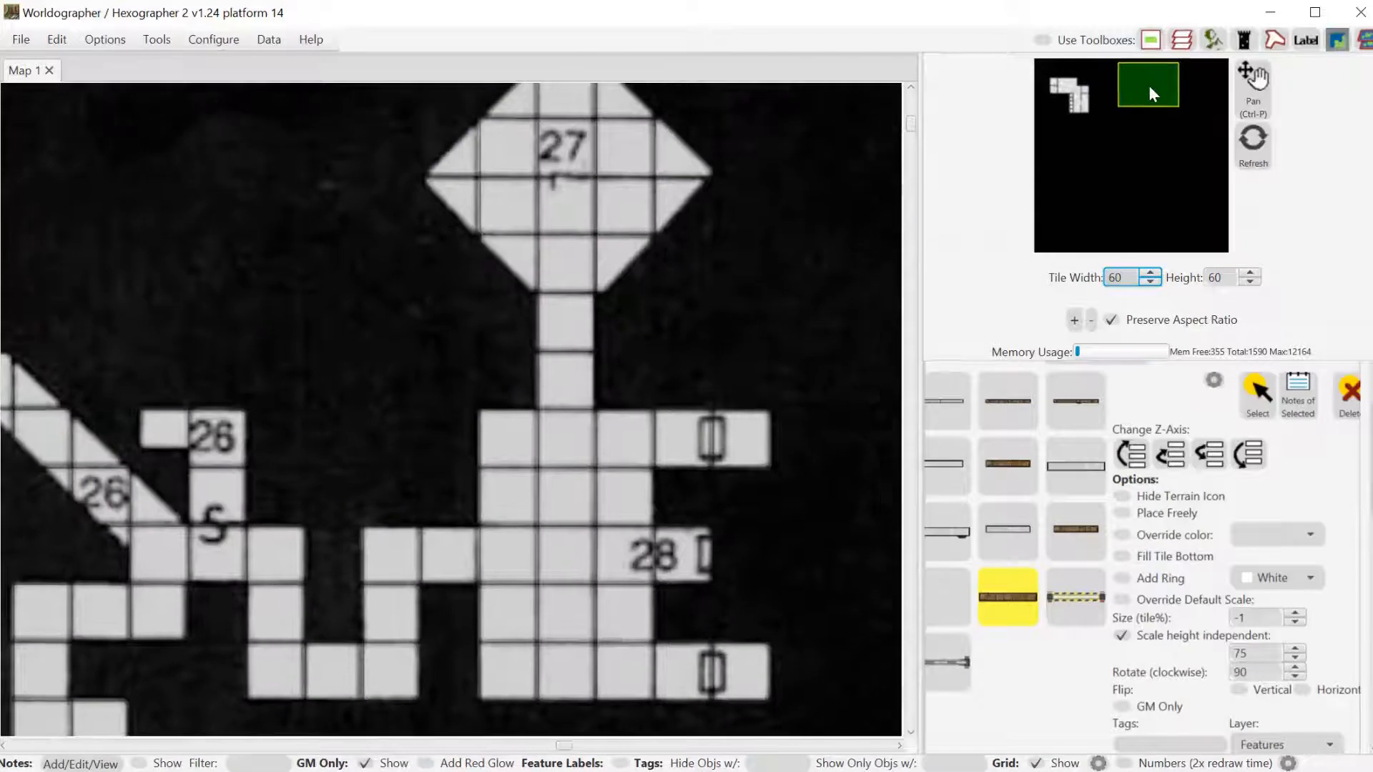
{"action": "left_click", "coordinate": [711, 440]}
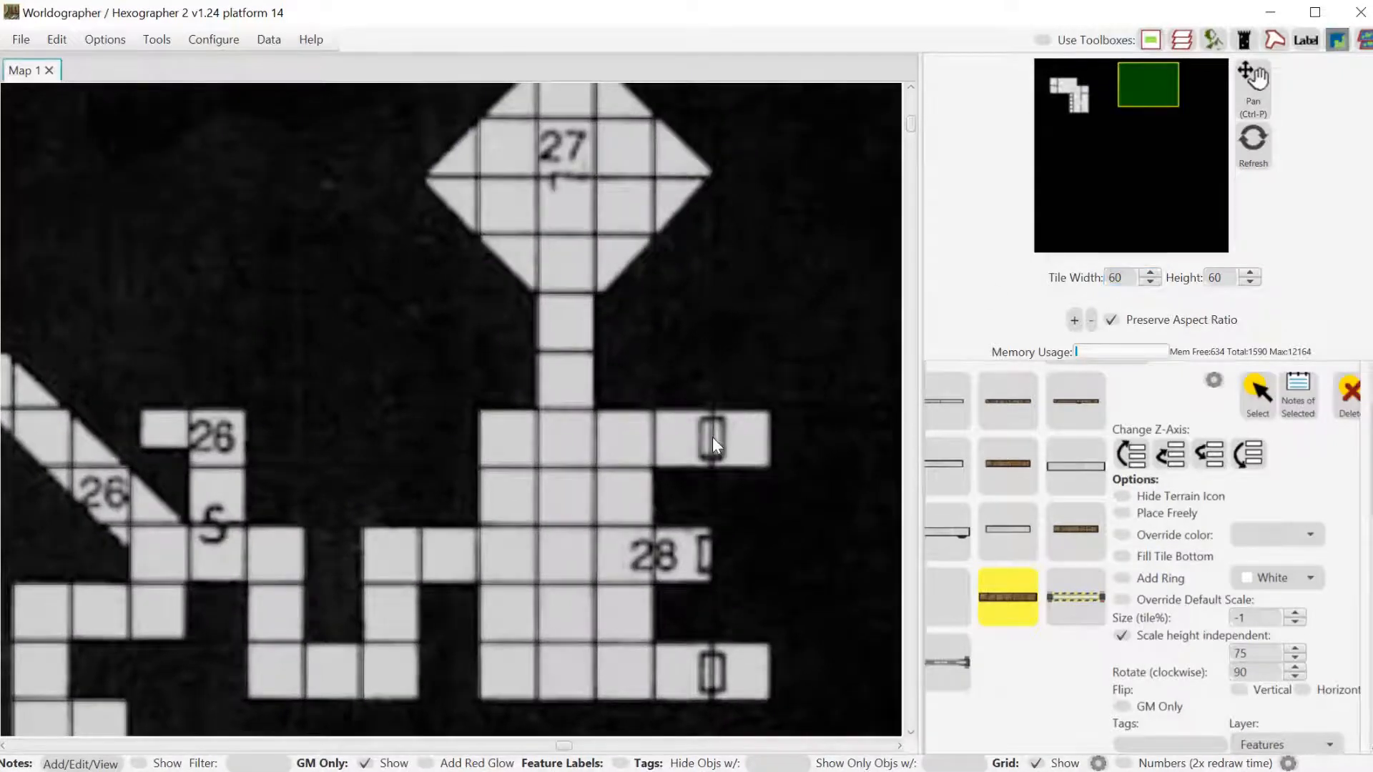
{"action": "left_click", "coordinate": [711, 554]}
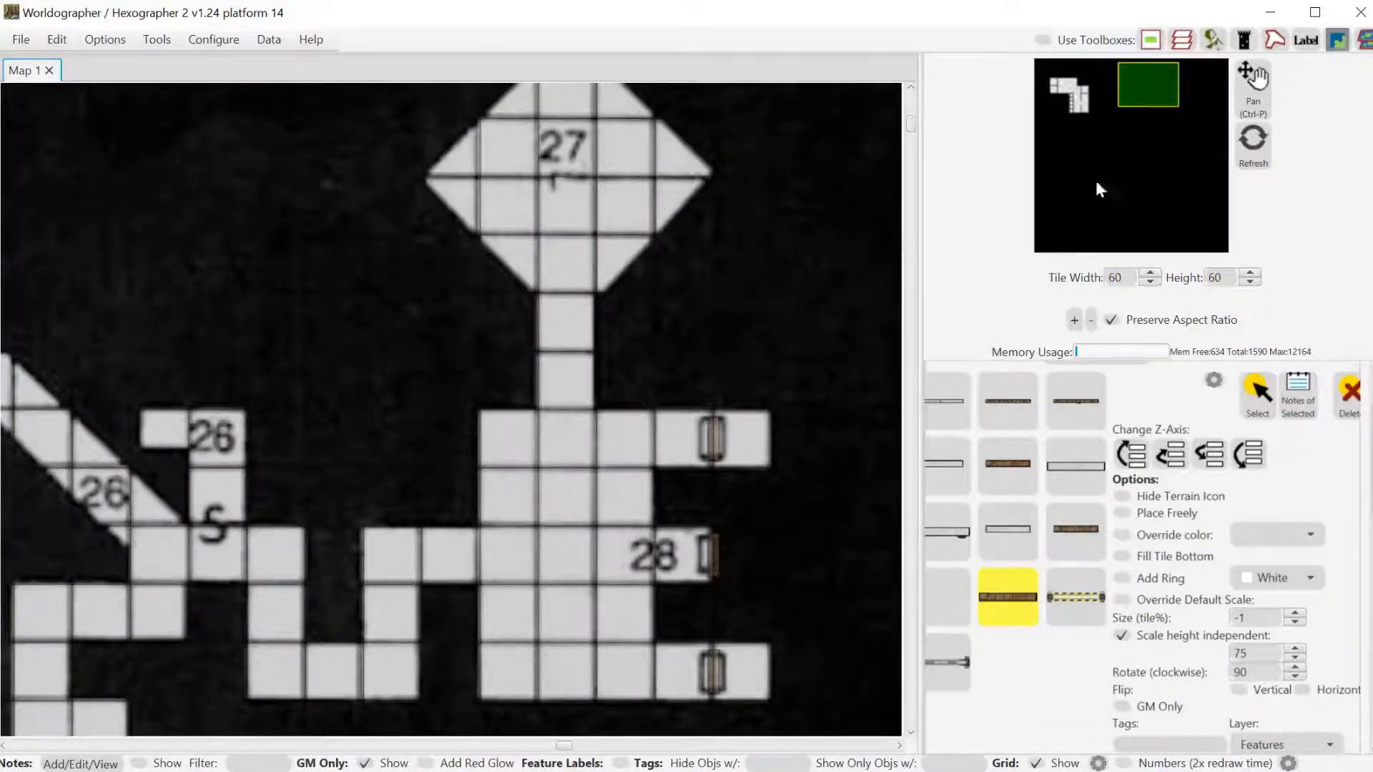
{"action": "mouse_move", "coordinate": [1144, 93]}
{"action": "left_mouse_down"}
{"action": "mouse_move", "coordinate": [1159, 125]}
{"action": "mouse_move", "coordinate": [1144, 153]}
{"action": "mouse_move", "coordinate": [1178, 165]}
{"action": "mouse_move", "coordinate": [1127, 172]}
{"action": "mouse_move", "coordinate": [1097, 145]}
{"action": "mouse_move", "coordinate": [1088, 162]}
{"action": "mouse_move", "coordinate": [1085, 134]}
{"action": "mouse_move", "coordinate": [1115, 92]}
{"action": "mouse_move", "coordinate": [1143, 94]}
{"action": "left_mouse_up"}
{"action": "left_click", "coordinate": [509, 296]}
{"action": "left_click", "coordinate": [661, 436]}
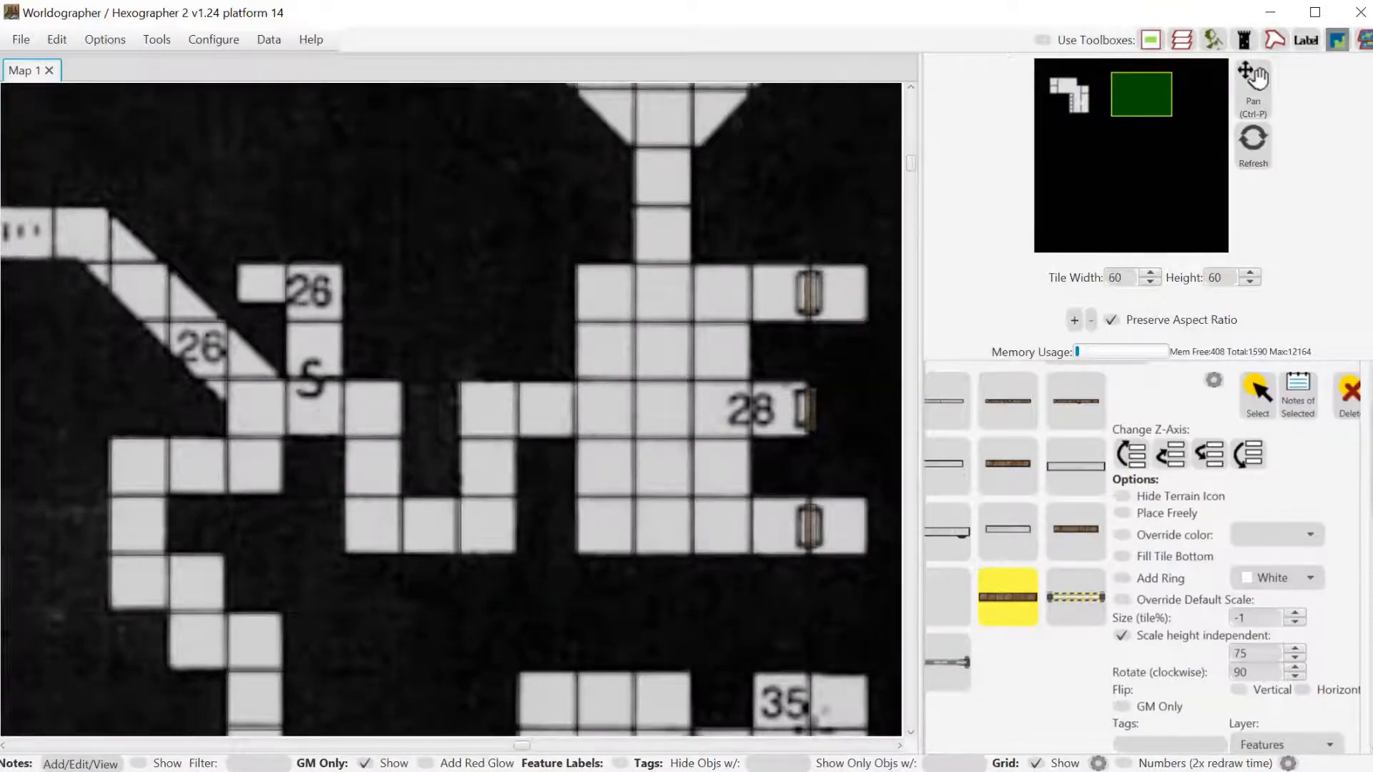
Reset the door rotation to 0 and place horizontal doors at the marks above room 25 and at the corridor junction beside 32.
{"action": "left_click_drag", "start_coordinate": [1240, 673], "coordinate": [1233, 673]}
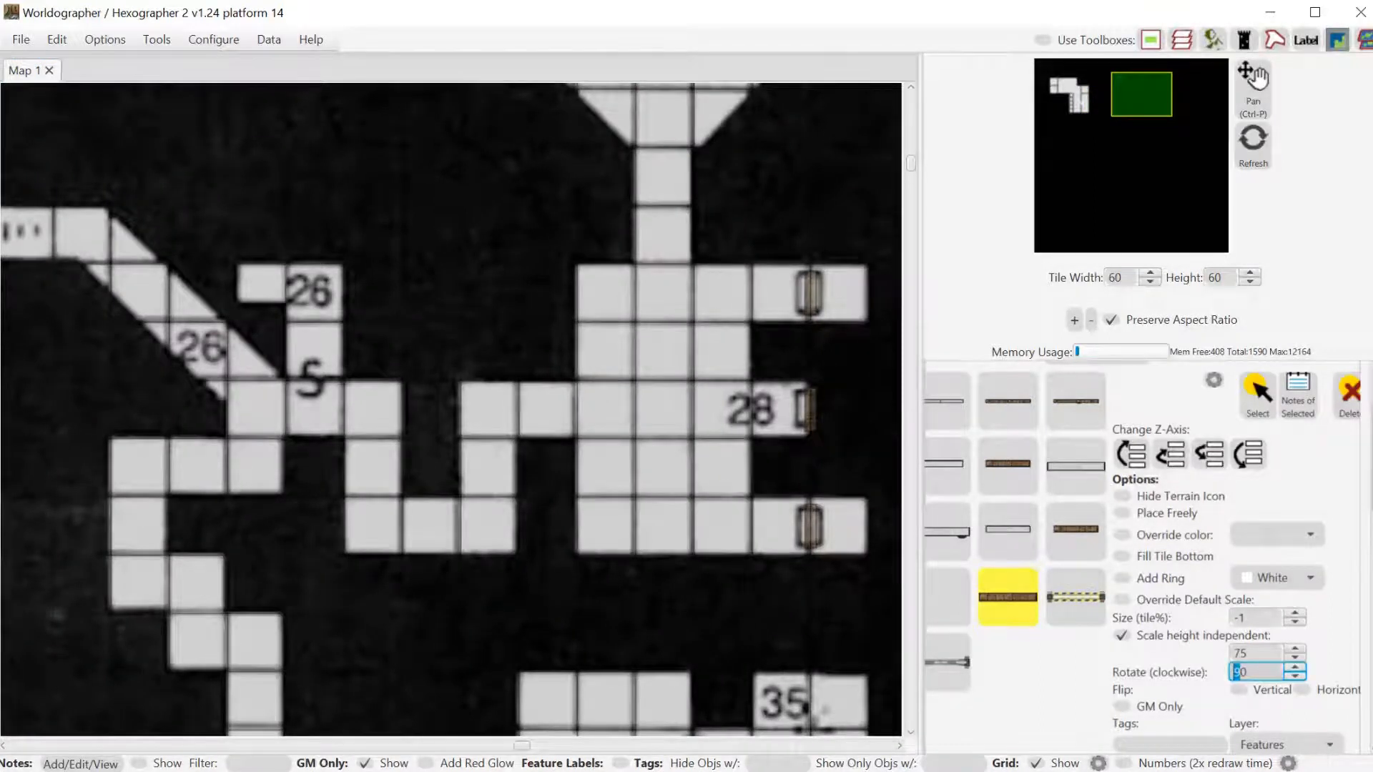
{"action": "key", "text": "BackSpace"}
{"action": "left_click_drag", "start_coordinate": [1154, 104], "coordinate": [1107, 88]}
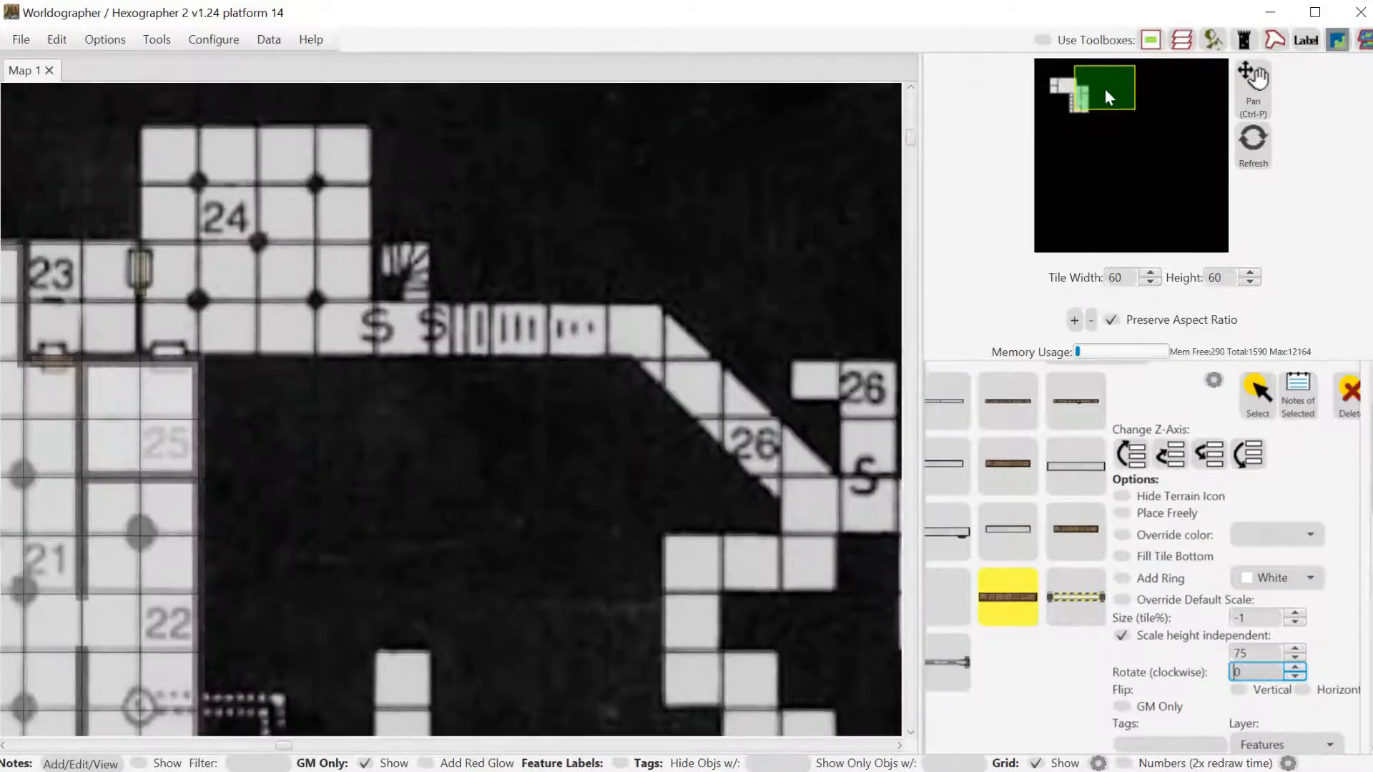
{"action": "left_click", "coordinate": [229, 358]}
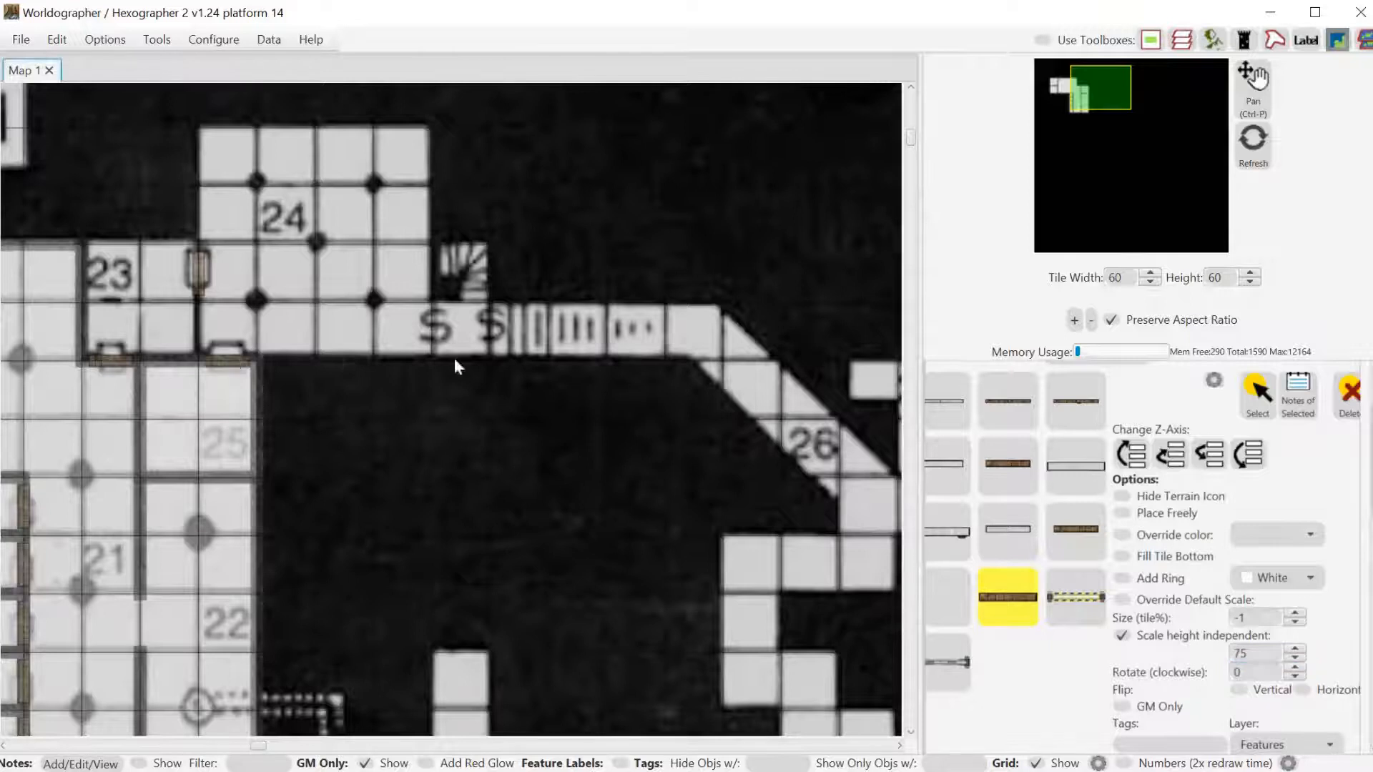
{"action": "left_click_drag", "start_coordinate": [1094, 94], "coordinate": [1167, 162]}
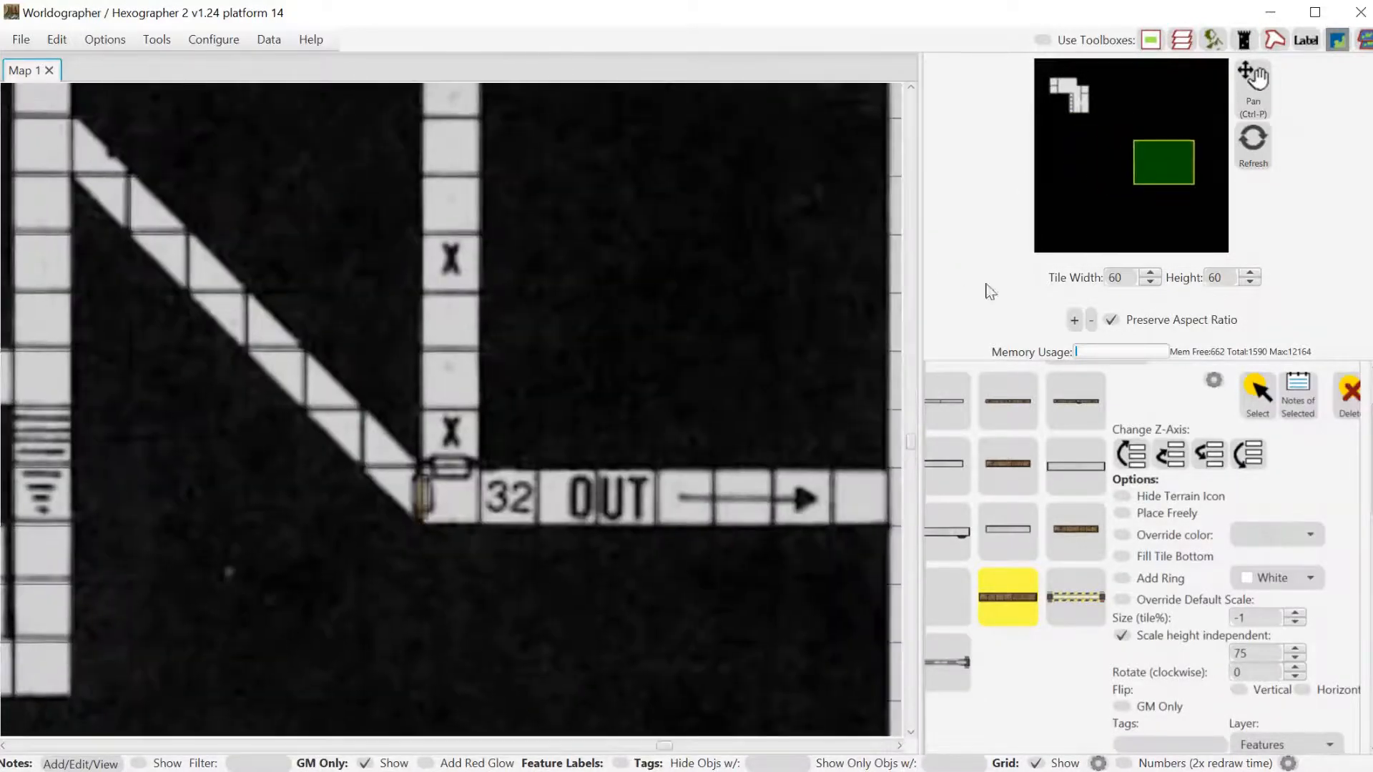
{"action": "left_click", "coordinate": [452, 469]}
Filter the features by "stairs" and choose the narrow grey straight stairs for placement in room 18.
{"action": "left_click_drag", "start_coordinate": [1162, 165], "coordinate": [1076, 87]}
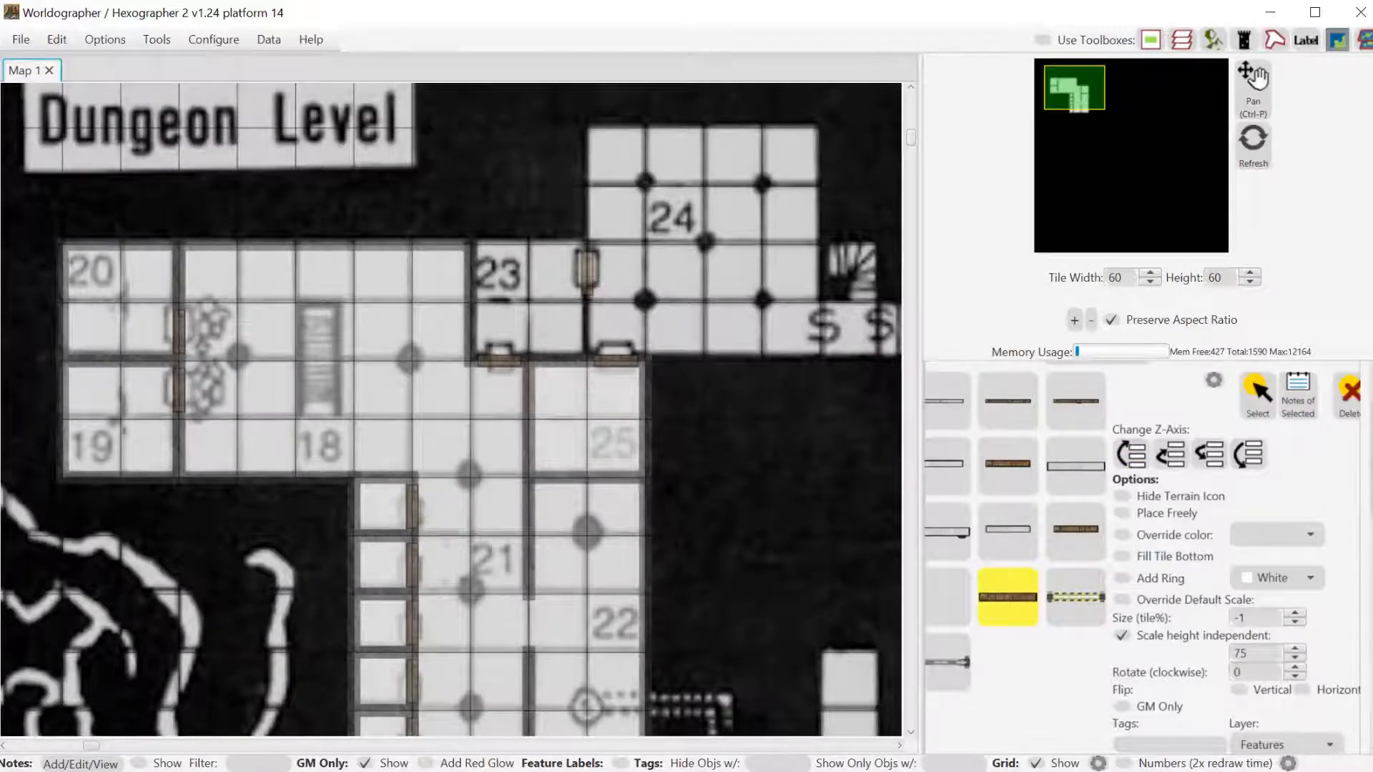
{"action": "left_click_drag", "start_coordinate": [1371, 465], "coordinate": [1371, 418]}
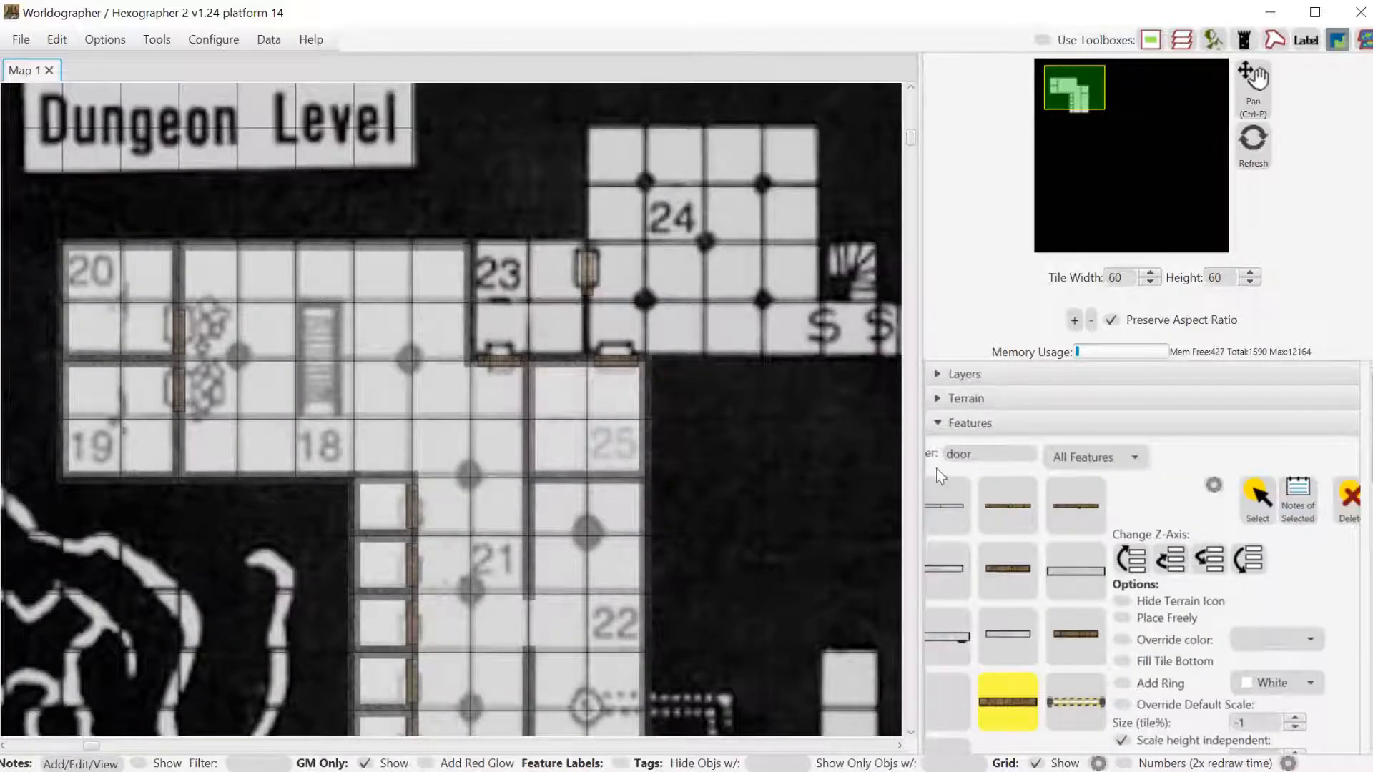
{"action": "left_click_drag", "start_coordinate": [981, 456], "coordinate": [921, 456]}
{"action": "type", "text": "stairs"}
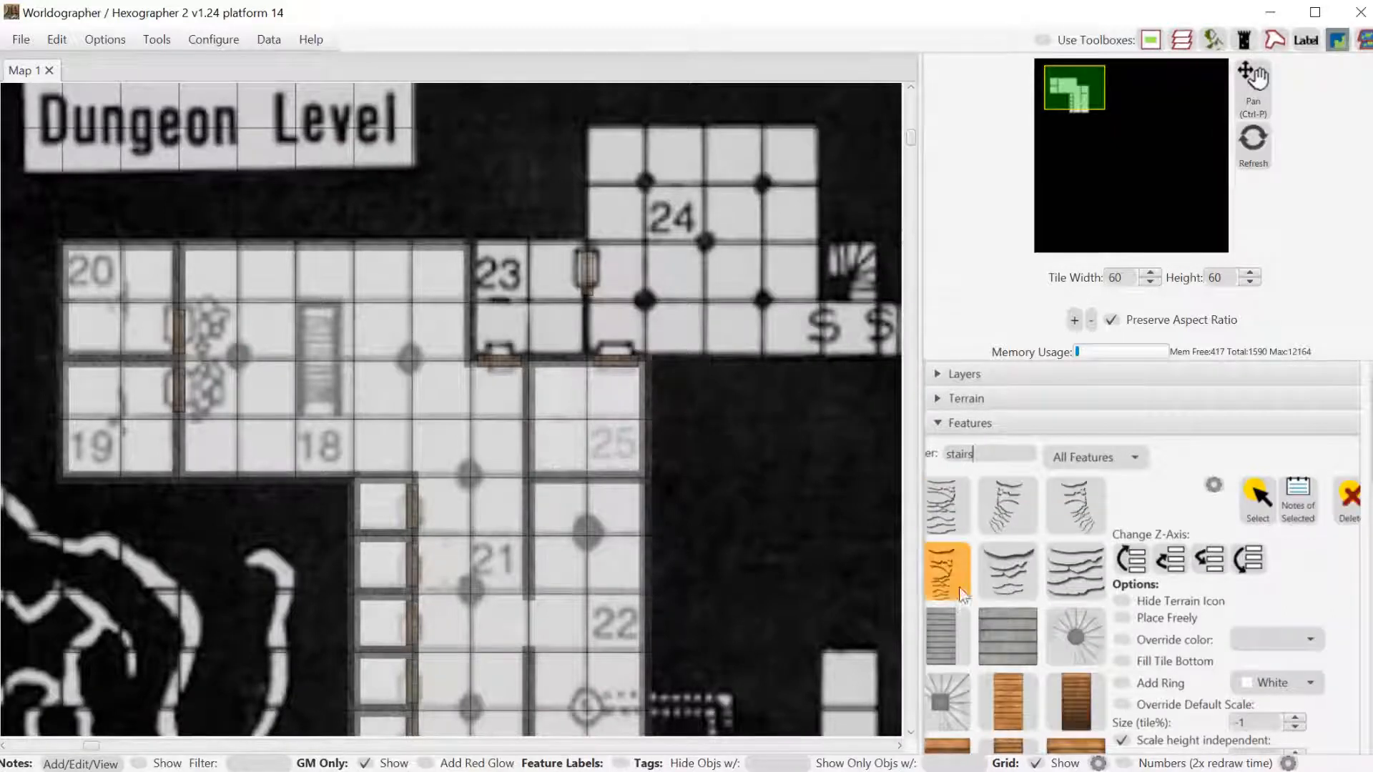
{"action": "left_click", "coordinate": [947, 633]}
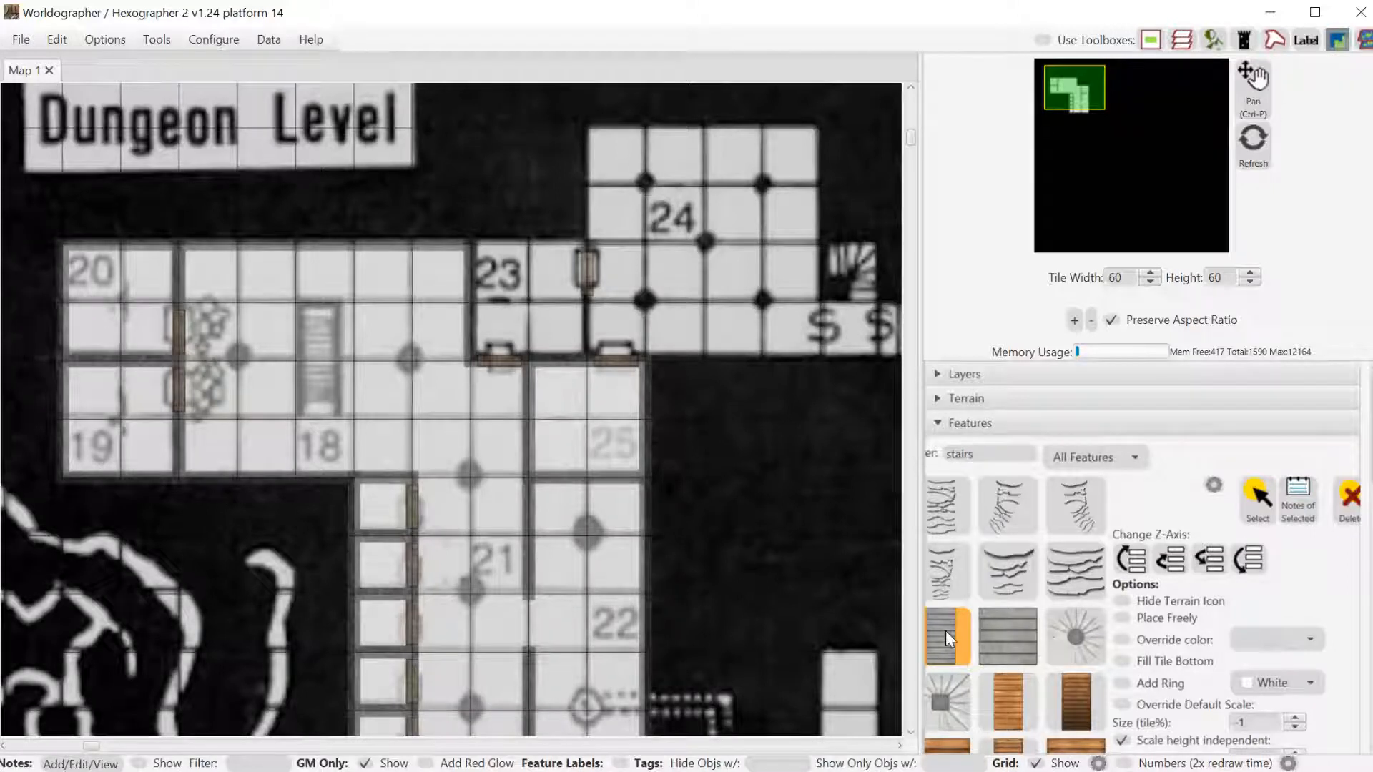
Turn off independent height scaling and place the grey stairs over the staircase mark in room 18.
{"action": "scroll", "coordinate": [1144, 558], "scroll_direction": "down", "scroll_amount": 10}
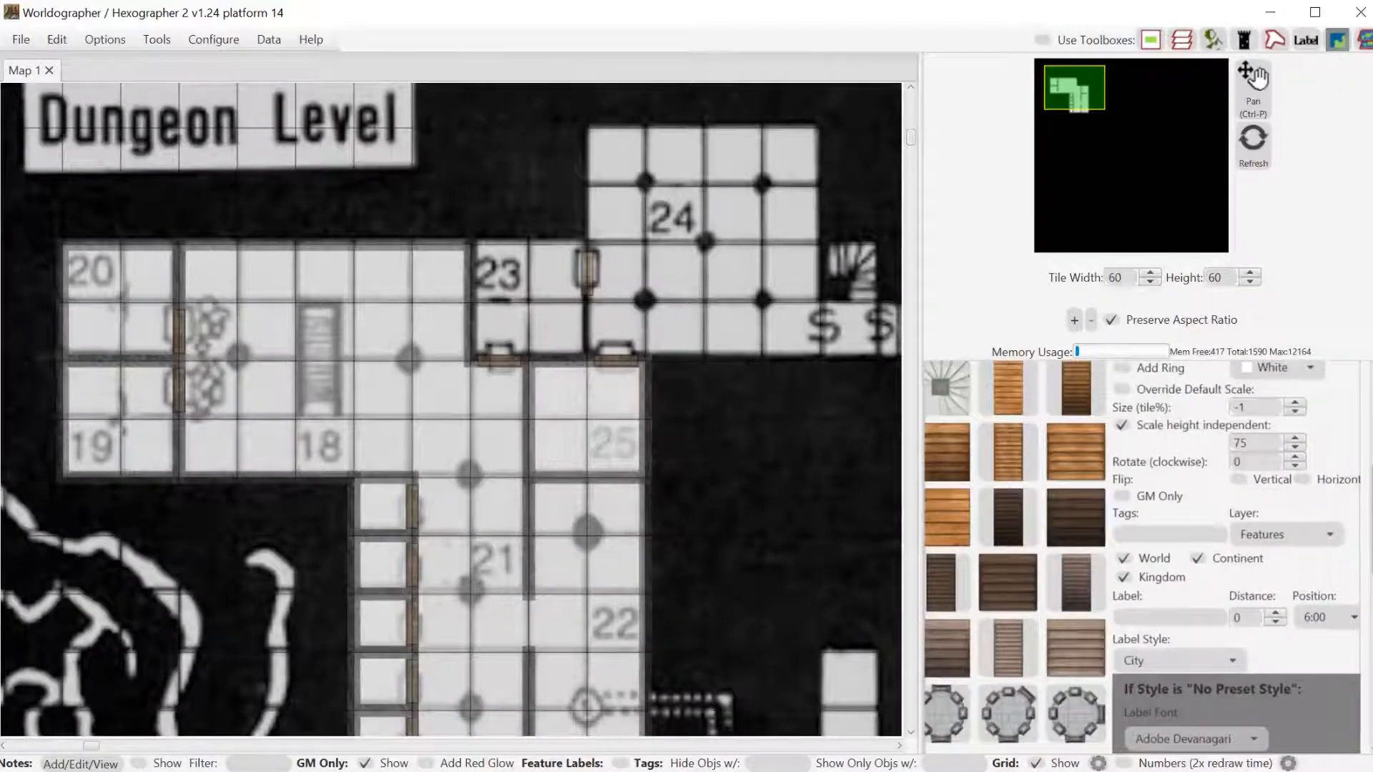
{"action": "scroll", "coordinate": [1128, 510], "scroll_direction": "up", "scroll_amount": 3}
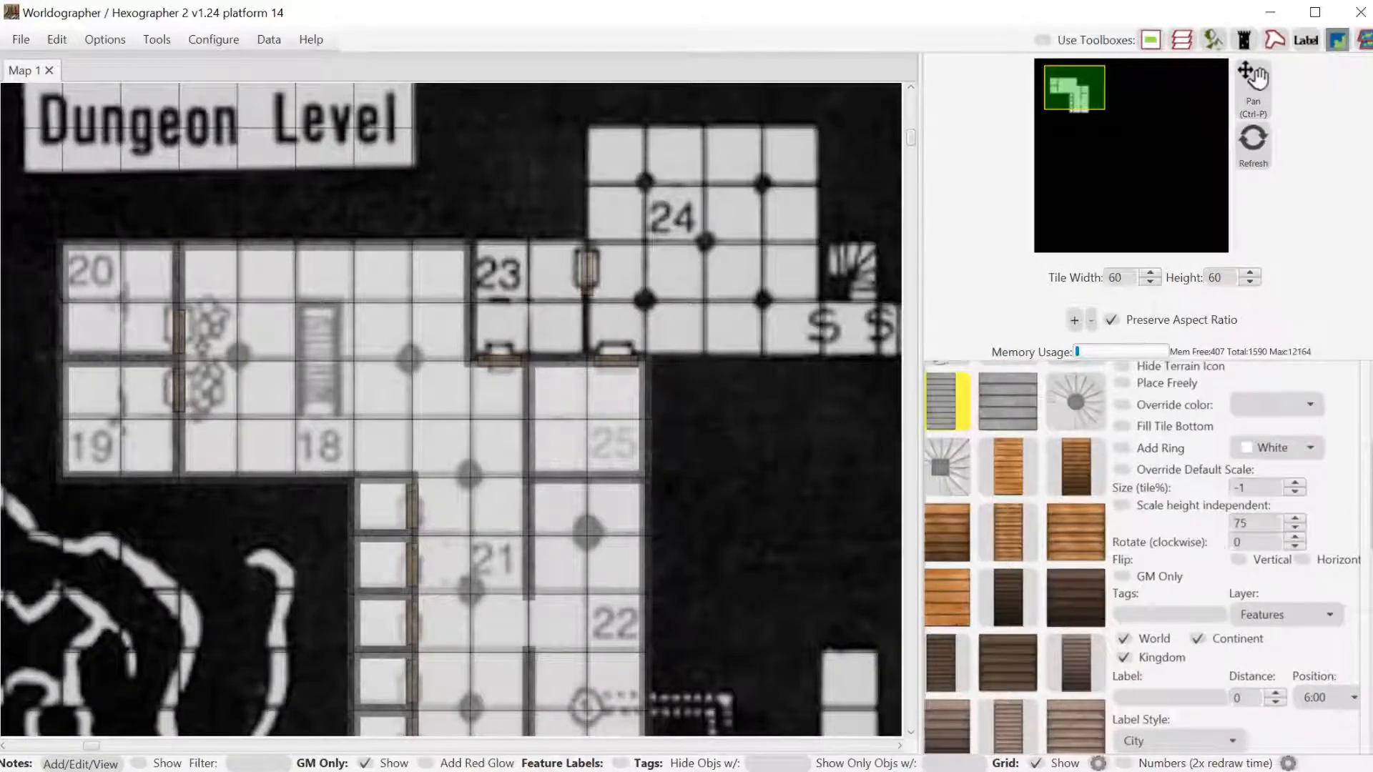
{"action": "scroll", "coordinate": [1199, 451], "scroll_direction": "up", "scroll_amount": 4}
{"action": "scroll", "coordinate": [1199, 451], "scroll_direction": "down", "scroll_amount": 3}
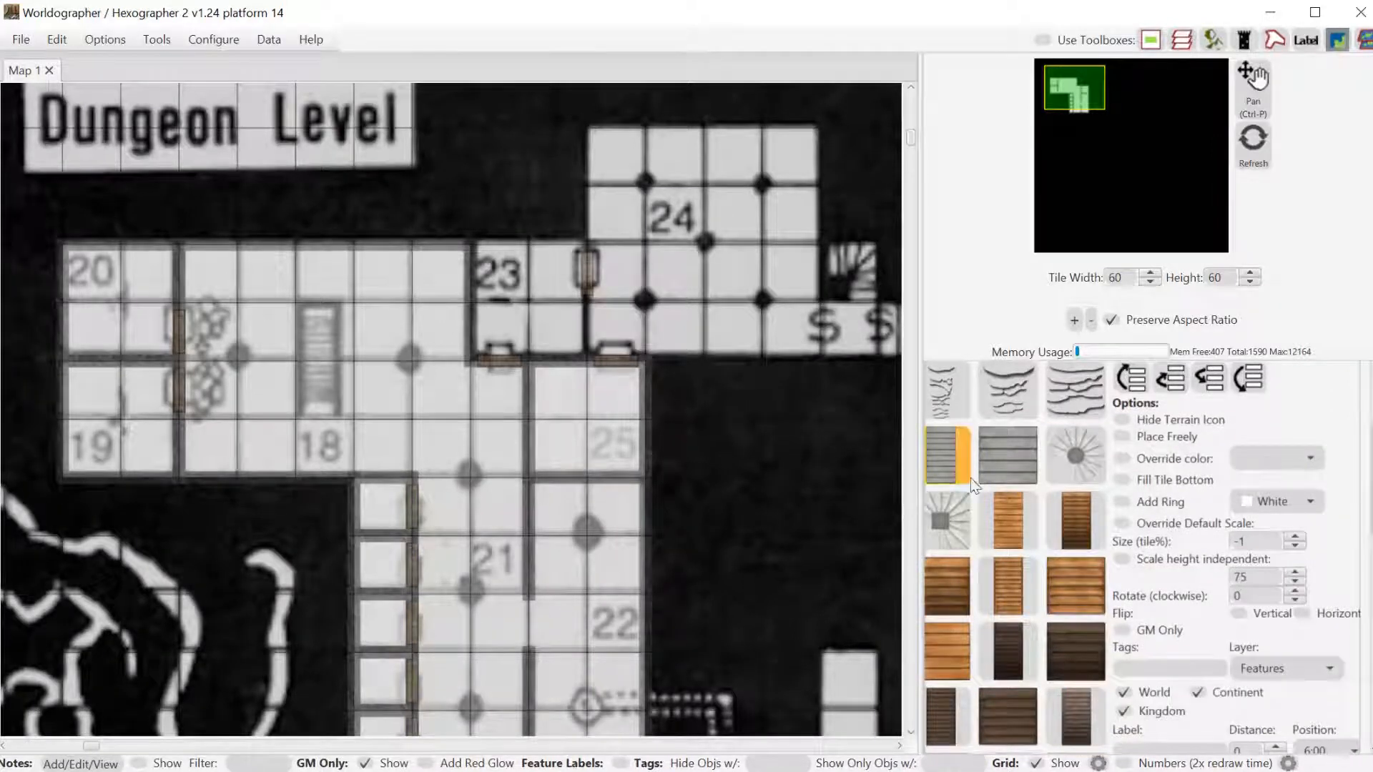
{"action": "left_click", "coordinate": [316, 361]}
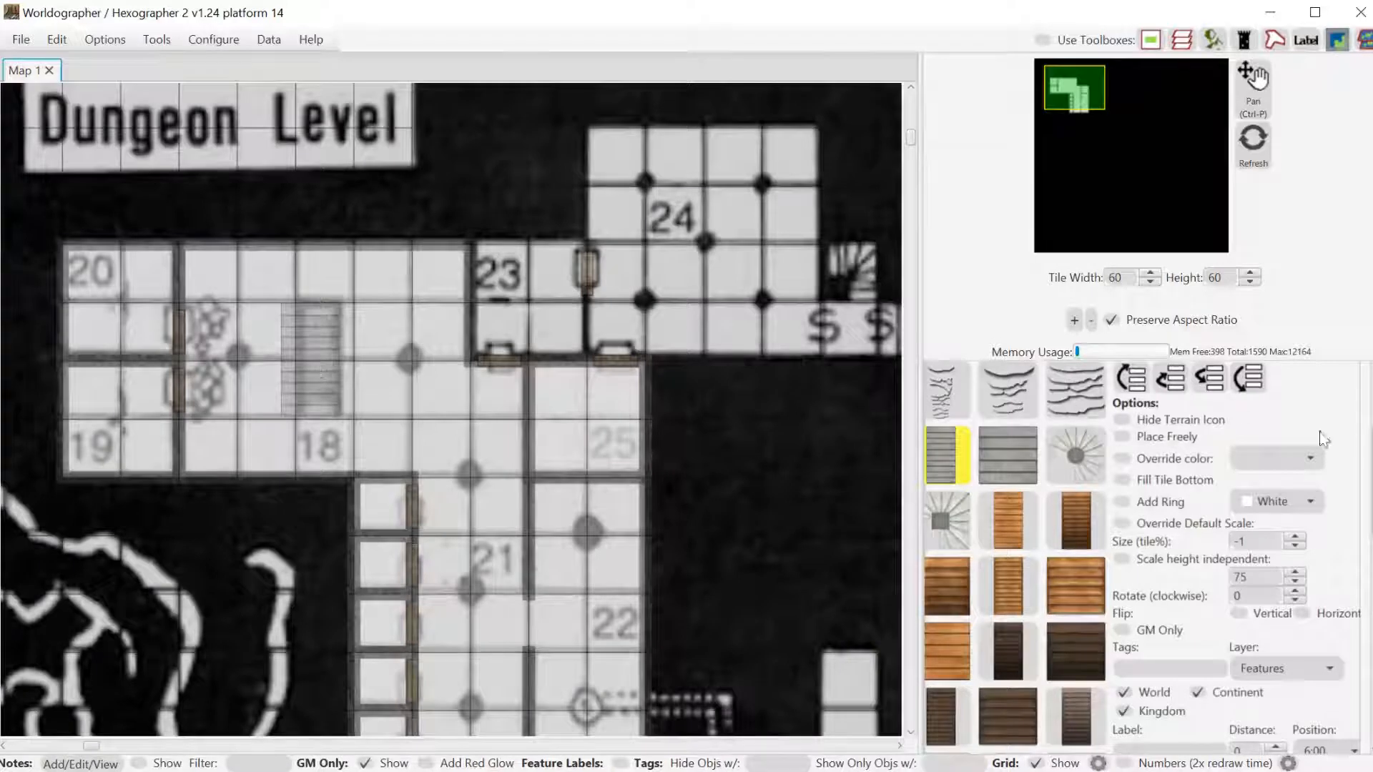
Select the placed stairs in room 18, override their default scale and set the size to 80% of a tile.
{"action": "left_click_drag", "start_coordinate": [1369, 462], "coordinate": [1371, 409]}
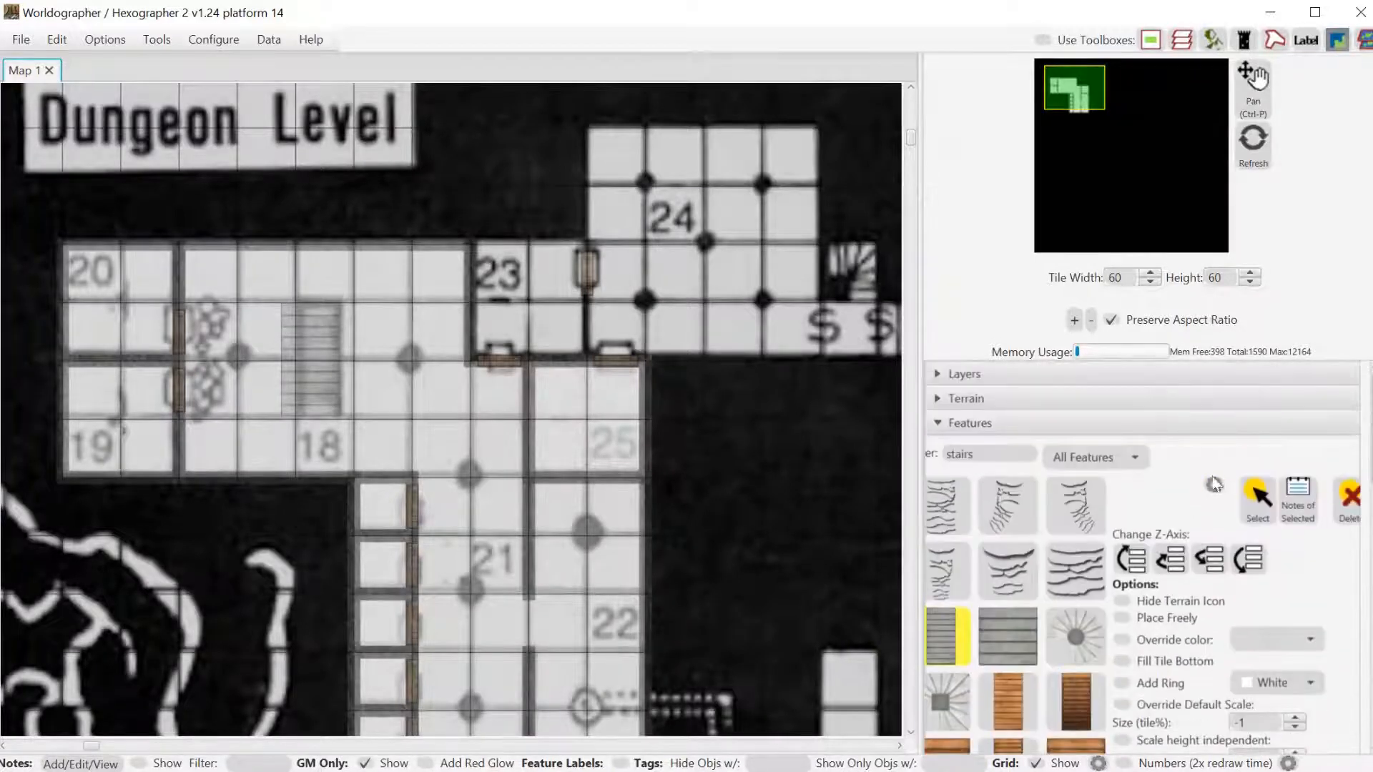
{"action": "left_click", "coordinate": [1258, 501]}
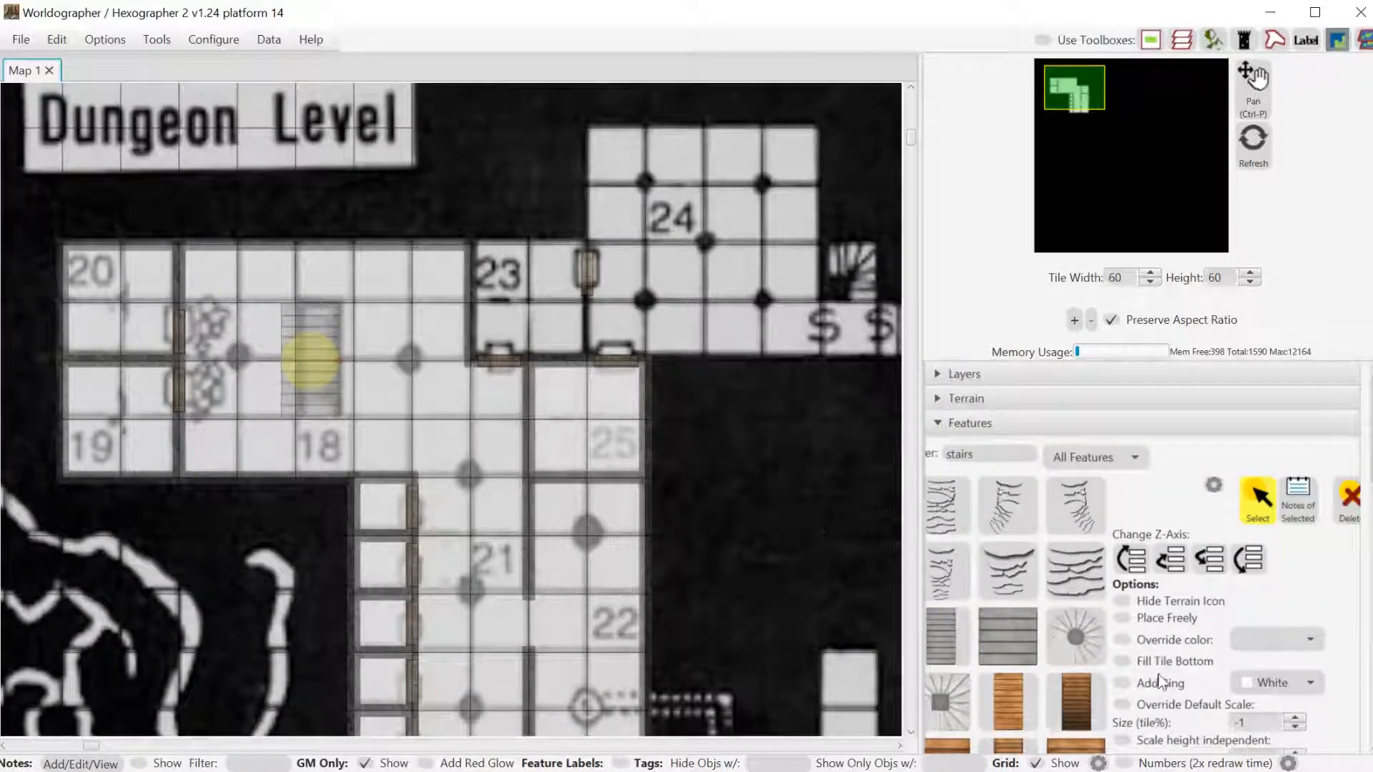
{"action": "left_click_drag", "start_coordinate": [1370, 458], "coordinate": [1370, 492]}
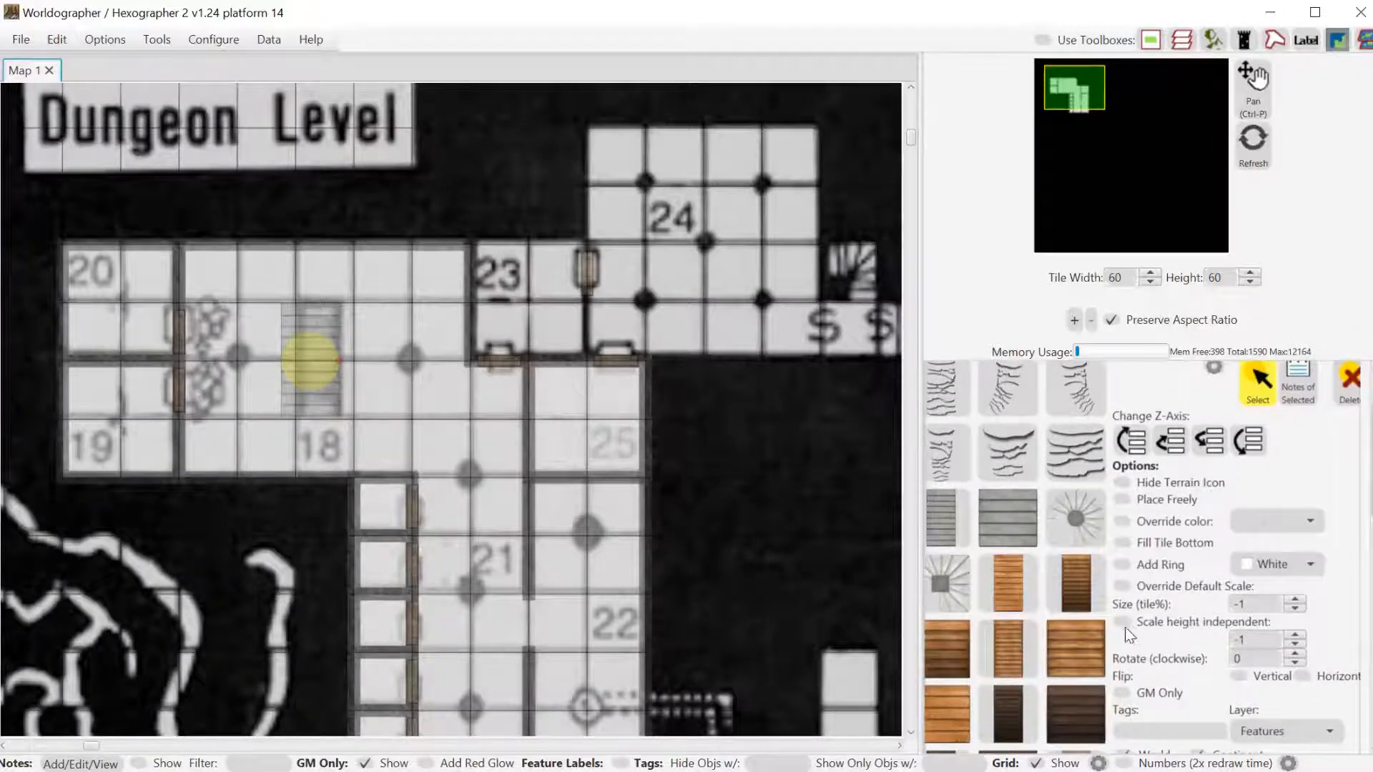
{"action": "left_click", "coordinate": [1122, 586]}
{"action": "double_click", "coordinate": [1240, 604]}
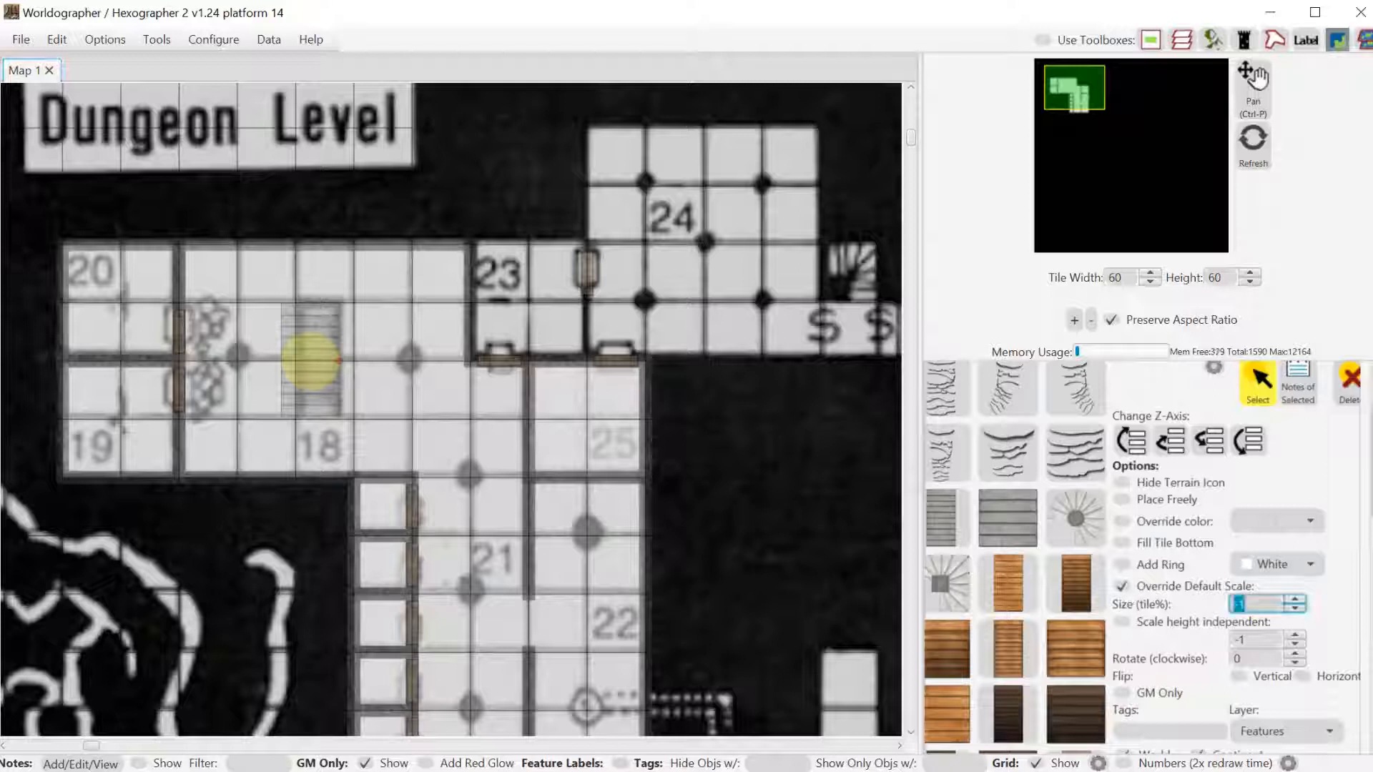
{"action": "type", "text": "80"}
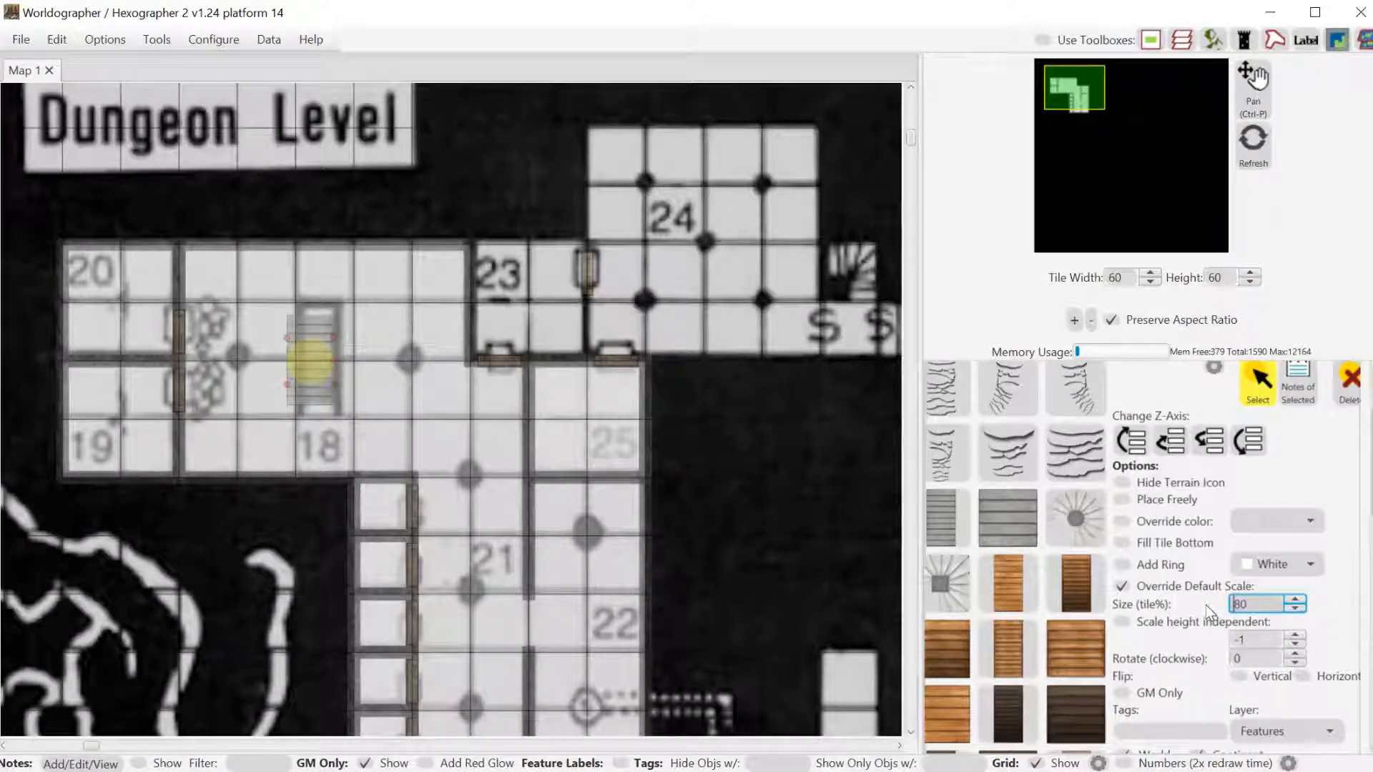
Enable independent height scaling for the selected stairs and set their height scale to 200.
{"action": "left_click", "coordinate": [1122, 622]}
{"action": "left_click", "coordinate": [1255, 639]}
{"action": "left_click_drag", "start_coordinate": [1248, 639], "coordinate": [1213, 647]}
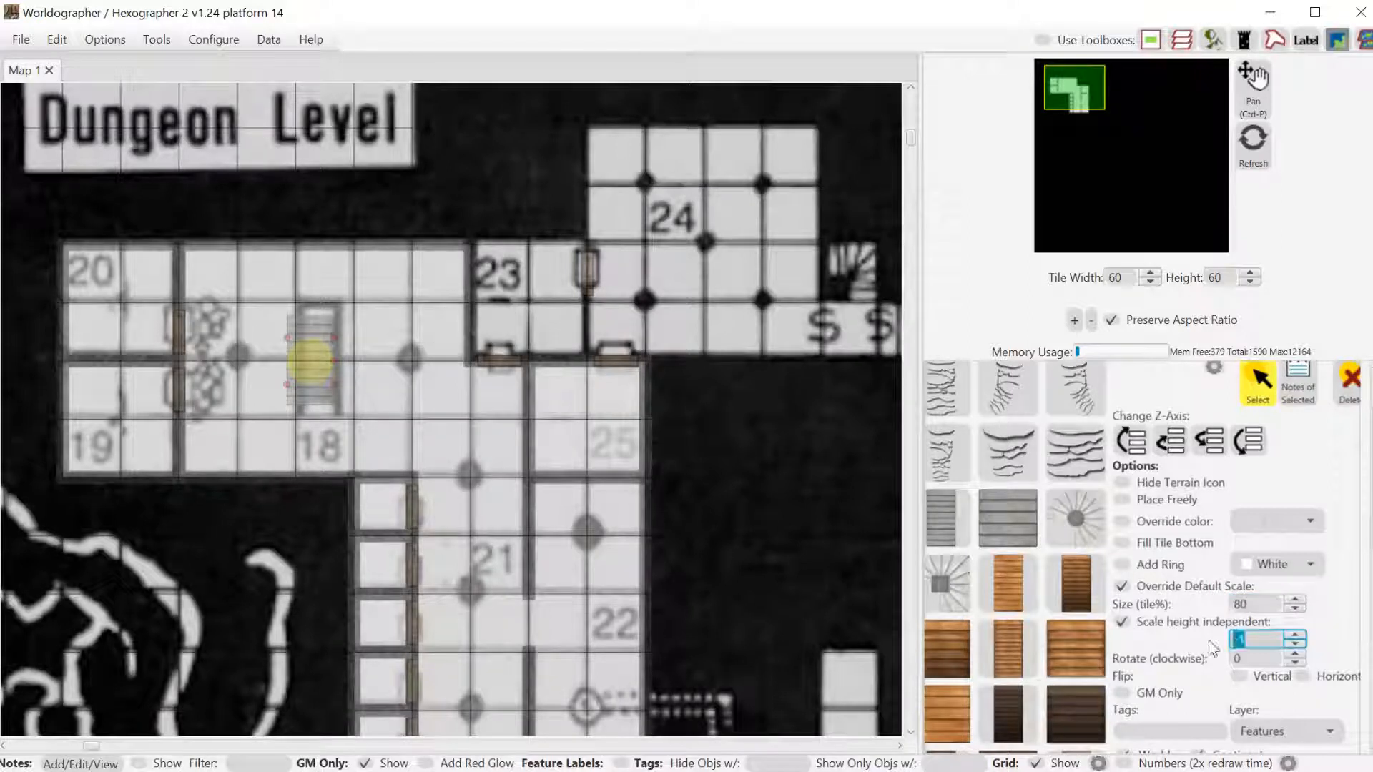
{"action": "type", "text": "200"}
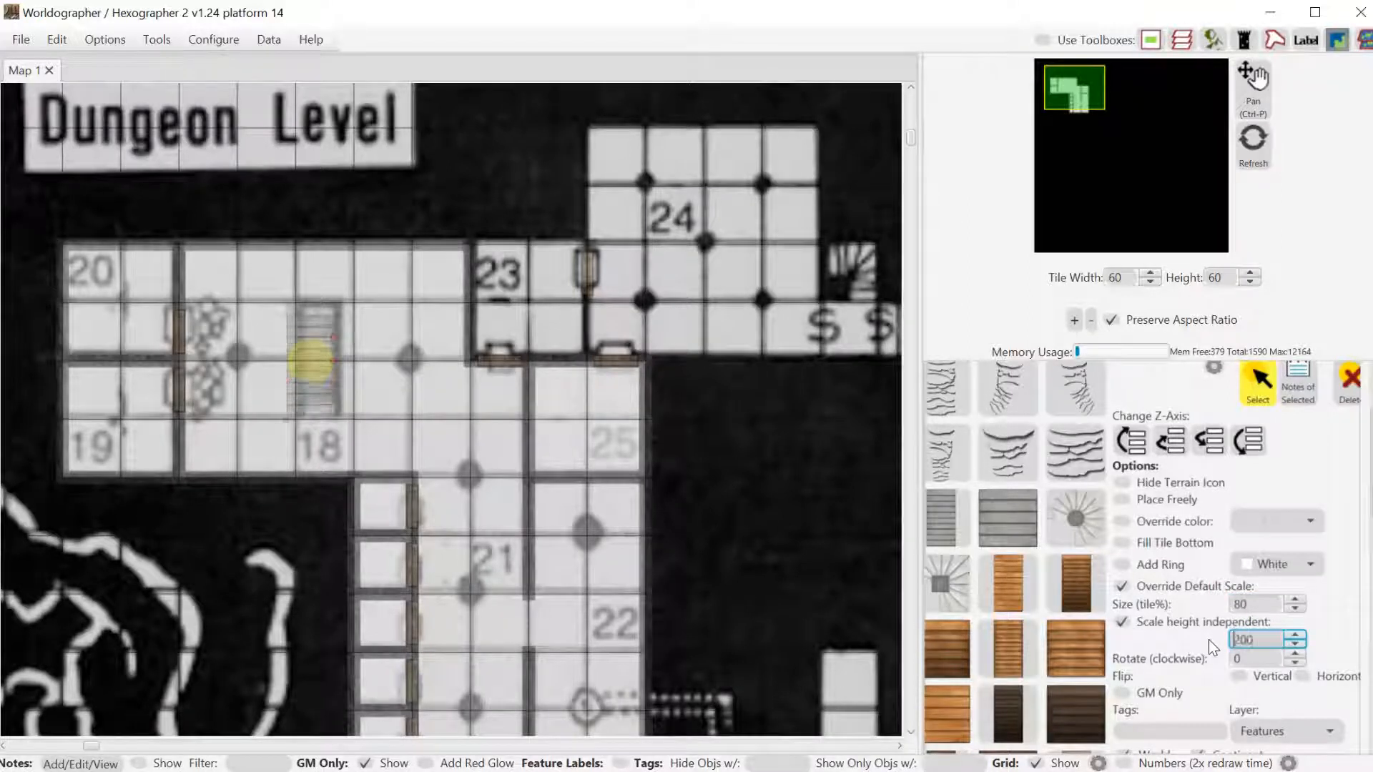
{"action": "key", "text": "Return"}
Set the height scale of the selected stairs in room 18 to 190.
{"action": "left_click_drag", "start_coordinate": [1251, 640], "coordinate": [1222, 646]}
{"action": "type", "text": "190"}
{"action": "key", "text": "Return"}
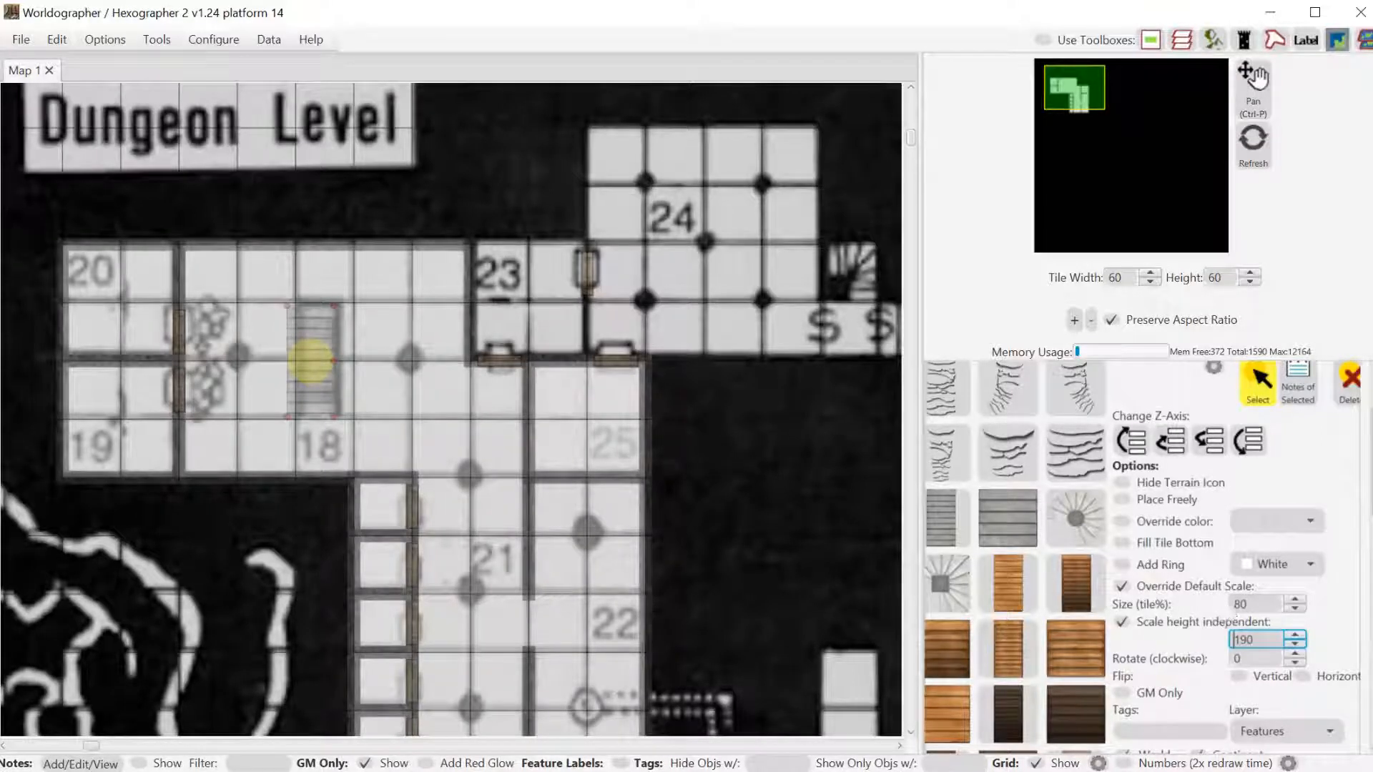
Set the size of the selected stairs to 70% of a tile.
{"action": "left_click", "coordinate": [1232, 605]}
{"action": "double_click", "coordinate": [1233, 604]}
{"action": "type", "text": "70"}
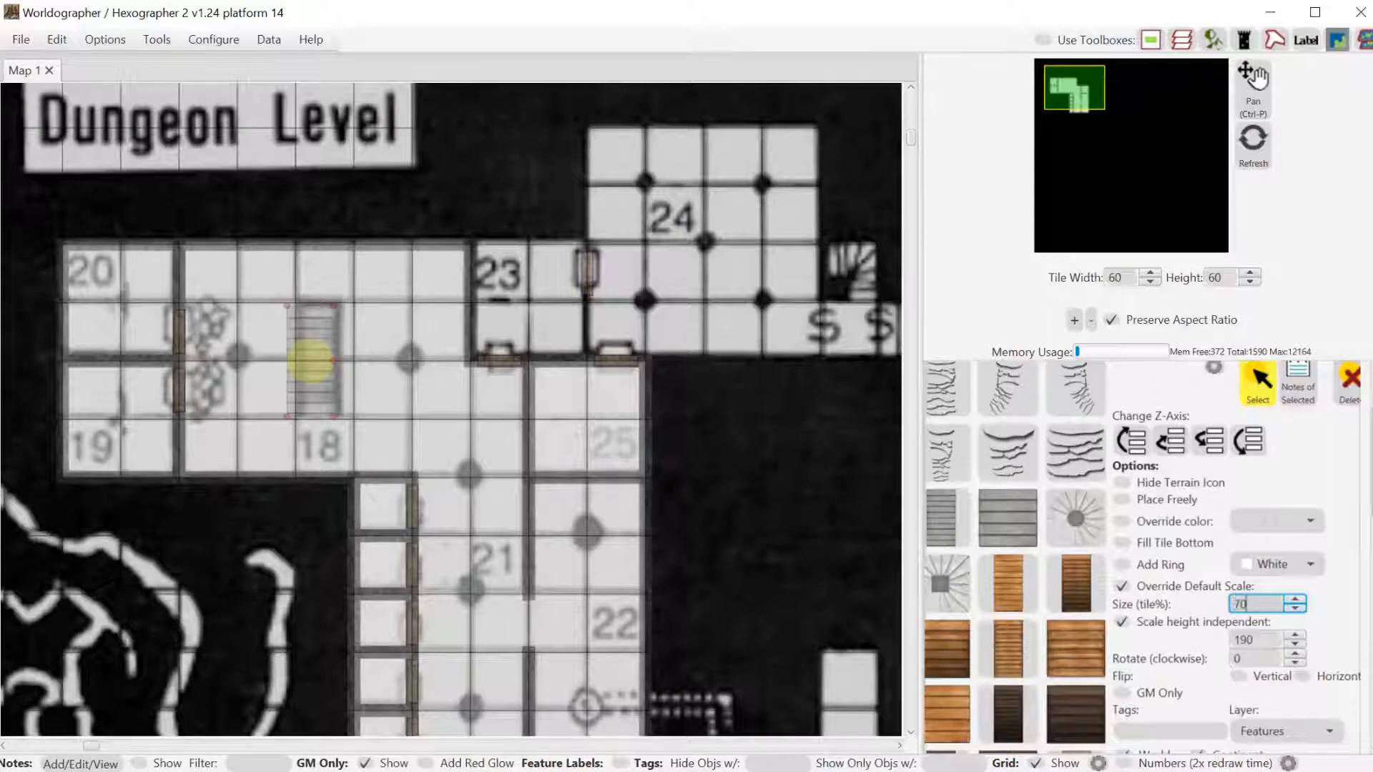
{"action": "key", "text": "Return"}
Use free placement to align the stairs with the staircase mark in room 18 and set their size to 80% of a tile.
{"action": "left_click", "coordinate": [1124, 501]}
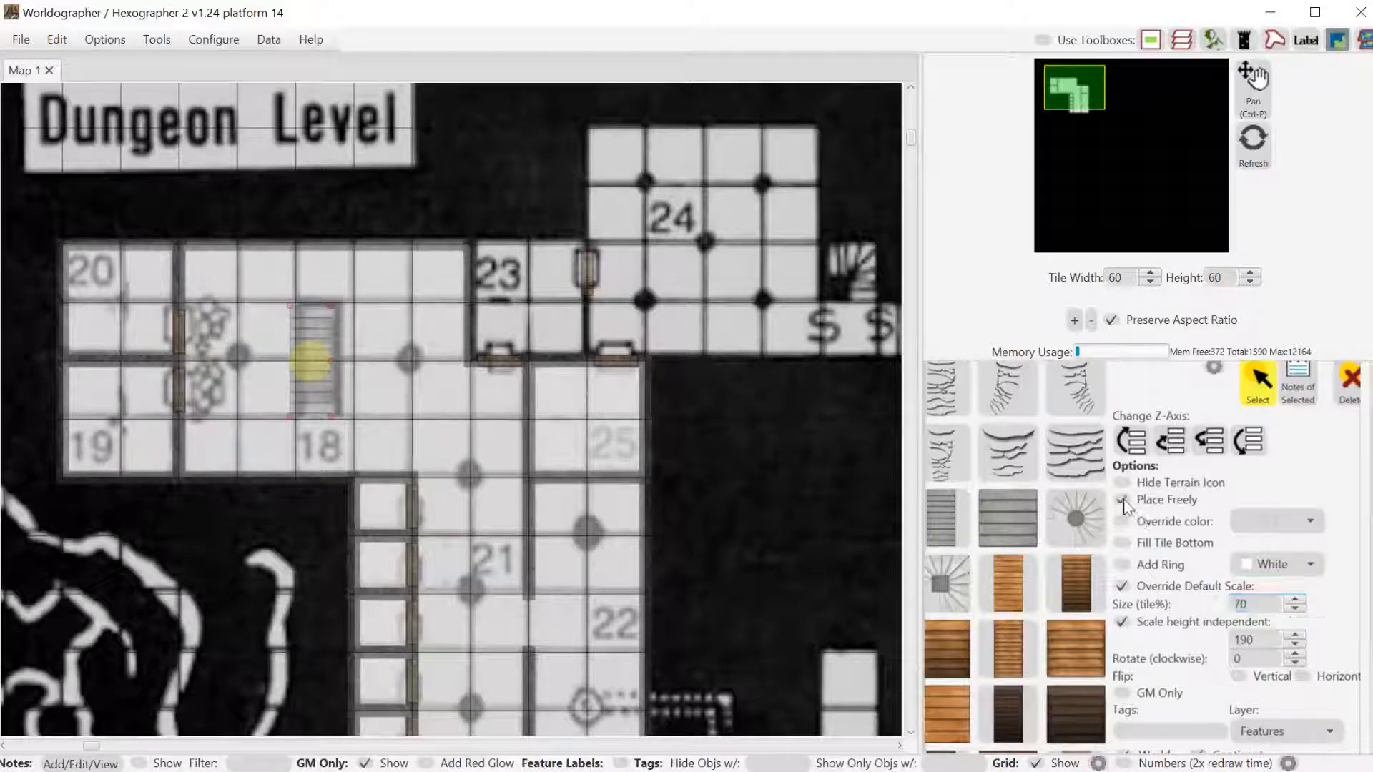
{"action": "left_click_drag", "start_coordinate": [305, 363], "coordinate": [326, 360]}
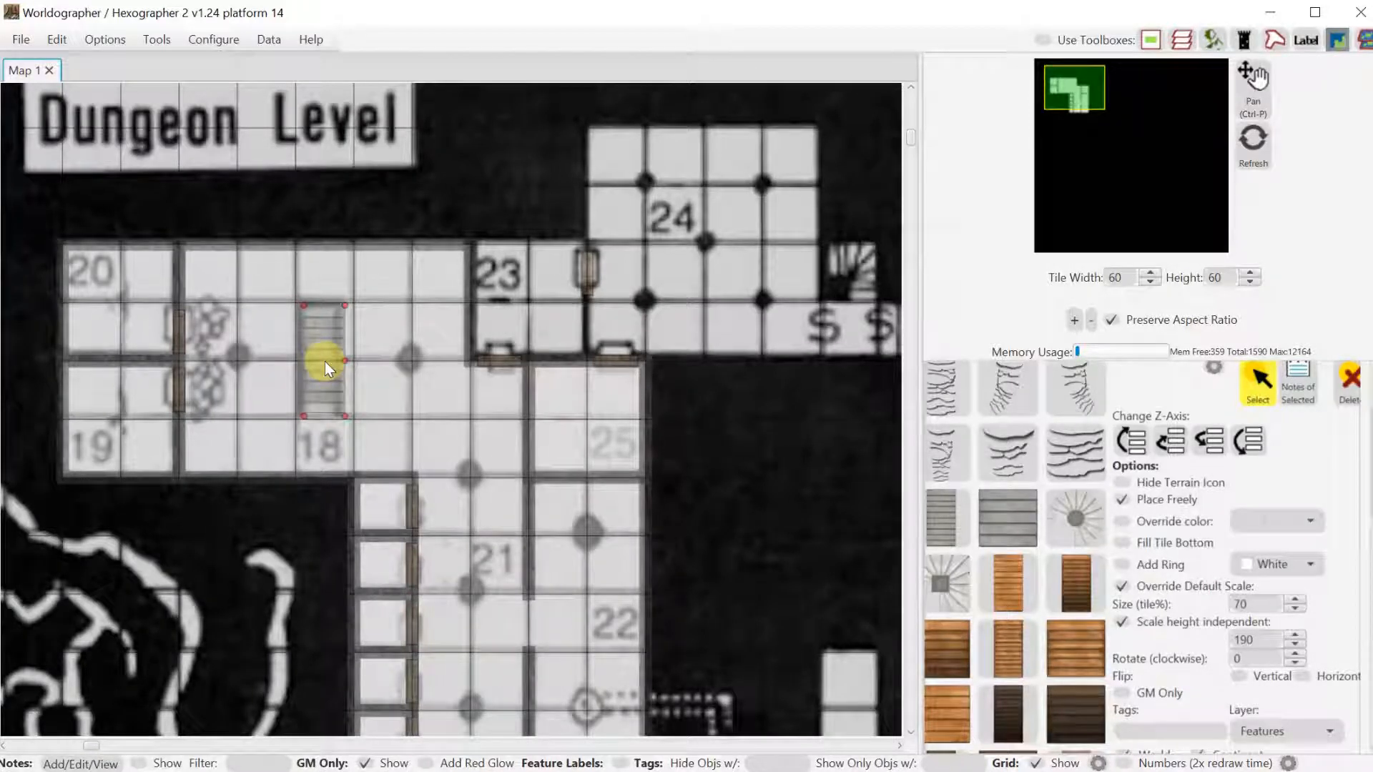
{"action": "left_click_drag", "start_coordinate": [1259, 604], "coordinate": [1221, 608]}
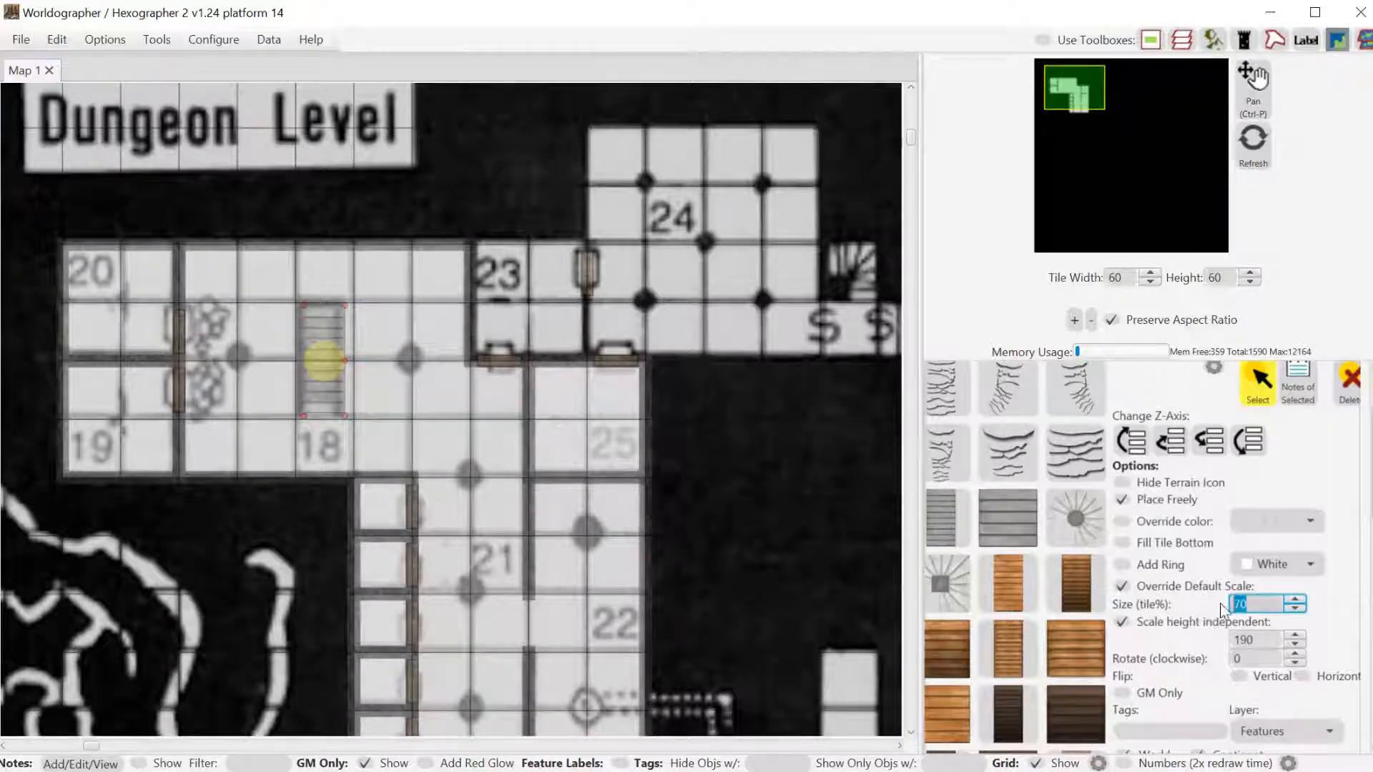
{"action": "type", "text": "80"}
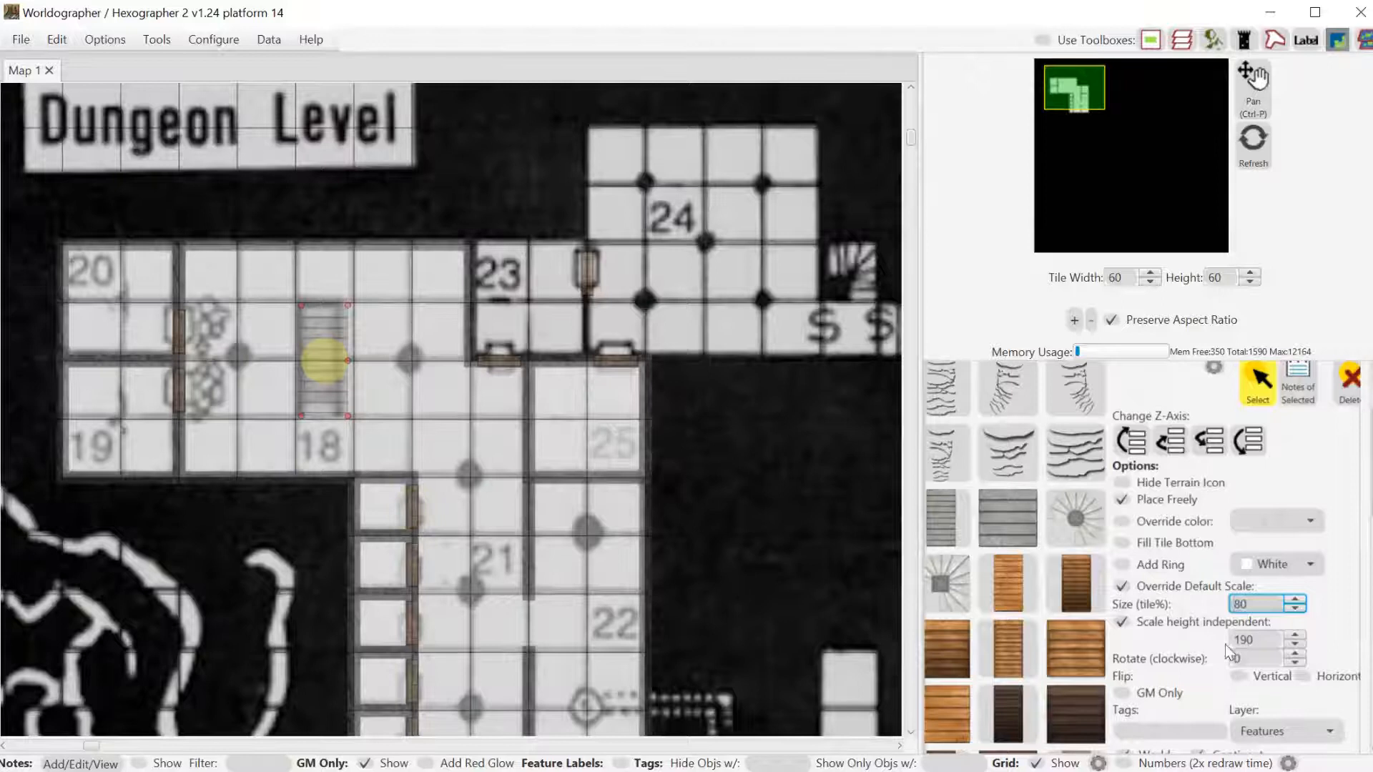
{"action": "left_click", "coordinate": [1122, 500]}
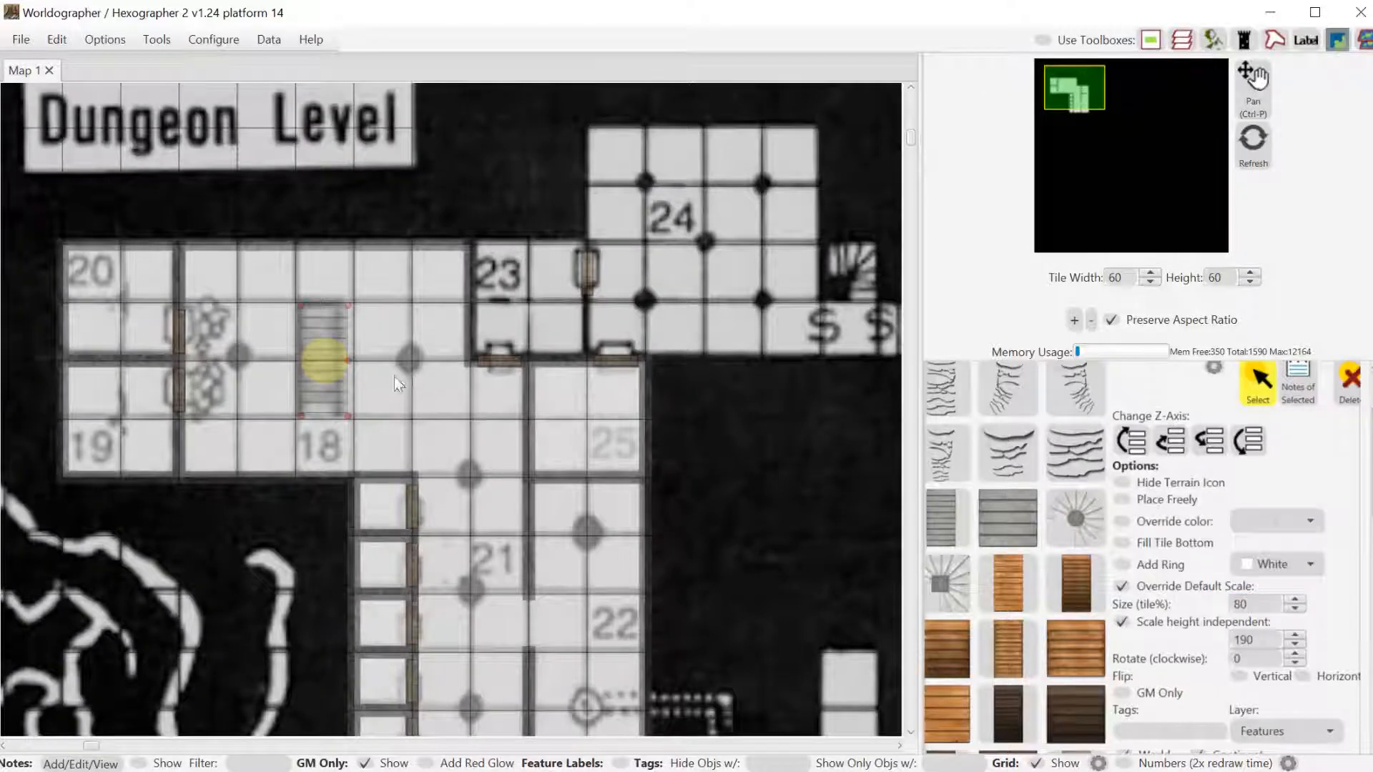
{"action": "left_click_drag", "start_coordinate": [321, 356], "coordinate": [324, 358]}
Draw a grid-snapped wall line with the Rock Dark texture around three sides of the stairs, leaving the lower end open.
{"action": "scroll", "coordinate": [1339, 508], "scroll_direction": "up", "scroll_amount": 3}
{"action": "left_click", "coordinate": [999, 433]}
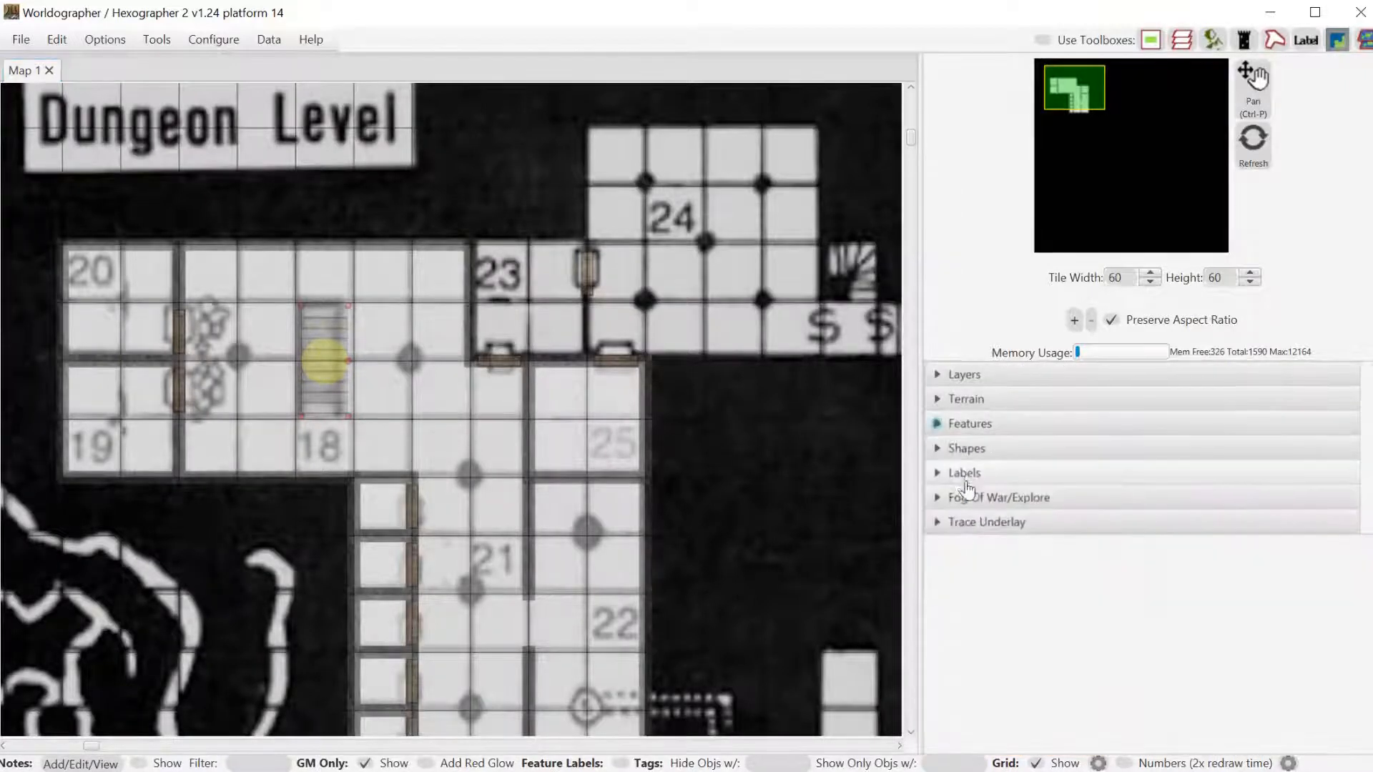
{"action": "left_click", "coordinate": [967, 448]}
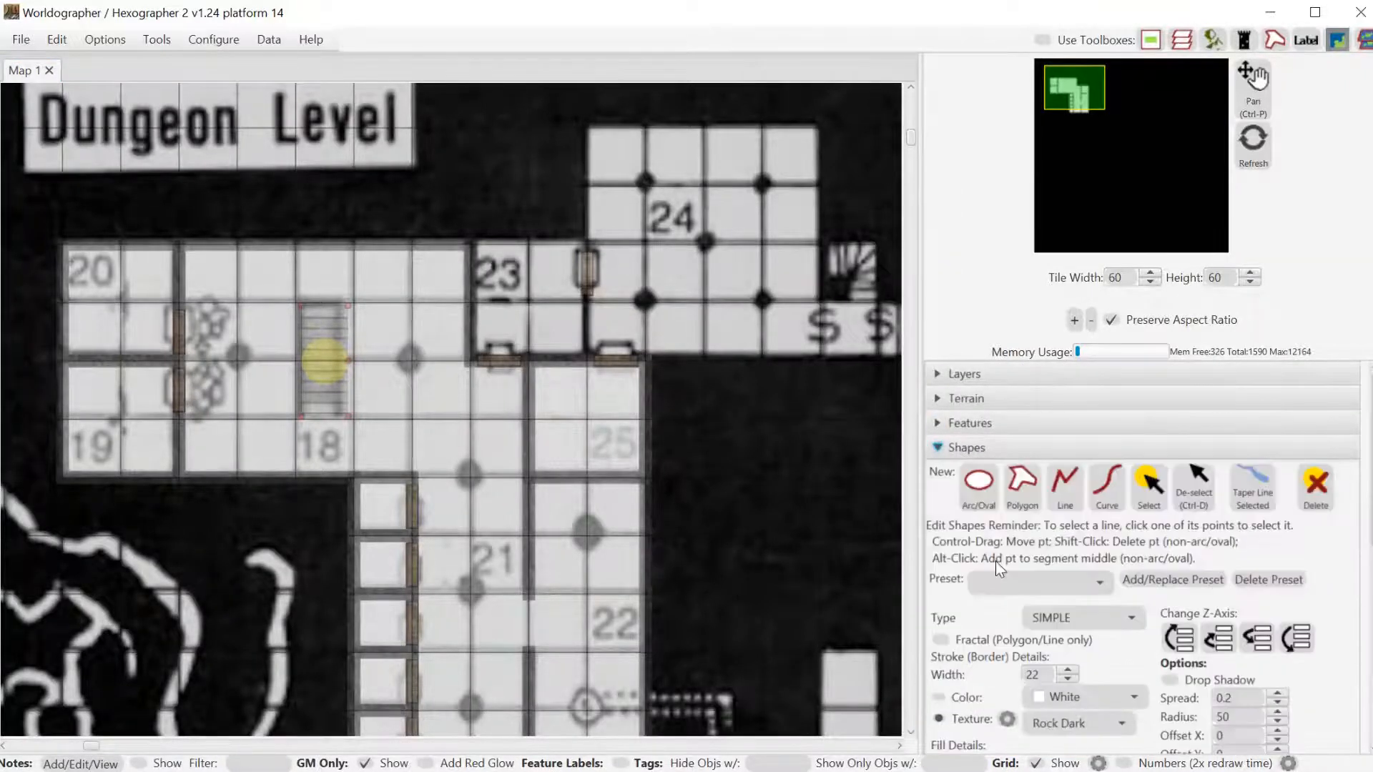
{"action": "left_click", "coordinate": [1065, 486]}
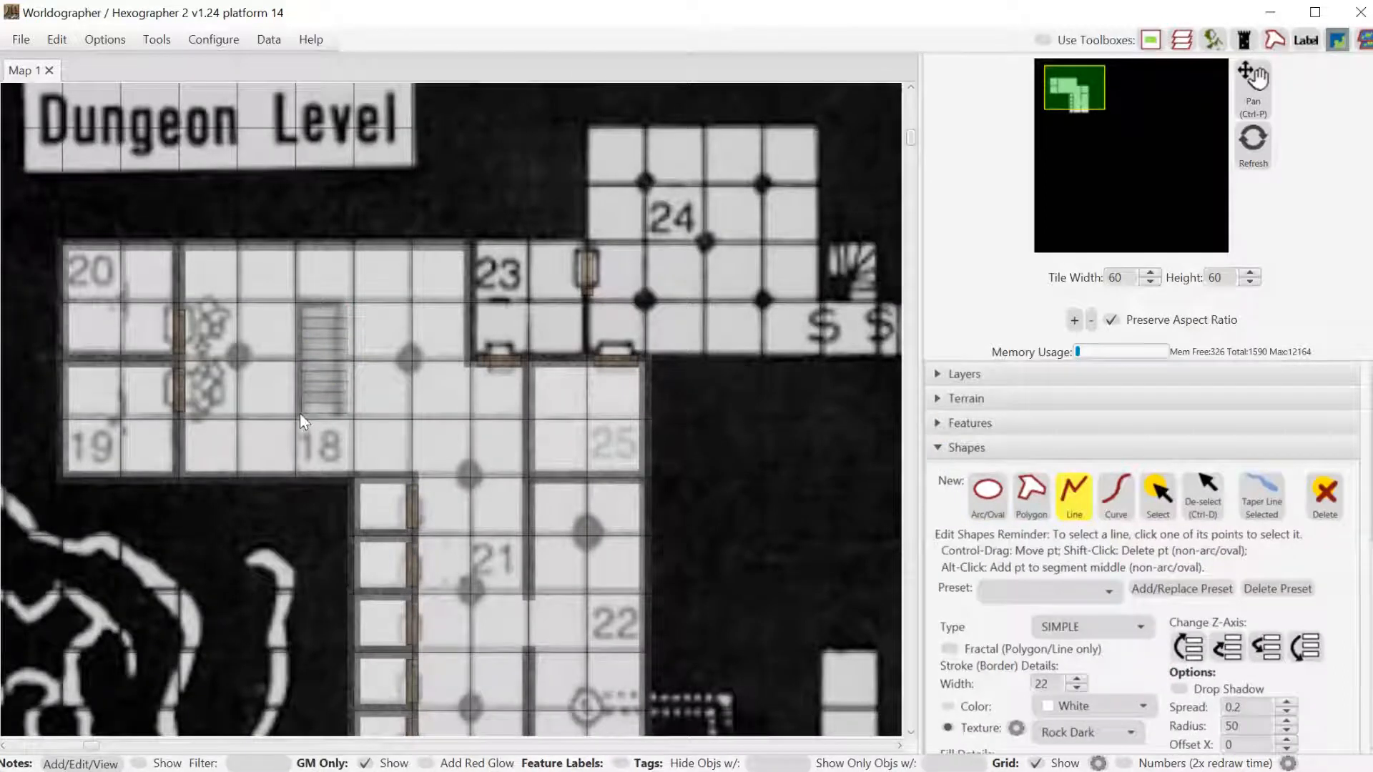
{"action": "left_click", "coordinate": [298, 301]}
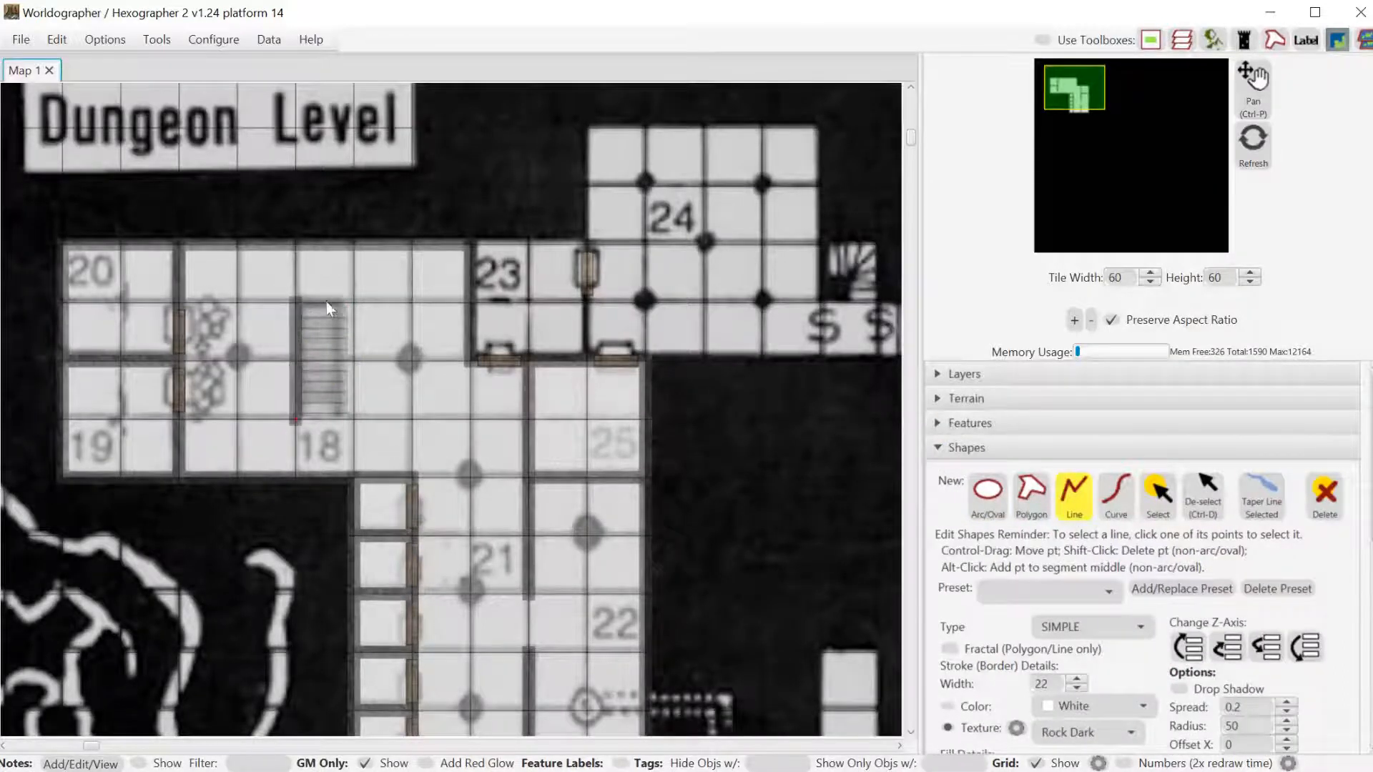
{"action": "left_click", "coordinate": [354, 303]}
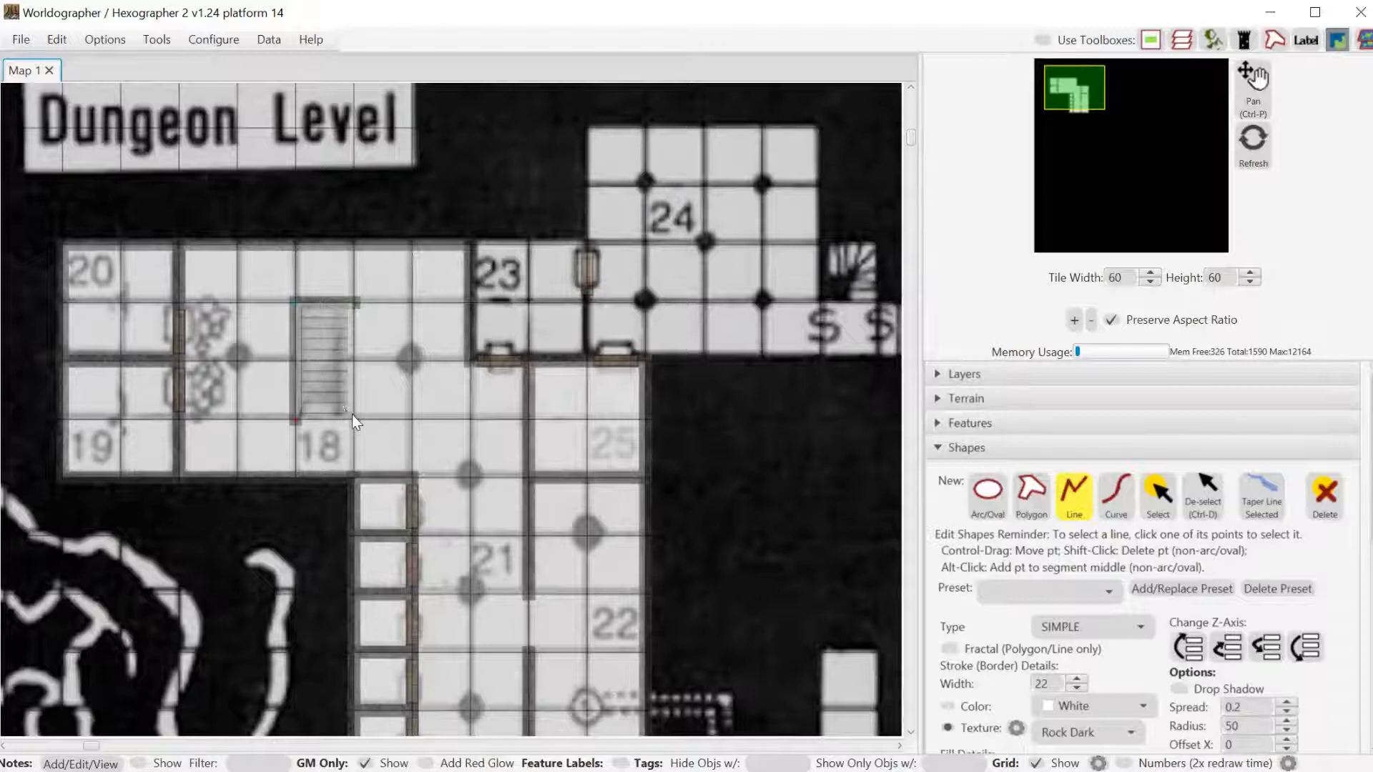
{"action": "left_click", "coordinate": [352, 414]}
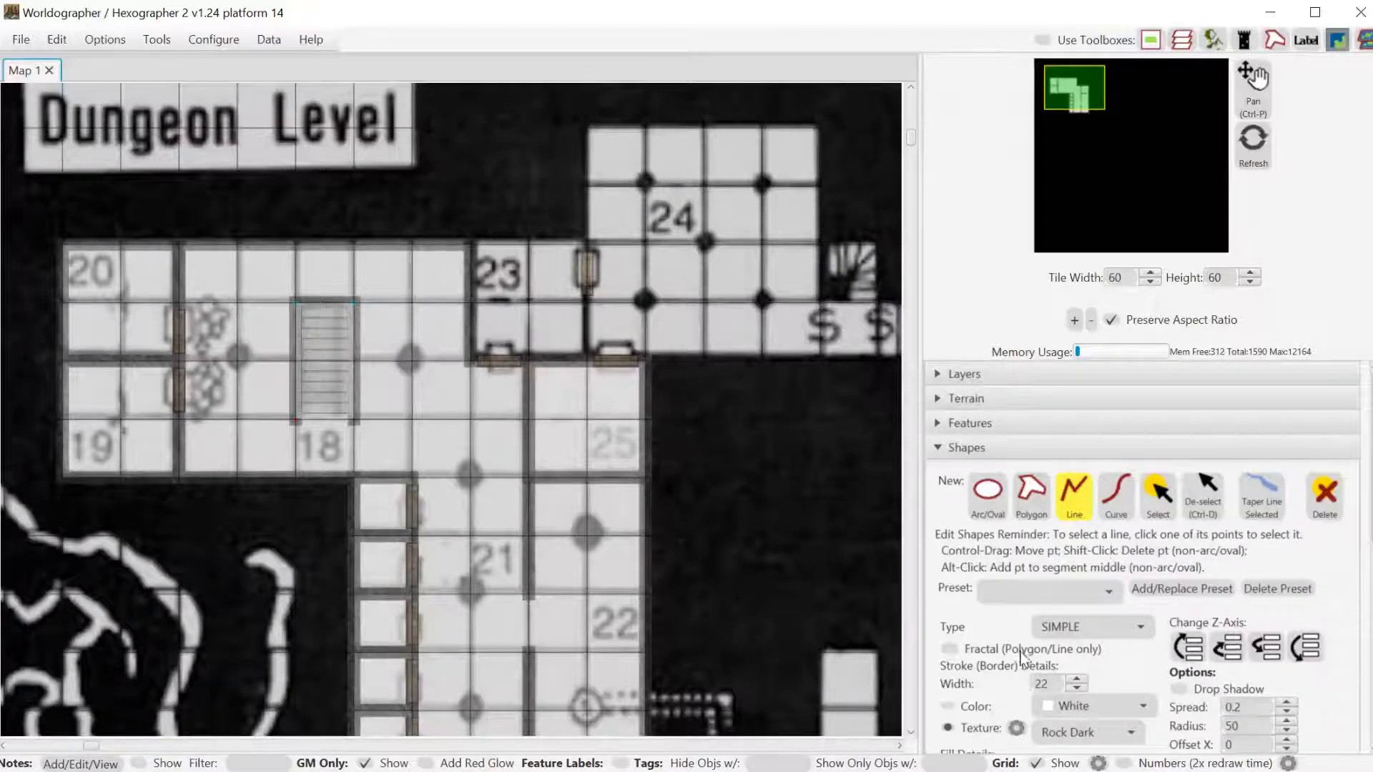
Switch the shape fill to No Fill for the wall line around the stairs.
{"action": "scroll", "coordinate": [1008, 643], "scroll_direction": "down", "scroll_amount": 3}
{"action": "scroll", "coordinate": [998, 724], "scroll_direction": "down", "scroll_amount": 3}
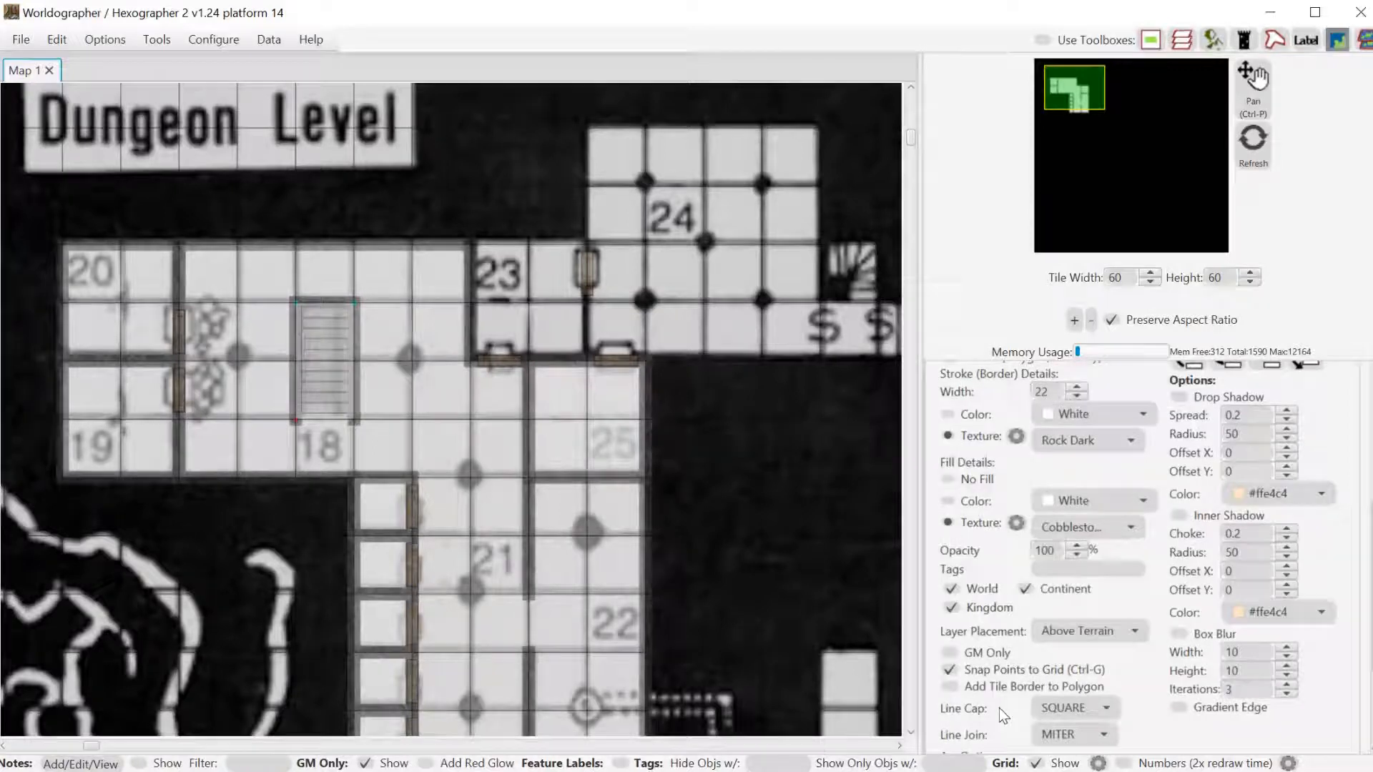
{"action": "left_click", "coordinate": [948, 479]}
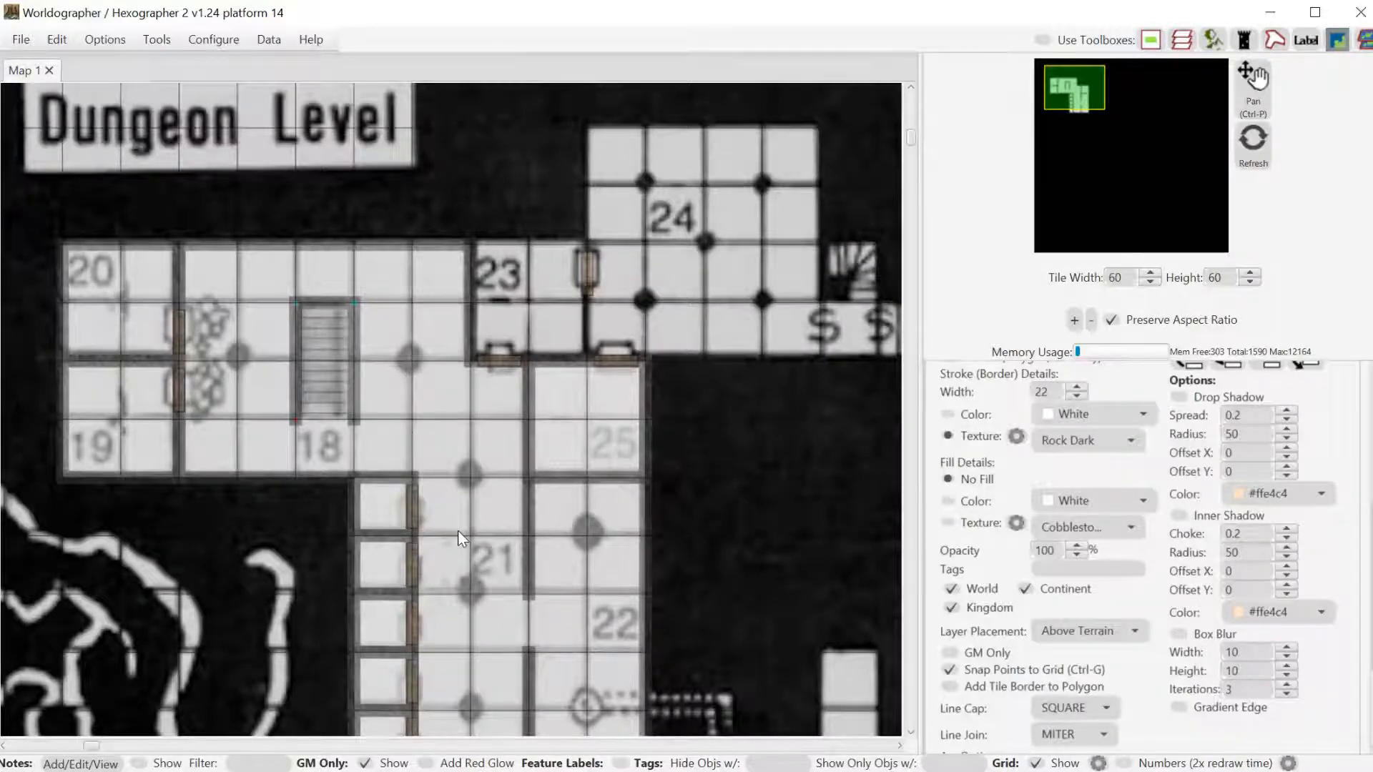
Check the traced map by setting the trace underlay's opacity to 100%, and restore its earlier opacity.
{"action": "scroll", "coordinate": [1128, 720], "scroll_direction": "down", "scroll_amount": 3}
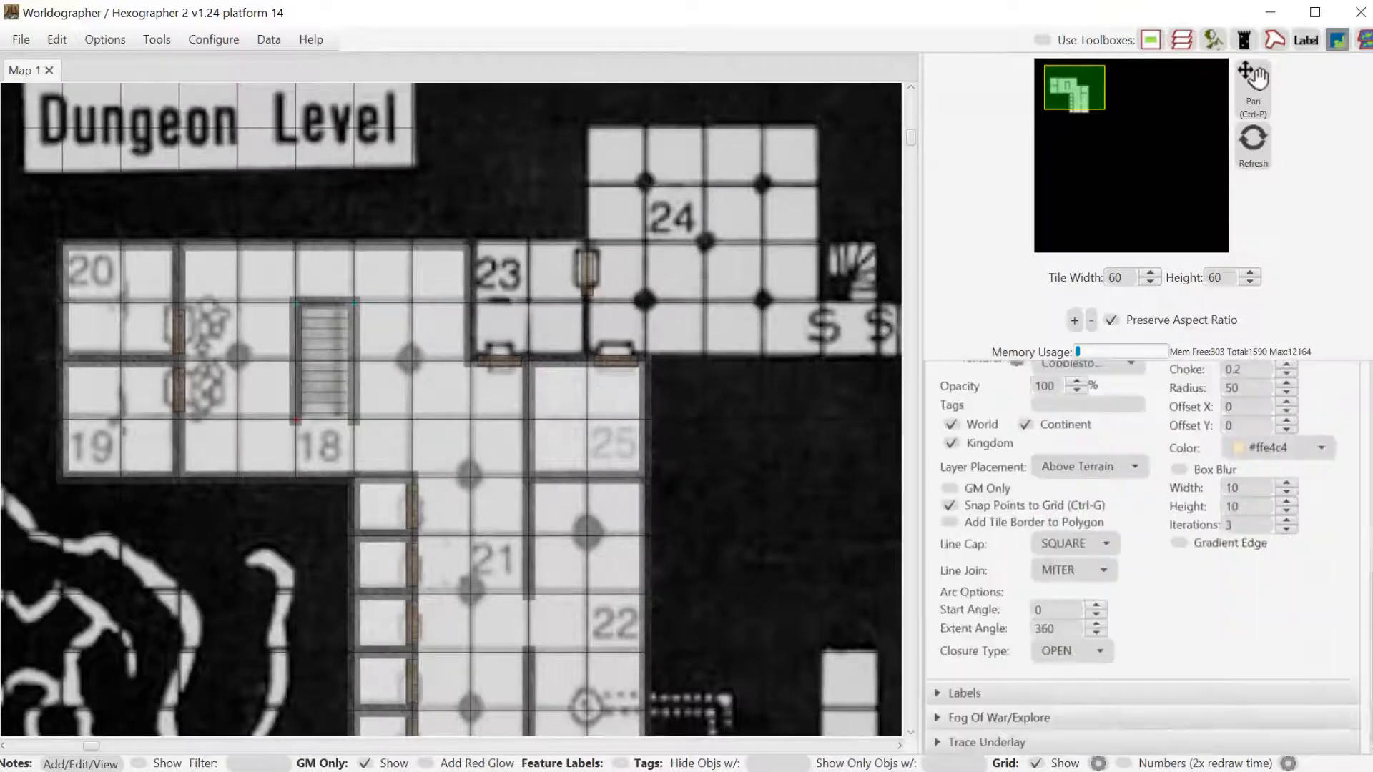
{"action": "left_click", "coordinate": [1112, 742]}
{"action": "double_click", "coordinate": [1276, 548]}
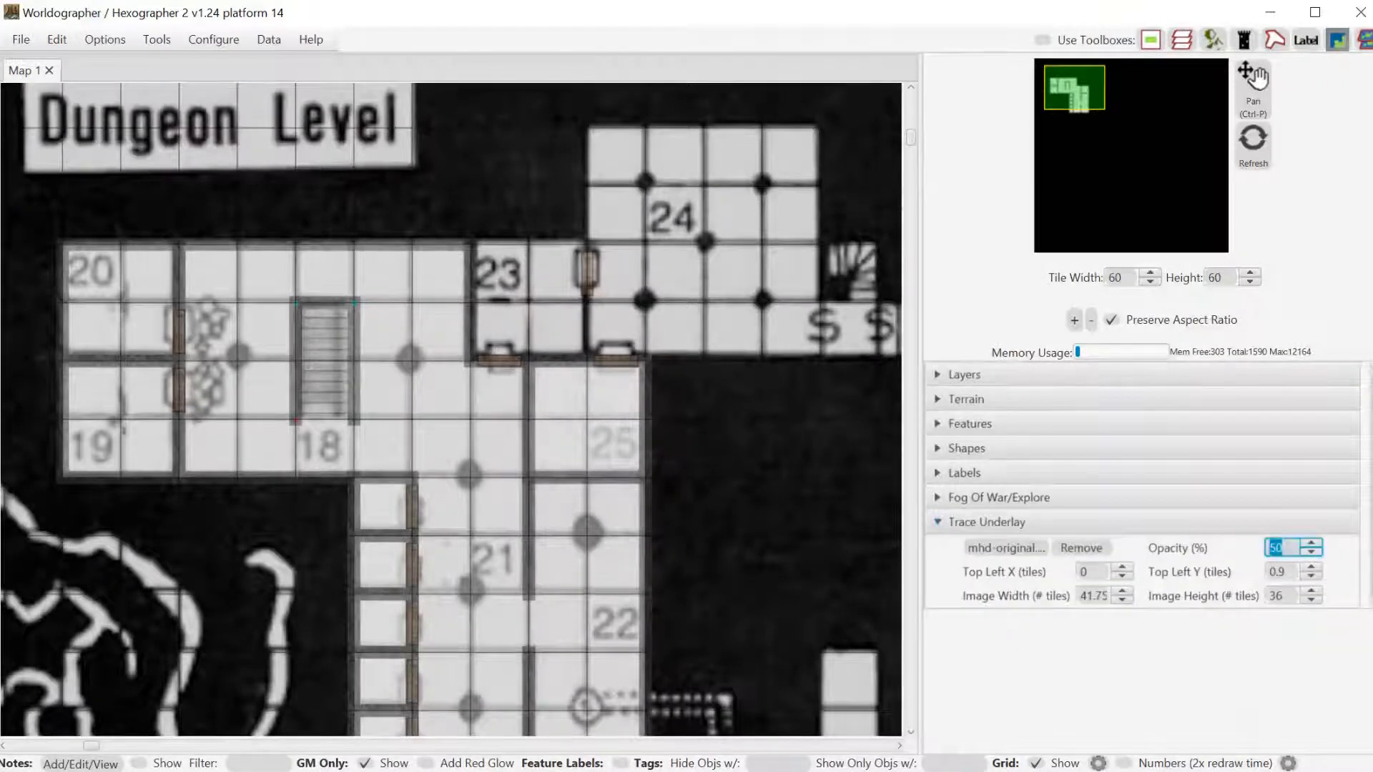
{"action": "type", "text": "100"}
{"action": "key", "text": "Return"}
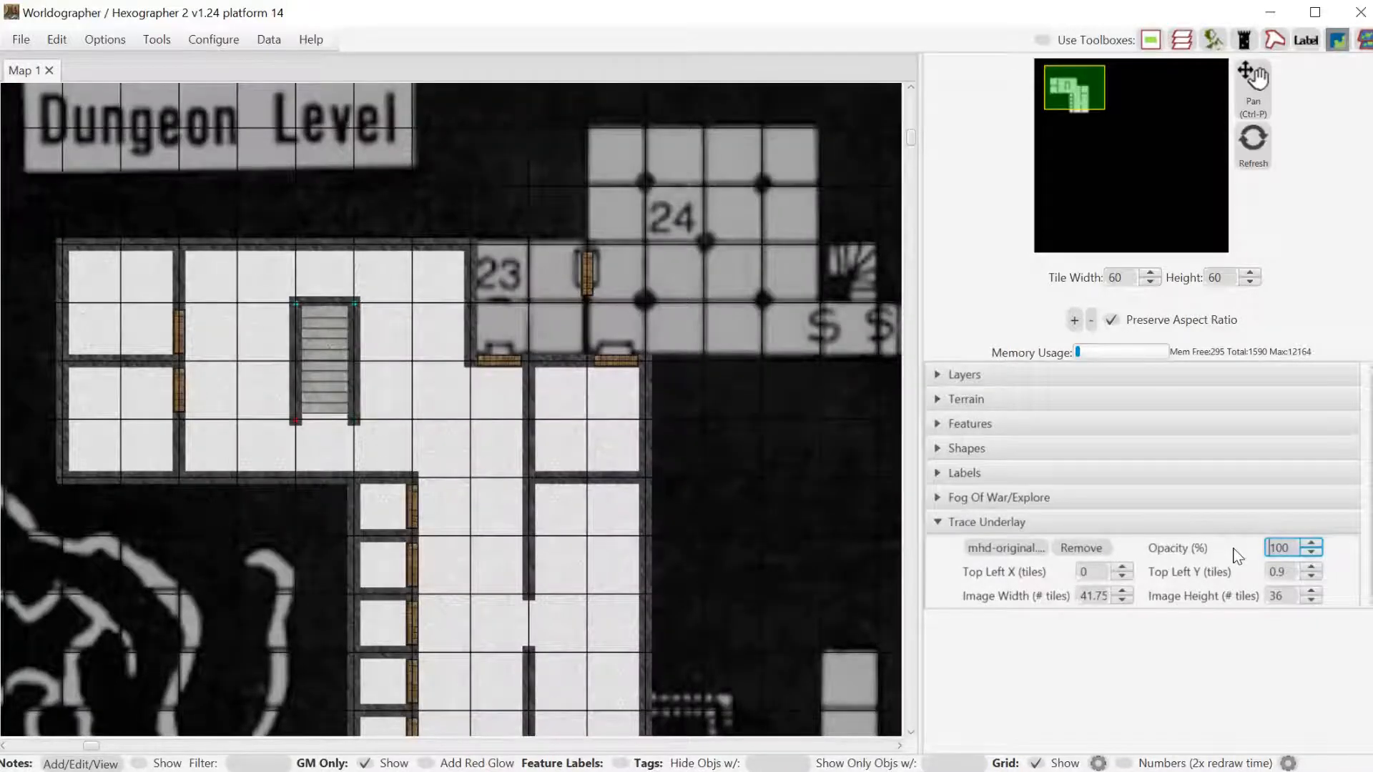
{"action": "left_click_drag", "start_coordinate": [1286, 548], "coordinate": [1254, 555]}
{"action": "key", "text": "Return"}
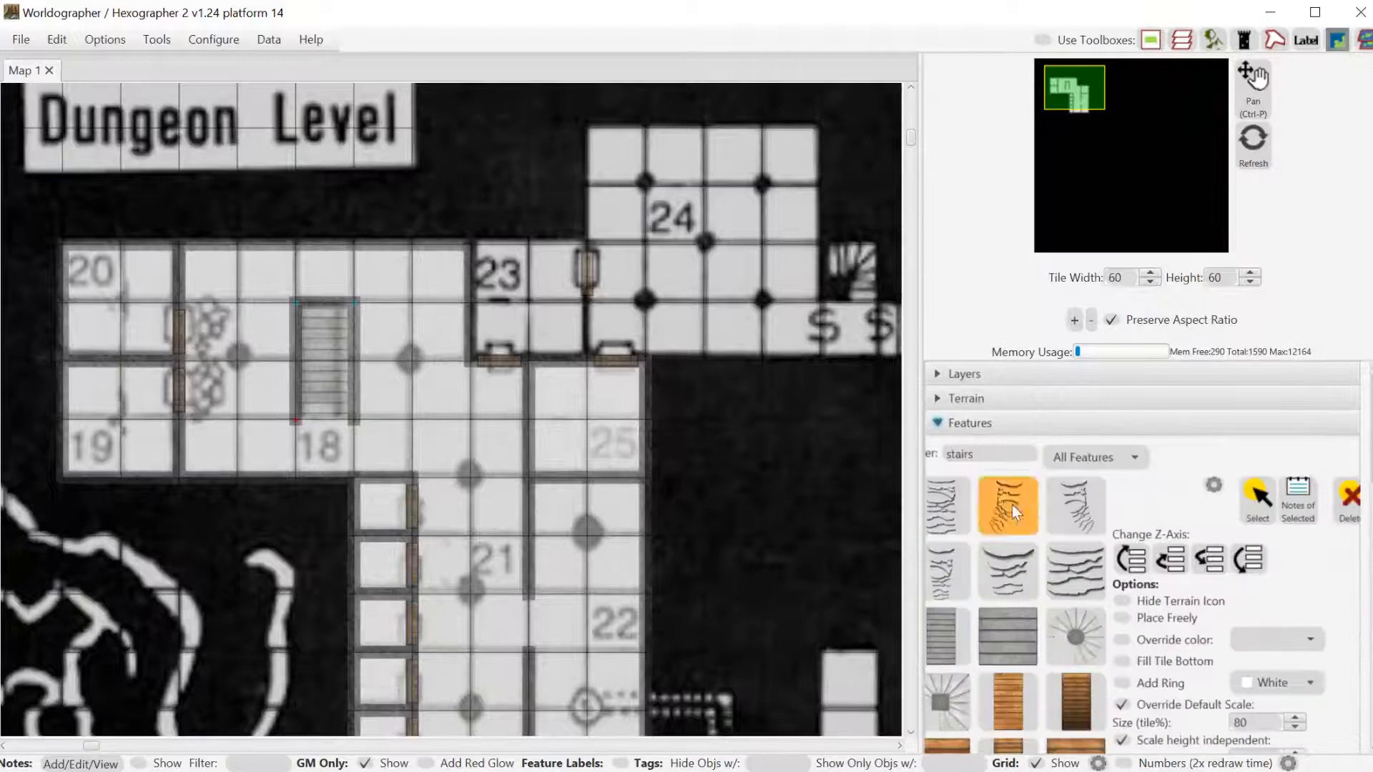
Filter the features by "rubble" and place the small-stone rubble at default scale over the lower rubble mark in room 18.
{"action": "left_click_drag", "start_coordinate": [985, 455], "coordinate": [874, 440]}
{"action": "type", "text": "rubble"}
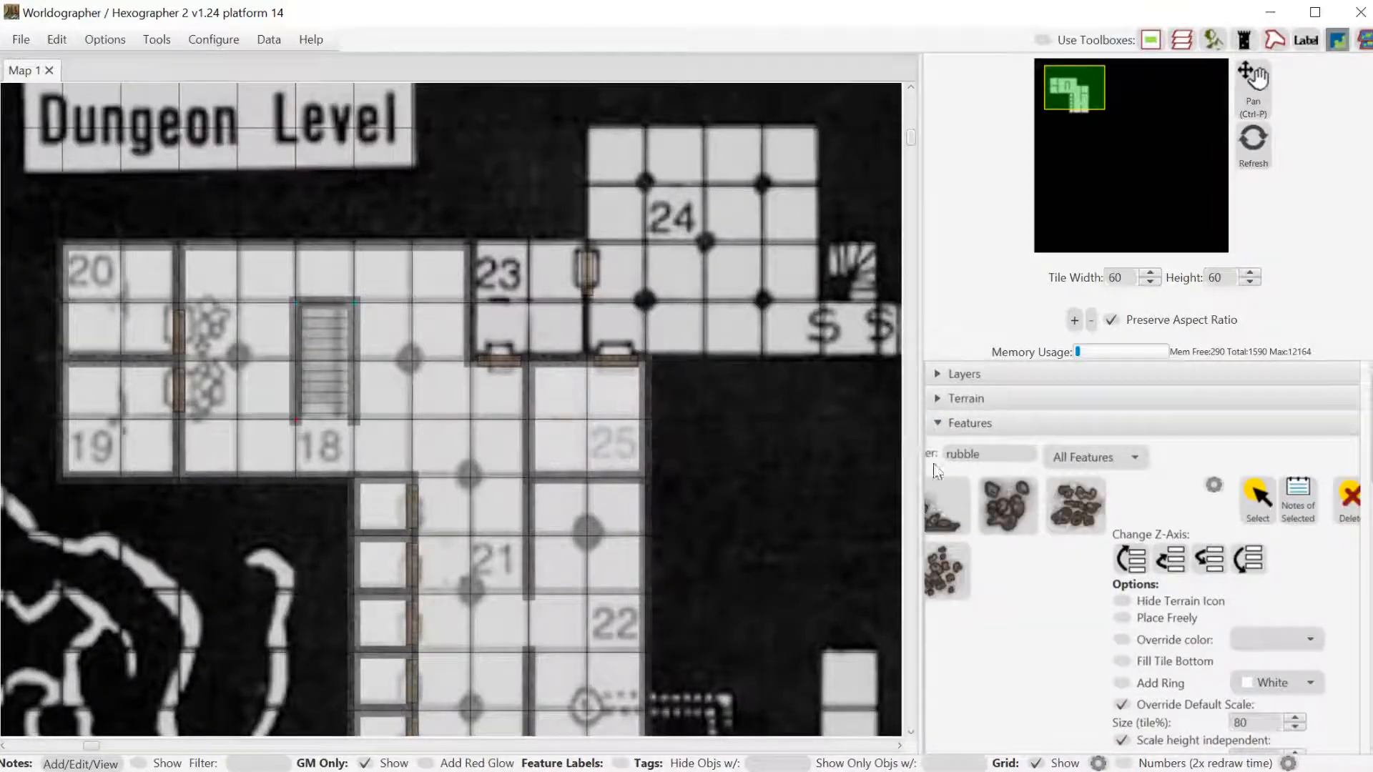
{"action": "left_click", "coordinate": [998, 505]}
{"action": "left_click", "coordinate": [960, 568]}
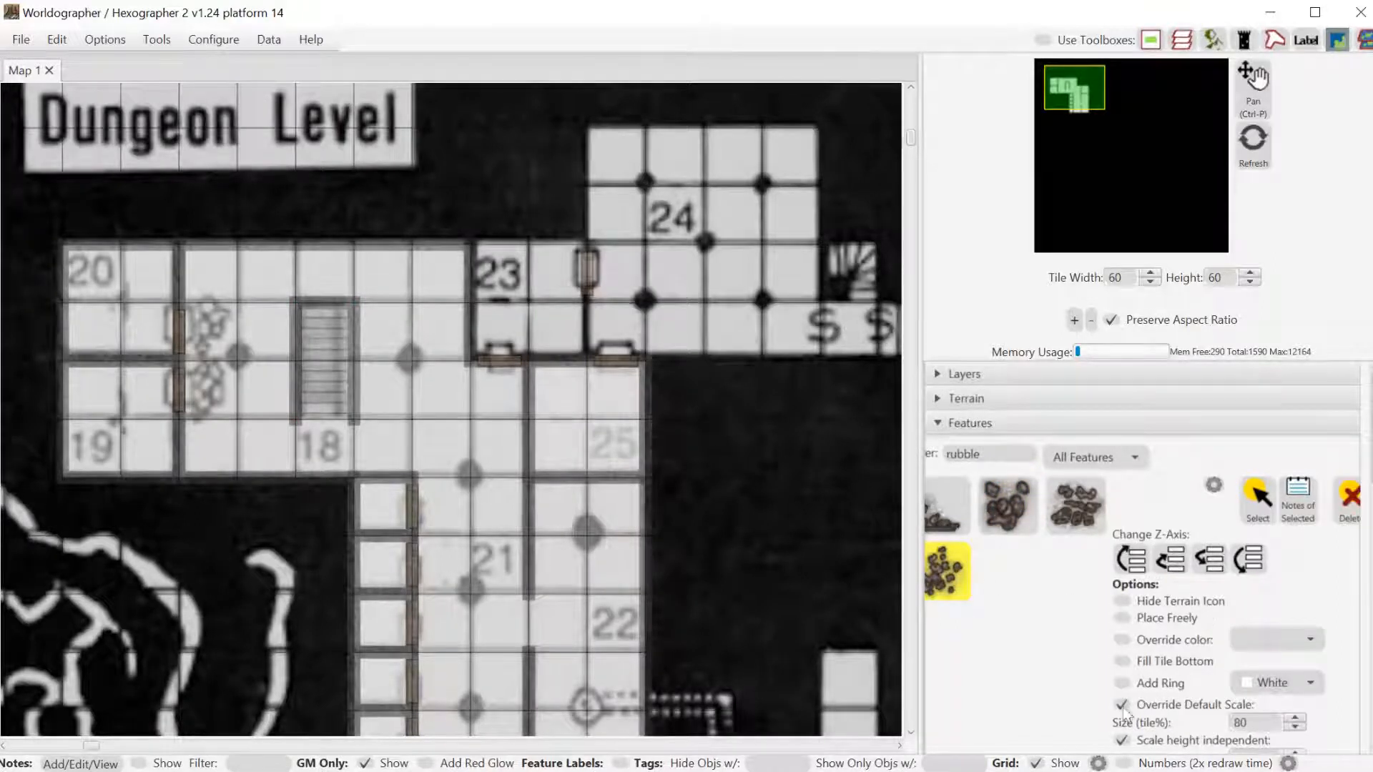
{"action": "left_click", "coordinate": [1121, 740]}
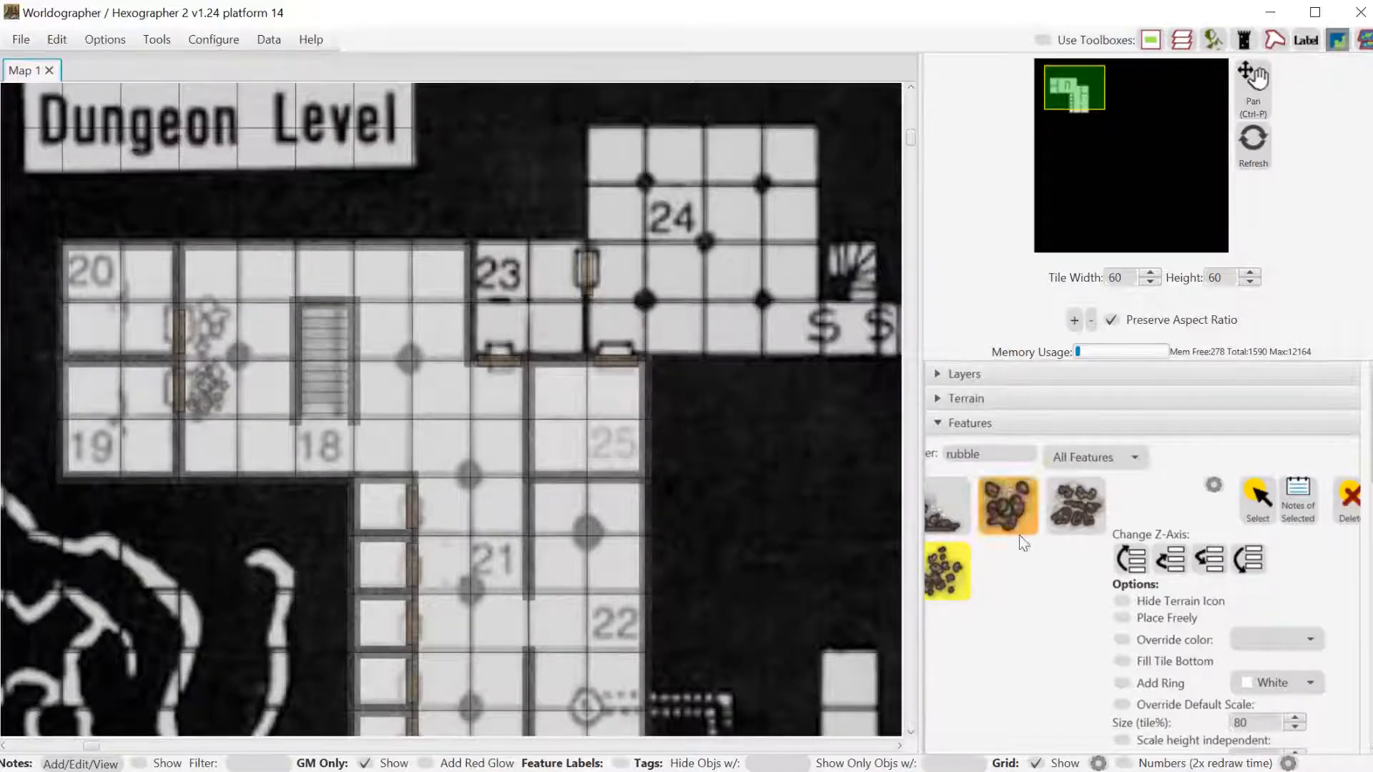
Place the other rubble variants over the upper rubble mark and the gap between the piles, using free placement for the last one.
{"action": "left_click", "coordinate": [1076, 506]}
{"action": "left_click", "coordinate": [207, 316]}
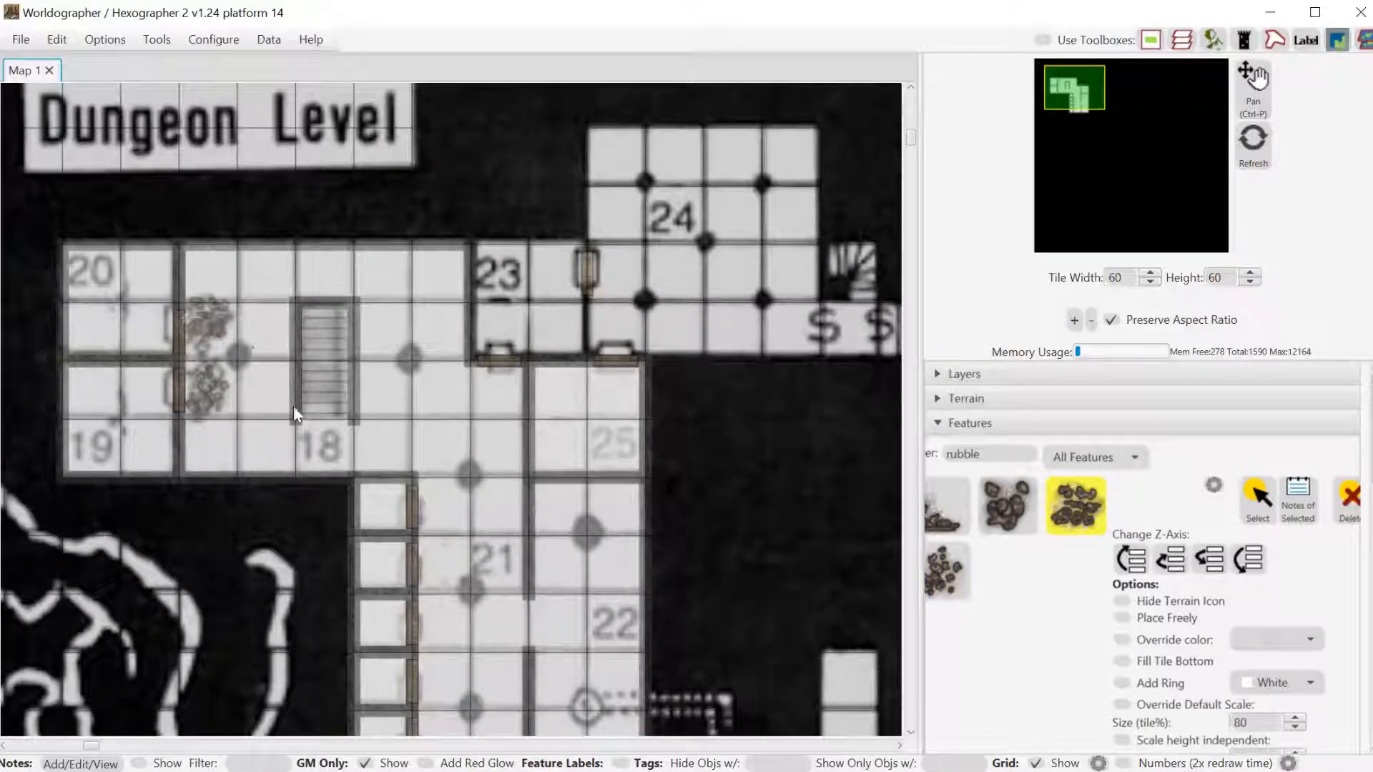
{"action": "left_click", "coordinate": [1007, 505]}
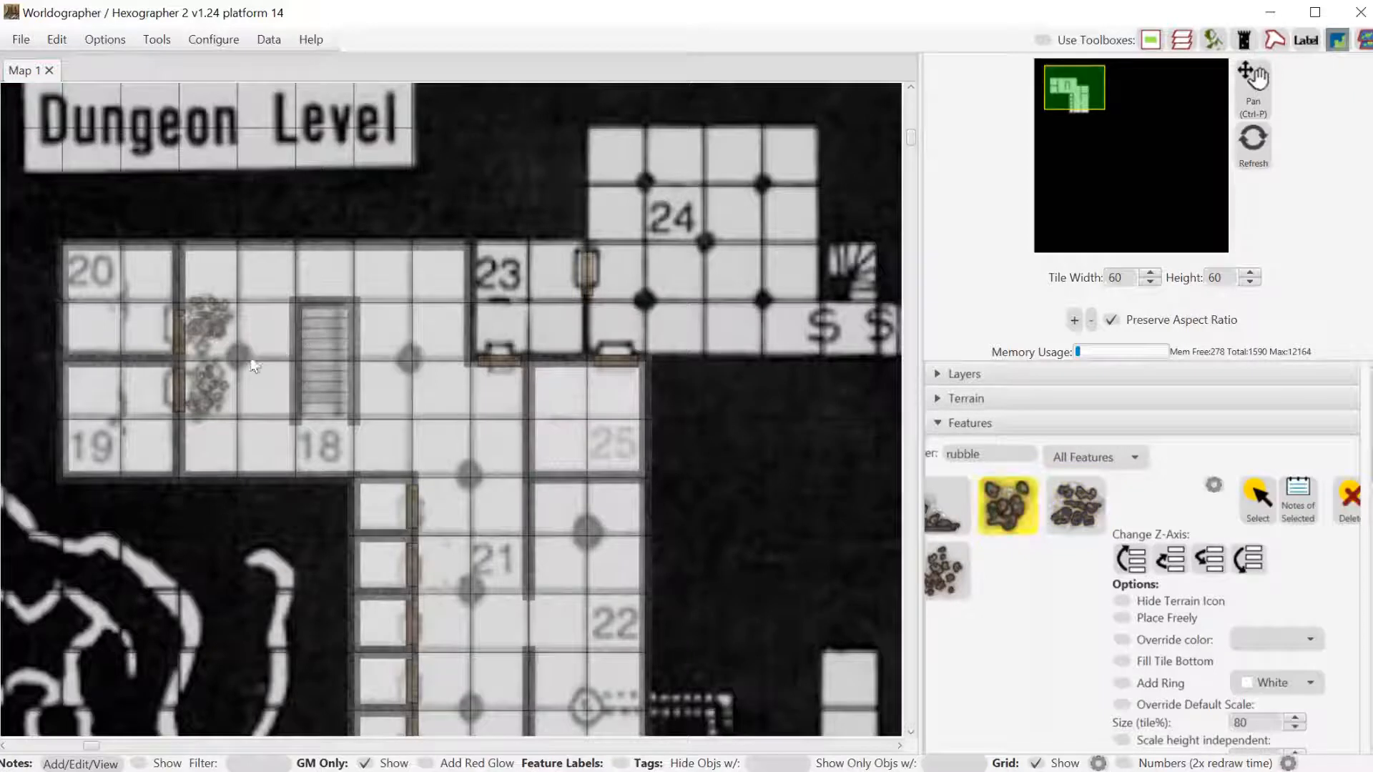
{"action": "left_click", "coordinate": [205, 354]}
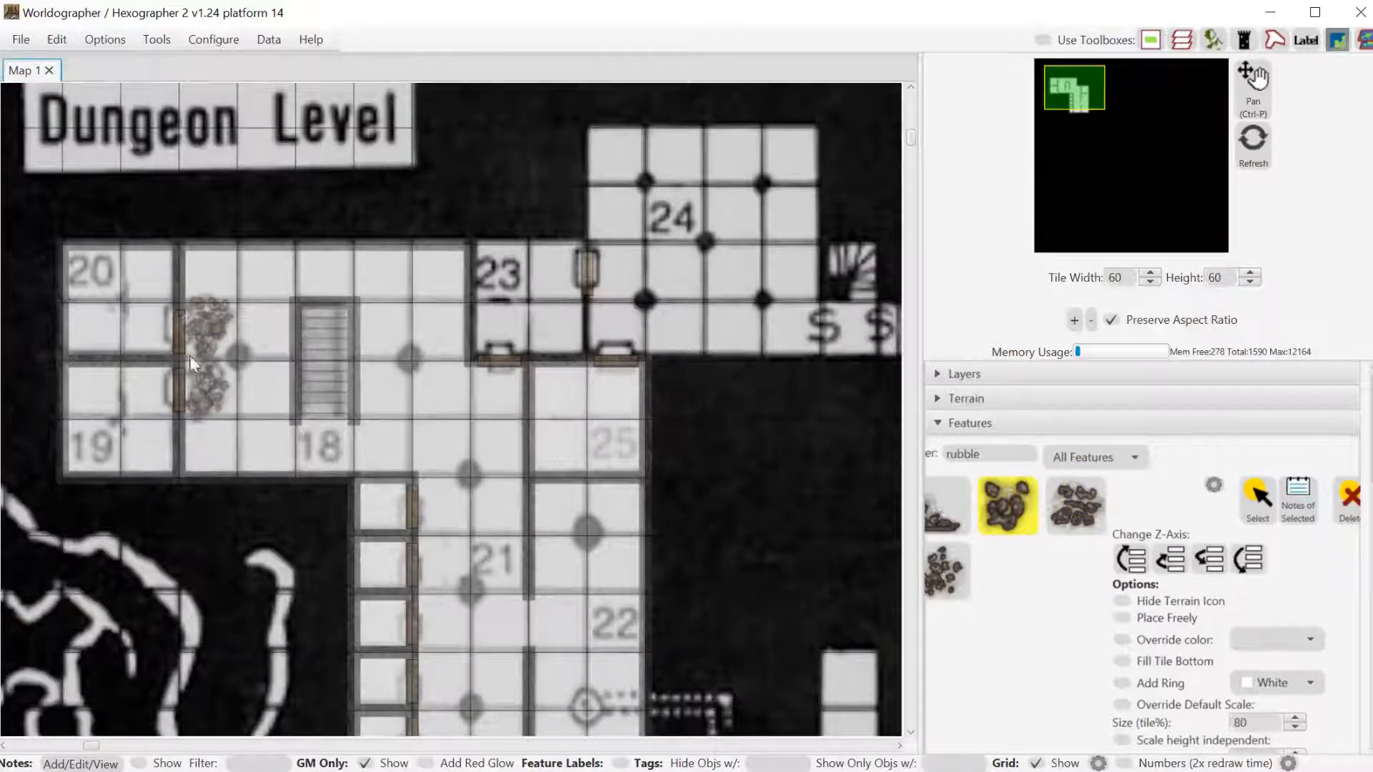
{"action": "left_click", "coordinate": [198, 371]}
{"action": "left_click", "coordinate": [1153, 613]}
{"action": "left_click", "coordinate": [196, 360]}
Filter the features by "column" and choose the column variant that is not the corner one.
{"action": "double_click", "coordinate": [964, 454]}
{"action": "type", "text": "c"}
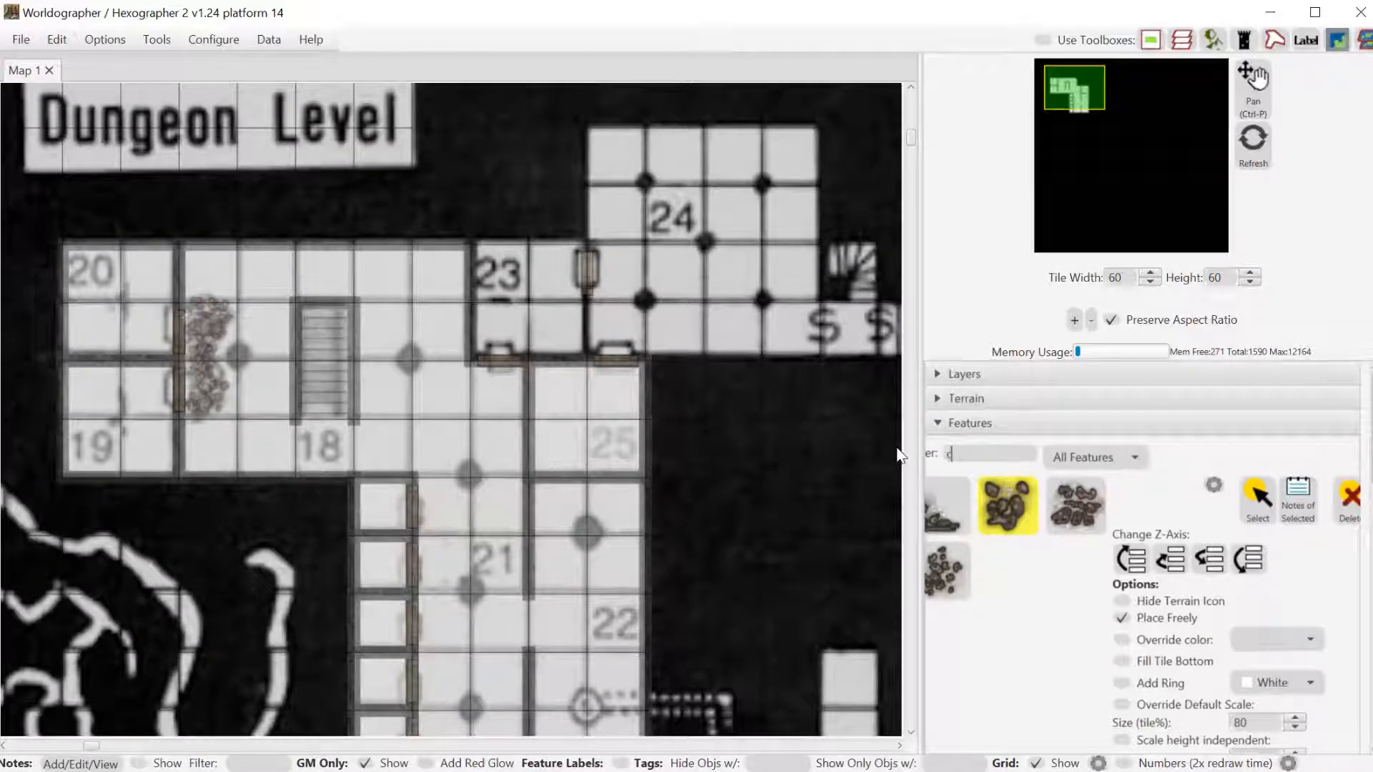
{"action": "type", "text": "olumn"}
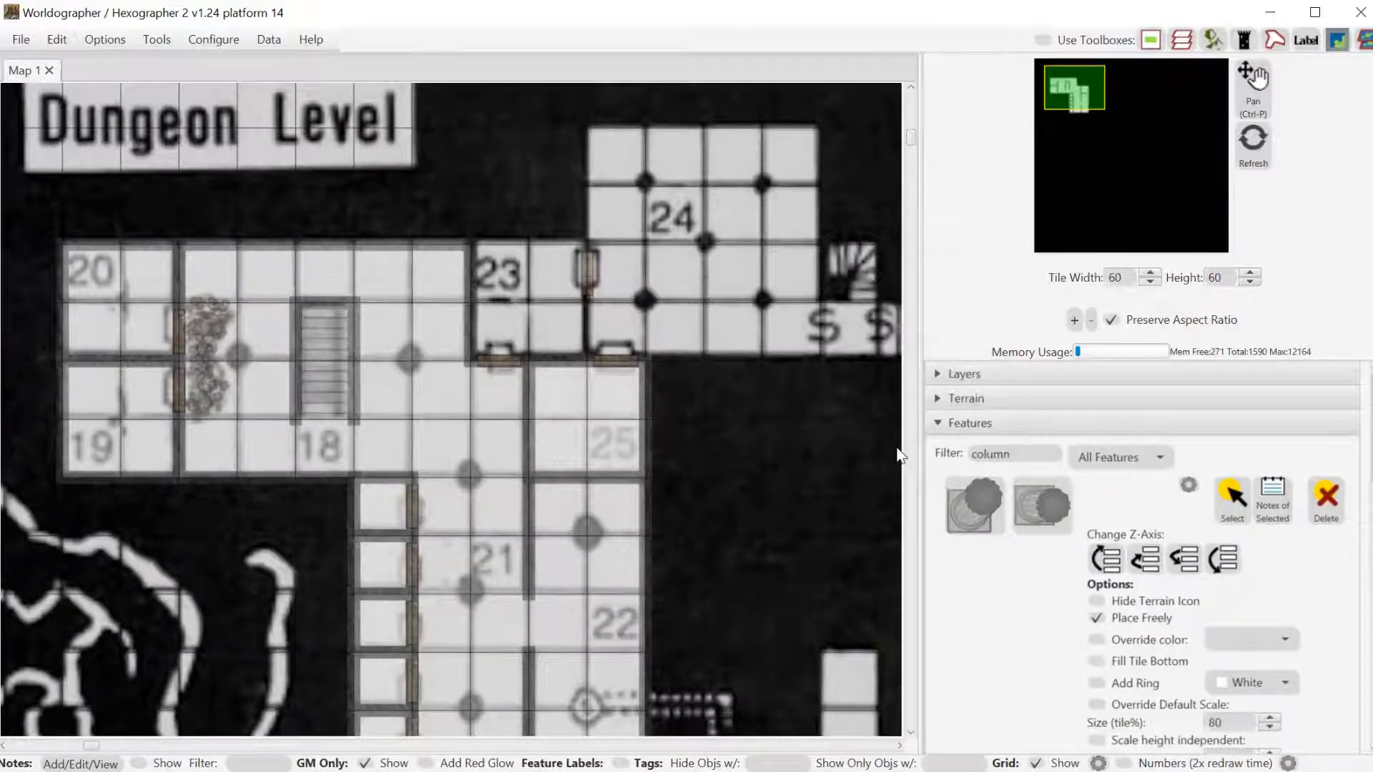
{"action": "left_click", "coordinate": [999, 509]}
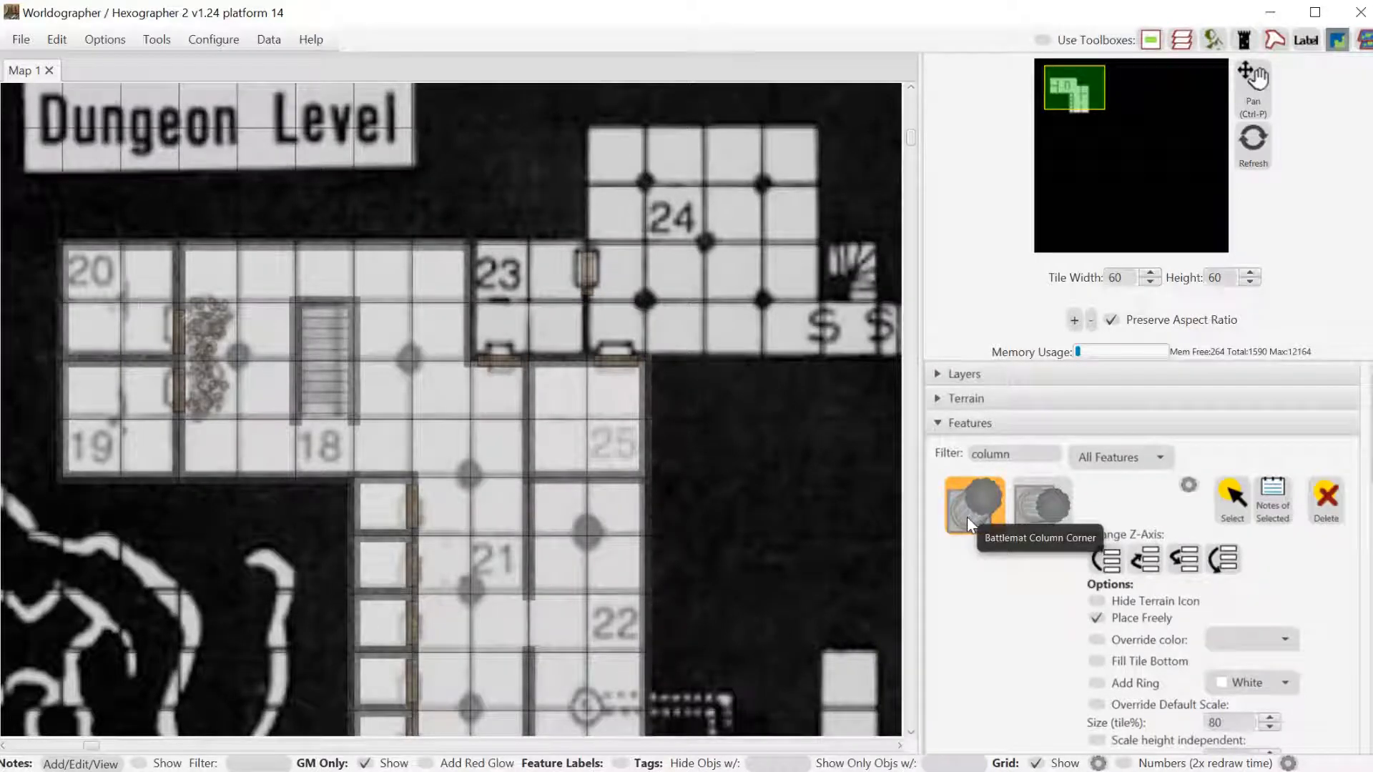
{"action": "left_click", "coordinate": [1037, 517]}
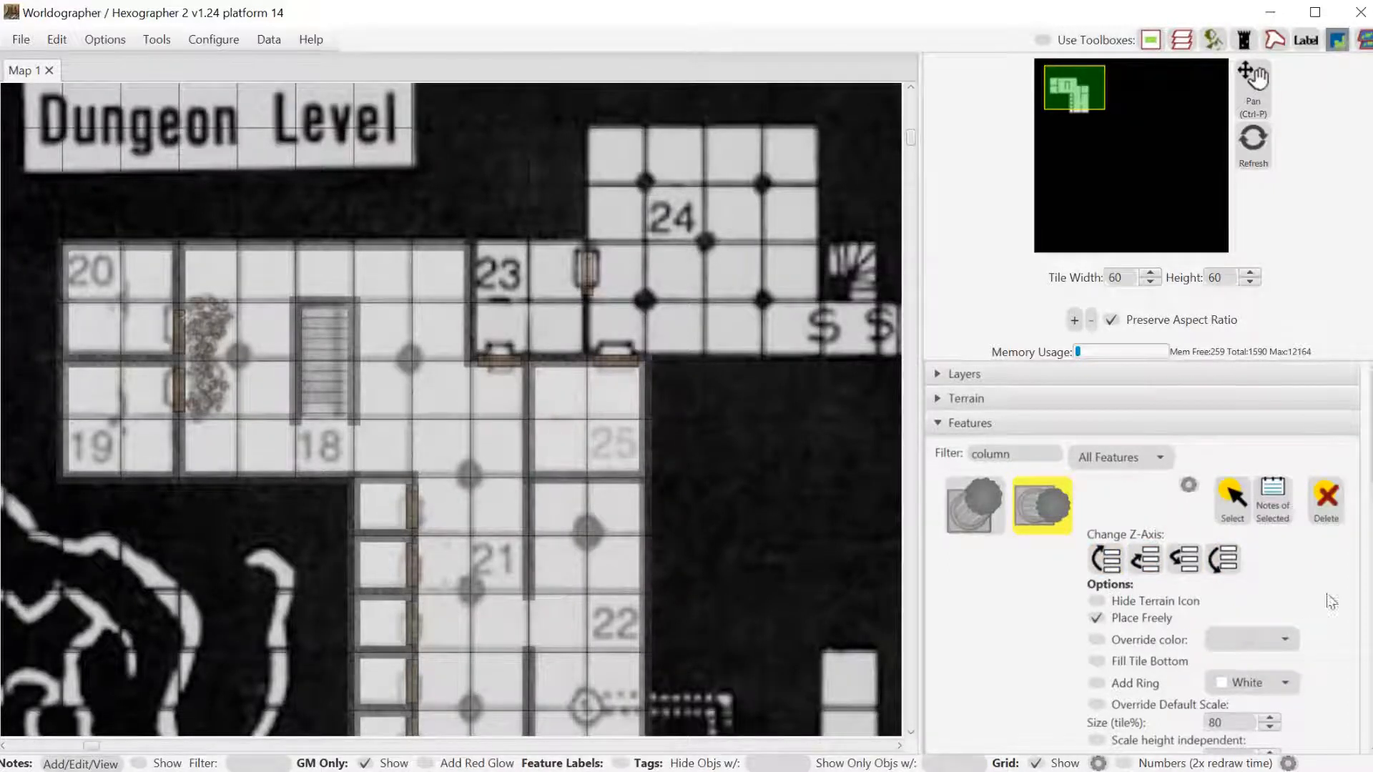
Place columns freely over the round pillar marks in rooms 18, 21 and 22.
{"action": "scroll", "coordinate": [1364, 440], "scroll_direction": "down", "scroll_amount": 3}
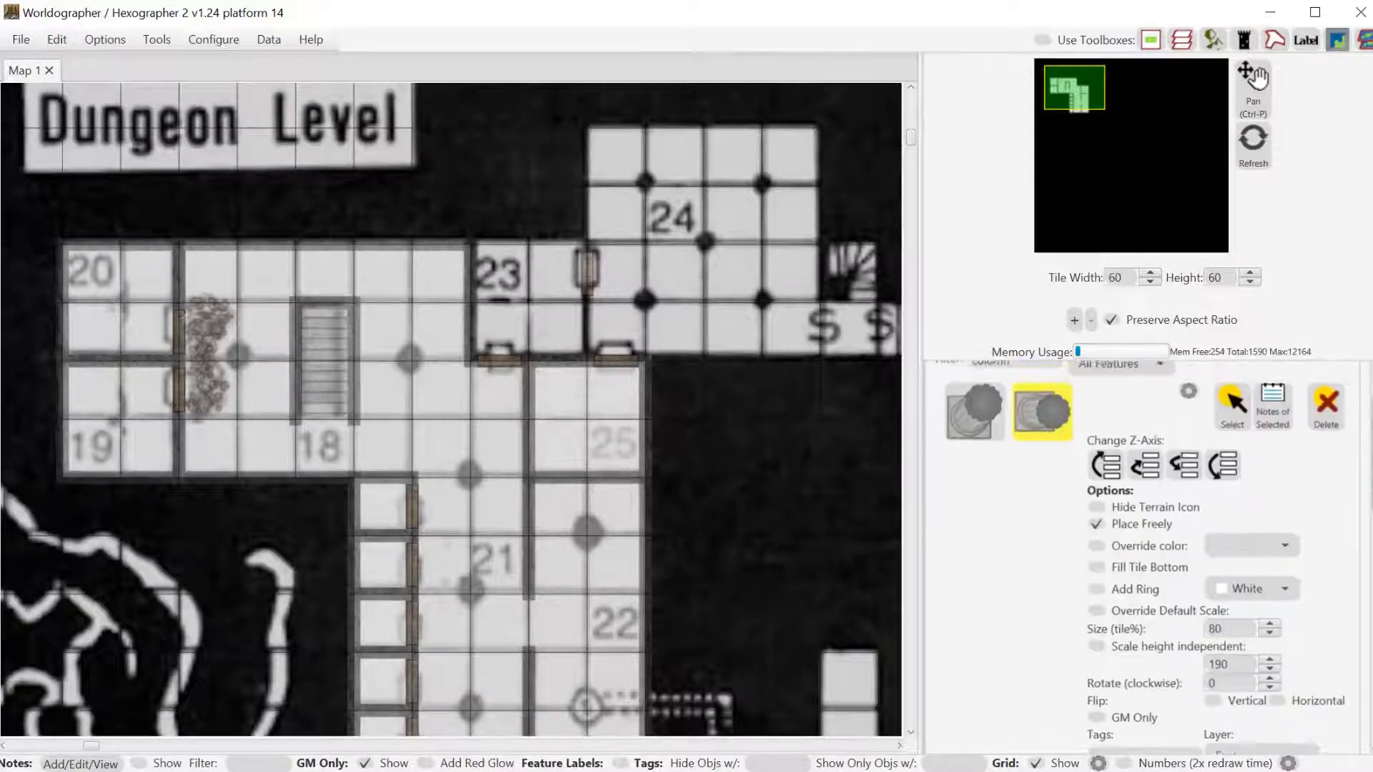
{"action": "left_click_drag", "start_coordinate": [1370, 476], "coordinate": [1371, 473]}
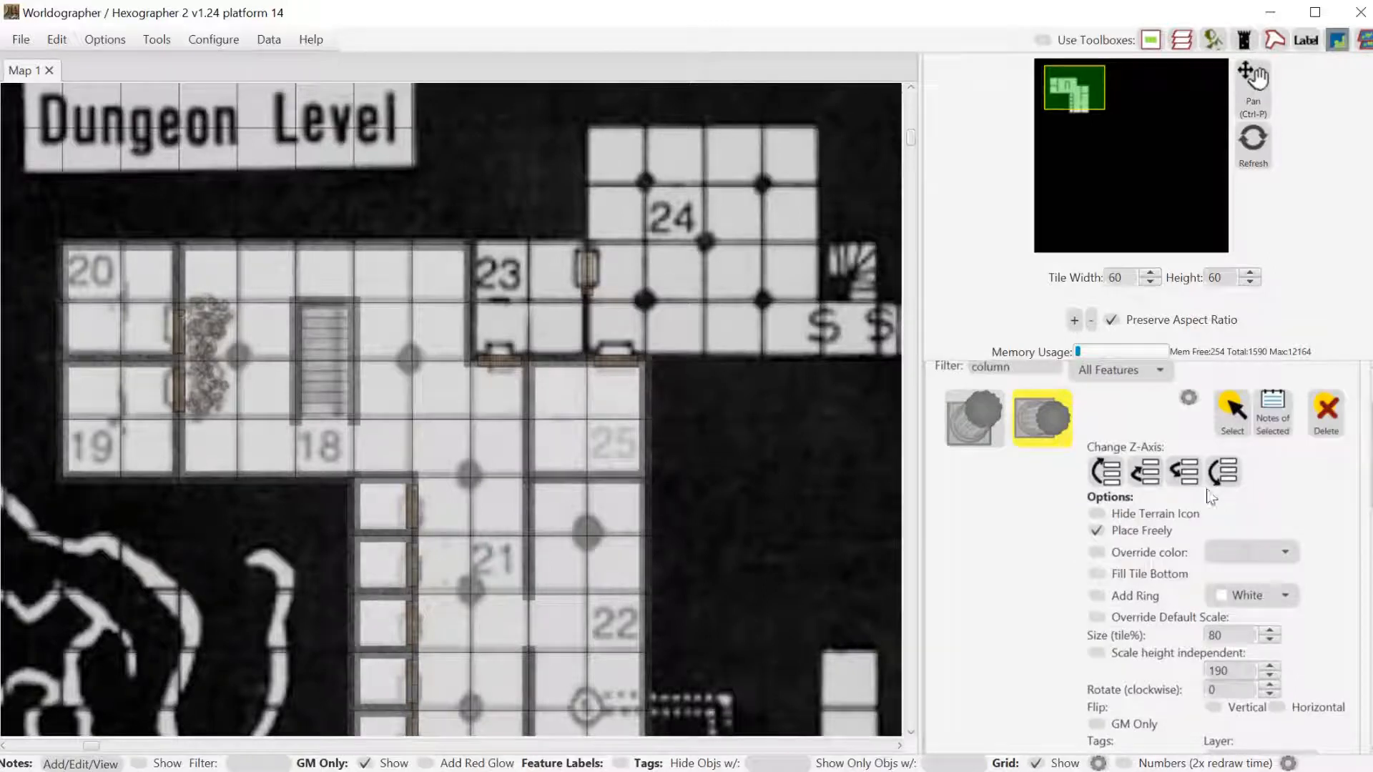
{"action": "left_click", "coordinate": [586, 538]}
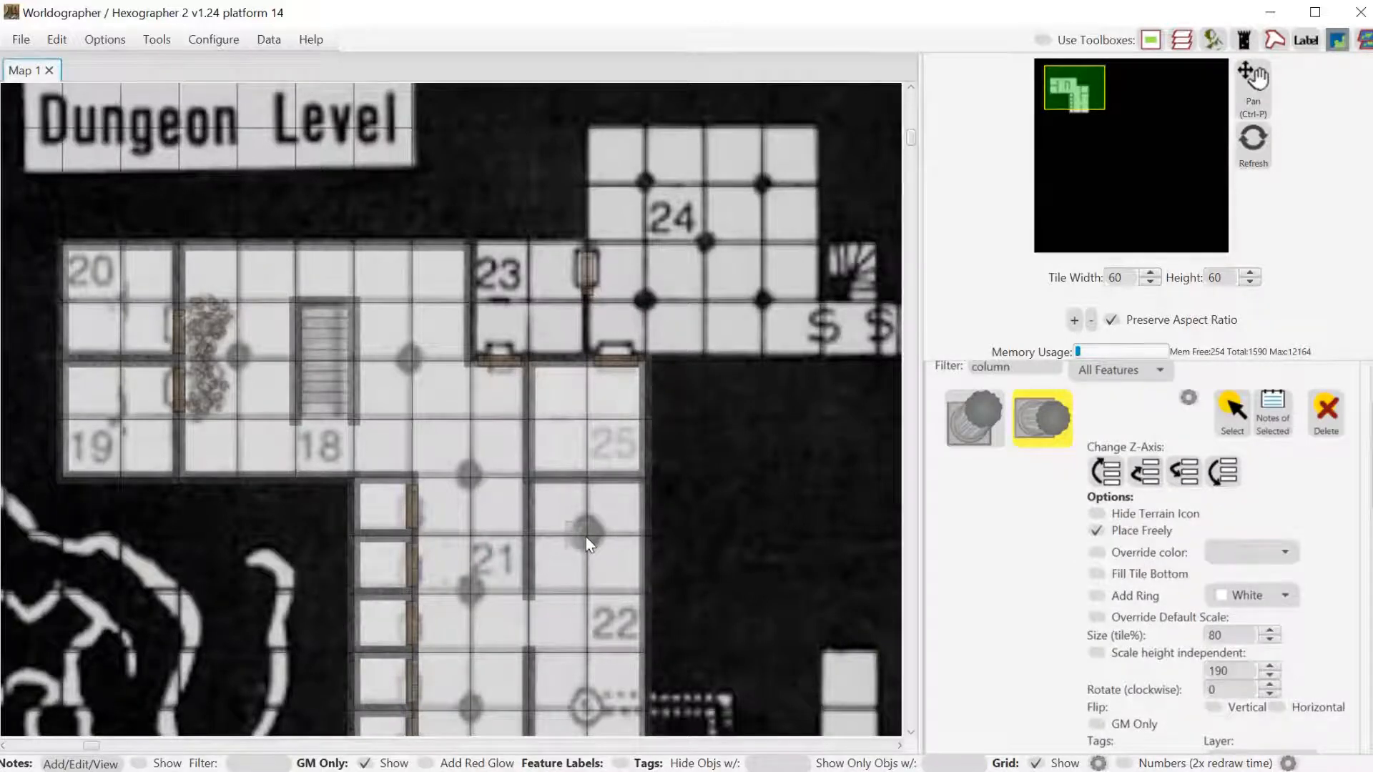
{"action": "left_click", "coordinate": [472, 712]}
{"action": "left_click", "coordinate": [469, 472]}
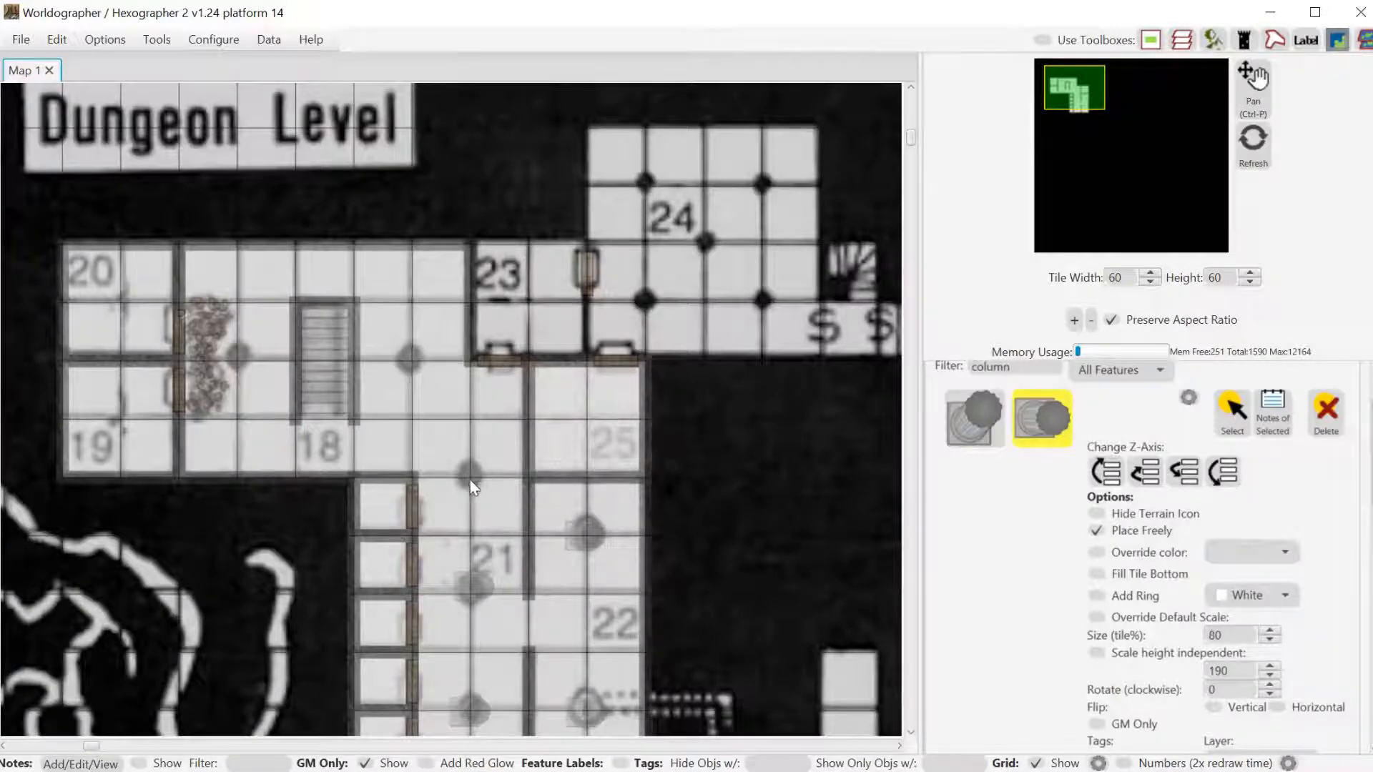
{"action": "left_click", "coordinate": [410, 354]}
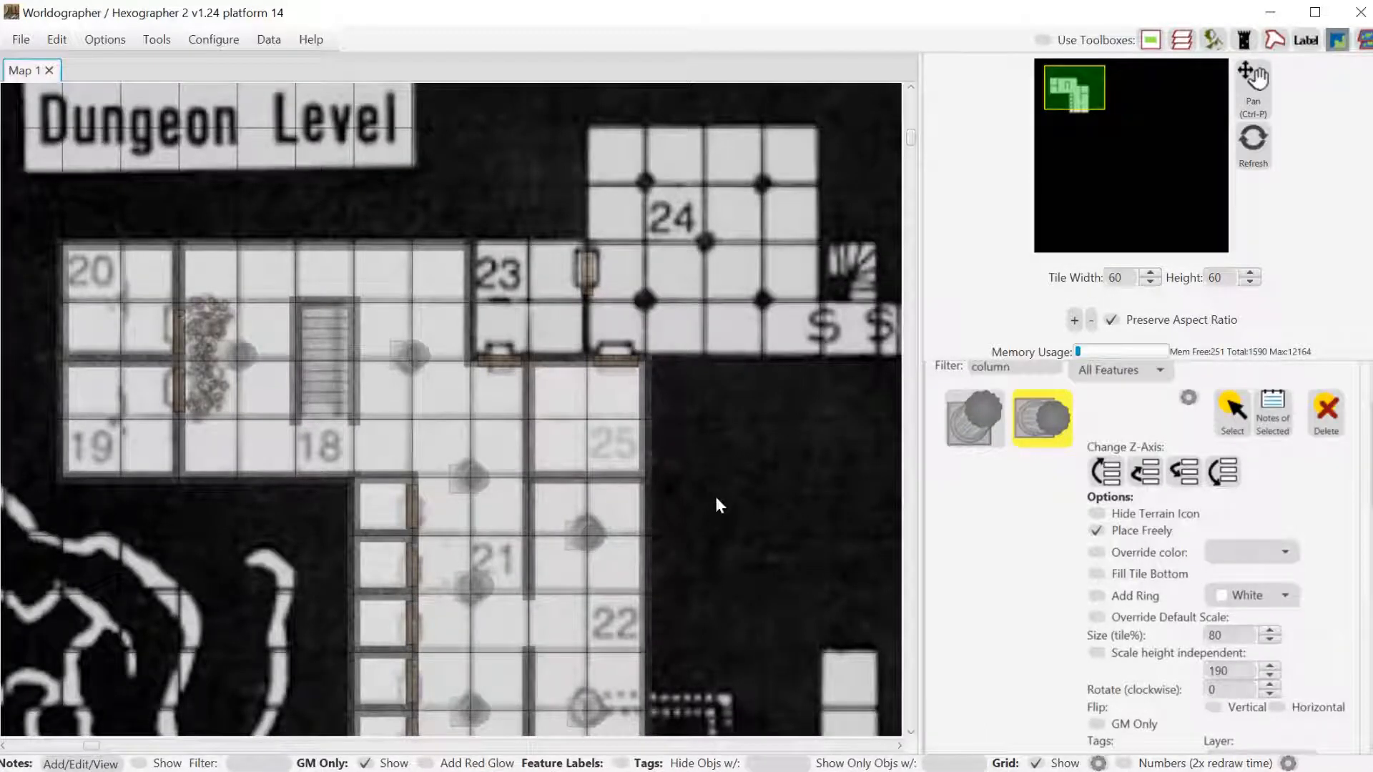
{"action": "left_click", "coordinate": [1223, 425]}
{"action": "left_click_drag", "start_coordinate": [1370, 468], "coordinate": [1370, 425]}
{"action": "left_click", "coordinate": [1054, 426]}
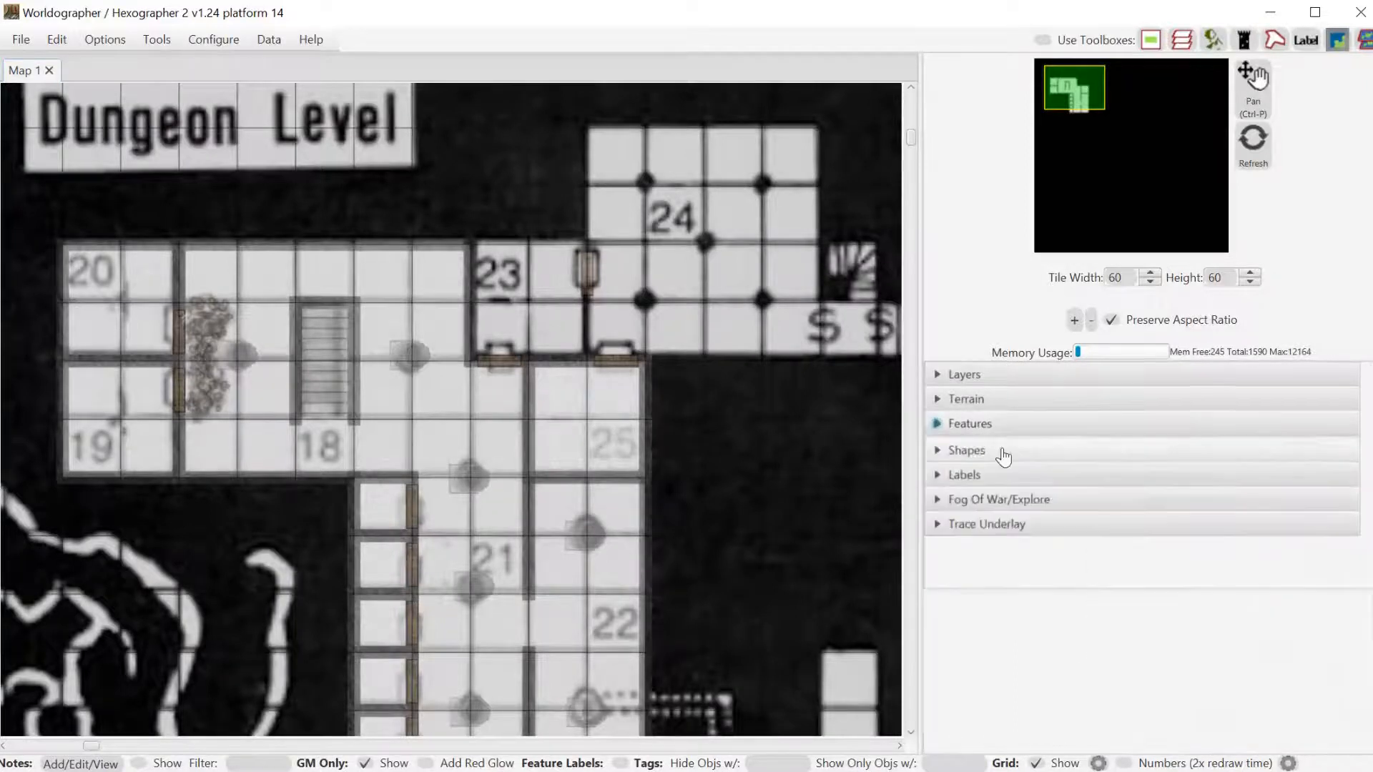
Trace room 23 as a grid-snapped polygon filled with the cobblestone texture instead of no fill.
{"action": "left_click", "coordinate": [990, 450]}
{"action": "left_click", "coordinate": [1029, 491]}
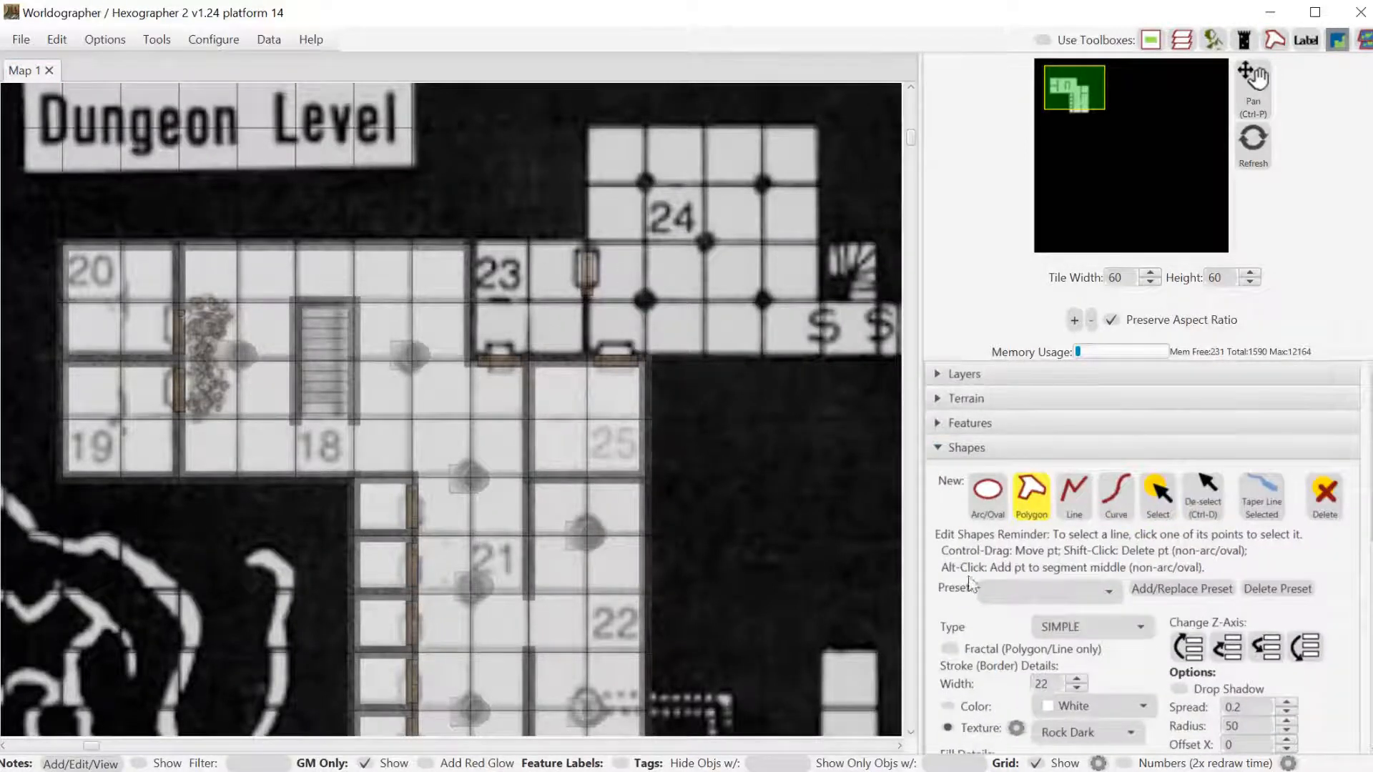
{"action": "scroll", "coordinate": [1320, 376], "scroll_direction": "down", "scroll_amount": 5}
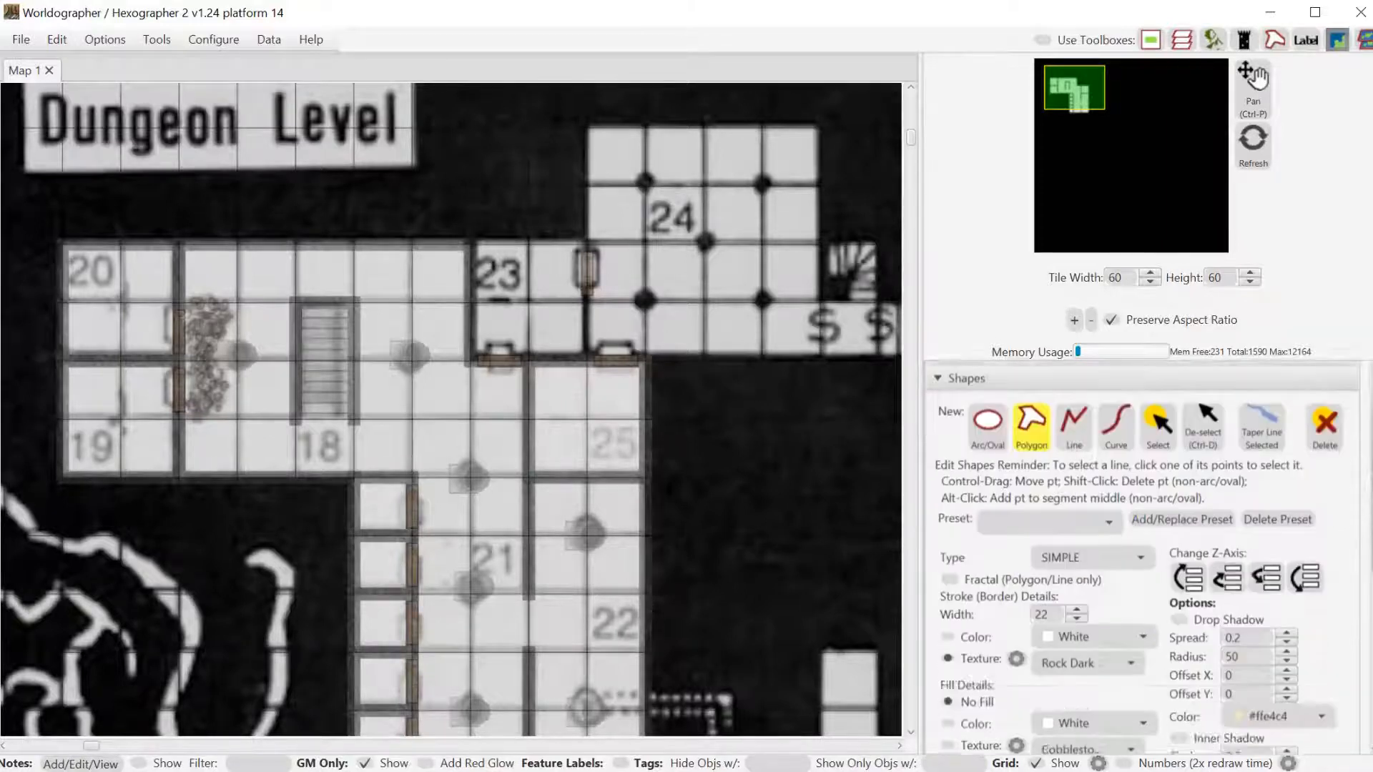
{"action": "scroll", "coordinate": [1356, 570], "scroll_direction": "up", "scroll_amount": 3}
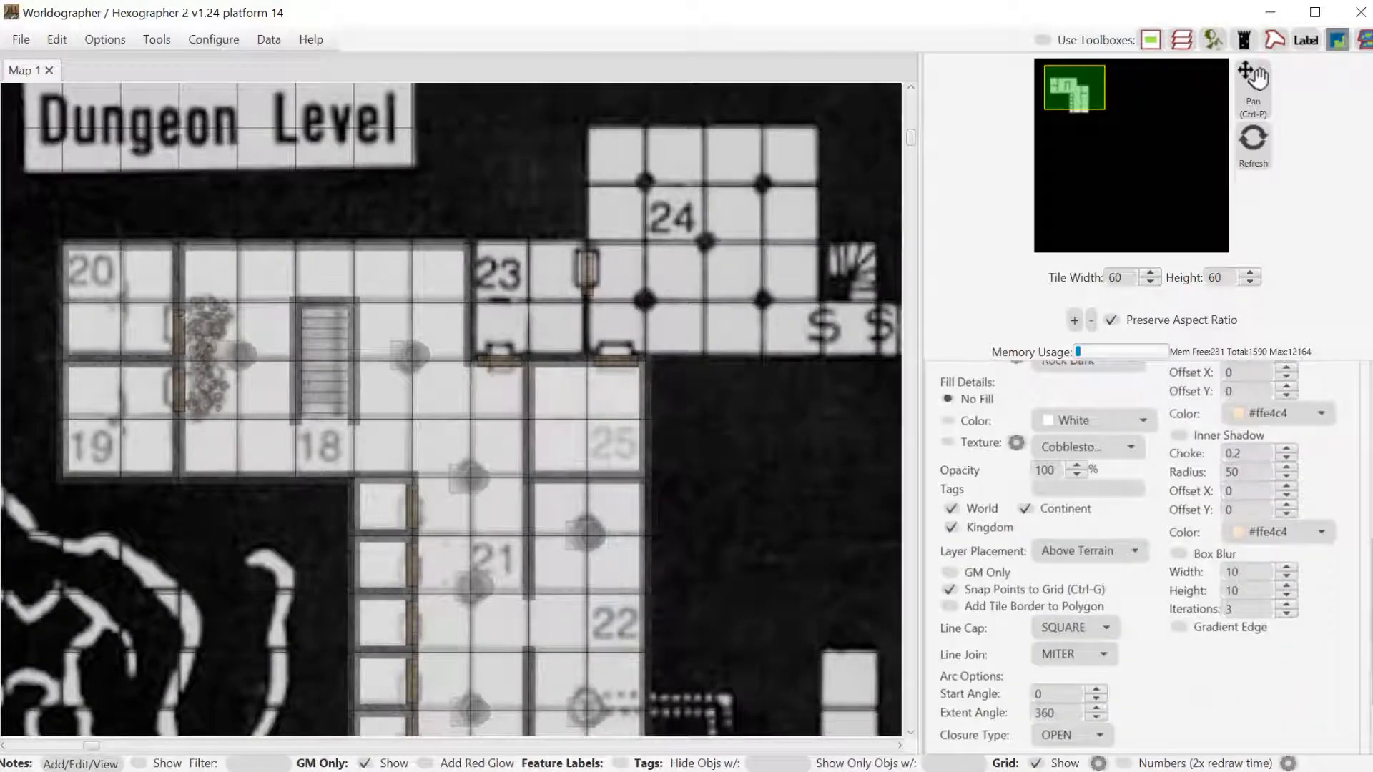
{"action": "left_click", "coordinate": [974, 444]}
{"action": "left_click", "coordinate": [474, 245]}
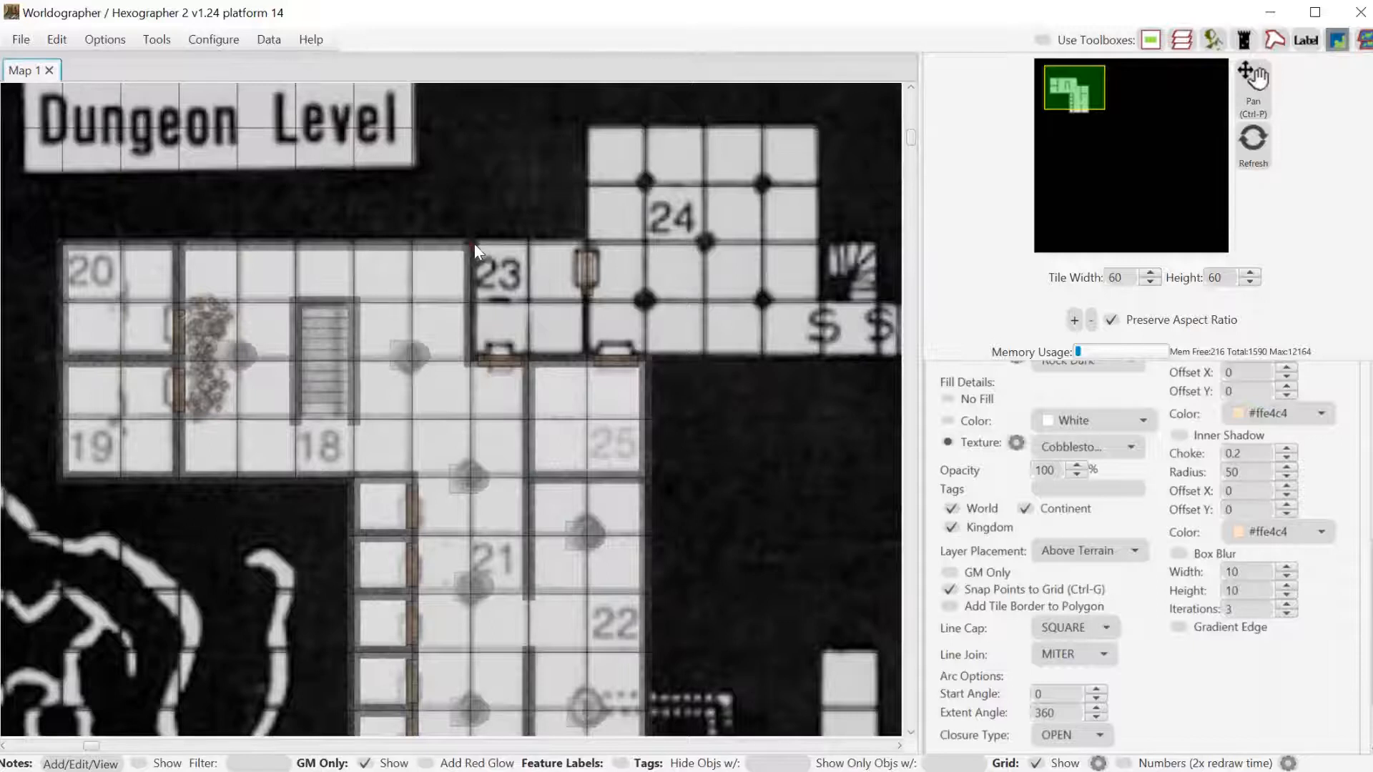
{"action": "left_click", "coordinate": [583, 242]}
{"action": "left_click", "coordinate": [590, 359]}
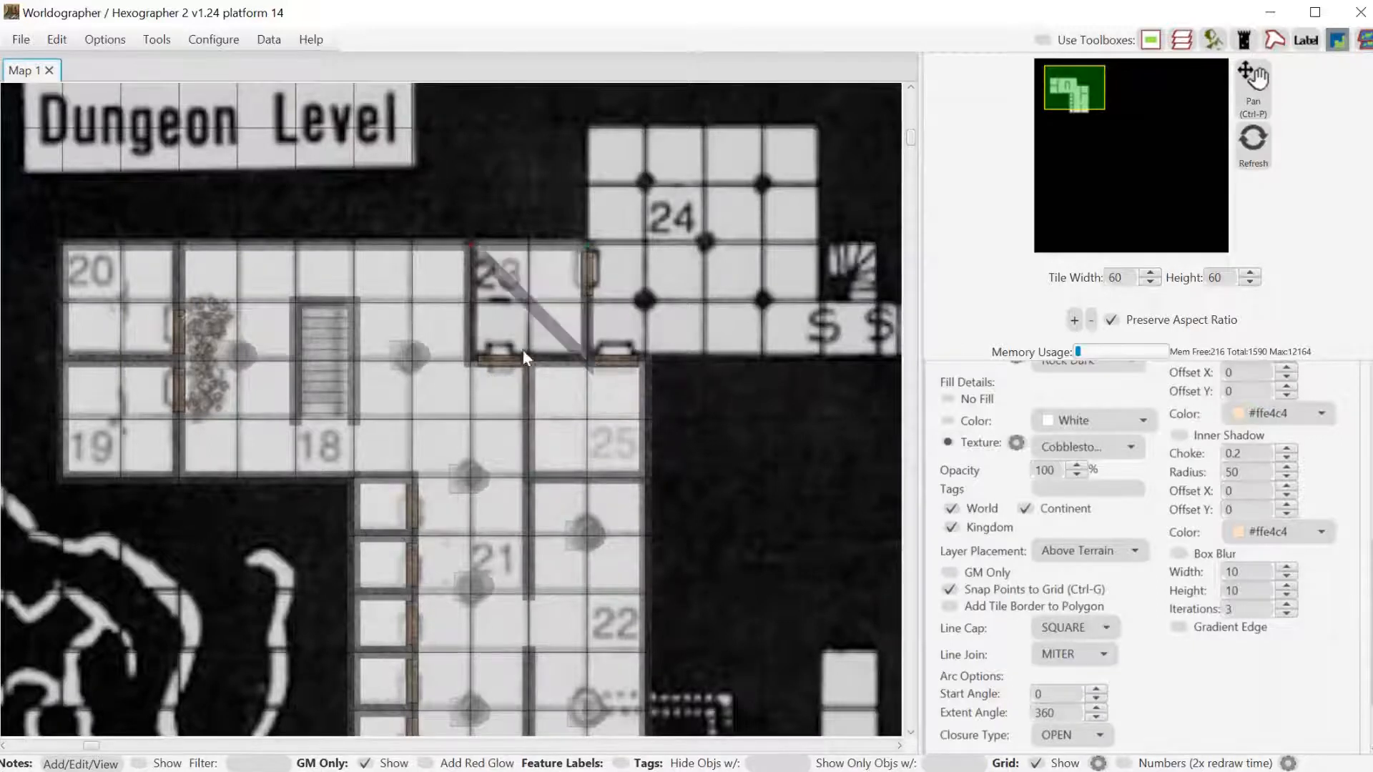
{"action": "left_click", "coordinate": [473, 360]}
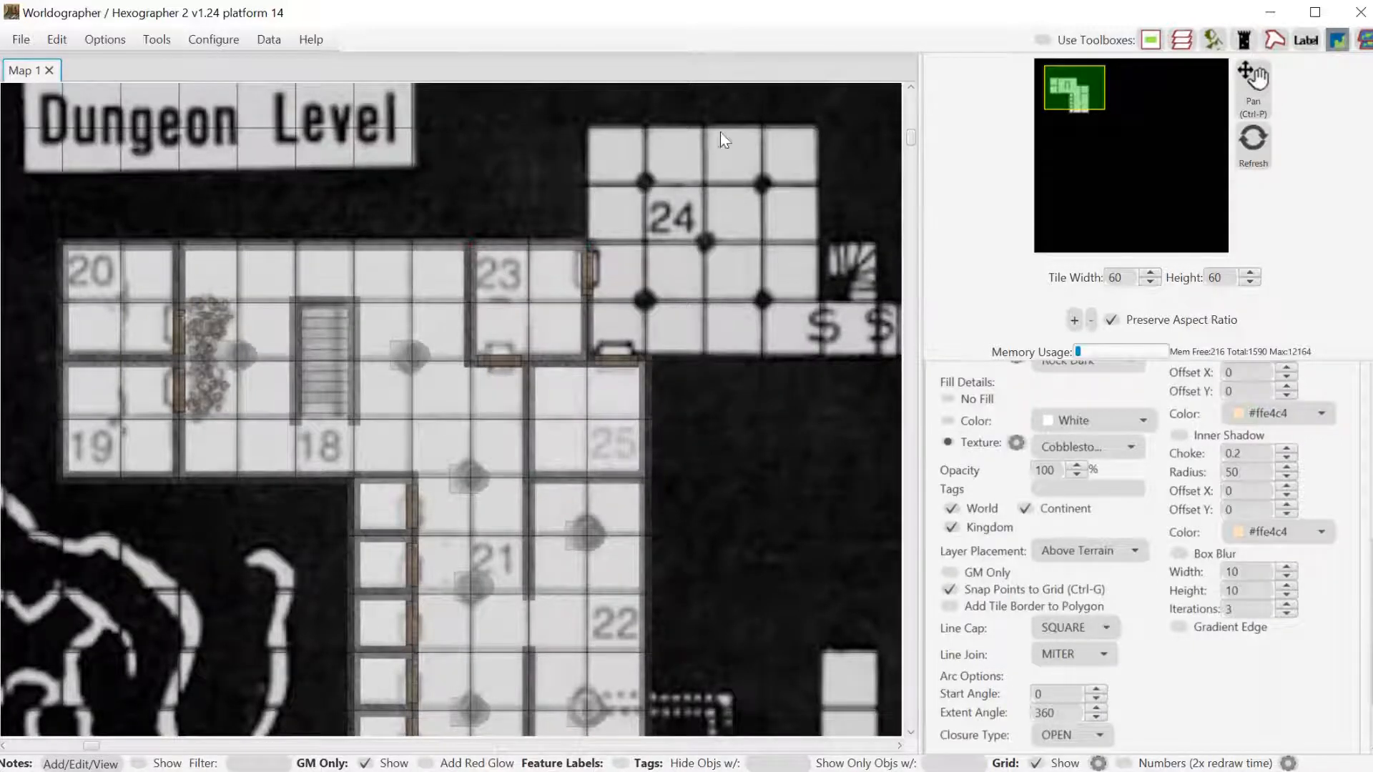
Trace the outline of room 24 as a four-cornered polygon over its full 4-by-4-square area.
{"action": "left_click", "coordinate": [590, 132]}
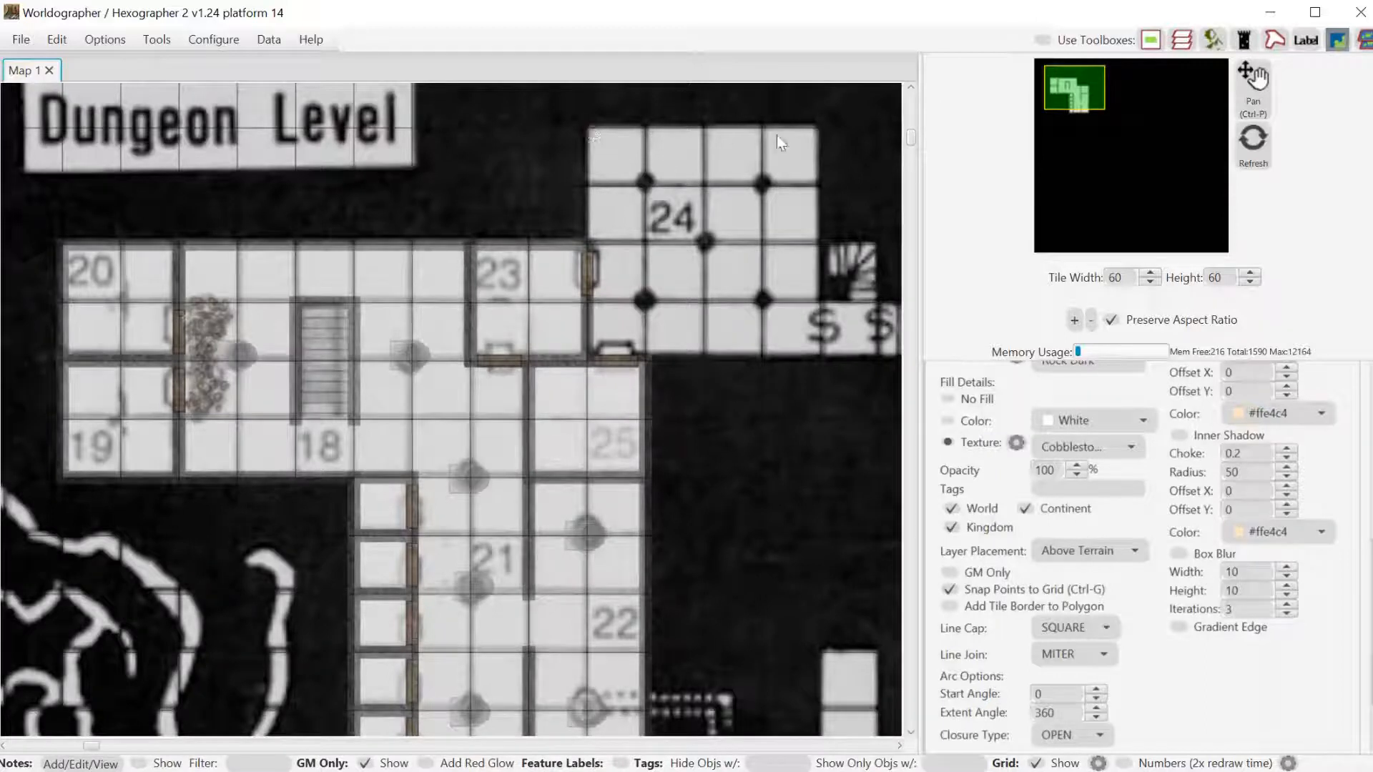
{"action": "left_click", "coordinate": [816, 129]}
{"action": "left_click", "coordinate": [820, 354]}
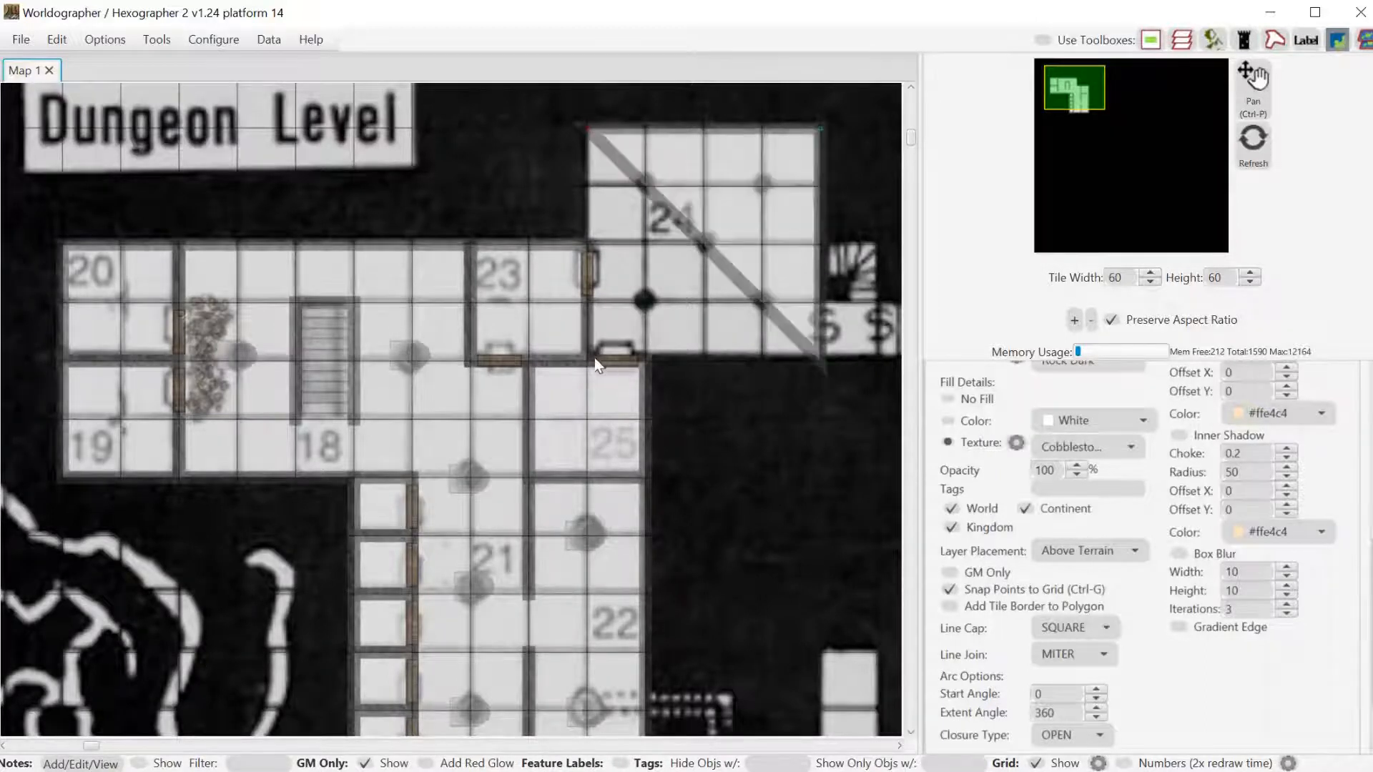
{"action": "left_click", "coordinate": [597, 364]}
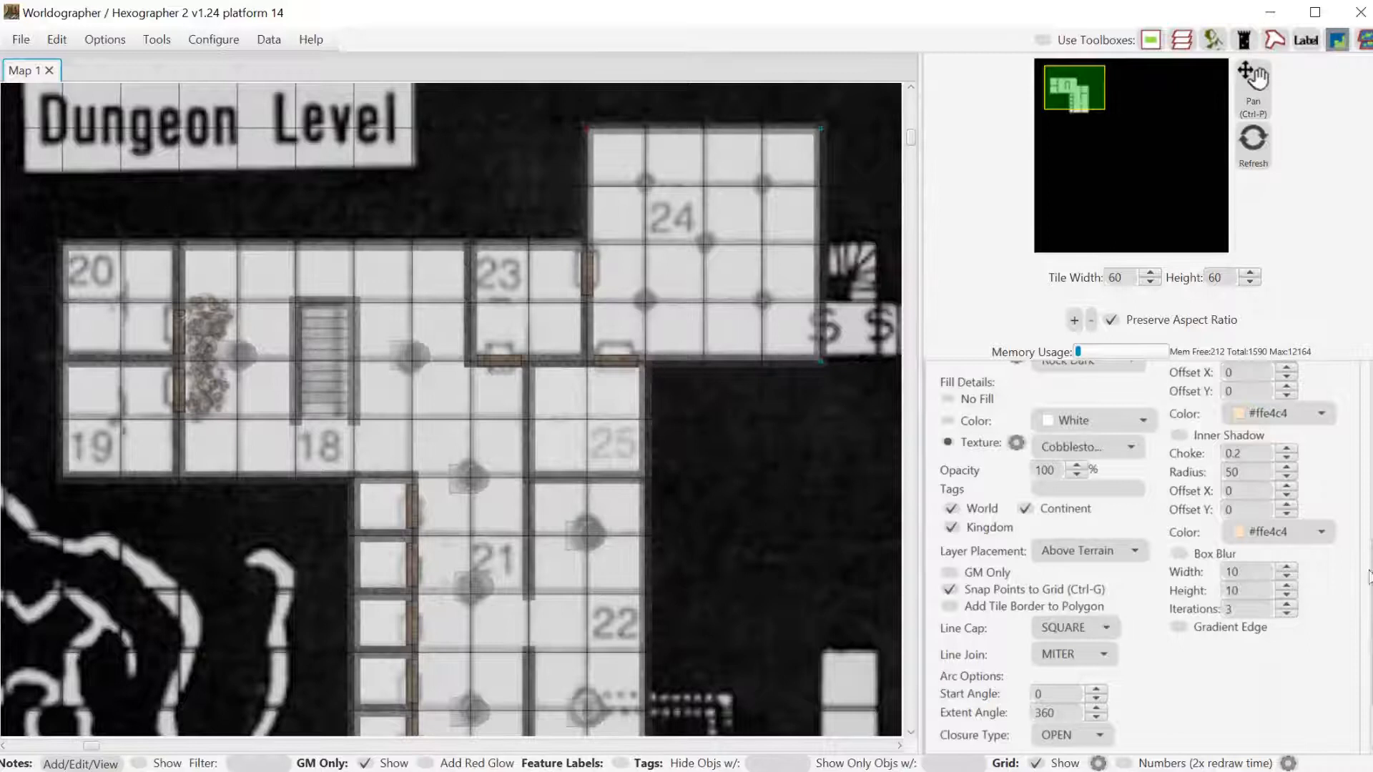
Trace the single square between the two secret door marks just east of room 24 as its own polygon.
{"action": "left_click_drag", "start_coordinate": [1371, 594], "coordinate": [1371, 404]}
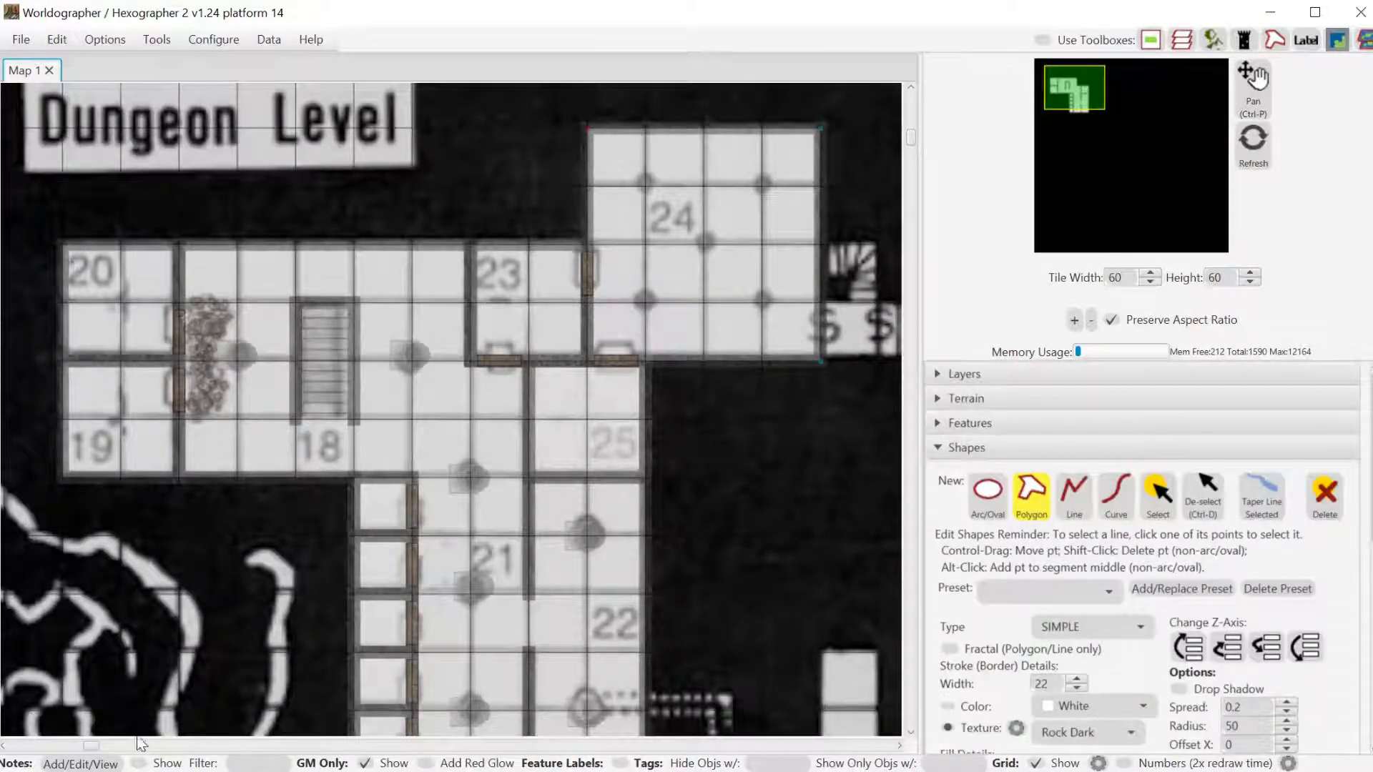
{"action": "left_click_drag", "start_coordinate": [92, 747], "coordinate": [301, 747]}
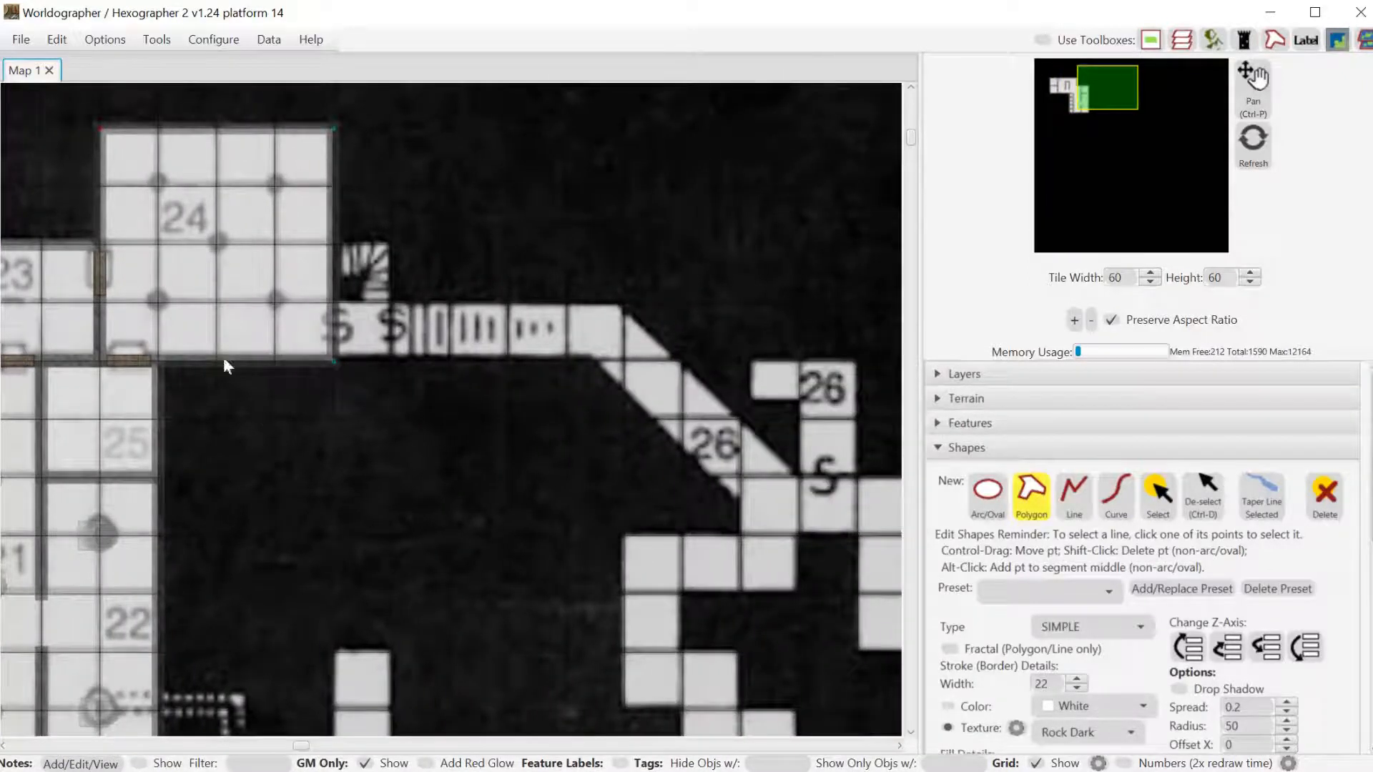
{"action": "left_click", "coordinate": [332, 304]}
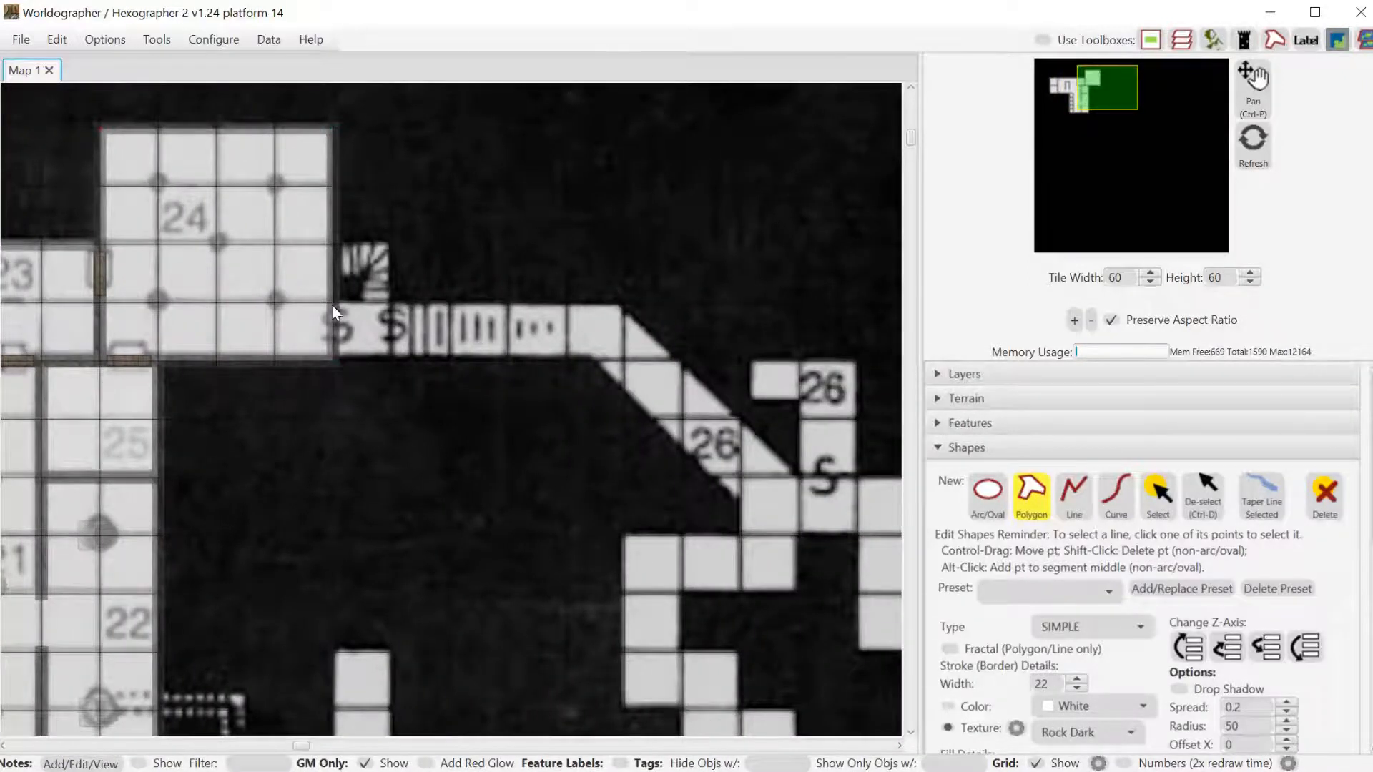
{"action": "left_click", "coordinate": [392, 303]}
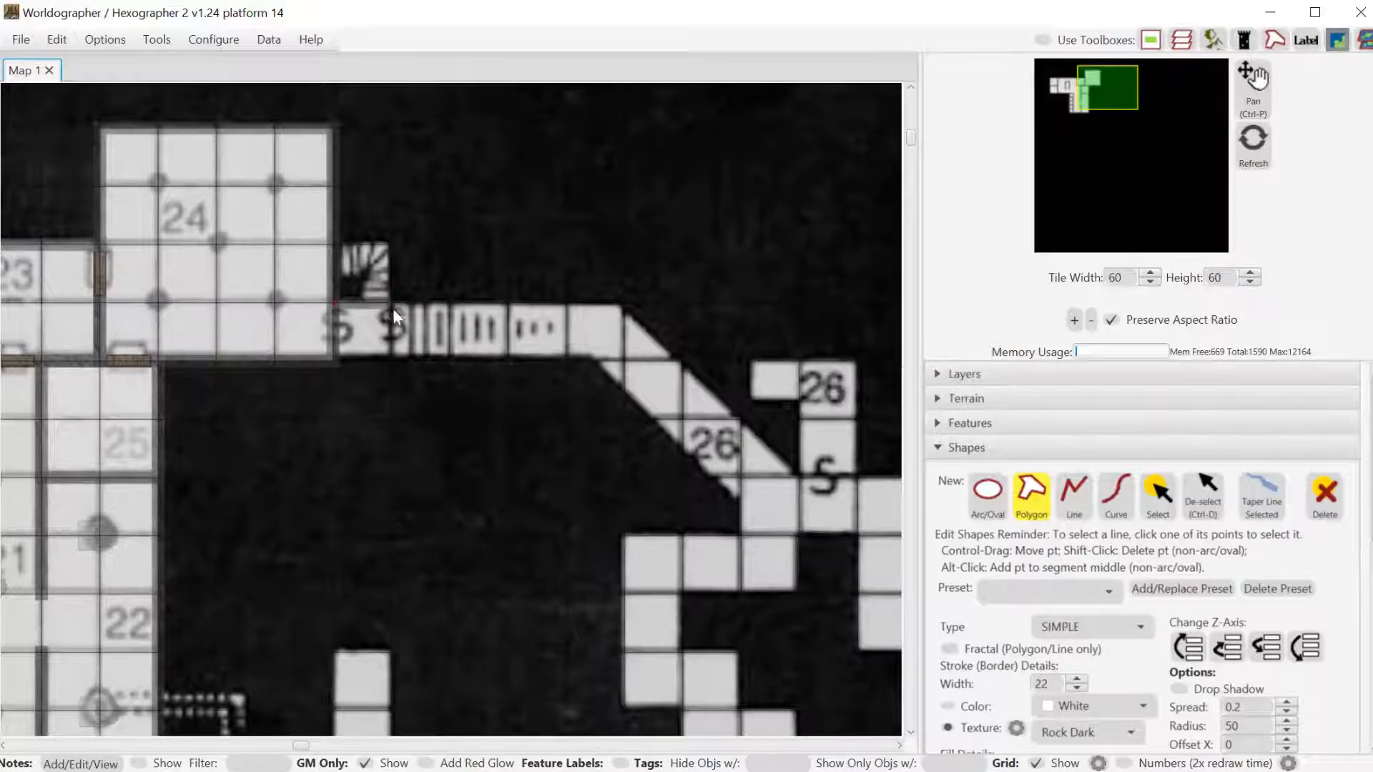
{"action": "left_click", "coordinate": [334, 362]}
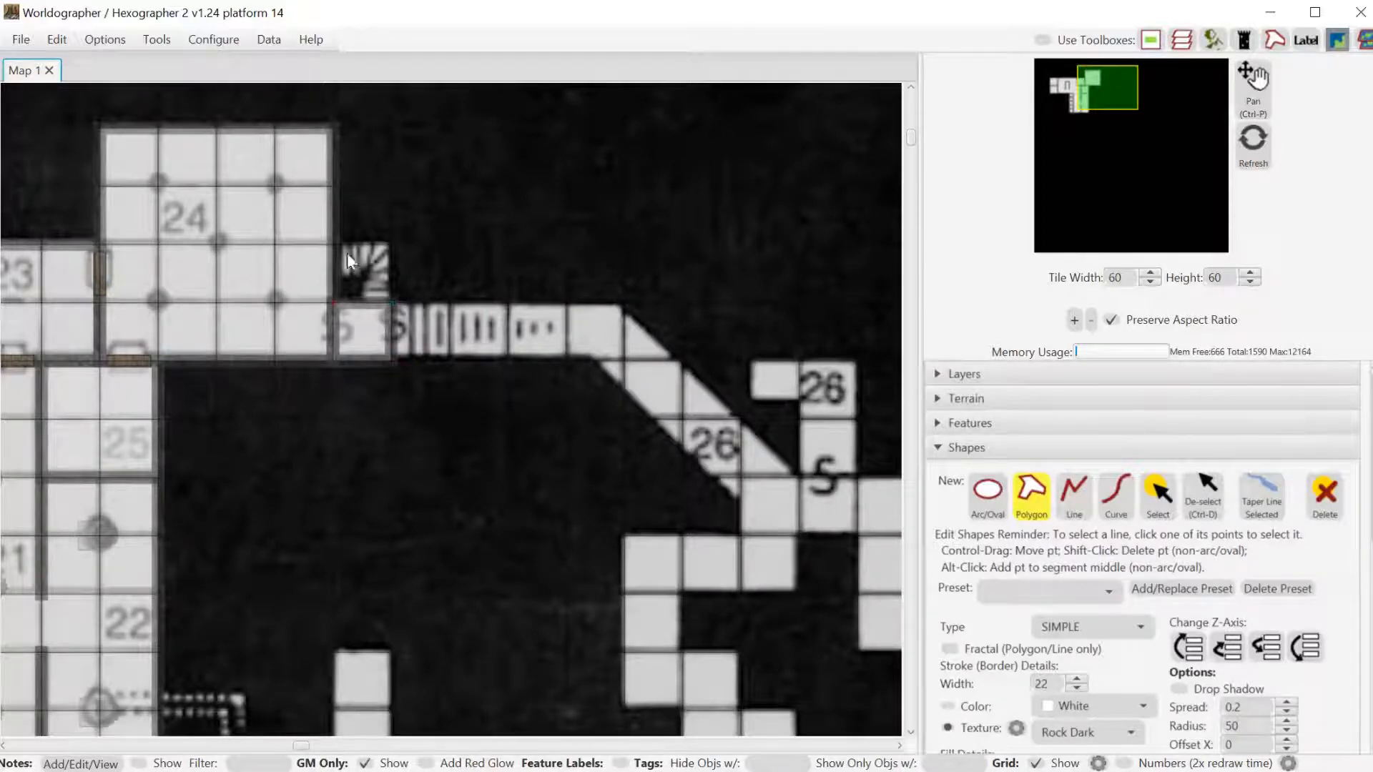
Trace the spiral stair square above the secret door square as a separate polygon and deselect it.
{"action": "left_click", "coordinate": [391, 245]}
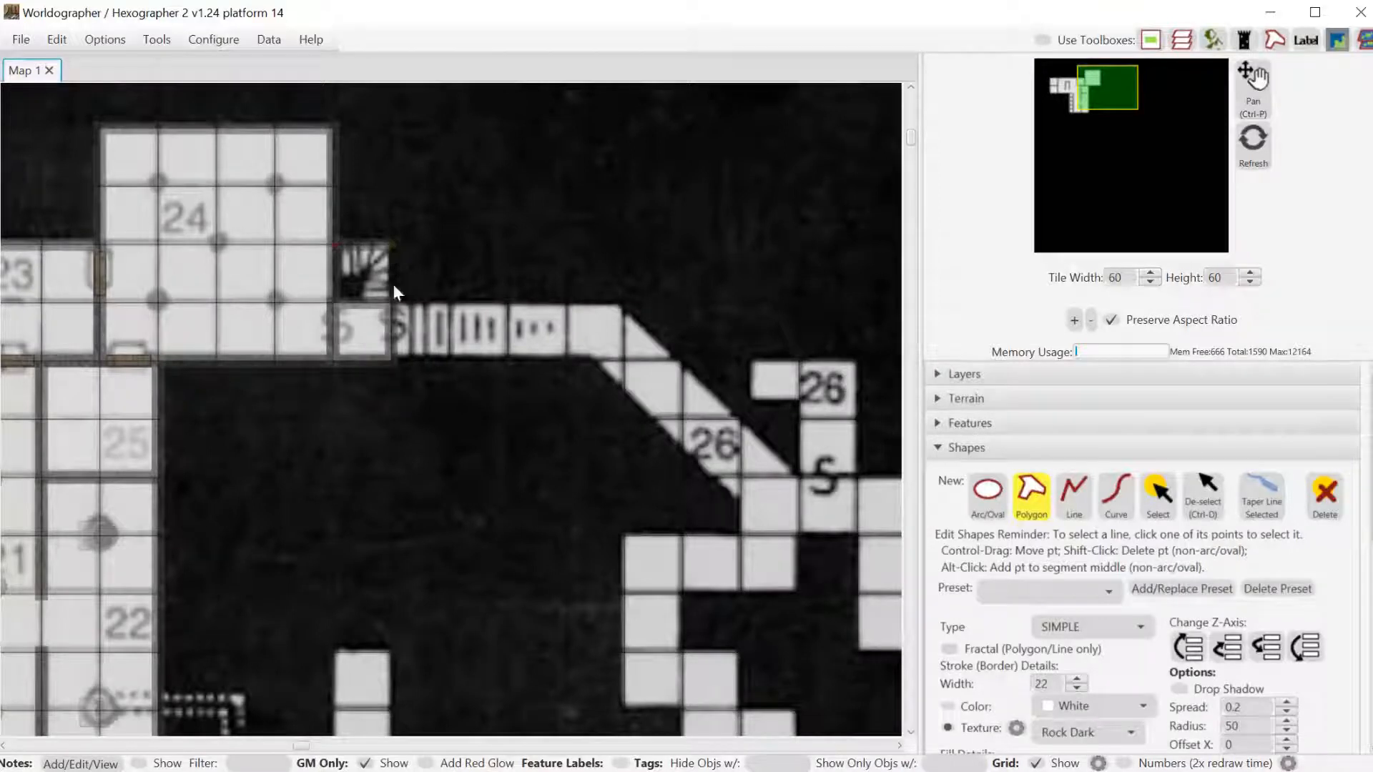
{"action": "left_click", "coordinate": [391, 303]}
{"action": "left_click", "coordinate": [336, 307]}
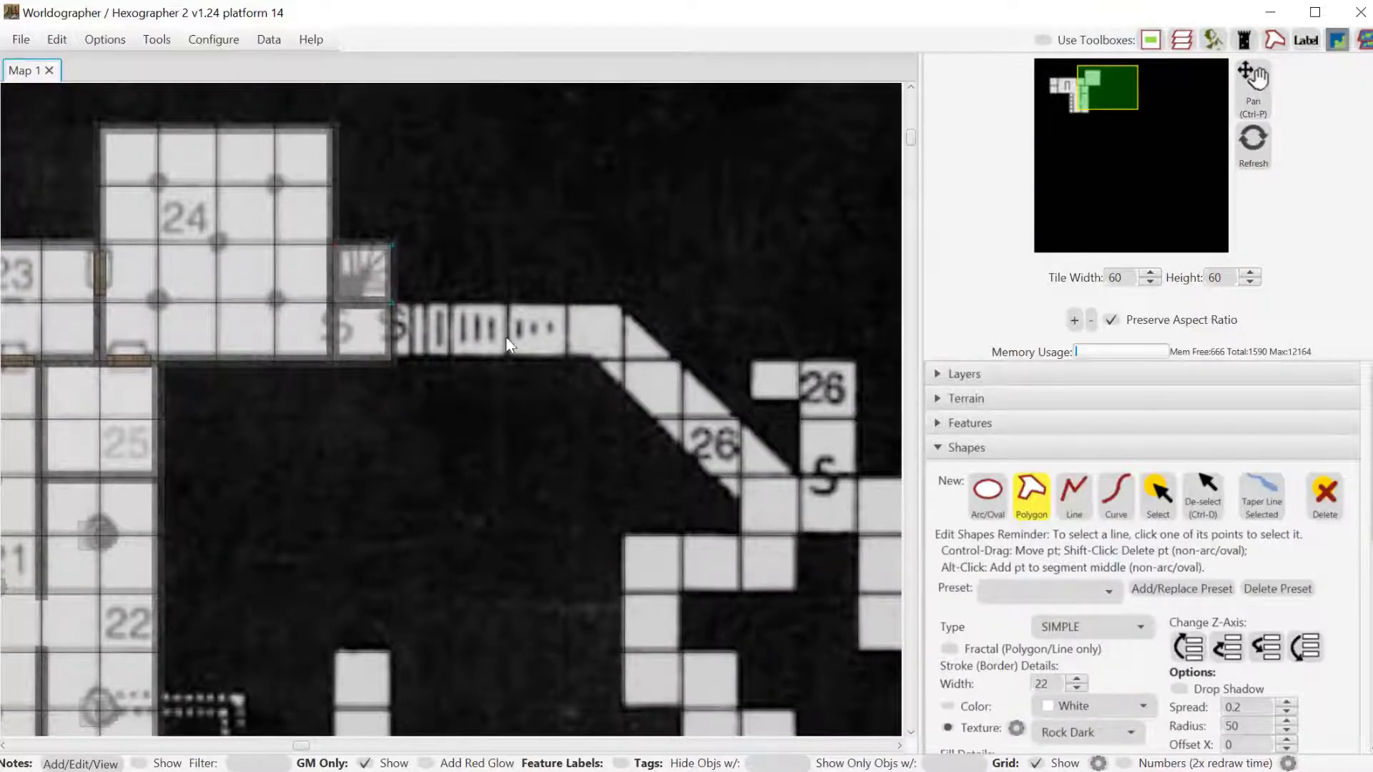
{"action": "key", "text": "ctrl+d"}
Start a new polygon at the secret door square and trace the stair corridor's upper edge and the diagonal of area 26.
{"action": "left_click", "coordinate": [391, 303]}
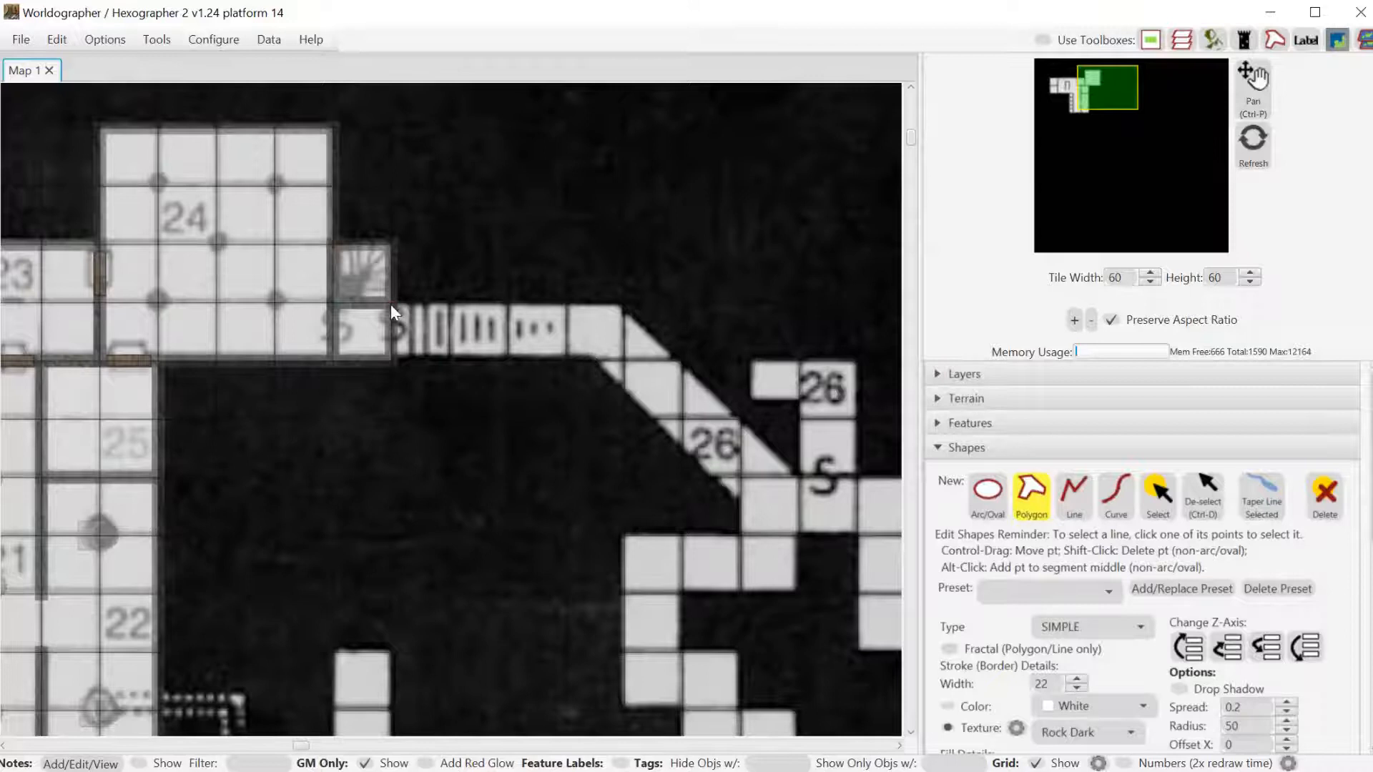
{"action": "left_click", "coordinate": [620, 303]}
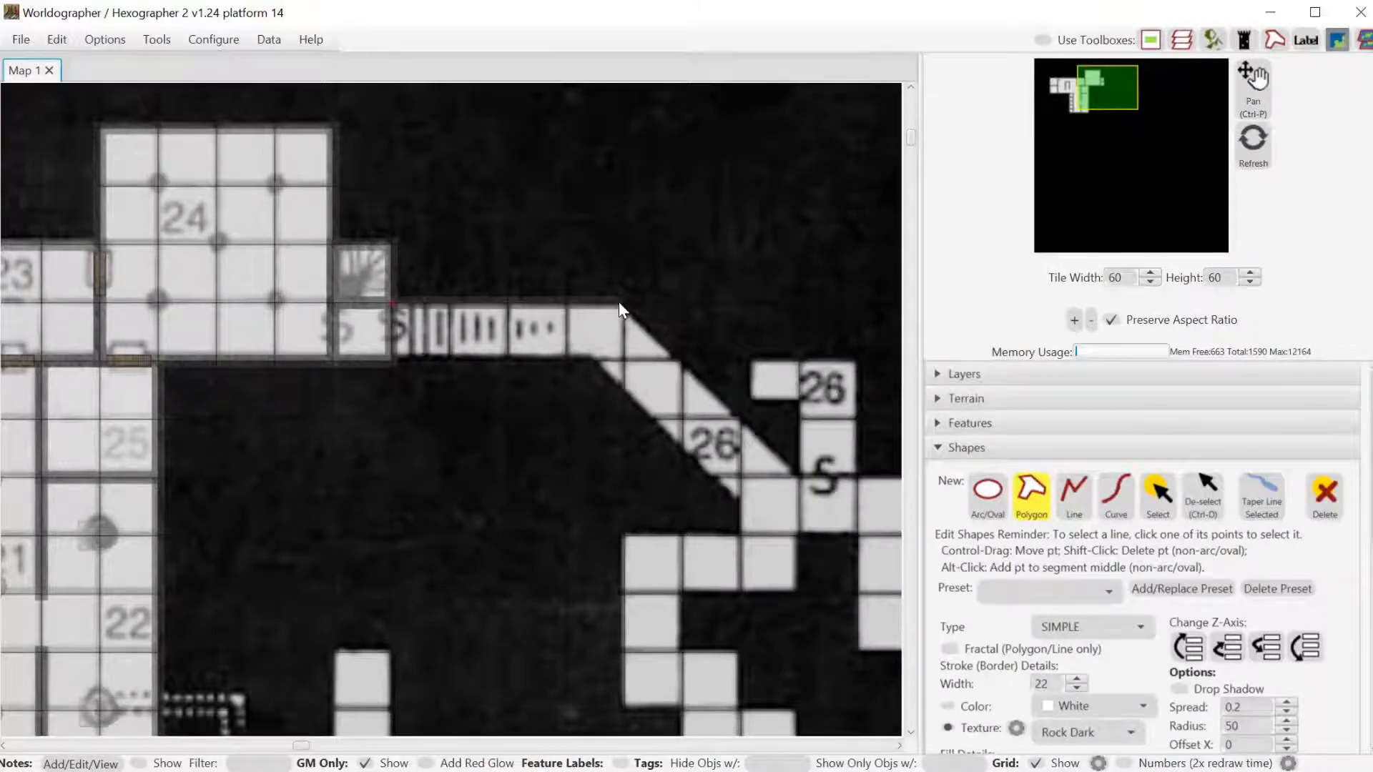
{"action": "left_click", "coordinate": [799, 480]}
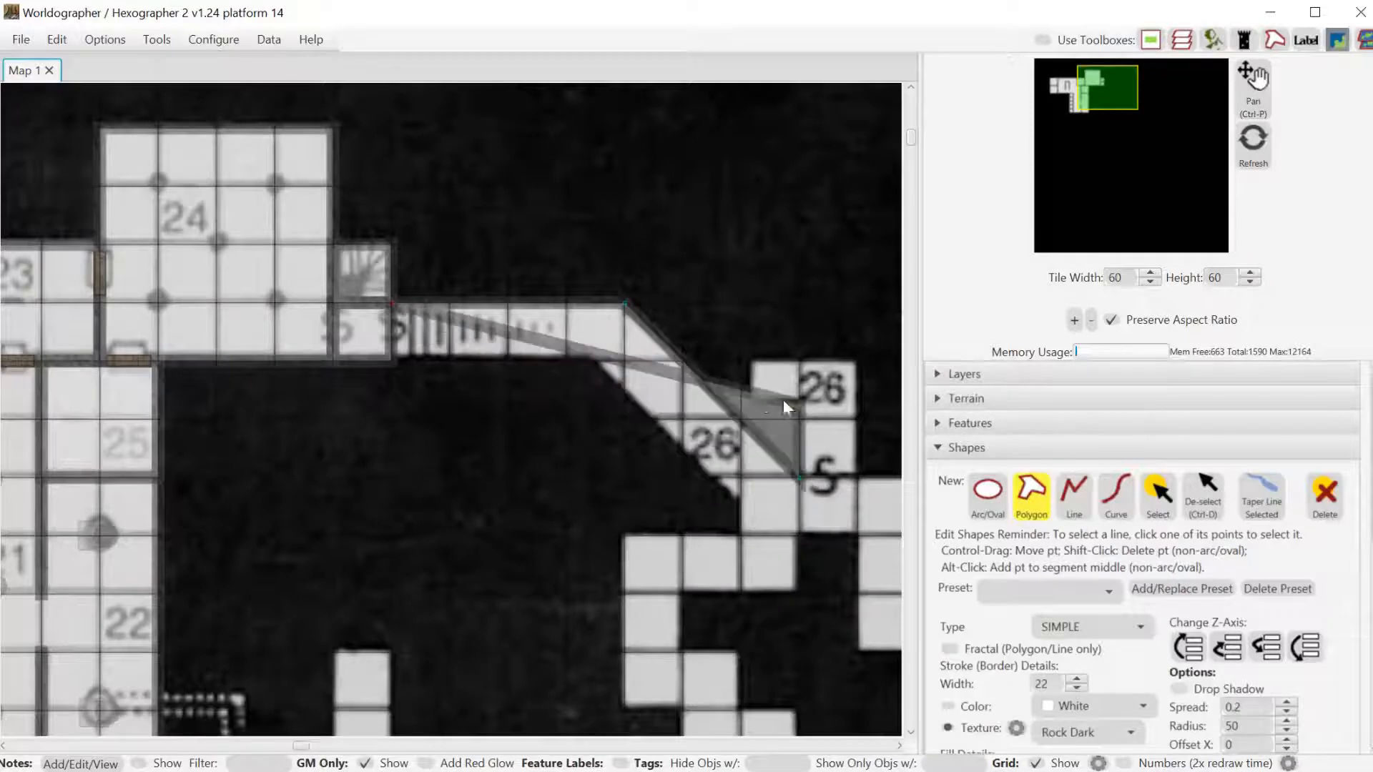
Continue the polygon around the L-shaped nook labelled 26 above the secret door mark, placing its notch corners between grid points.
{"action": "left_click", "coordinate": [753, 396]}
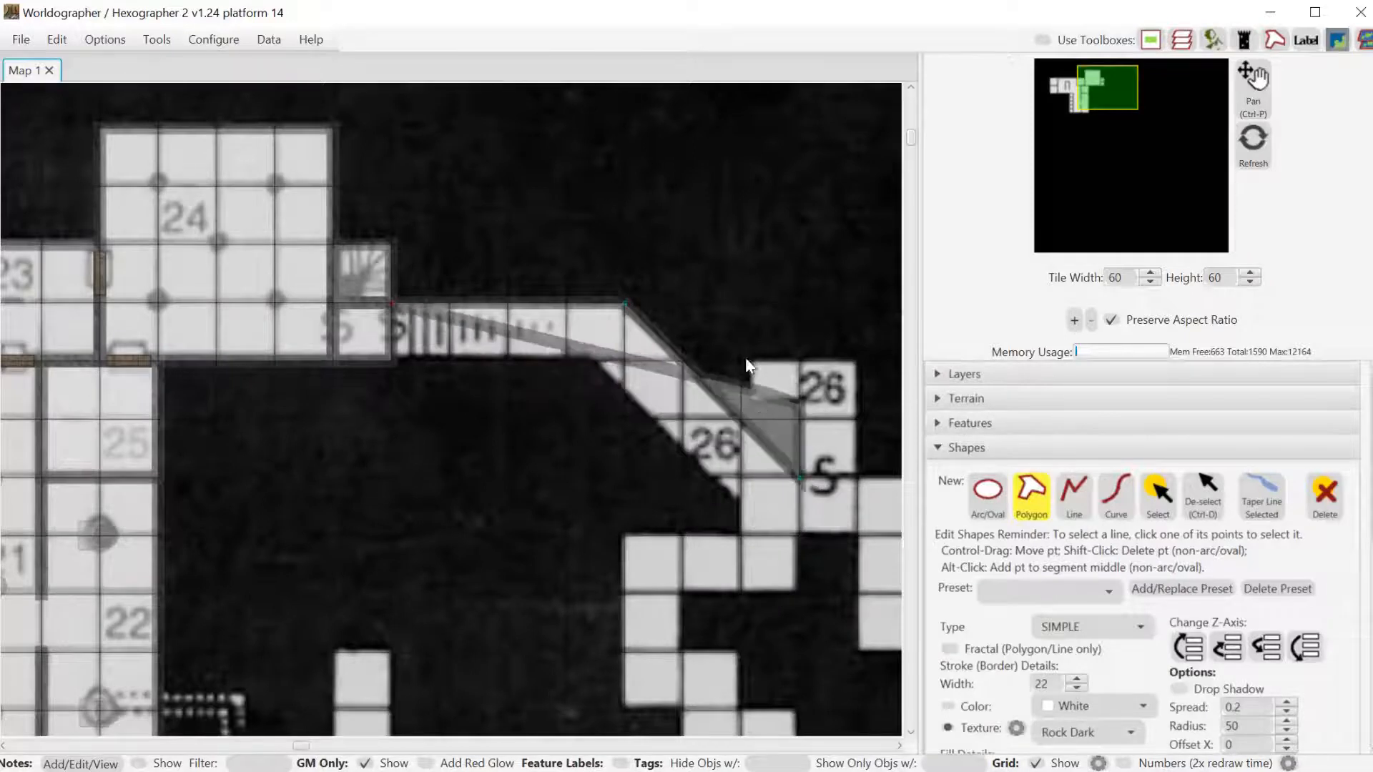
{"action": "left_click", "coordinate": [750, 401]}
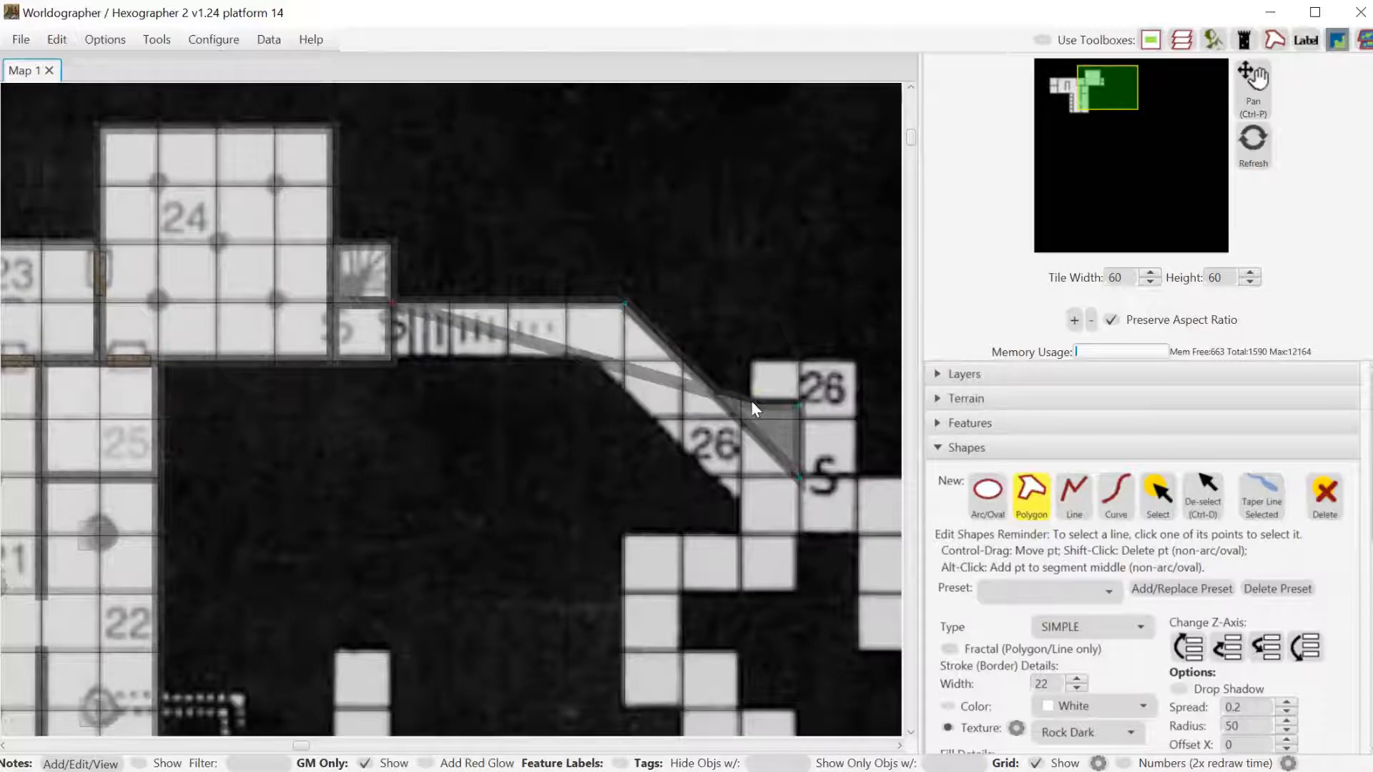
{"action": "left_click", "coordinate": [755, 363]}
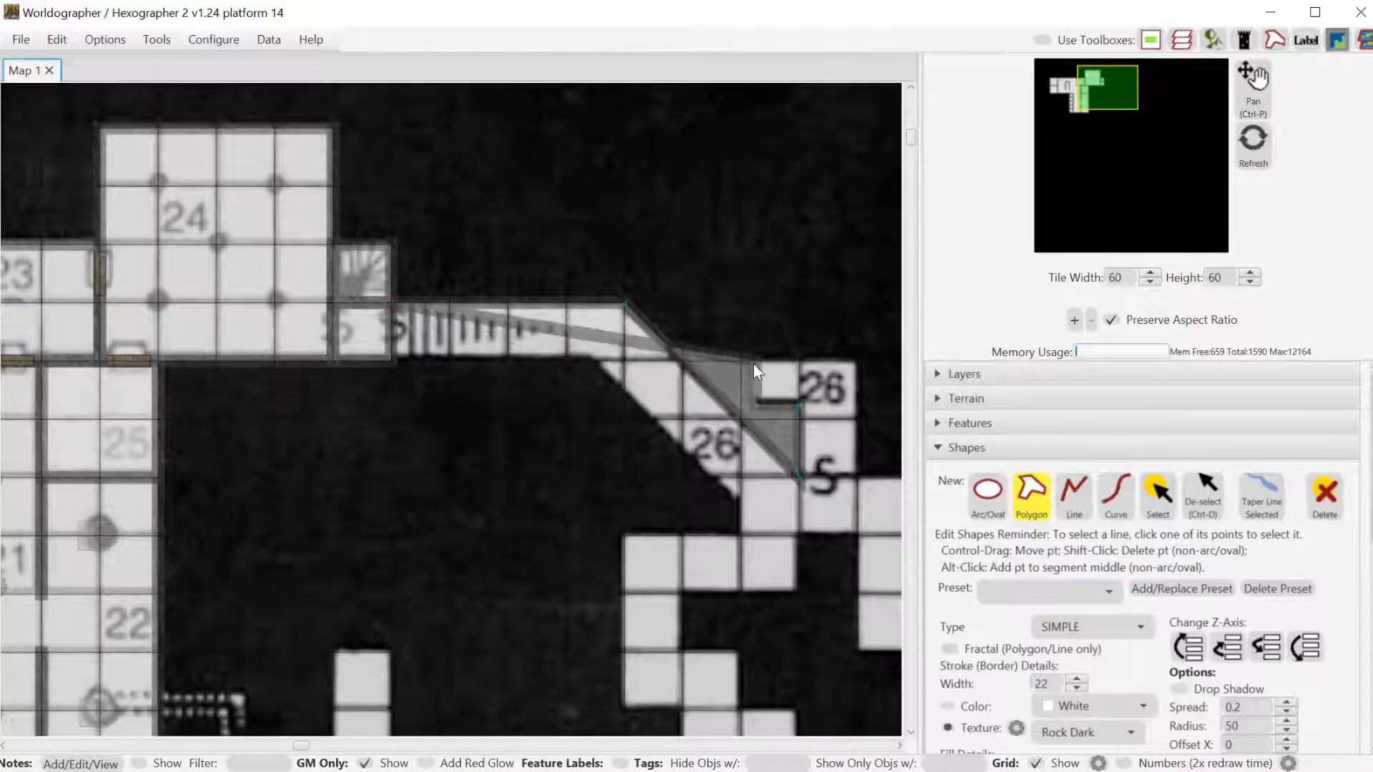
{"action": "left_click", "coordinate": [856, 358]}
{"action": "left_click", "coordinate": [857, 476]}
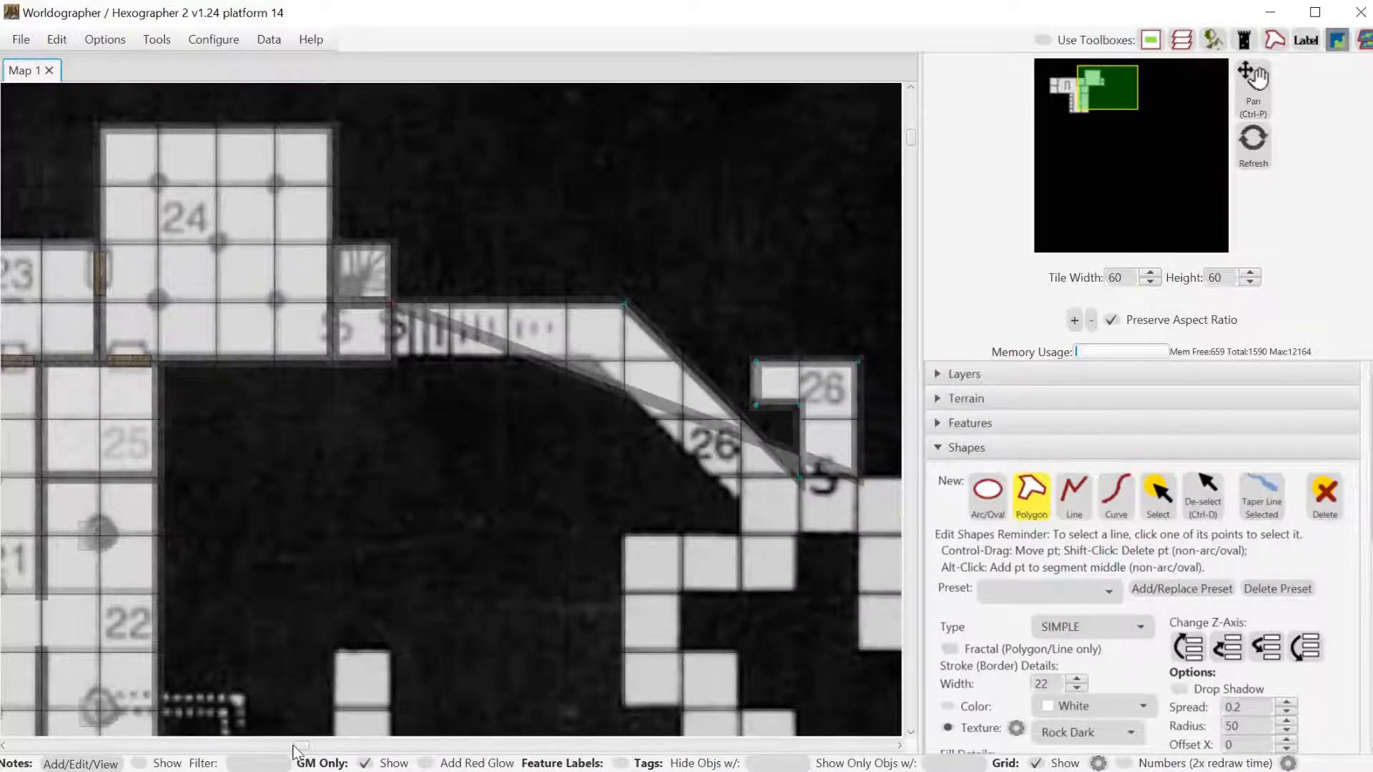
Continue the polygon along the upper edge of the U-shaped passage east of area 26 to room 28's northwest corner.
{"action": "left_click_drag", "start_coordinate": [299, 745], "coordinate": [516, 745]}
{"action": "left_click", "coordinate": [442, 481]}
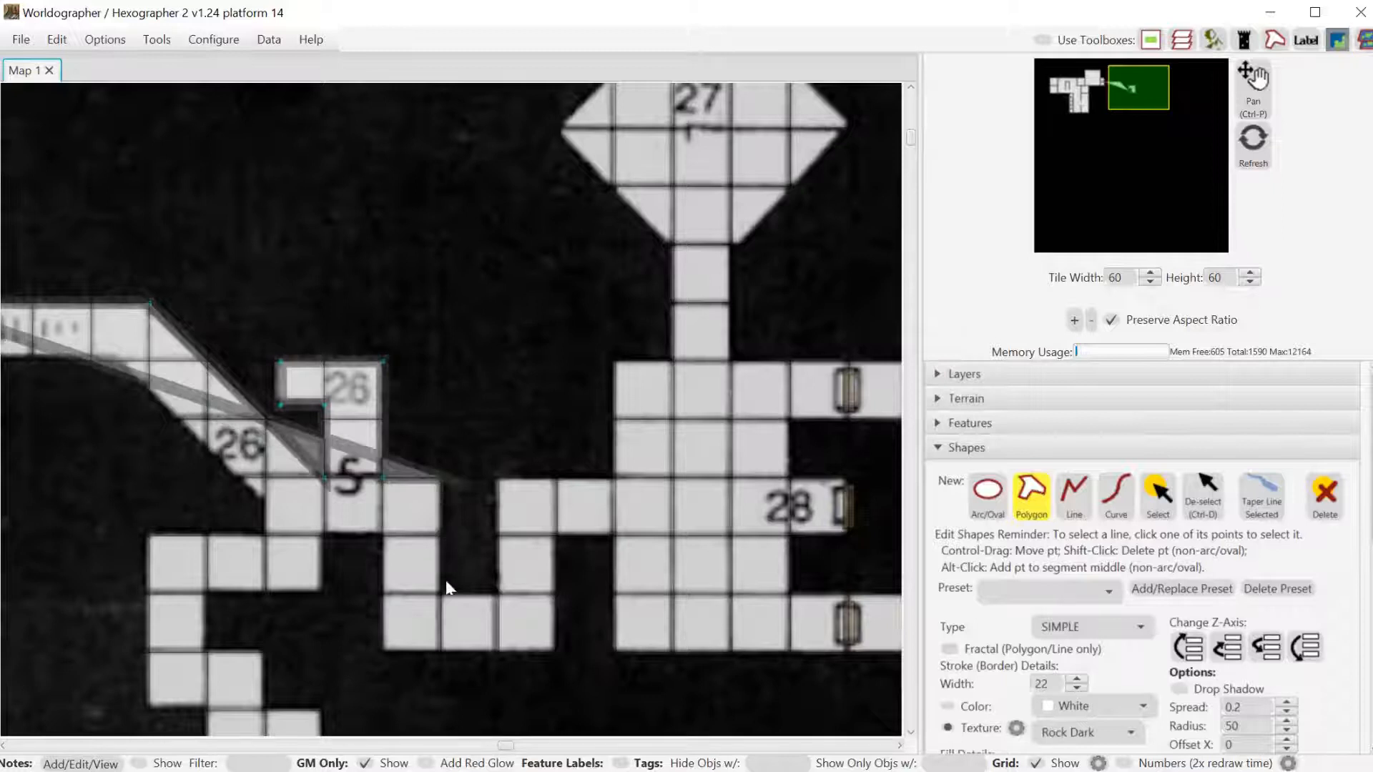
{"action": "left_click", "coordinate": [442, 596]}
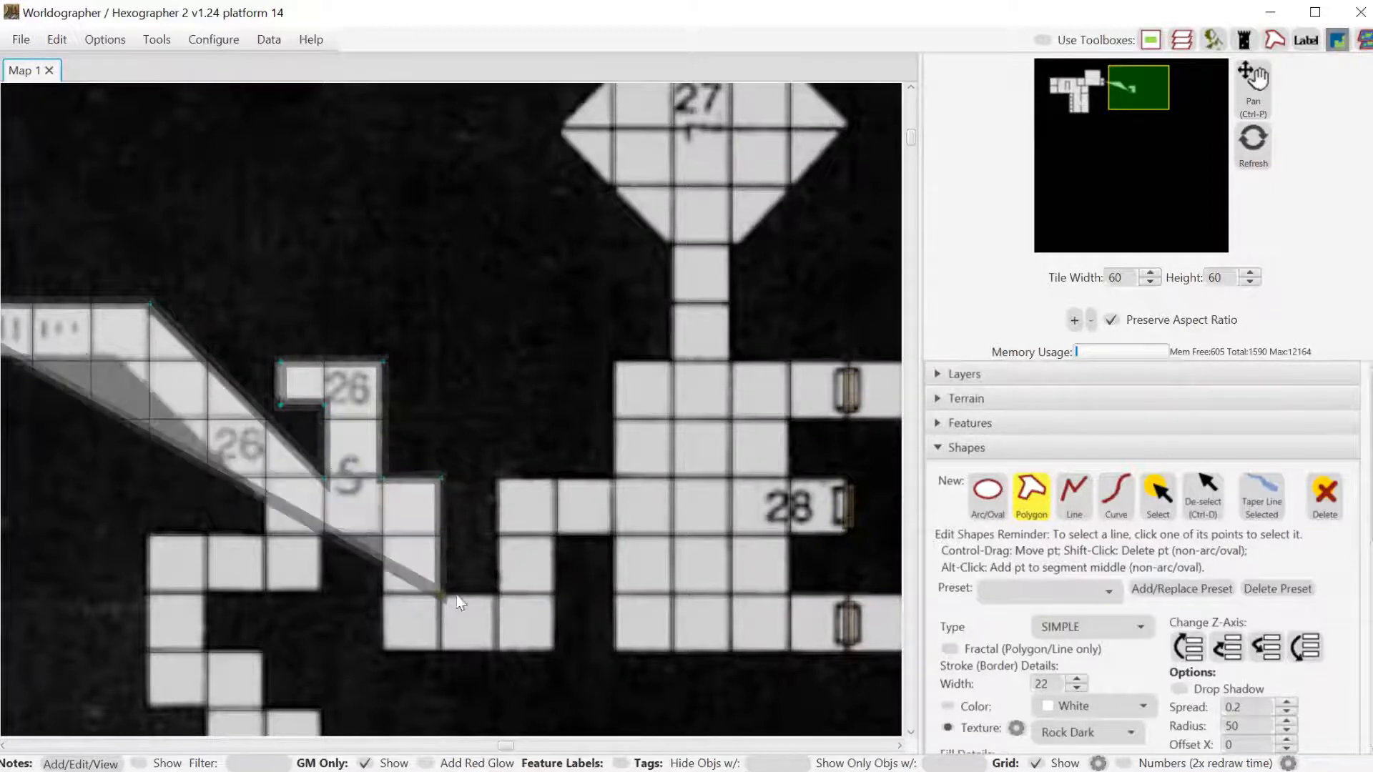
{"action": "left_click", "coordinate": [499, 595]}
{"action": "left_click", "coordinate": [500, 479]}
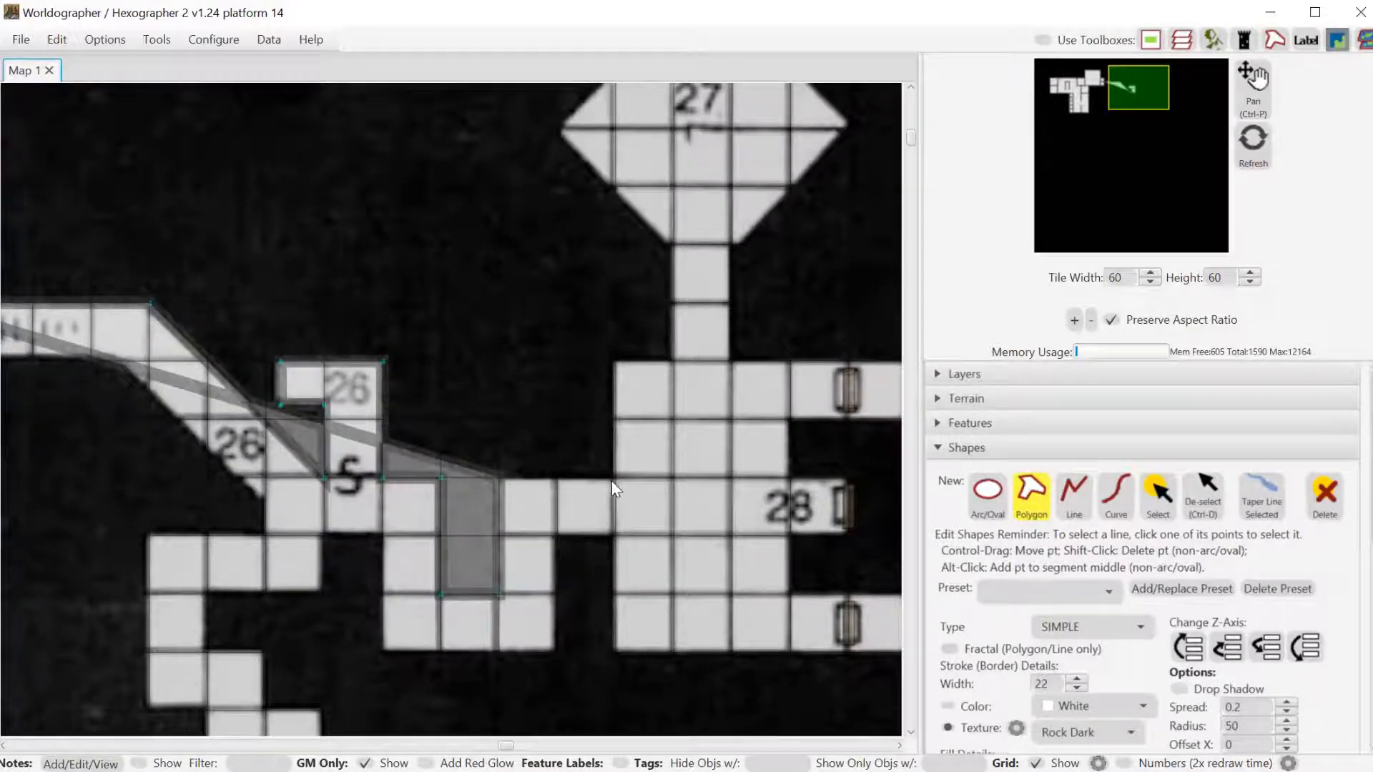
{"action": "left_click", "coordinate": [611, 482]}
{"action": "left_click", "coordinate": [616, 361]}
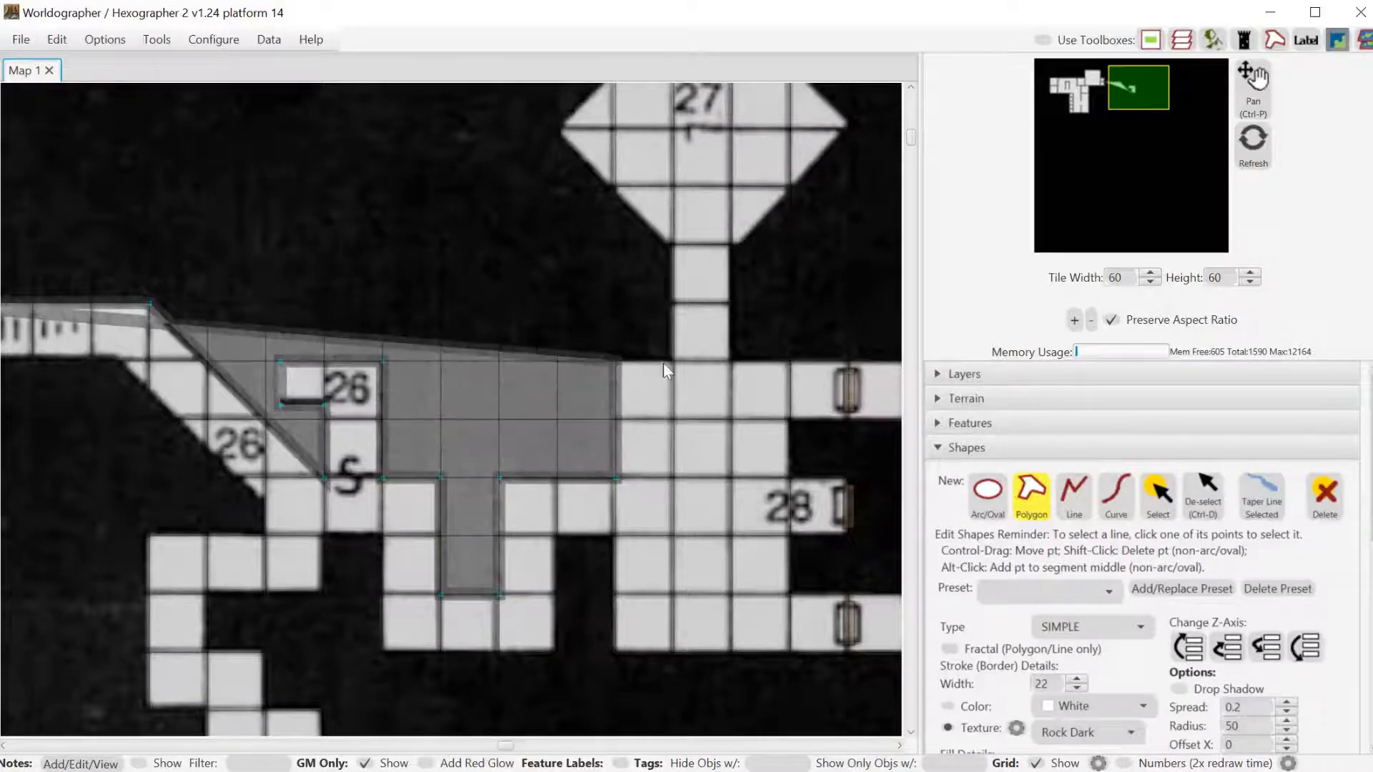
Continue the polygon up the narrow passage, around the diamond-shaped room 27 and back down to room 28's upper wall.
{"action": "left_click", "coordinate": [672, 359]}
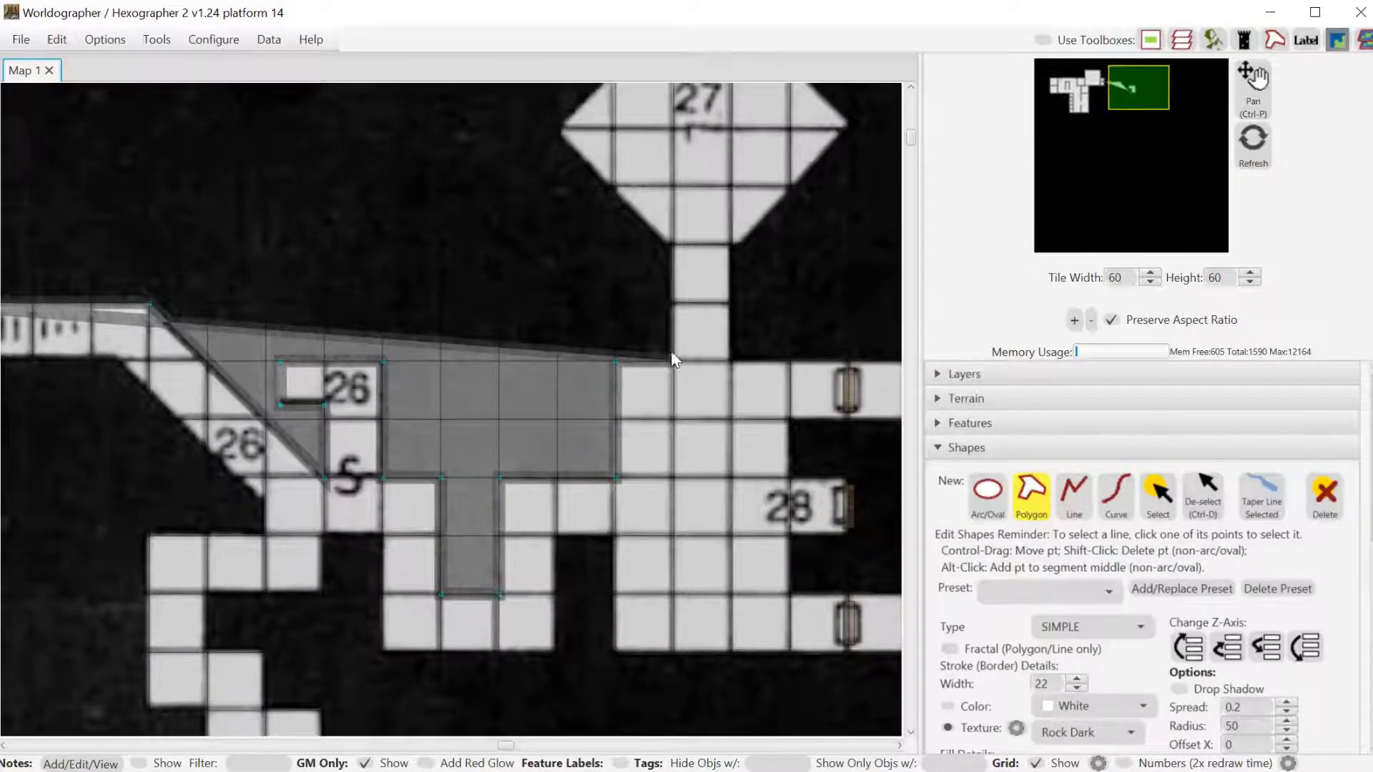
{"action": "left_click", "coordinate": [672, 243]}
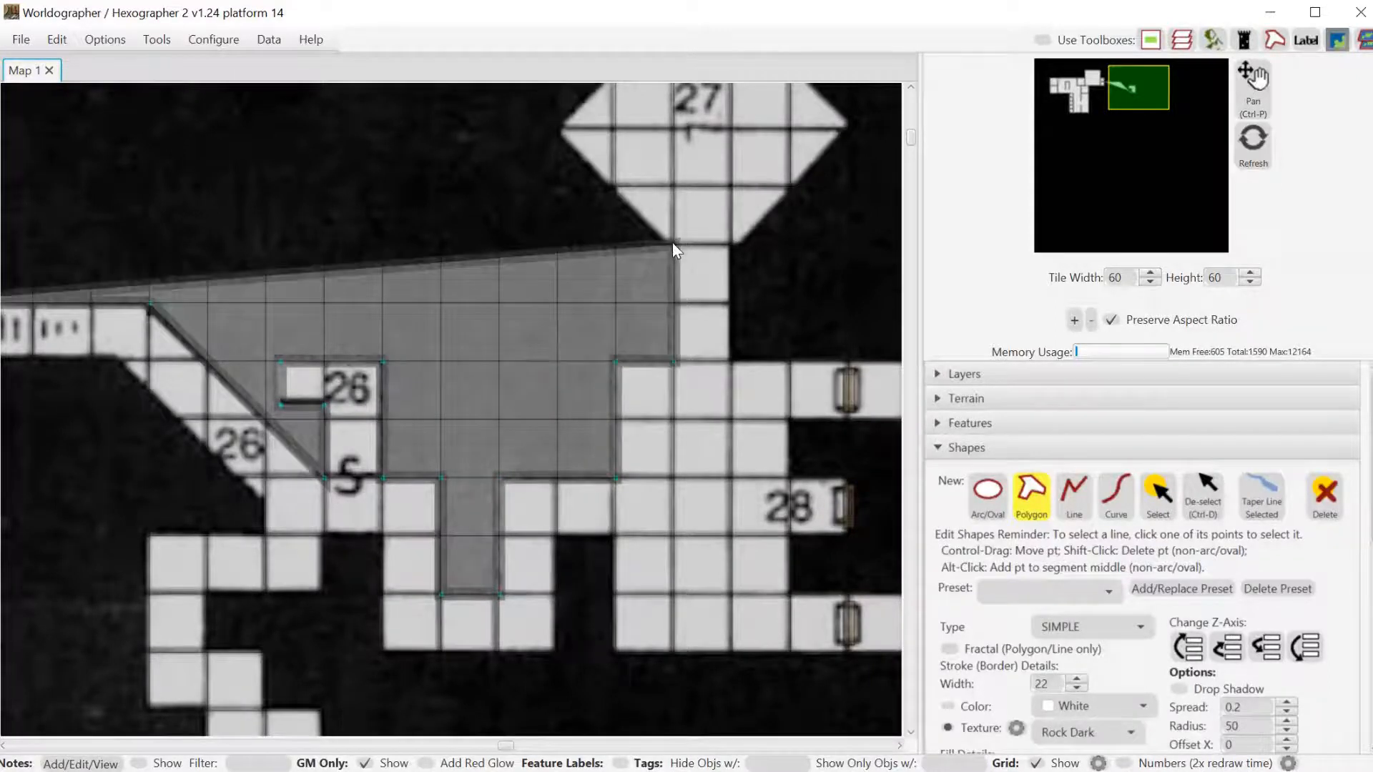
{"action": "left_click", "coordinate": [559, 130]}
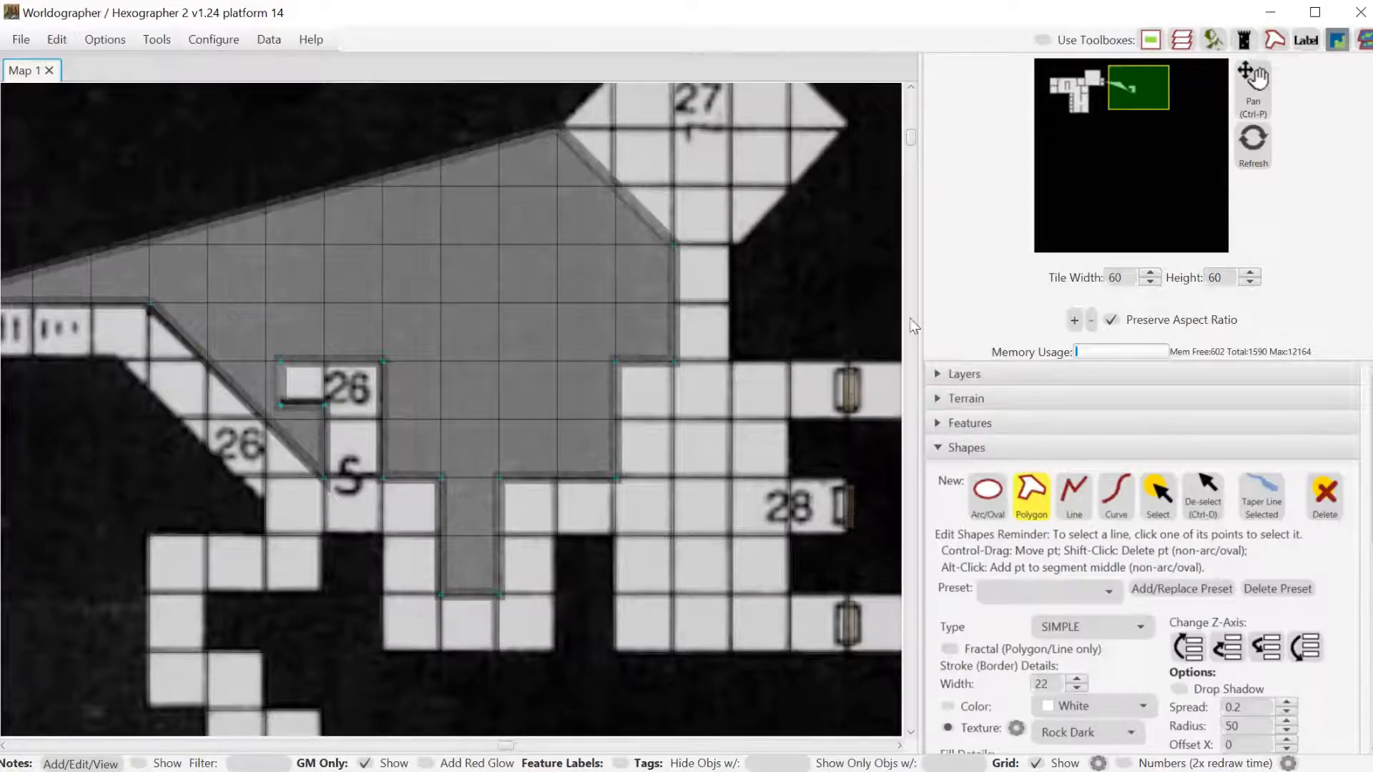
{"action": "left_click_drag", "start_coordinate": [909, 139], "coordinate": [910, 105]}
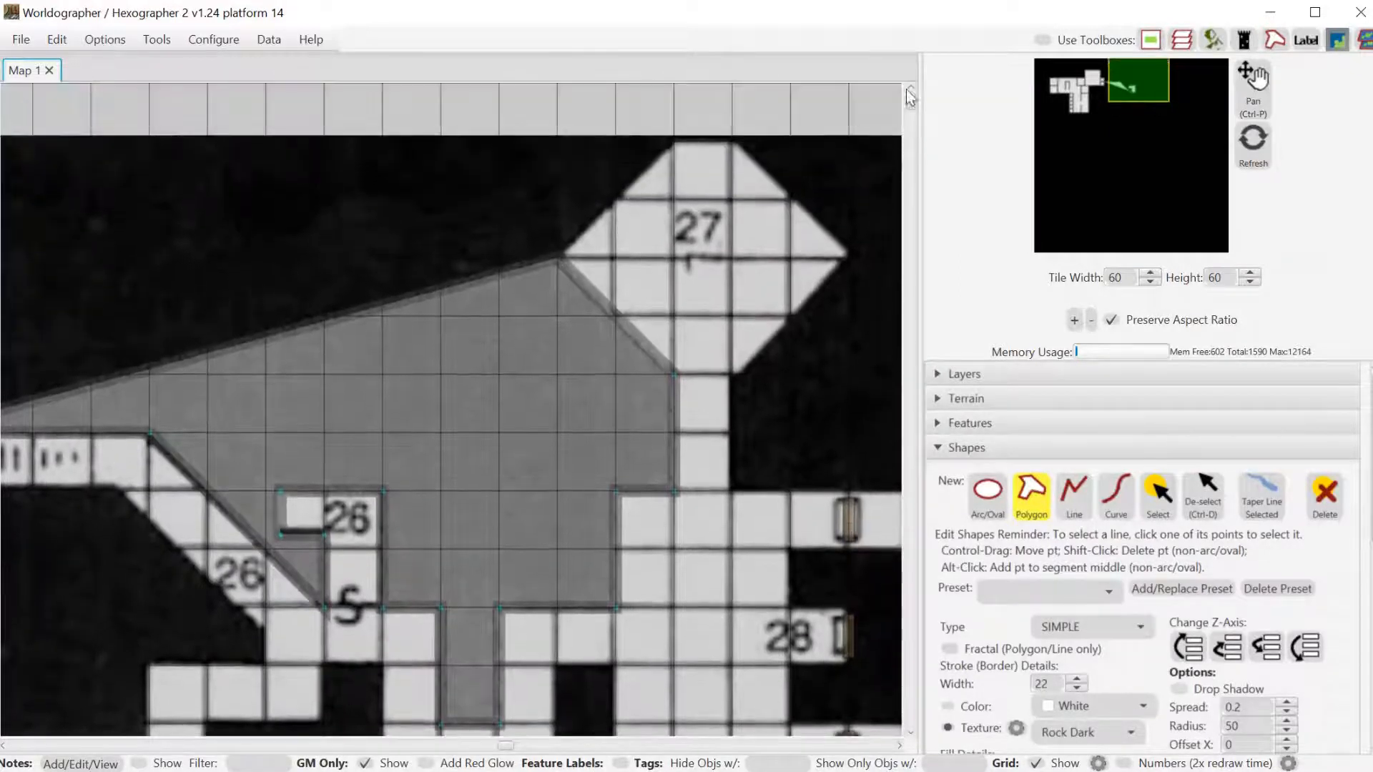
{"action": "left_click", "coordinate": [676, 140]}
{"action": "left_click", "coordinate": [732, 141]}
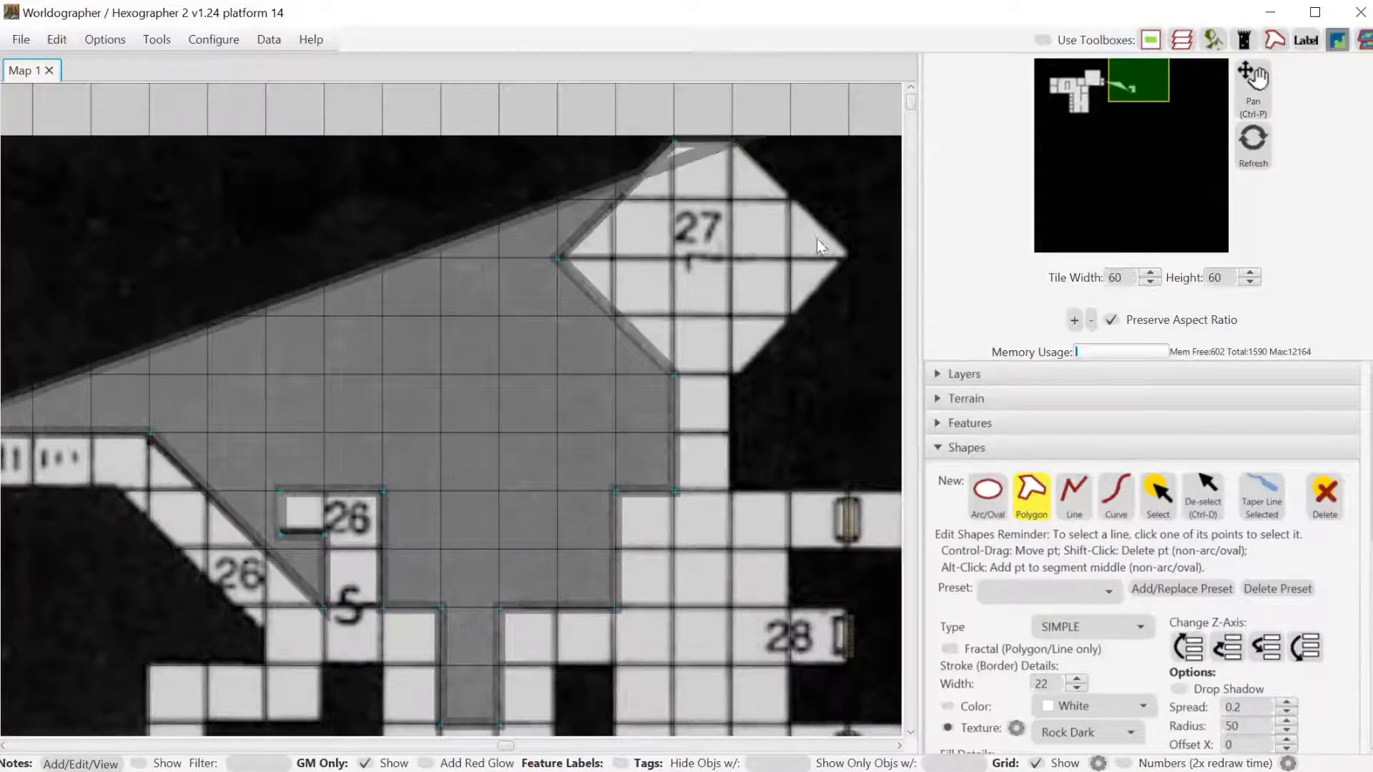
{"action": "left_click", "coordinate": [849, 254]}
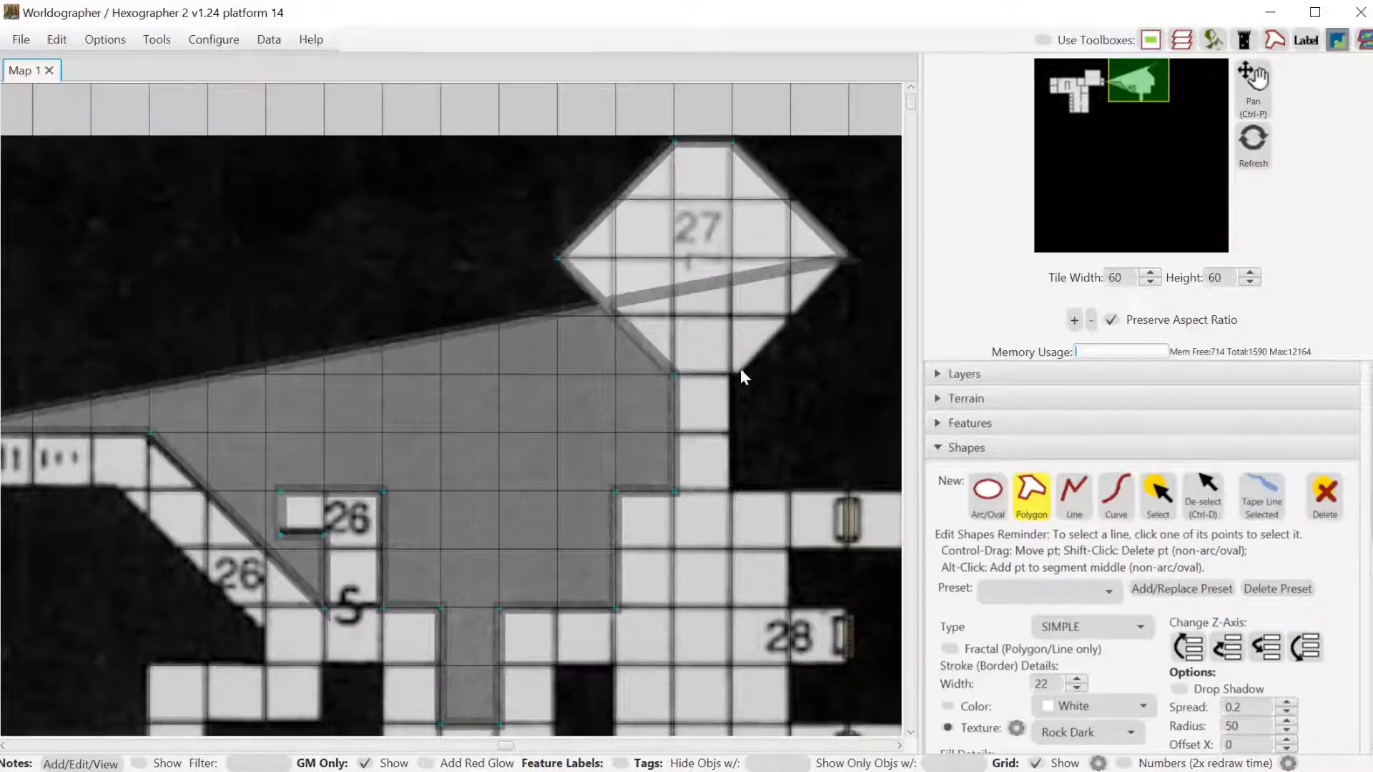
{"action": "left_click", "coordinate": [731, 374]}
{"action": "left_click", "coordinate": [729, 491]}
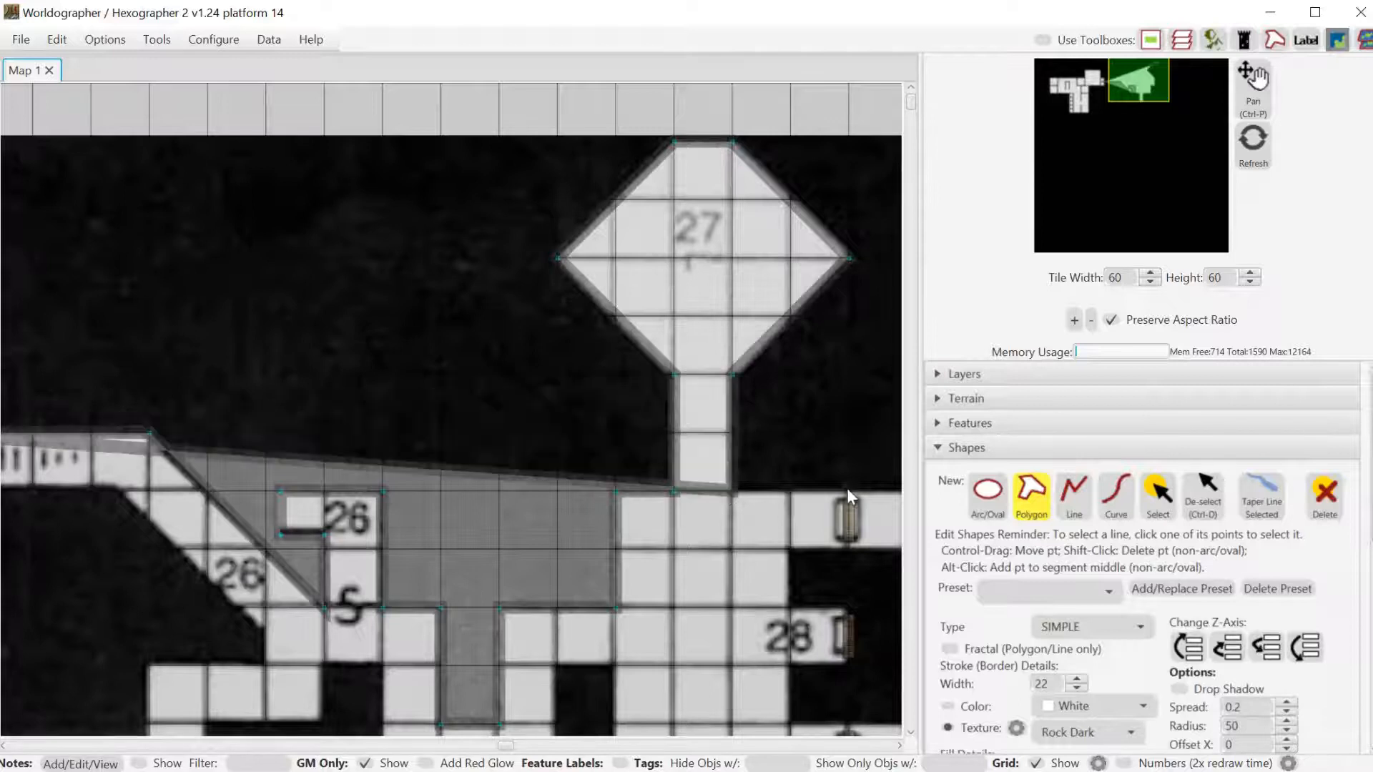
Continue the polygon along room 28's upper wall and around its two upper east door stubs, including the recess between them.
{"action": "left_click", "coordinate": [849, 489]}
{"action": "left_click", "coordinate": [848, 548]}
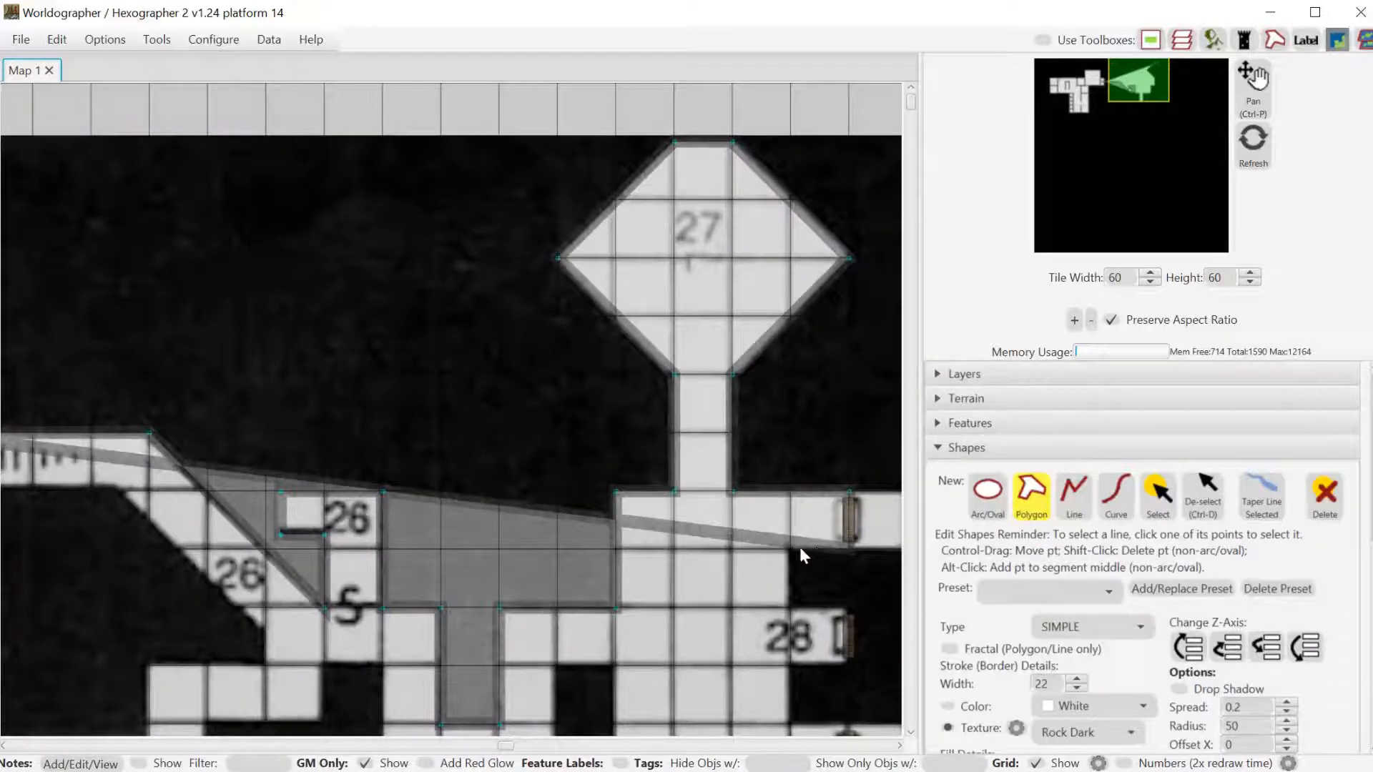
{"action": "left_click", "coordinate": [787, 607]}
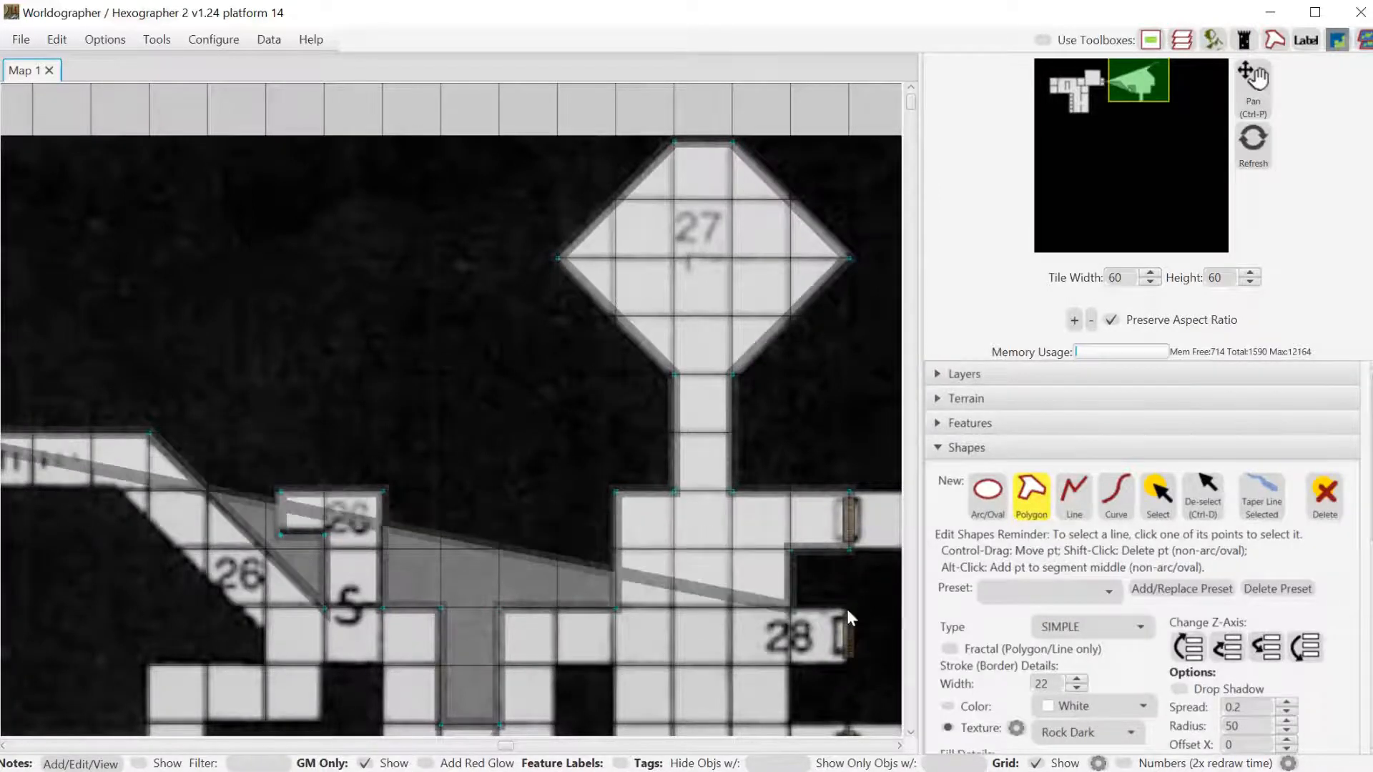
{"action": "left_click", "coordinate": [847, 608]}
{"action": "left_click", "coordinate": [846, 667]}
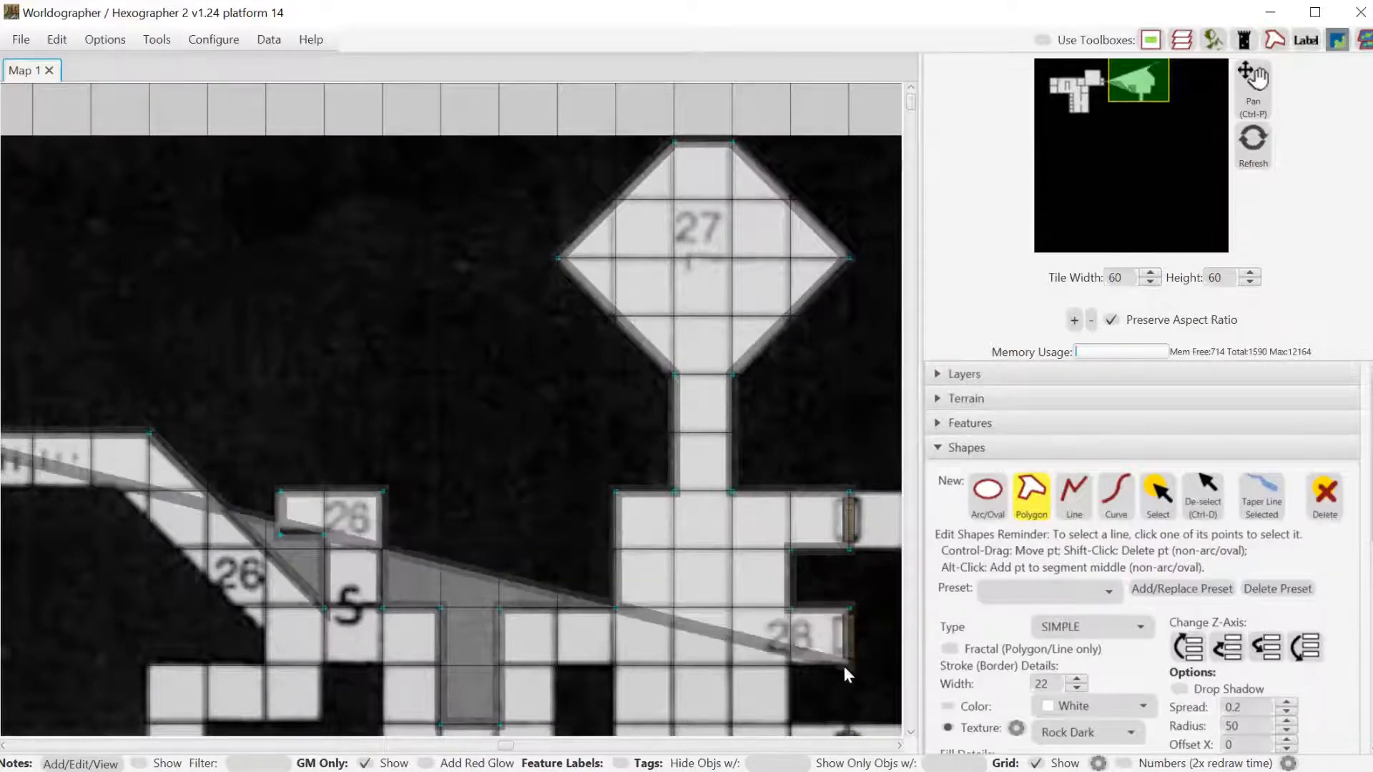
Continue the polygon around room 28's southeast door stub, along its south wall and up its lower west wall to the passage.
{"action": "left_click", "coordinate": [1146, 85]}
{"action": "left_click_drag", "start_coordinate": [1144, 84], "coordinate": [1147, 101]}
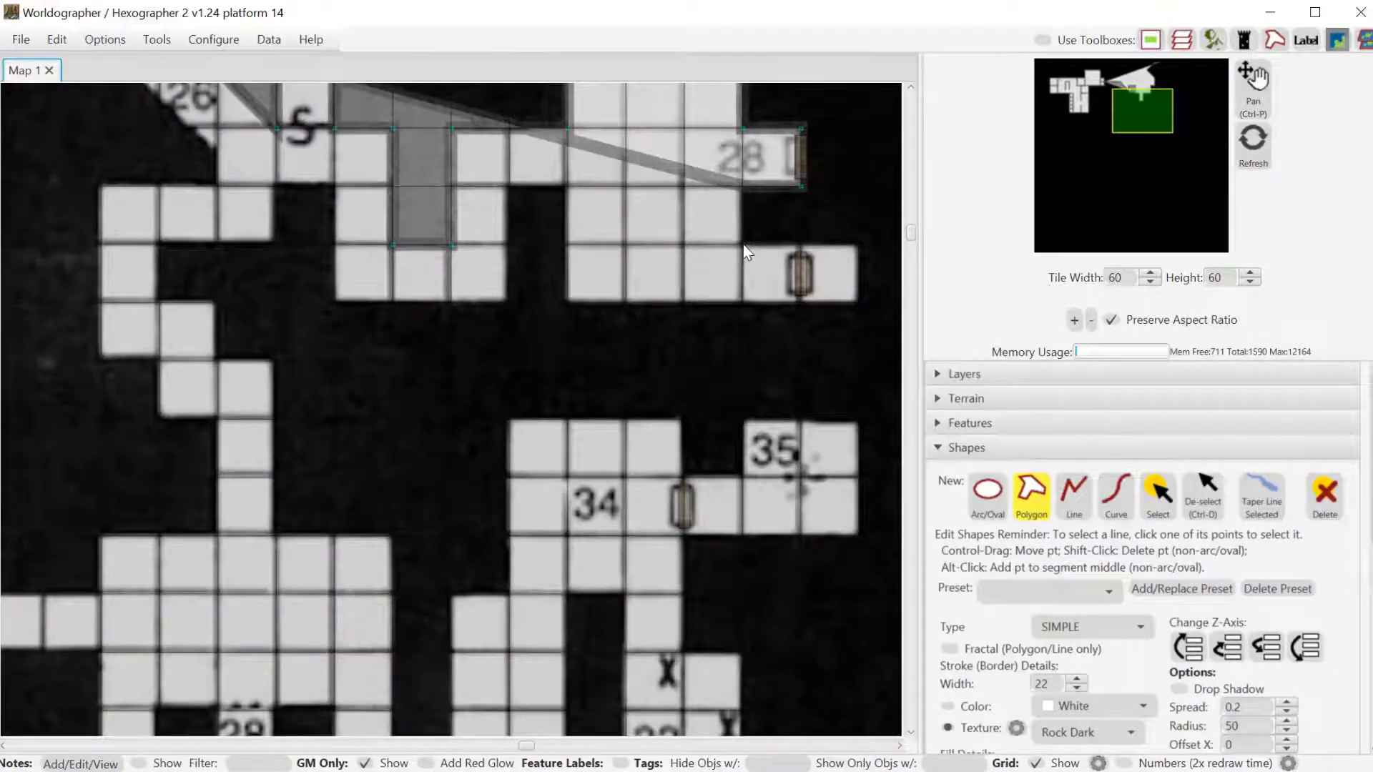
{"action": "left_click", "coordinate": [799, 248]}
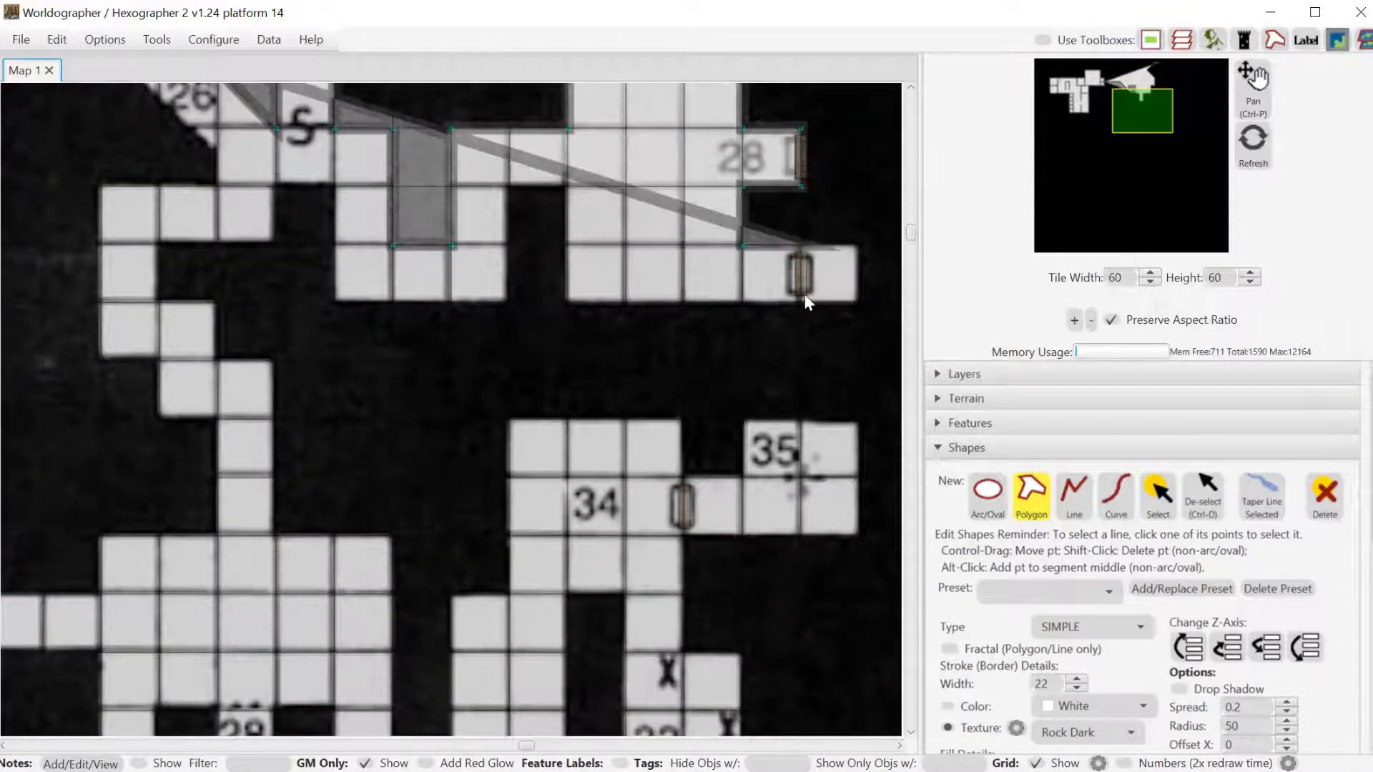
{"action": "left_click", "coordinate": [802, 302]}
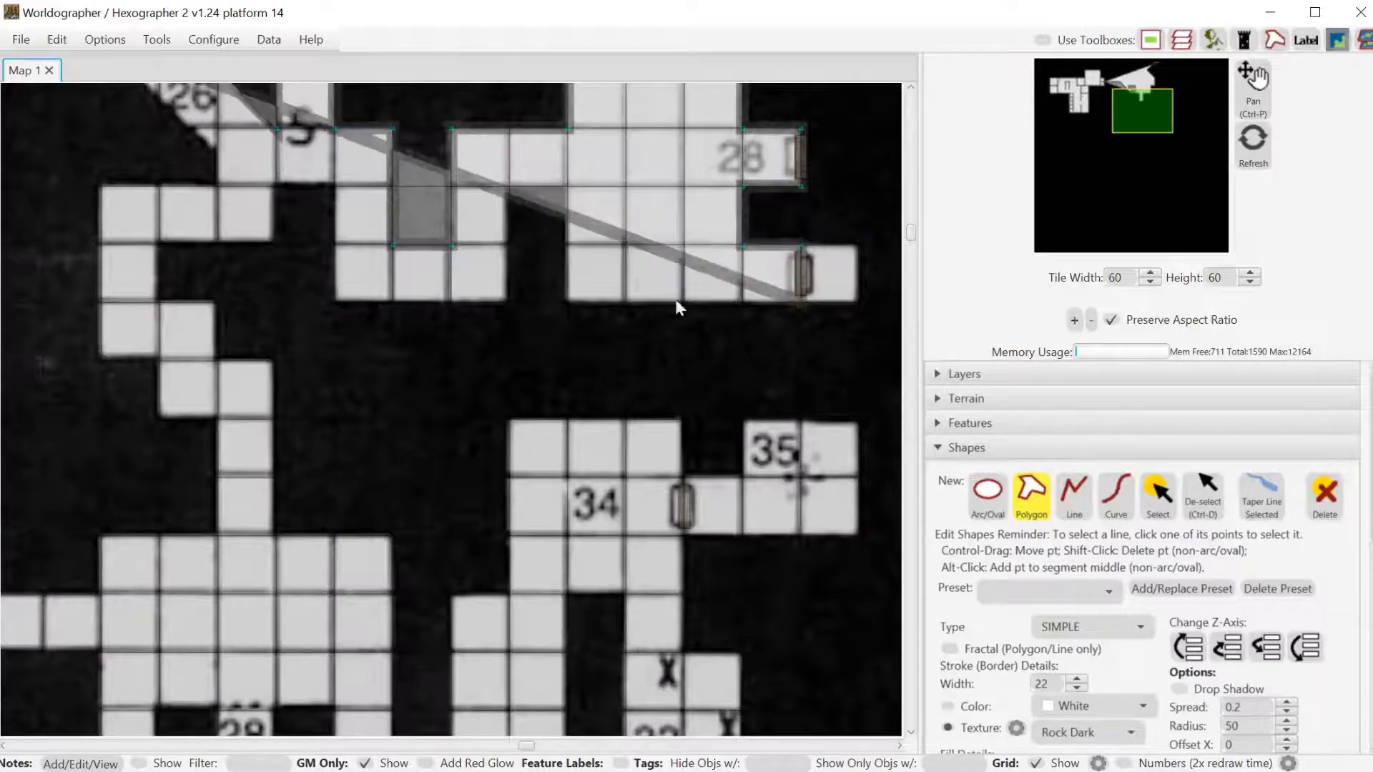
{"action": "left_click", "coordinate": [567, 187]}
Continue the polygon along the outer lower edge of the U-shaped passage west of room 28 to the square below the secret door.
{"action": "left_click", "coordinate": [509, 187]}
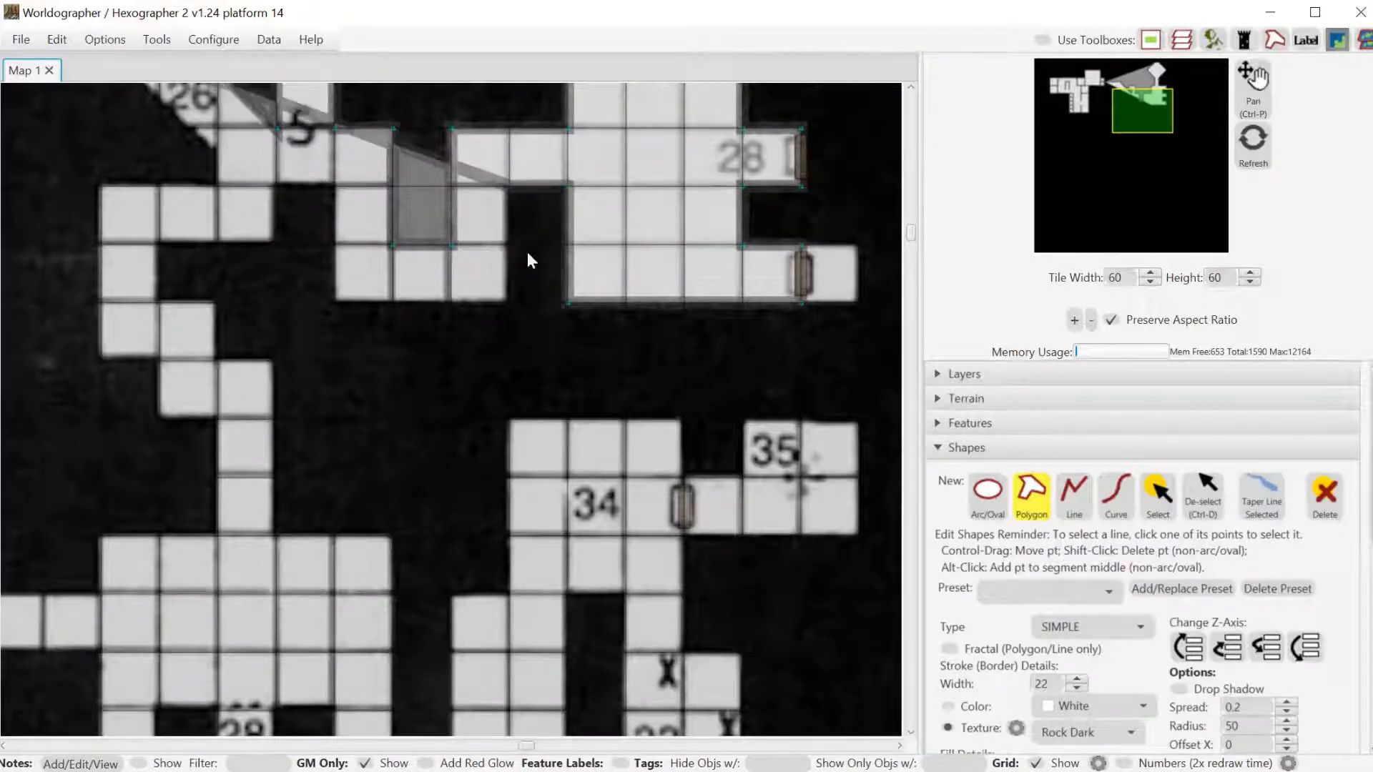
{"action": "left_click", "coordinate": [506, 303]}
{"action": "left_click", "coordinate": [336, 299]}
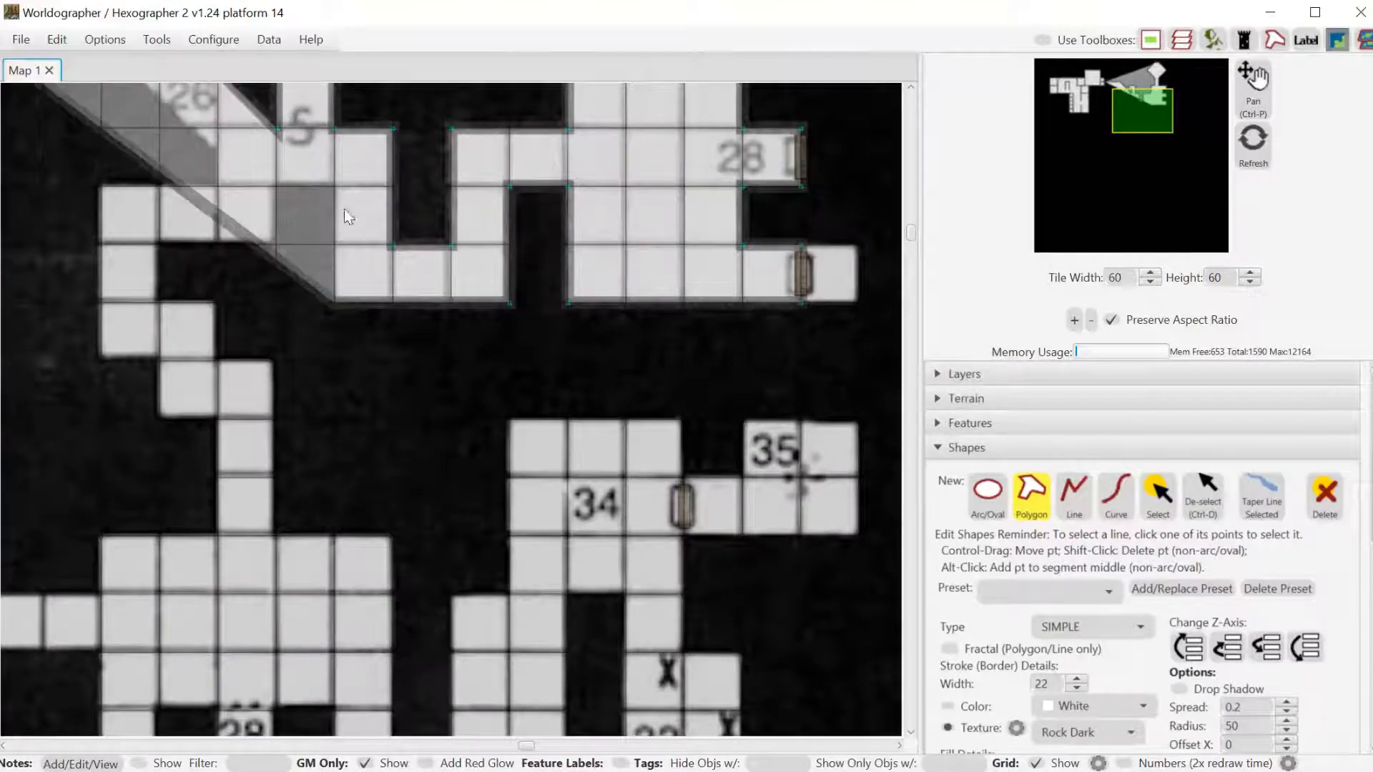
{"action": "left_click", "coordinate": [323, 188]}
{"action": "left_click", "coordinate": [276, 184]}
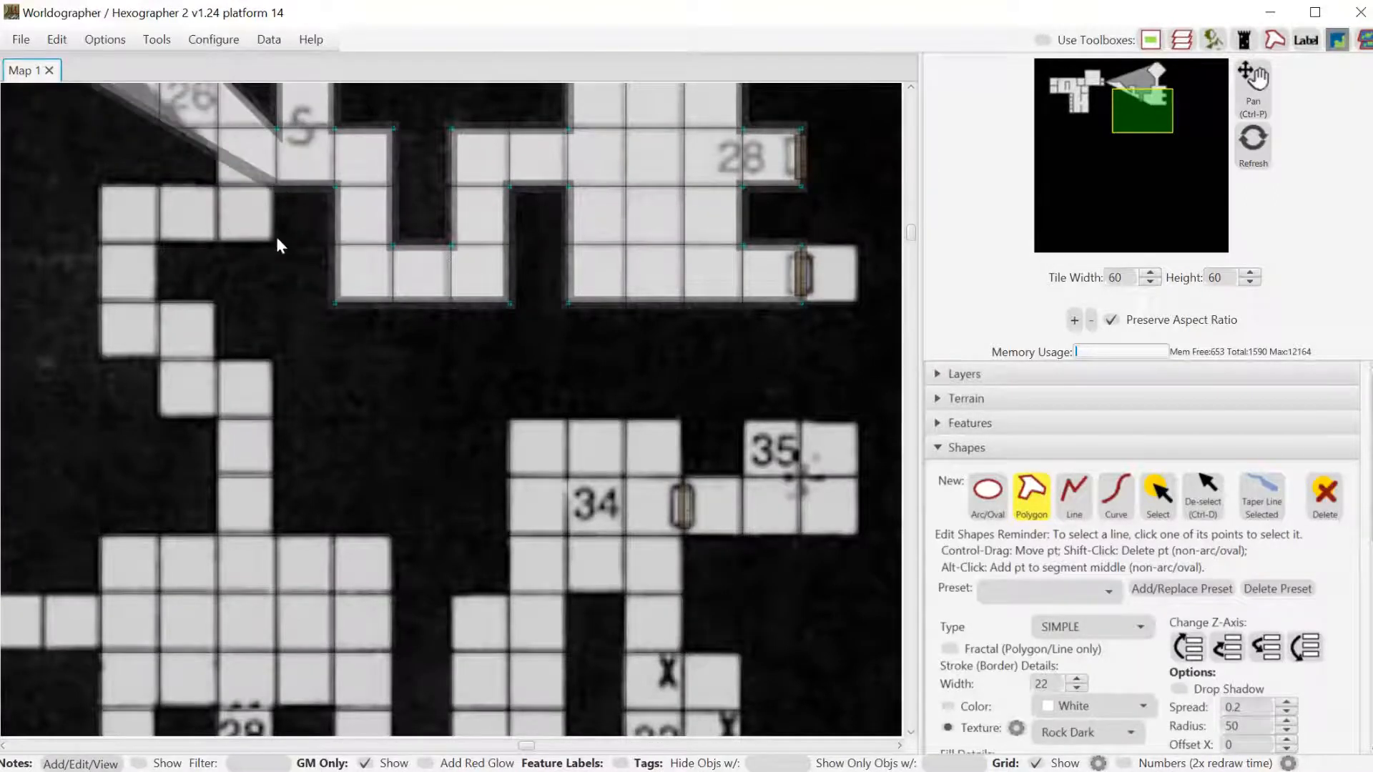
Continue the polygon along the east edge of the zigzag corridor south of area 26 down to the large room's upper wall.
{"action": "left_click", "coordinate": [275, 241]}
{"action": "left_click", "coordinate": [213, 246]}
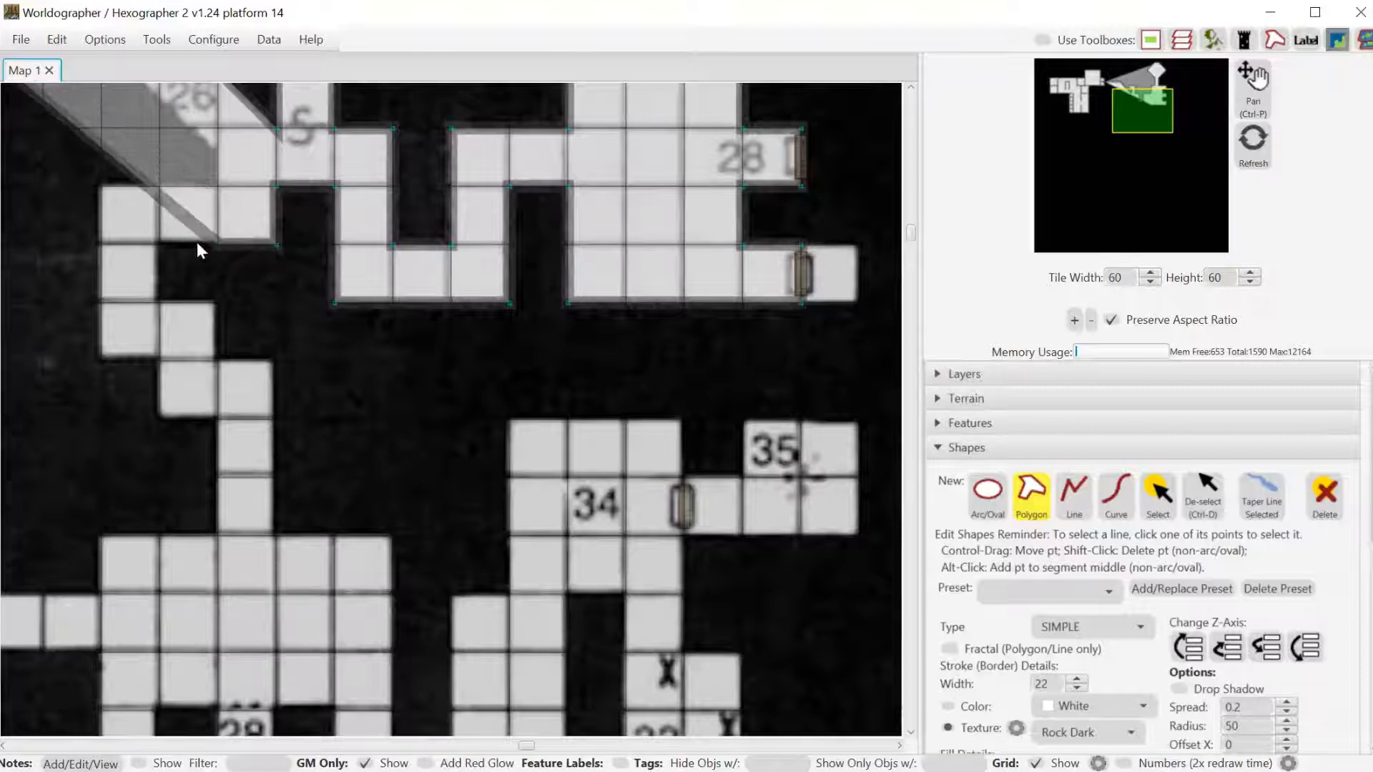
{"action": "left_click", "coordinate": [160, 244]}
{"action": "left_click", "coordinate": [162, 303]}
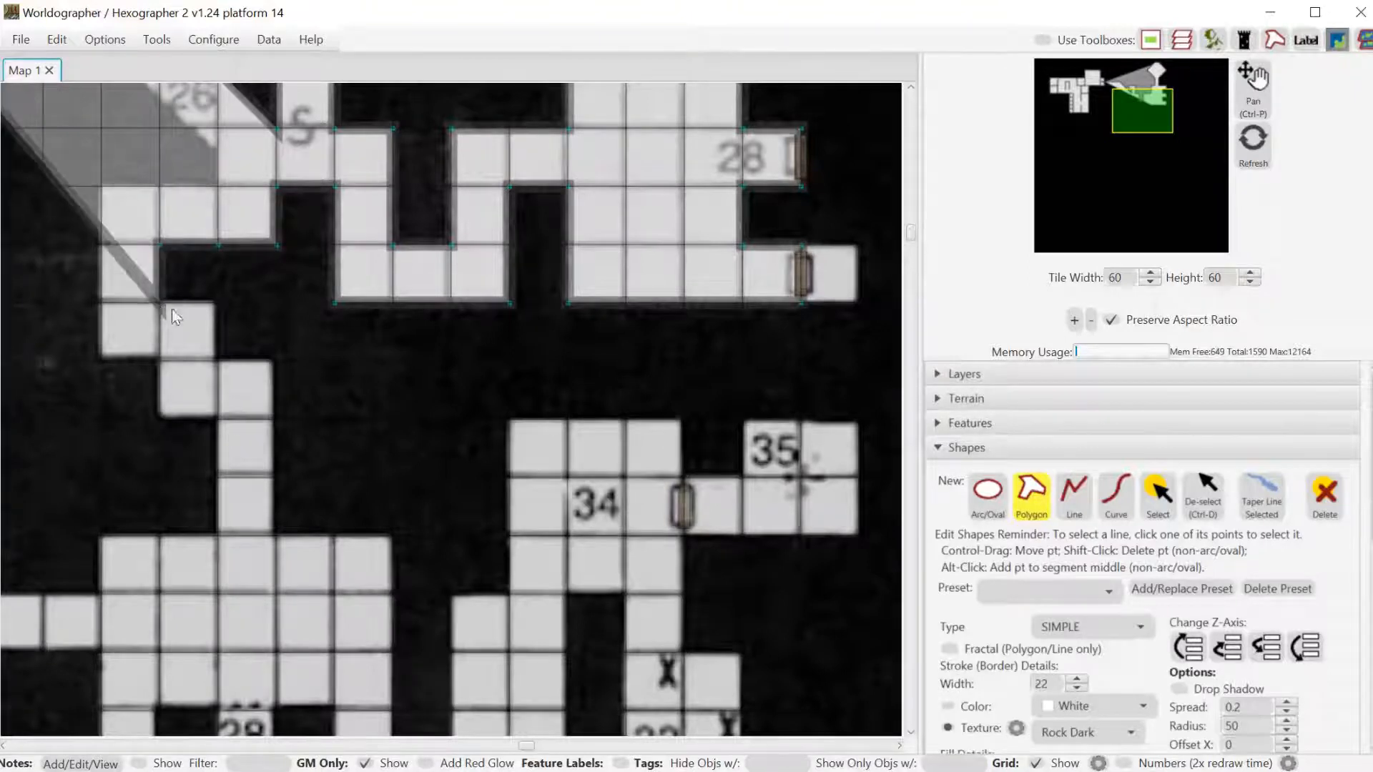
{"action": "left_click", "coordinate": [216, 305]}
{"action": "left_click", "coordinate": [219, 361]}
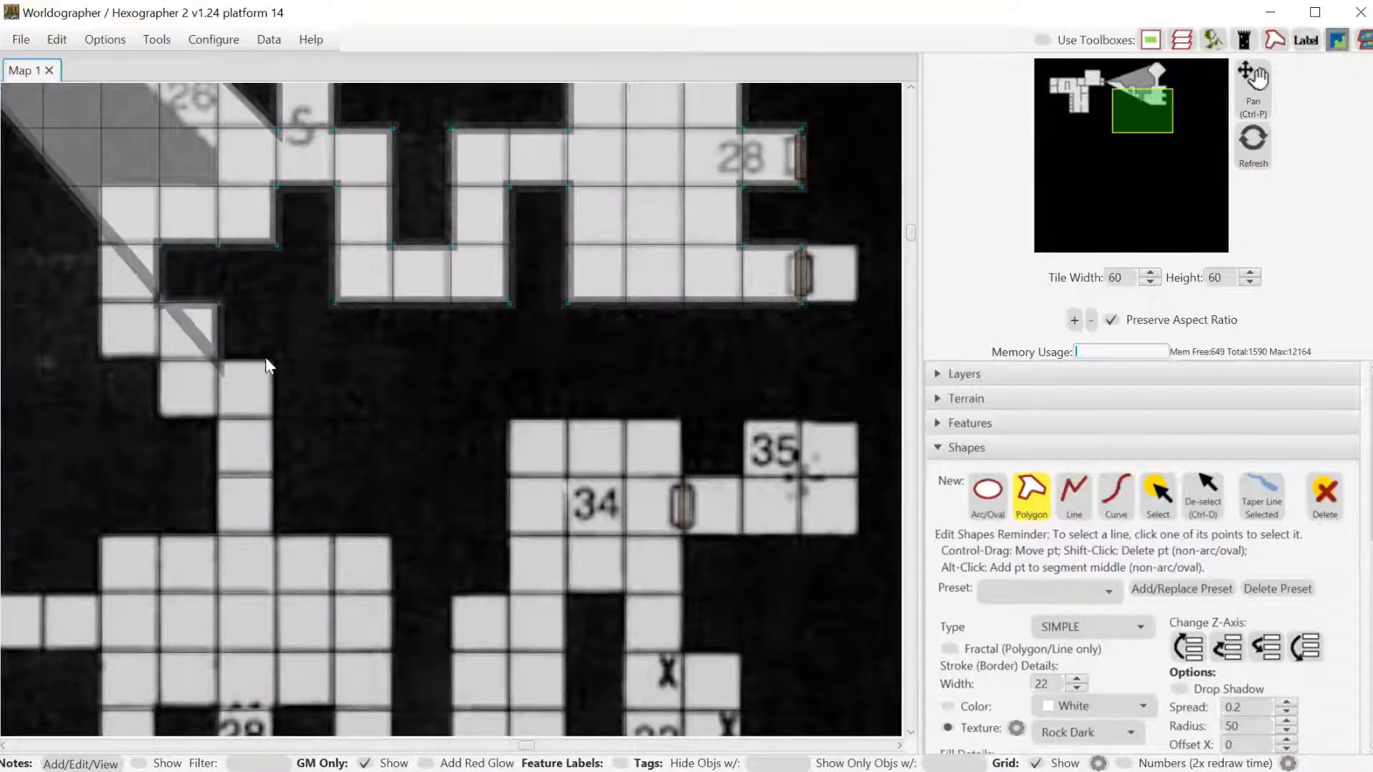
{"action": "left_click", "coordinate": [274, 361]}
{"action": "left_click", "coordinate": [277, 533]}
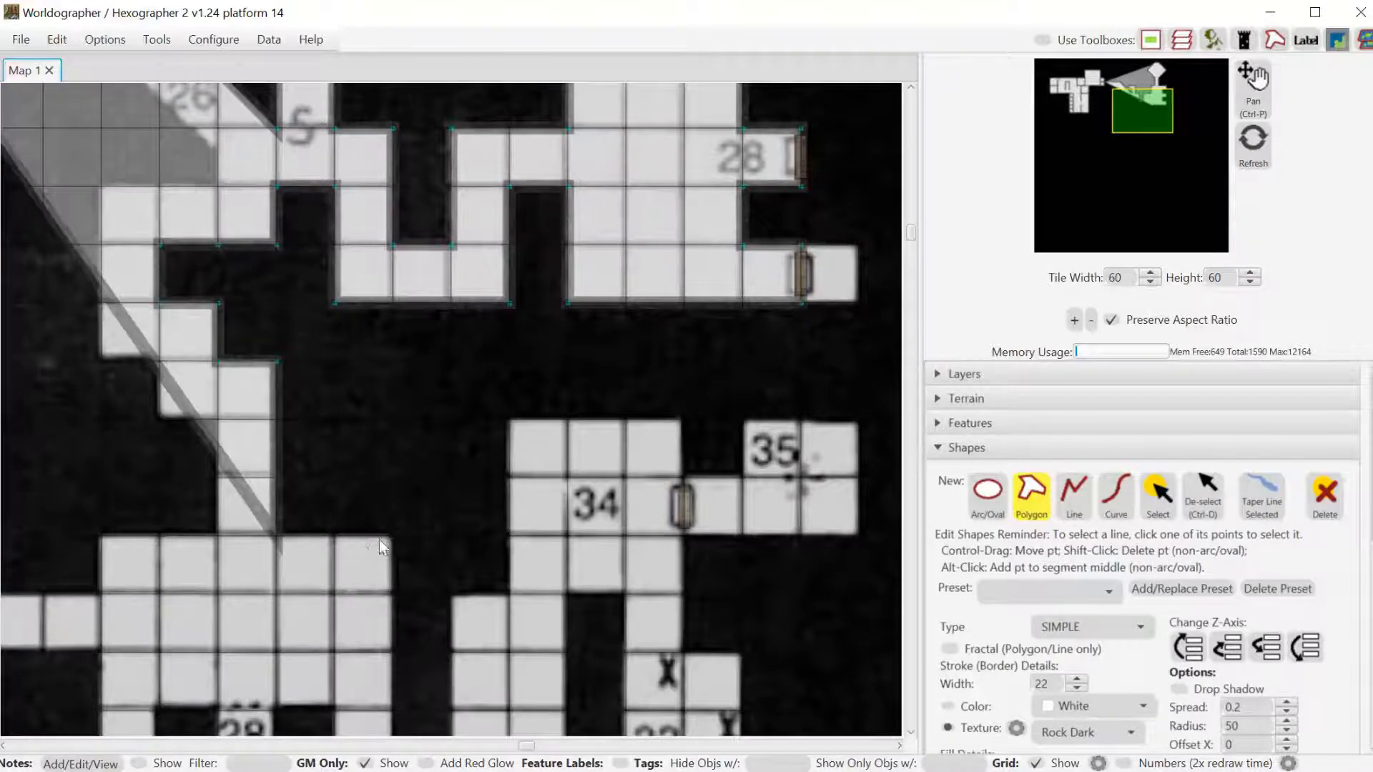
Continue the polygon around the large room's northeast corner, down its east wall and across the door square at the southeast exit.
{"action": "left_click", "coordinate": [391, 535]}
{"action": "left_click_drag", "start_coordinate": [1124, 103], "coordinate": [1147, 142]}
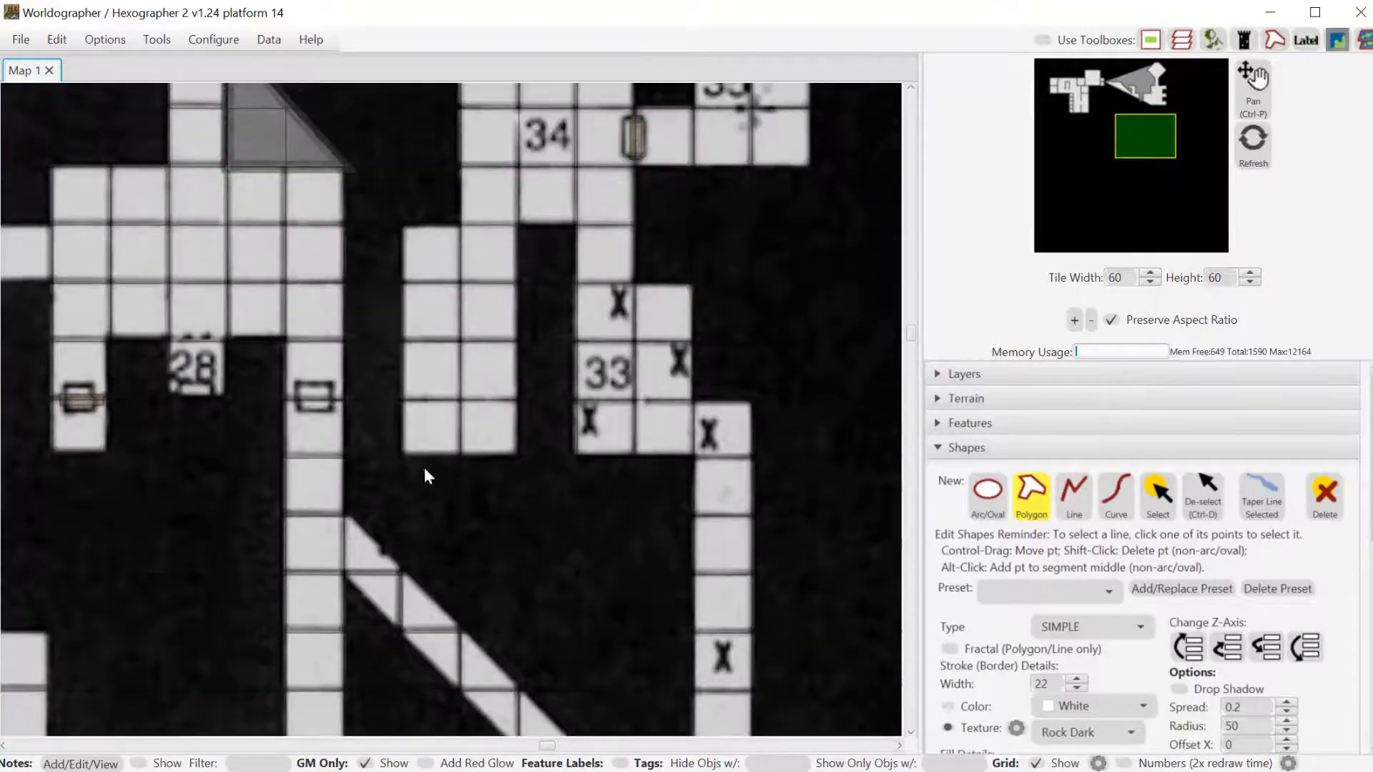
{"action": "left_click", "coordinate": [341, 396]}
{"action": "left_click", "coordinate": [287, 400]}
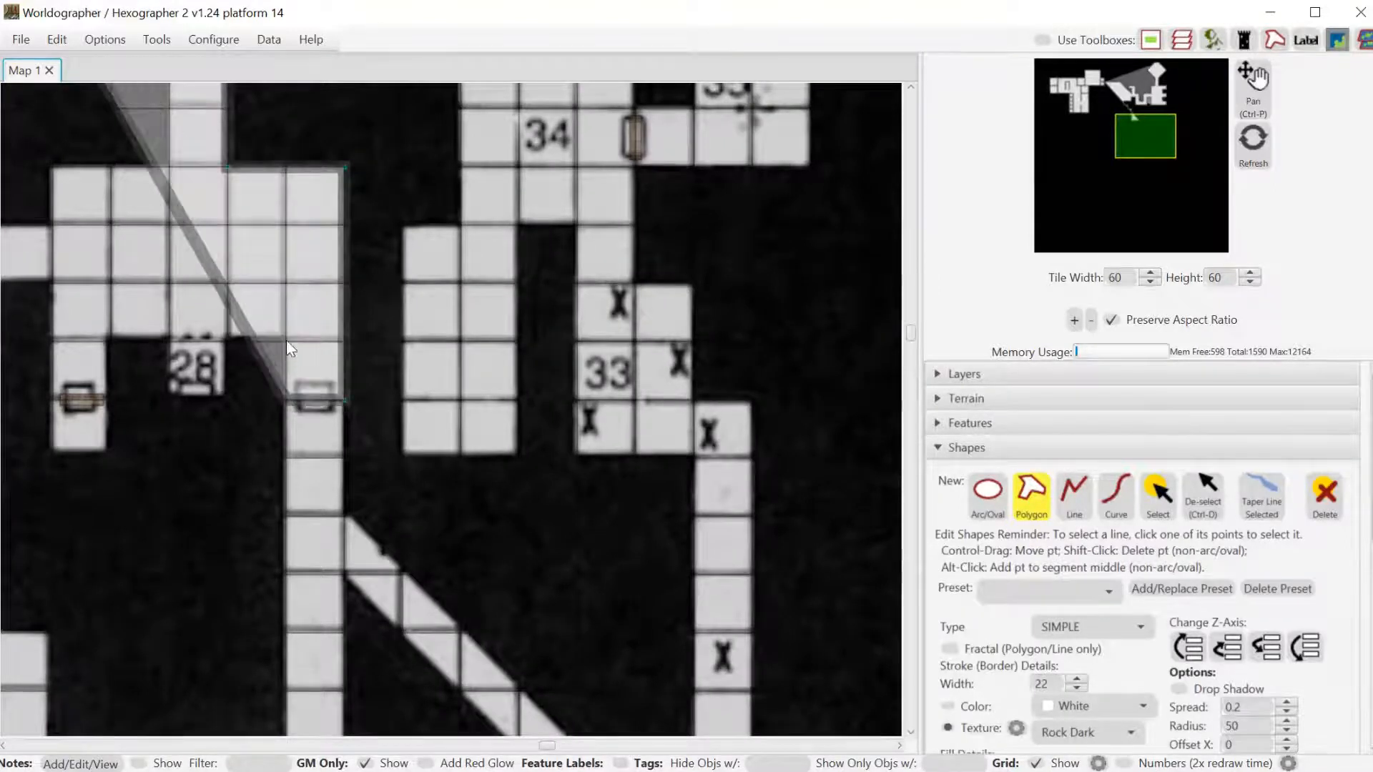
Continue the wall polygon along the lower edge of southern room 28, around its three downward alcoves and up its west side to the corridor.
{"action": "left_click", "coordinate": [225, 341]}
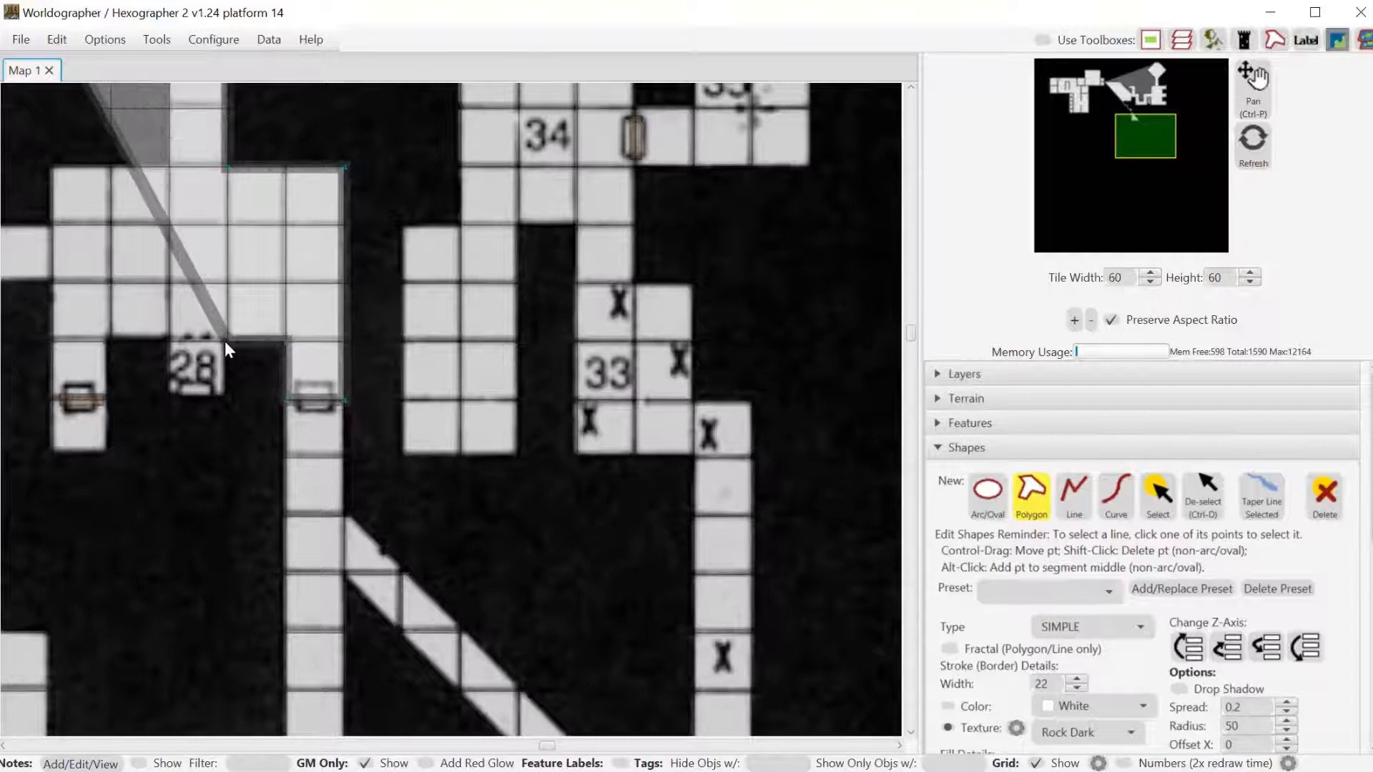
{"action": "left_click", "coordinate": [224, 393]}
{"action": "left_click", "coordinate": [168, 395]}
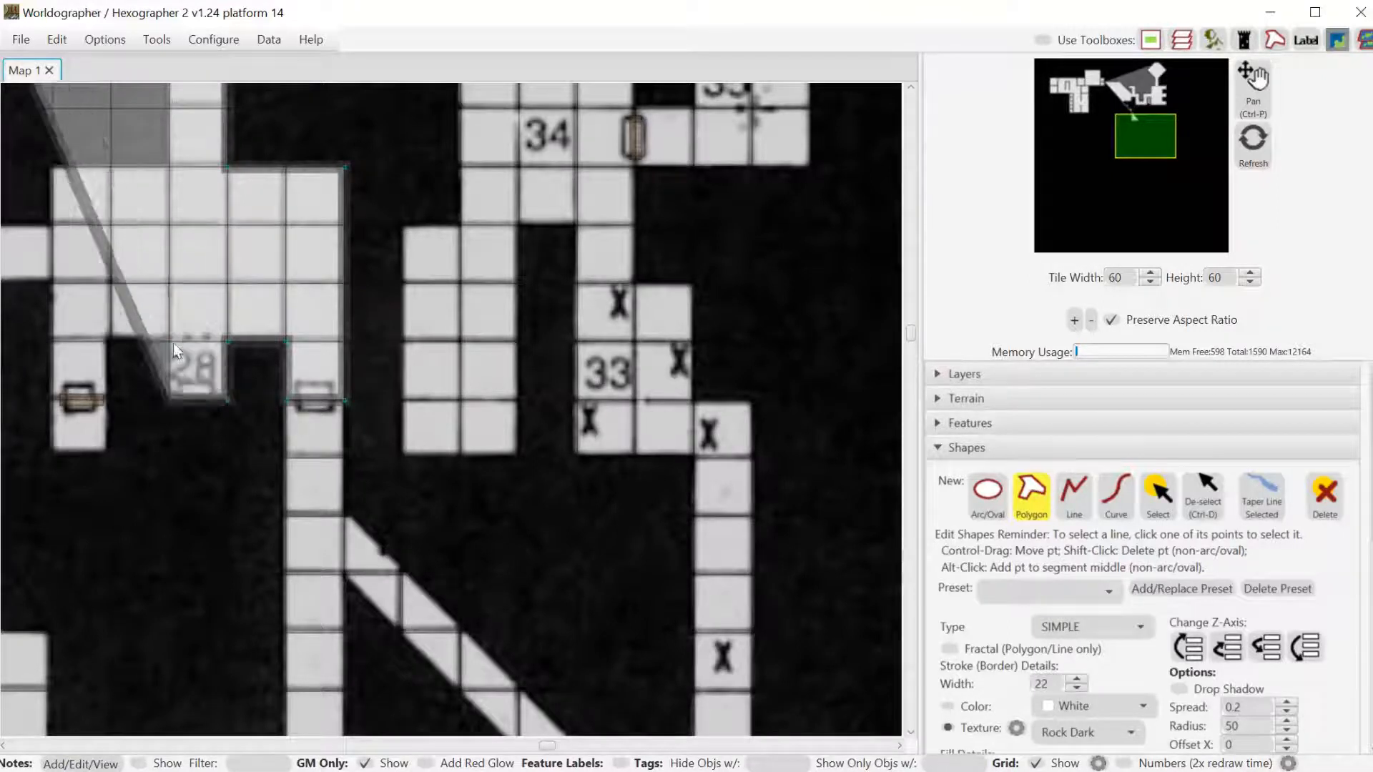
{"action": "left_click", "coordinate": [170, 341]}
{"action": "left_click", "coordinate": [112, 342]}
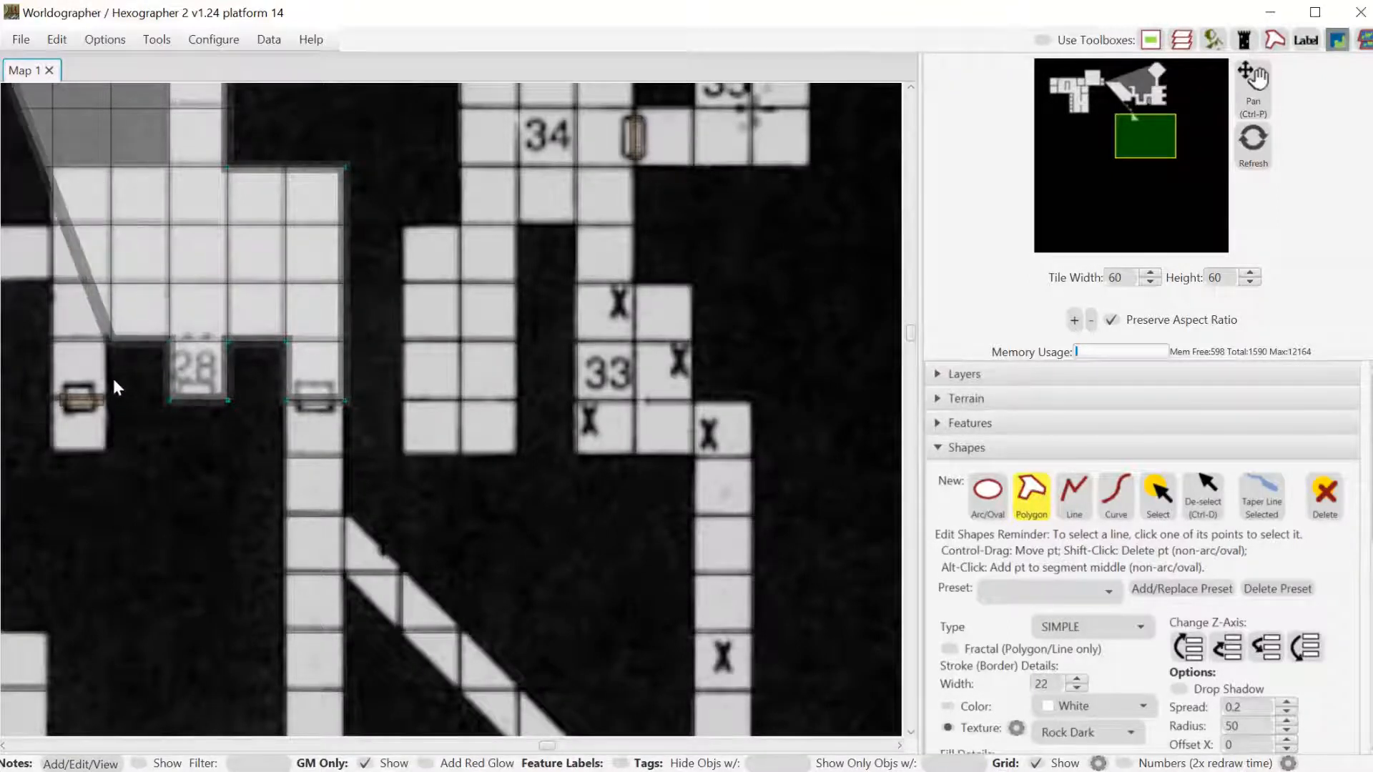
{"action": "left_click", "coordinate": [111, 401]}
{"action": "left_click", "coordinate": [54, 399]}
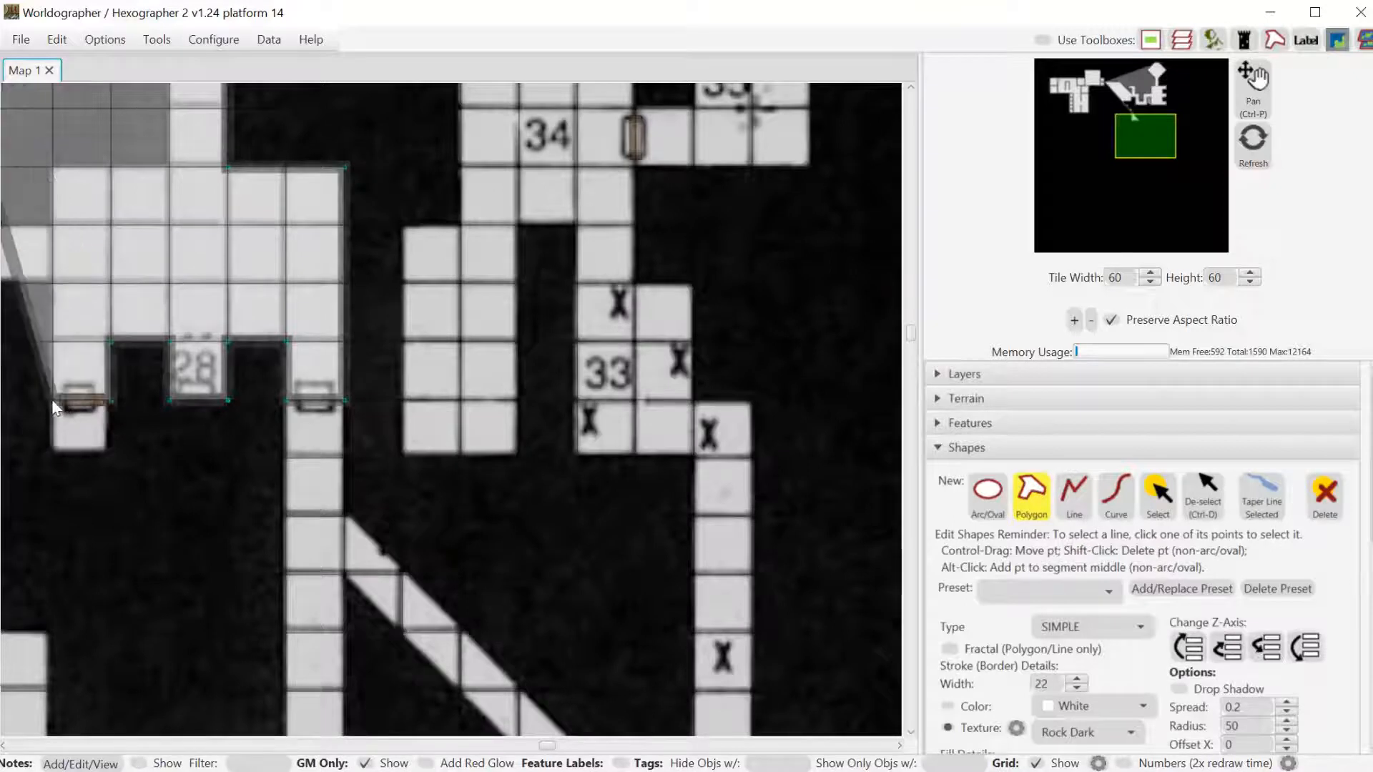
{"action": "left_click", "coordinate": [51, 284]}
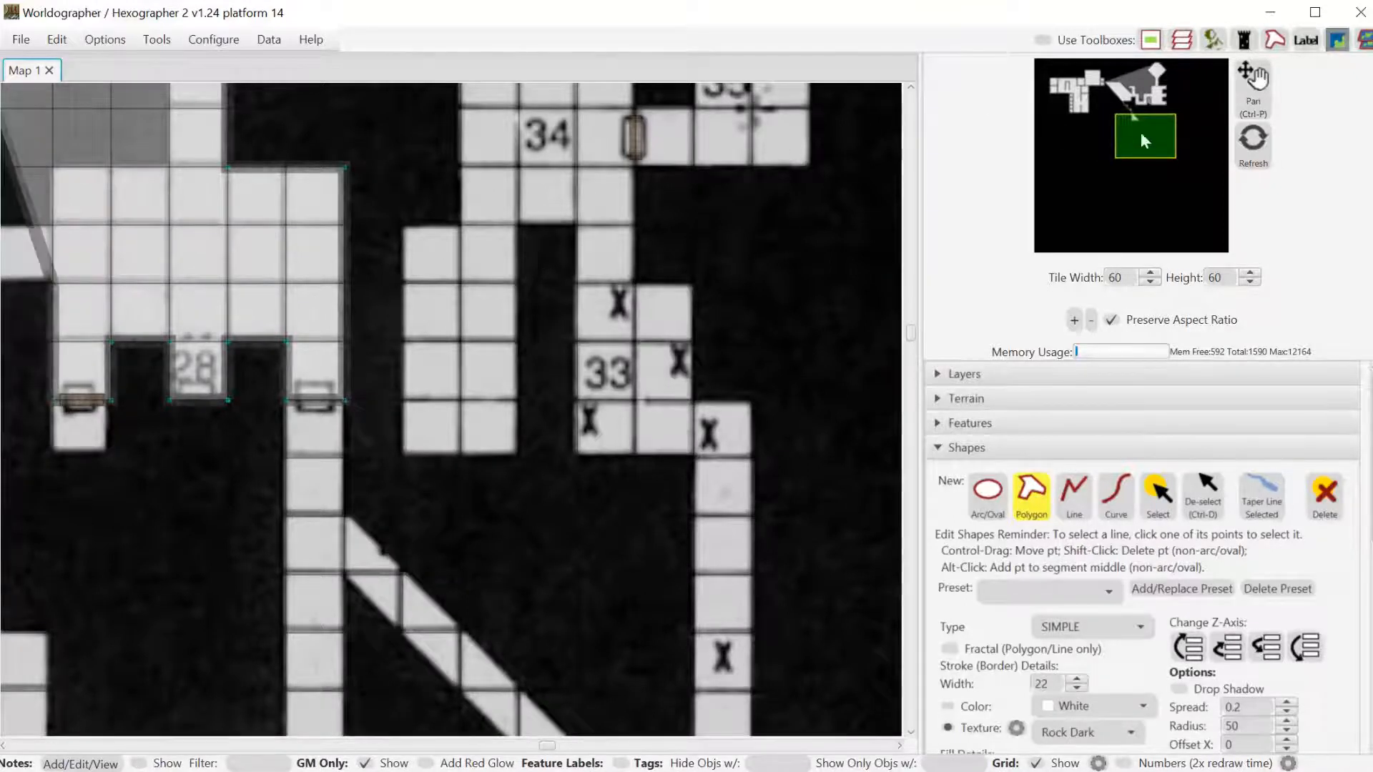
Trace the polygon along the corridor's south edge and around area 29's lower and west sides to the top of its northern arm.
{"action": "left_click_drag", "start_coordinate": [1144, 141], "coordinate": [1099, 127]}
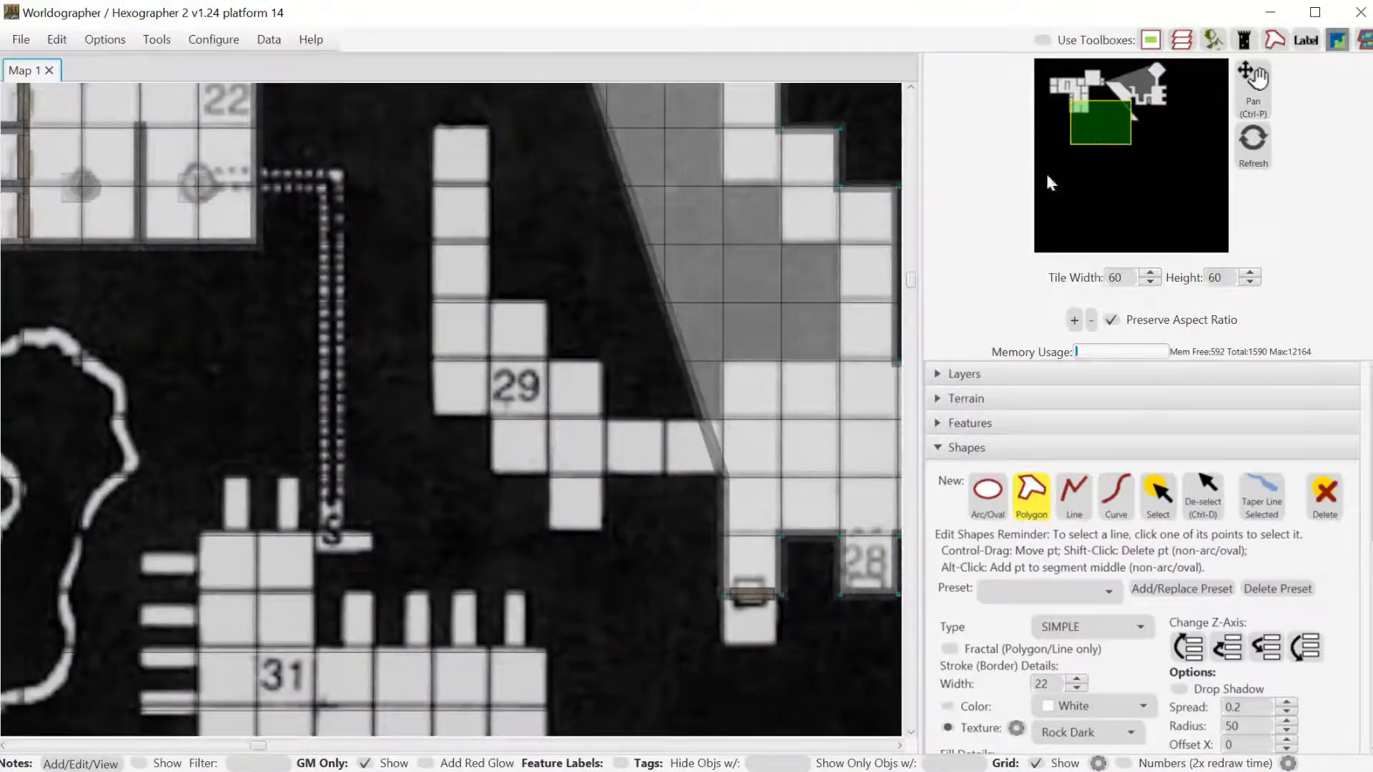
{"action": "left_click", "coordinate": [607, 474]}
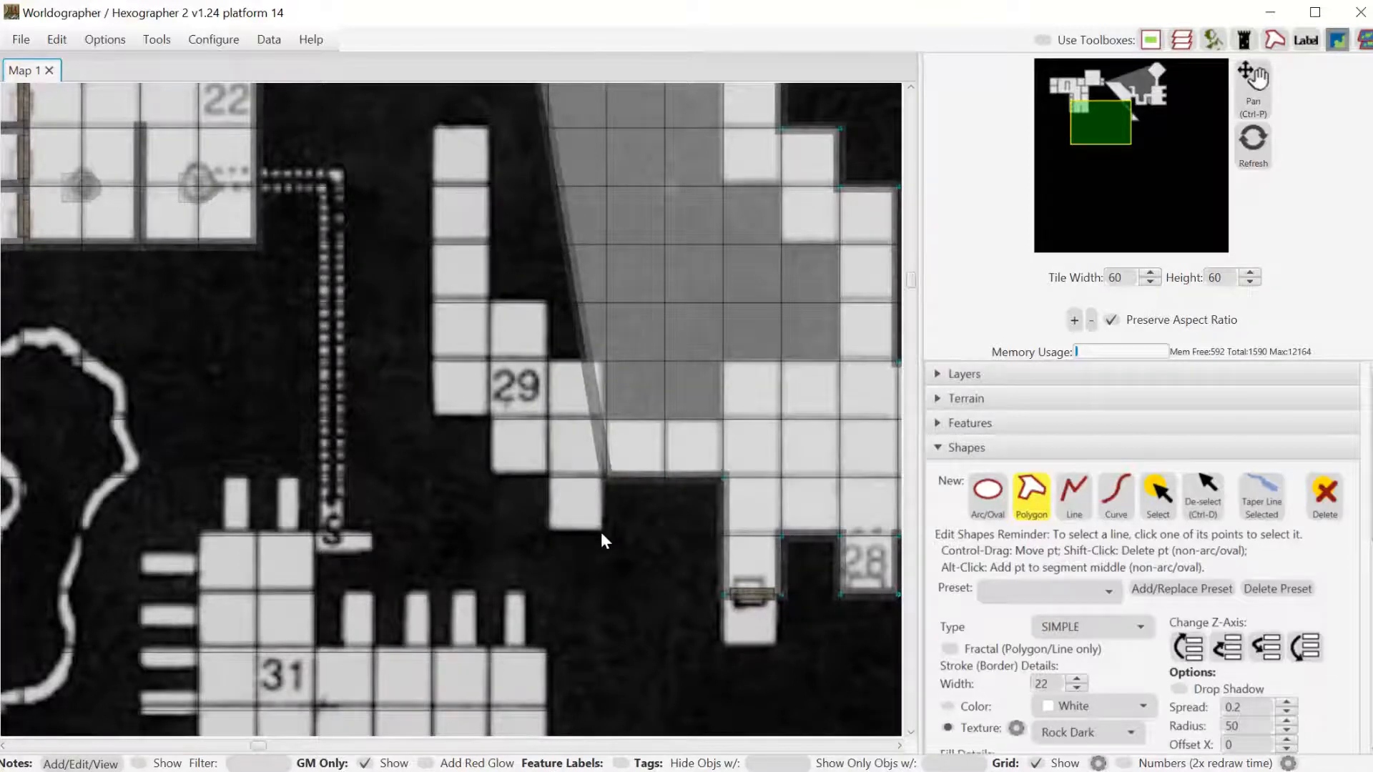
{"action": "left_click", "coordinate": [603, 533]}
{"action": "left_click", "coordinate": [549, 474]}
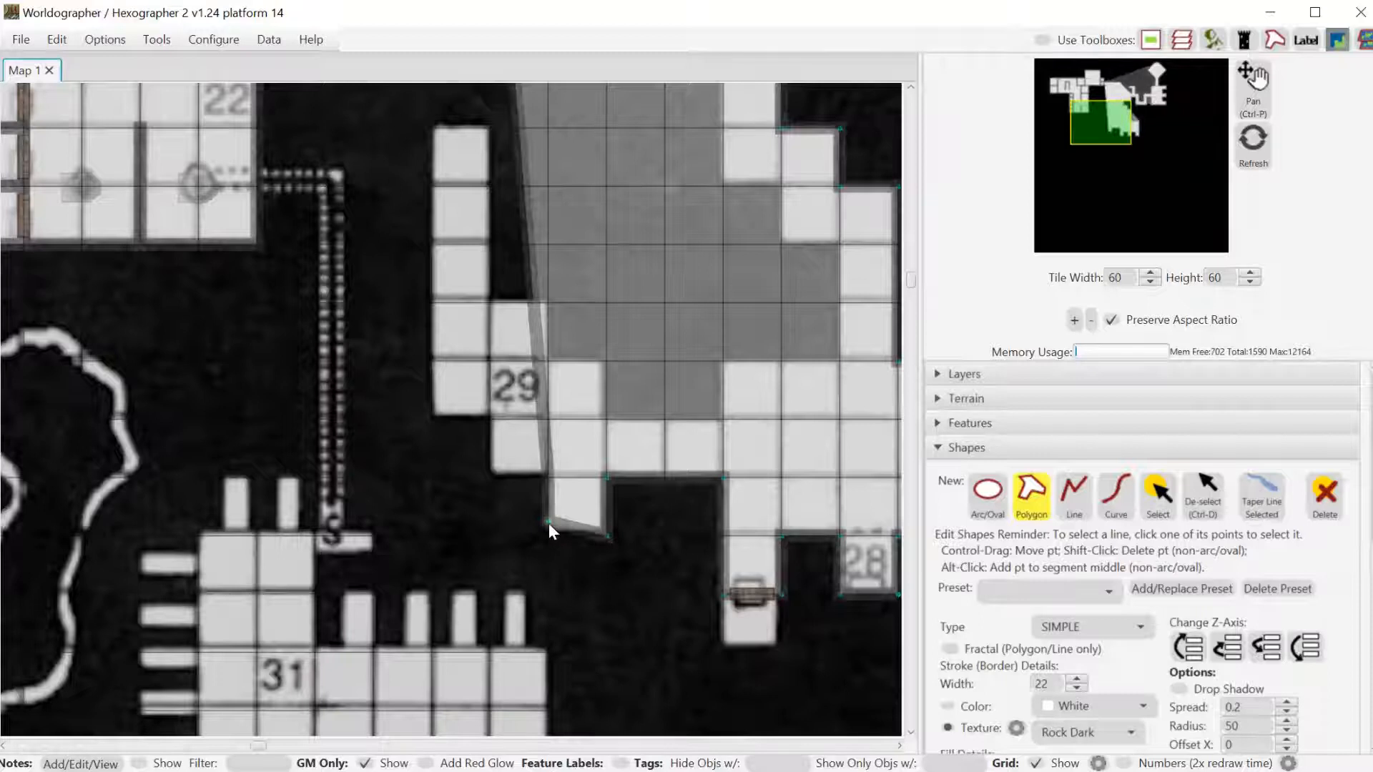
{"action": "double_click", "coordinate": [492, 476]}
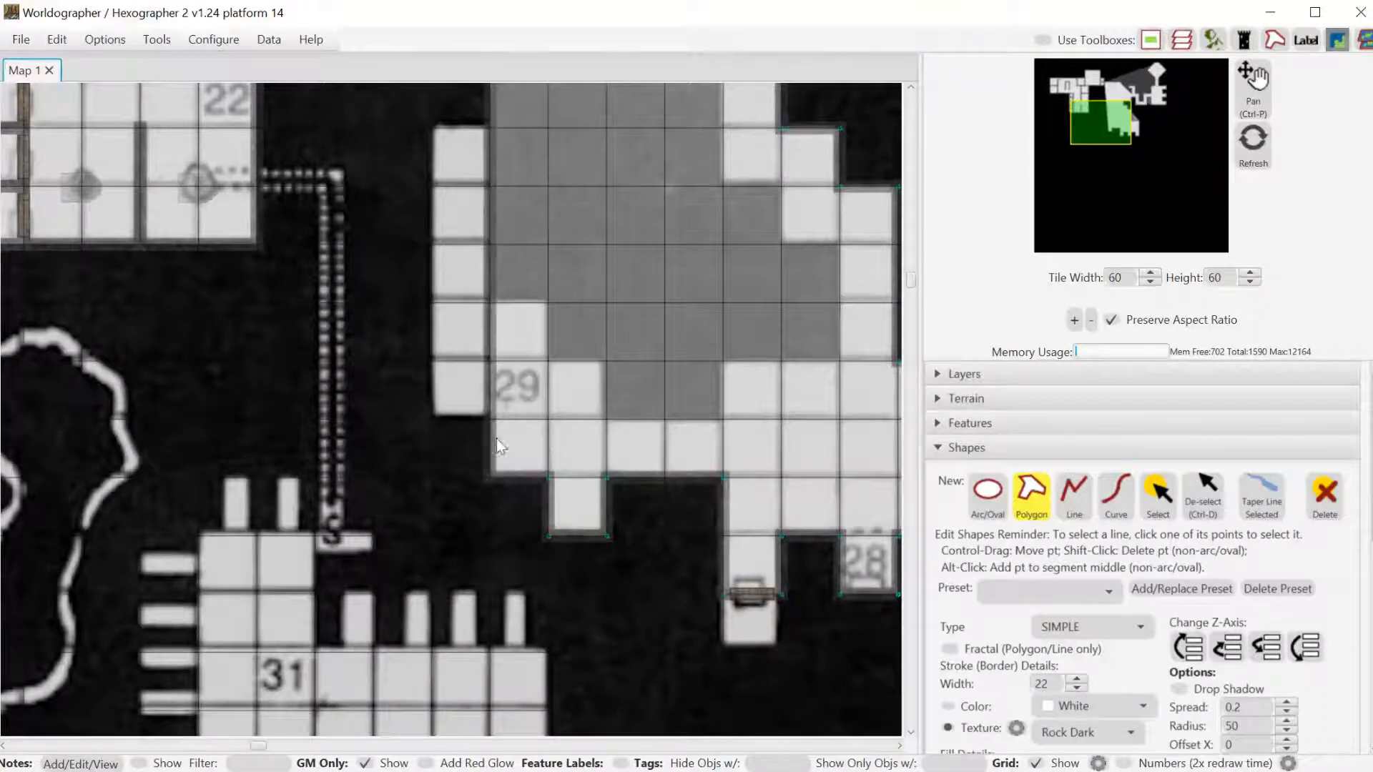
{"action": "left_click", "coordinate": [434, 416]}
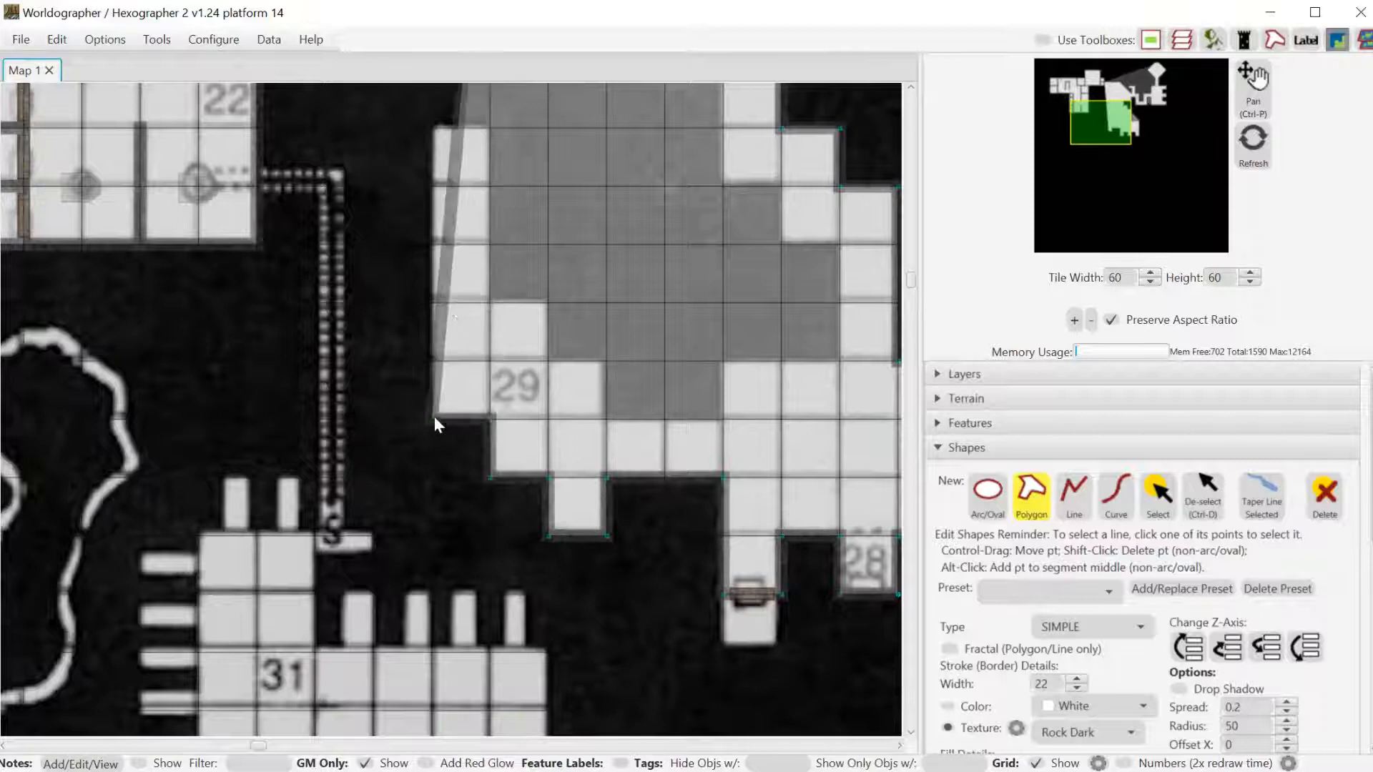
{"action": "left_click", "coordinate": [433, 129]}
{"action": "left_click", "coordinate": [488, 127]}
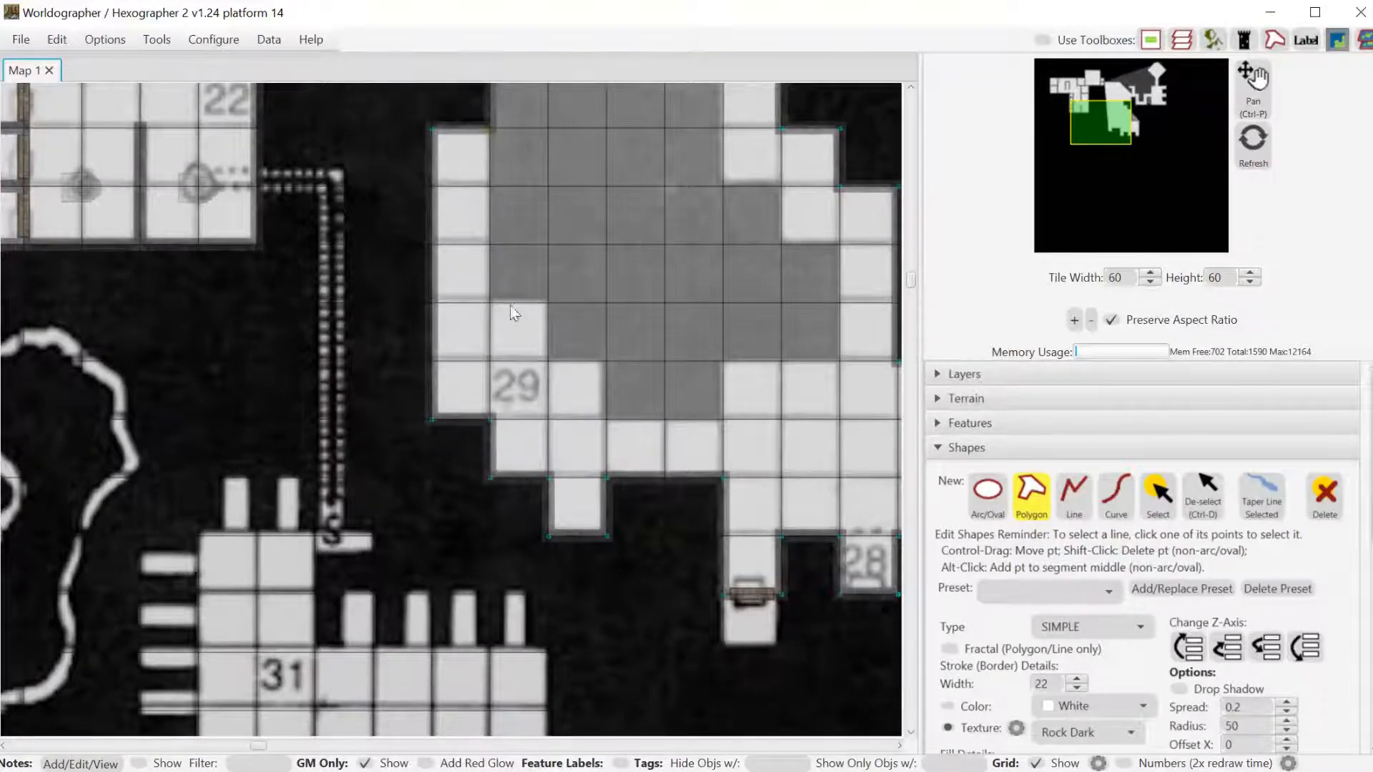
Trace the polygon down area 29's stepped inner edge and along the corridor's north side to the northwest corner of southern room 28.
{"action": "left_click", "coordinate": [490, 301]}
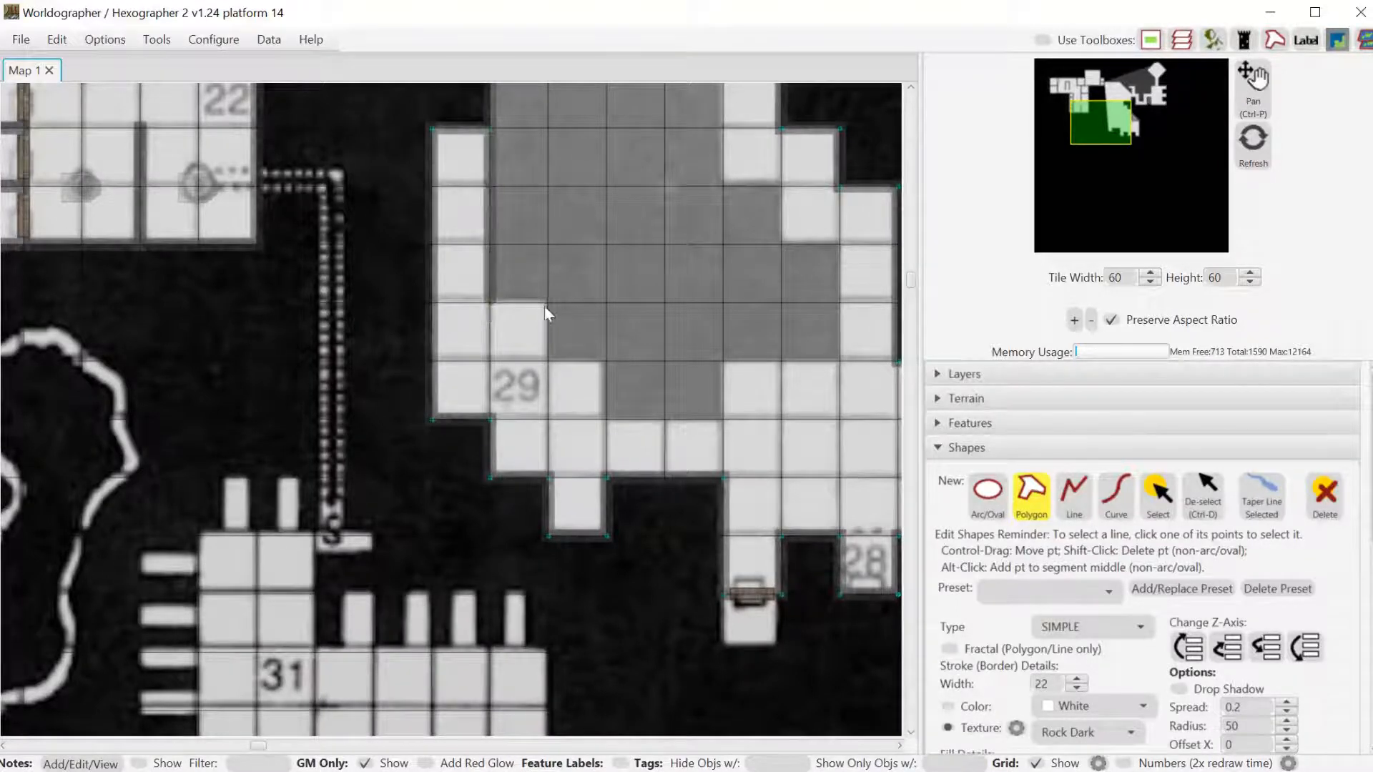
{"action": "left_click", "coordinate": [547, 301]}
{"action": "left_click", "coordinate": [547, 359]}
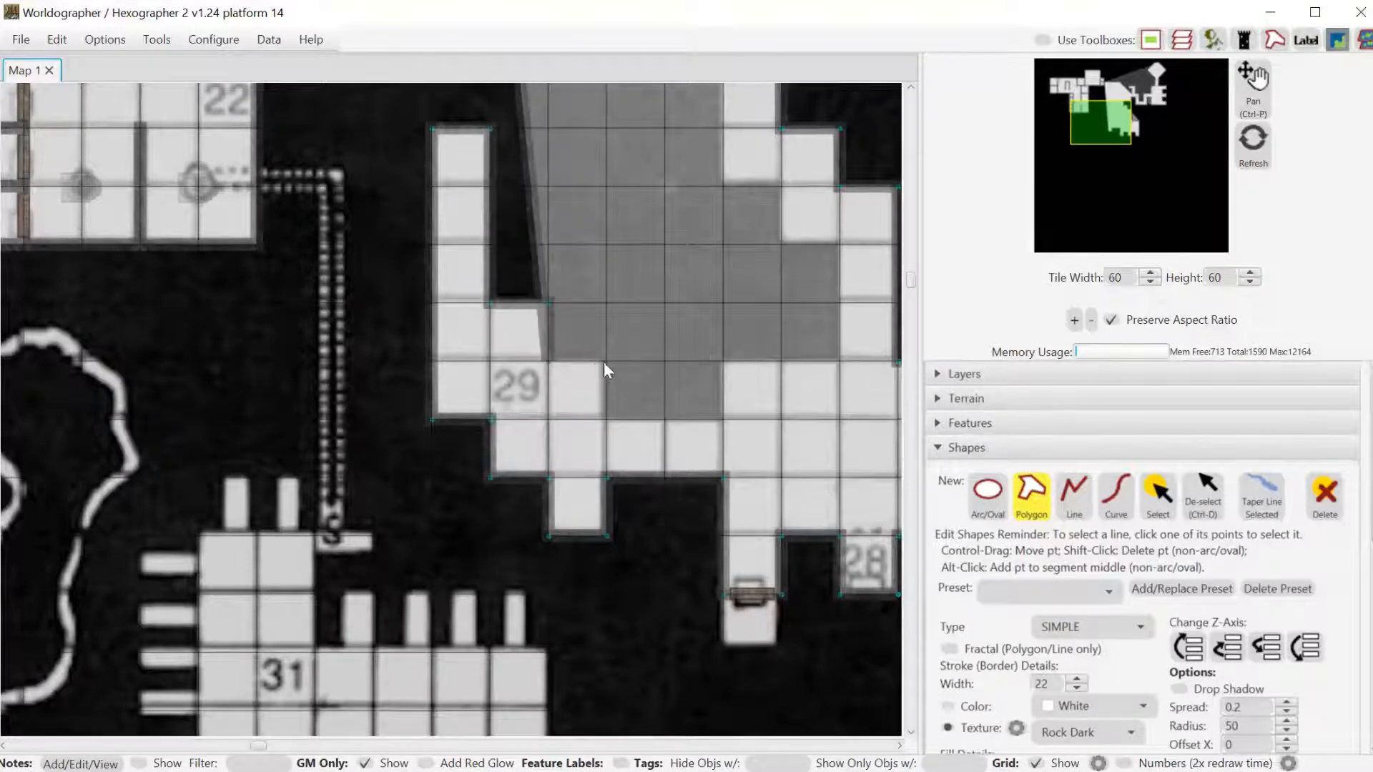
{"action": "left_click", "coordinate": [604, 362]}
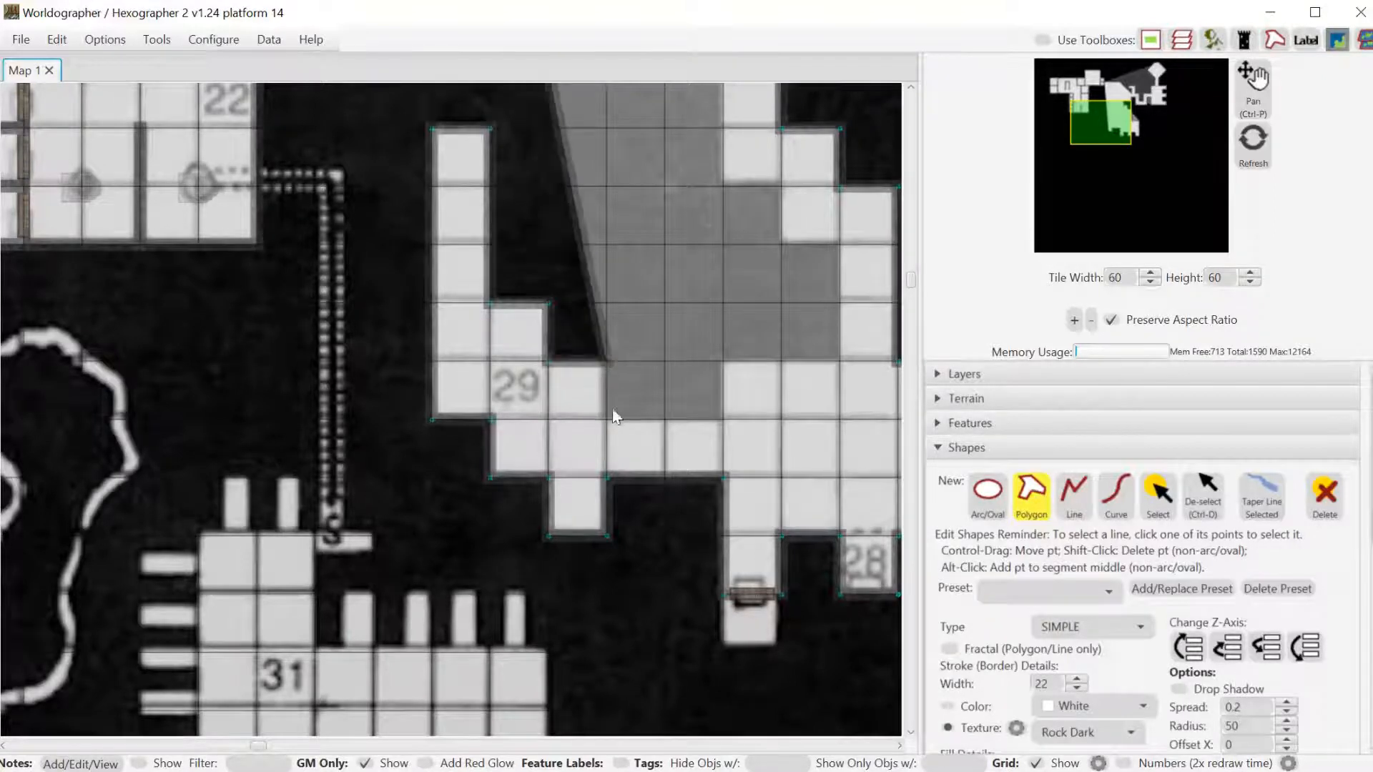
{"action": "left_click", "coordinate": [721, 419]}
{"action": "left_click", "coordinate": [723, 362]}
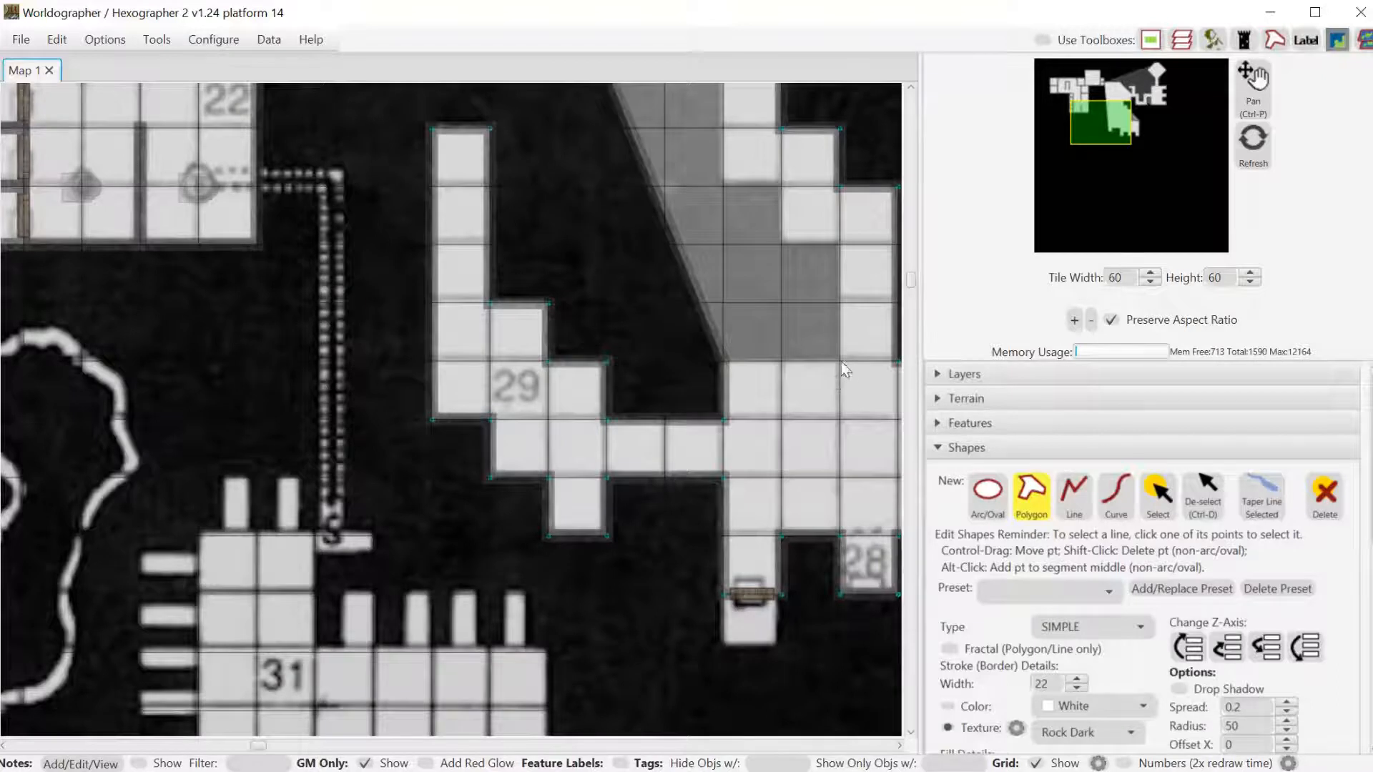
Trace the polygon along southern room 28's upper edge and up the west side of the stepped passage leading north.
{"action": "left_click", "coordinate": [841, 362]}
{"action": "left_click", "coordinate": [840, 242]}
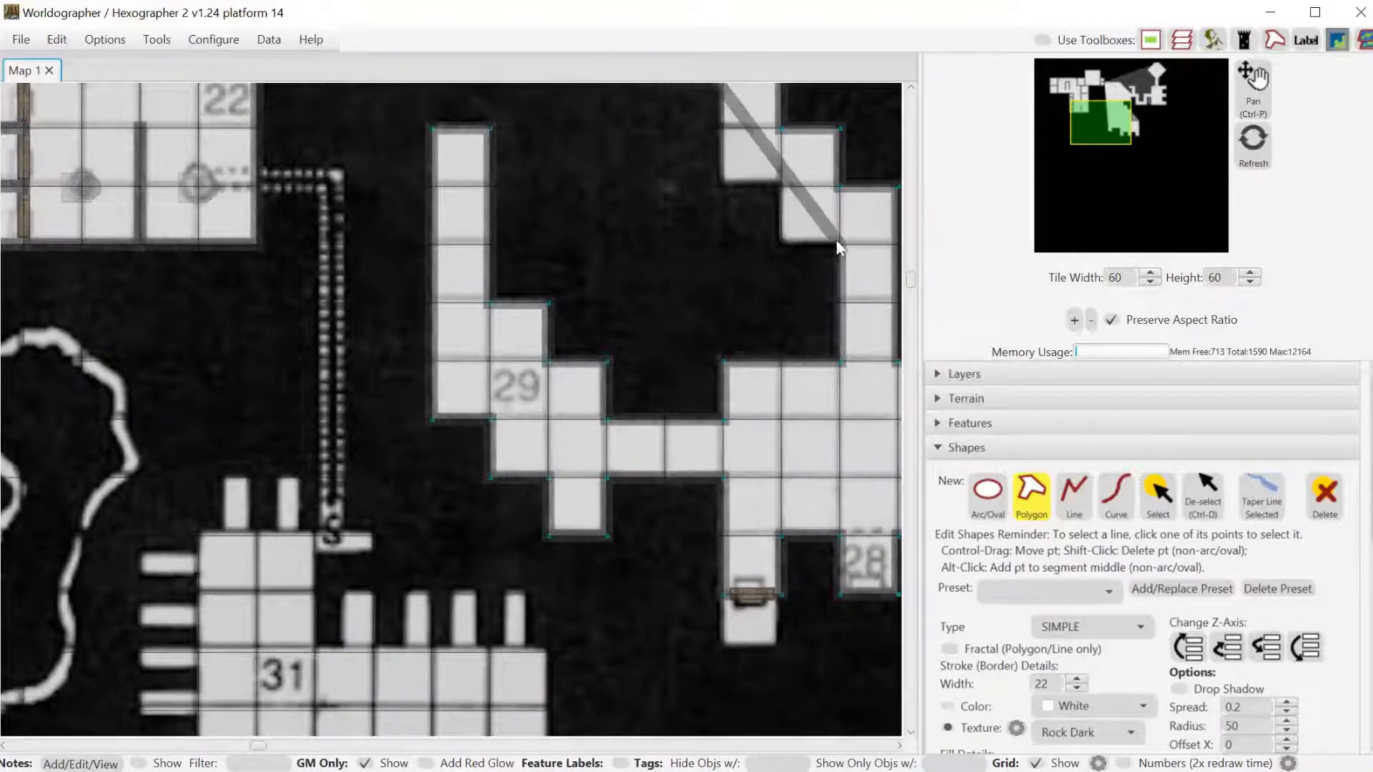
{"action": "left_click", "coordinate": [781, 245]}
{"action": "left_click", "coordinate": [771, 186]}
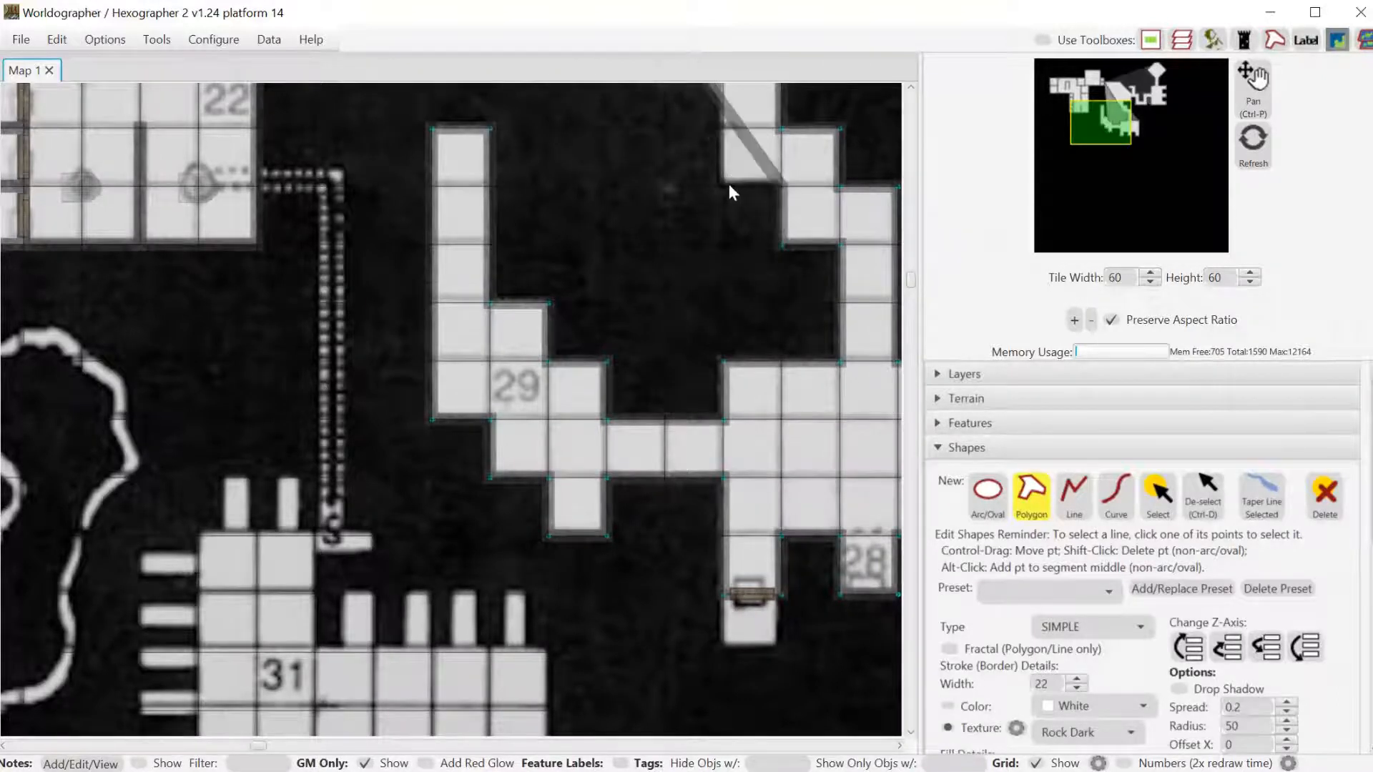
{"action": "left_click_drag", "start_coordinate": [1101, 109], "coordinate": [1100, 97]}
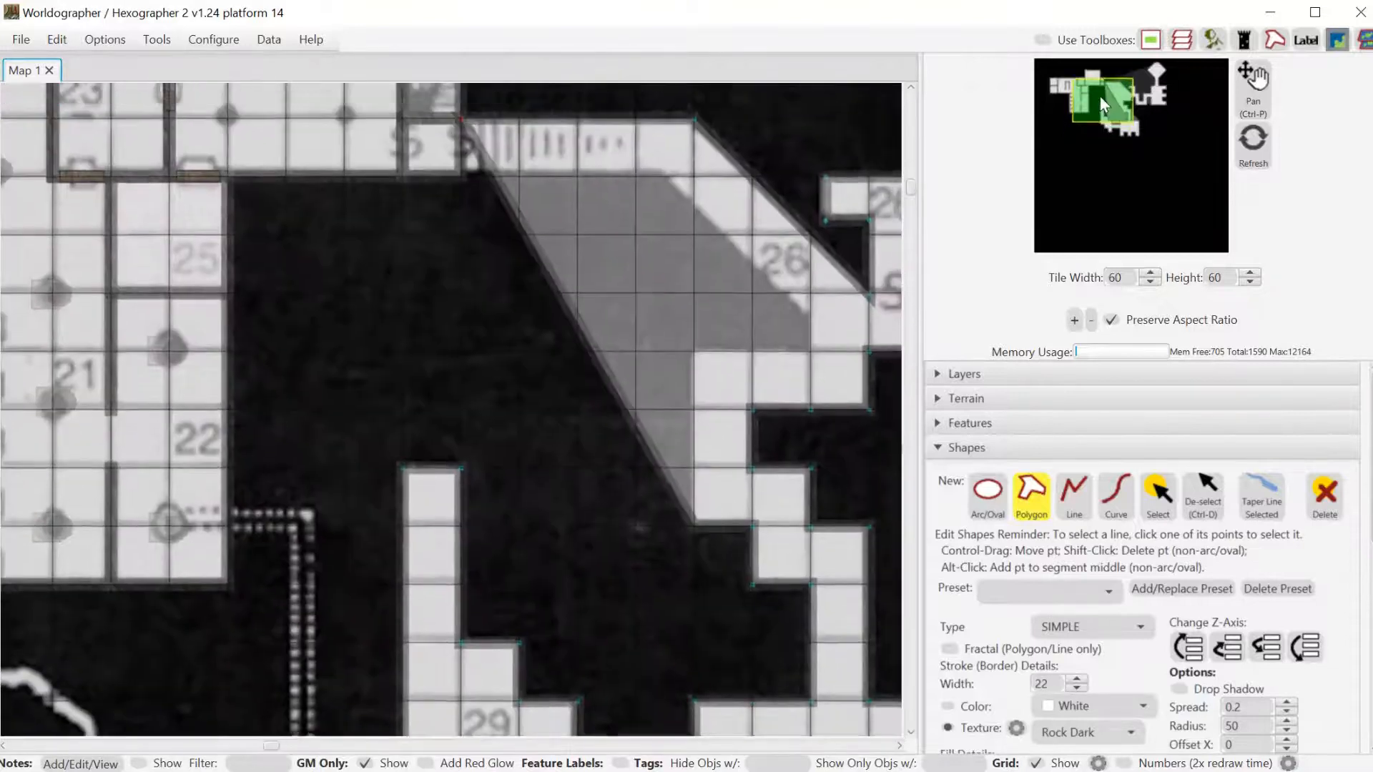
{"action": "left_click", "coordinate": [753, 430]}
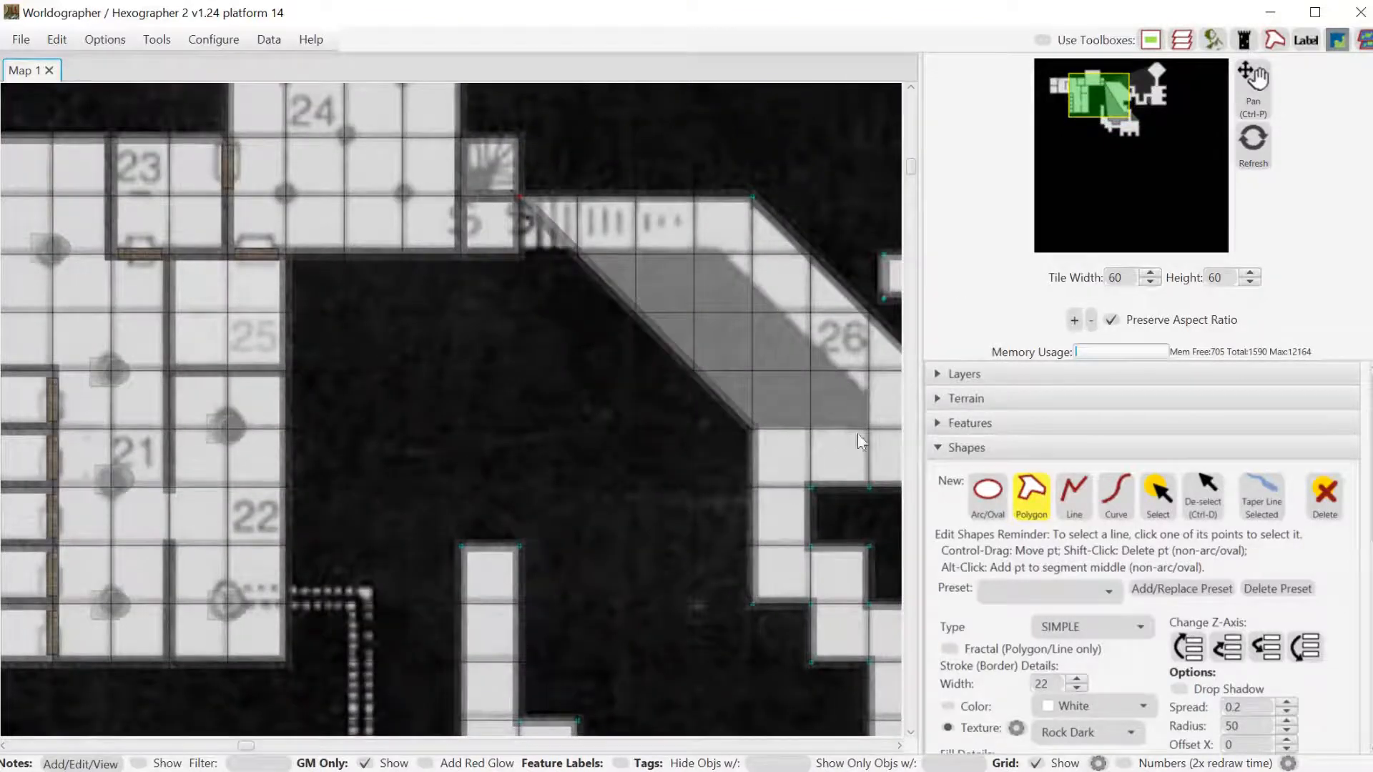
Close the polygon along the lower edge of diagonal corridor 26 and its stairs, and shift the corridor's lower corner point to straighten the wall.
{"action": "left_click", "coordinate": [870, 424]}
{"action": "left_click", "coordinate": [868, 392]}
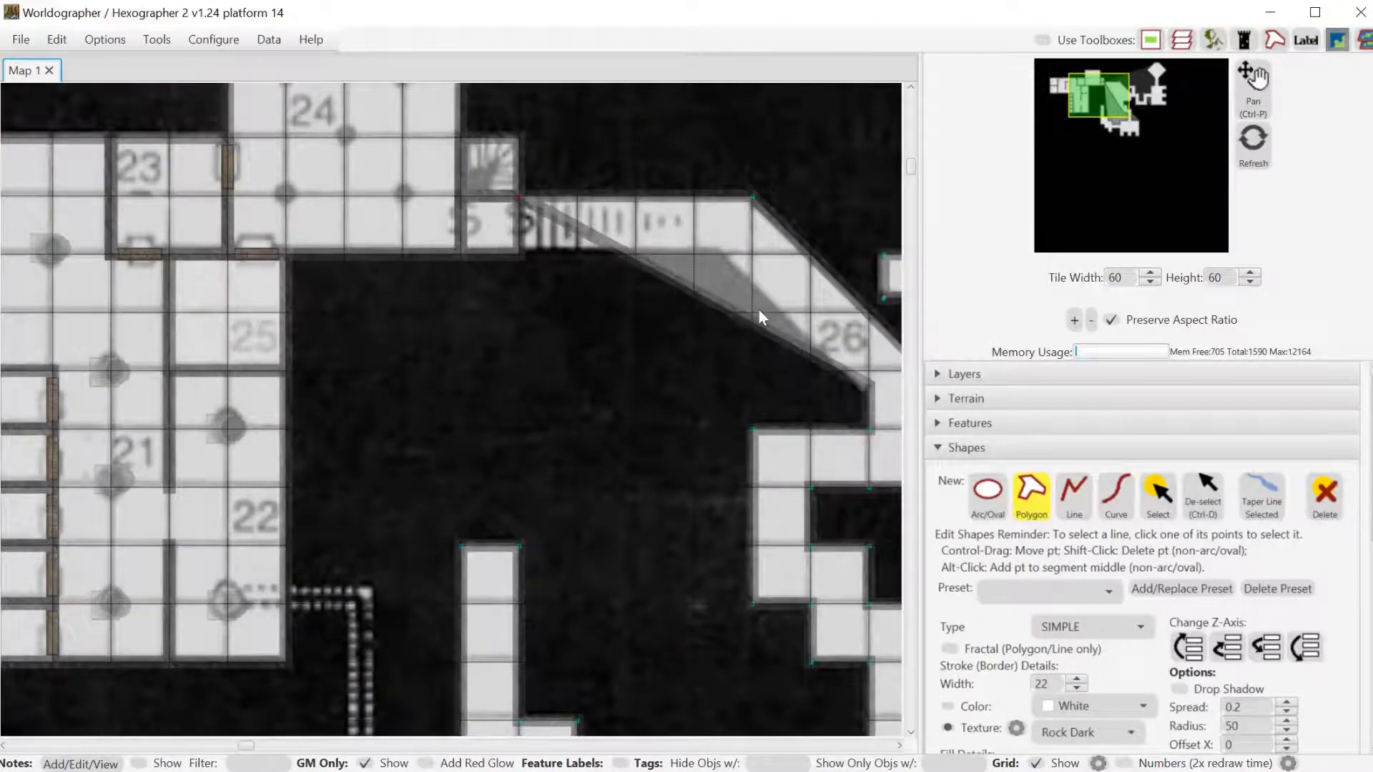
{"action": "left_click", "coordinate": [724, 253]}
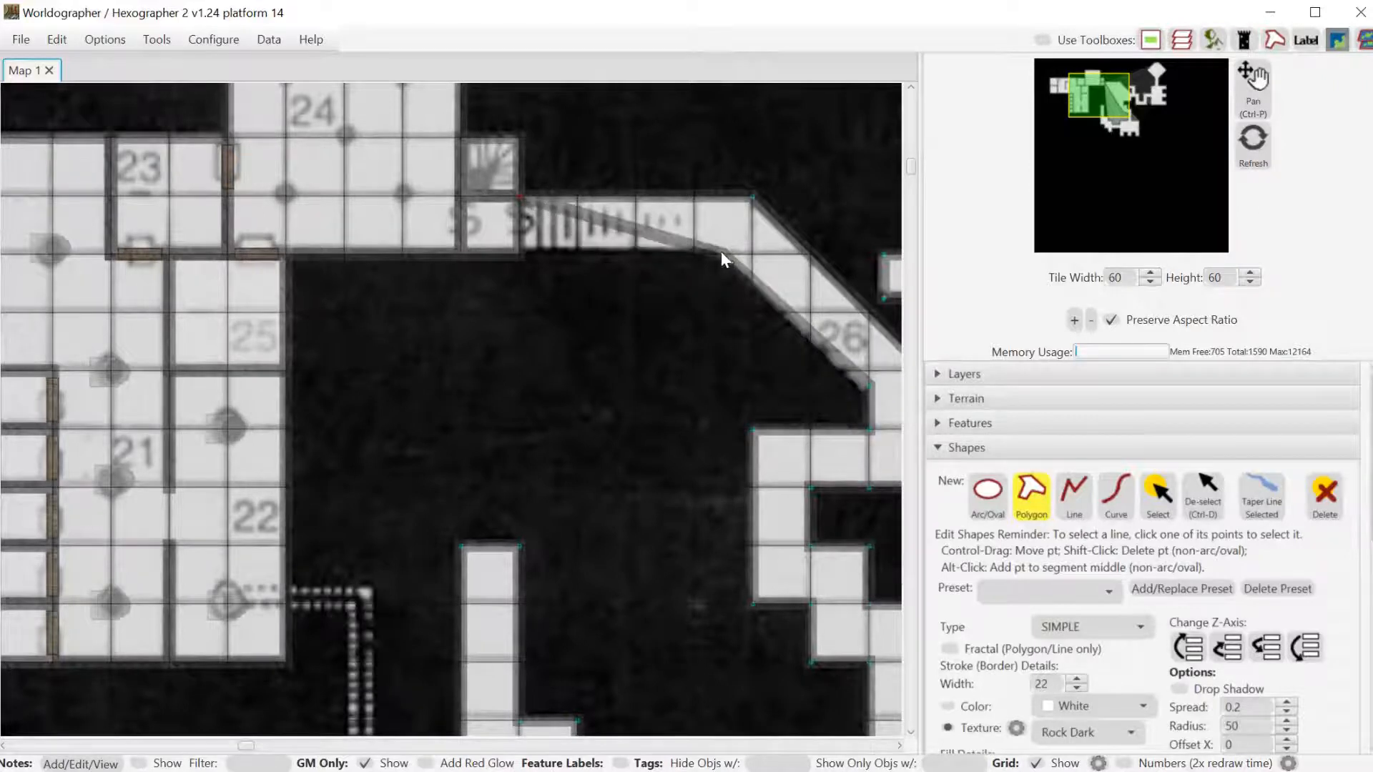
{"action": "left_click", "coordinate": [514, 252]}
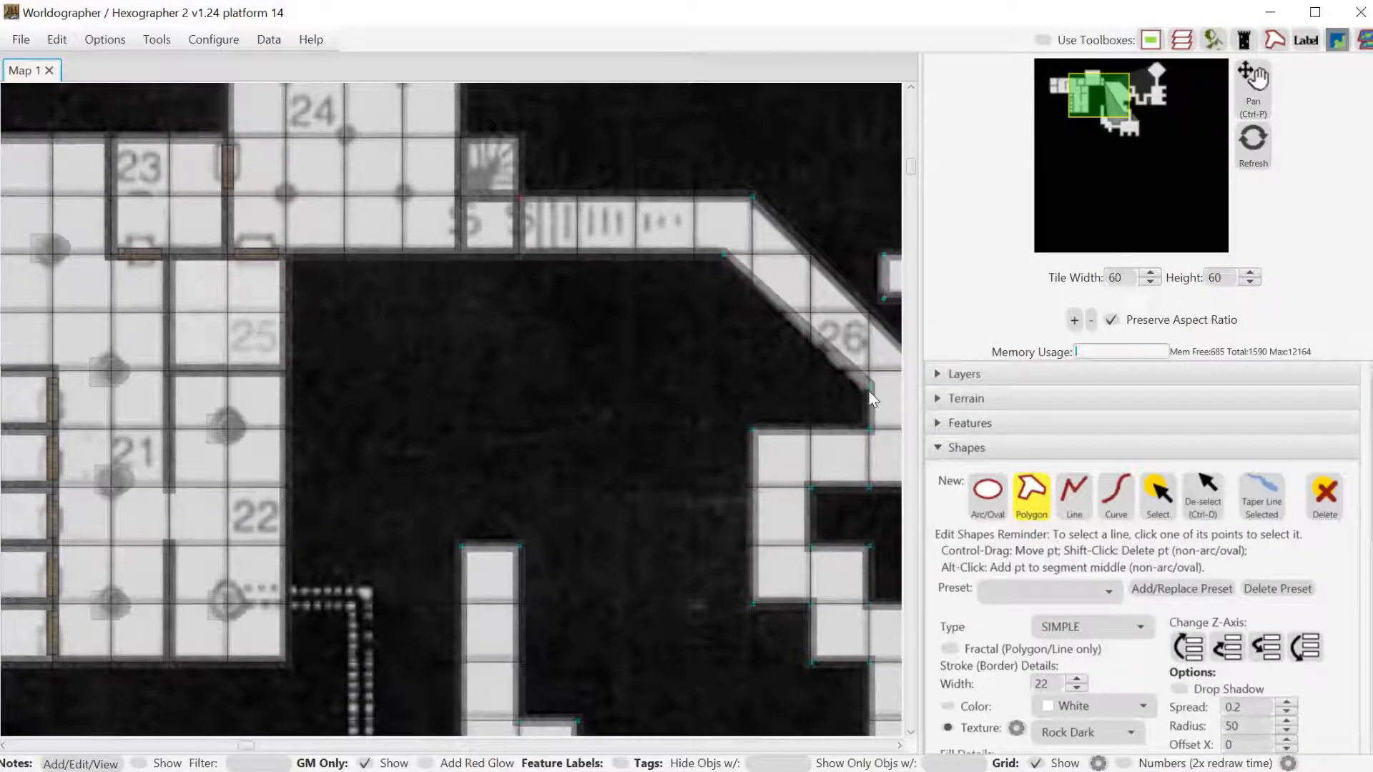
{"action": "left_click_drag", "start_coordinate": [869, 385], "coordinate": [867, 393]}
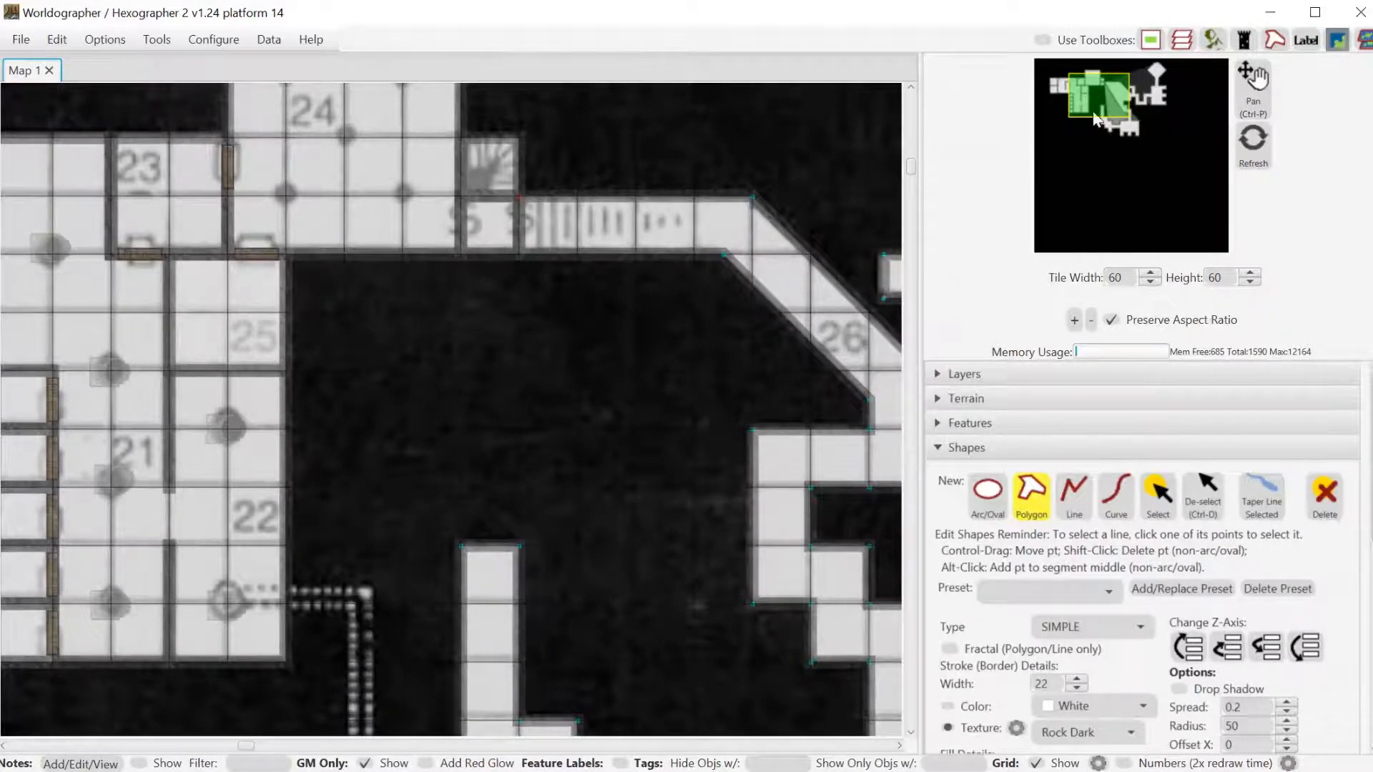
Outline the one-square passages beyond the upper and lower east doors of northern room 28 with Rock Dark polygons.
{"action": "left_click_drag", "start_coordinate": [1113, 104], "coordinate": [1137, 108]}
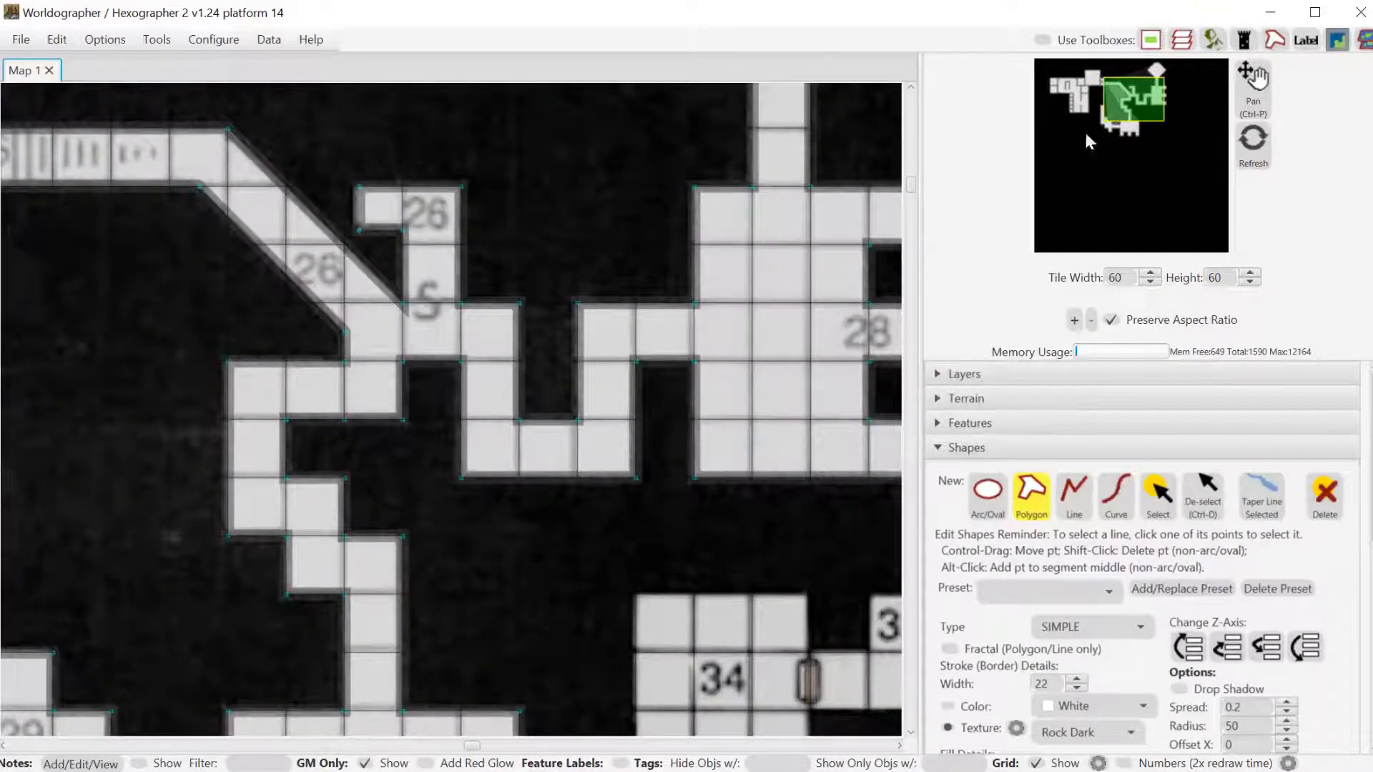
{"action": "left_click", "coordinate": [1160, 80]}
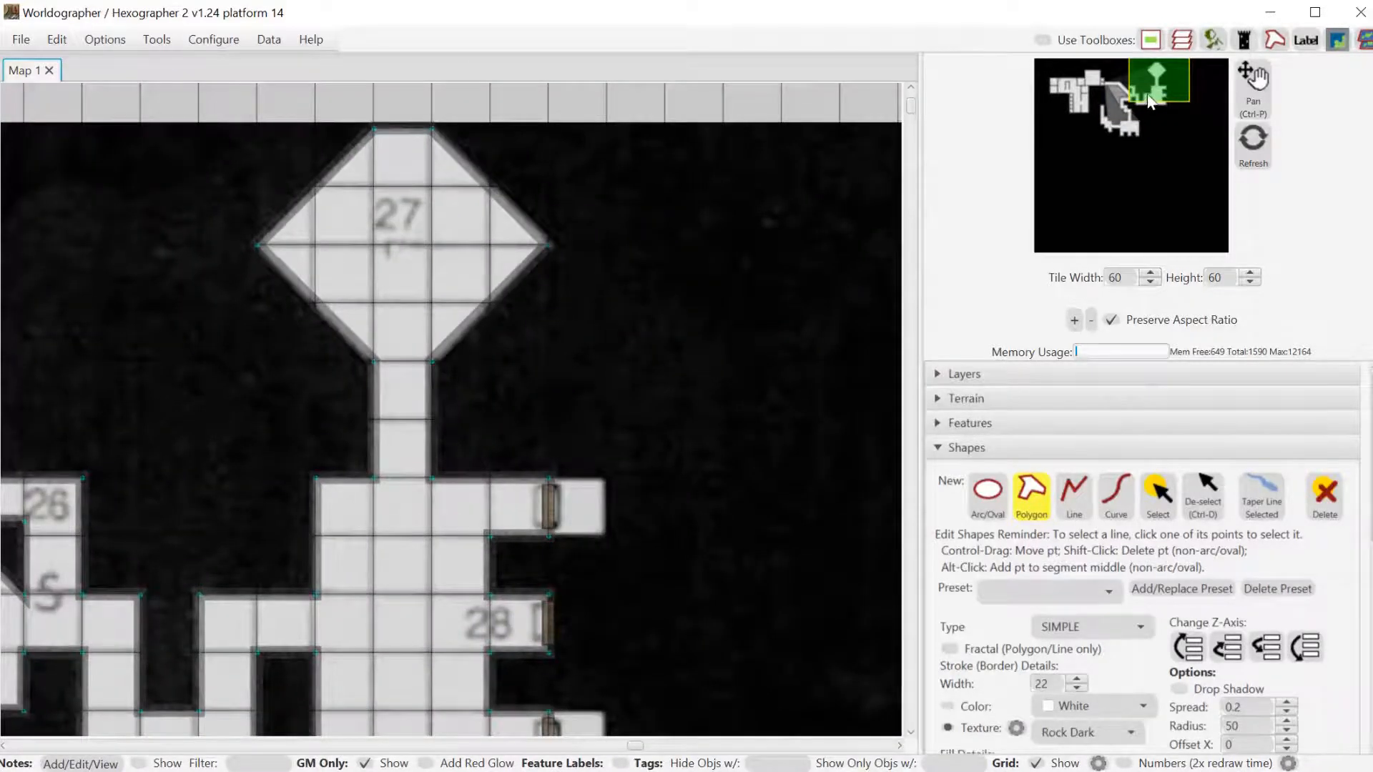
{"action": "left_click", "coordinate": [1156, 91]}
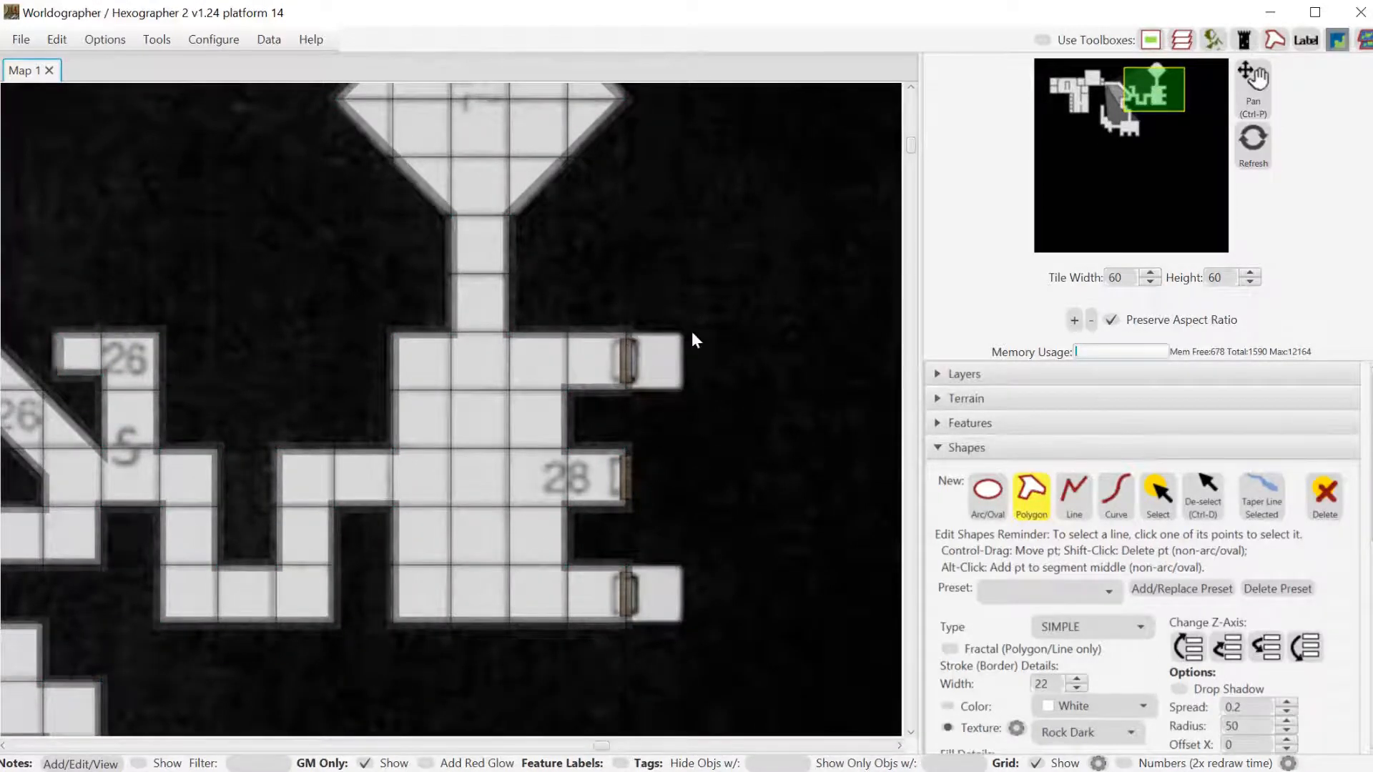
{"action": "left_click", "coordinate": [683, 390]}
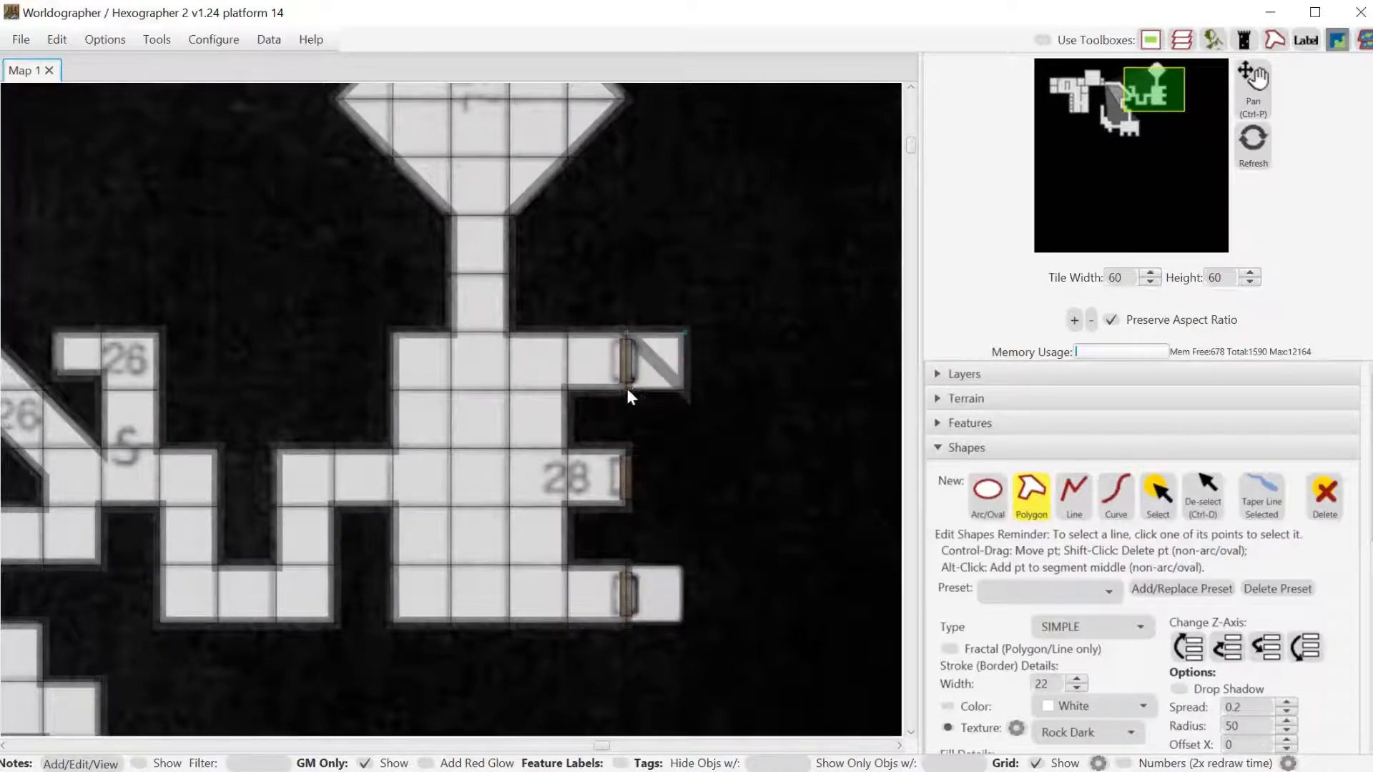
{"action": "left_click", "coordinate": [628, 392]}
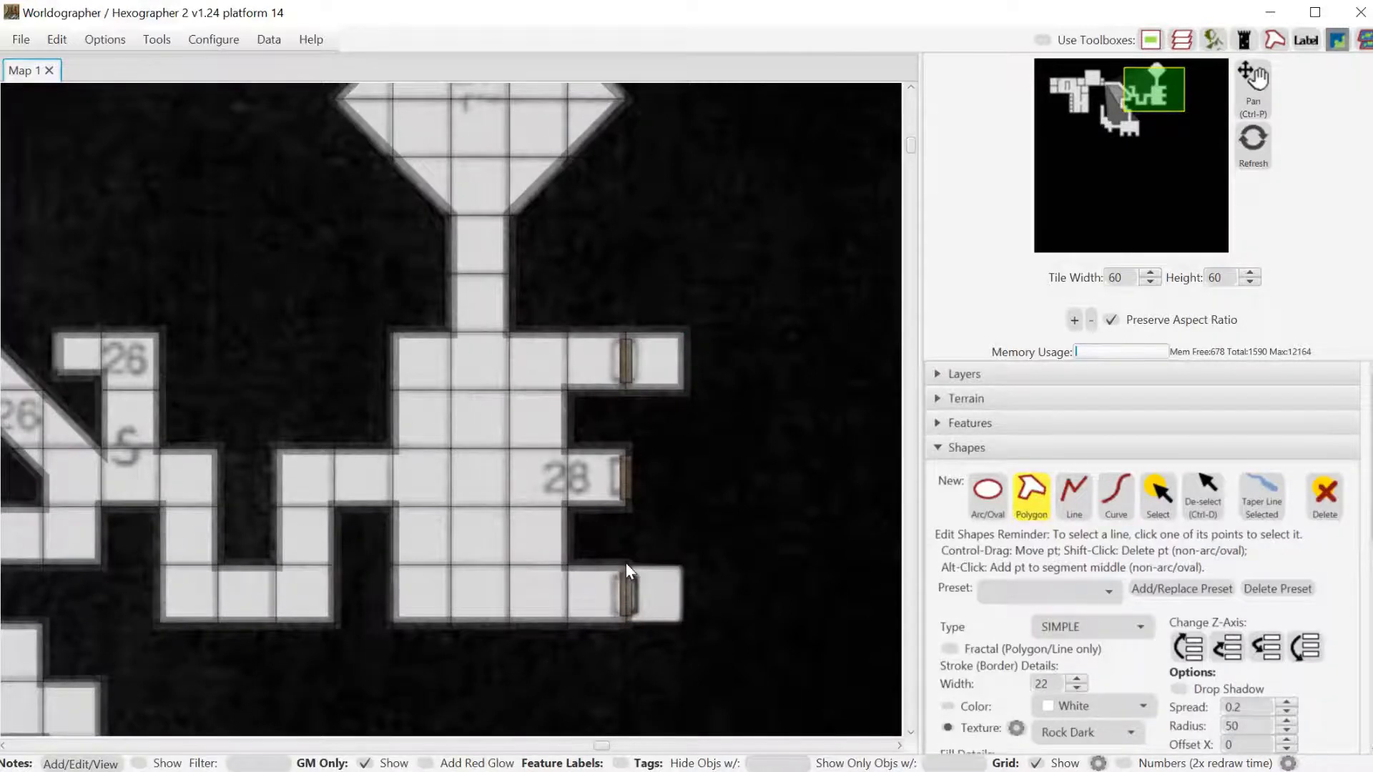
{"action": "left_click", "coordinate": [680, 621]}
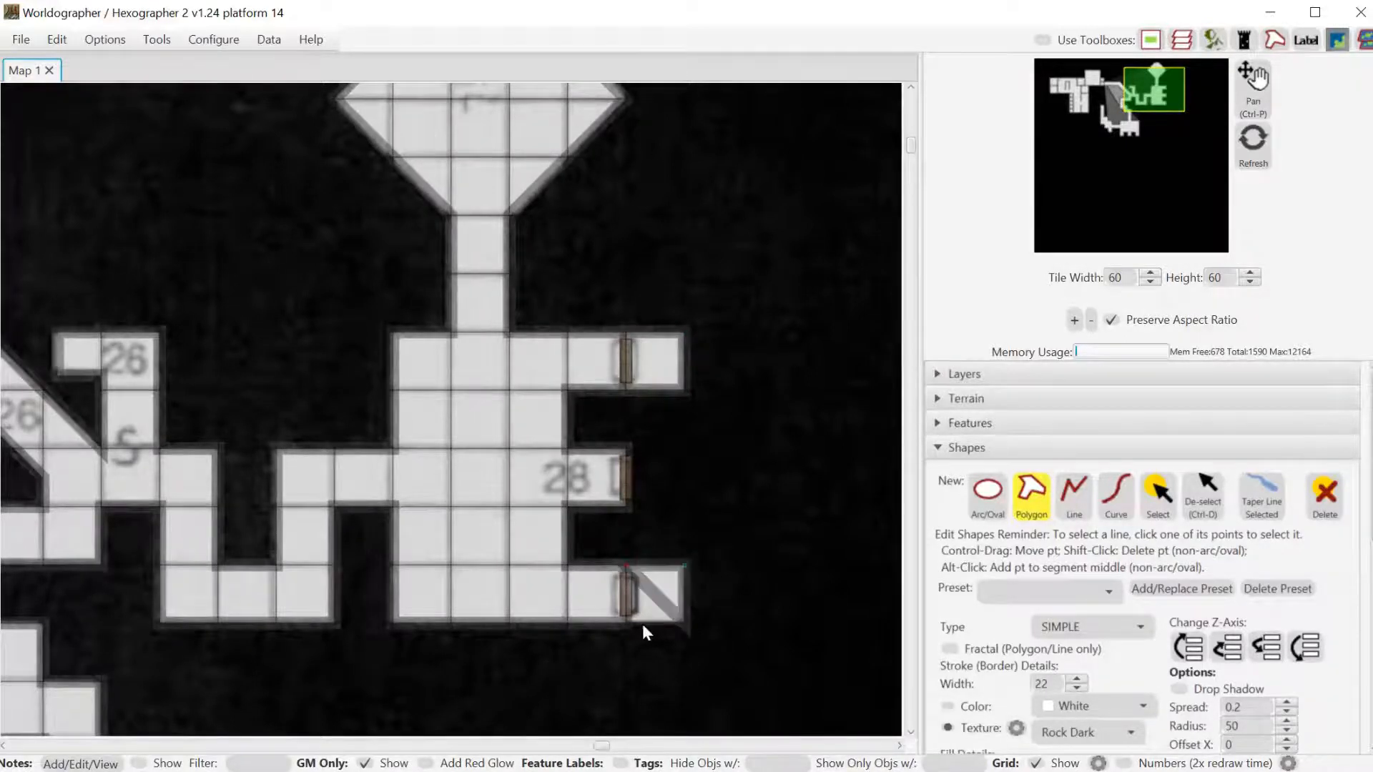
{"action": "double_click", "coordinate": [629, 621]}
Outline the one-square passage below the southwest door of southern room 28 with a polygon.
{"action": "left_click_drag", "start_coordinate": [1156, 102], "coordinate": [1123, 140]}
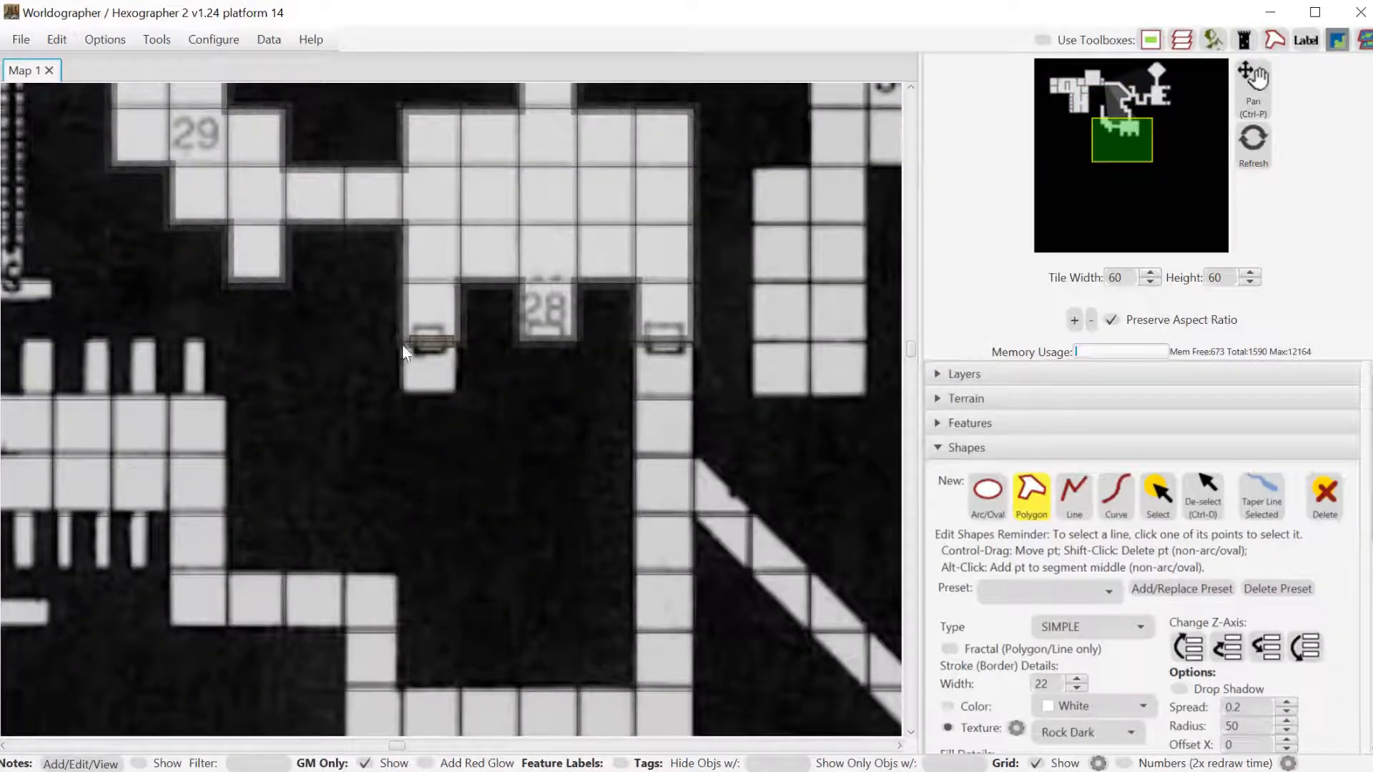
{"action": "left_click", "coordinate": [401, 393]}
{"action": "left_click", "coordinate": [459, 393]}
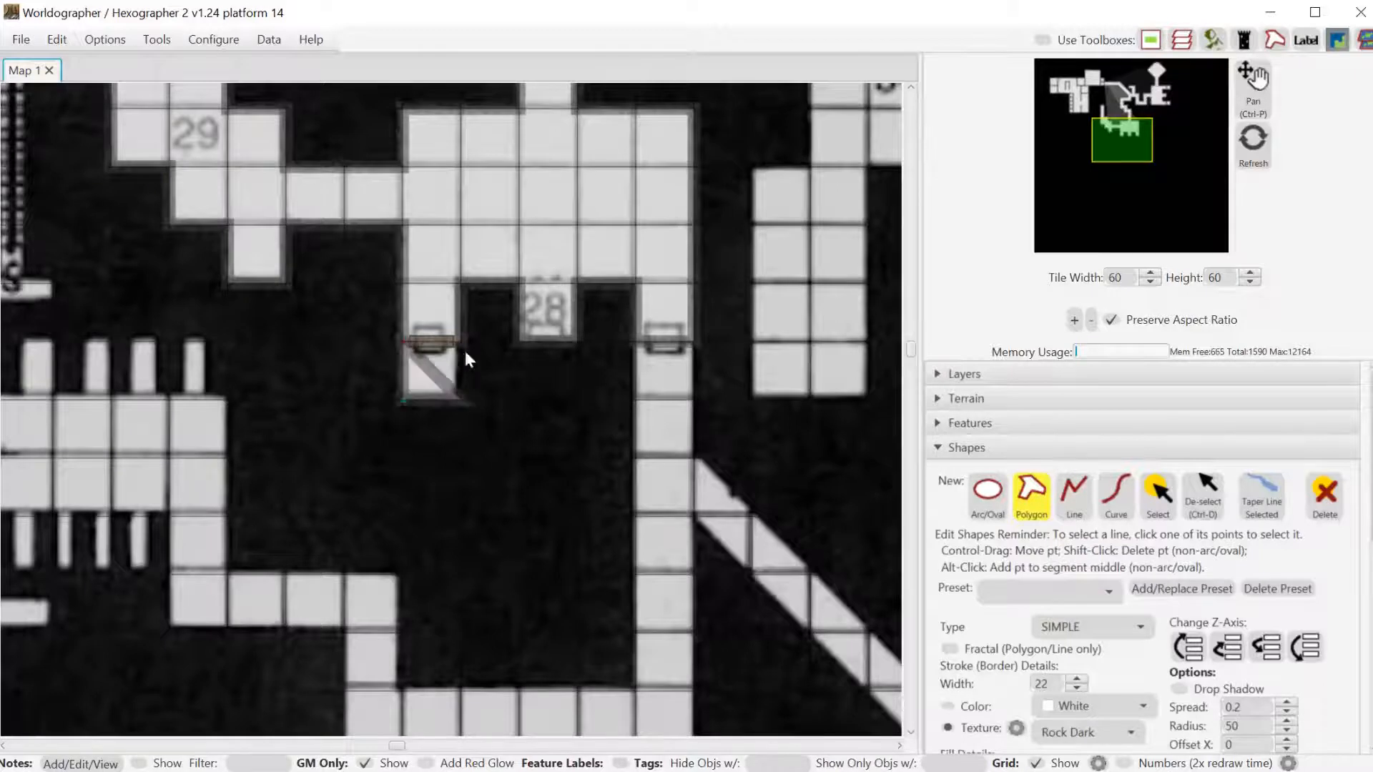
{"action": "left_click", "coordinate": [459, 345]}
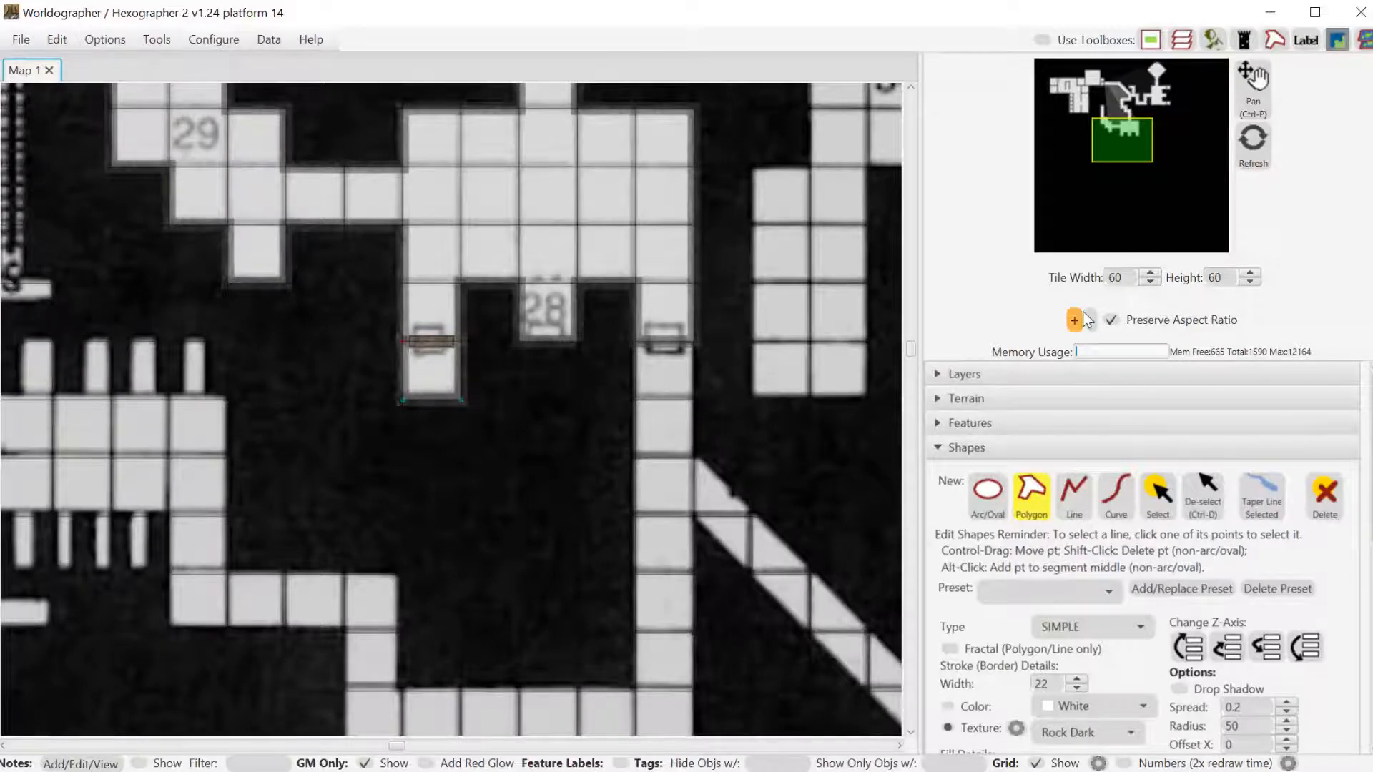
Start a polygon at room 28's southeast door and trace the diagonal corridor's upper edge to 32, then the X-marked corridor's west side north to room 33.
{"action": "mouse_move", "coordinate": [1143, 146]}
{"action": "left_mouse_down"}
{"action": "mouse_move", "coordinate": [1168, 123]}
{"action": "mouse_move", "coordinate": [1152, 148]}
{"action": "mouse_move", "coordinate": [1147, 105]}
{"action": "mouse_move", "coordinate": [1113, 120]}
{"action": "mouse_move", "coordinate": [1142, 127]}
{"action": "mouse_move", "coordinate": [1169, 93]}
{"action": "mouse_move", "coordinate": [1135, 148]}
{"action": "mouse_move", "coordinate": [1144, 142]}
{"action": "left_mouse_up"}
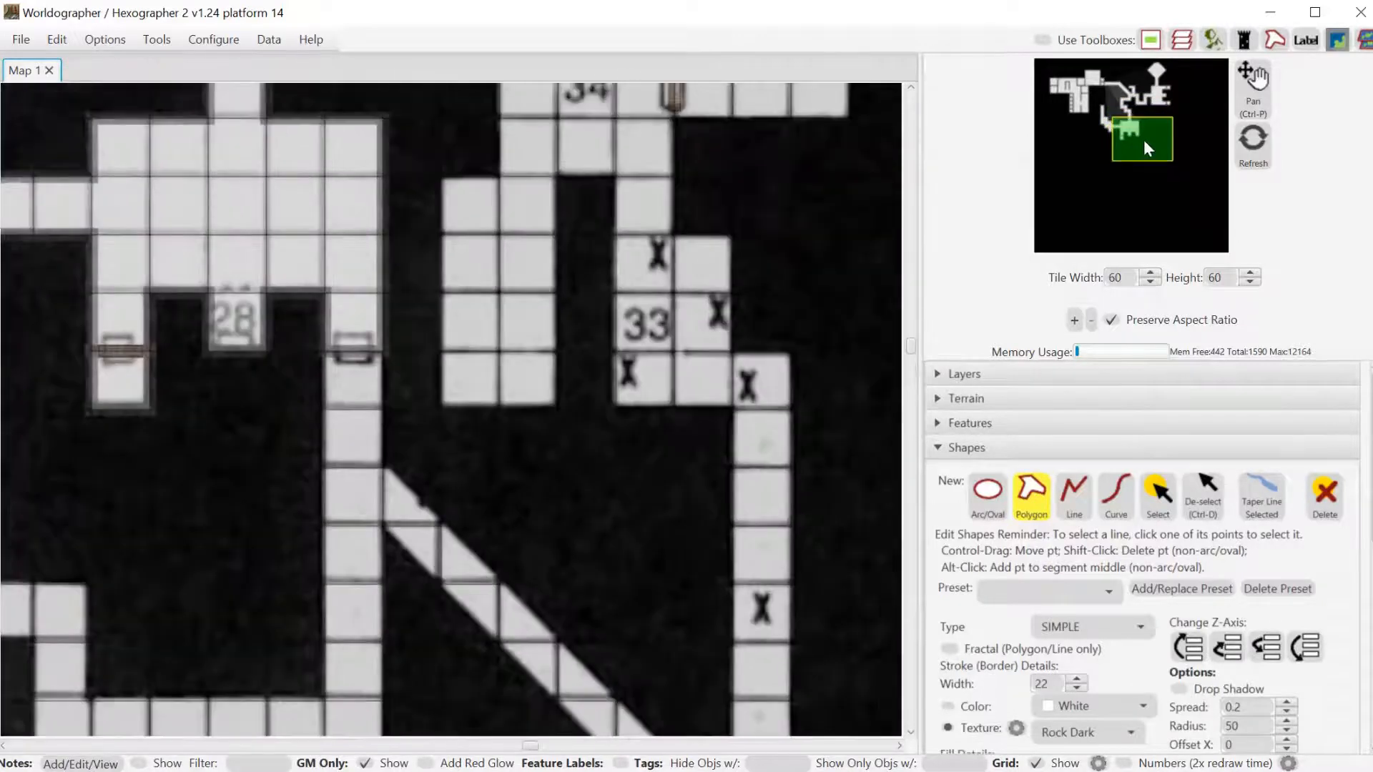
{"action": "left_click", "coordinate": [385, 353]}
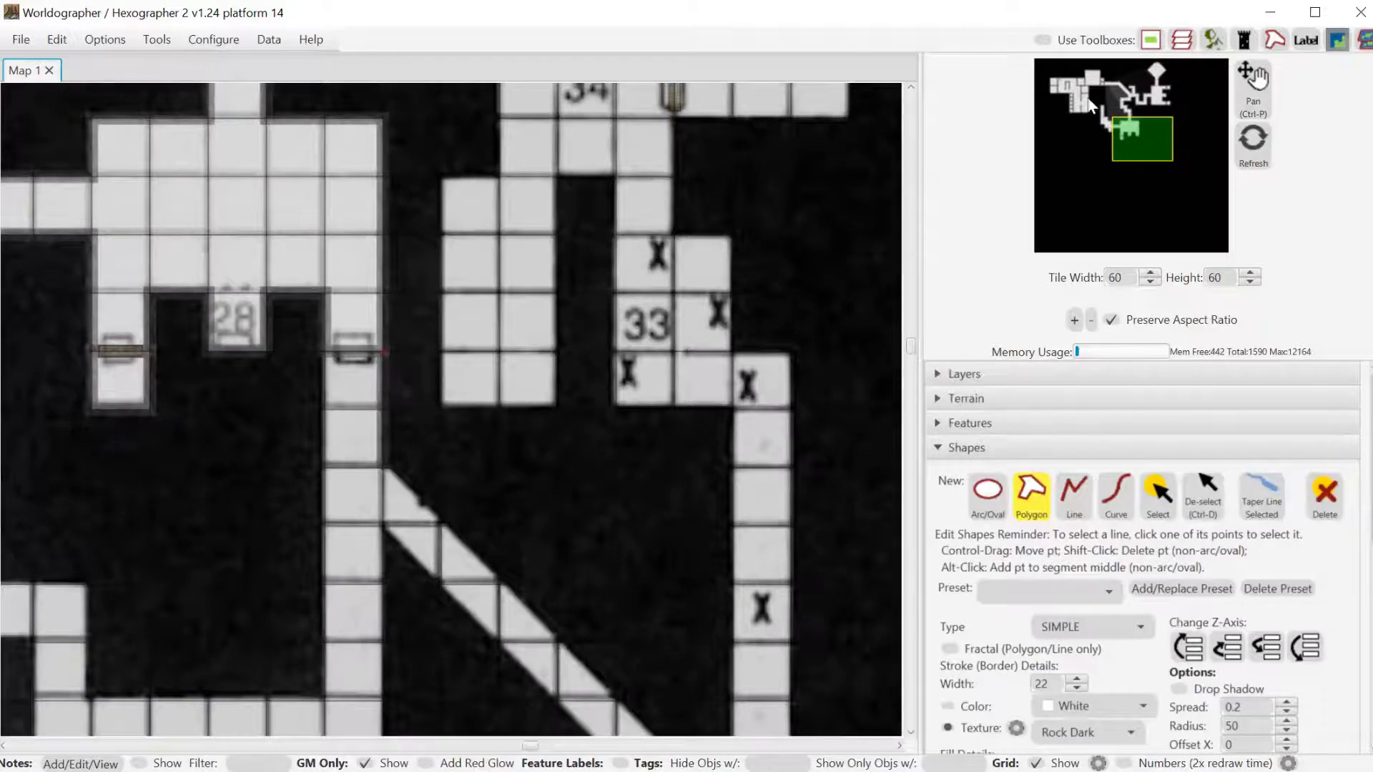
{"action": "left_click_drag", "start_coordinate": [1141, 135], "coordinate": [1146, 157]}
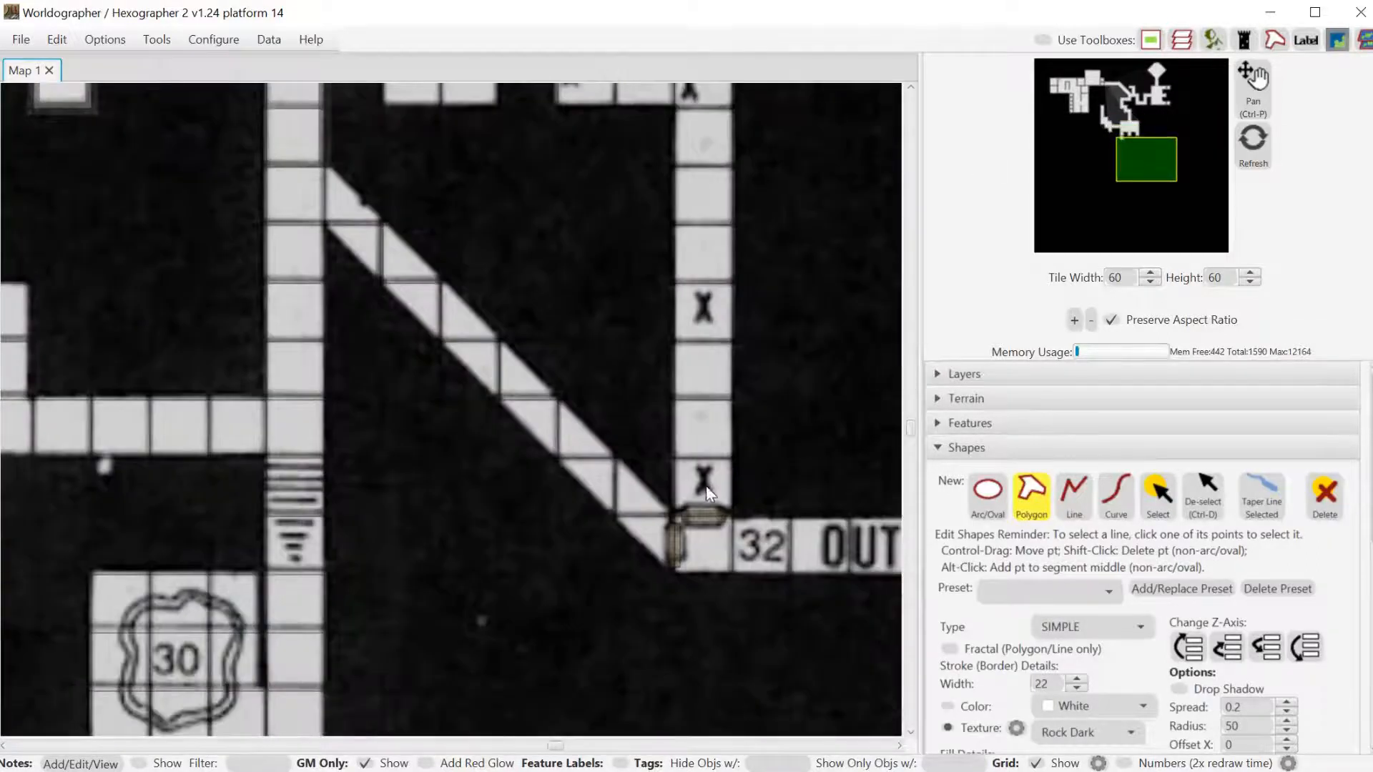
{"action": "left_click", "coordinate": [675, 512]}
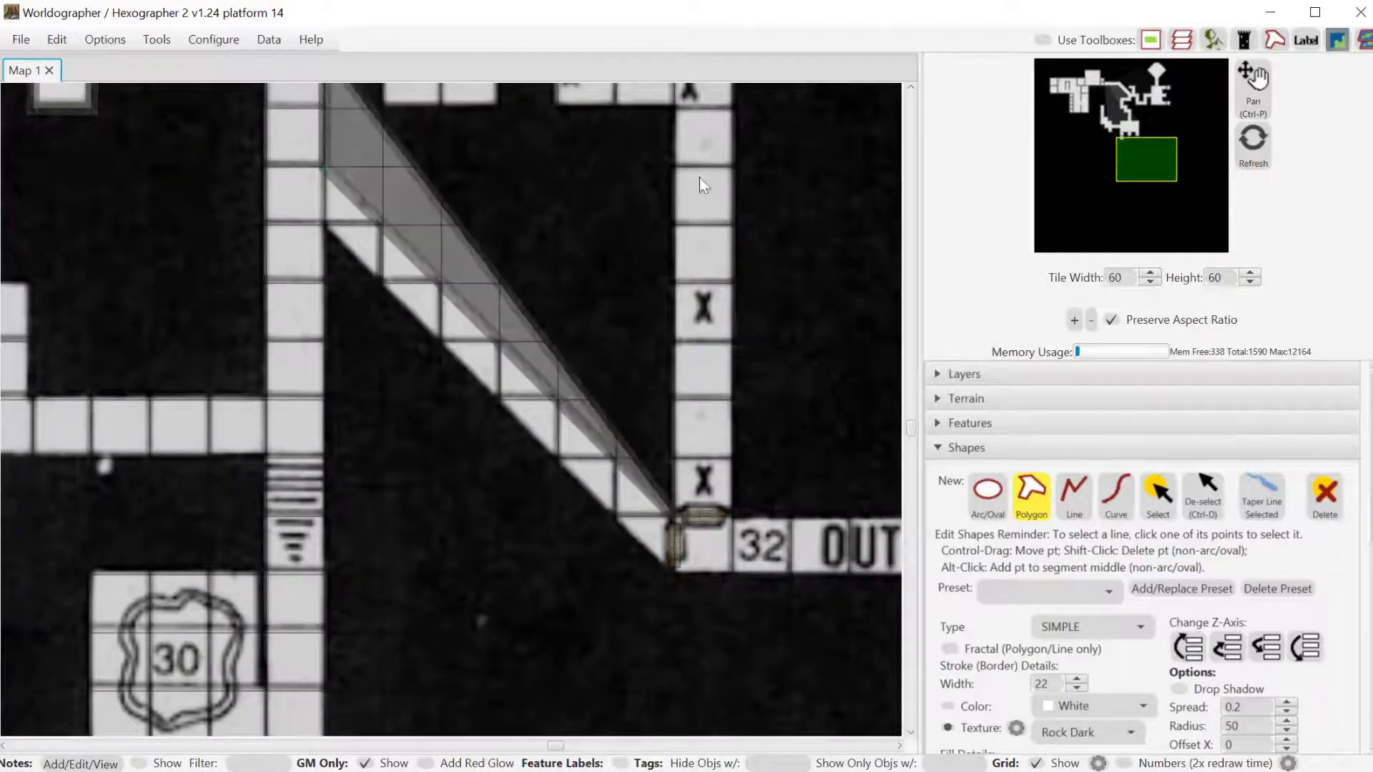
{"action": "left_click", "coordinate": [678, 109]}
Trace the polygon along room 33's lower and west sides, across the narrow rock gap, and along the lower edge of the neighbouring two-square-wide area.
{"action": "left_click_drag", "start_coordinate": [1151, 153], "coordinate": [1143, 146]}
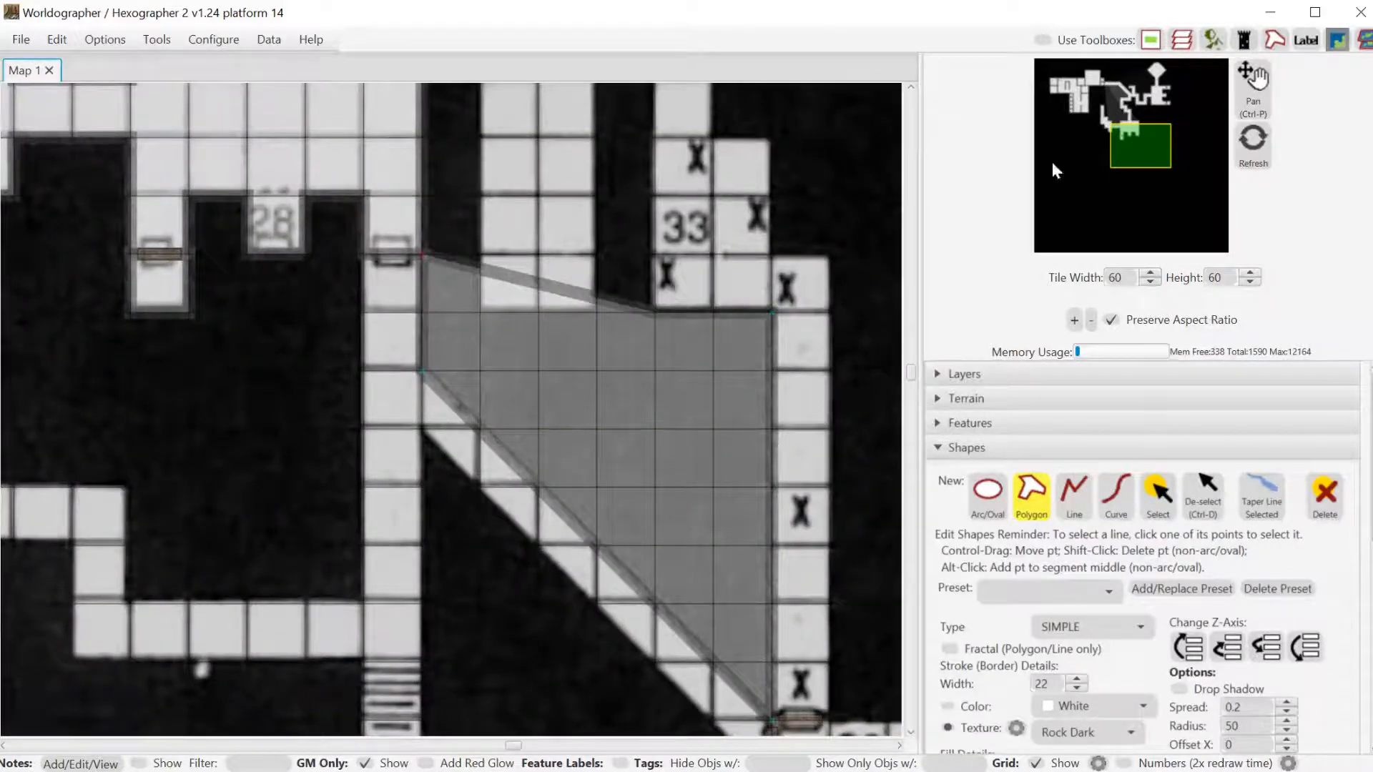
{"action": "left_click_drag", "start_coordinate": [1143, 144], "coordinate": [1143, 138]}
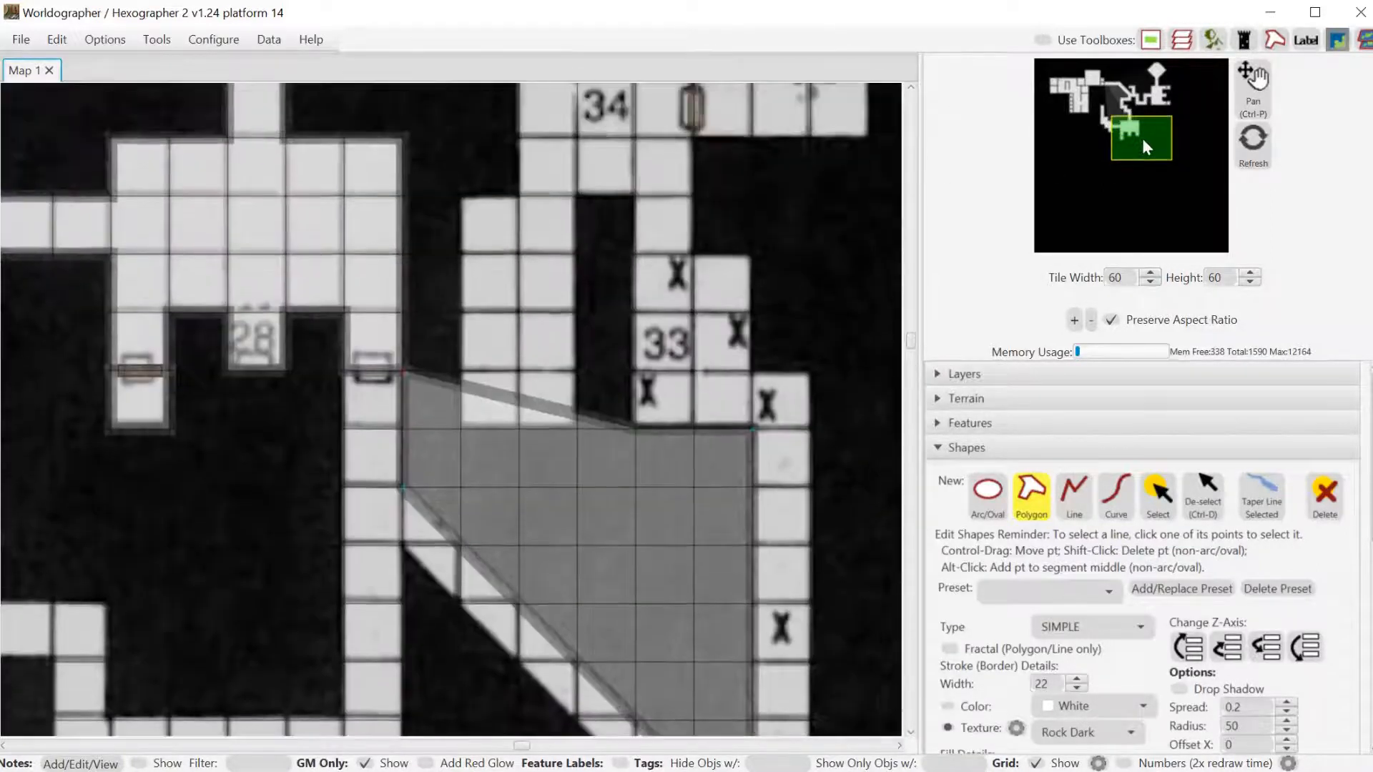
{"action": "left_click", "coordinate": [635, 198]}
{"action": "left_click", "coordinate": [578, 196]}
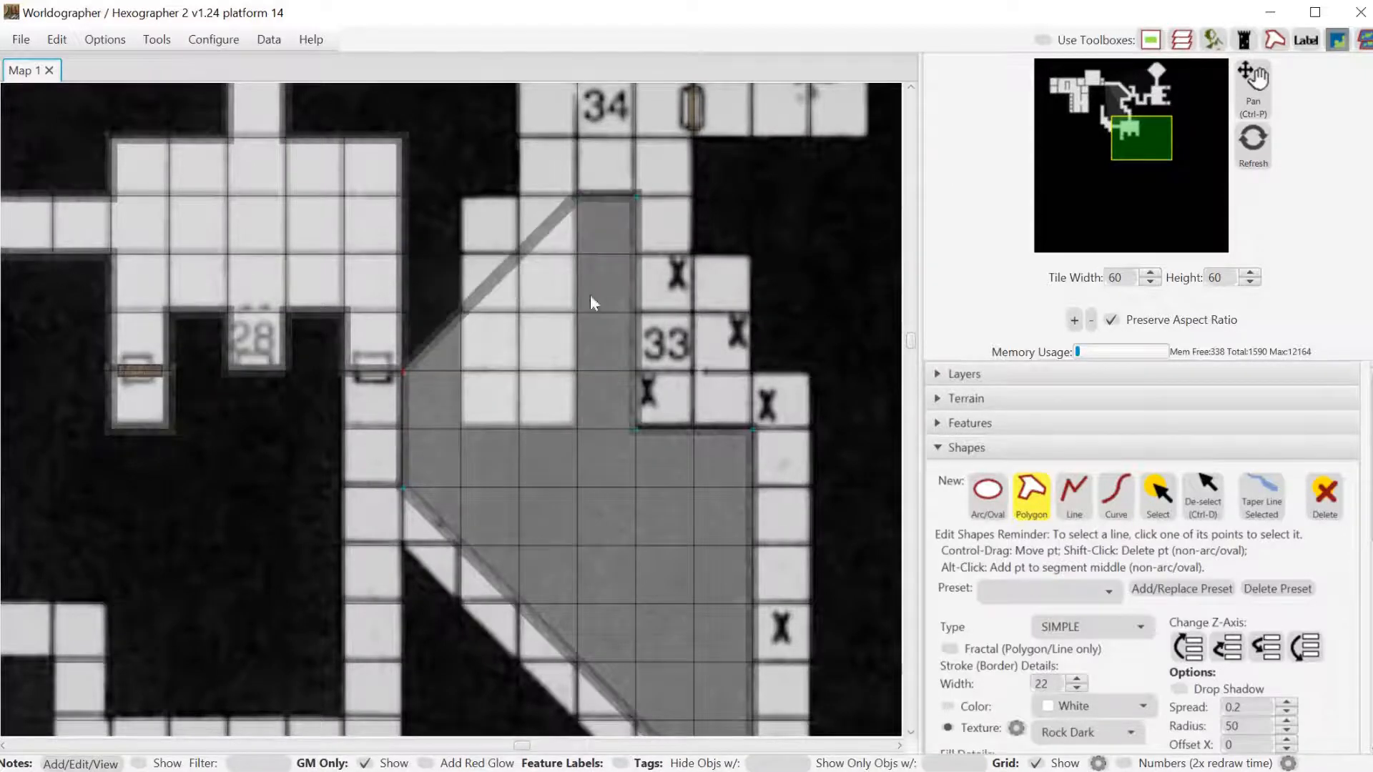
{"action": "left_click", "coordinate": [578, 429]}
{"action": "left_click", "coordinate": [460, 428]}
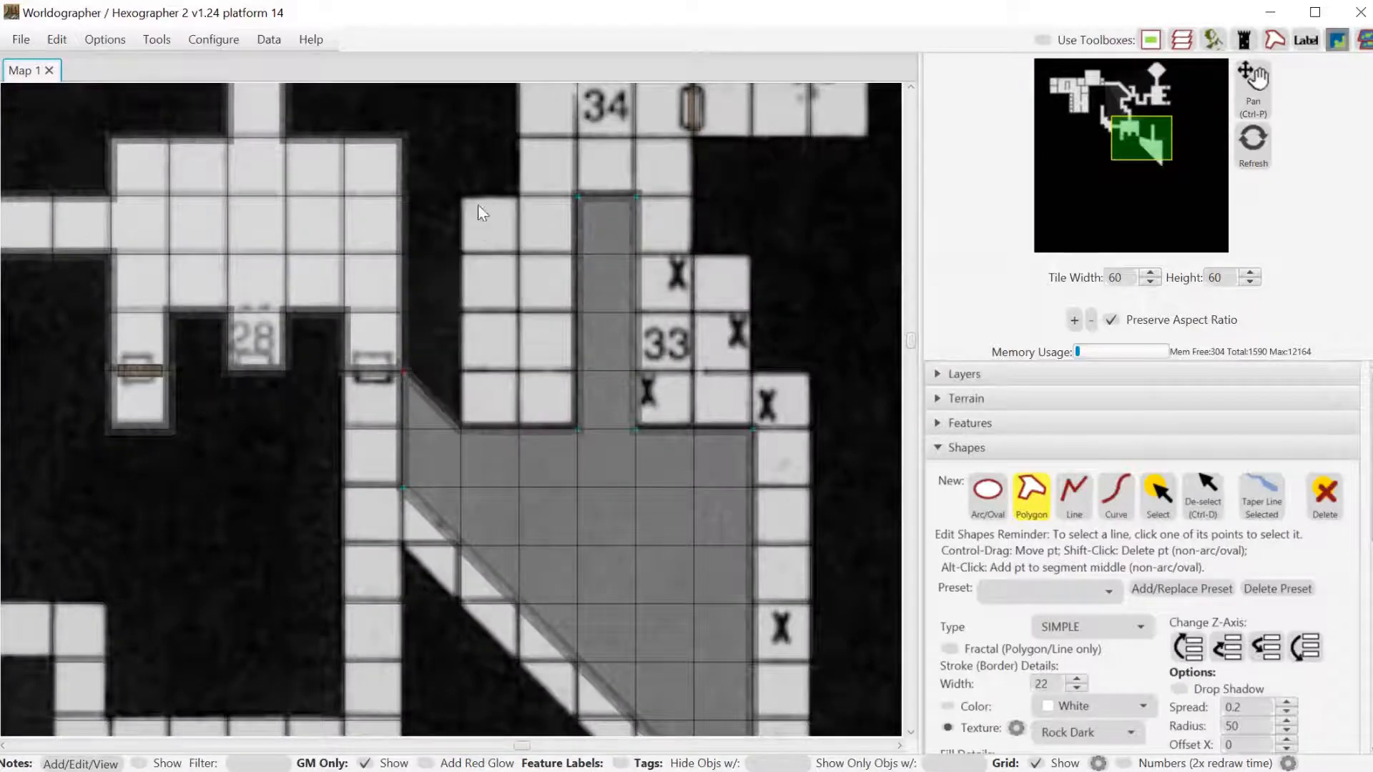
Continue the polygon up the west side of the two-square-wide area and along the west and upper walls of room 34.
{"action": "left_click", "coordinate": [465, 162]}
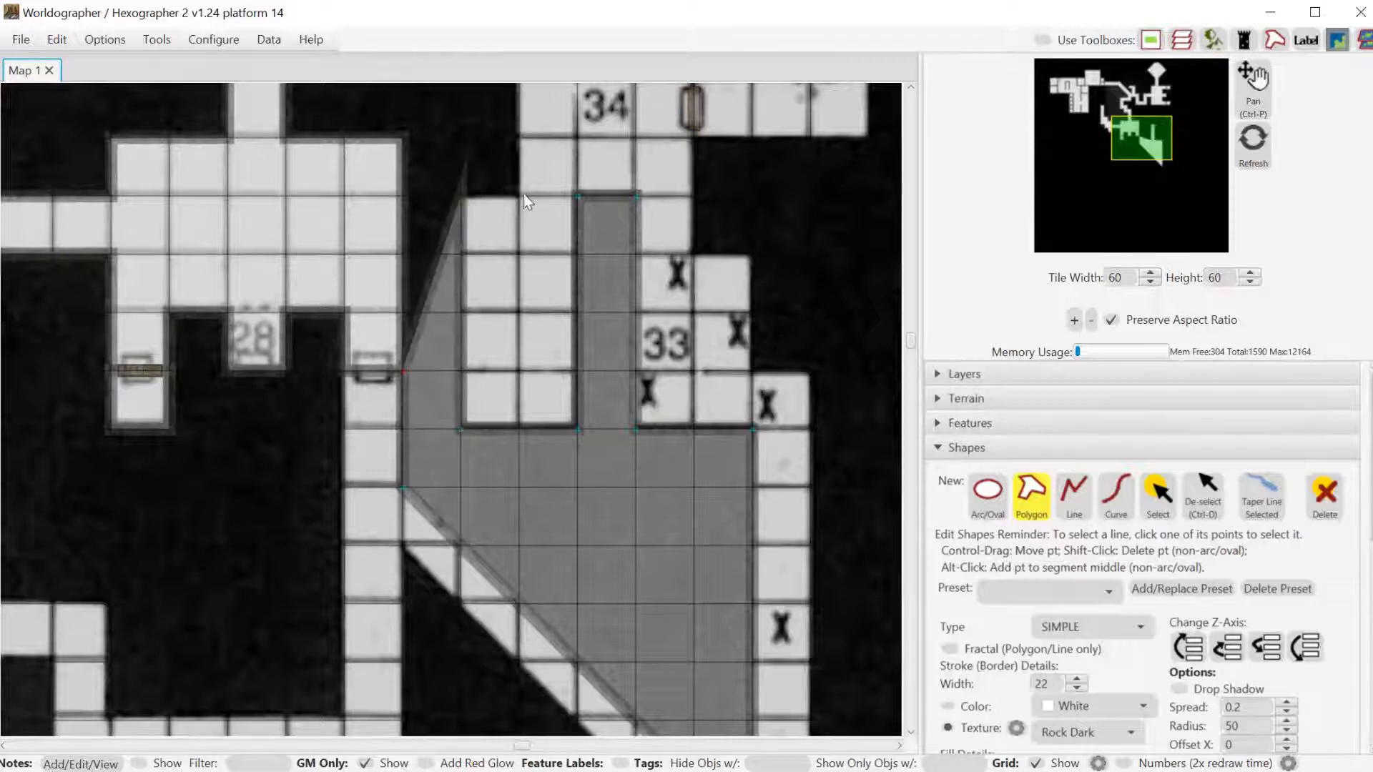
{"action": "left_click", "coordinate": [521, 195]}
{"action": "left_click_drag", "start_coordinate": [1161, 140], "coordinate": [1154, 123]}
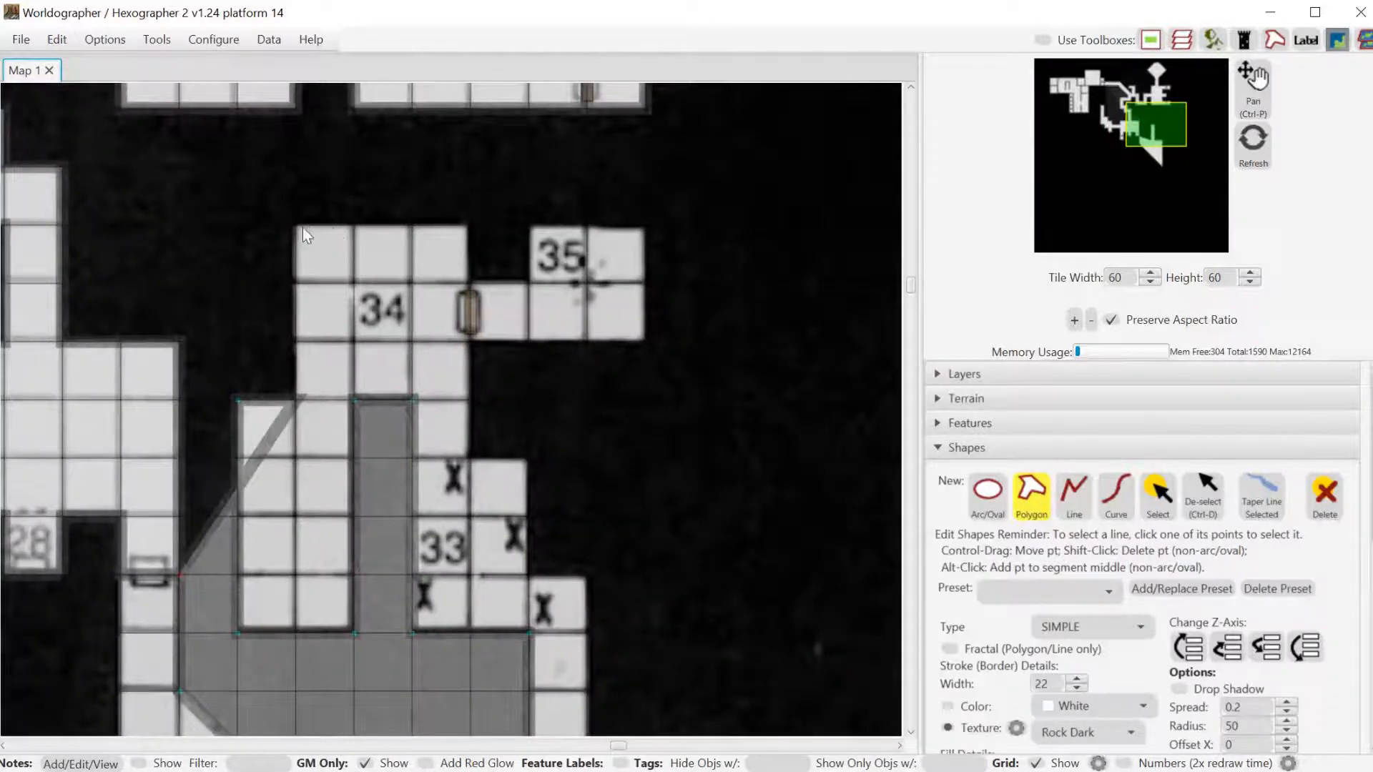
{"action": "left_click", "coordinate": [469, 232]}
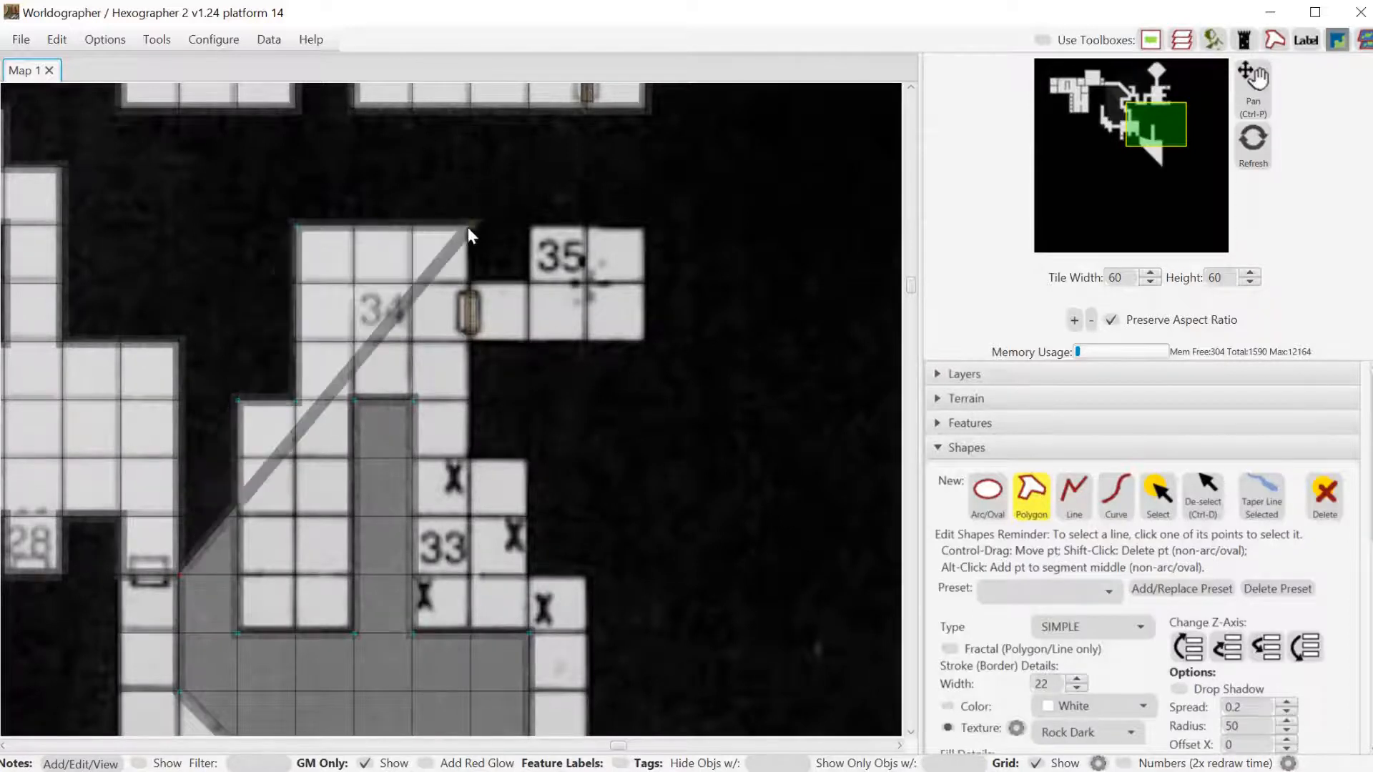
Trace the polygon around room 35 and its short passage, returning across the east door of room 34.
{"action": "left_click", "coordinate": [470, 281]}
{"action": "left_click", "coordinate": [532, 282]}
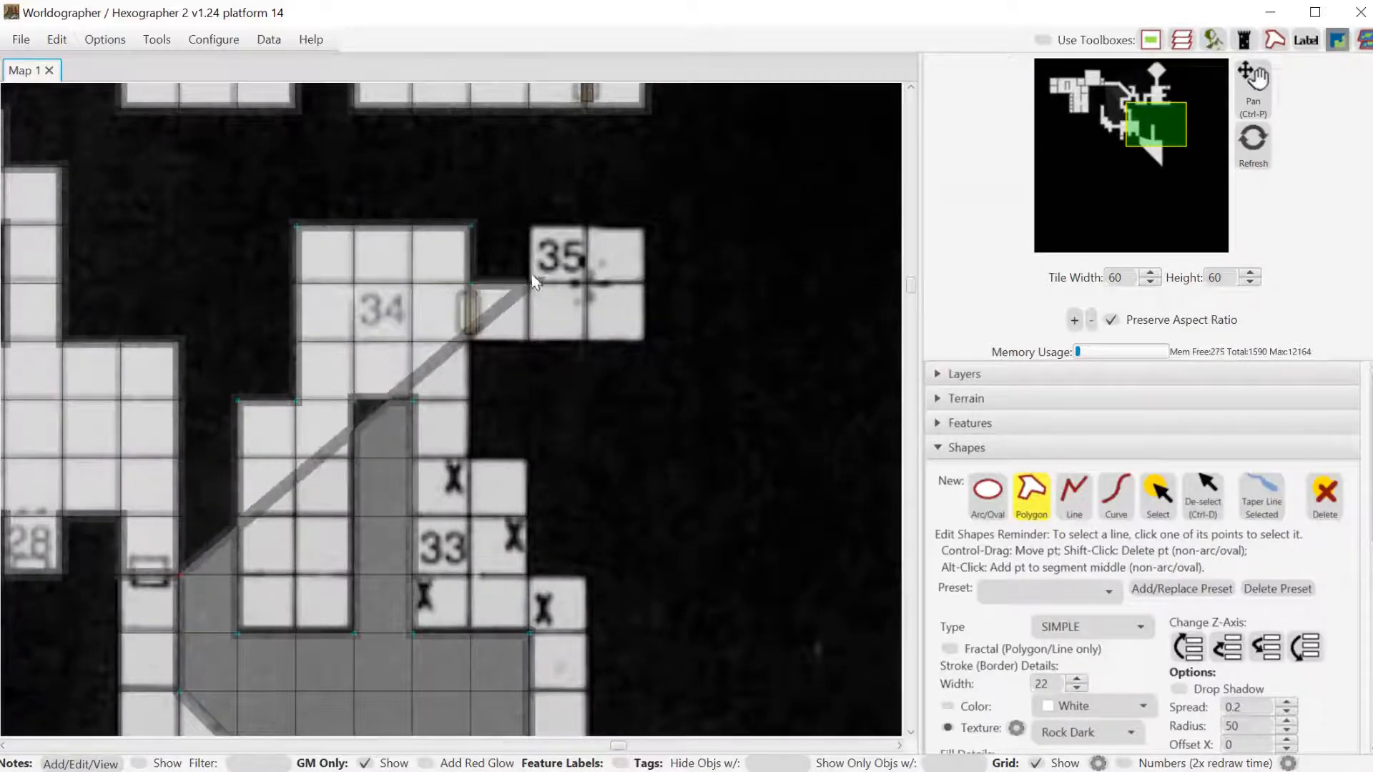
{"action": "left_click", "coordinate": [532, 216]}
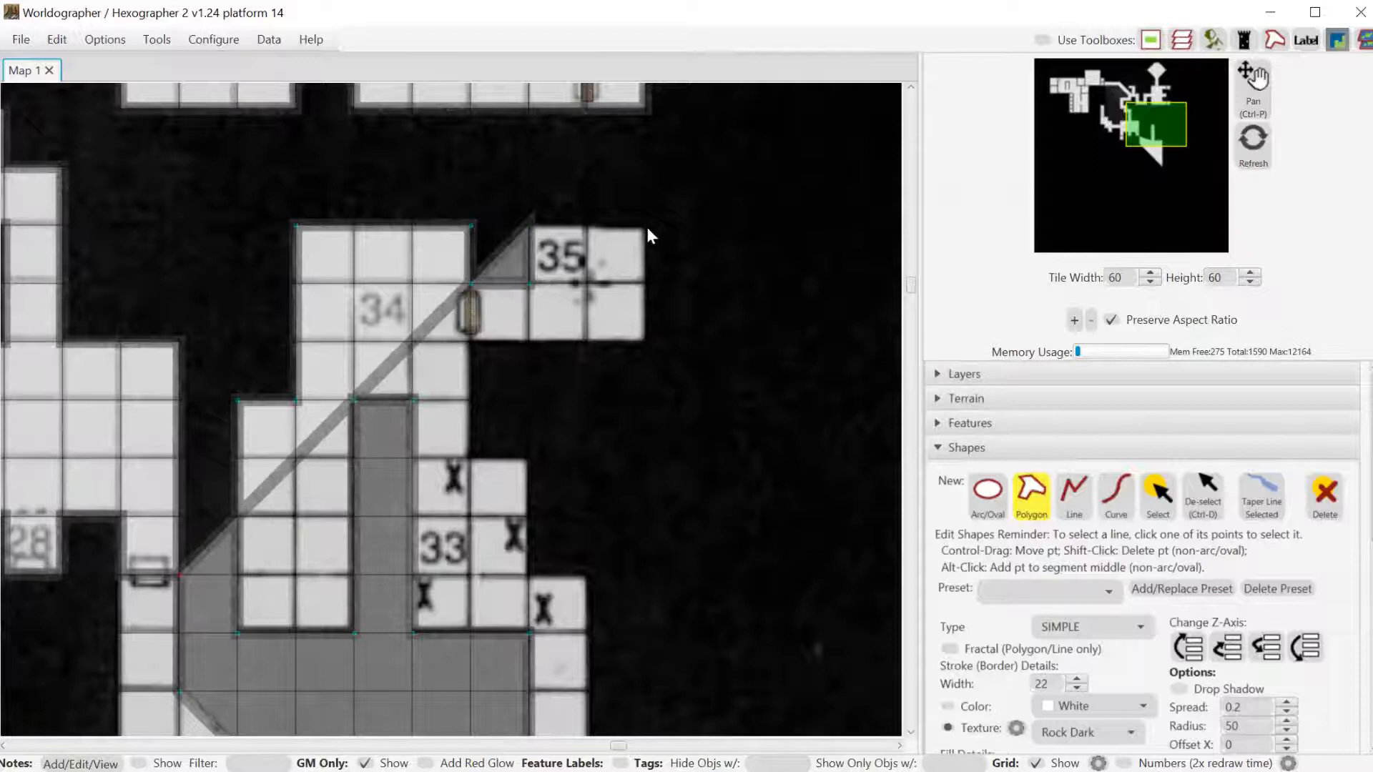
{"action": "left_click", "coordinate": [646, 228]}
{"action": "left_click", "coordinate": [647, 341]}
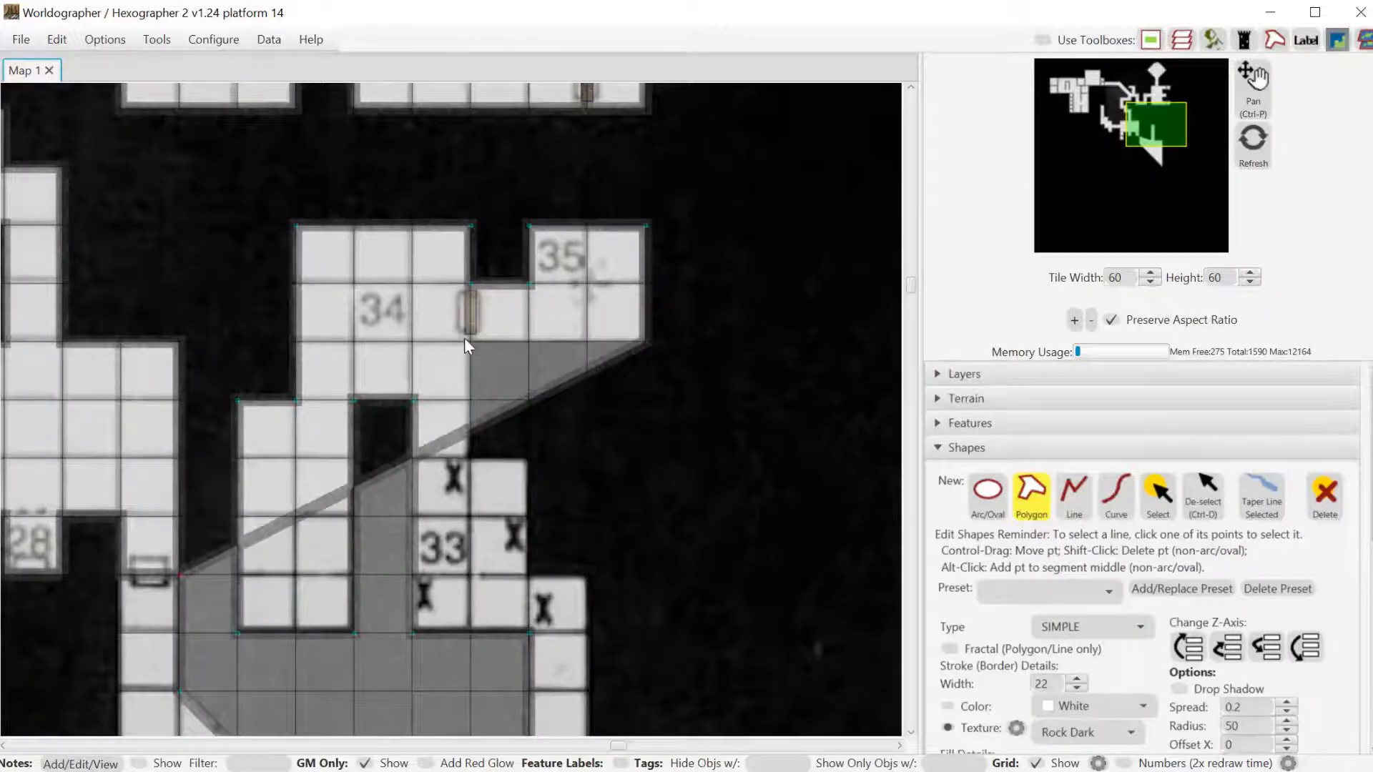
{"action": "left_click", "coordinate": [472, 341]}
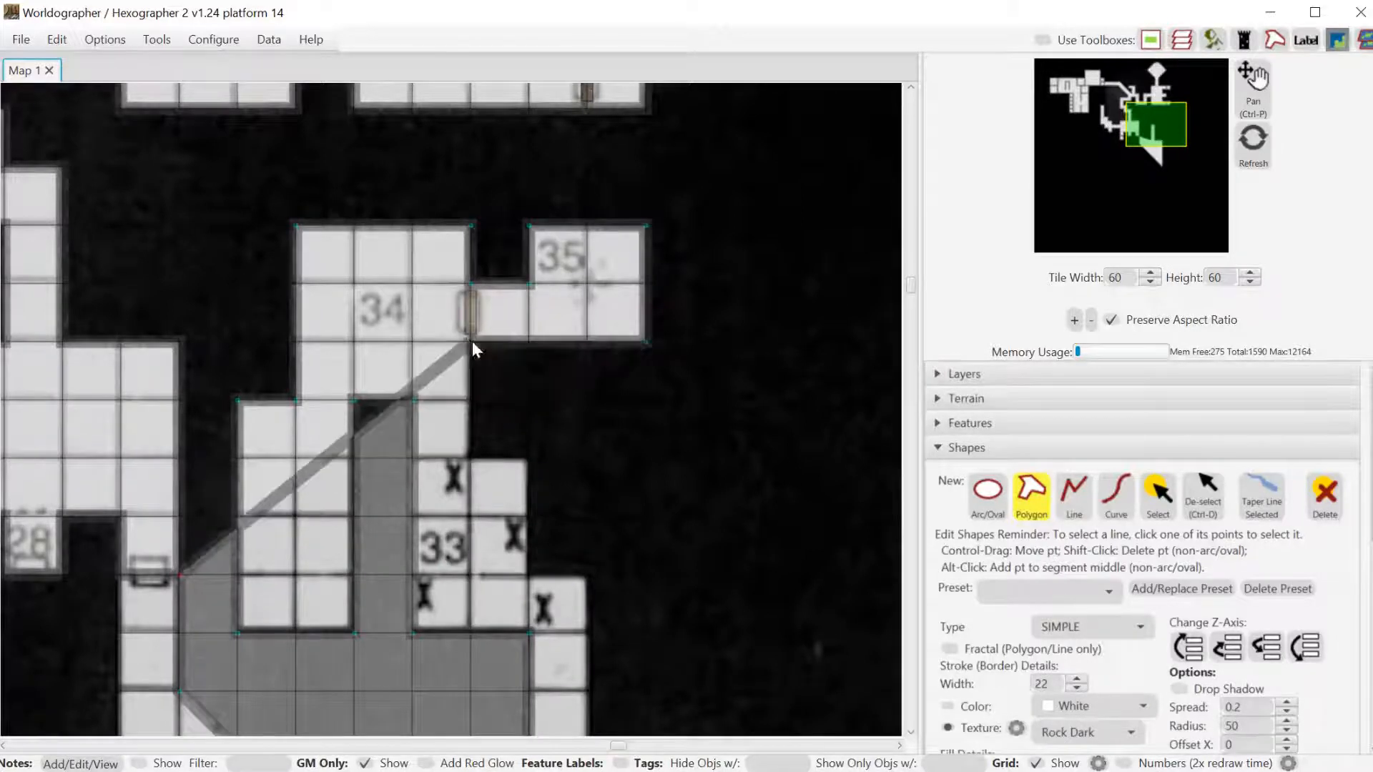
{"action": "left_click", "coordinate": [472, 286]}
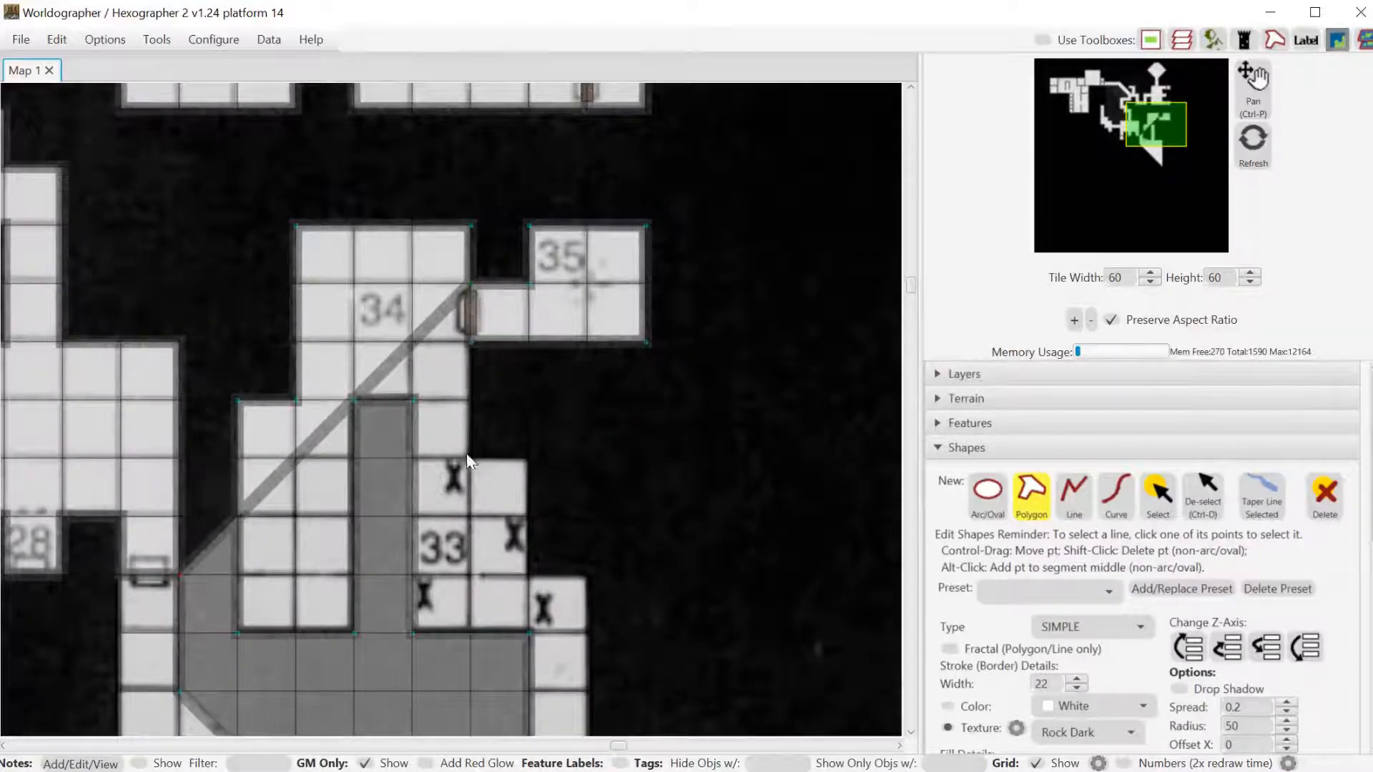
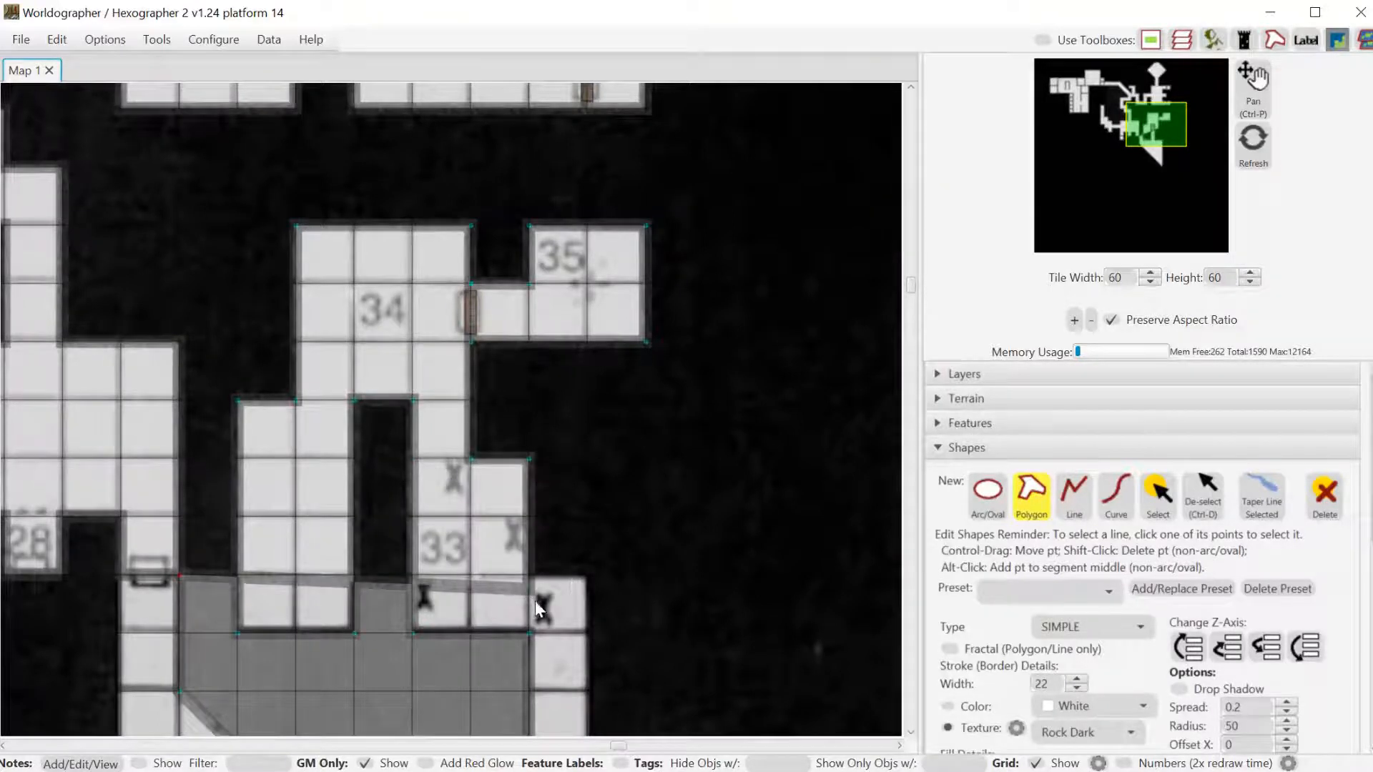
Trace the polygon from room 33's east side down the east wall of the X-marked corridor to the door at area 32.
{"action": "left_click", "coordinate": [528, 577]}
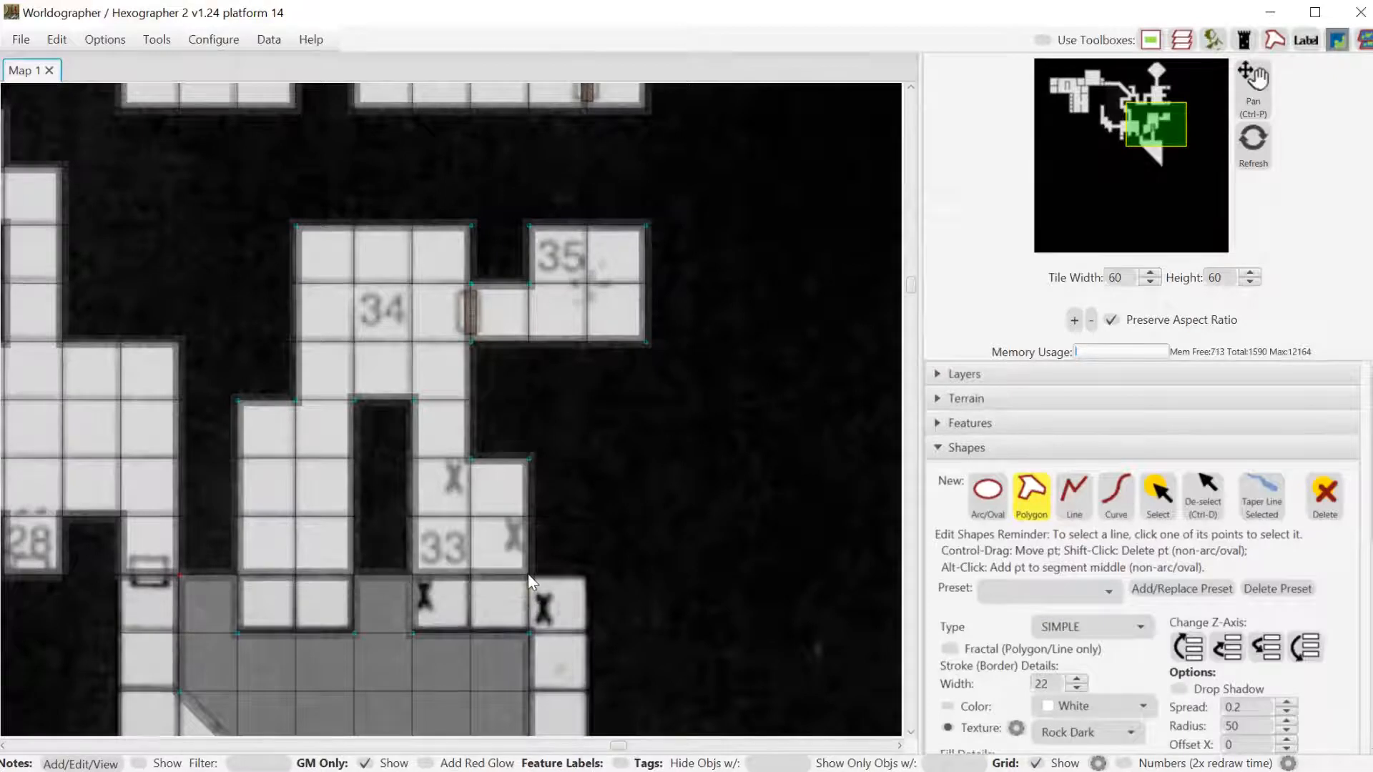
{"action": "left_click", "coordinate": [586, 580]}
{"action": "left_click_drag", "start_coordinate": [1165, 135], "coordinate": [1155, 160]}
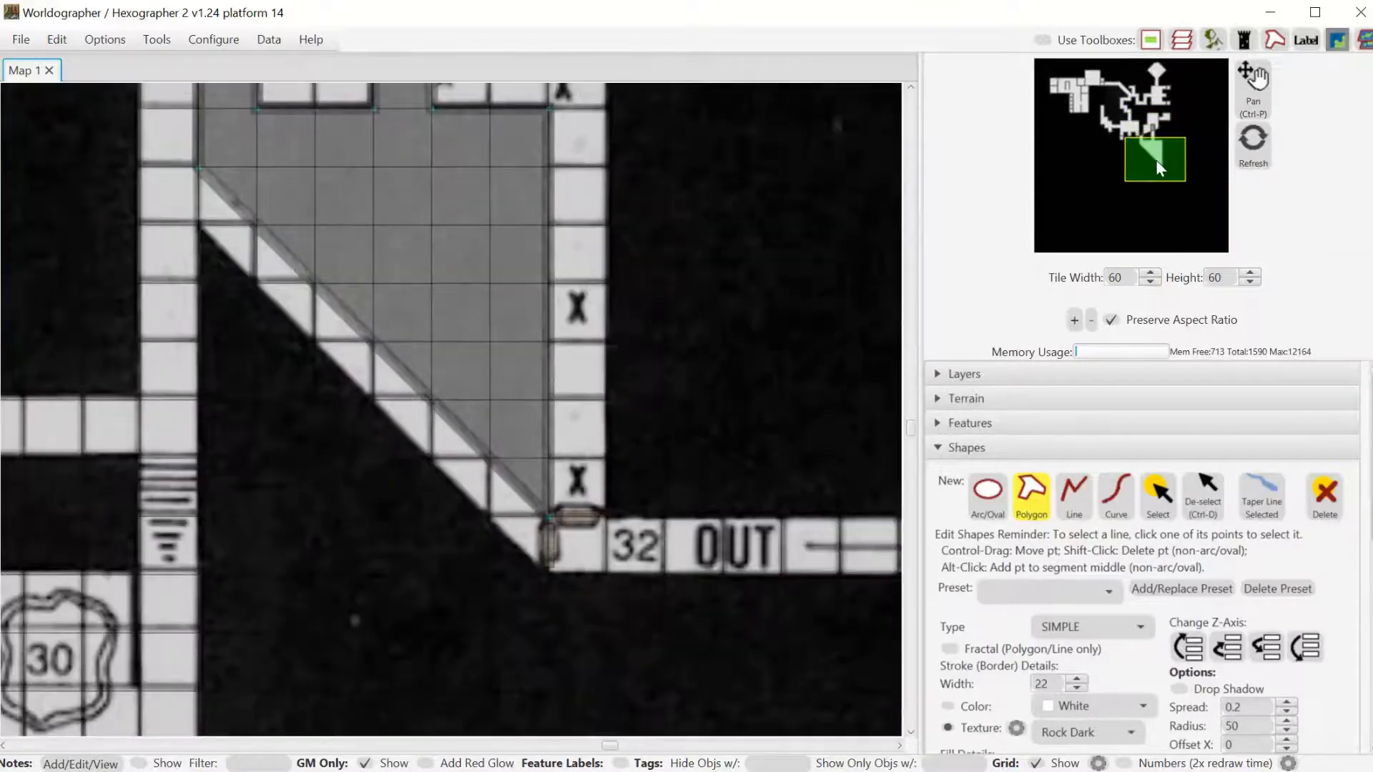
{"action": "left_click", "coordinate": [605, 520]}
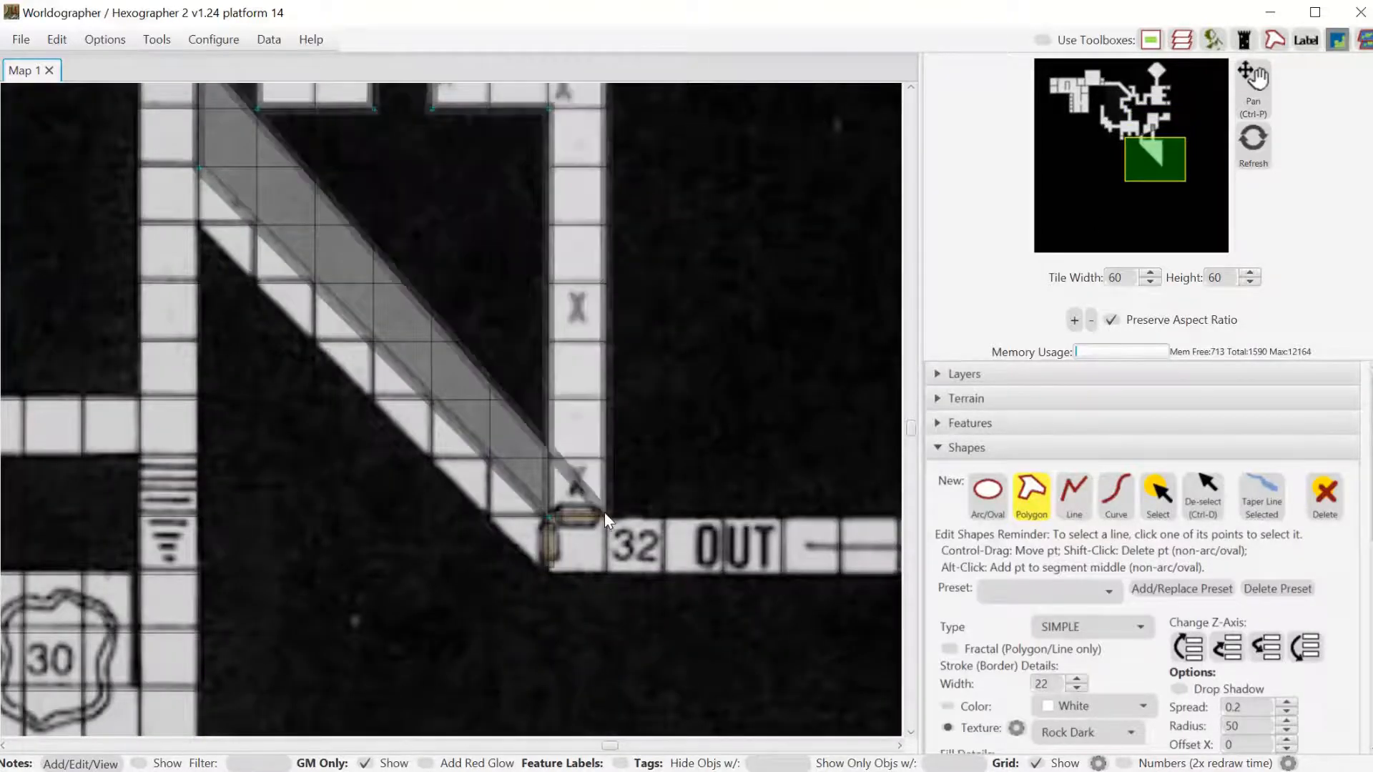
Trace the polygon across both doors at area 32 and back along the lower edge of the diagonal corridor.
{"action": "left_click", "coordinate": [551, 515]}
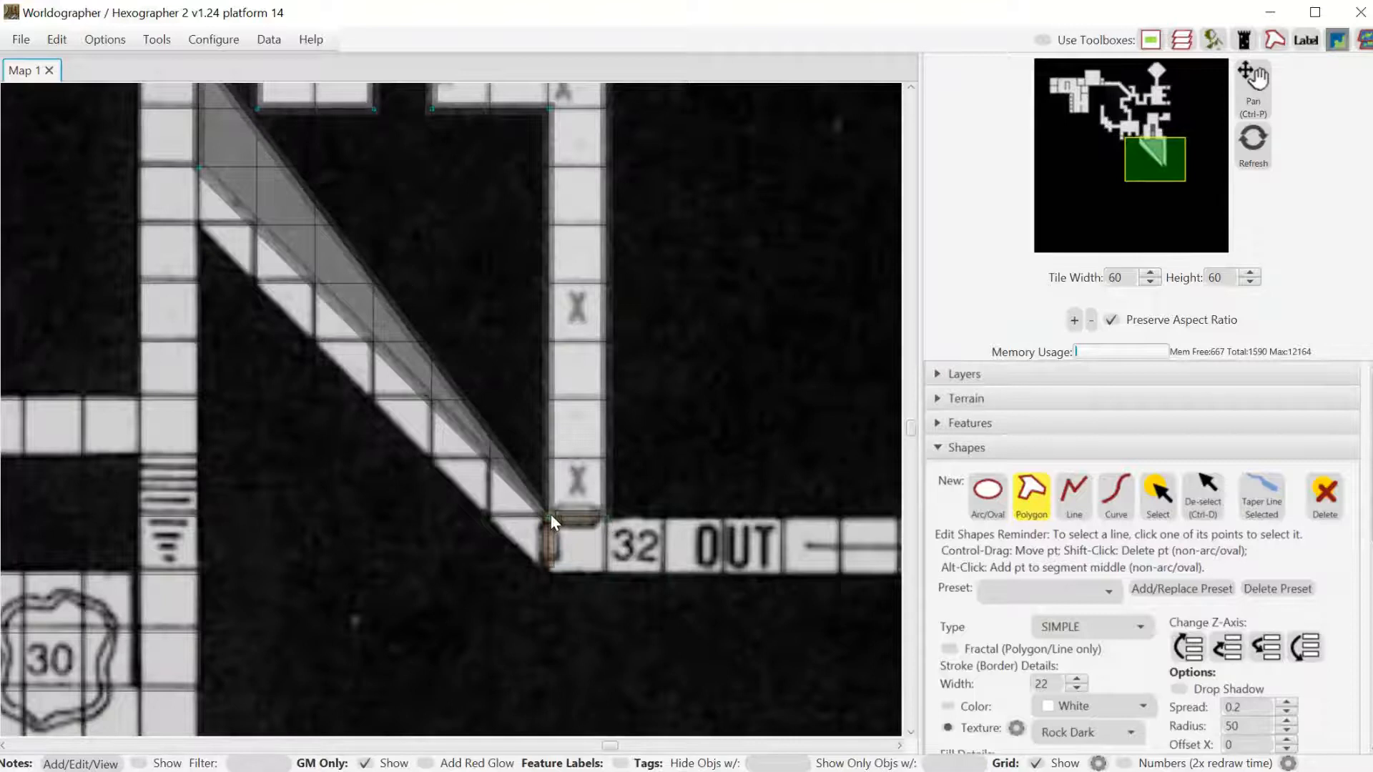
{"action": "mouse_move", "coordinate": [1165, 156]}
{"action": "left_mouse_down"}
{"action": "mouse_move", "coordinate": [1148, 135]}
{"action": "mouse_move", "coordinate": [1156, 171]}
{"action": "mouse_move", "coordinate": [1156, 160]}
{"action": "left_mouse_up"}
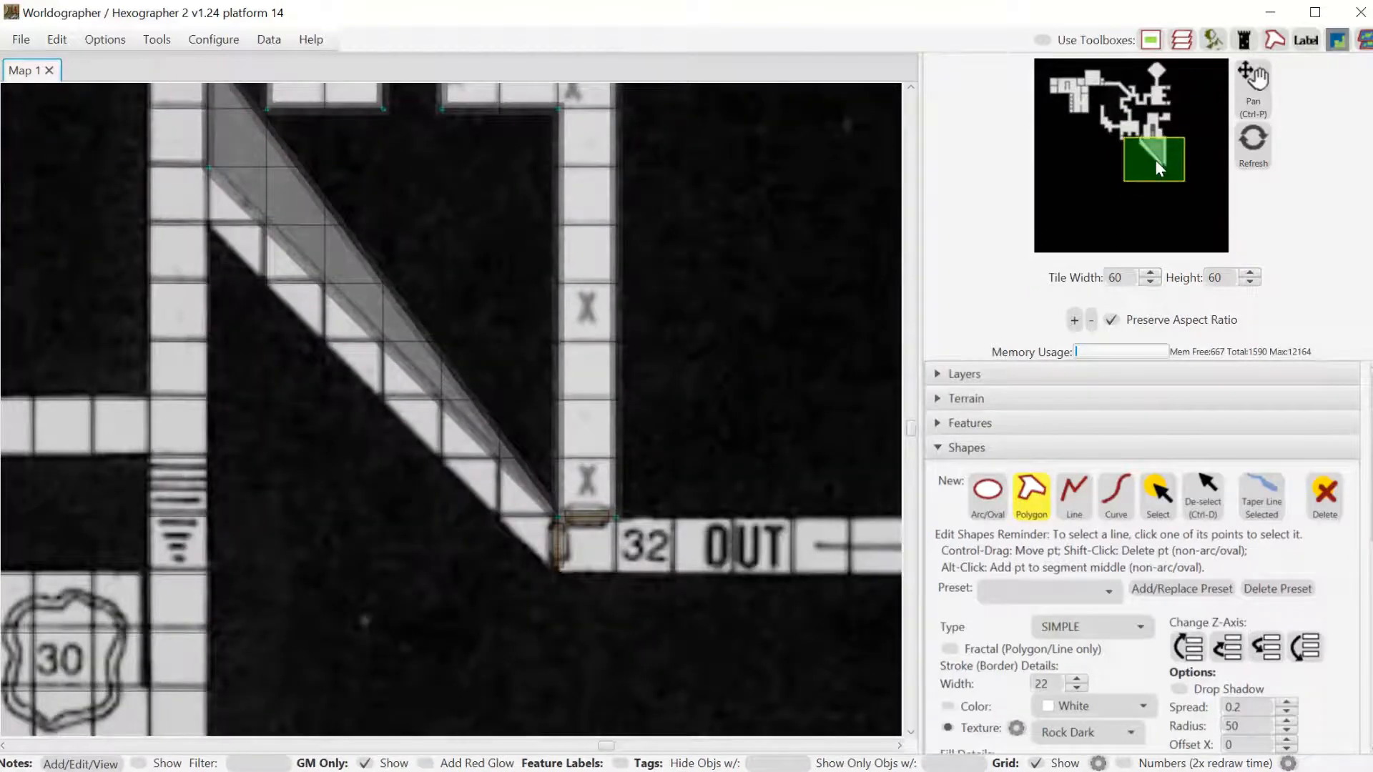
{"action": "left_click", "coordinate": [559, 567]}
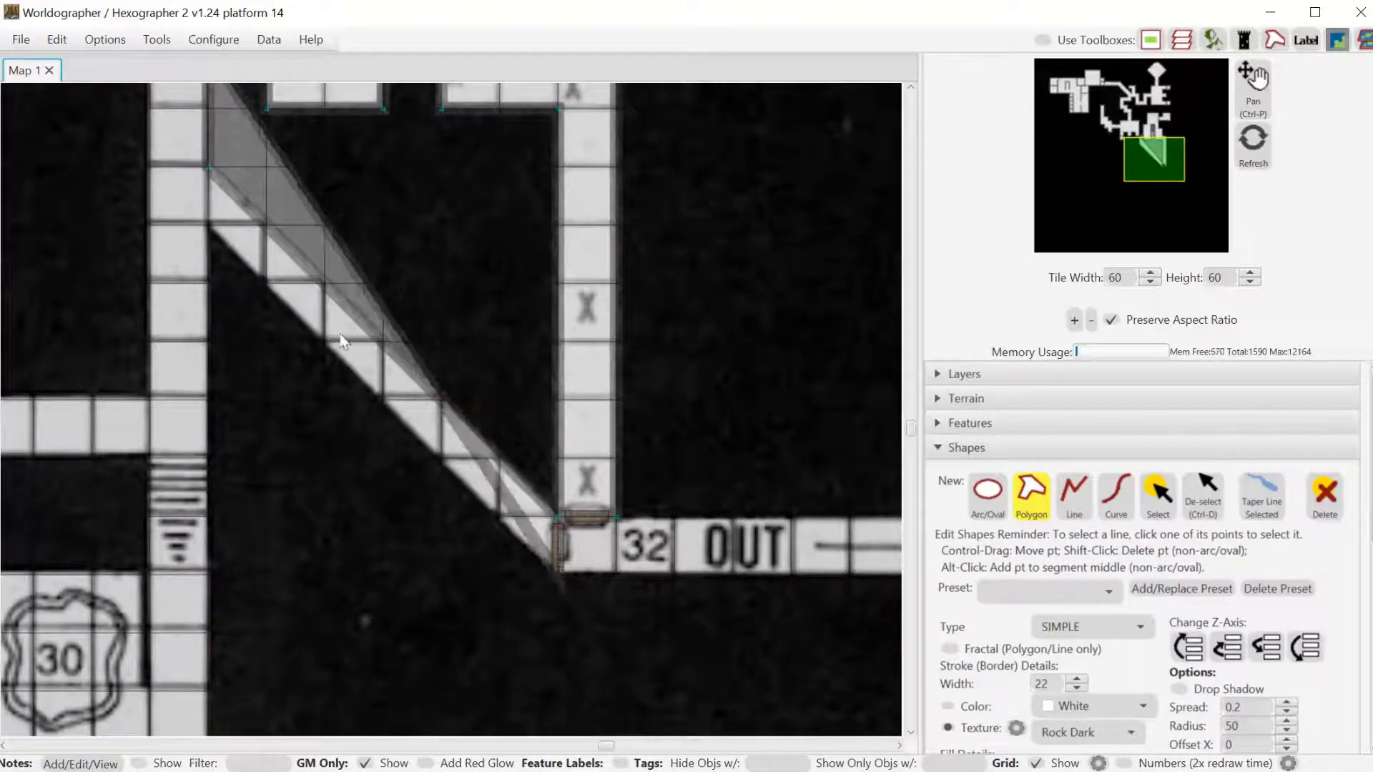
{"action": "left_click", "coordinate": [211, 225]}
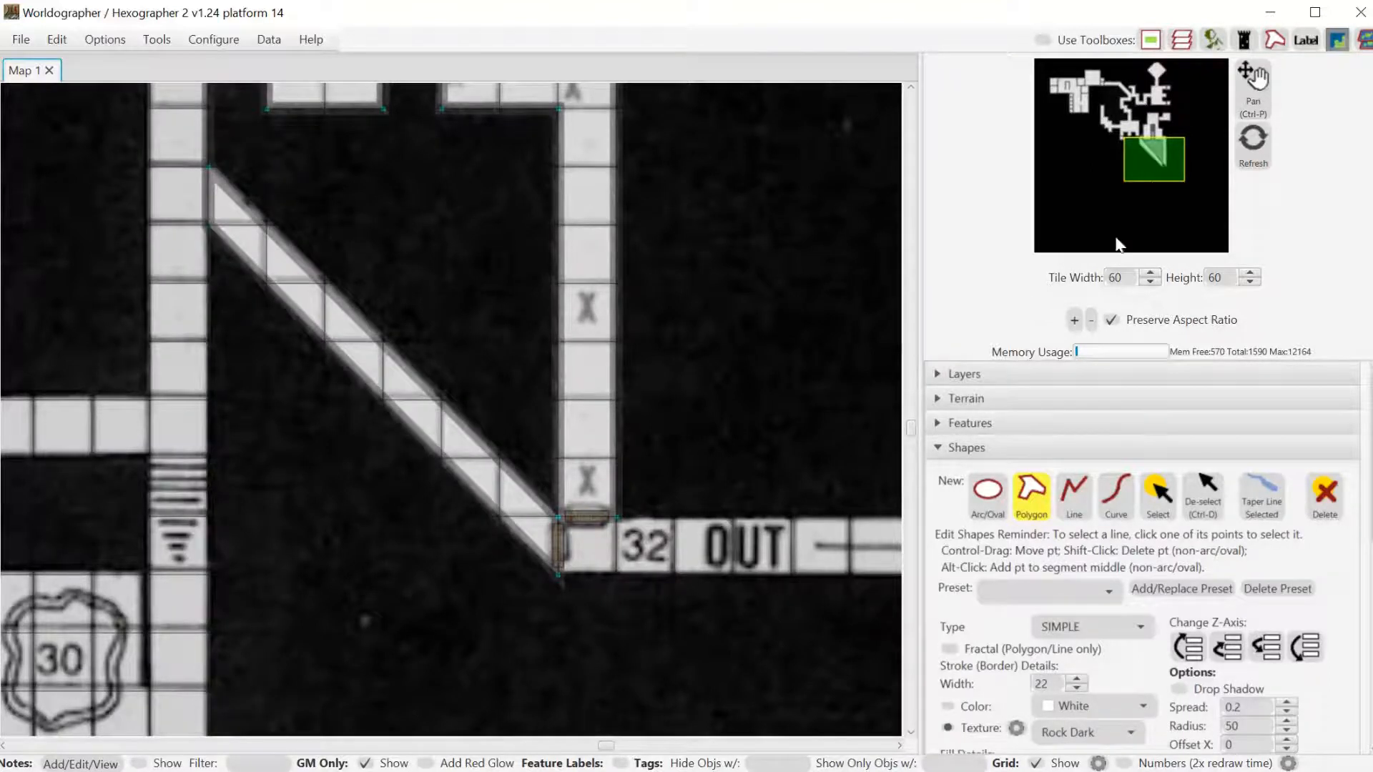
Trace the polygon down the stepped corridor's east side and around room 30, including the inner wall along its east side.
{"action": "mouse_move", "coordinate": [1150, 159]}
{"action": "left_mouse_down"}
{"action": "mouse_move", "coordinate": [1135, 170]}
{"action": "mouse_move", "coordinate": [1130, 157]}
{"action": "mouse_move", "coordinate": [1130, 174]}
{"action": "left_mouse_up"}
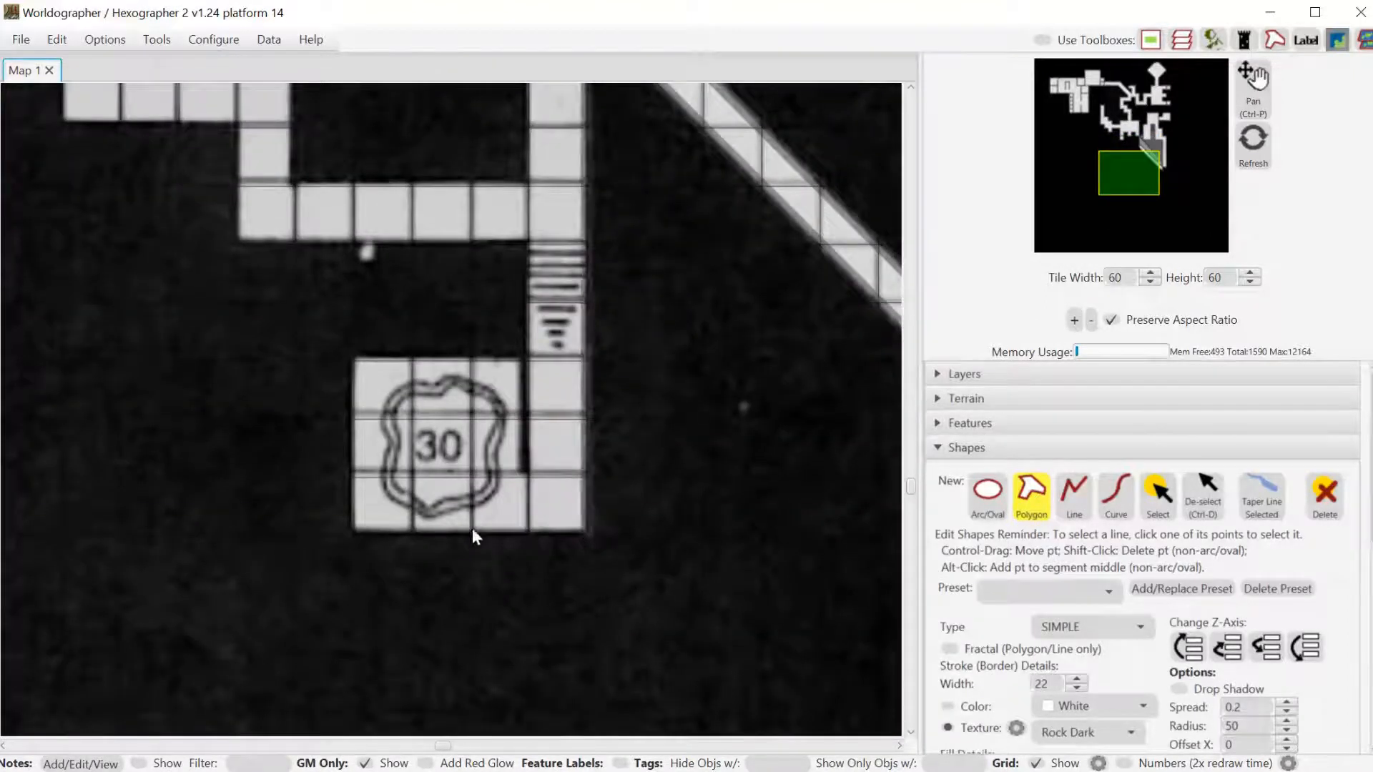
{"action": "left_click", "coordinate": [354, 529]}
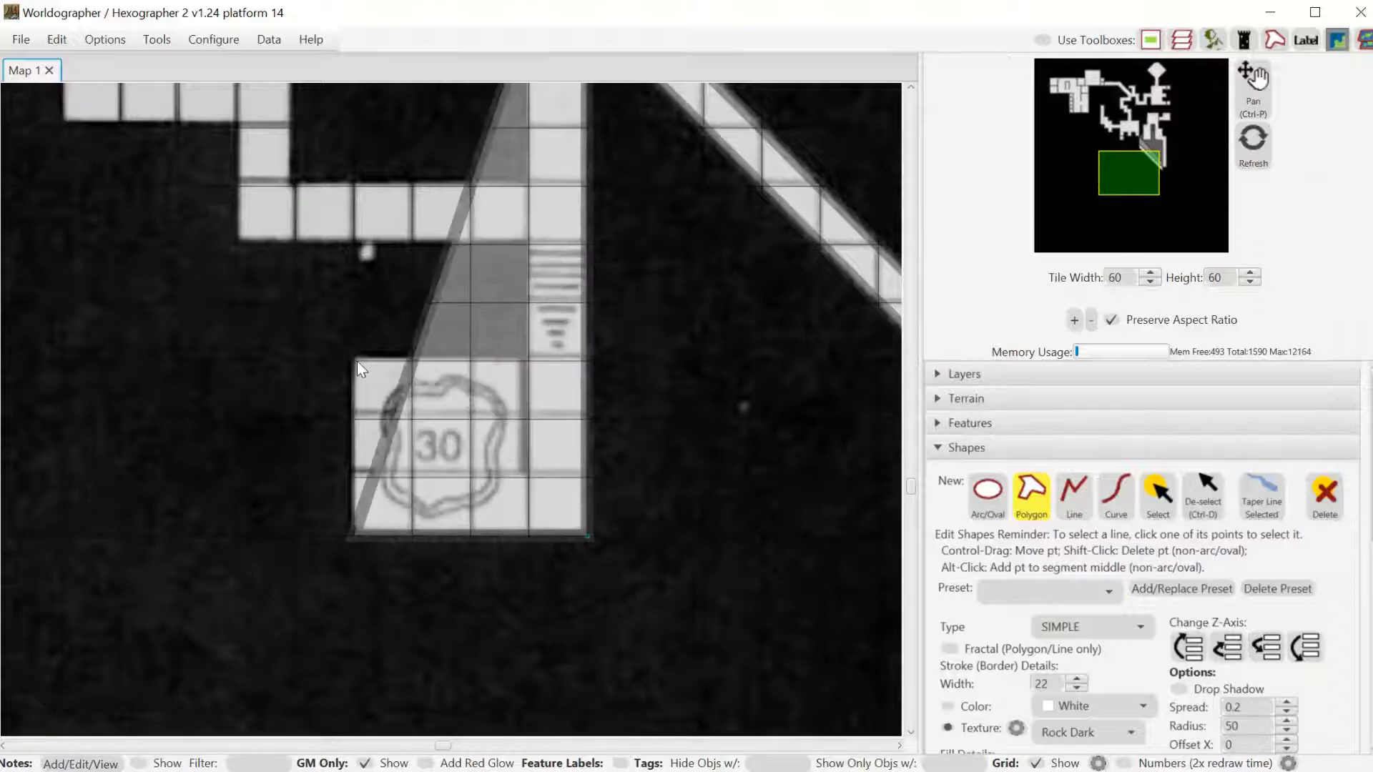
{"action": "left_click", "coordinate": [357, 361]}
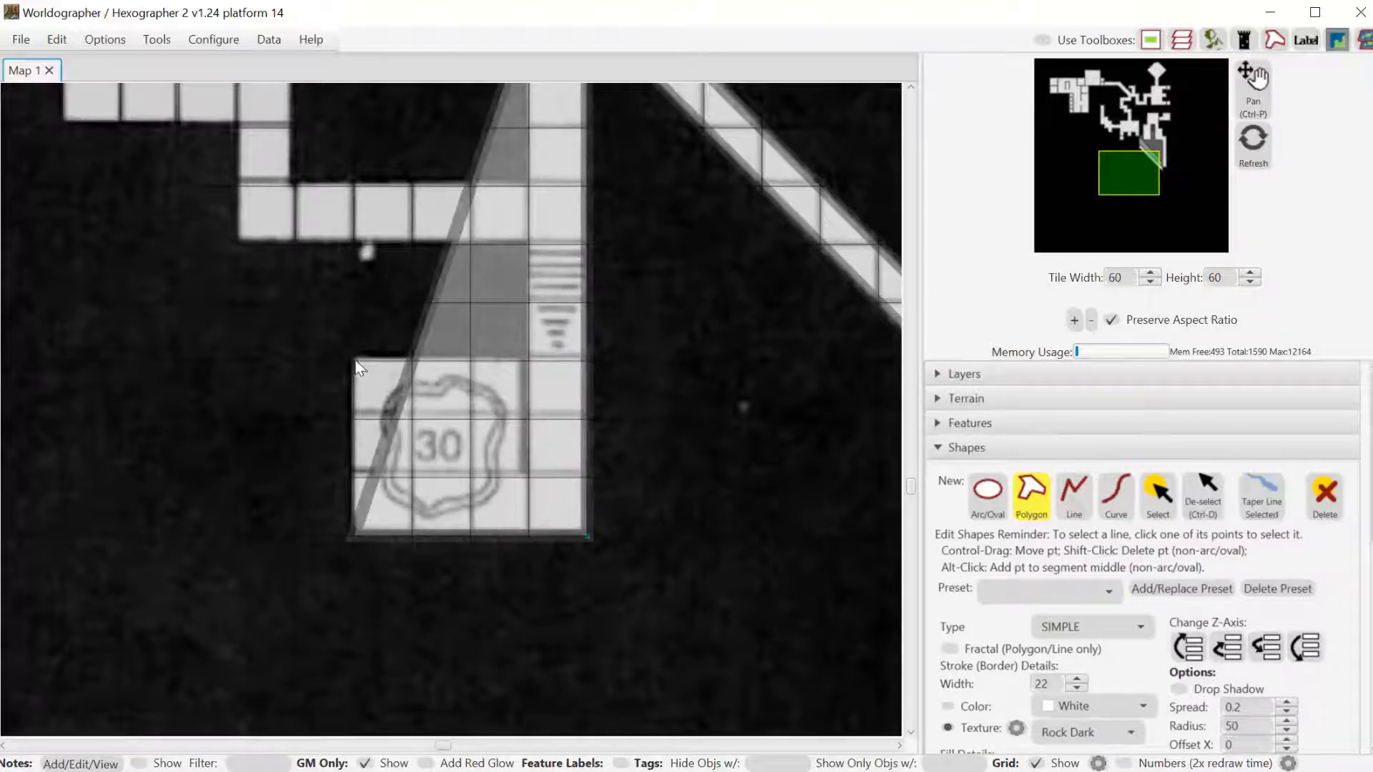
{"action": "left_click", "coordinate": [526, 361]}
{"action": "left_click", "coordinate": [528, 478]}
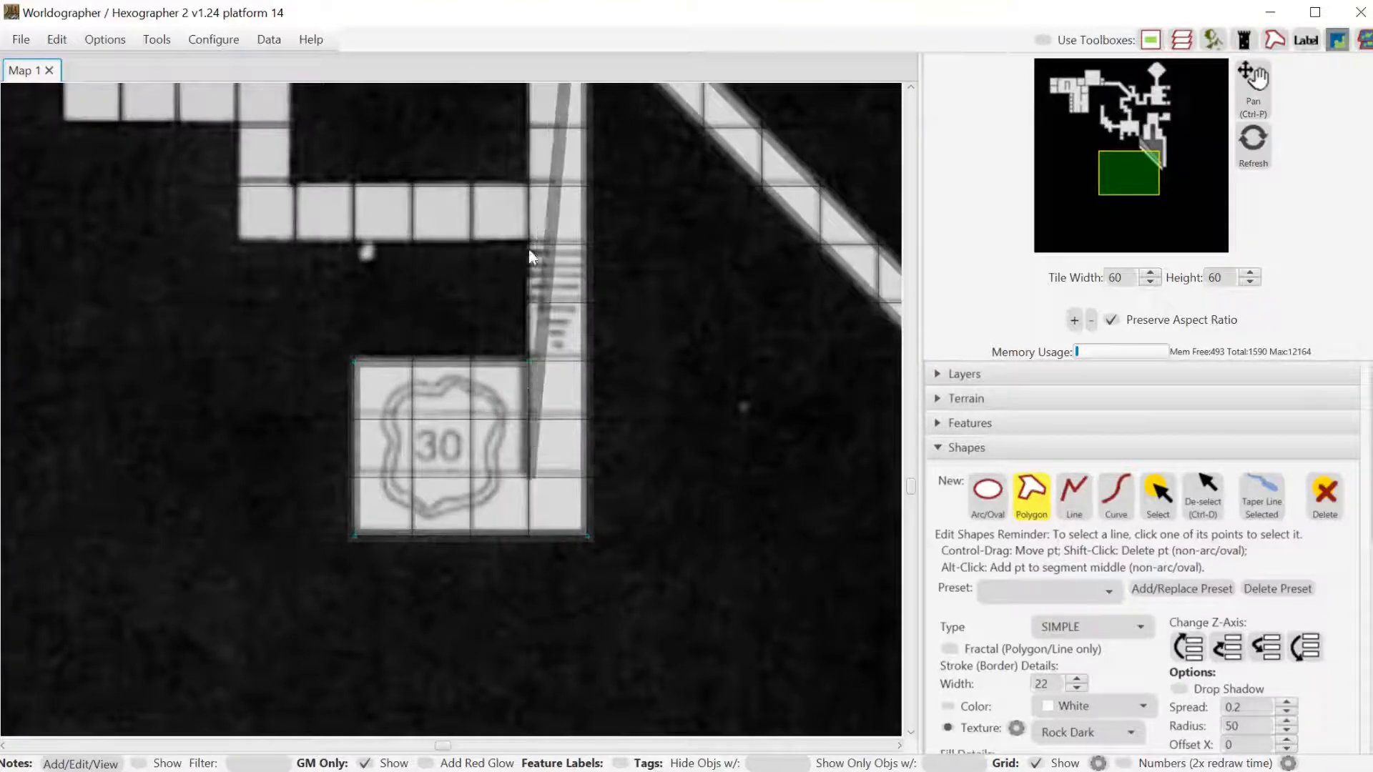
Trace the polygon along the lower edge of the stepped passage leading west and up to the southeast part of room 31.
{"action": "left_click", "coordinate": [238, 238]}
{"action": "left_click_drag", "start_coordinate": [1130, 173], "coordinate": [1104, 148]}
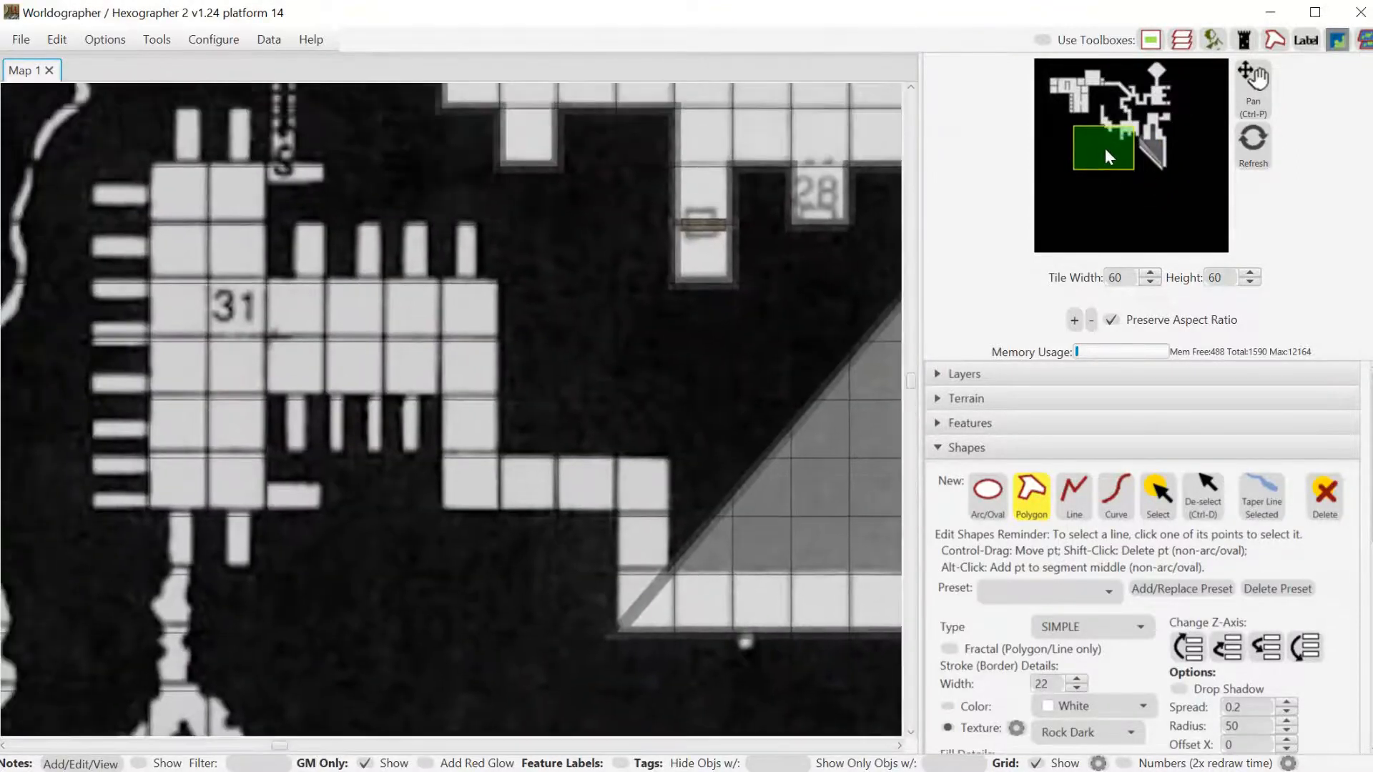
{"action": "left_click", "coordinate": [615, 518]}
{"action": "left_click", "coordinate": [445, 515]}
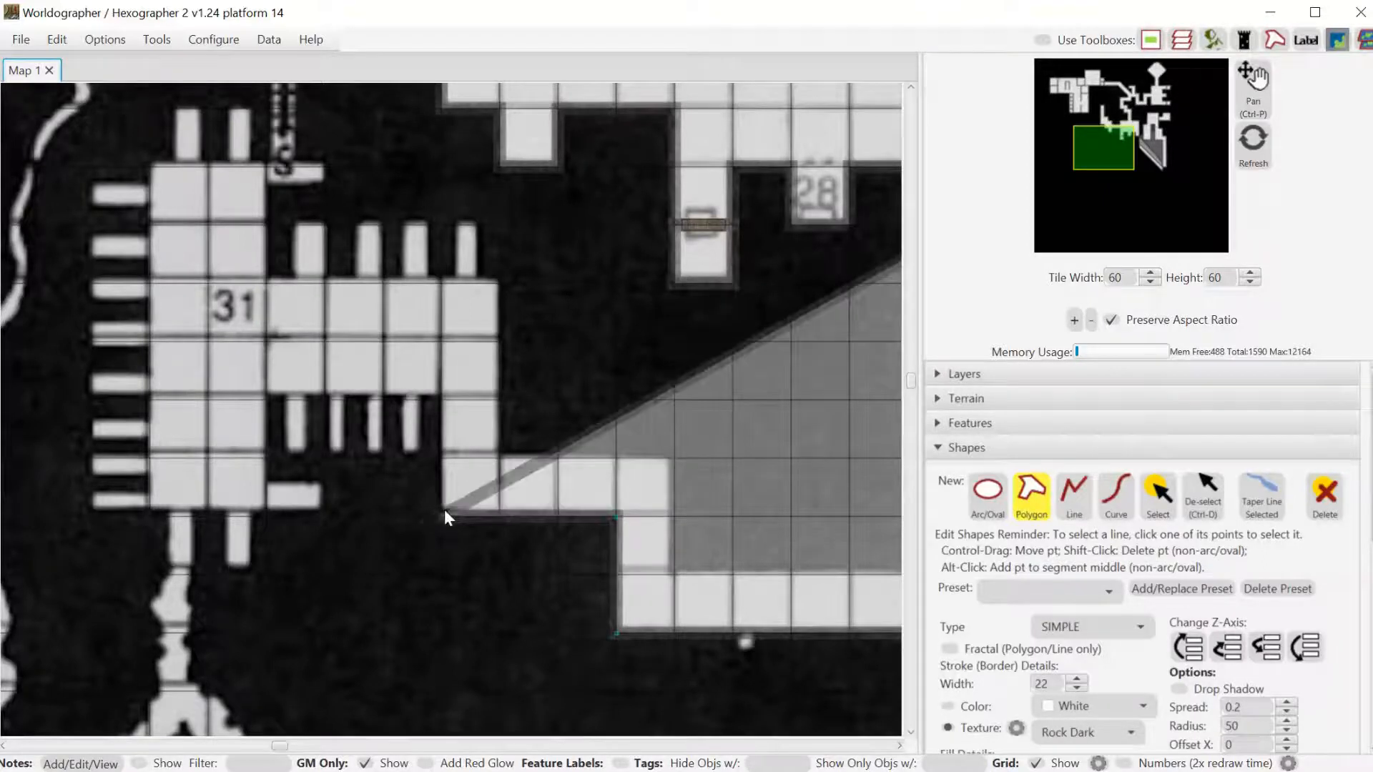
{"action": "left_click", "coordinate": [438, 399]}
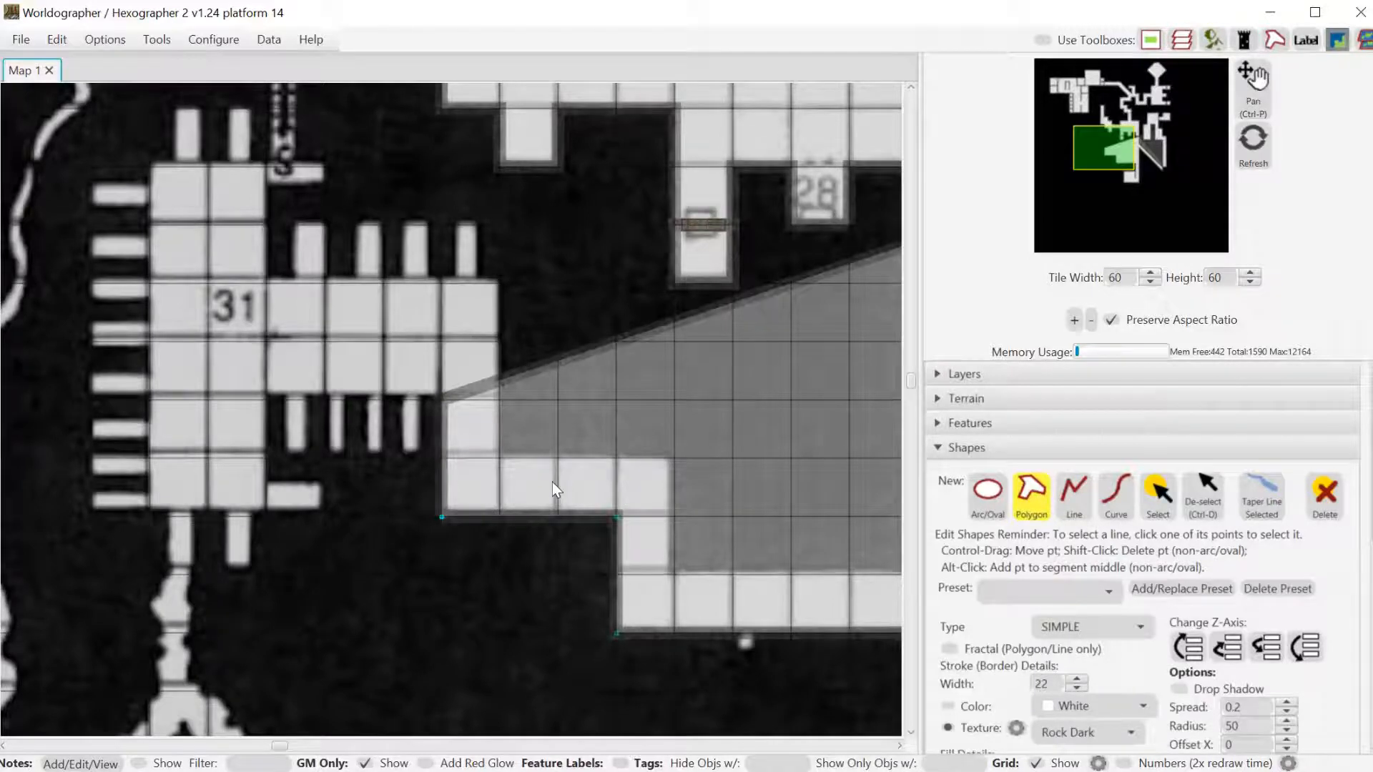
Trace the polygon around the four narrow alcoves along the south side of room 31's east wing, ending at the main hall's east wall.
{"action": "left_click", "coordinate": [424, 402]}
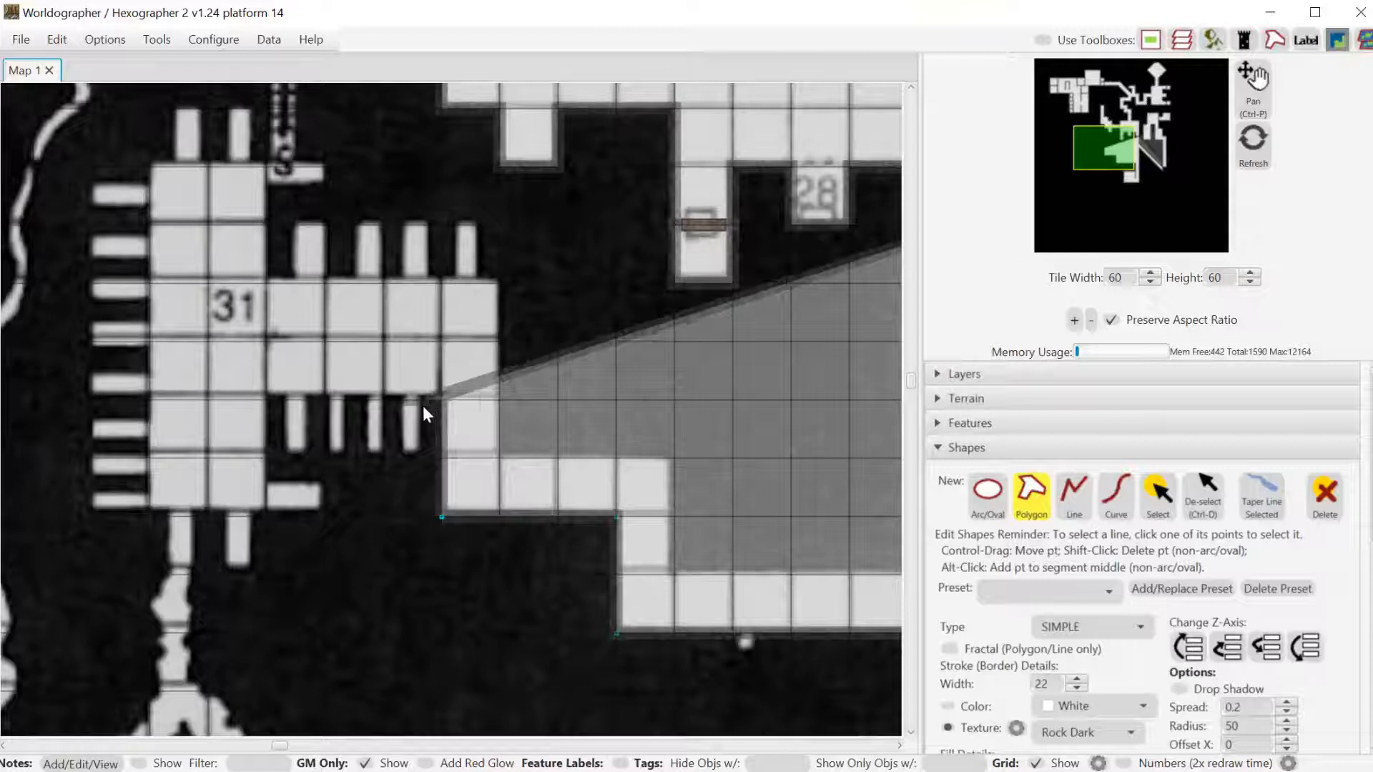
{"action": "left_click", "coordinate": [423, 456]}
{"action": "left_click", "coordinate": [399, 457]}
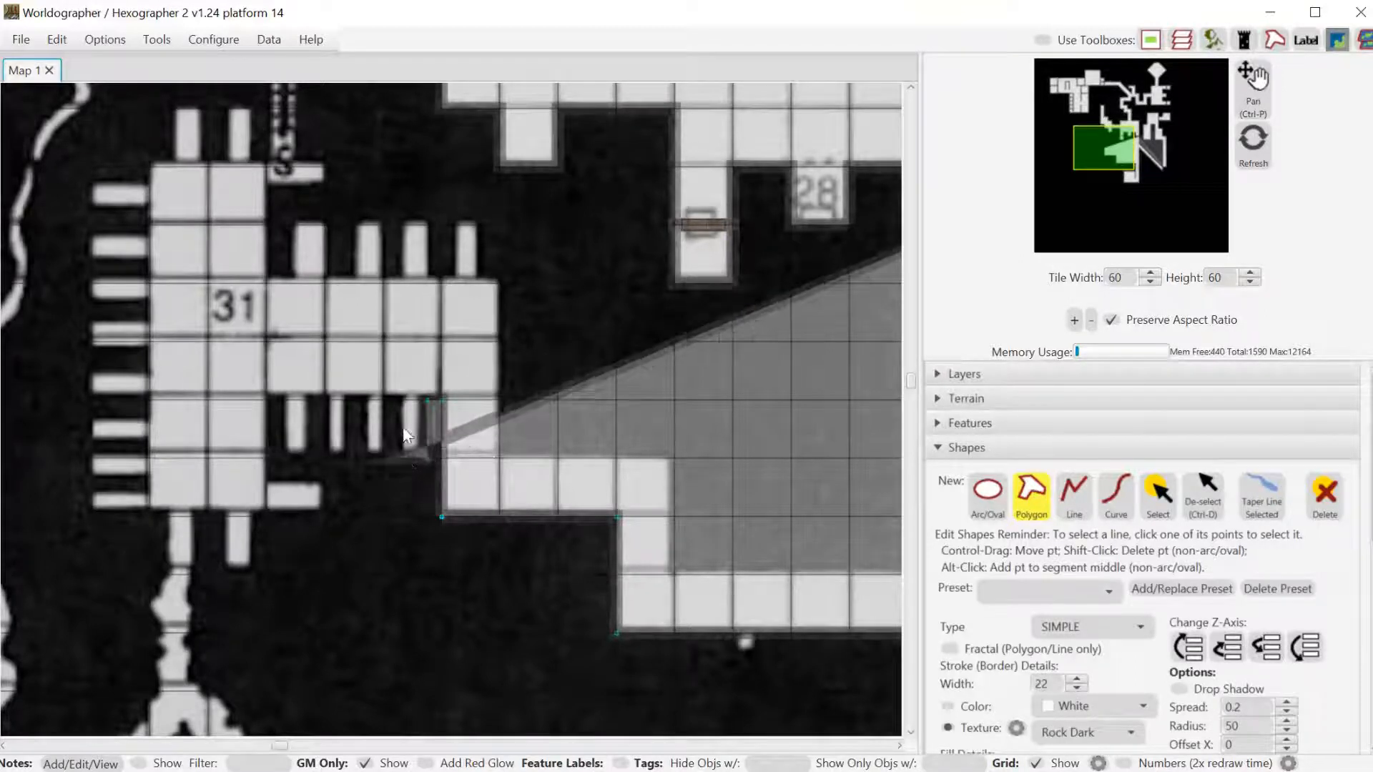
{"action": "left_click", "coordinate": [384, 399]}
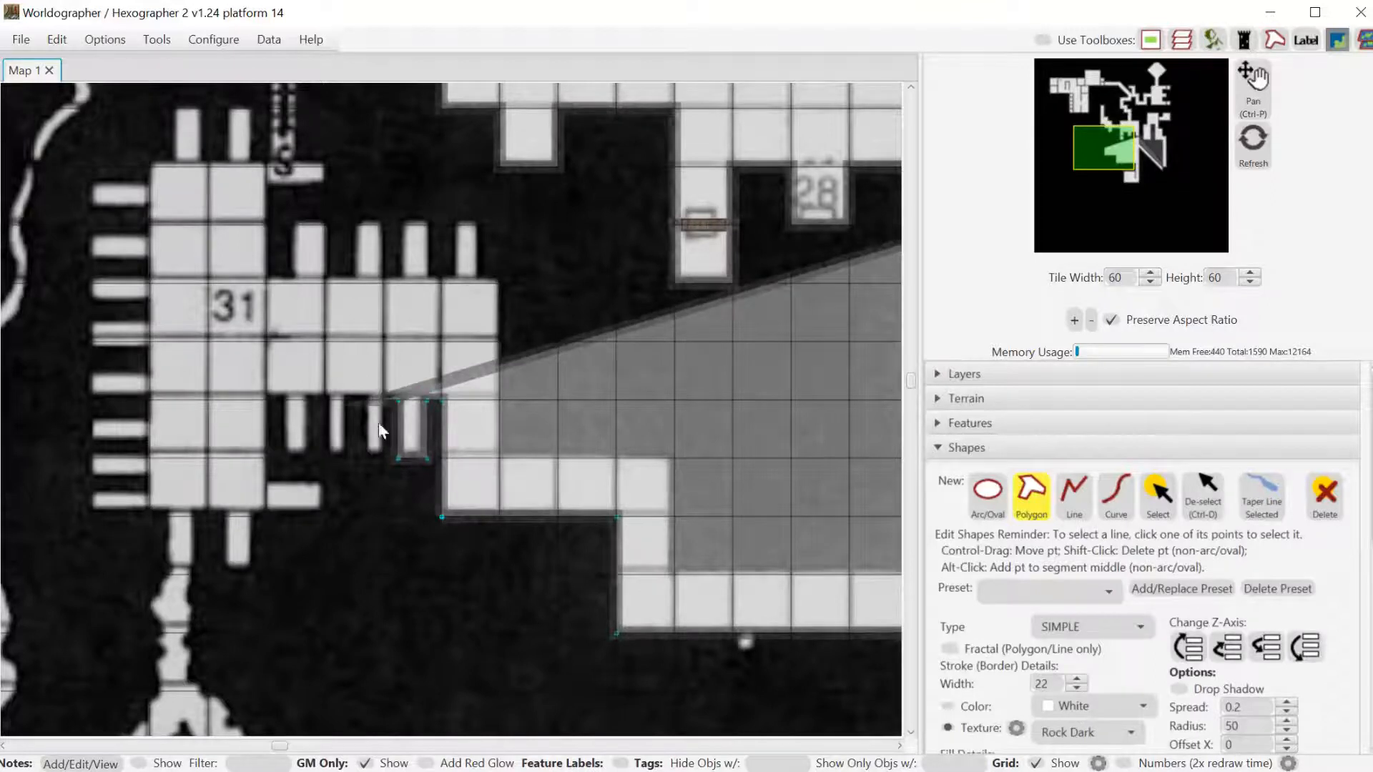
{"action": "left_click", "coordinate": [383, 460]}
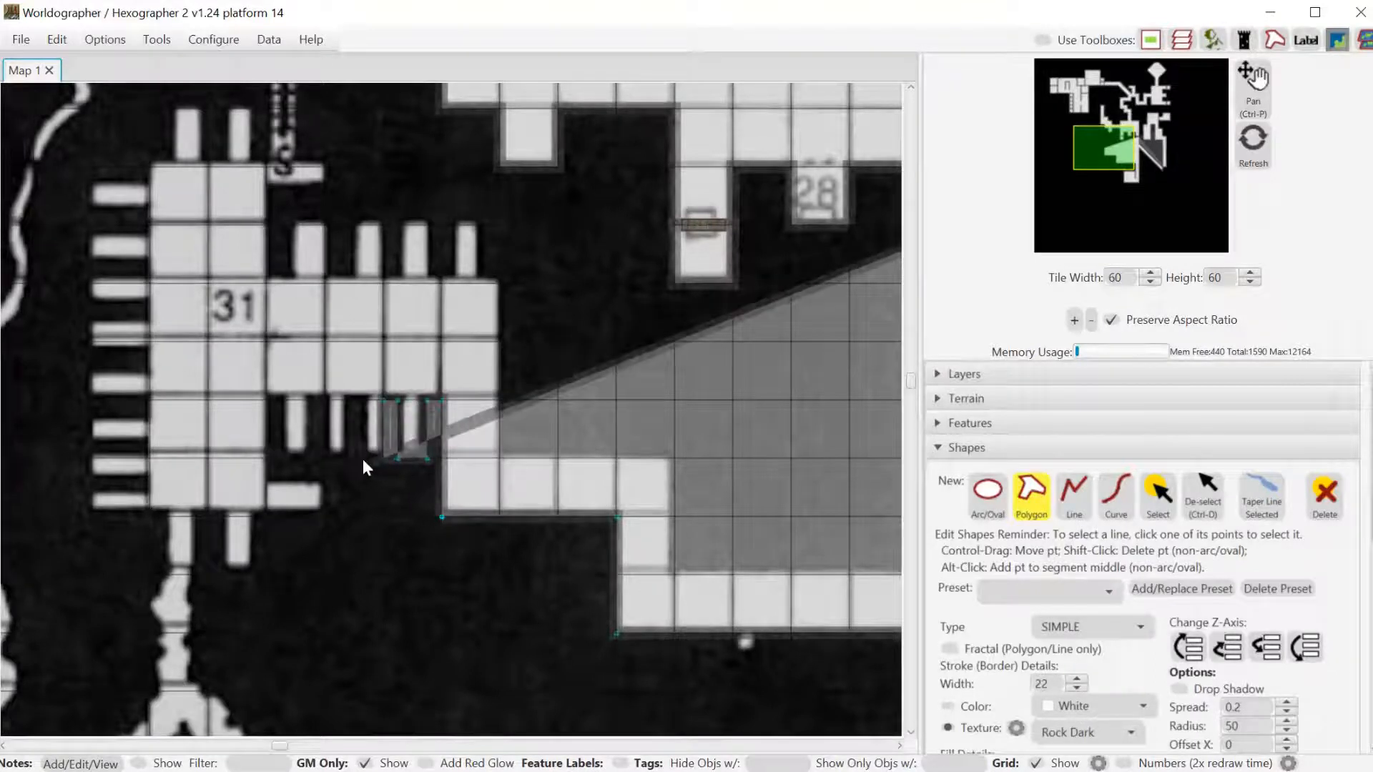
{"action": "left_click", "coordinate": [364, 445]}
{"action": "left_click", "coordinate": [365, 402]}
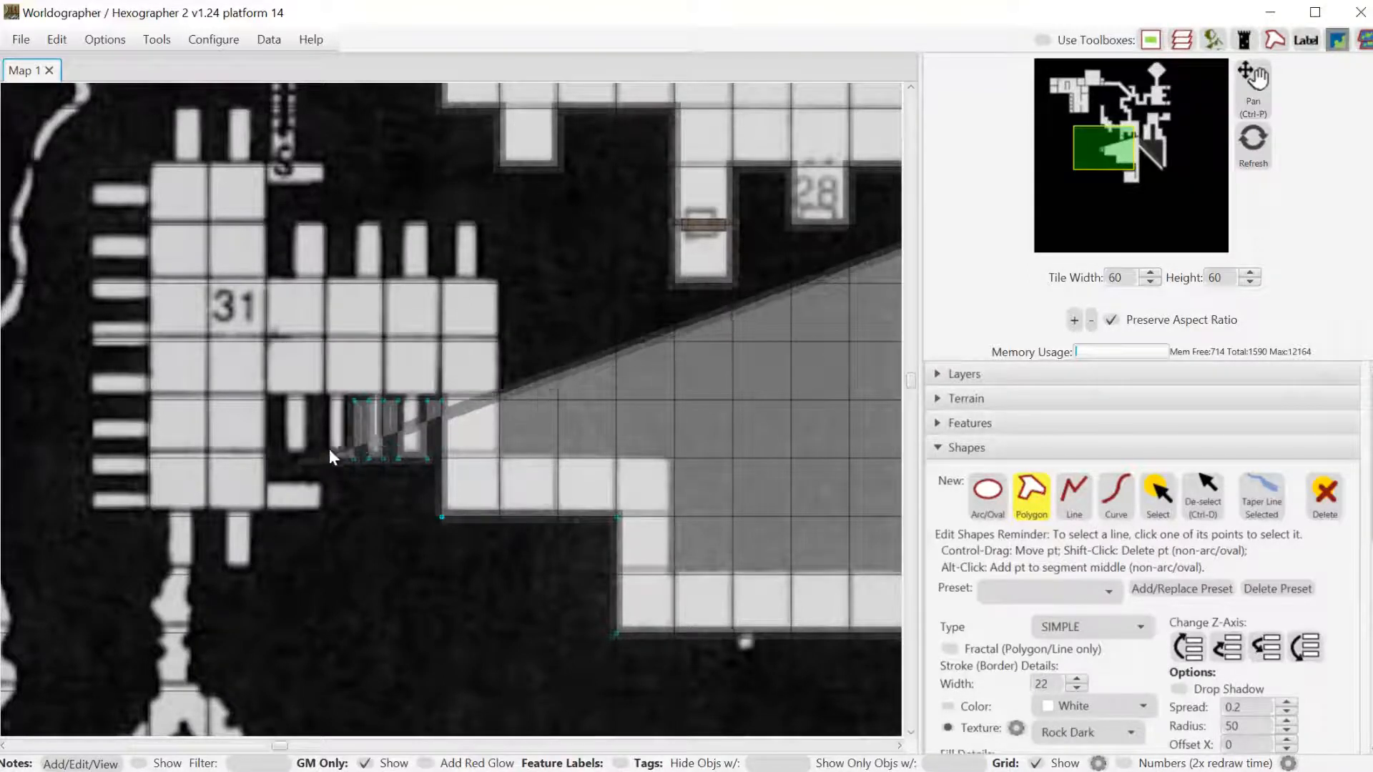
{"action": "left_click", "coordinate": [328, 399]}
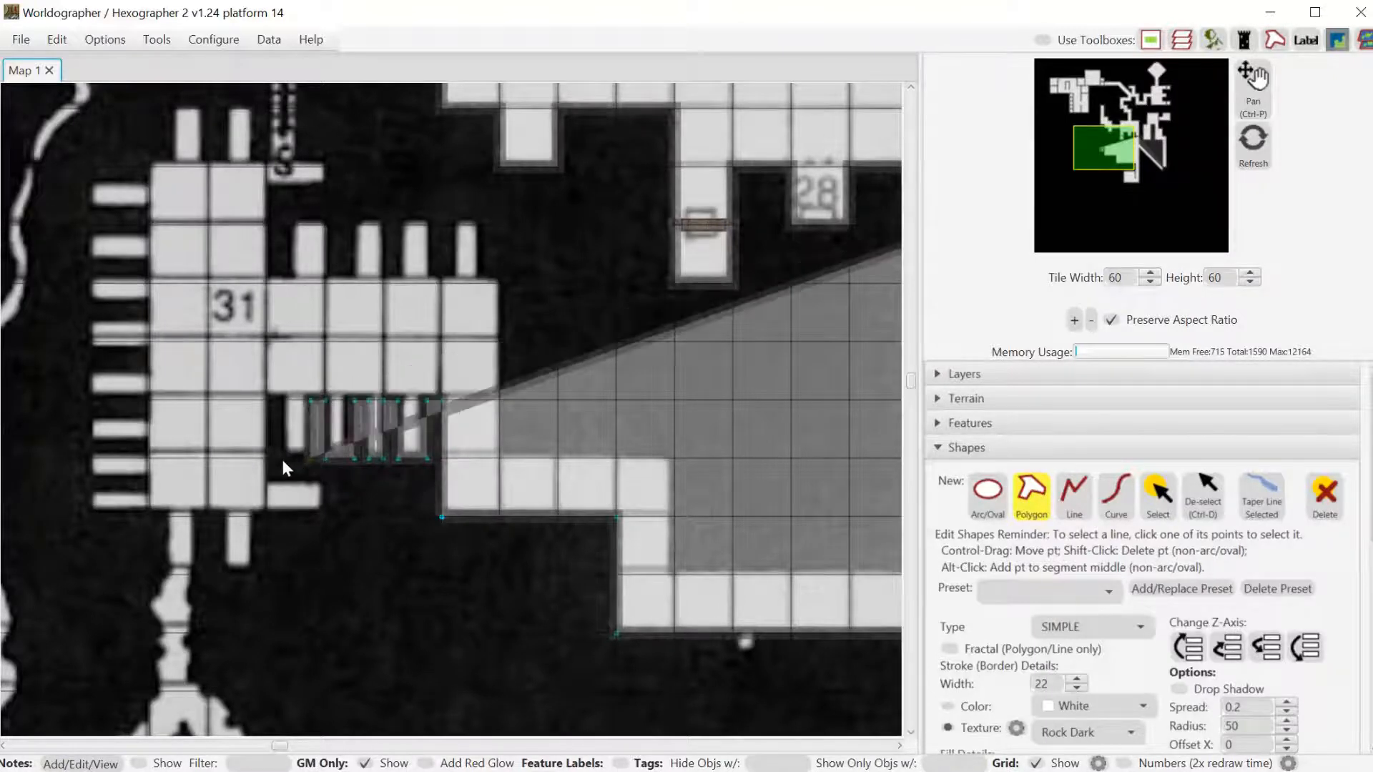
{"action": "left_click", "coordinate": [269, 402]}
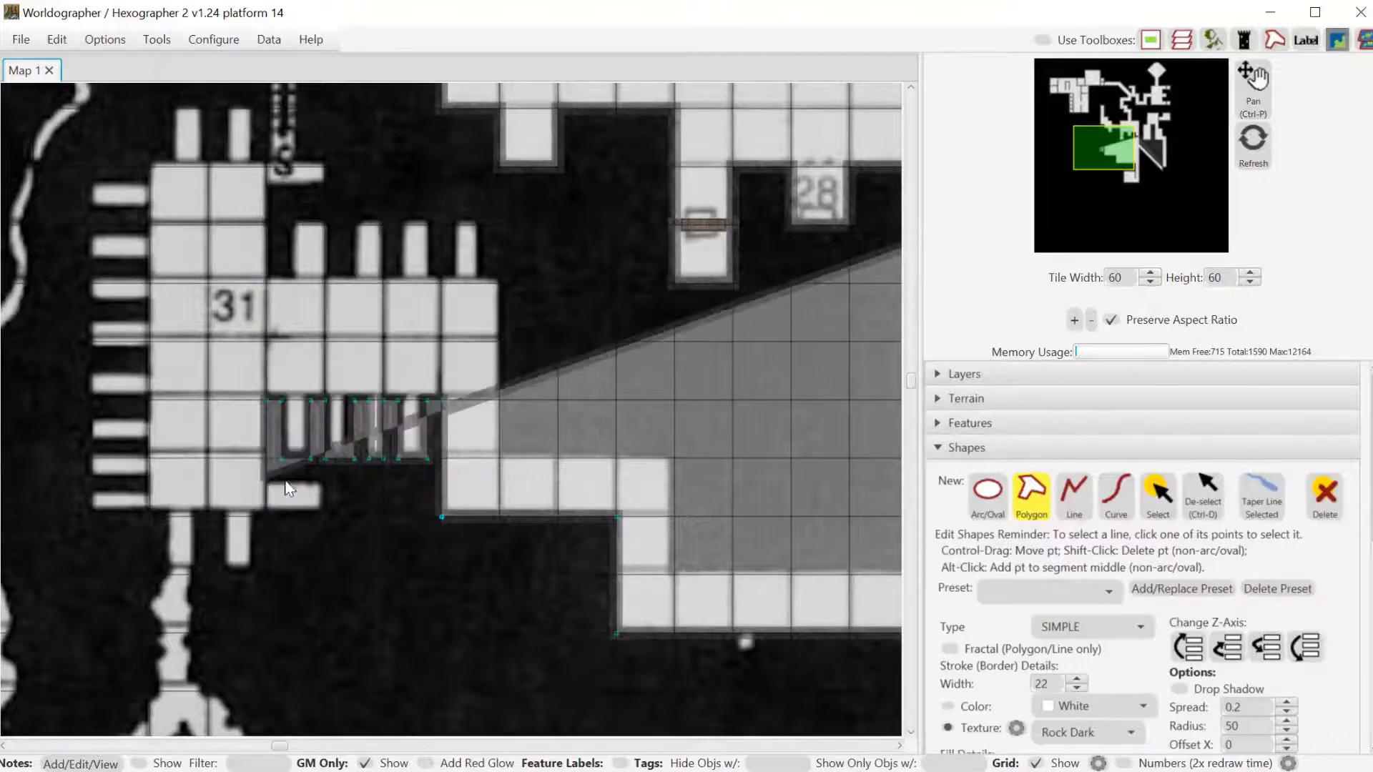
Trace the polygon around the short east-facing alcove at room 31's southeast corner and the two alcoves on its south wall.
{"action": "left_click", "coordinate": [320, 514]}
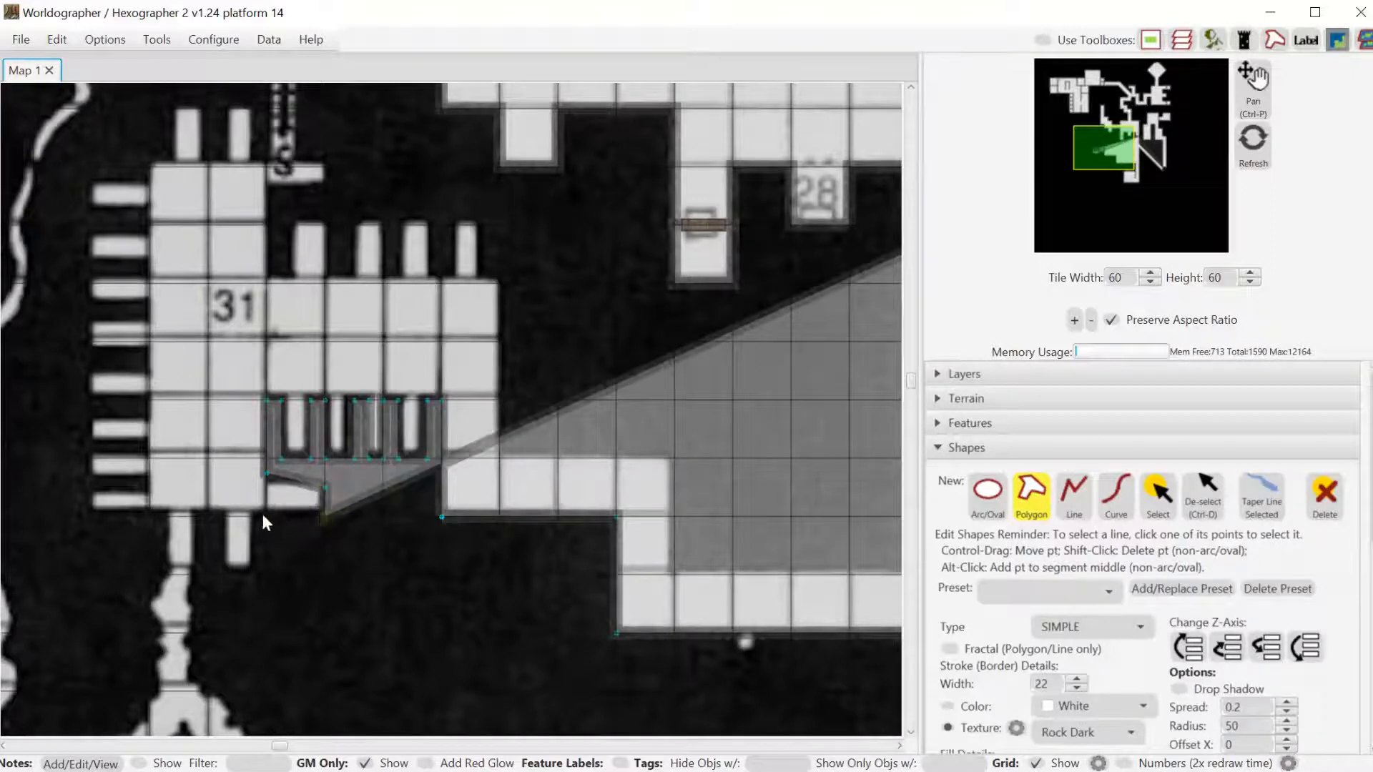
{"action": "left_click_drag", "start_coordinate": [265, 474], "coordinate": [266, 480]}
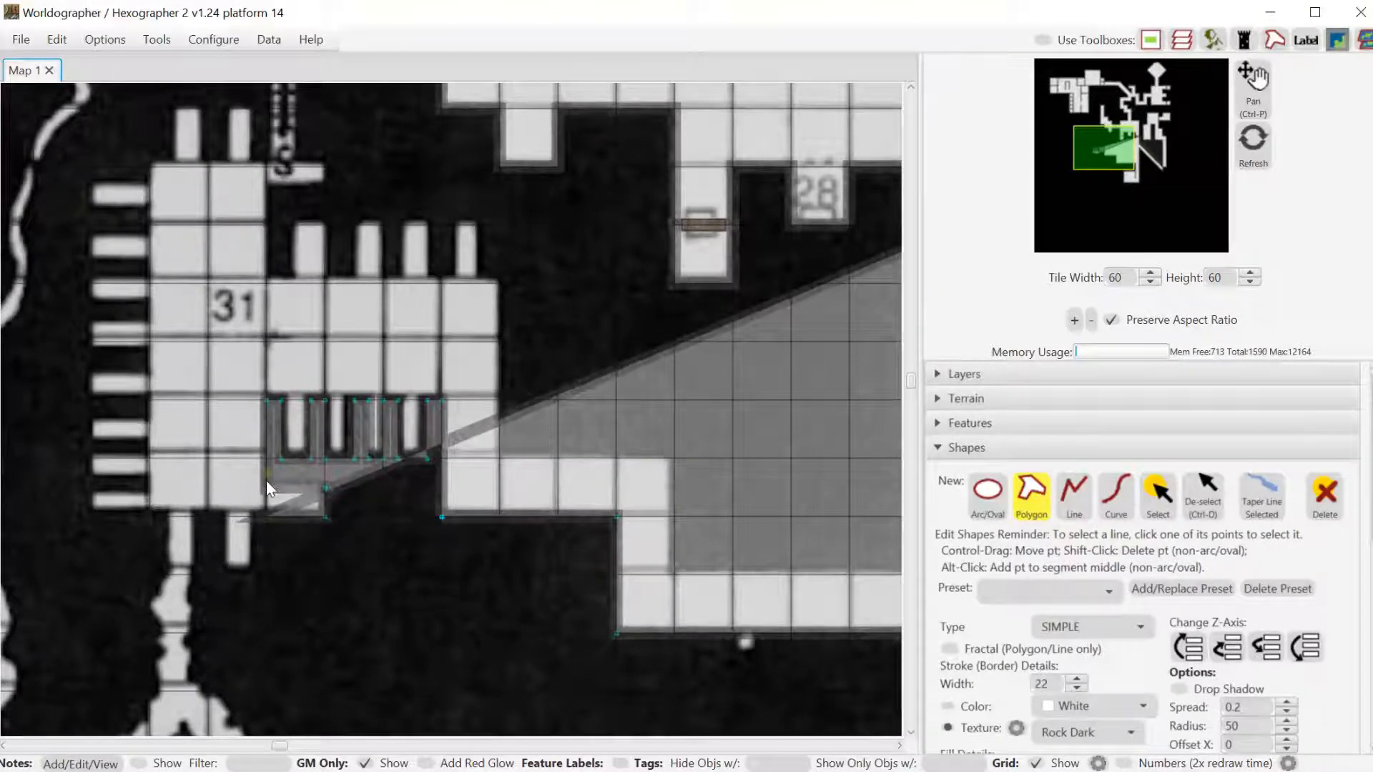
{"action": "left_click", "coordinate": [251, 512]}
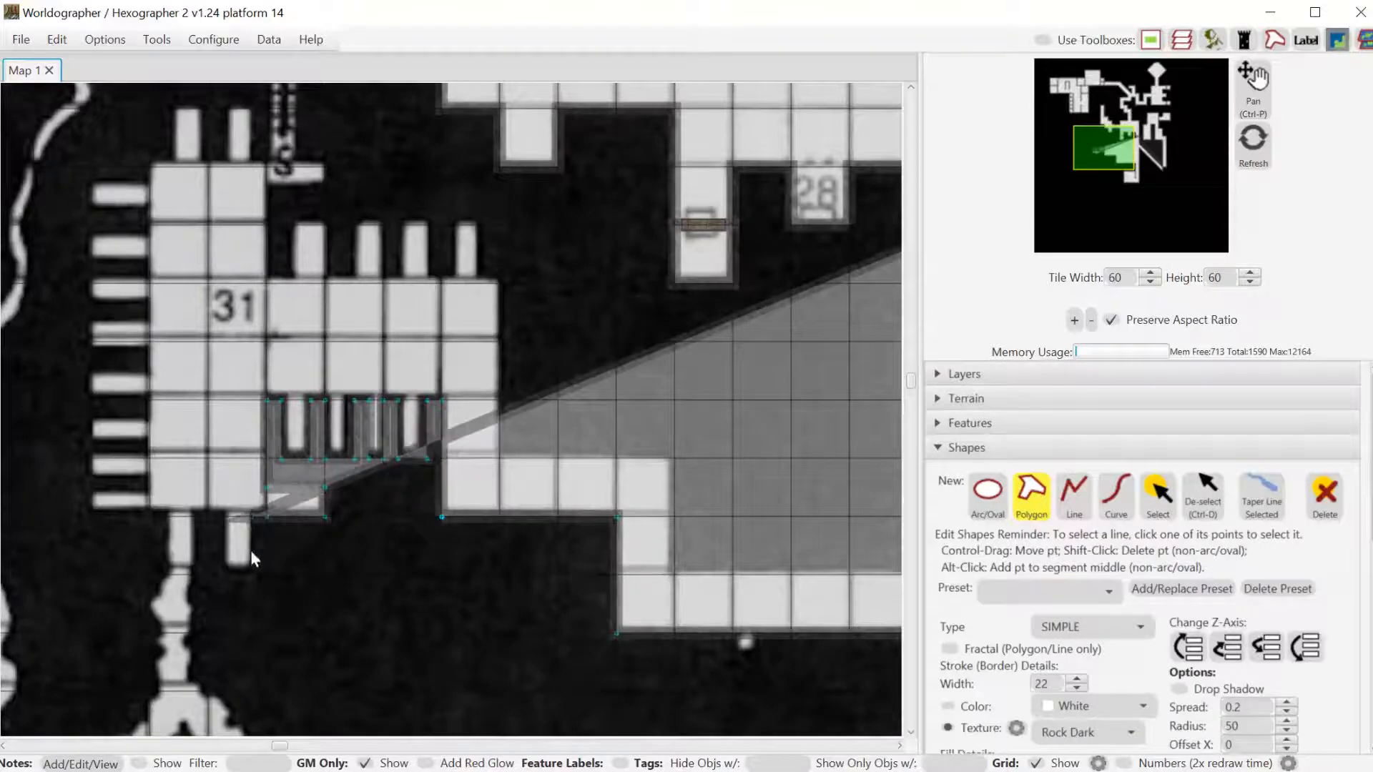
{"action": "left_click", "coordinate": [249, 570]}
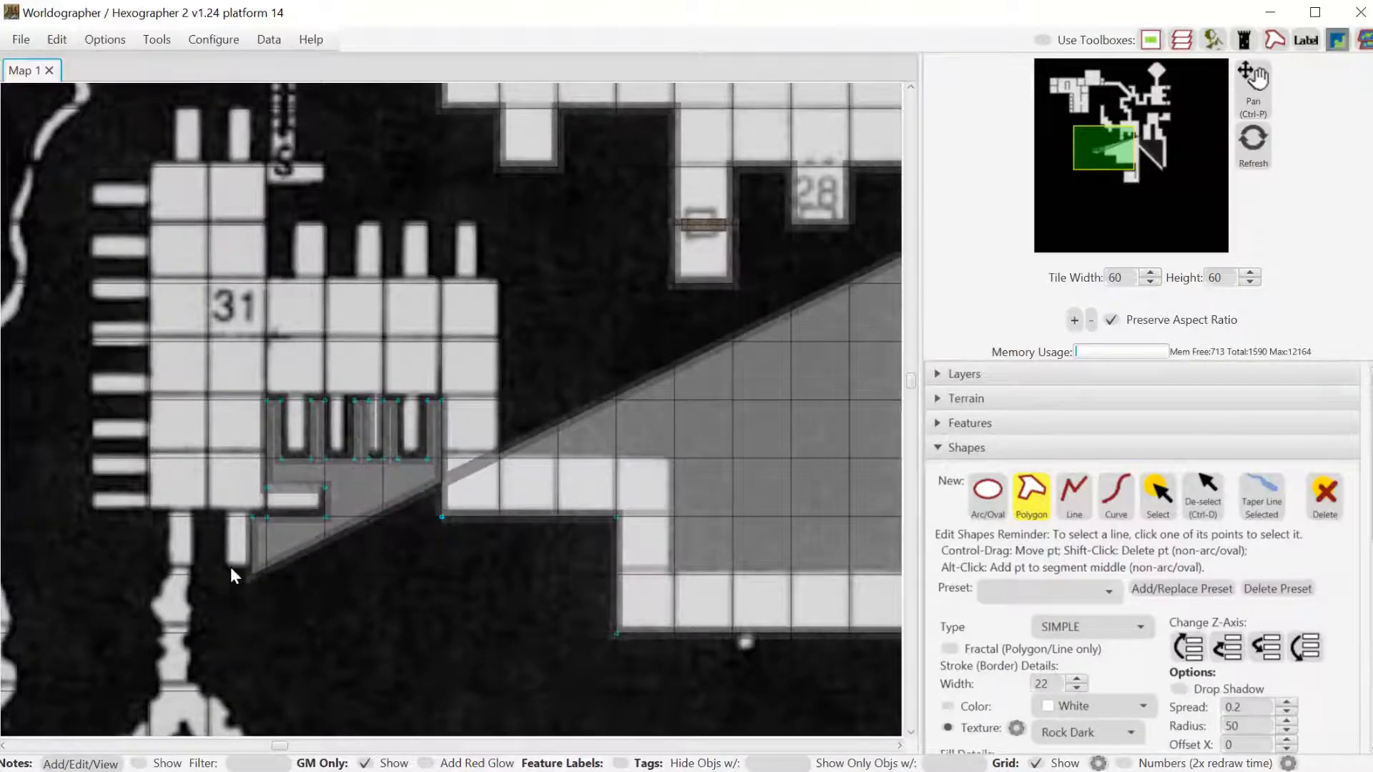
{"action": "left_click", "coordinate": [231, 568]}
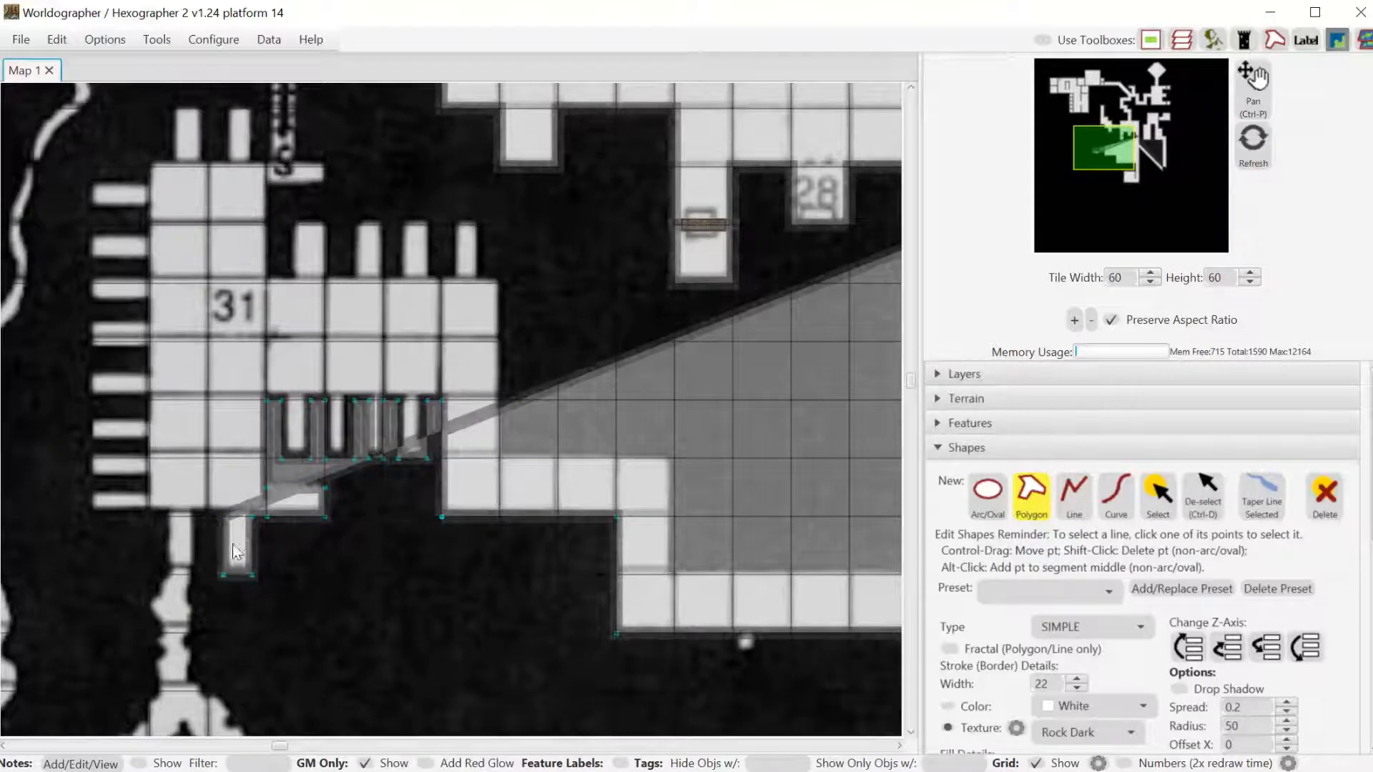
{"action": "left_click", "coordinate": [196, 517]}
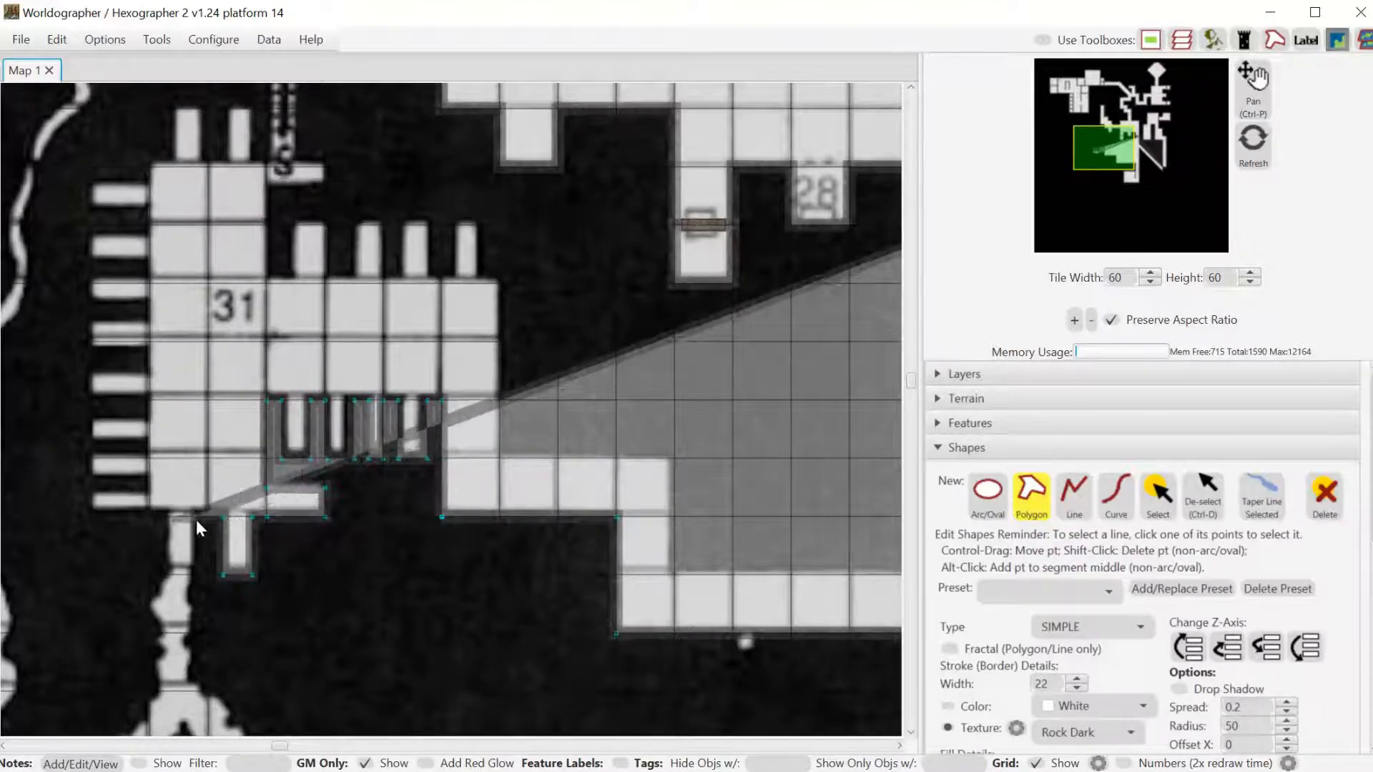
{"action": "left_click", "coordinate": [192, 568]}
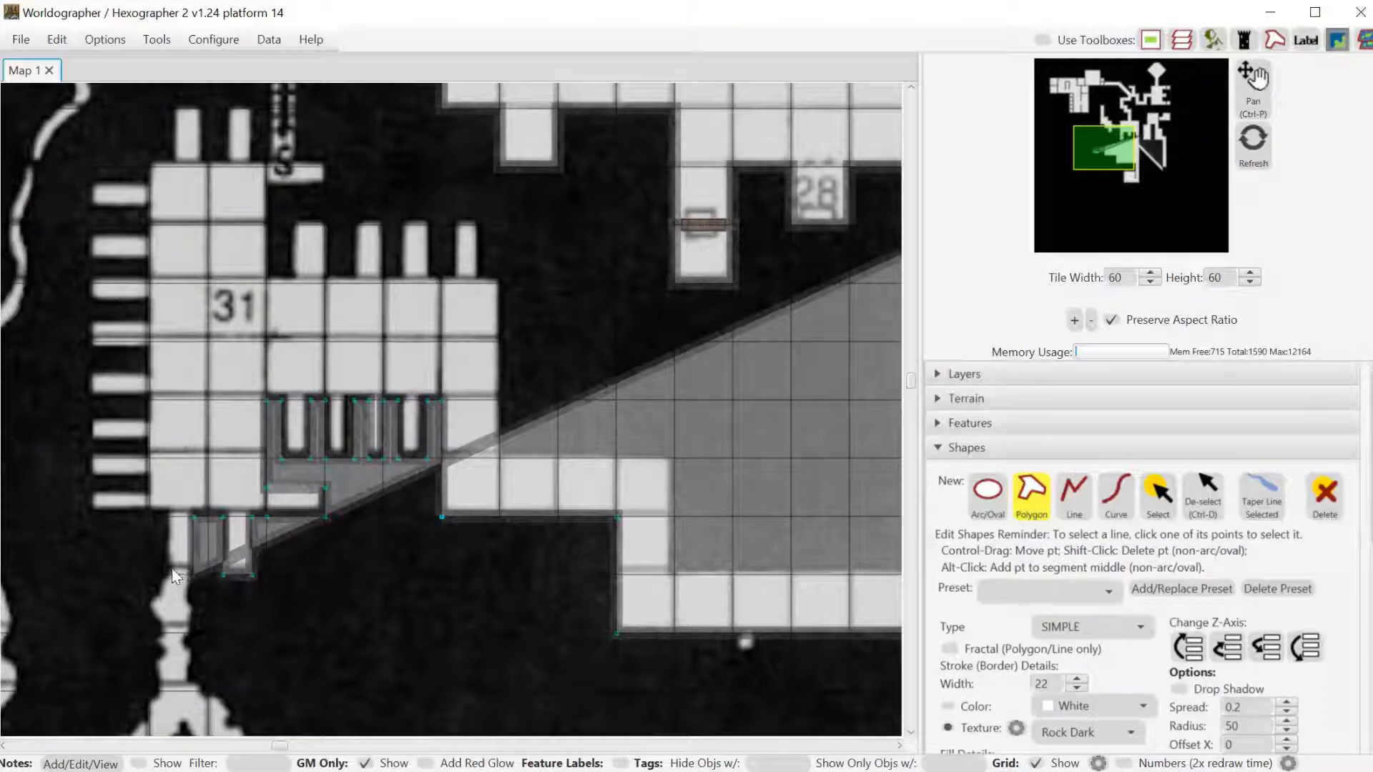
{"action": "left_click", "coordinate": [170, 513]}
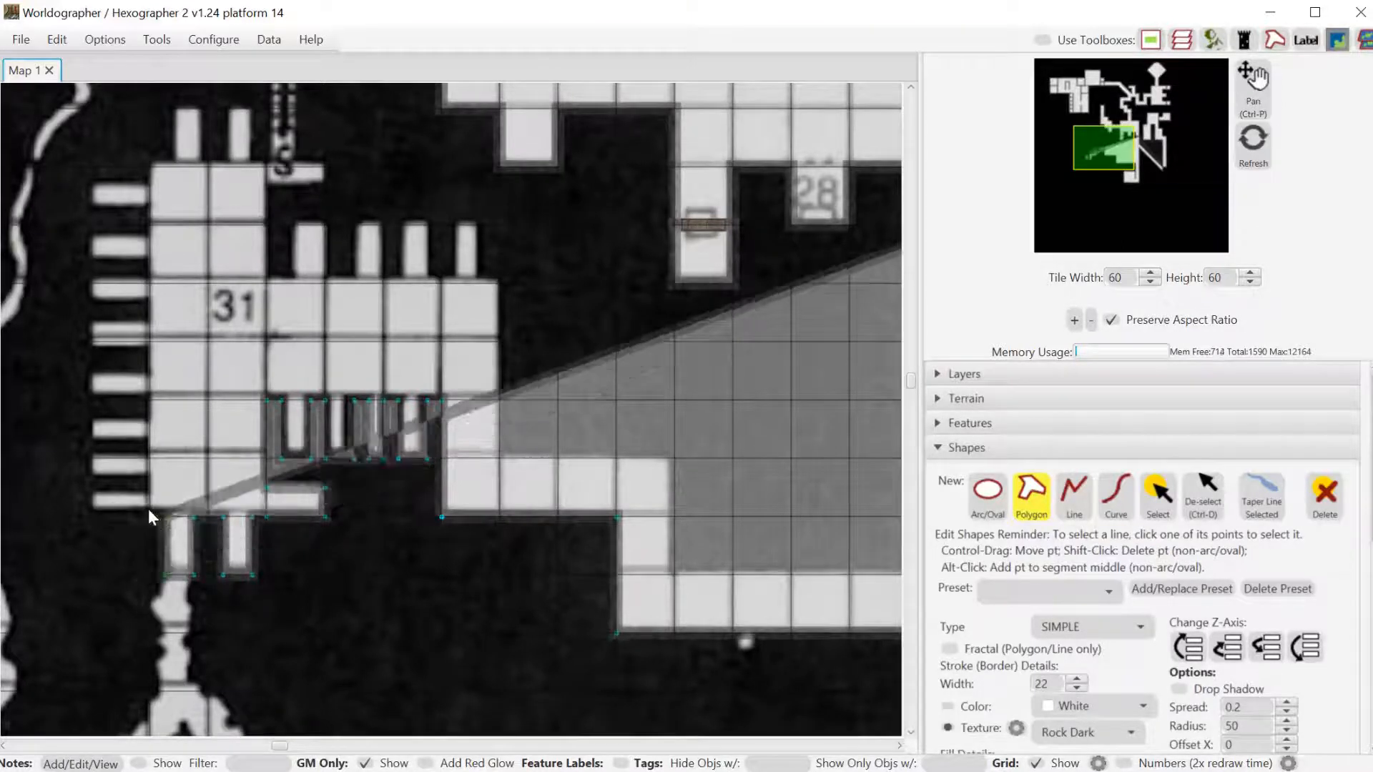
Trace the polygon around room 31's southwest corner and the two southernmost alcoves on its west wall.
{"action": "left_click", "coordinate": [92, 517]}
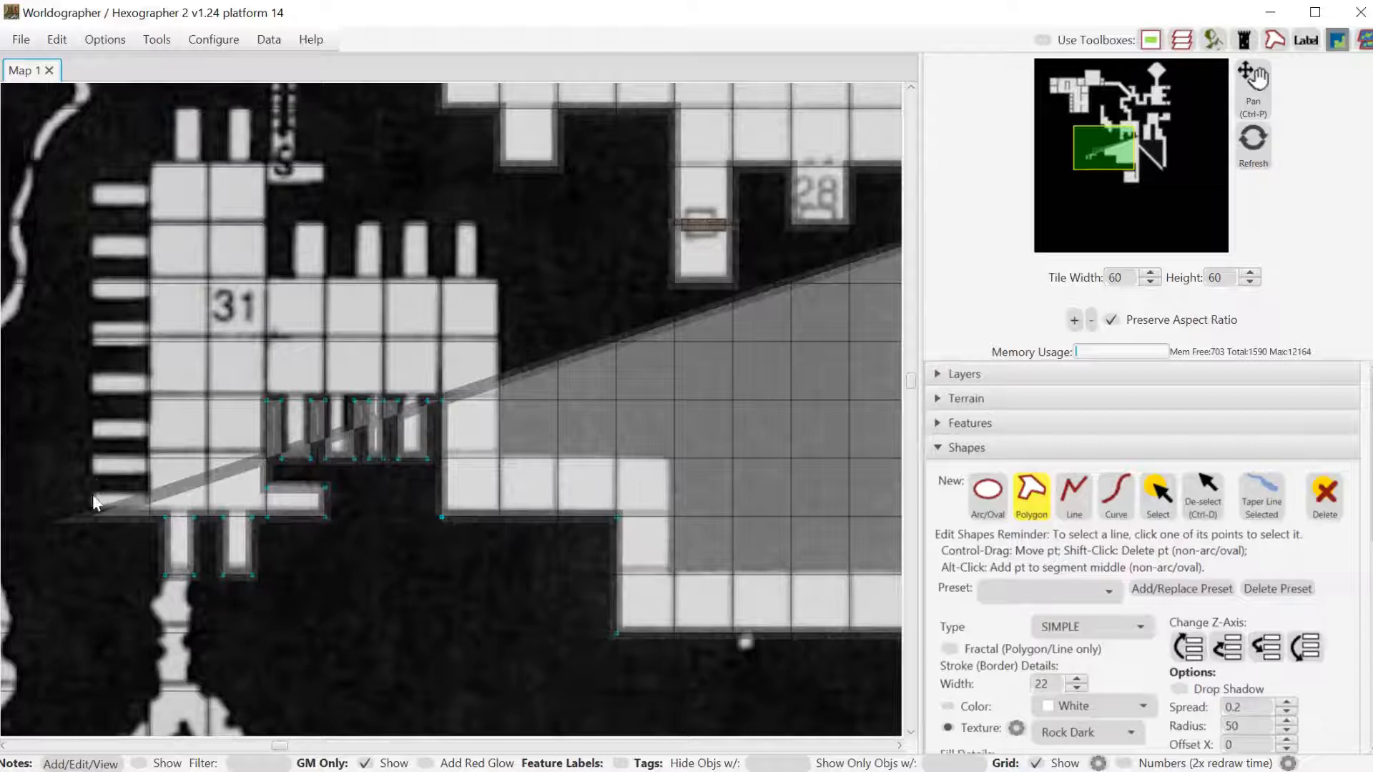
{"action": "left_click", "coordinate": [93, 495]}
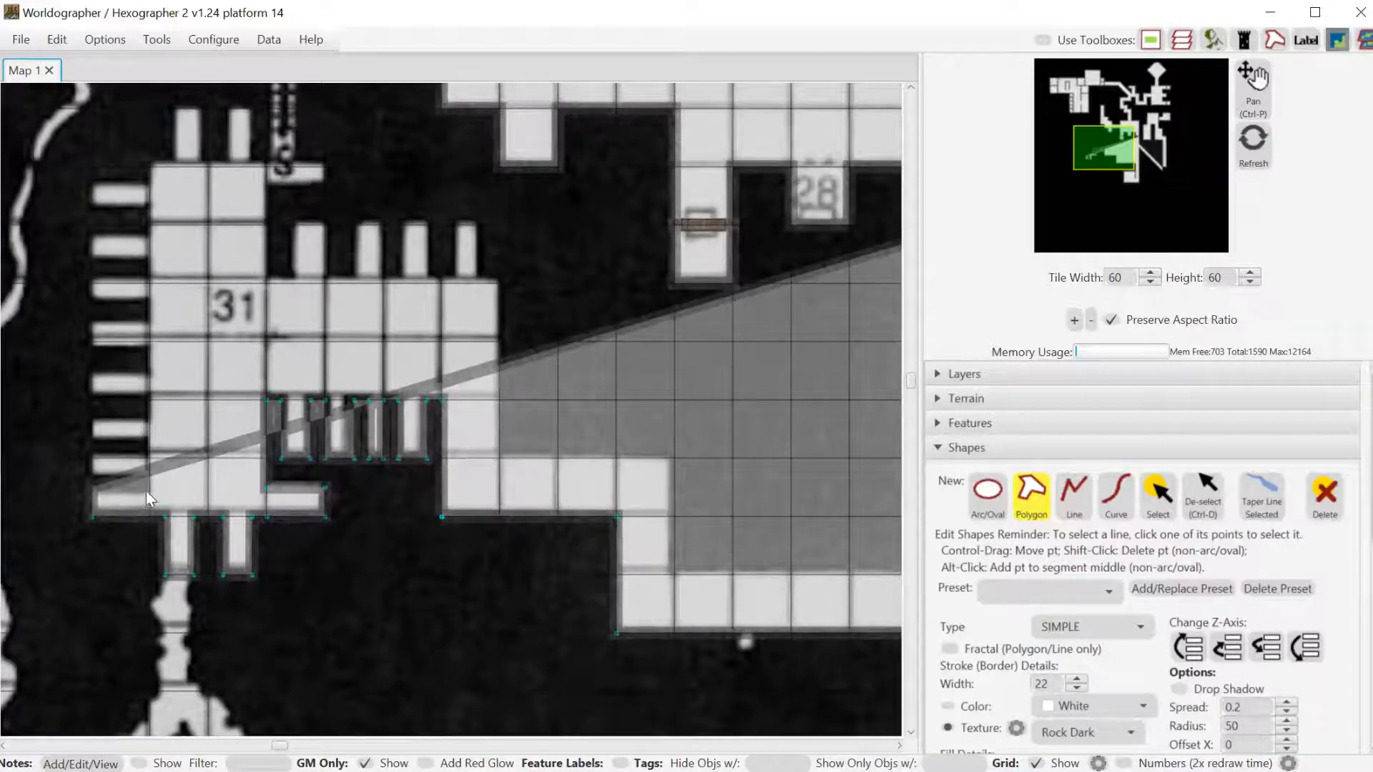
{"action": "left_click", "coordinate": [146, 487]}
{"action": "left_click", "coordinate": [145, 478]}
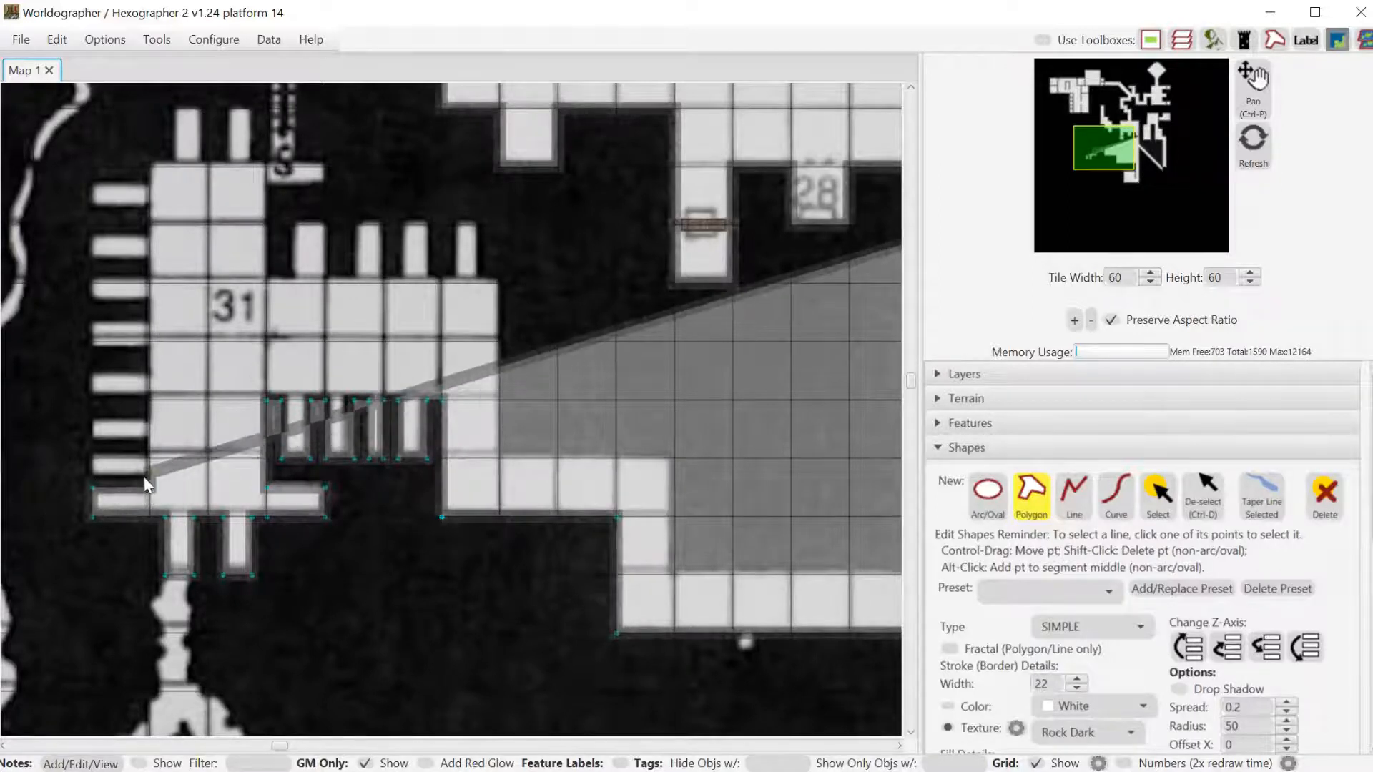
{"action": "left_click", "coordinate": [93, 475]}
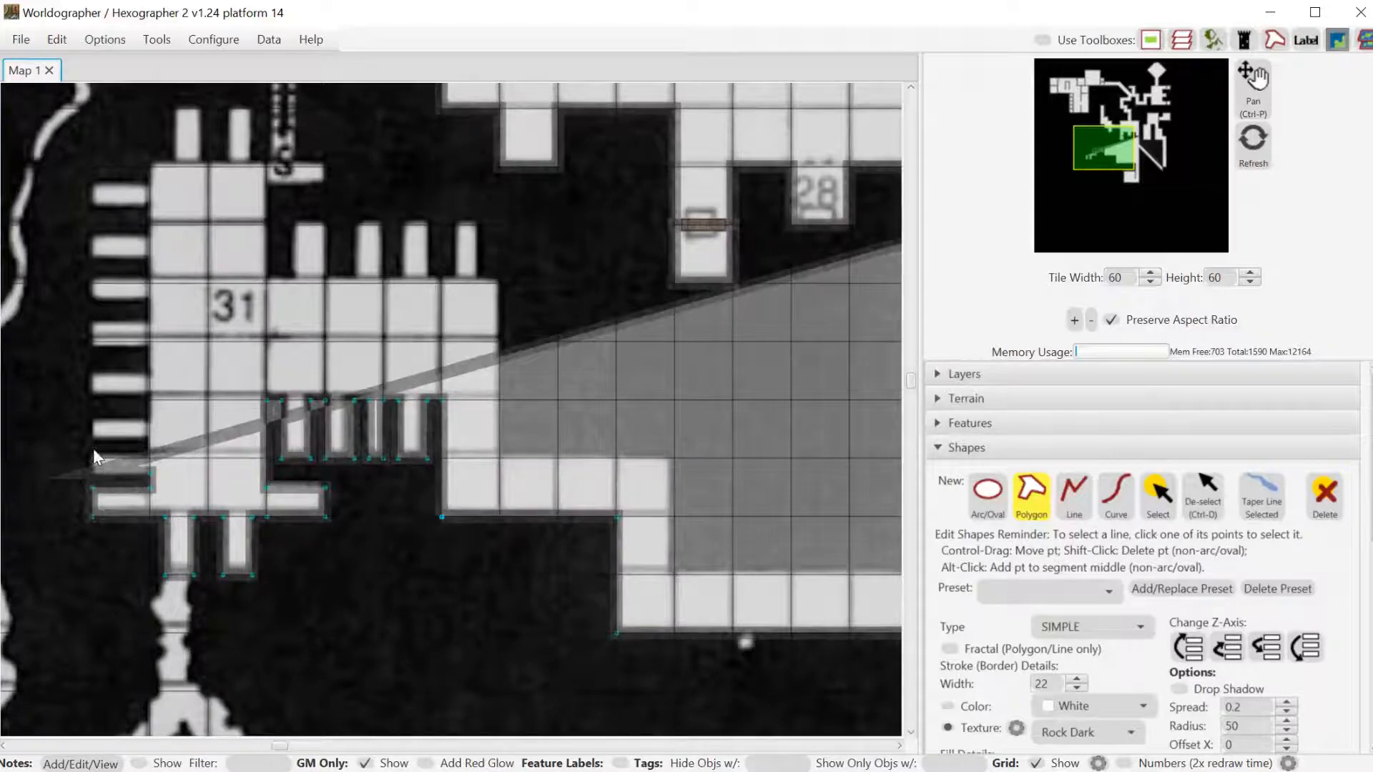
{"action": "left_click", "coordinate": [93, 446]}
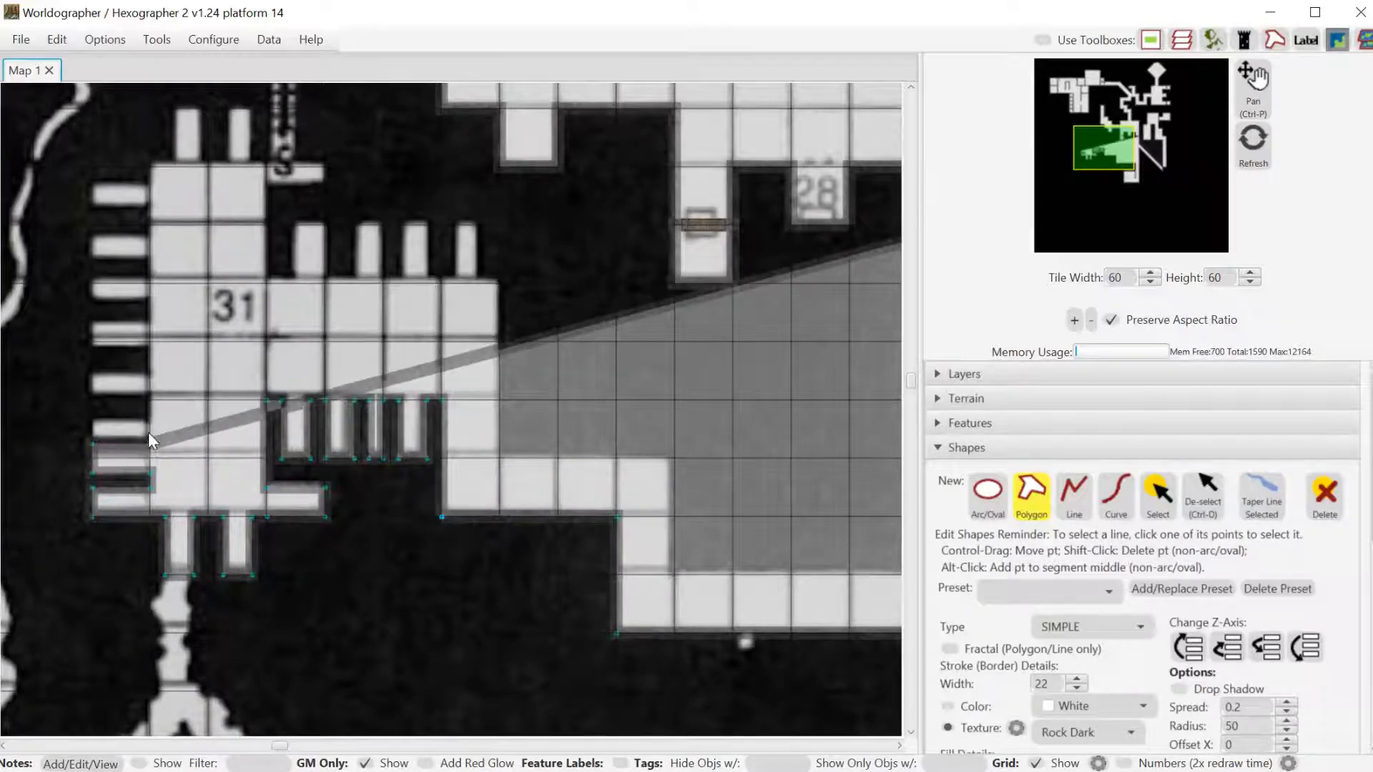
{"action": "left_click", "coordinate": [148, 435]}
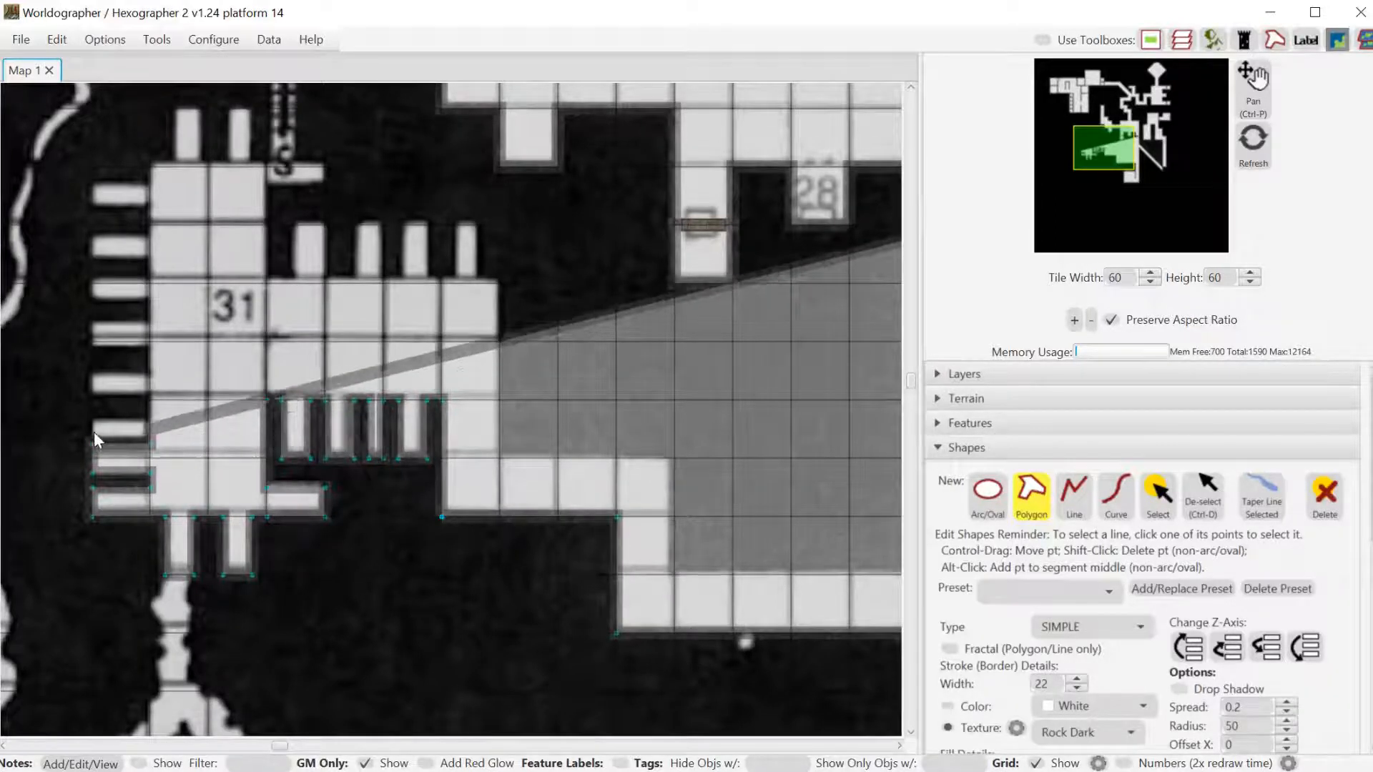
Trace the polygon around the third and fourth alcoves from the south on room 31's west wall.
{"action": "left_click", "coordinate": [93, 431]}
{"action": "left_click", "coordinate": [91, 408]}
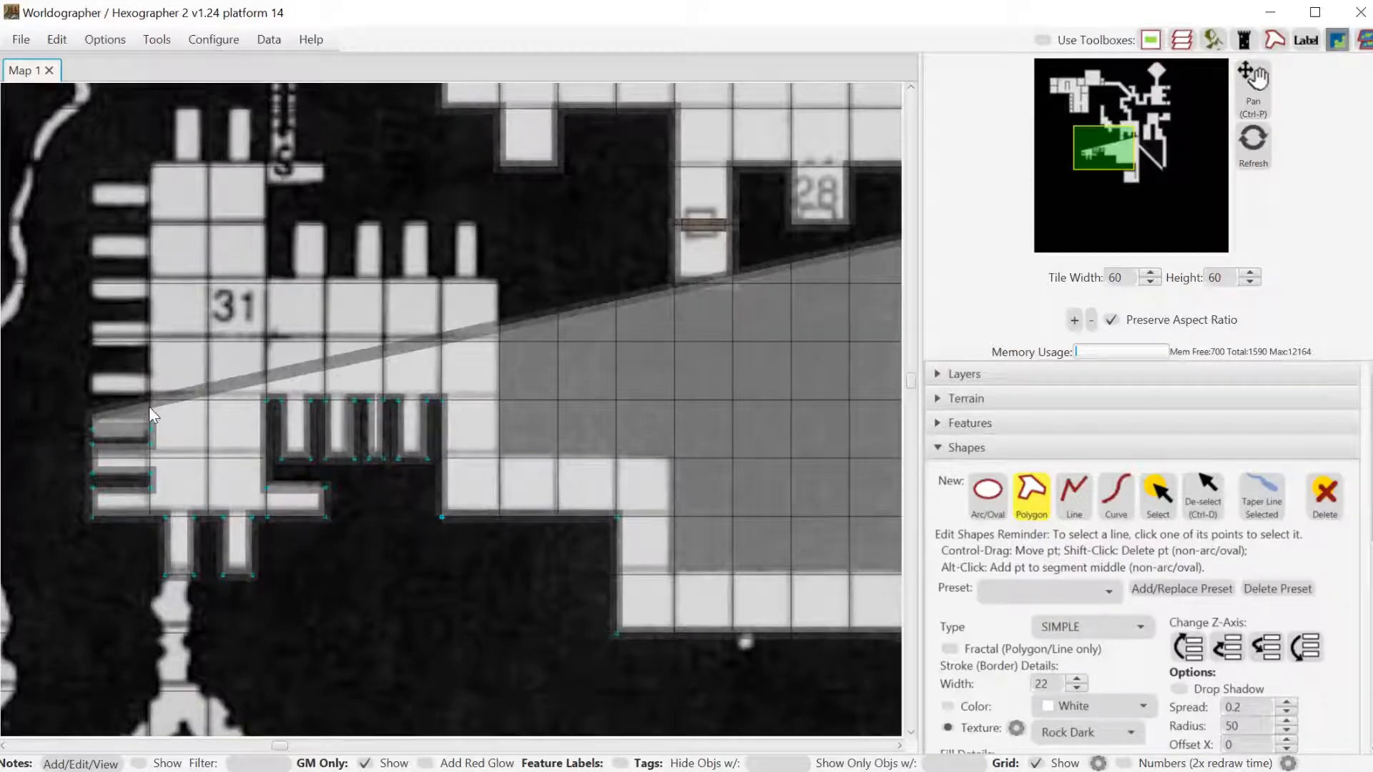
{"action": "left_click", "coordinate": [148, 406]}
{"action": "left_click", "coordinate": [149, 399]}
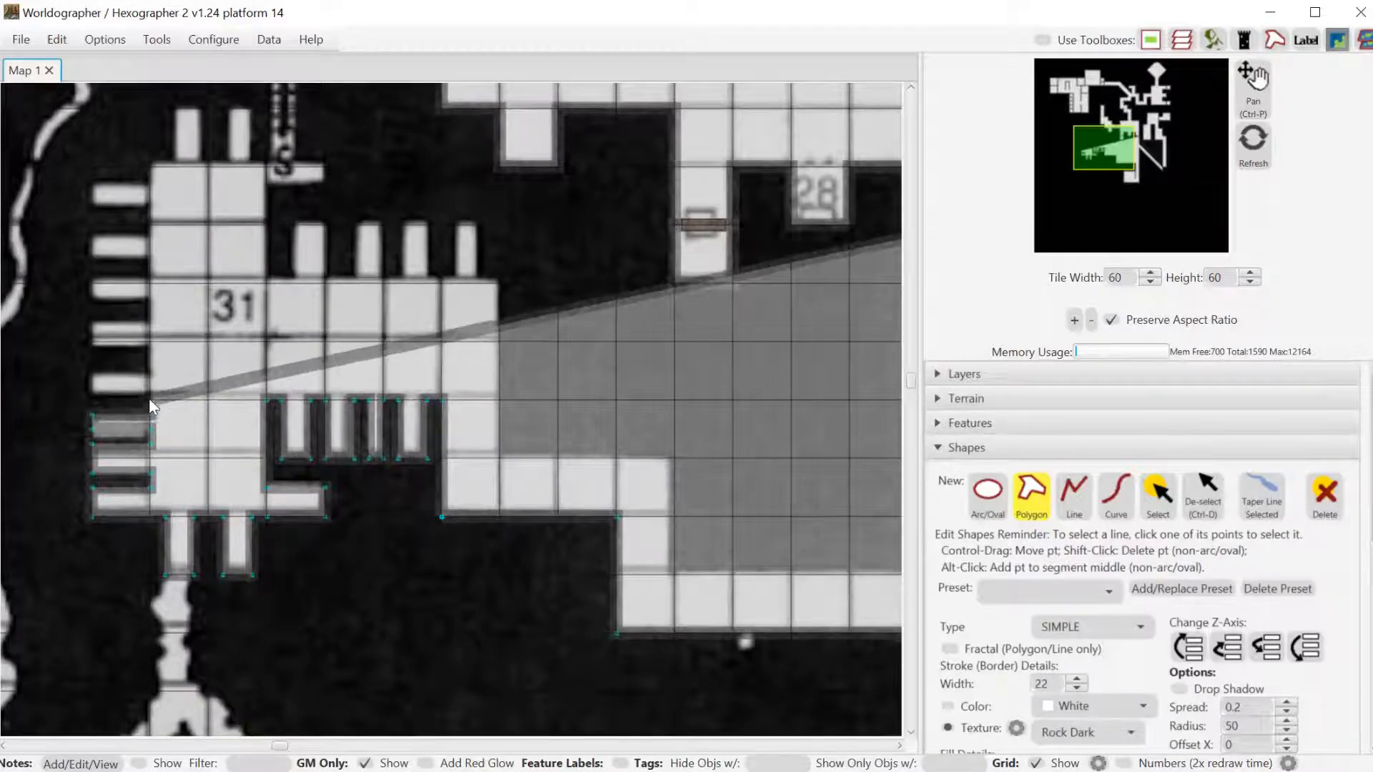
{"action": "left_click", "coordinate": [89, 392]}
{"action": "left_click", "coordinate": [92, 371]}
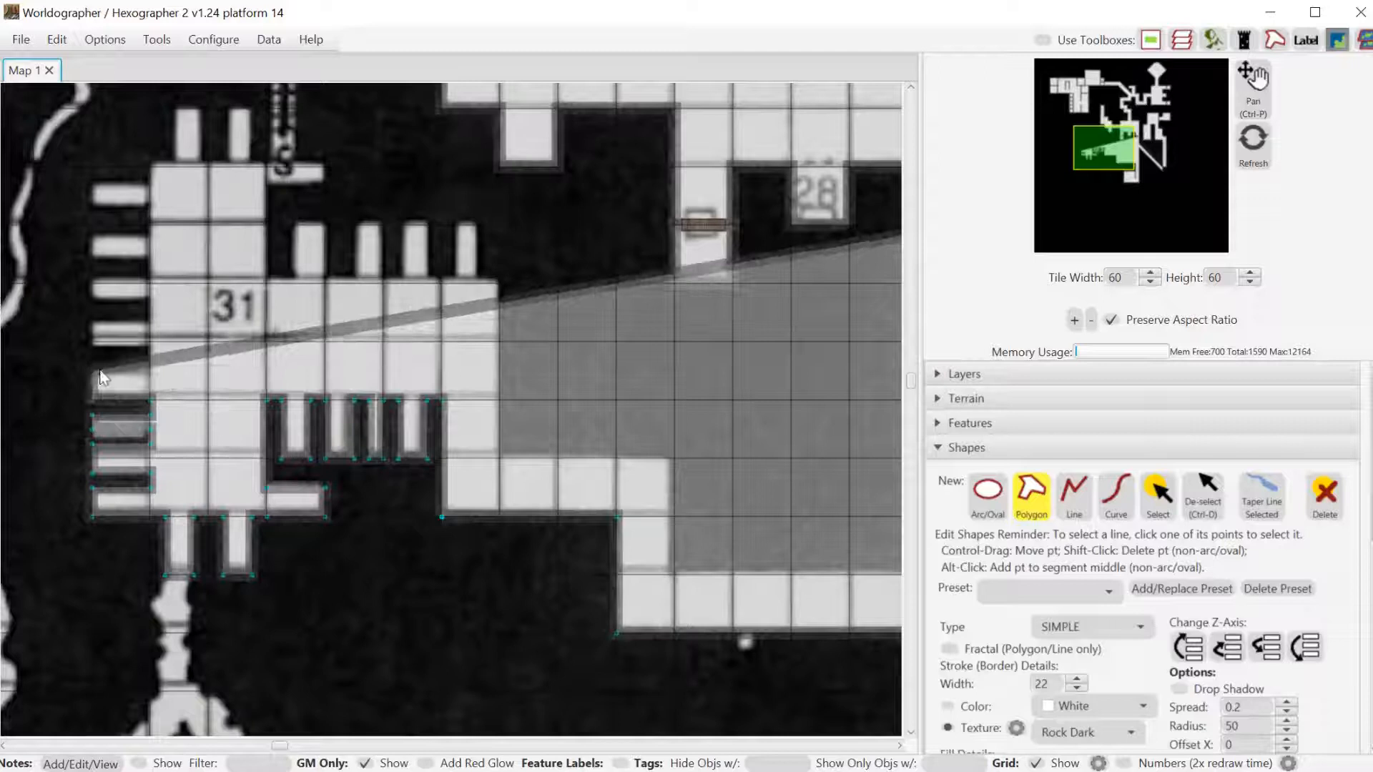
{"action": "left_click", "coordinate": [148, 375]}
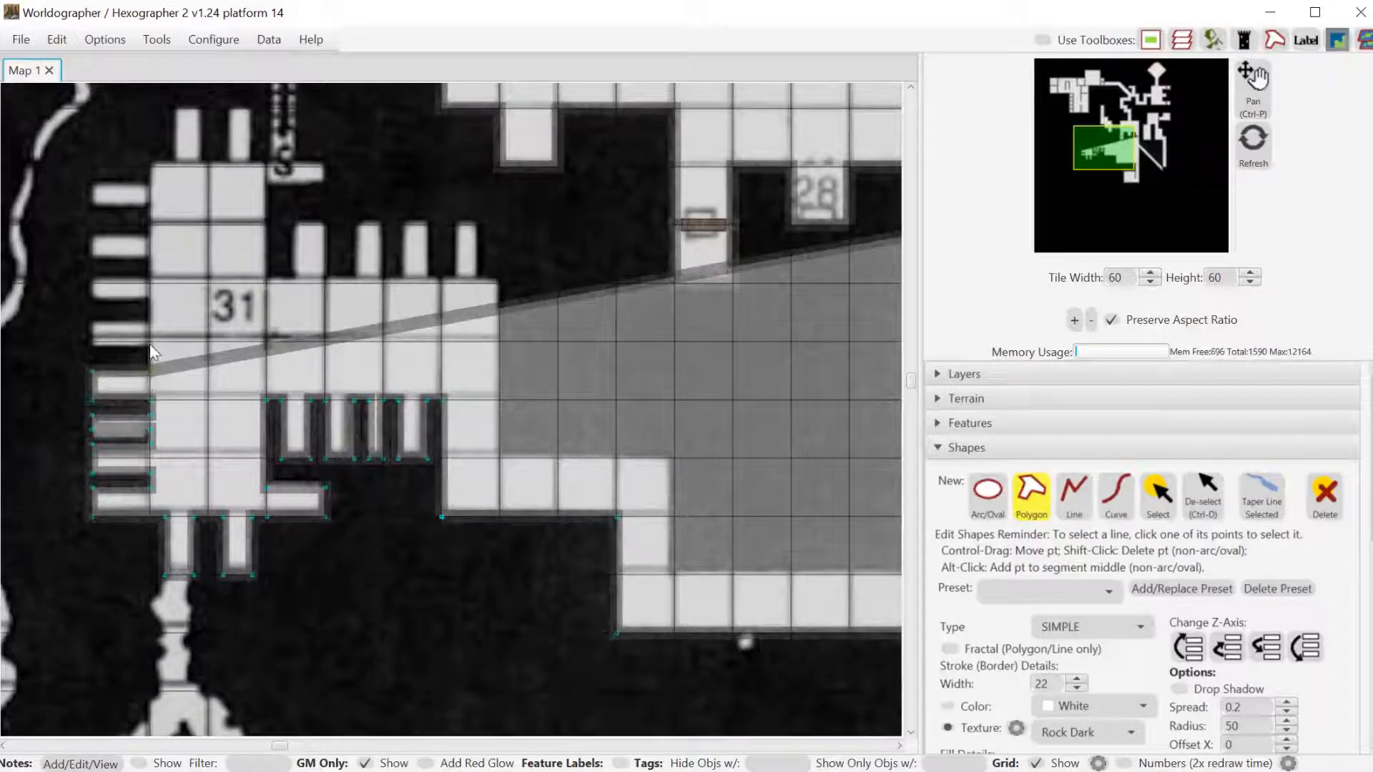
Trace the polygon around the fifth and sixth alcoves from the south on room 31's west wall.
{"action": "left_click", "coordinate": [149, 344]}
{"action": "left_click", "coordinate": [94, 336]}
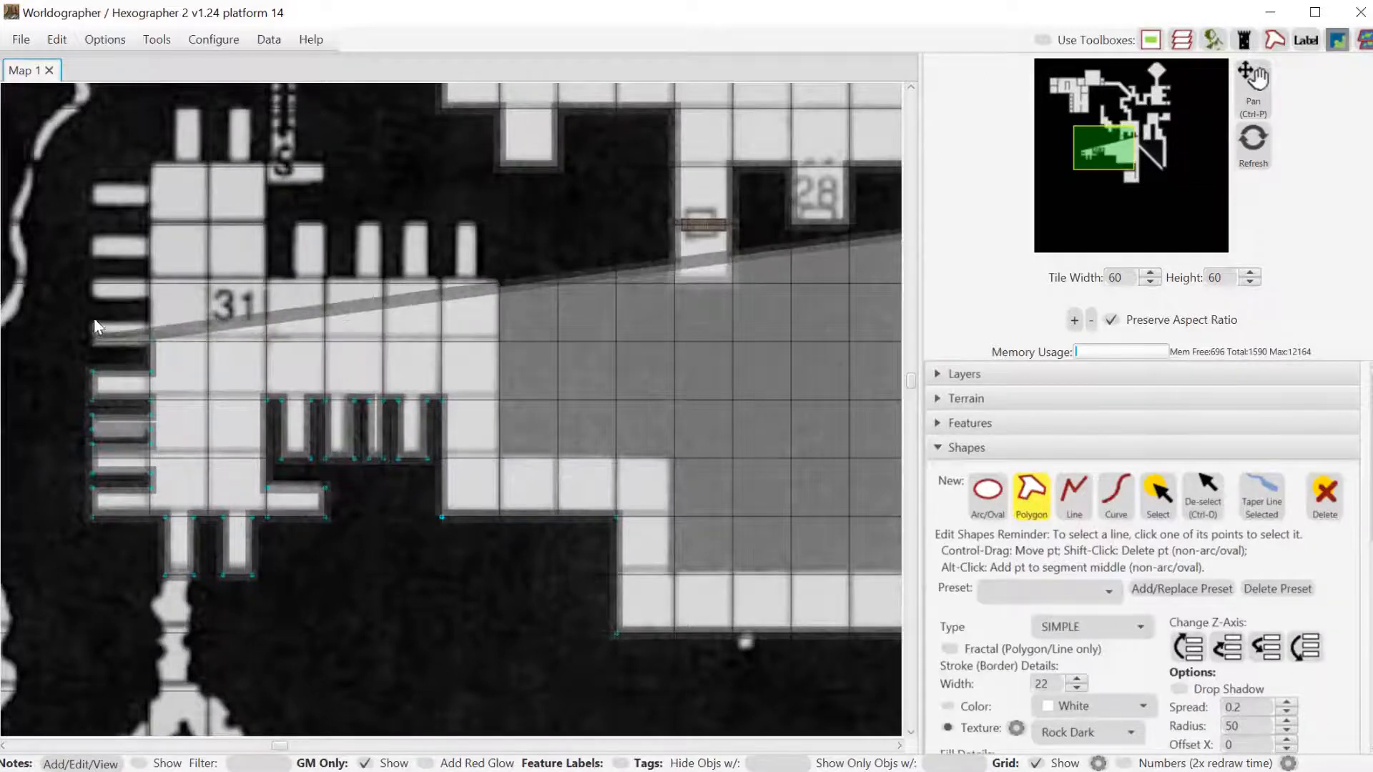
{"action": "left_click", "coordinate": [94, 316]}
{"action": "left_click", "coordinate": [152, 316]}
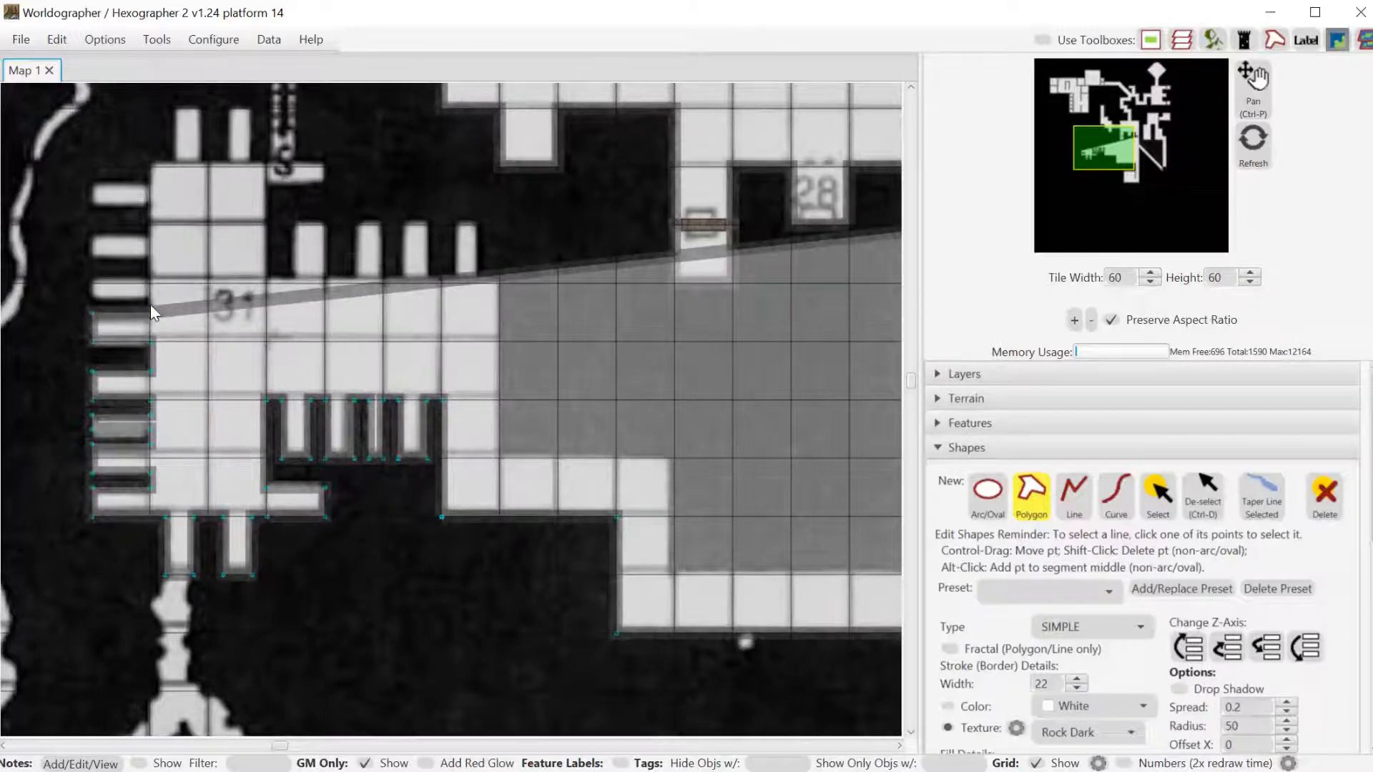
{"action": "left_click", "coordinate": [150, 304]}
{"action": "left_click", "coordinate": [96, 302]}
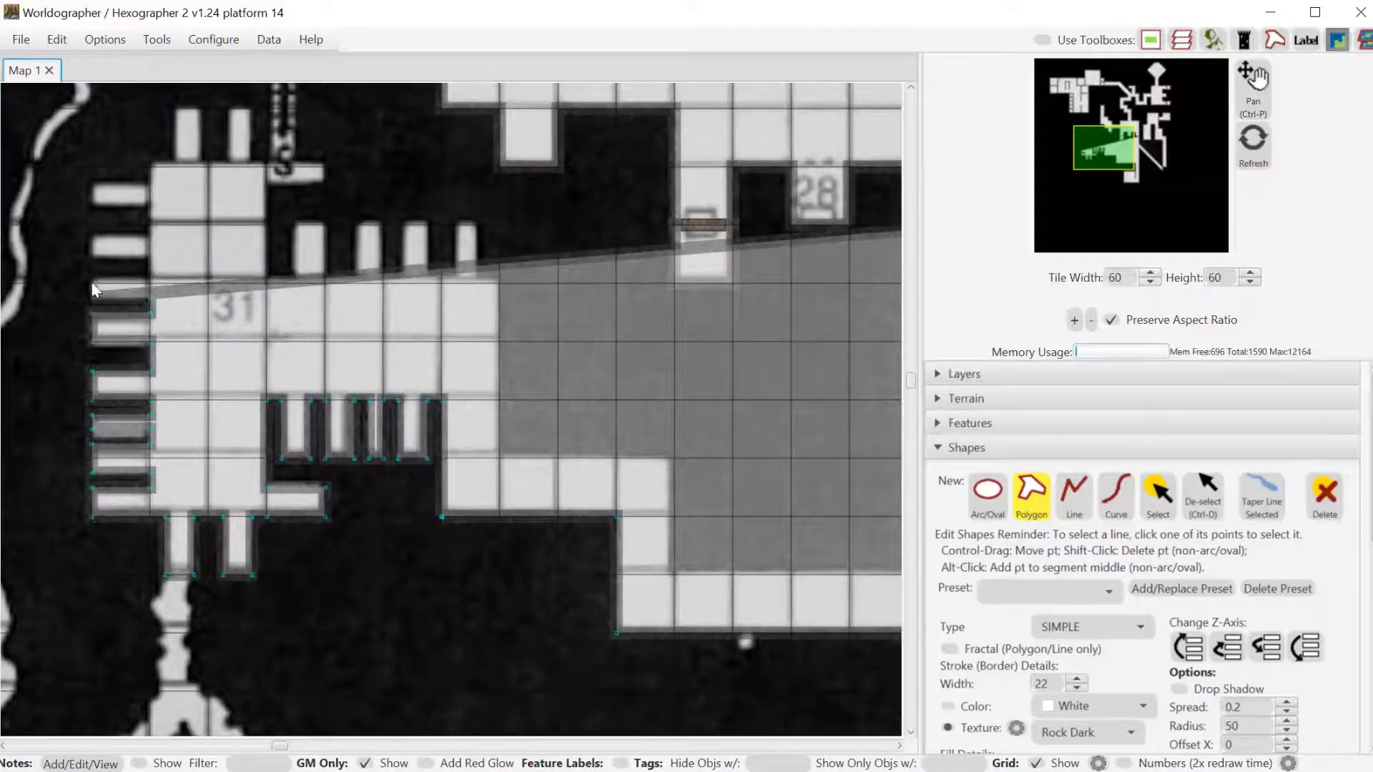
{"action": "left_click", "coordinate": [92, 276]}
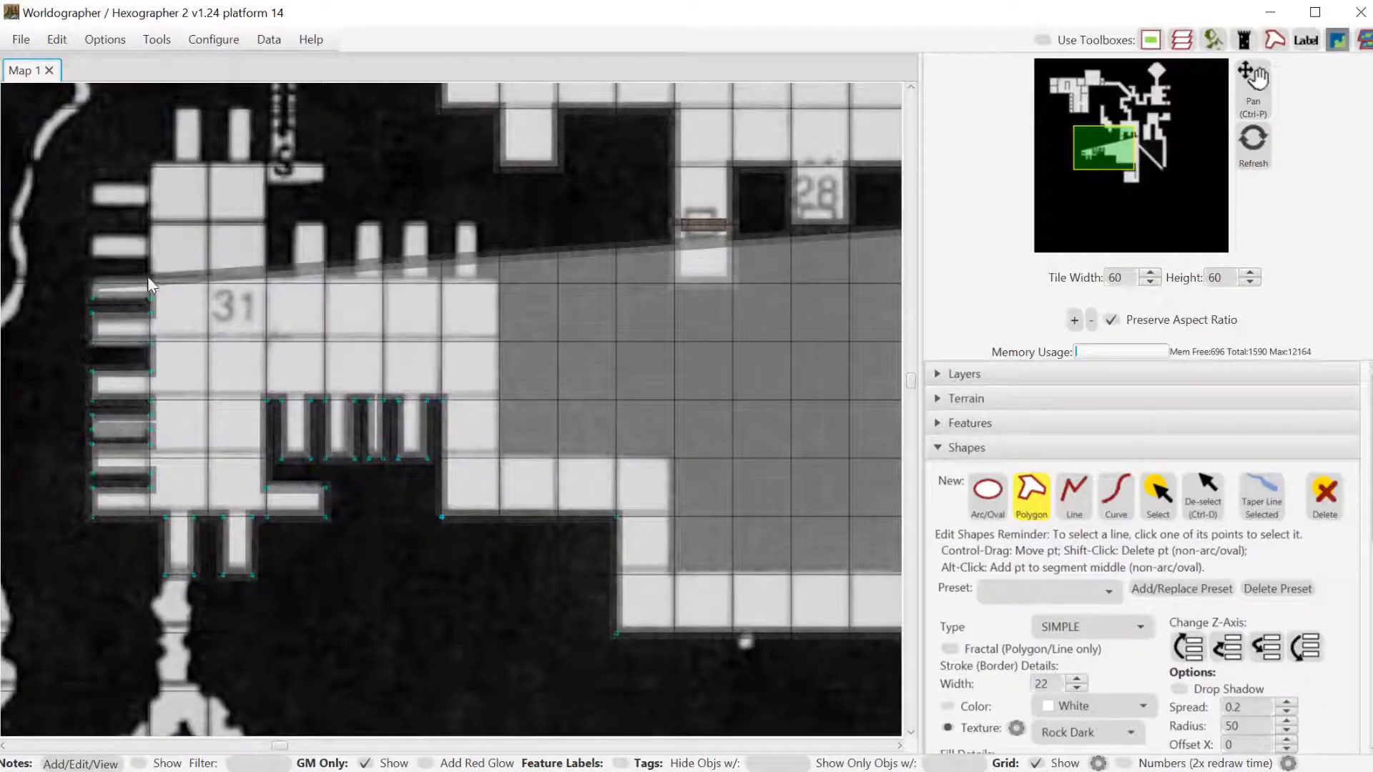
{"action": "left_click", "coordinate": [147, 276]}
Trace the polygon around the two northernmost alcoves on room 31's west wall, correcting the last alcove's misplaced outer corner point.
{"action": "left_click", "coordinate": [148, 263]}
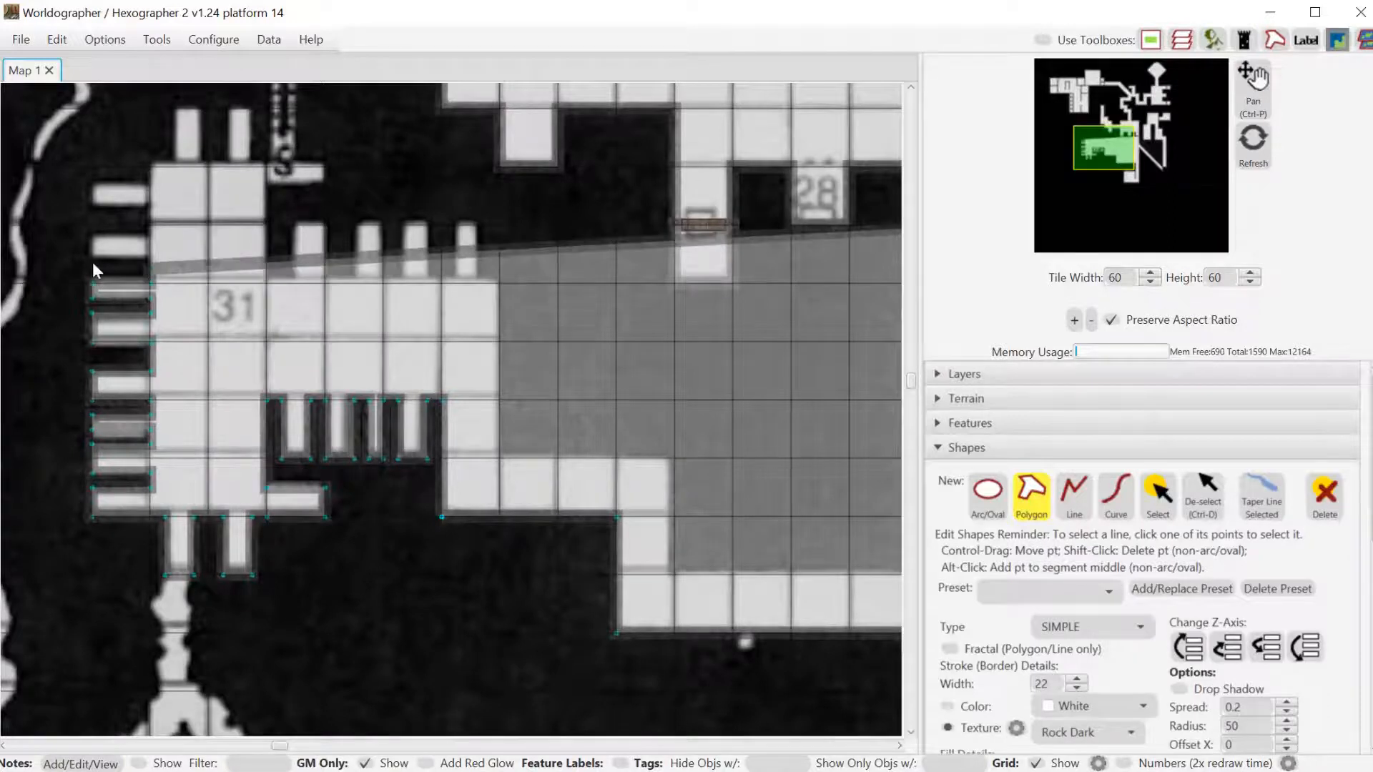
{"action": "left_click", "coordinate": [149, 259]}
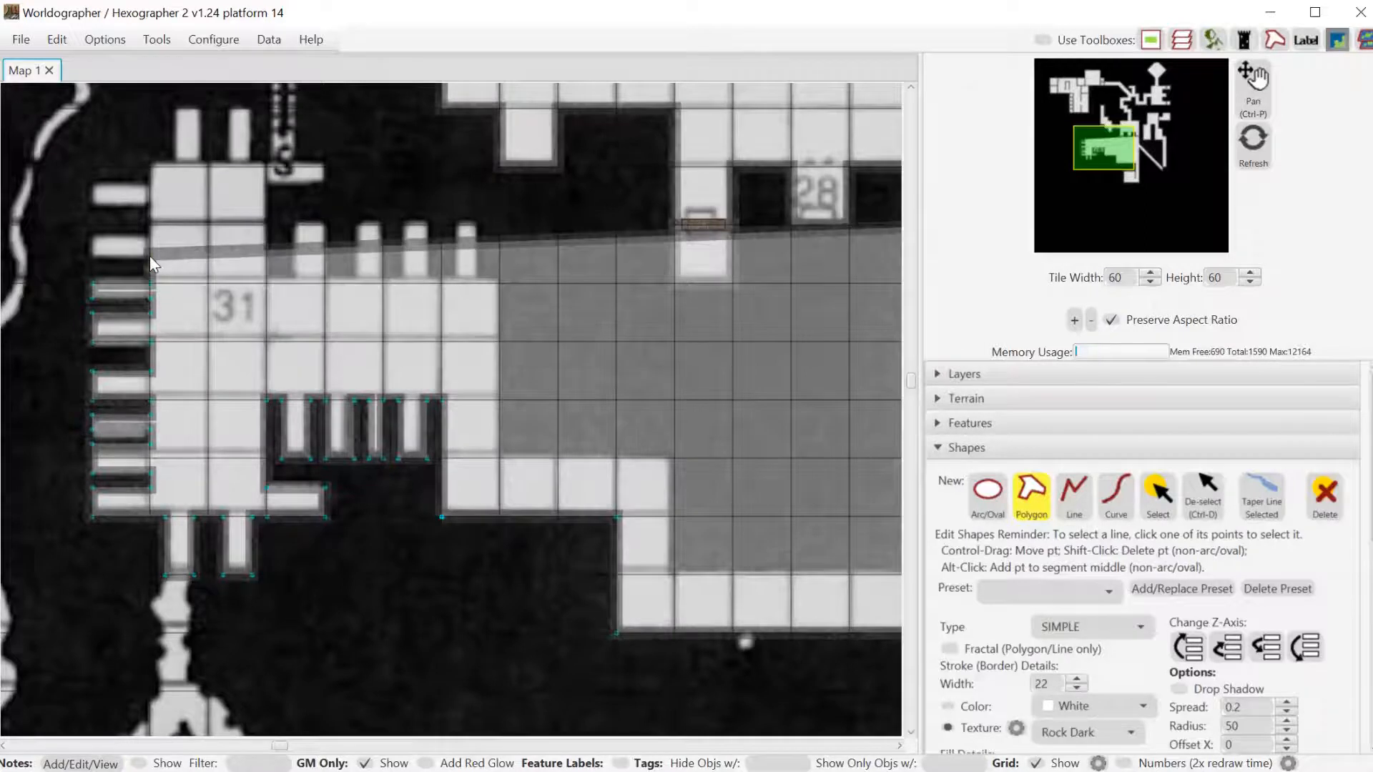
{"action": "left_click", "coordinate": [93, 244]}
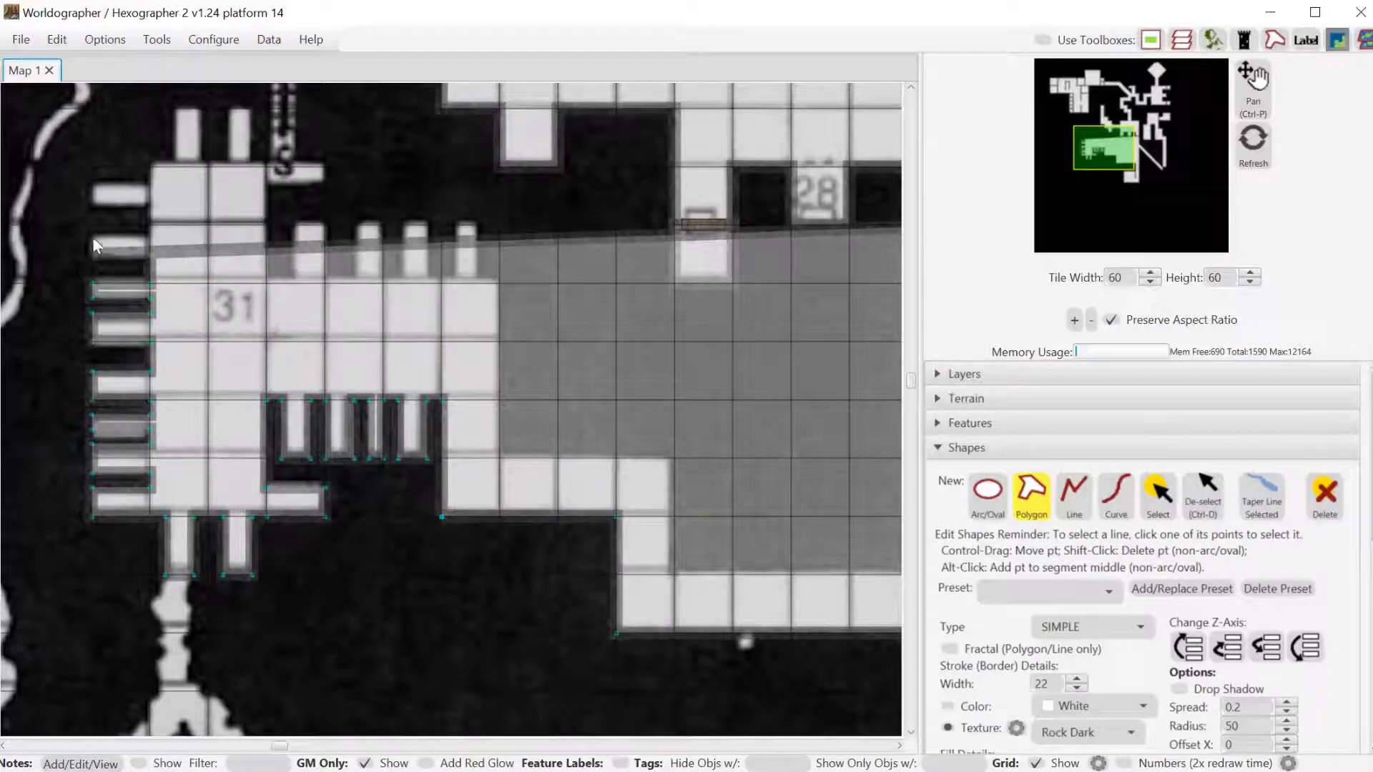
{"action": "left_click", "coordinate": [95, 229]}
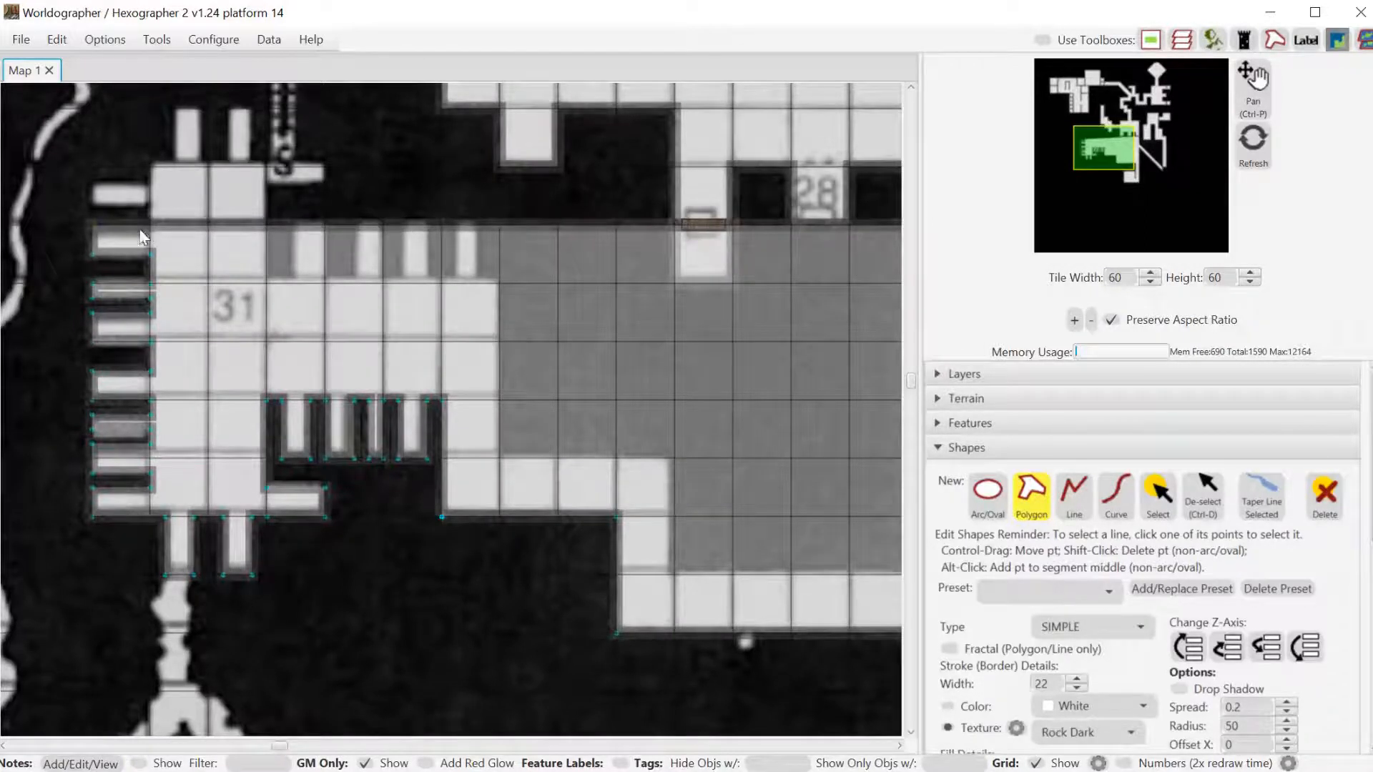
{"action": "left_click", "coordinate": [150, 204]}
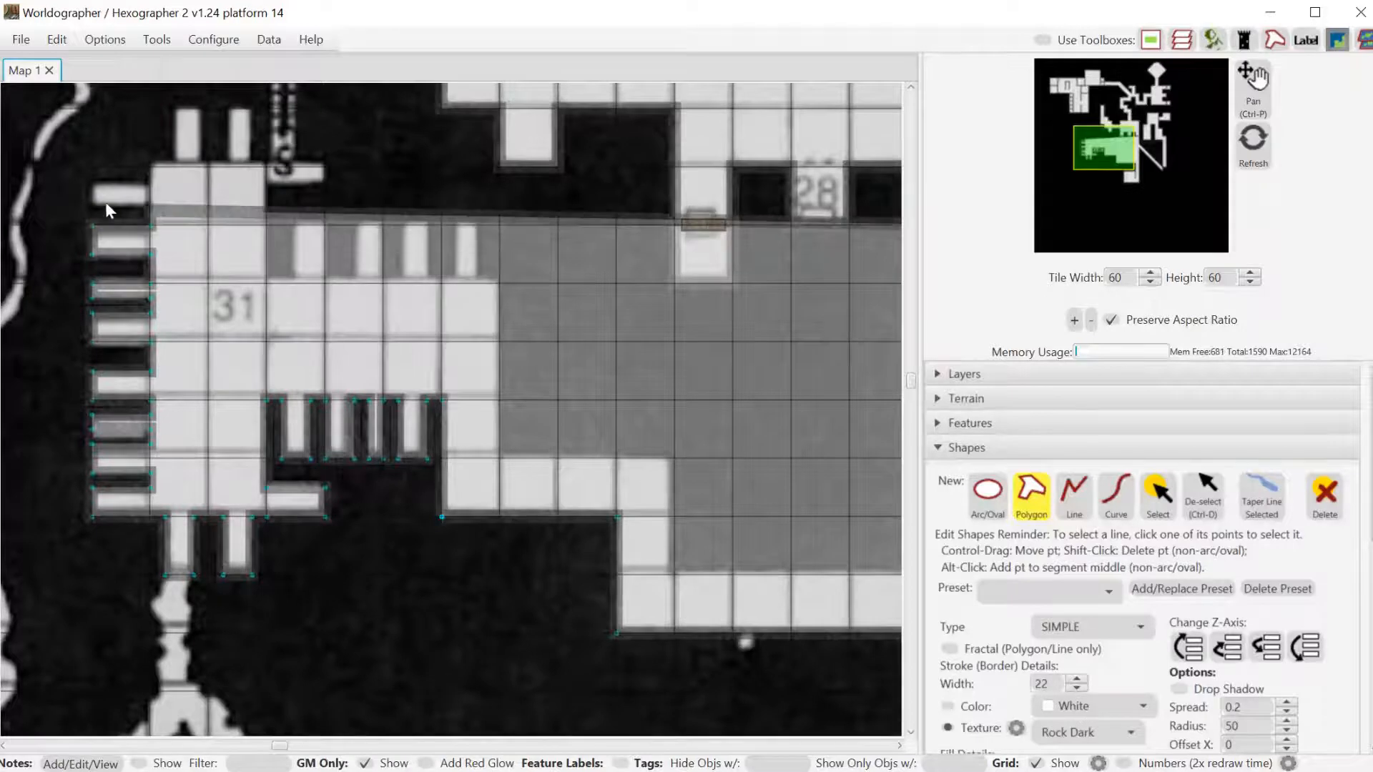
{"action": "left_click", "coordinate": [90, 188]}
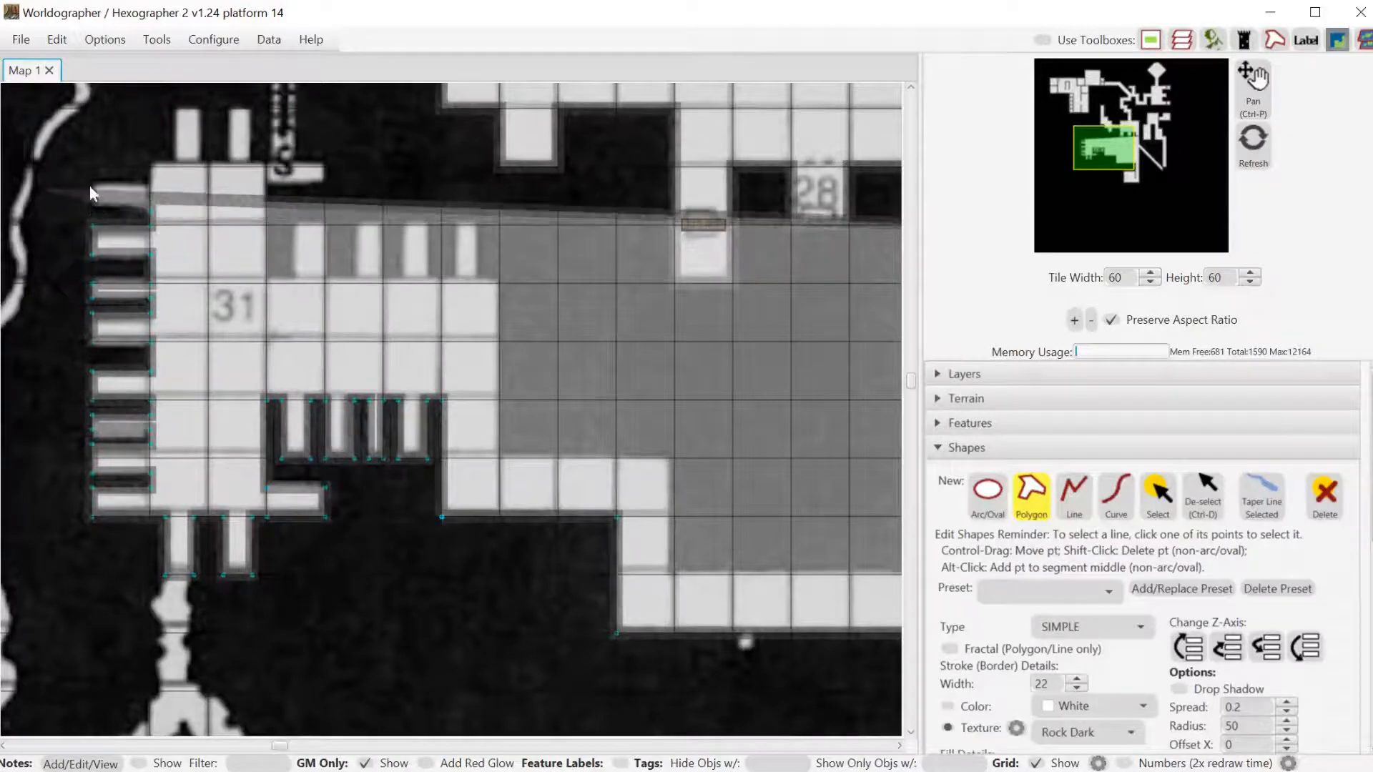
{"action": "left_click", "coordinate": [144, 180]}
{"action": "left_click_drag", "start_coordinate": [93, 195], "coordinate": [91, 204]}
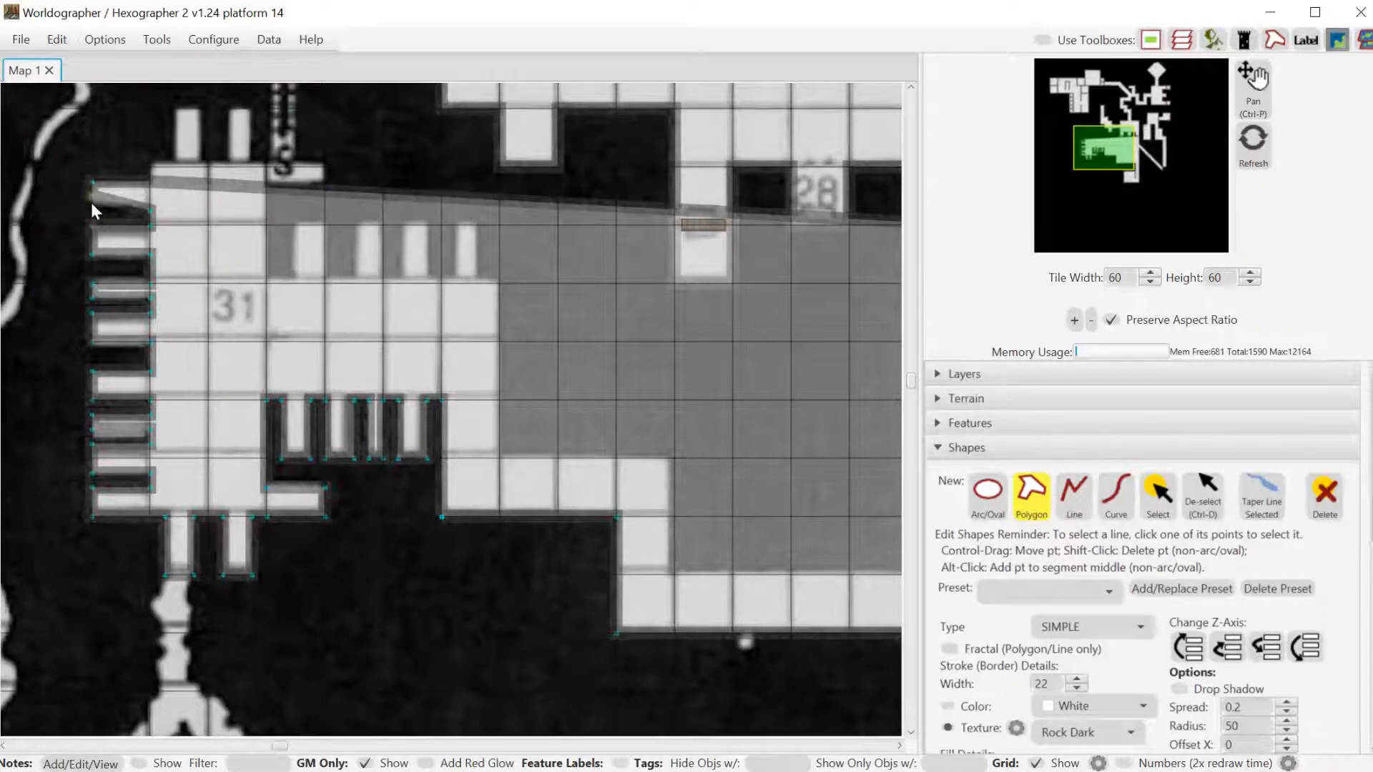
Trace the polygon around room 31's northwest corner and the two alcoves on its north wall.
{"action": "left_click", "coordinate": [150, 163]}
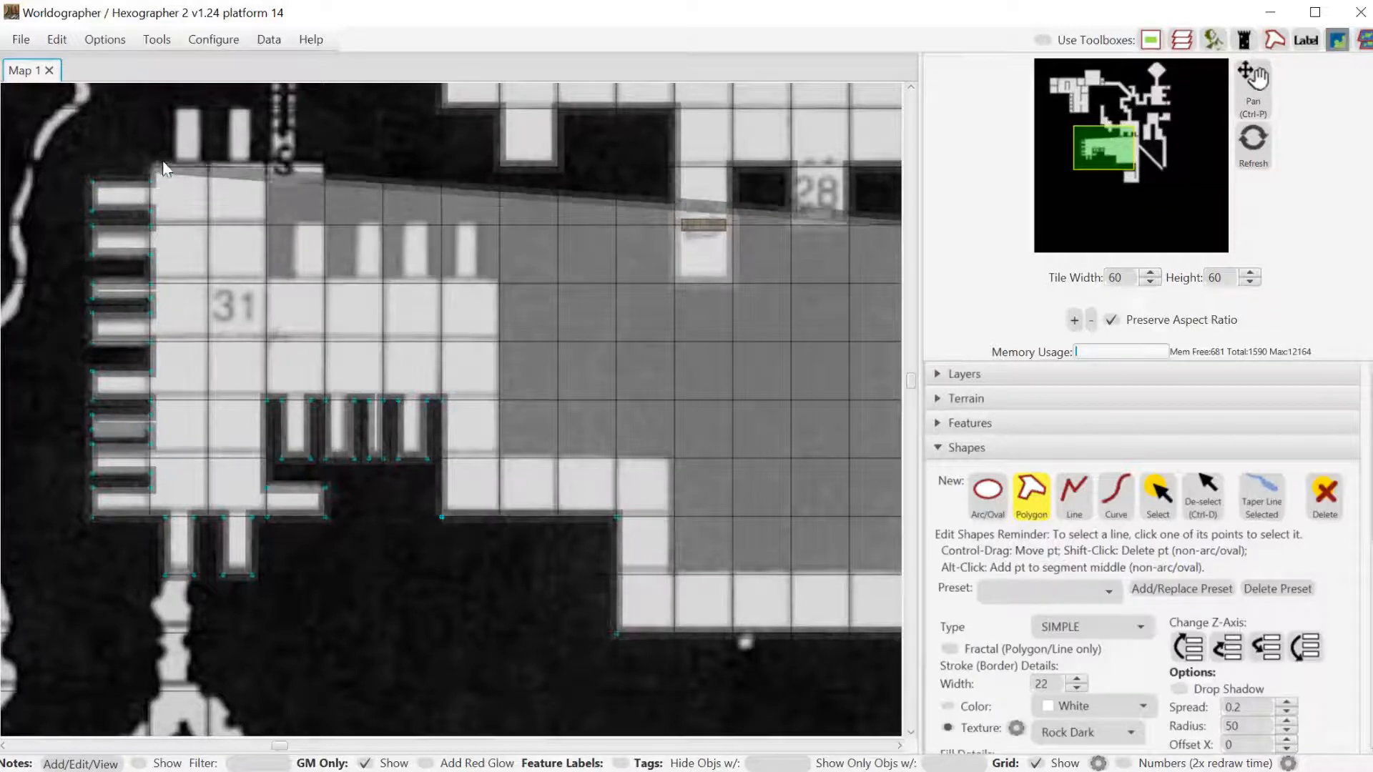
{"action": "left_click", "coordinate": [177, 111]}
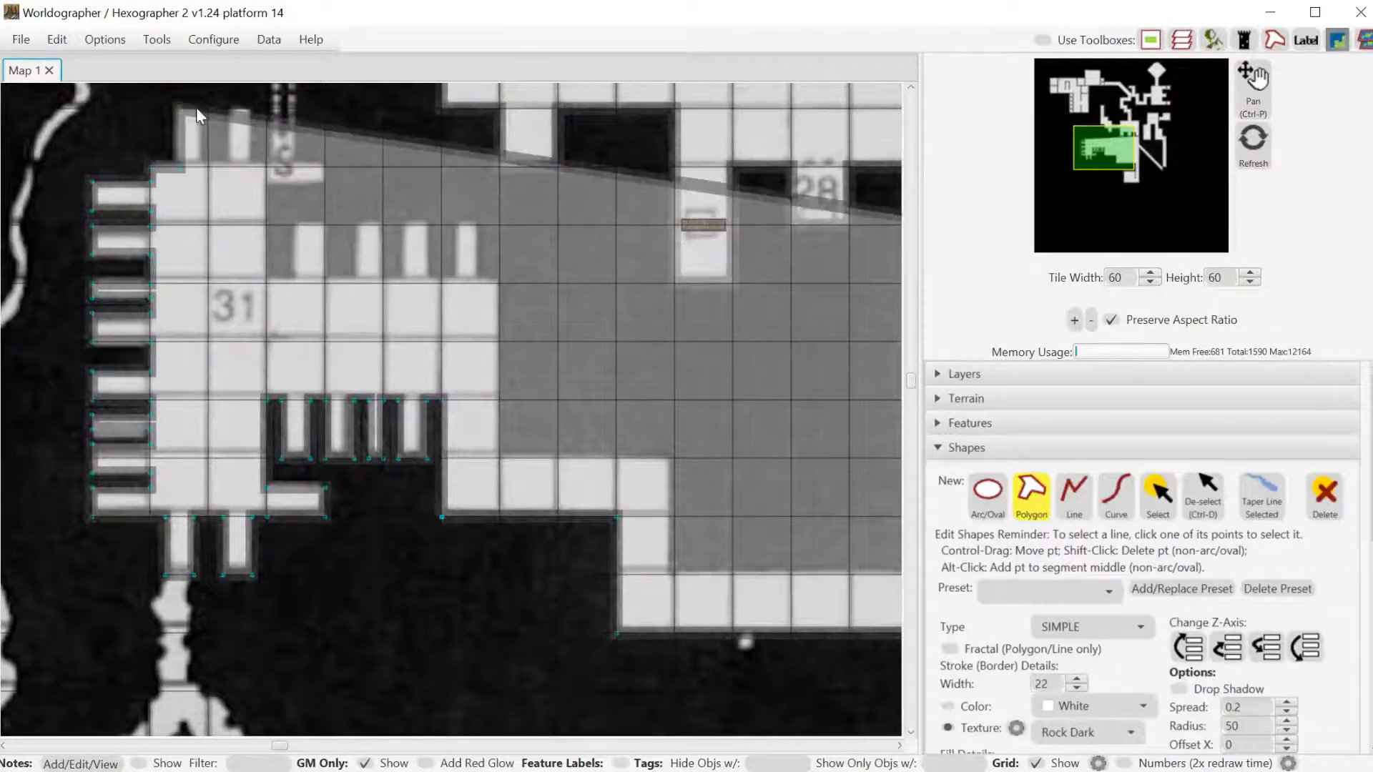
{"action": "left_click", "coordinate": [206, 108]}
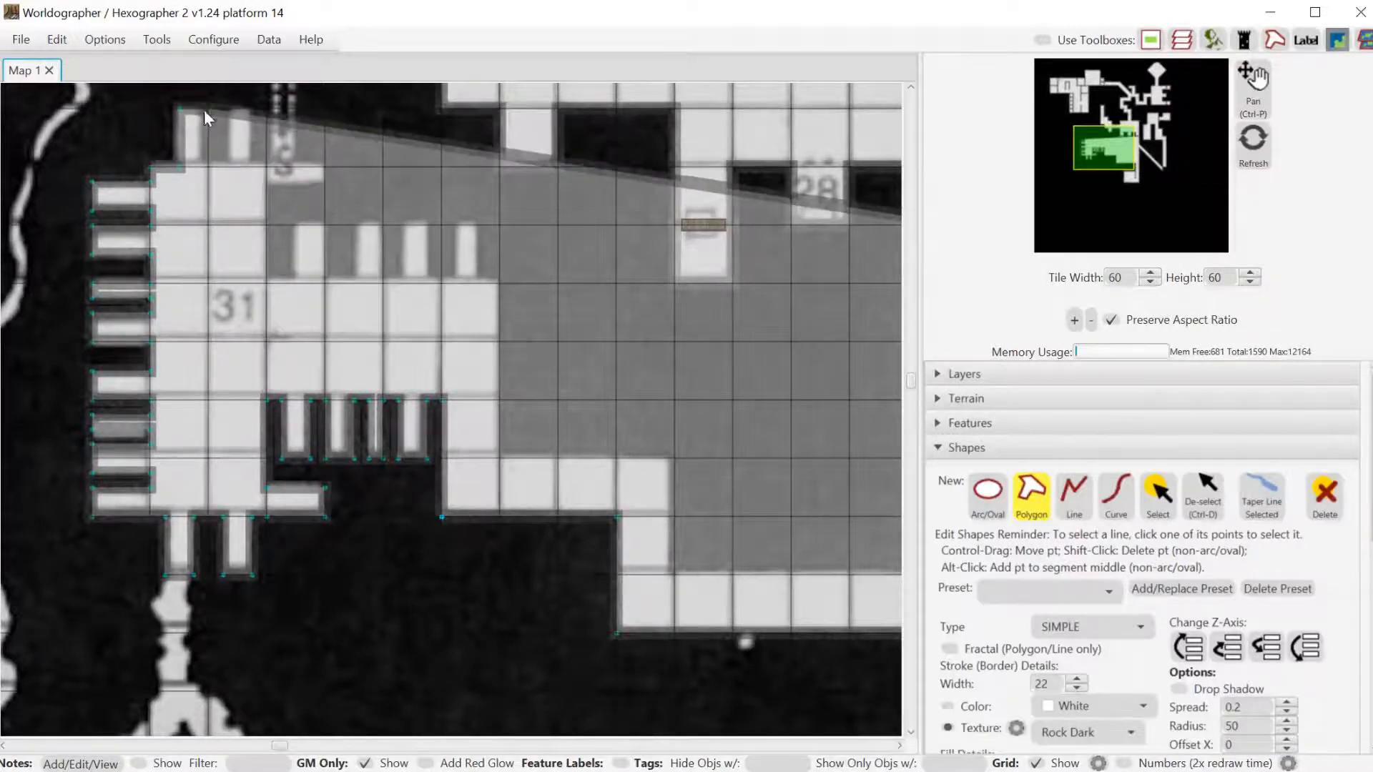
{"action": "left_click", "coordinate": [209, 167]}
{"action": "left_click", "coordinate": [225, 165]}
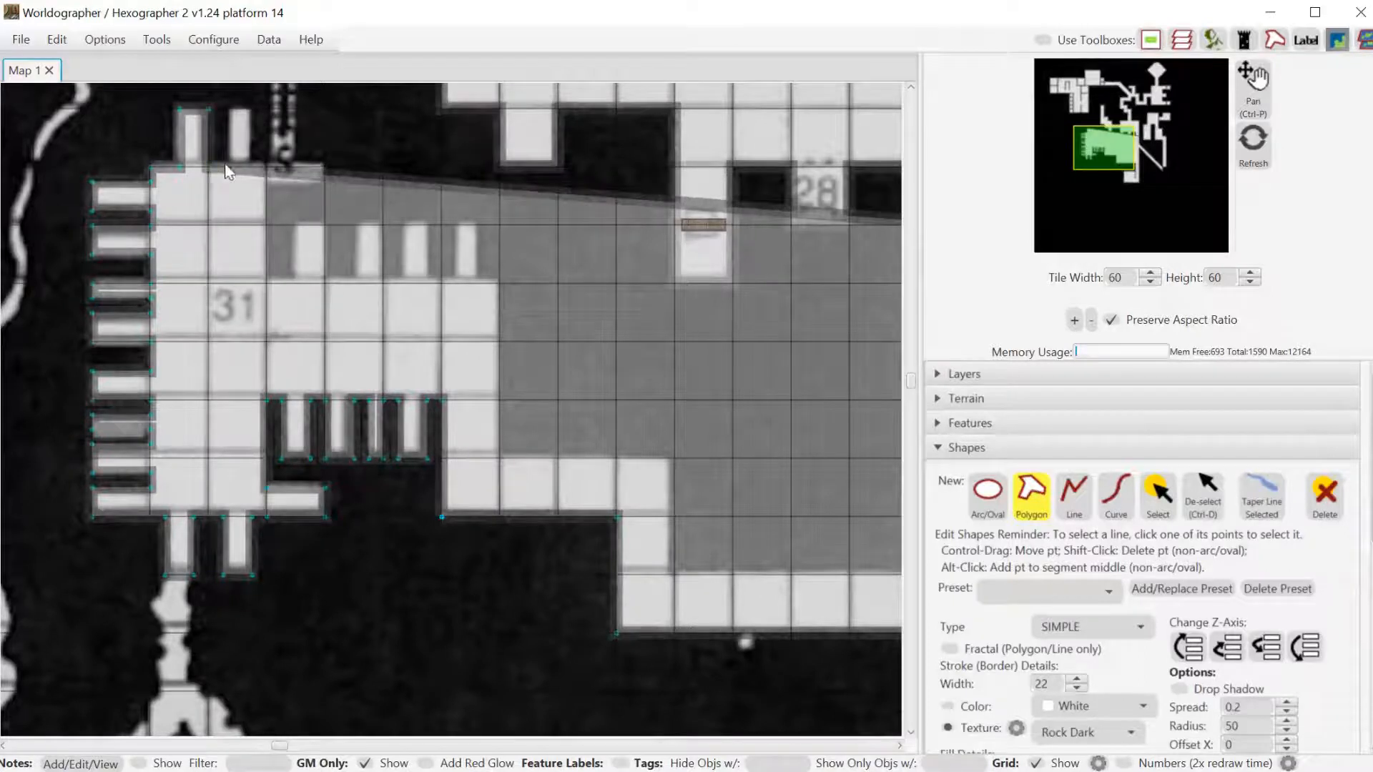
{"action": "left_click", "coordinate": [226, 112]}
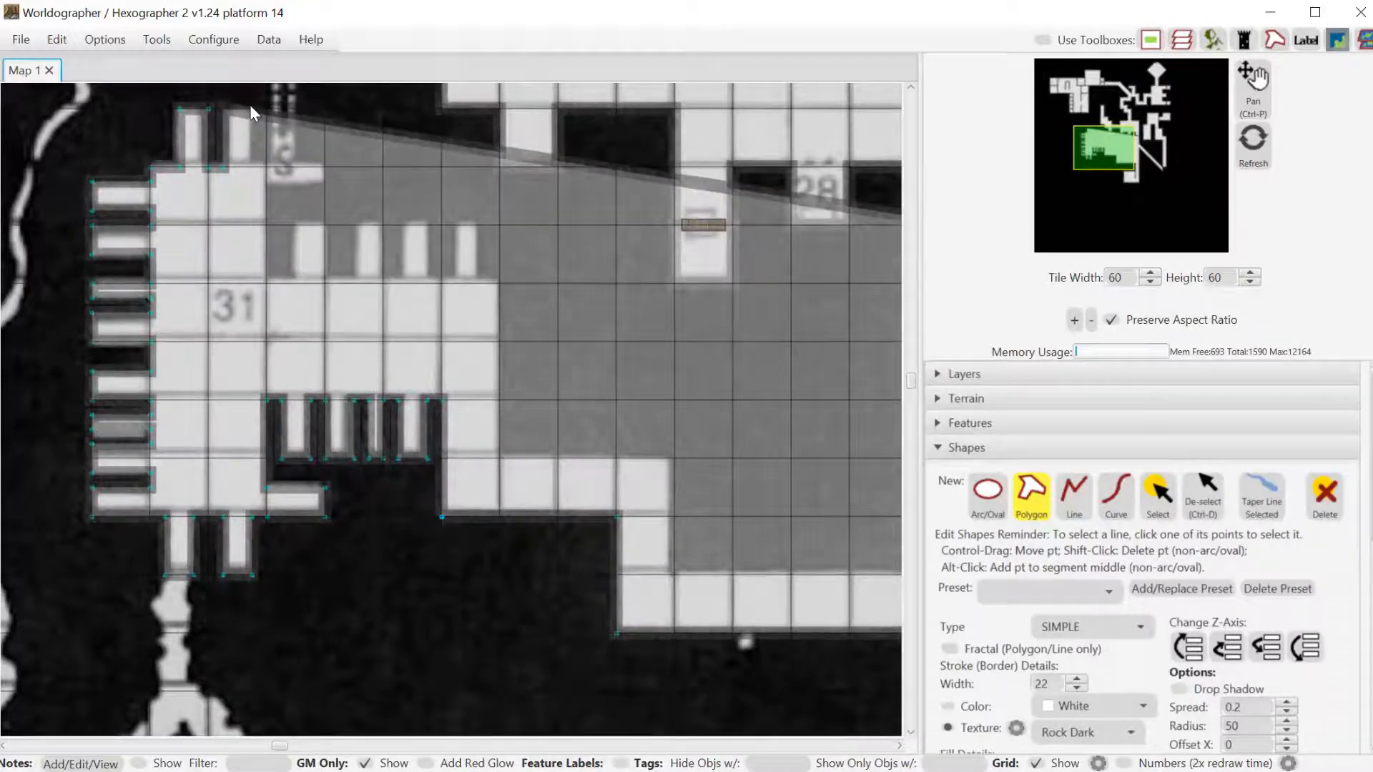
{"action": "left_click", "coordinate": [250, 106]}
{"action": "left_click", "coordinate": [253, 159]}
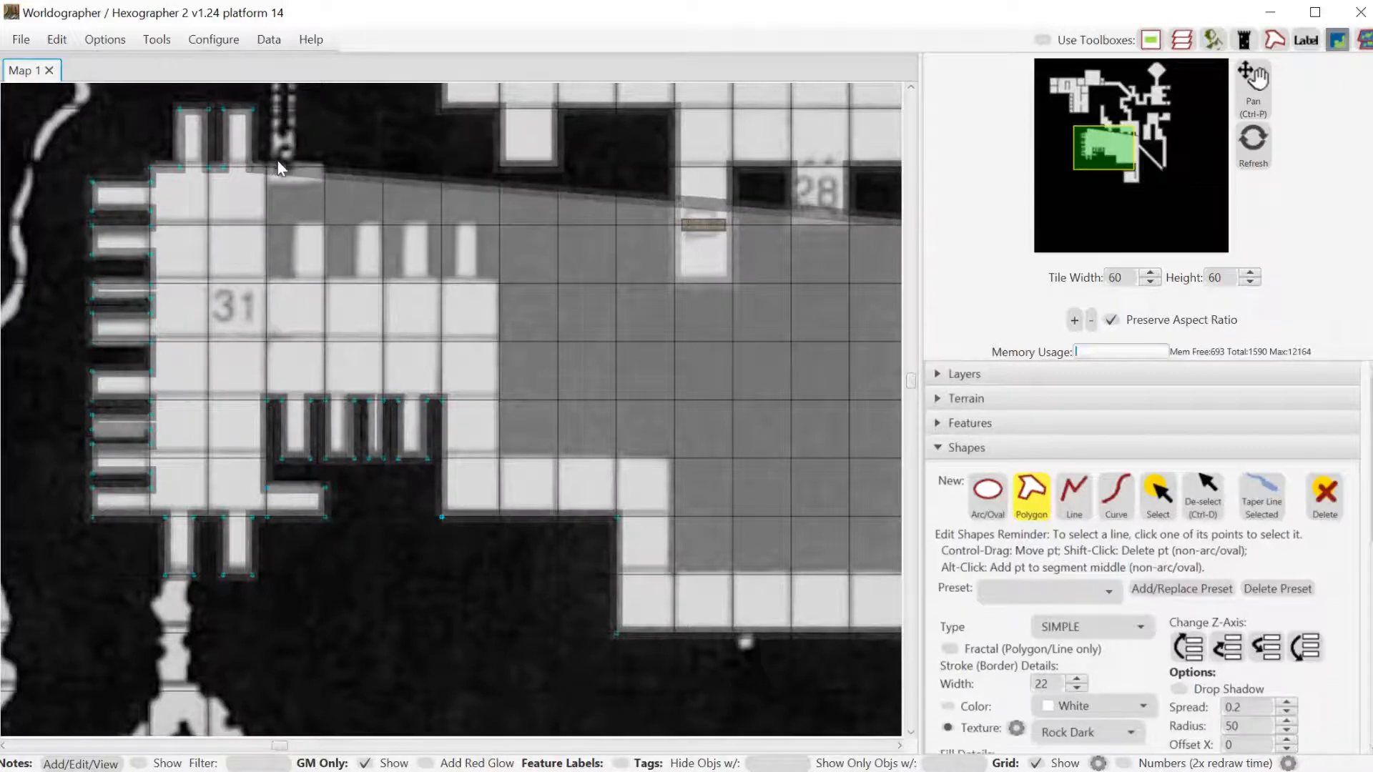
Trace the polygon around the short east-facing alcove at room 31's northeast corner and down to the start of the east wing.
{"action": "left_click", "coordinate": [325, 165]}
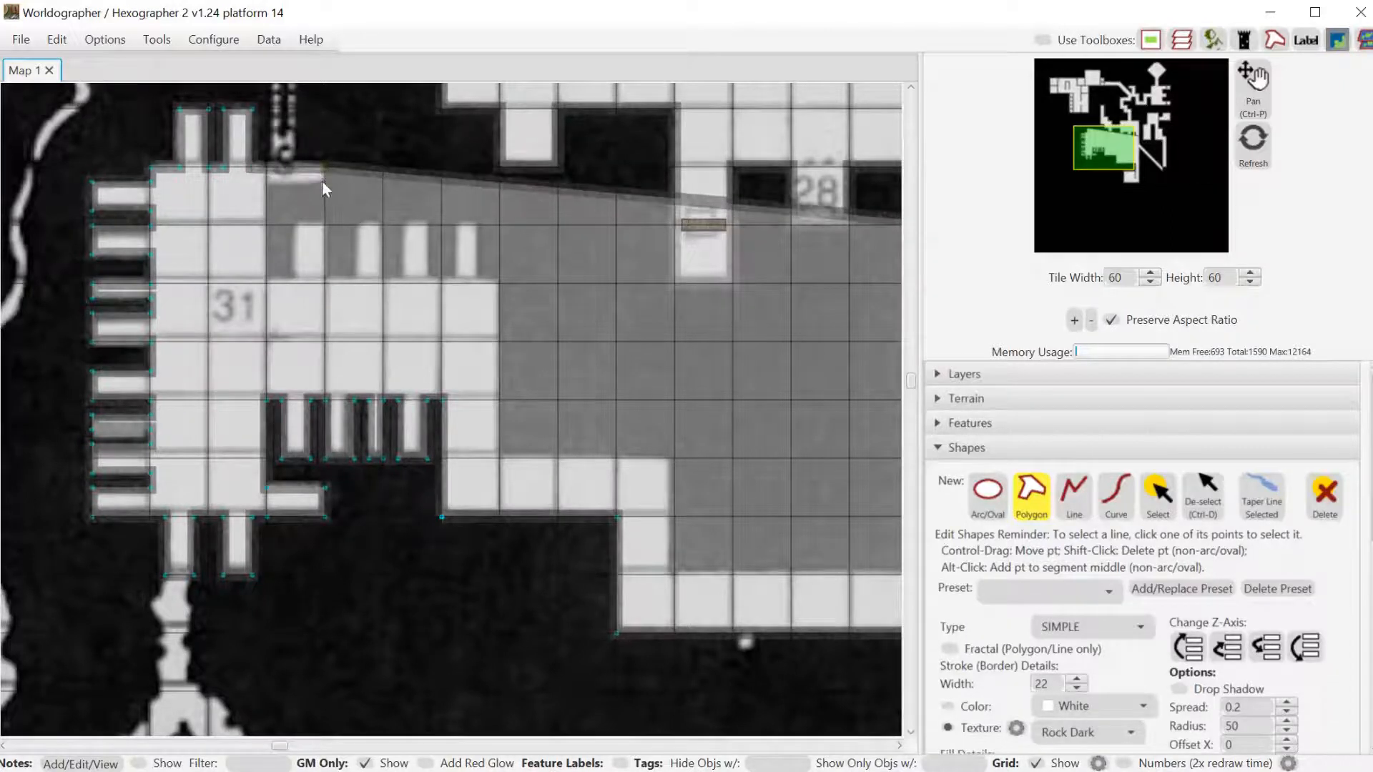
{"action": "left_click", "coordinate": [324, 184]}
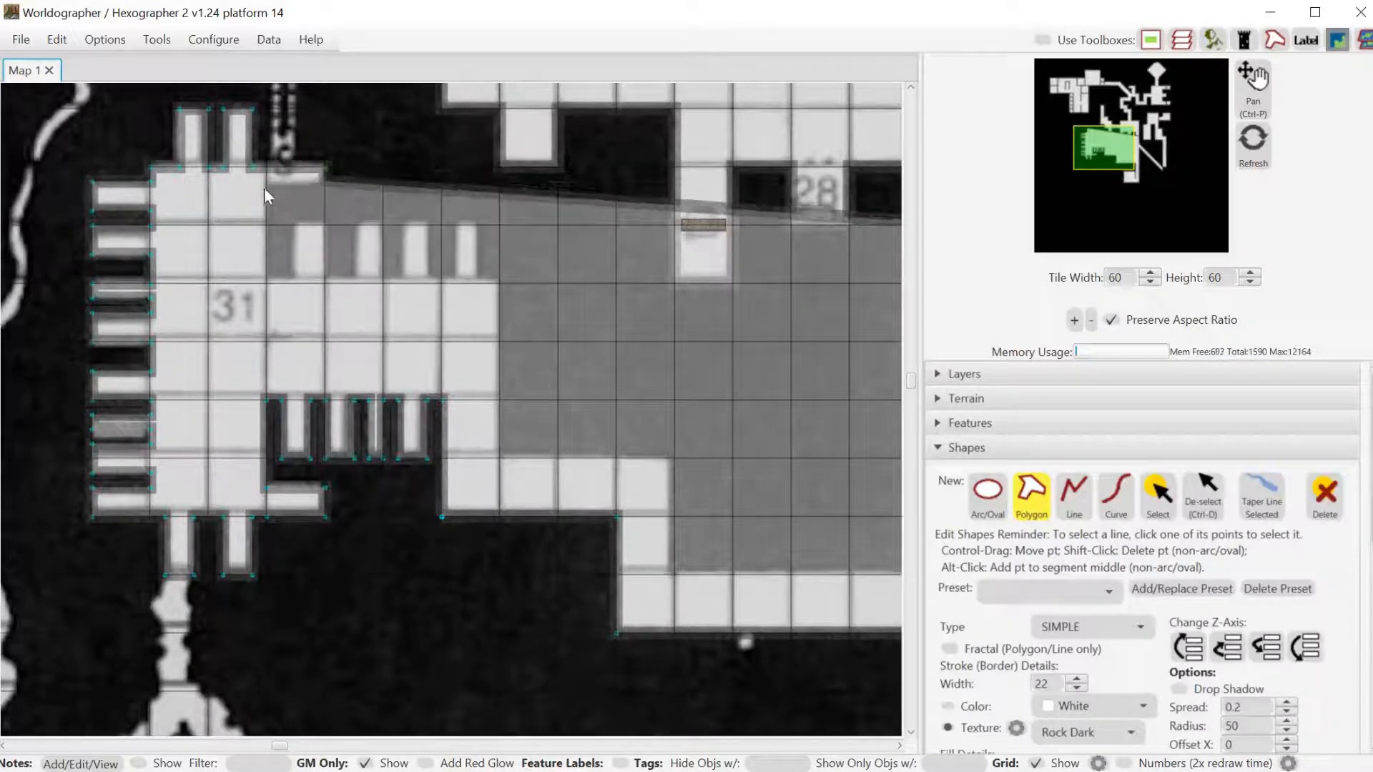
{"action": "left_click", "coordinate": [323, 191]}
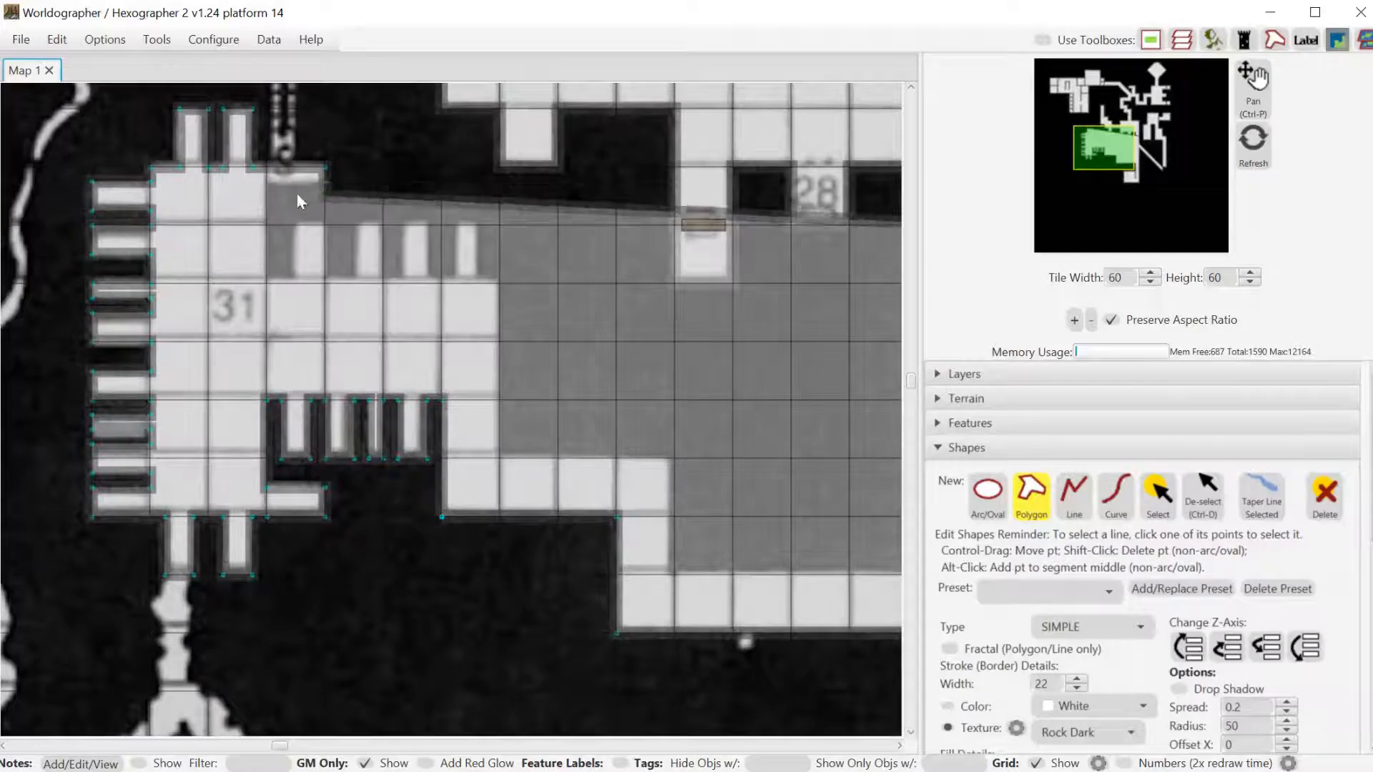
{"action": "left_click", "coordinate": [266, 278]}
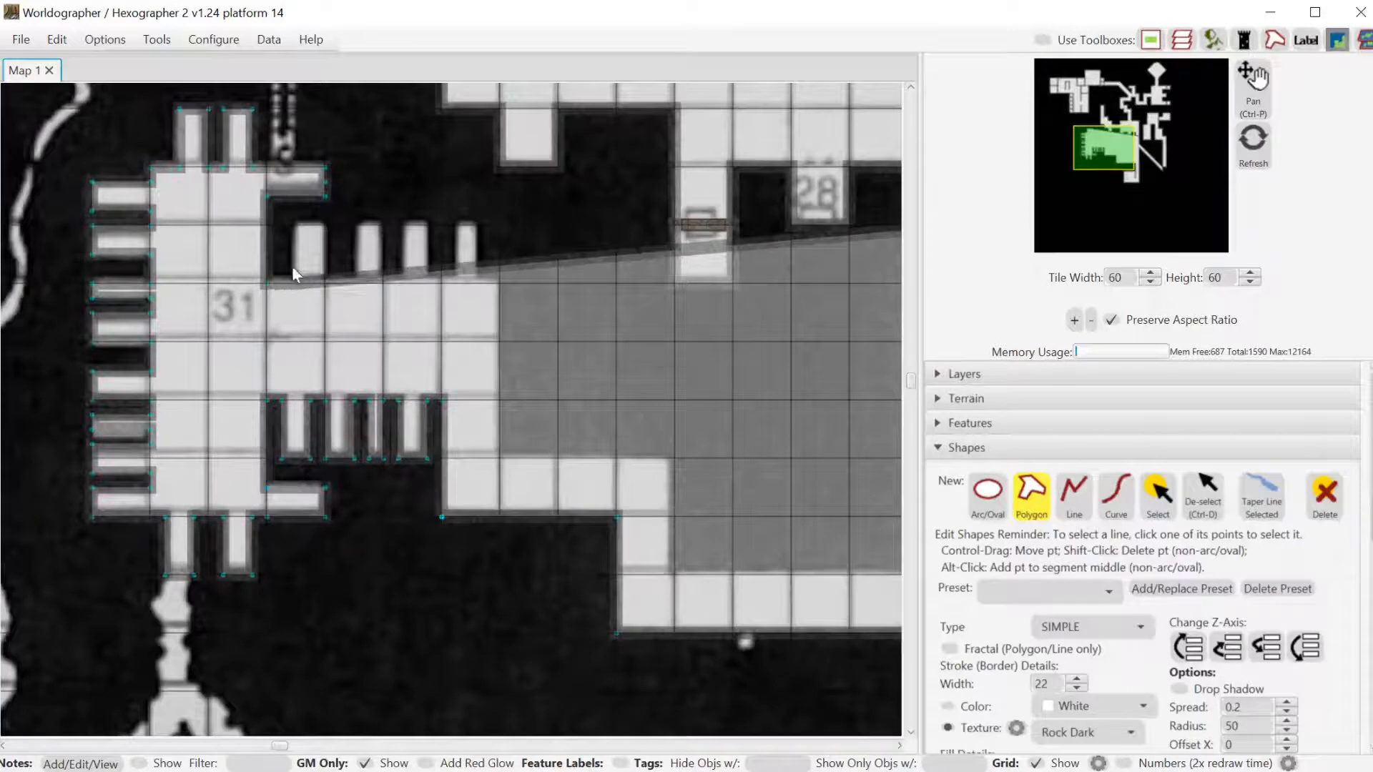
Trace the polygon around the first and second alcoves from the west on the north side of room 31's east wing.
{"action": "left_click", "coordinate": [296, 223]}
{"action": "left_click", "coordinate": [325, 221]}
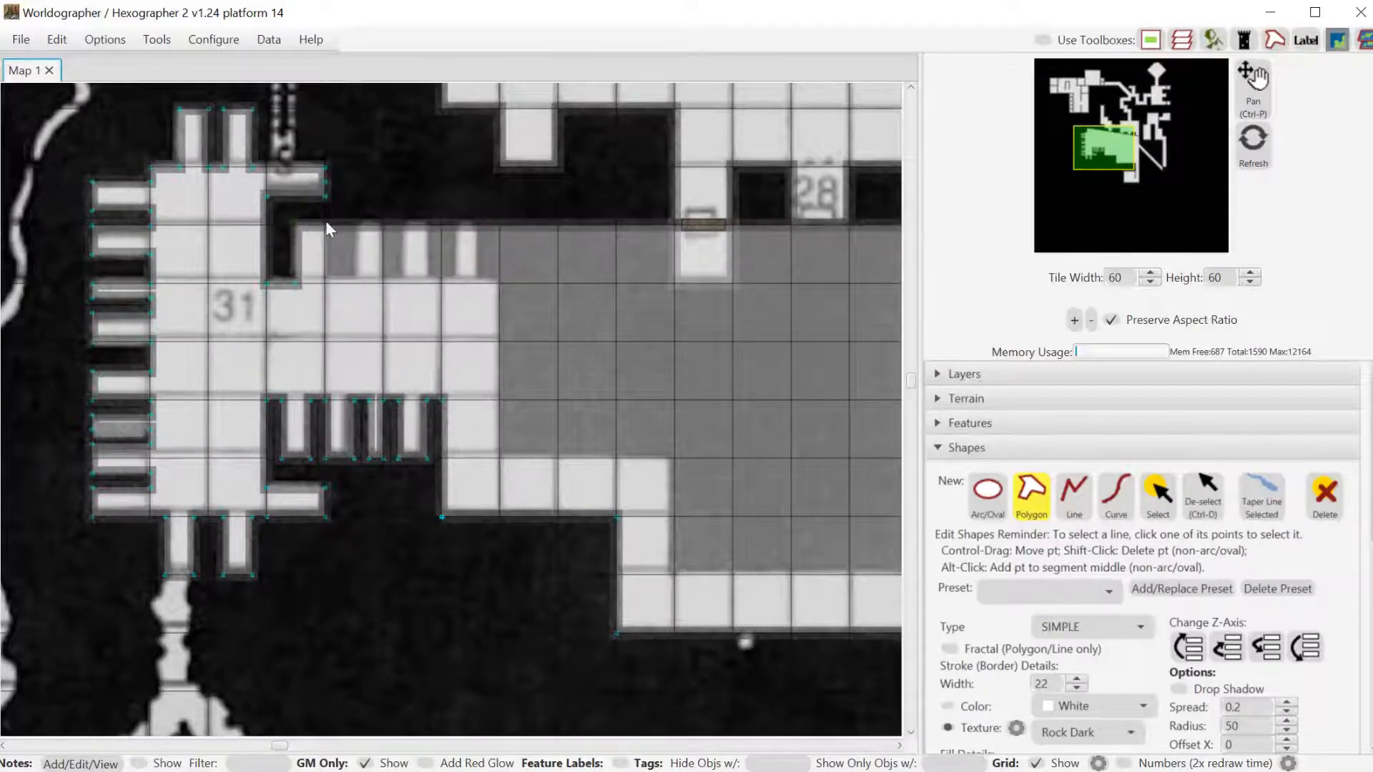
{"action": "left_click", "coordinate": [324, 283]}
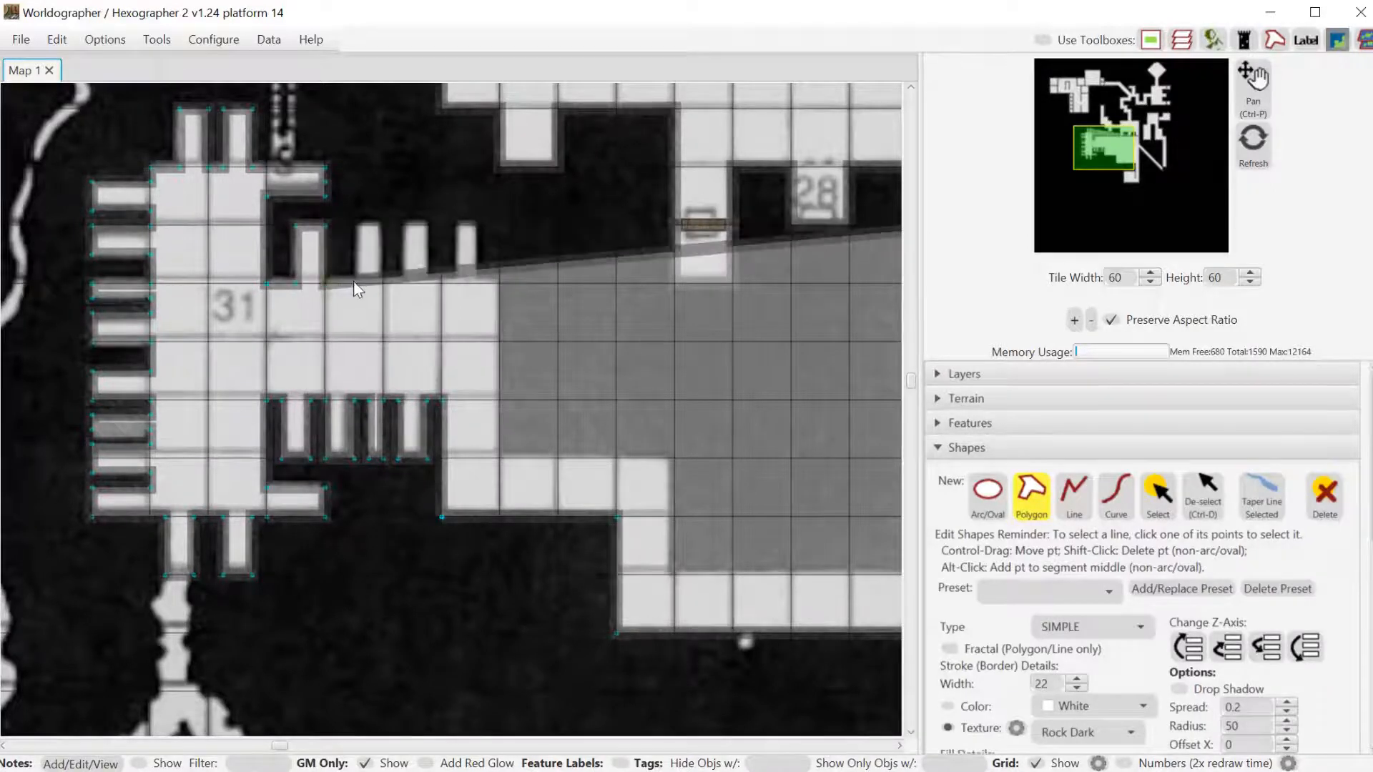
{"action": "left_click", "coordinate": [361, 227]}
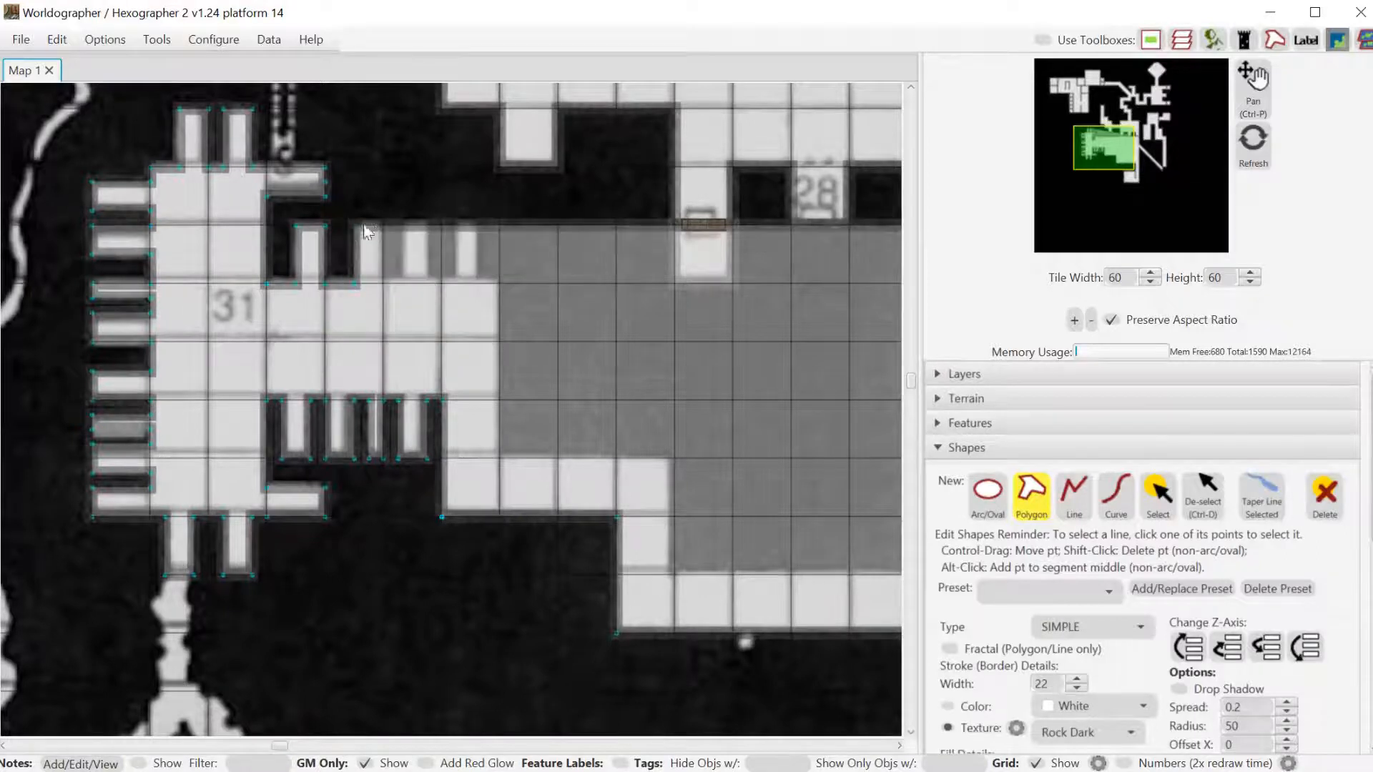
{"action": "left_click", "coordinate": [385, 282]}
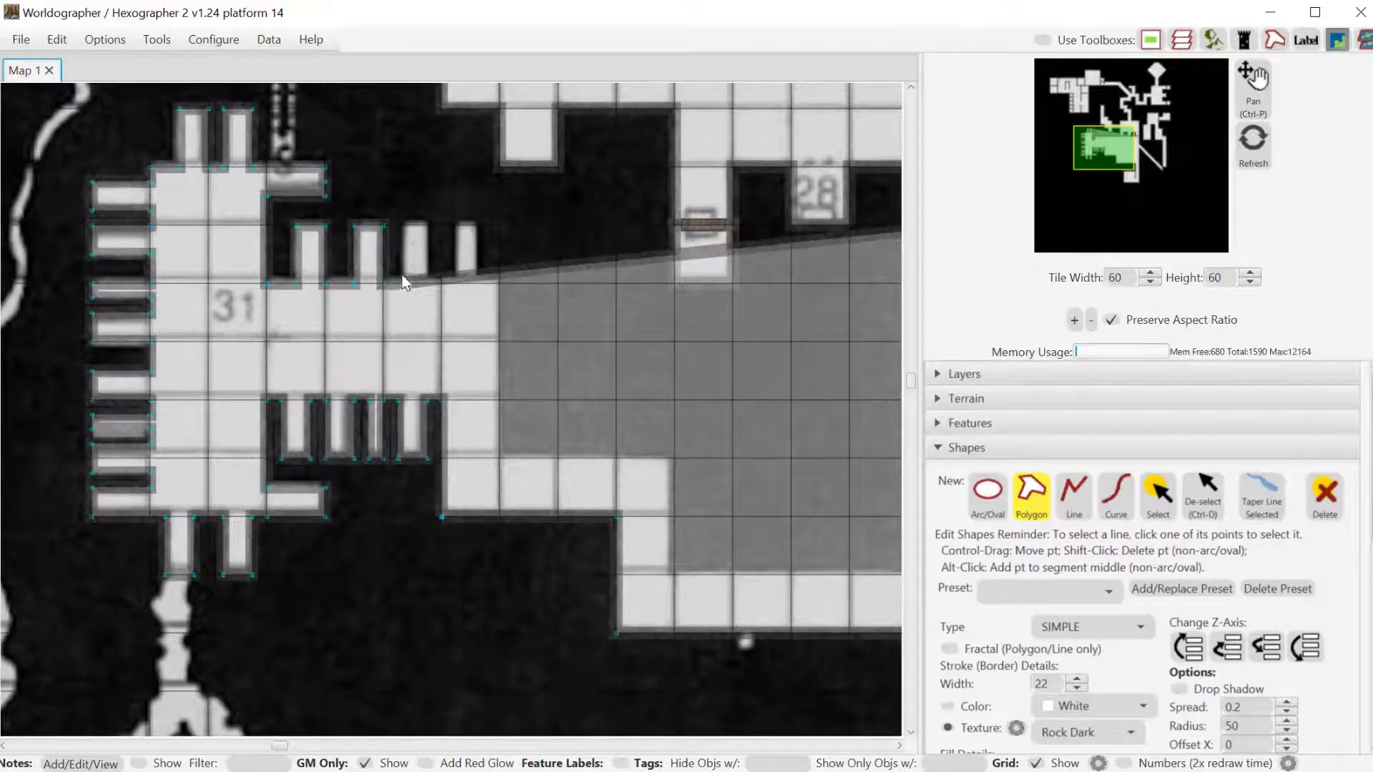
Trace the polygon around the third and fourth alcoves on the east wing's north side, up to the wing's northeast corner.
{"action": "left_click", "coordinate": [402, 228]}
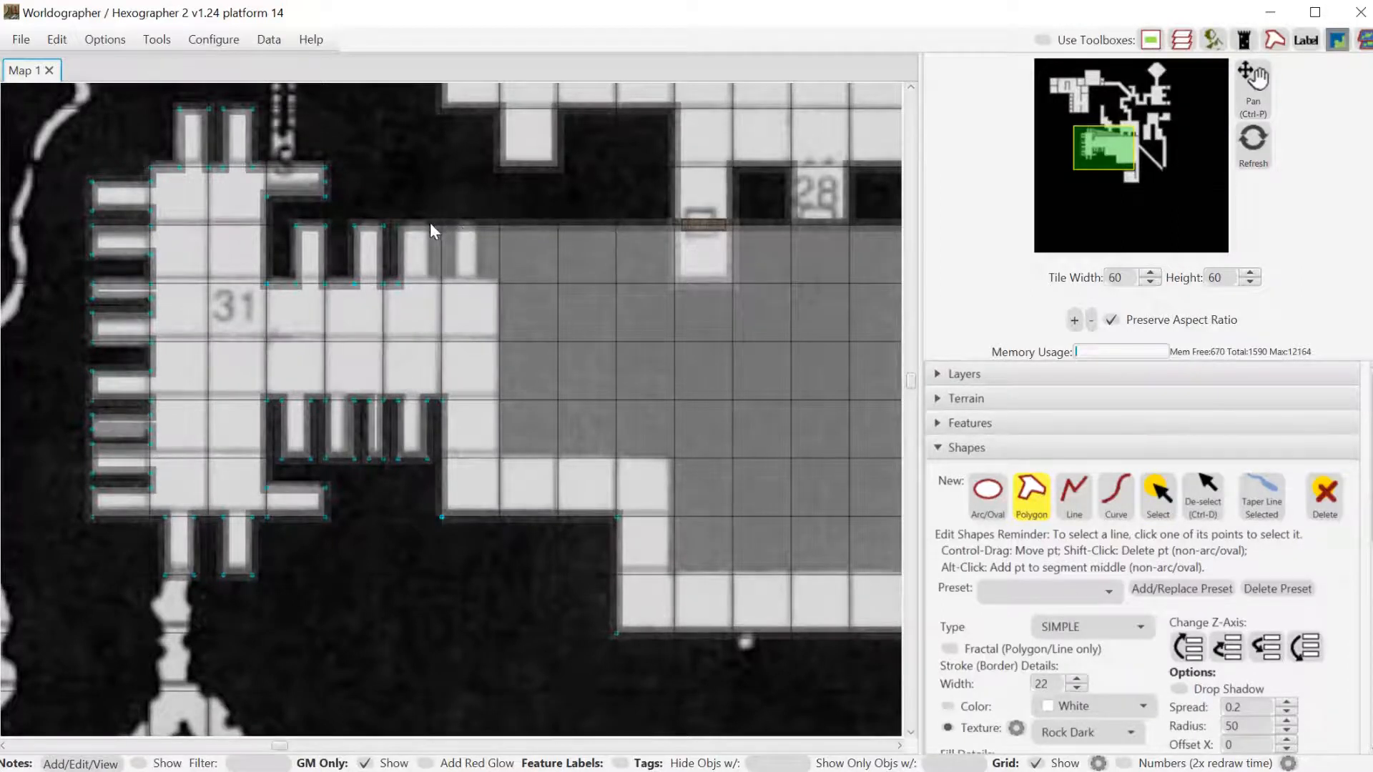
{"action": "left_click", "coordinate": [442, 283]}
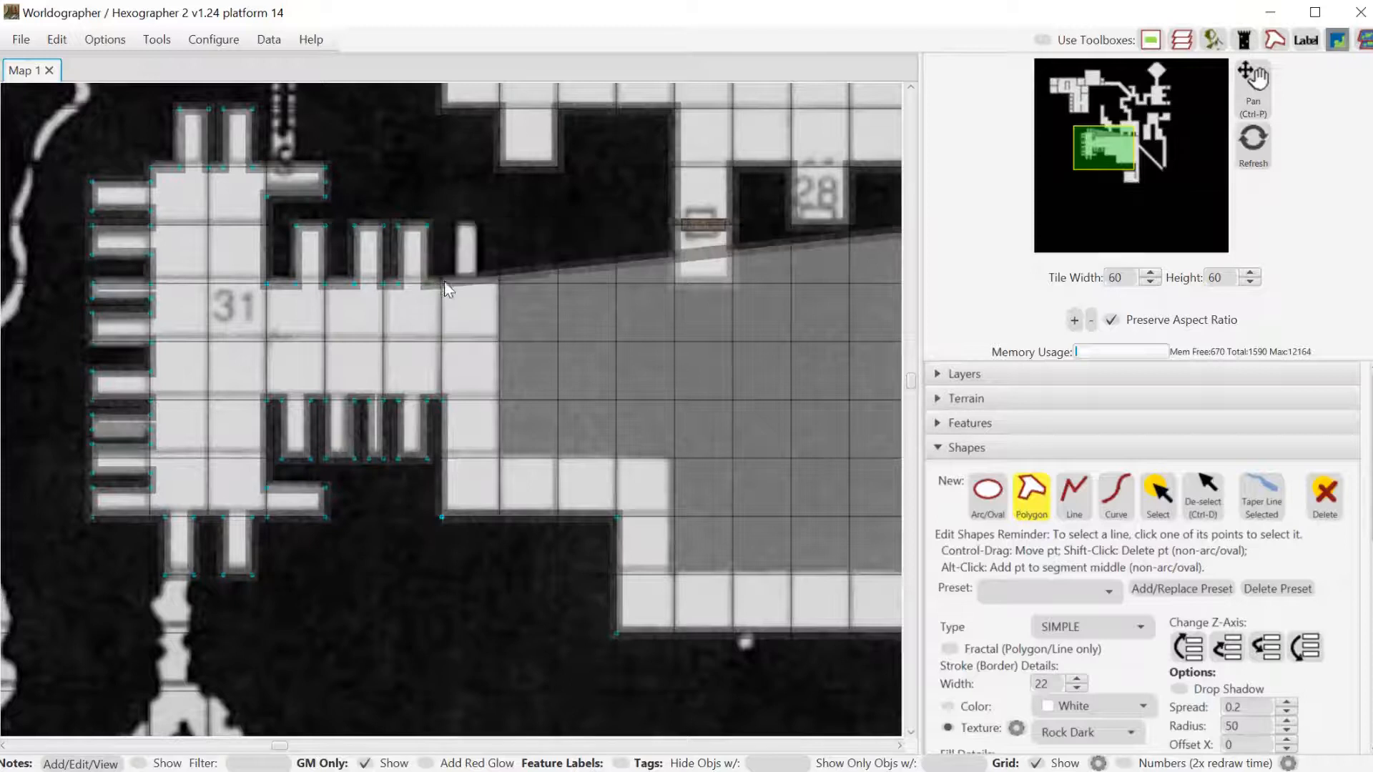
{"action": "left_click", "coordinate": [455, 226]}
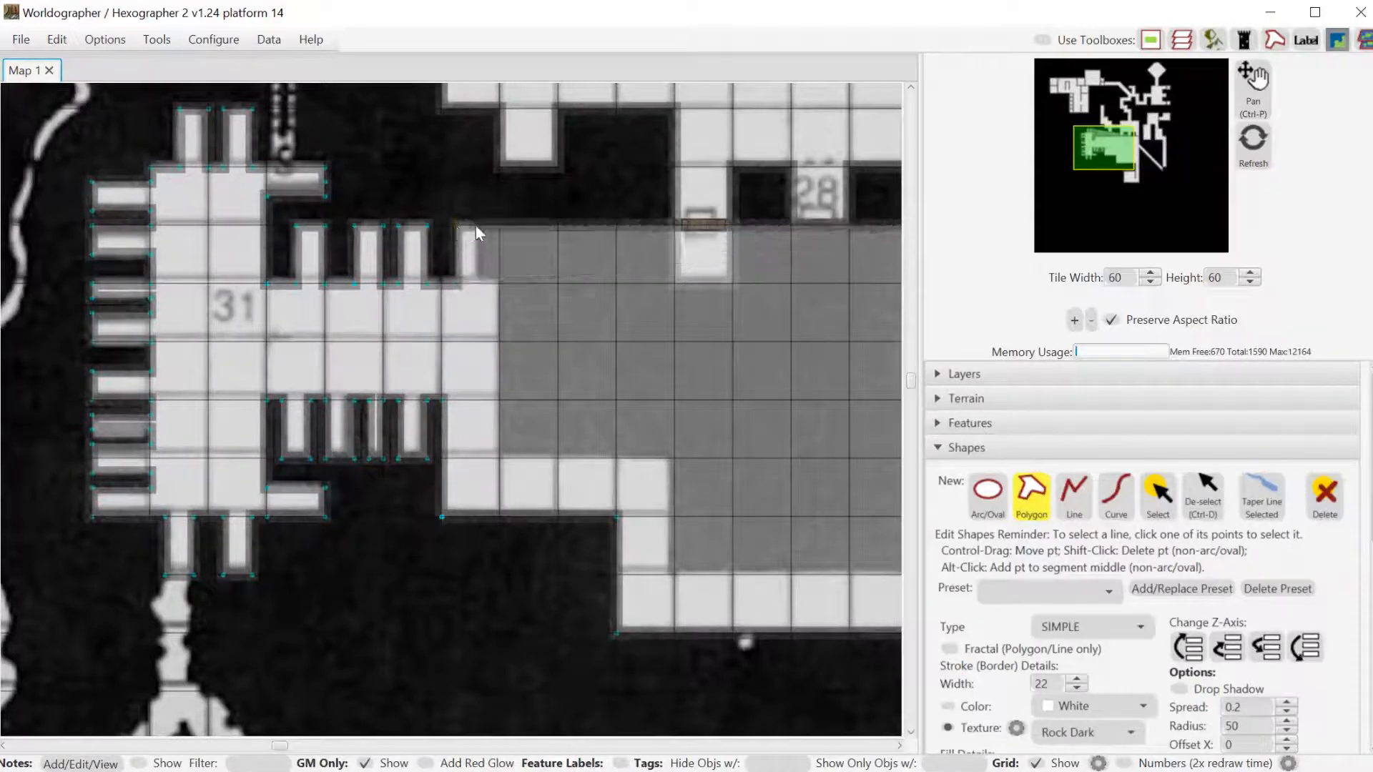
{"action": "left_click", "coordinate": [483, 281]}
{"action": "left_click", "coordinate": [498, 283]}
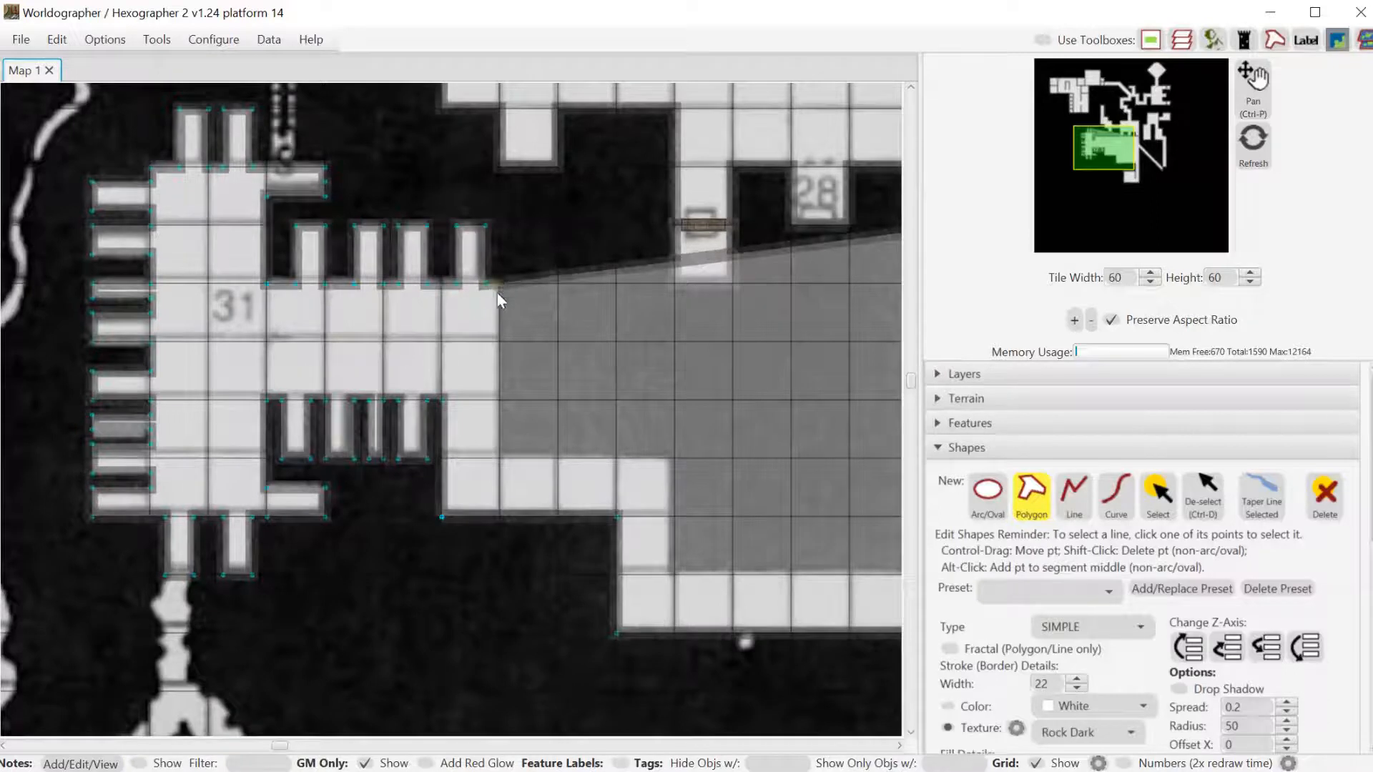
Finish the polygon along the stepped corridor east of room 31 and up to the door southeast of room 28, and deselect it.
{"action": "left_click", "coordinate": [670, 457]}
{"action": "left_click", "coordinate": [674, 555]}
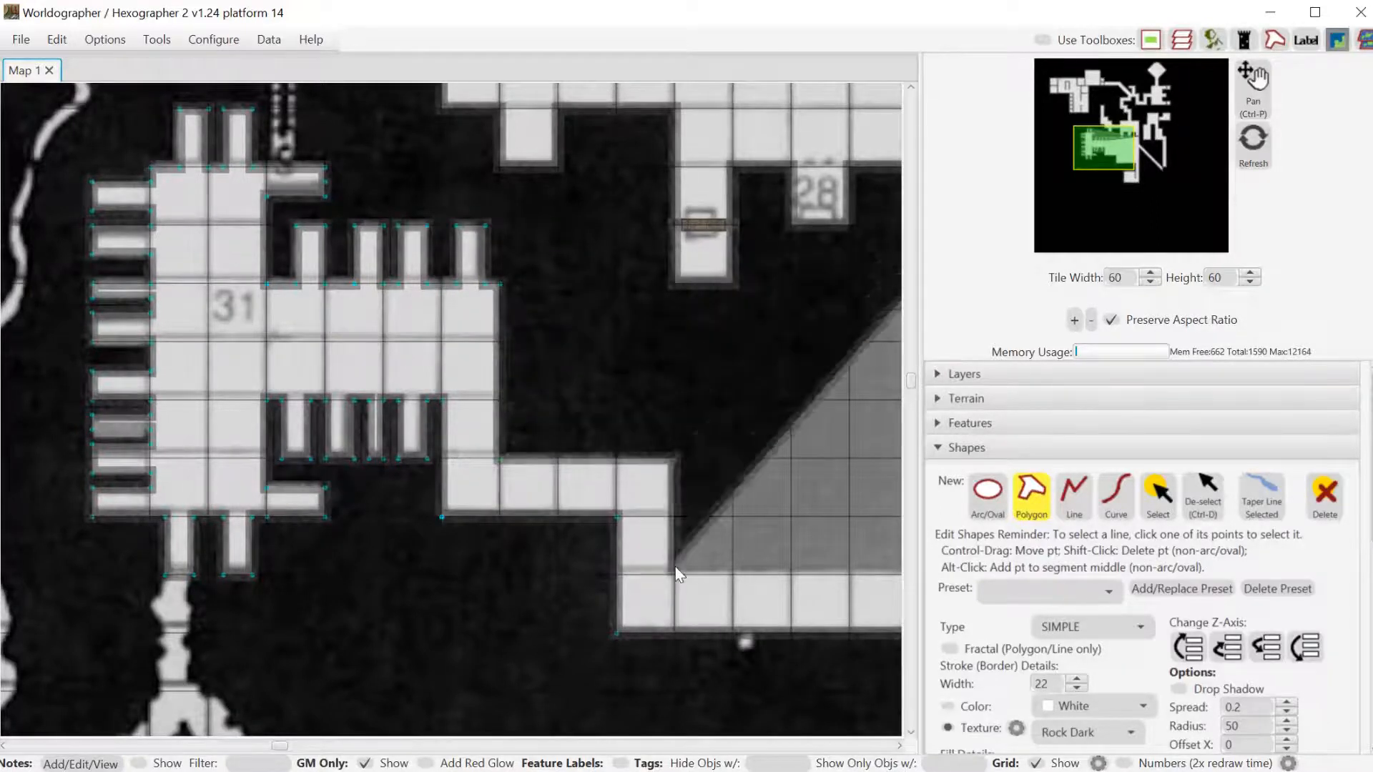
{"action": "left_click", "coordinate": [899, 745]}
{"action": "left_click", "coordinate": [899, 745]}
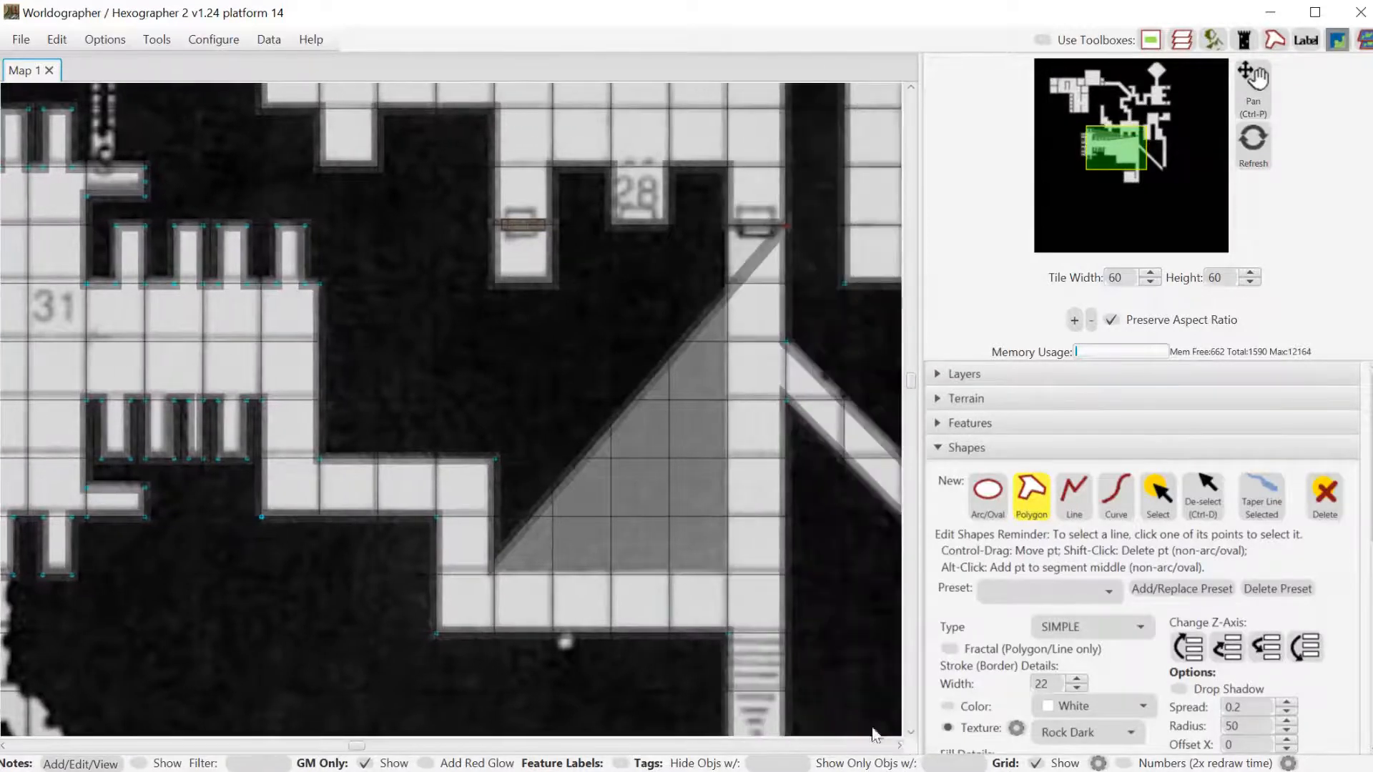
{"action": "left_click", "coordinate": [726, 574]}
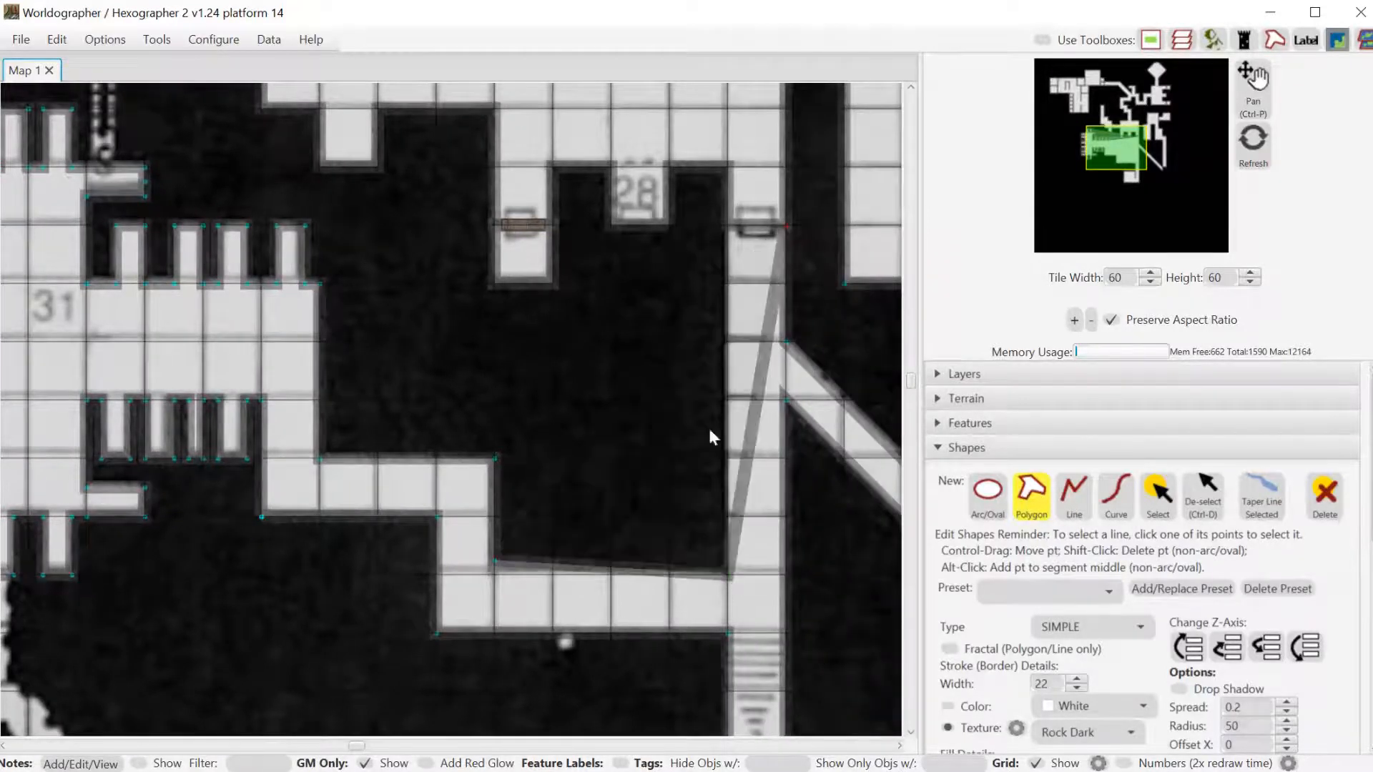
{"action": "left_click", "coordinate": [727, 226]}
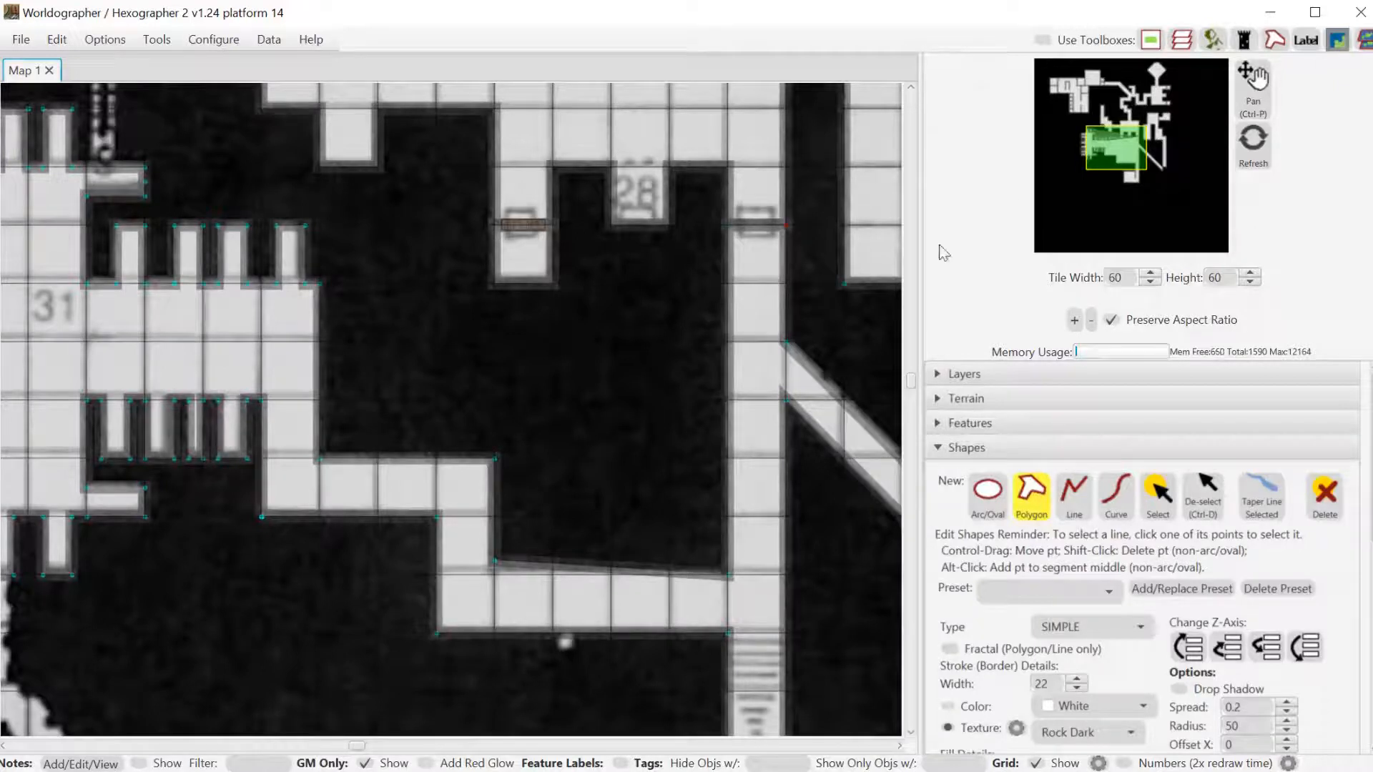
{"action": "left_click_drag", "start_coordinate": [1123, 144], "coordinate": [1180, 206]}
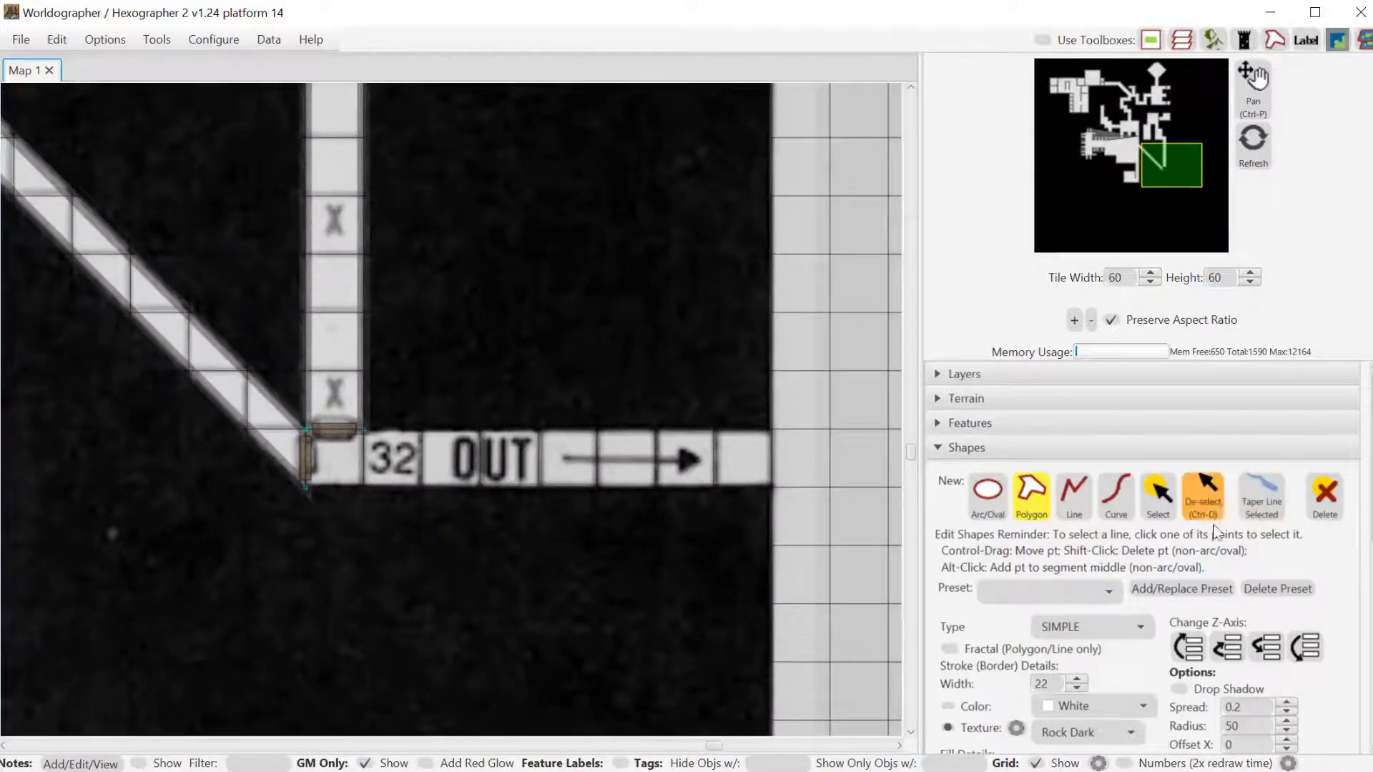
{"action": "left_click", "coordinate": [1187, 503]}
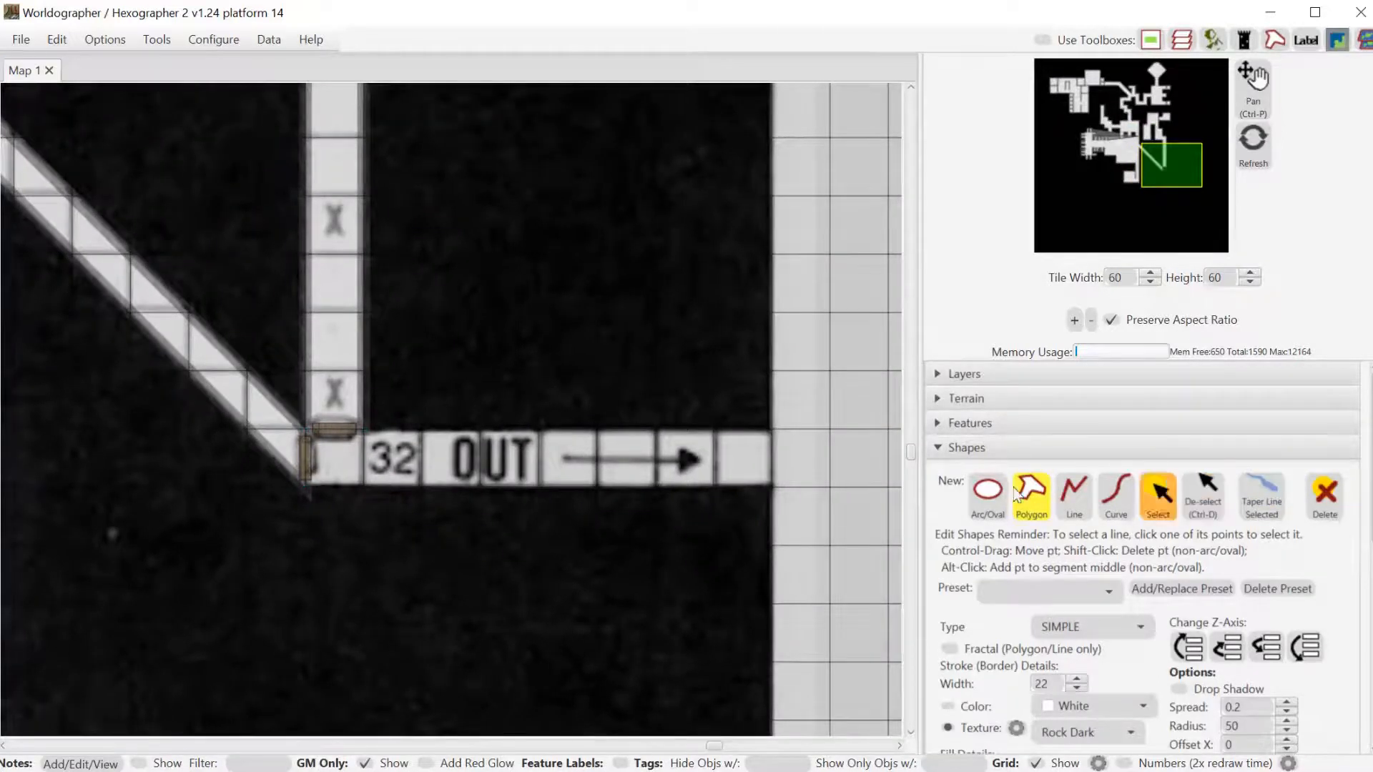
{"action": "left_click", "coordinate": [771, 430]}
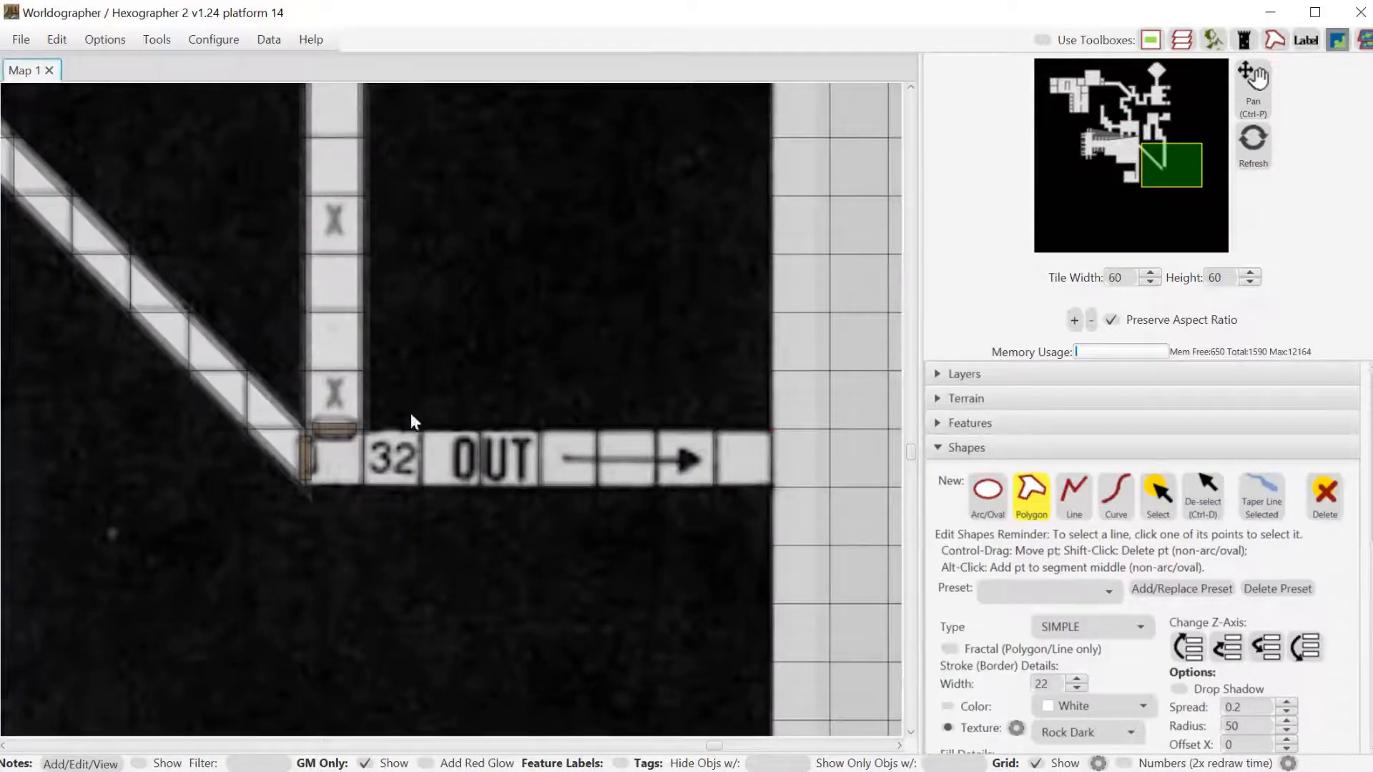
{"action": "left_click", "coordinate": [307, 434]}
{"action": "left_click", "coordinate": [310, 484]}
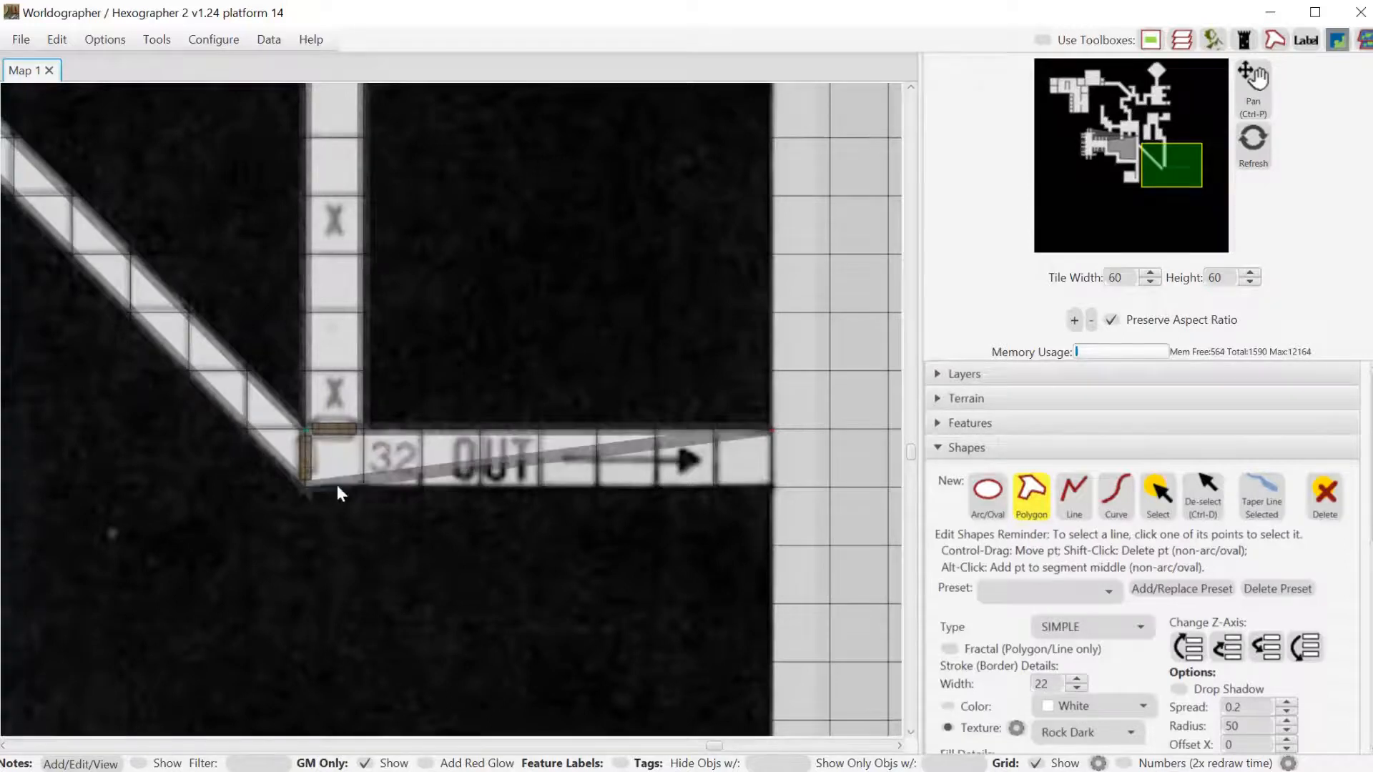
{"action": "left_click", "coordinate": [766, 486]}
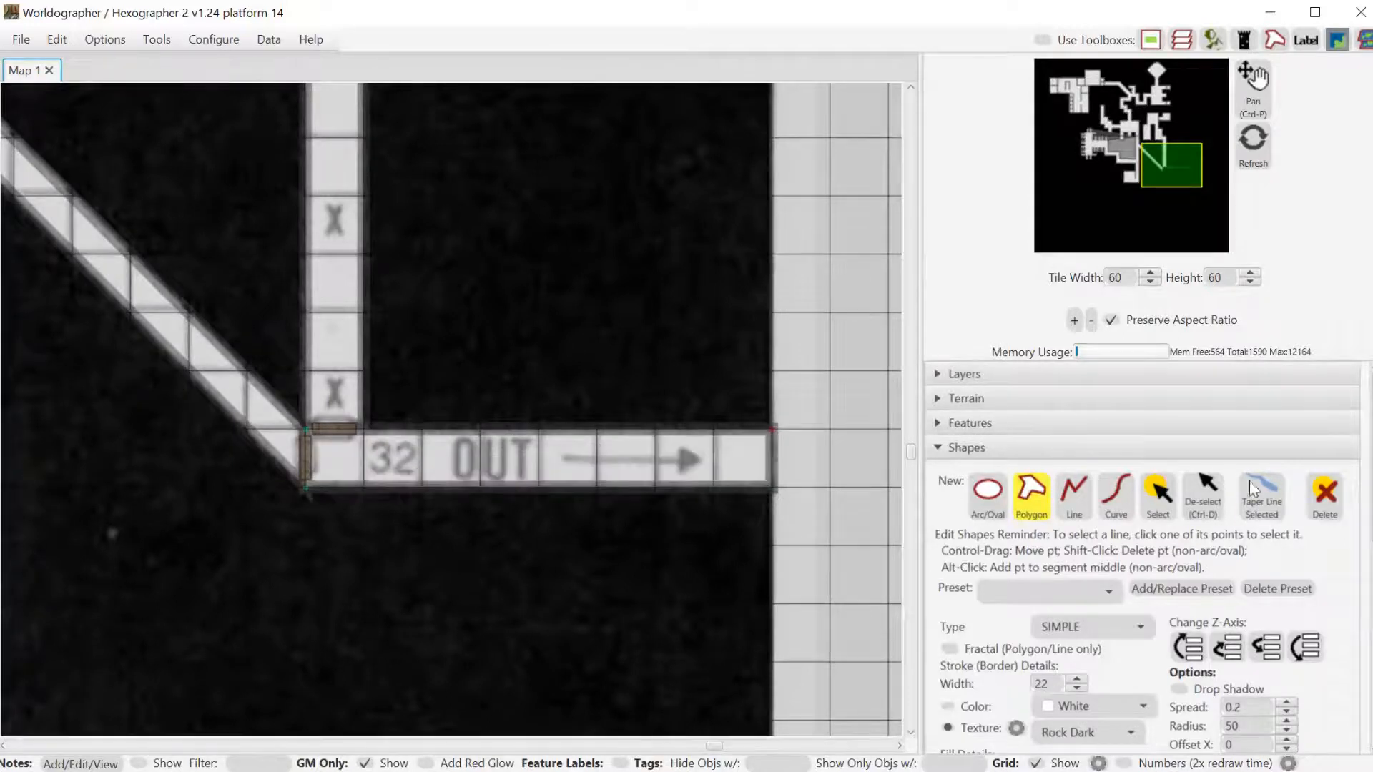
{"action": "left_click", "coordinate": [1322, 494]}
Draw an open line around the area 32 exit corridor along its north, west and south walls, leaving the east end open.
{"action": "left_click", "coordinate": [1064, 489]}
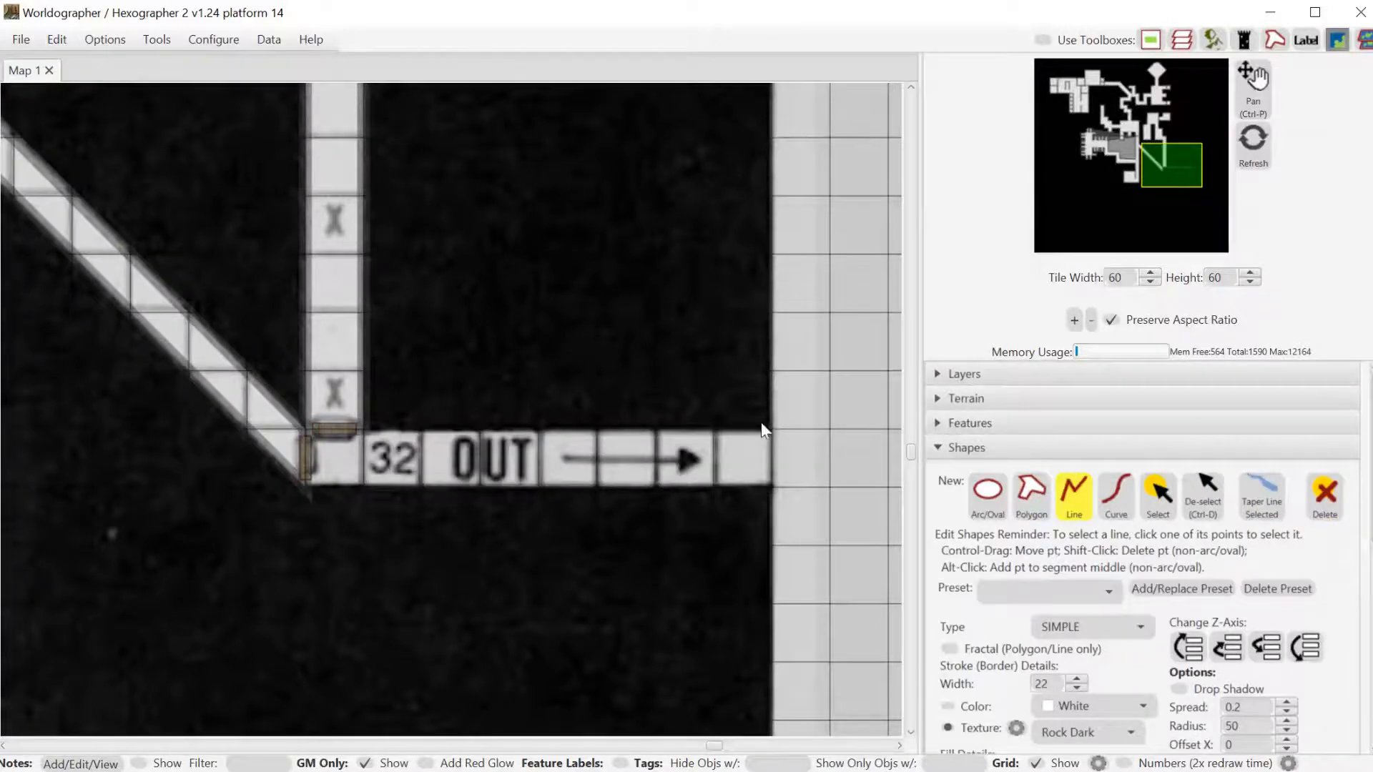
{"action": "left_click", "coordinate": [771, 427]}
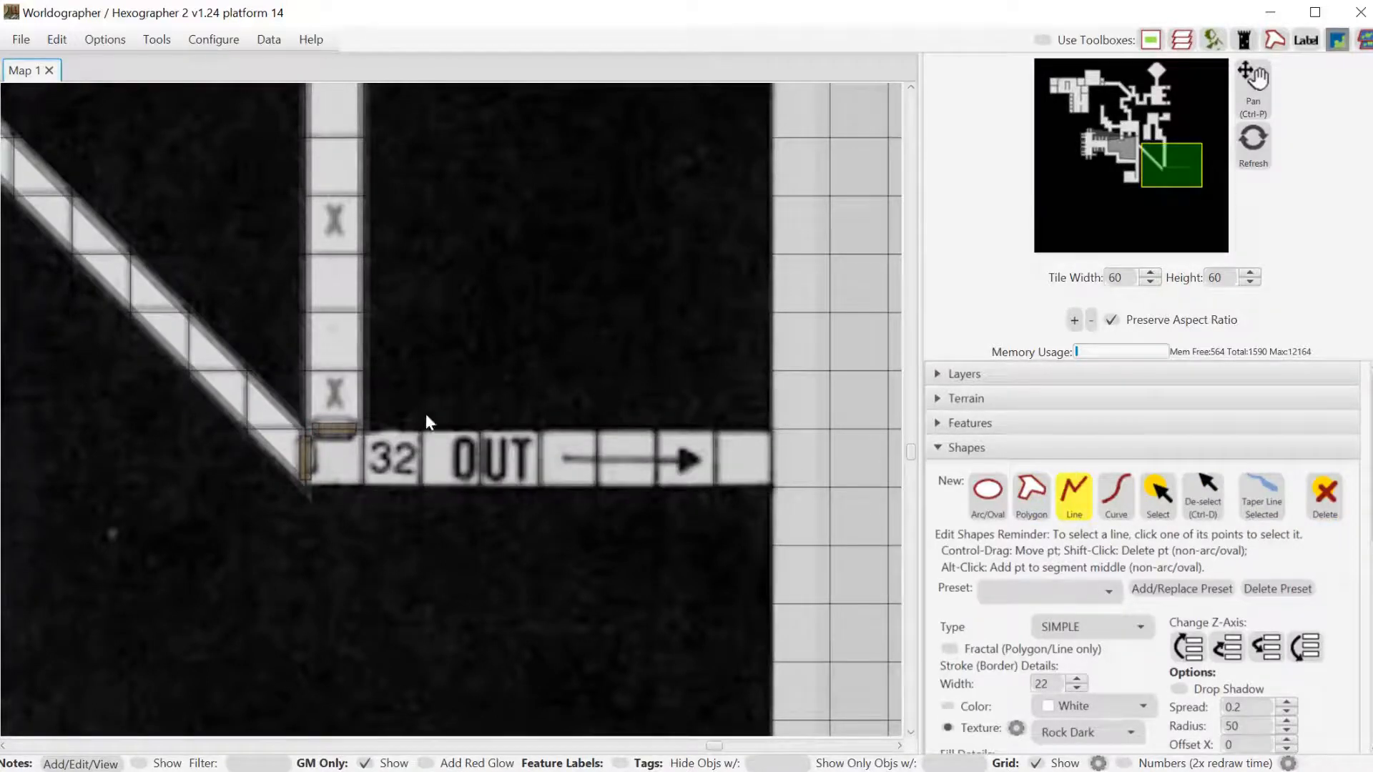
{"action": "left_click", "coordinate": [307, 434]}
{"action": "left_click", "coordinate": [309, 482]}
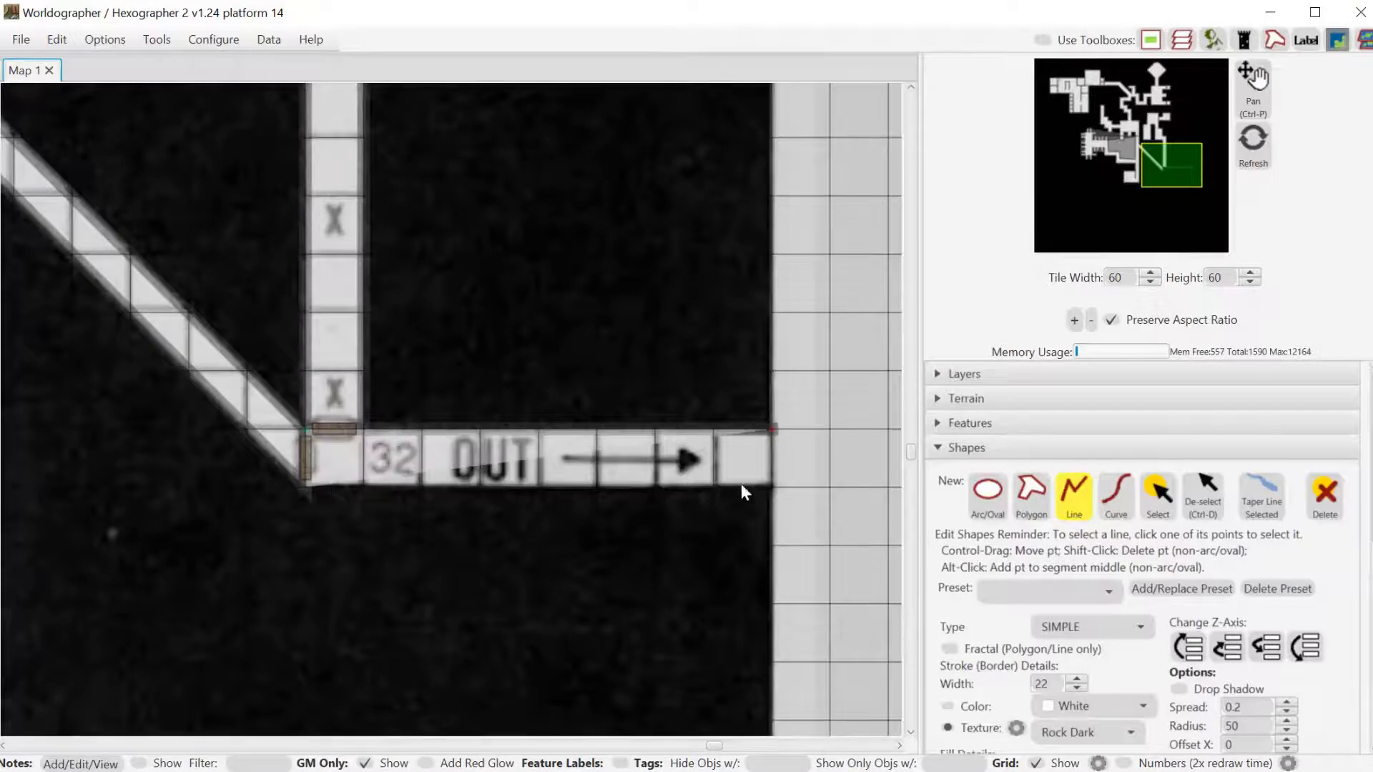
{"action": "double_click", "coordinate": [766, 486]}
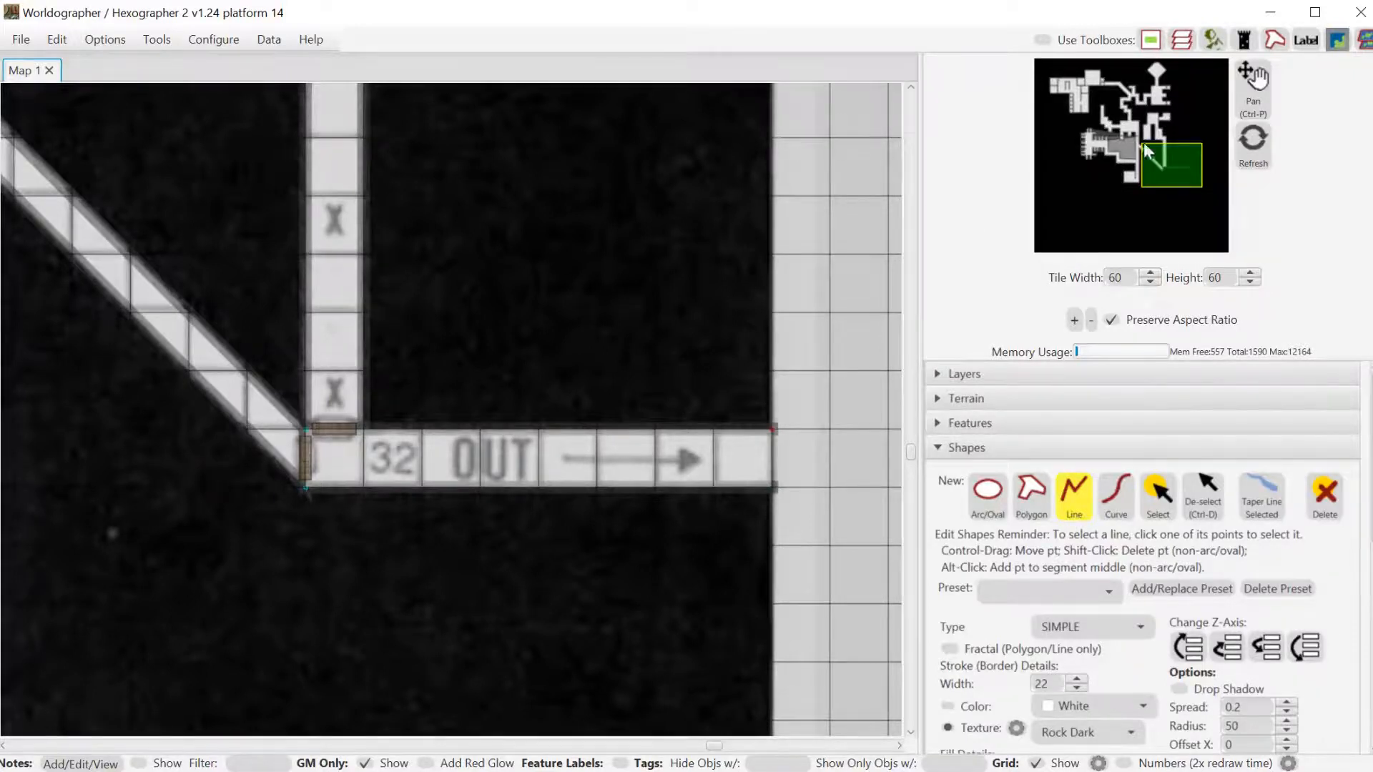
Set the trace underlay's opacity to 80%.
{"action": "left_click_drag", "start_coordinate": [1147, 148], "coordinate": [1089, 152]}
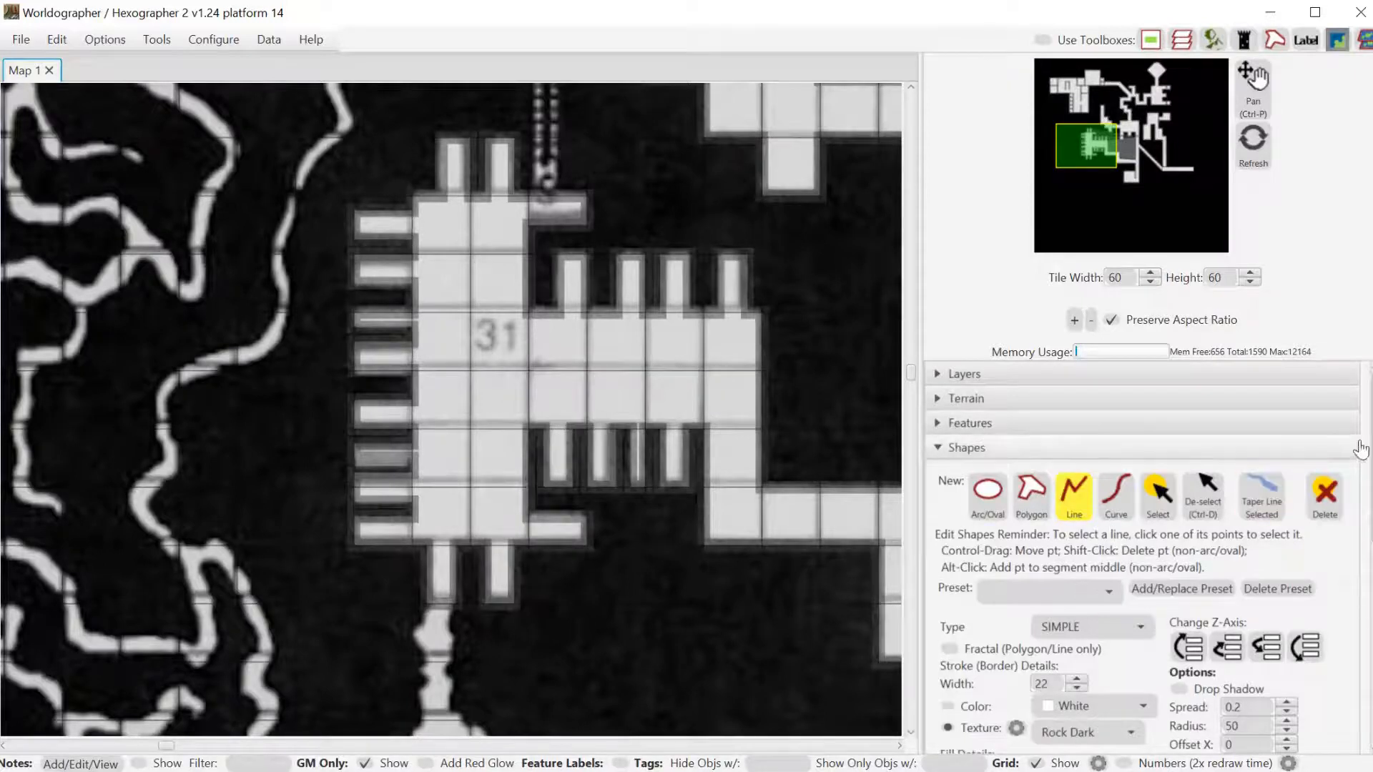
{"action": "scroll", "coordinate": [1071, 744], "scroll_direction": "down", "scroll_amount": 6}
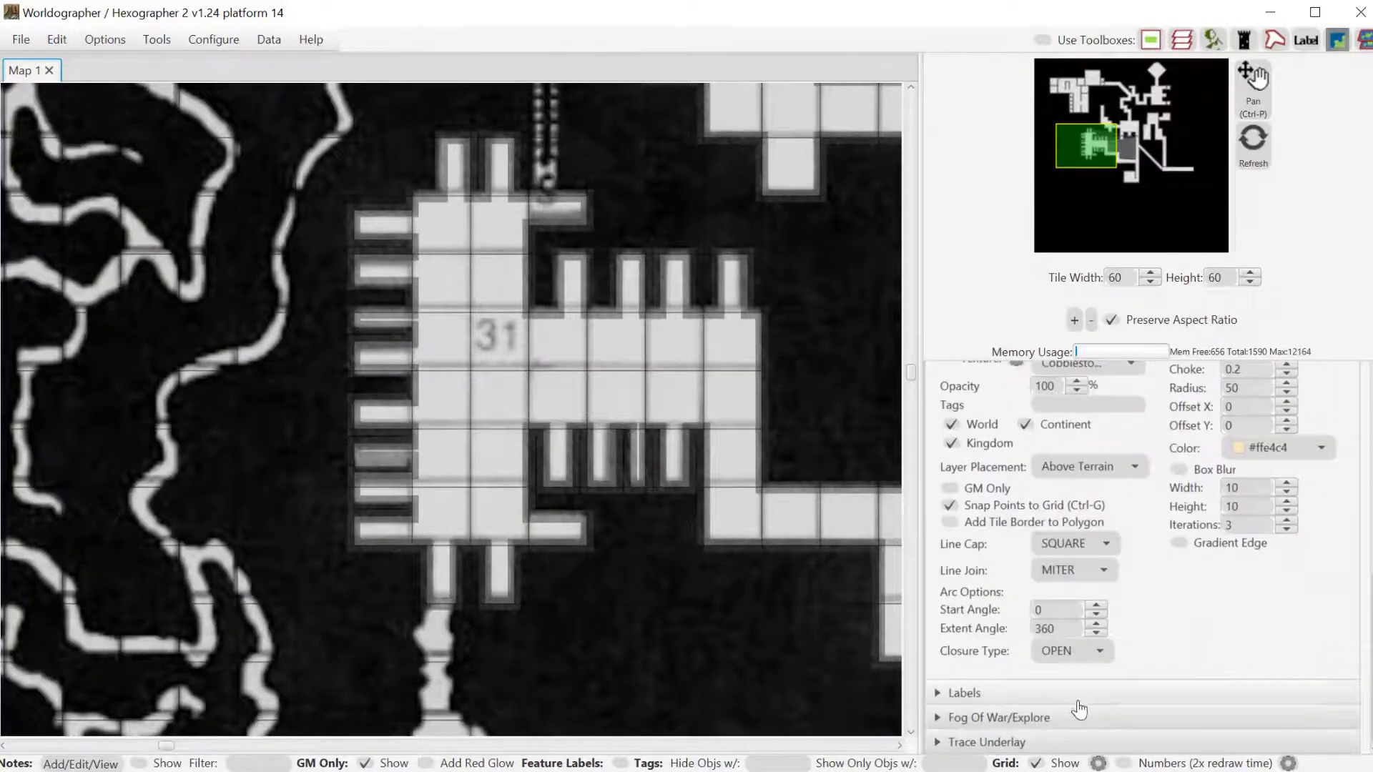
{"action": "left_click", "coordinate": [1071, 743]}
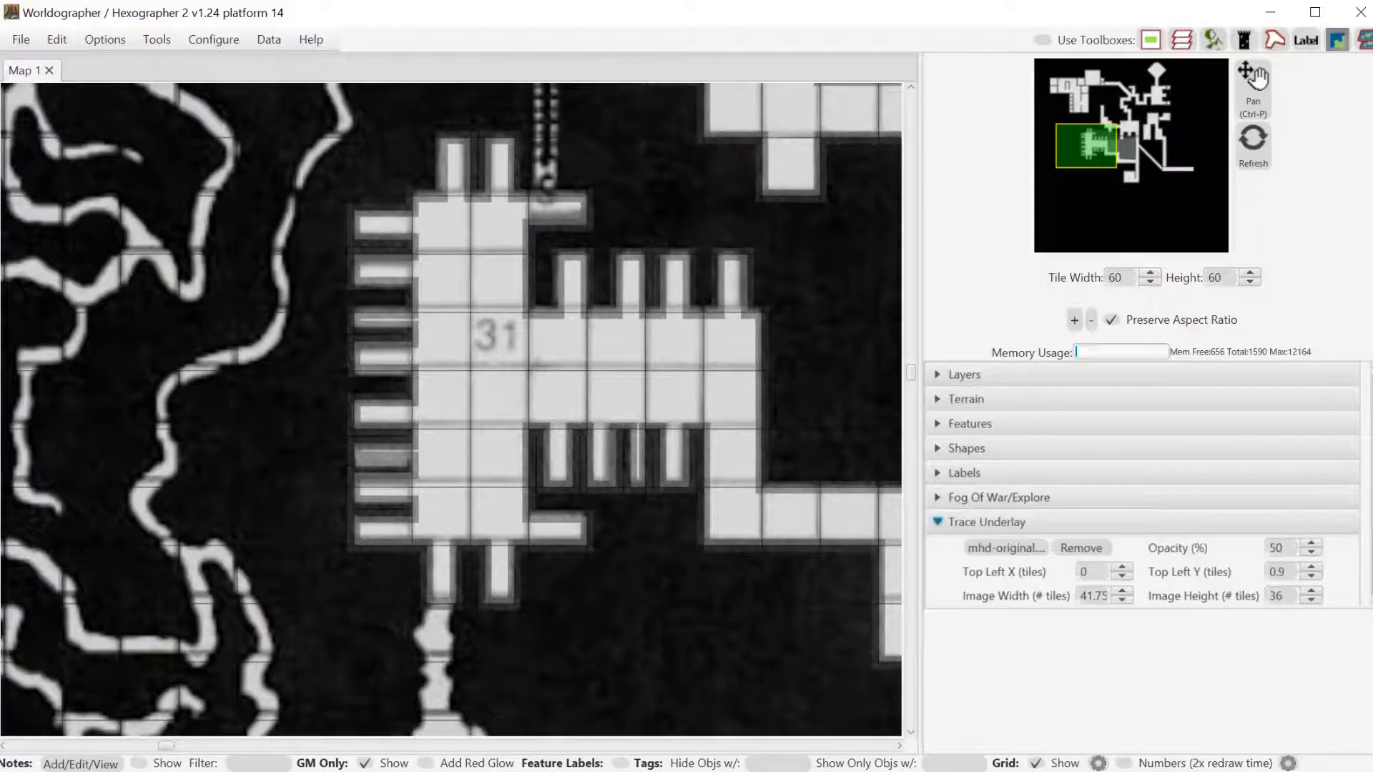
{"action": "left_click", "coordinate": [1279, 548]}
{"action": "left_click_drag", "start_coordinate": [1277, 548], "coordinate": [1267, 548]}
{"action": "type", "text": "8"}
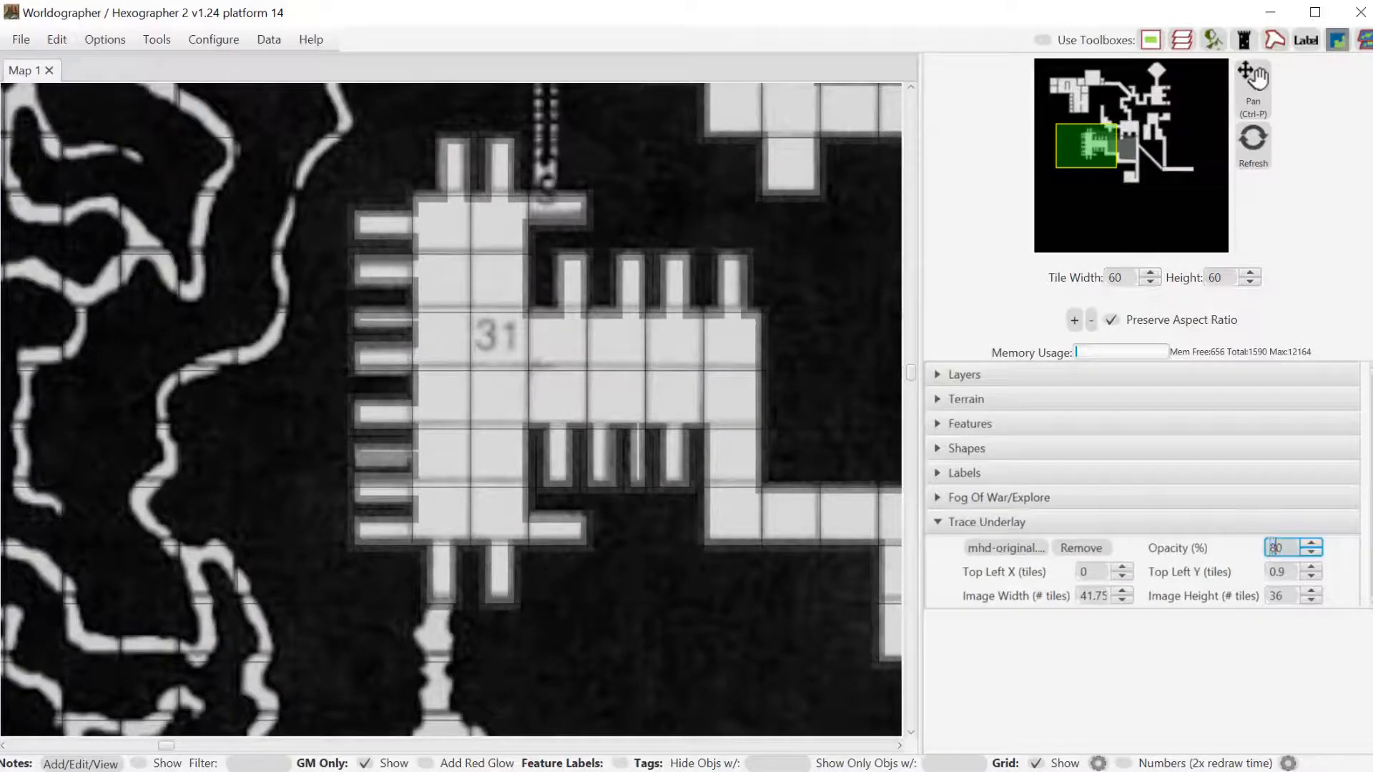
{"action": "key", "text": "Return"}
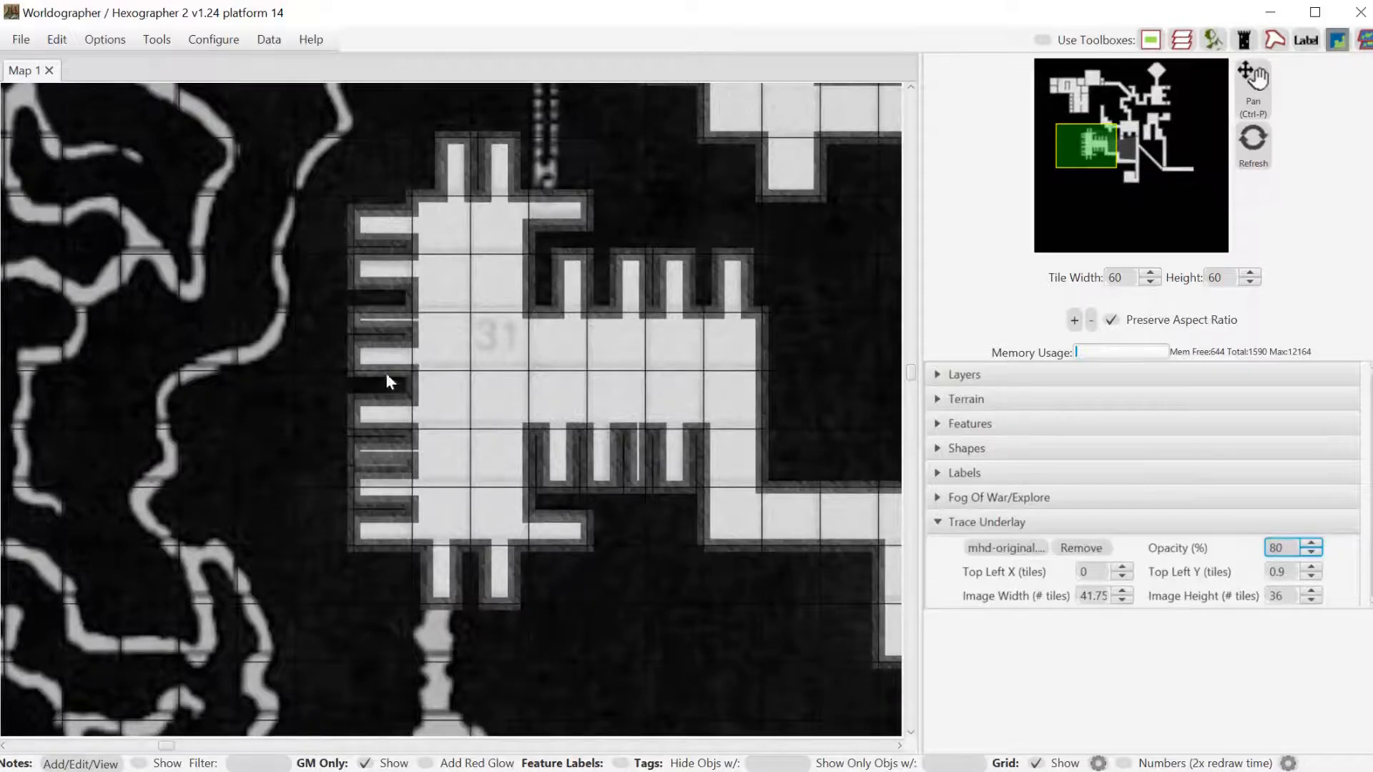
Select room 31's polygon and reposition the wall points of the upper alcoves on its west side to even out their spacing.
{"action": "left_click", "coordinate": [1002, 453]}
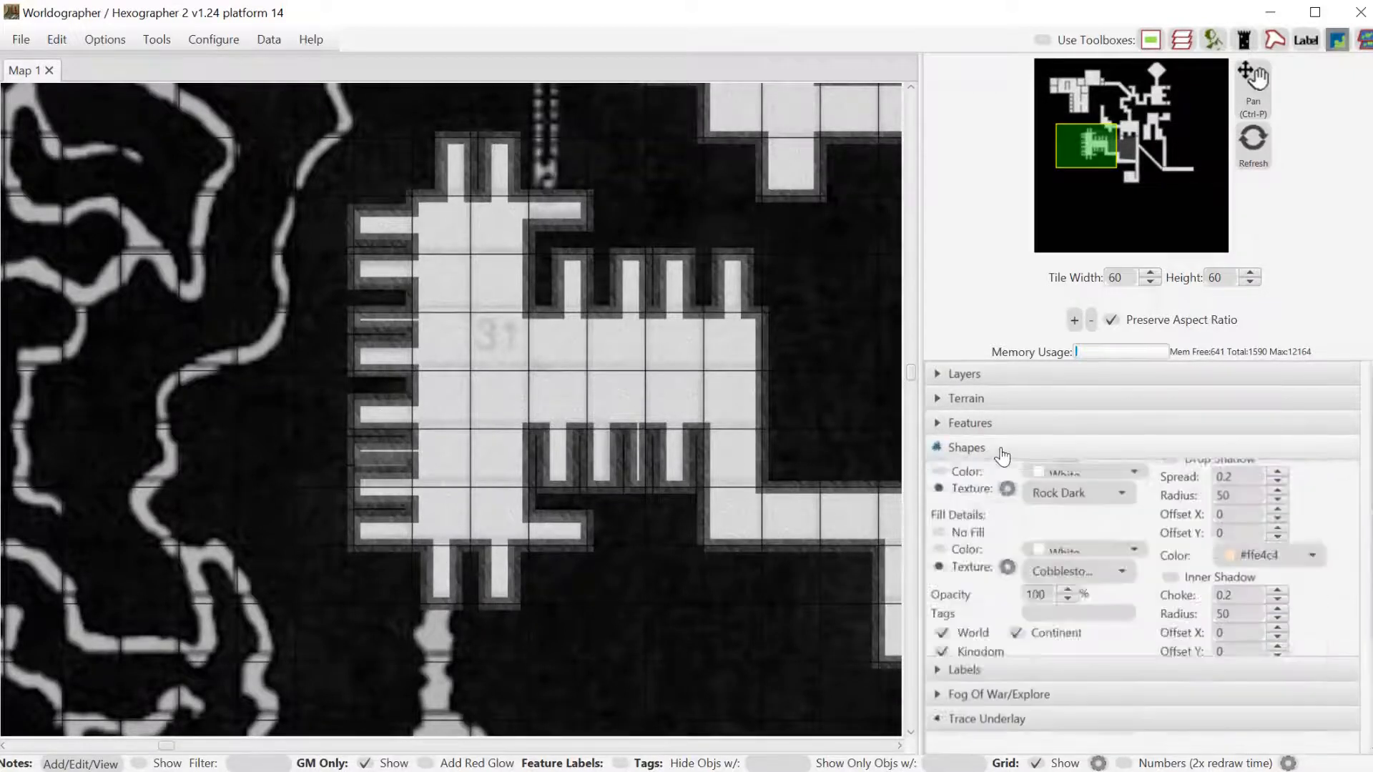
{"action": "left_click", "coordinate": [1151, 500]}
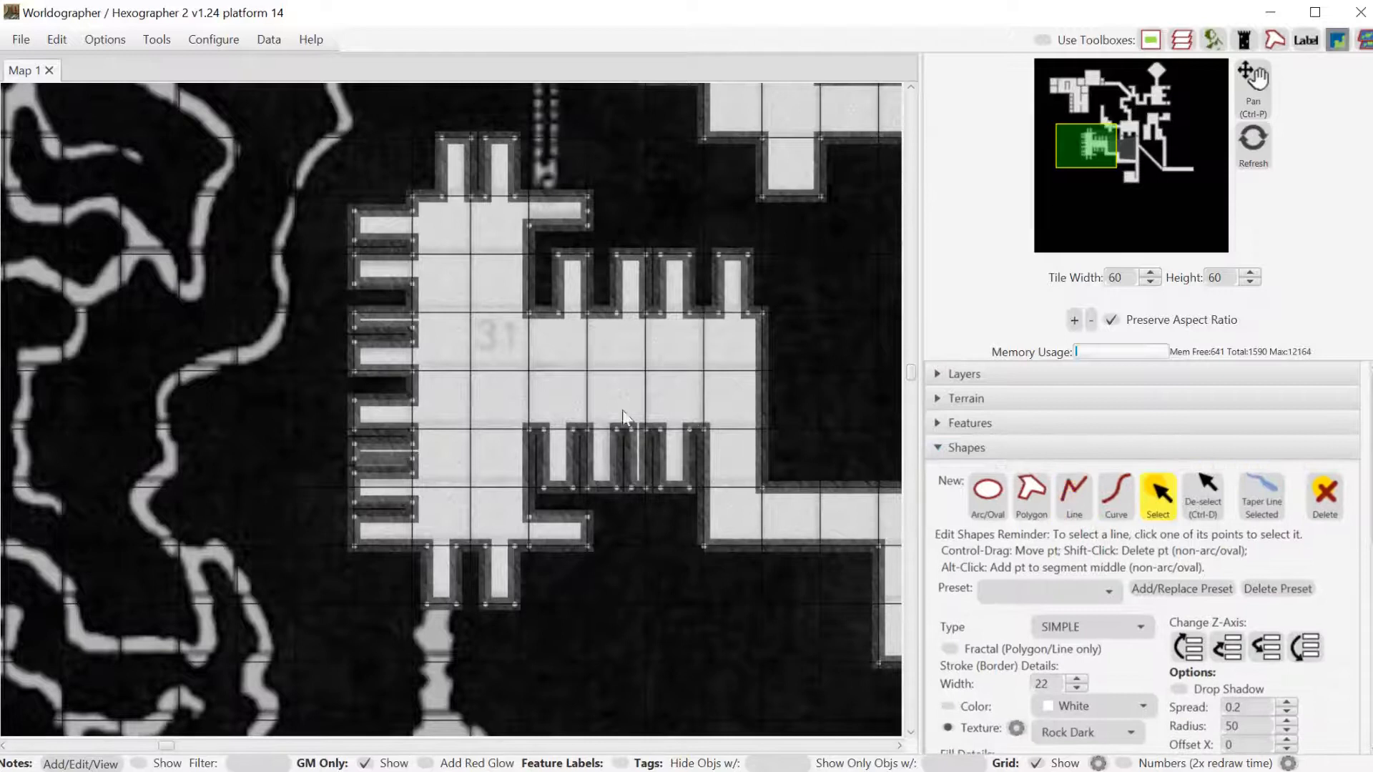
{"action": "left_click", "coordinate": [355, 403]}
{"action": "left_click", "coordinate": [358, 403]}
{"action": "left_click_drag", "start_coordinate": [354, 312], "coordinate": [410, 315]}
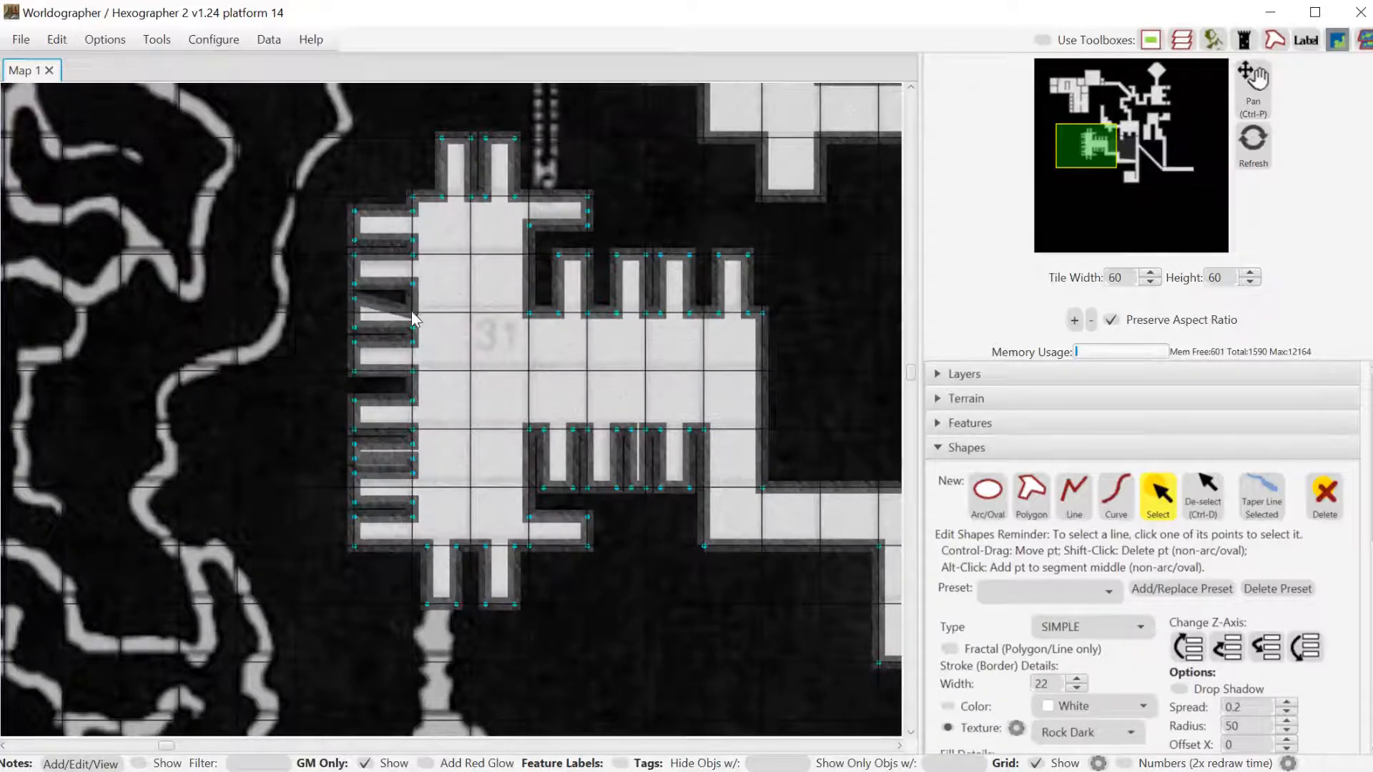
{"action": "key", "text": "ctrl+z"}
Shift the wall points of the eastern alcoves on the south side of room 31's east wing to space them evenly.
{"action": "left_click", "coordinate": [691, 428], "text": "shift"}
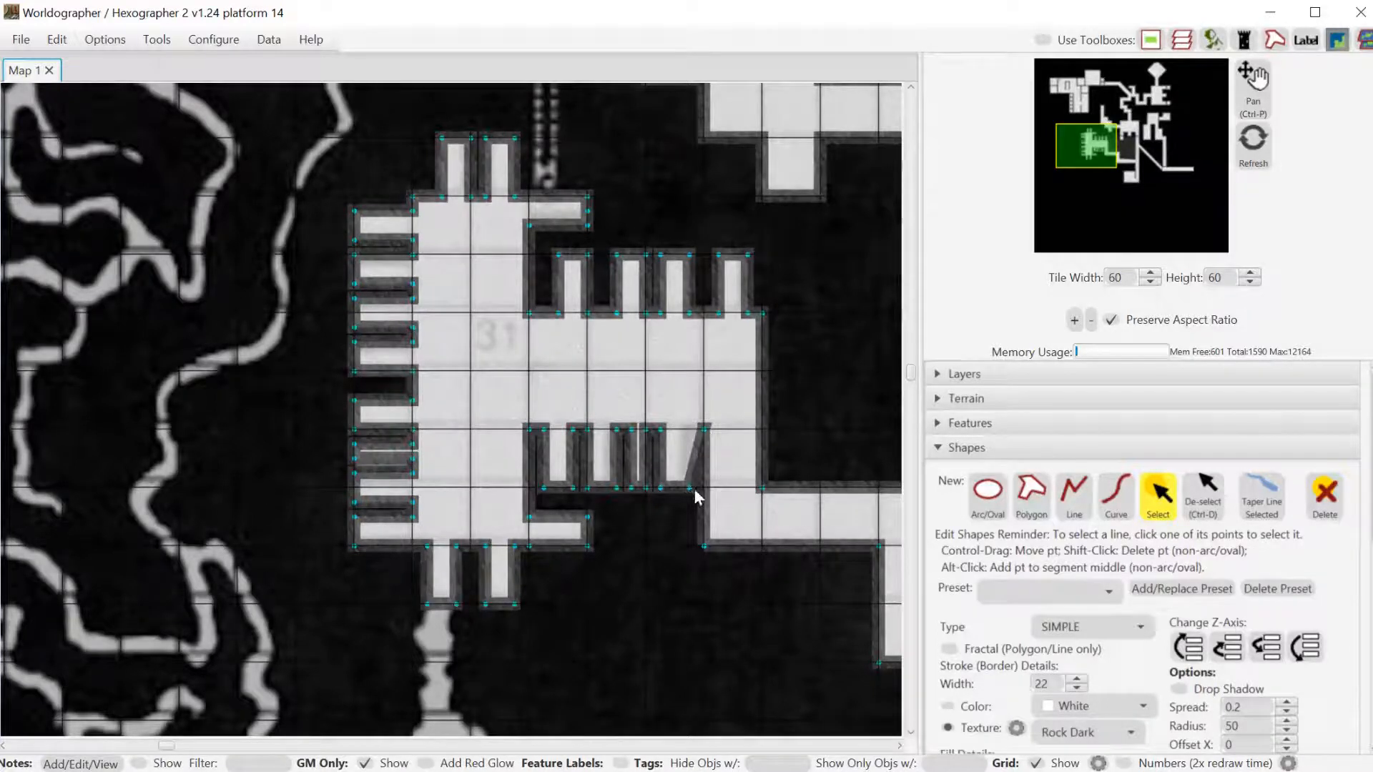
{"action": "left_click_drag", "start_coordinate": [694, 488], "coordinate": [669, 487]}
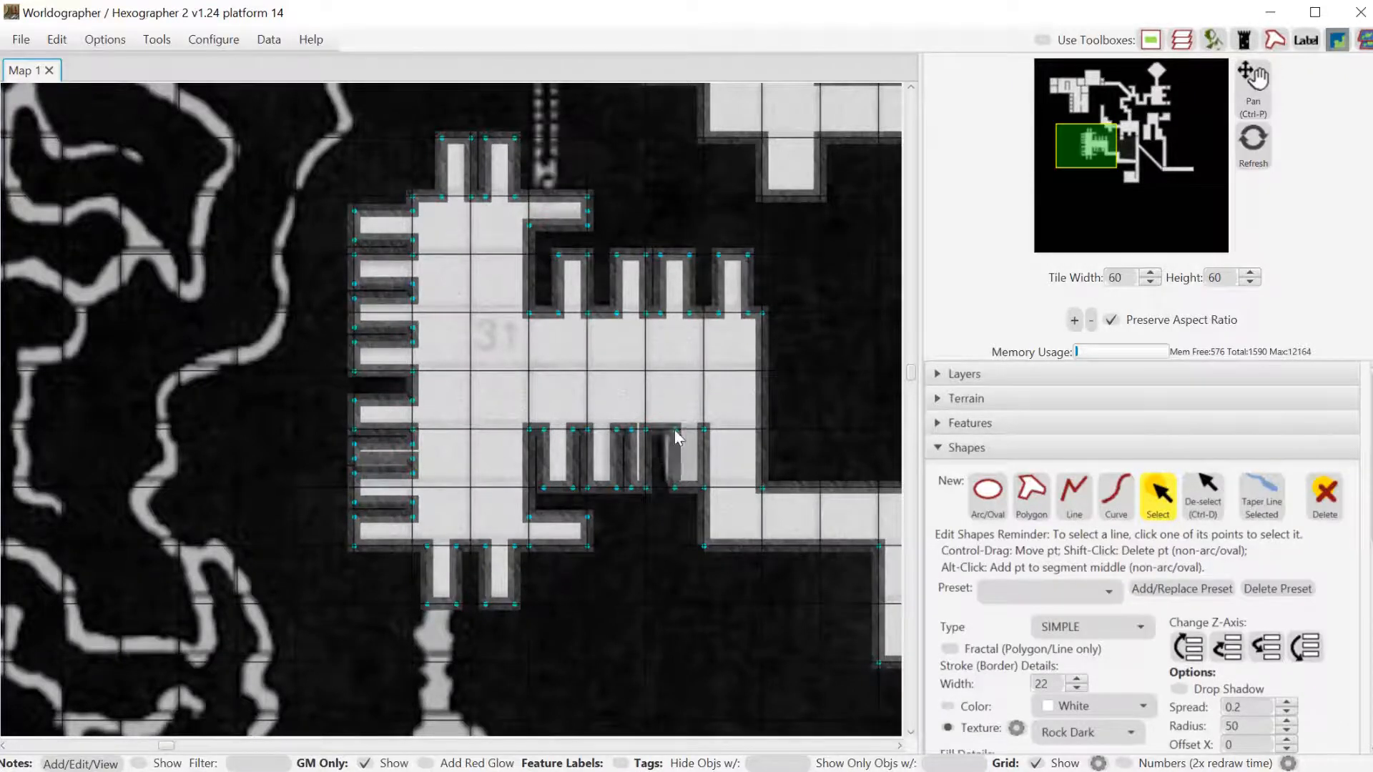
{"action": "left_click_drag", "start_coordinate": [654, 428], "coordinate": [642, 491]}
{"action": "key", "text": "ctrl+z"}
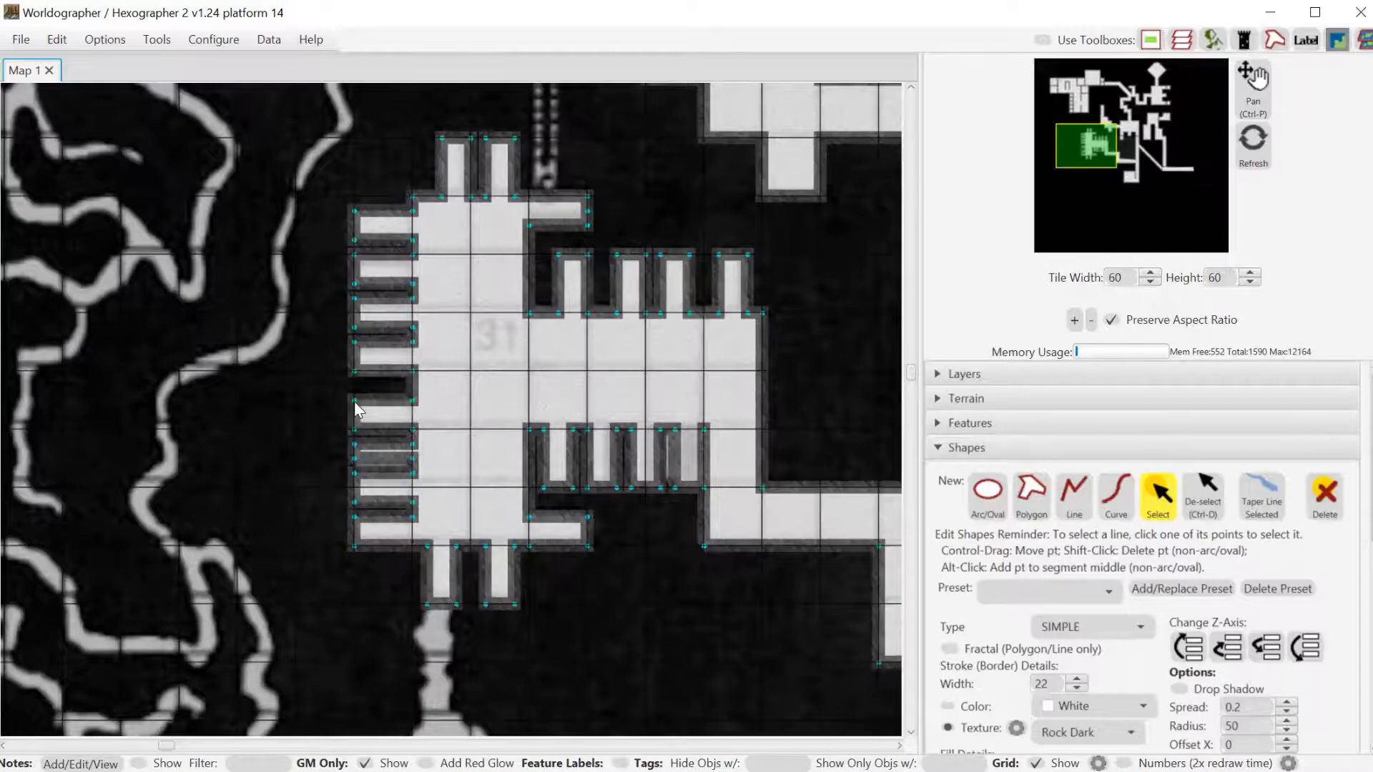
Even out the lower alcoves on room 31's west side and move the stepped corridor's inner corner point to straighten its last north wall.
{"action": "left_click_drag", "start_coordinate": [354, 401], "coordinate": [413, 387]}
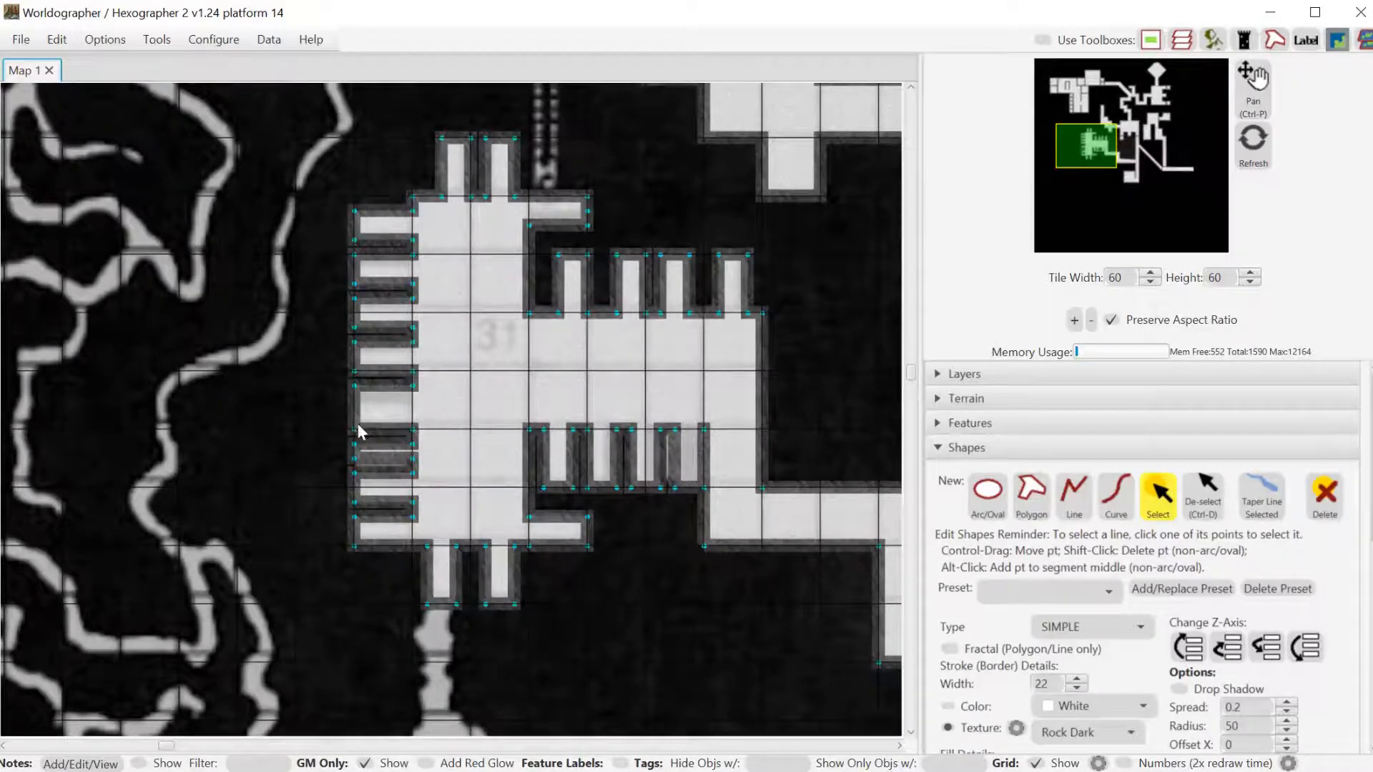
{"action": "left_click_drag", "start_coordinate": [353, 428], "coordinate": [413, 430]}
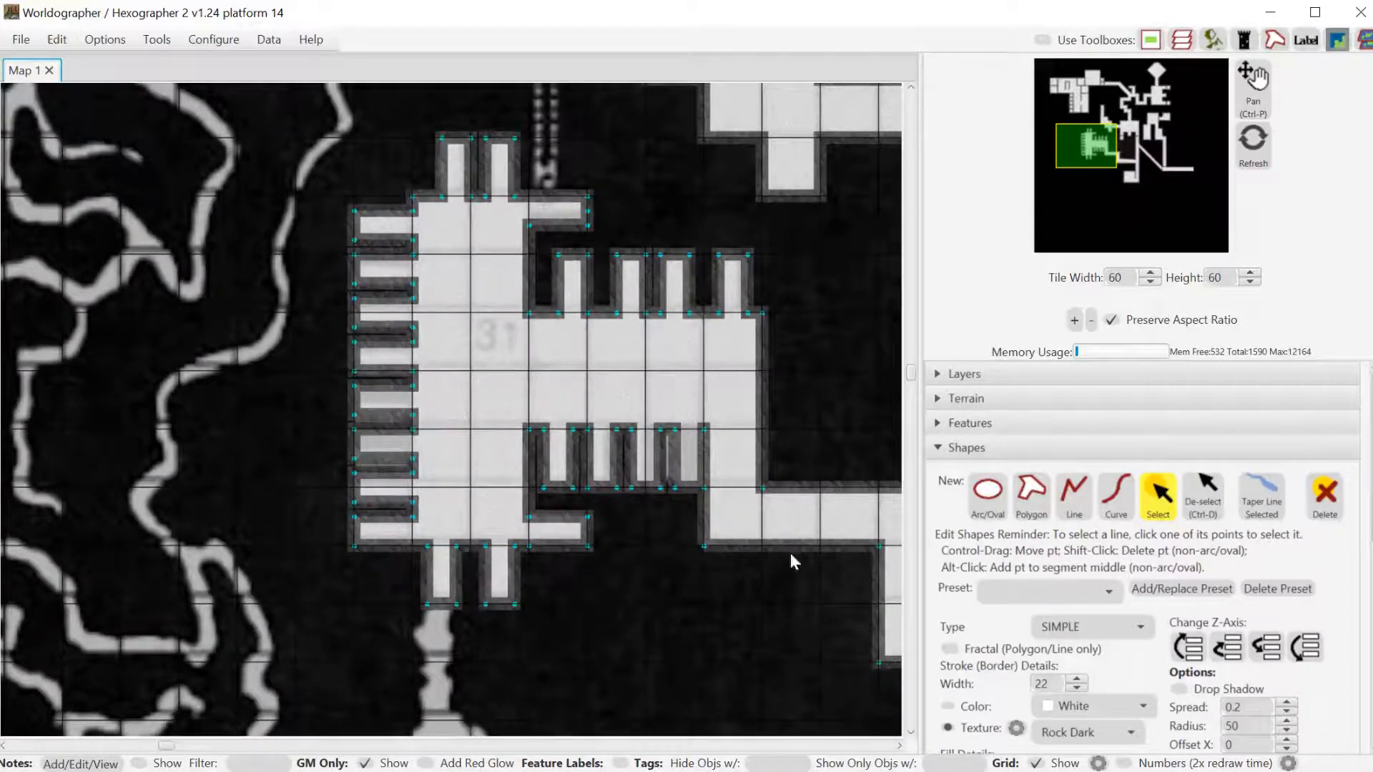
{"action": "mouse_move", "coordinate": [1098, 147]}
{"action": "left_mouse_down"}
{"action": "mouse_move", "coordinate": [1141, 161]}
{"action": "mouse_move", "coordinate": [1151, 145]}
{"action": "mouse_move", "coordinate": [1110, 90]}
{"action": "mouse_move", "coordinate": [1072, 123]}
{"action": "mouse_move", "coordinate": [1088, 122]}
{"action": "mouse_move", "coordinate": [1114, 157]}
{"action": "left_mouse_up"}
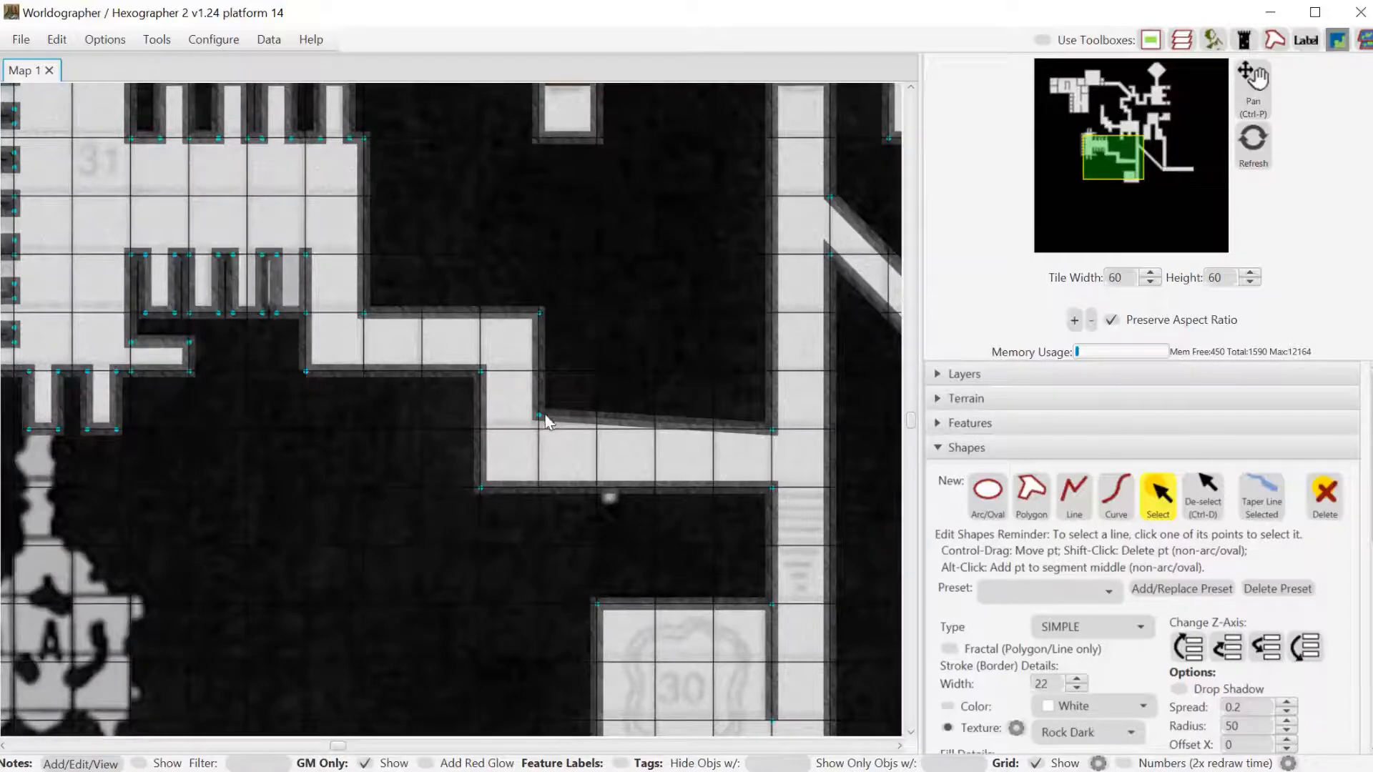
{"action": "left_click_drag", "start_coordinate": [538, 415], "coordinate": [540, 429]}
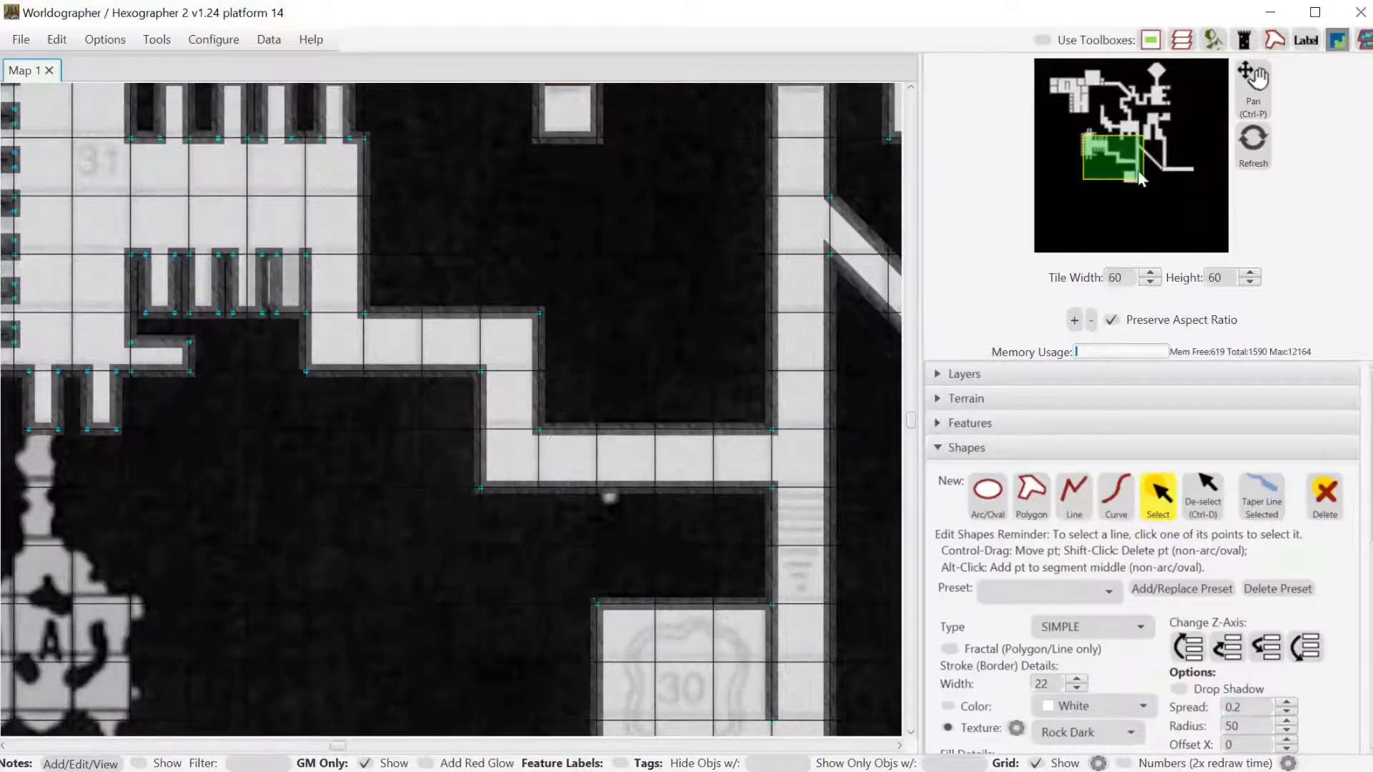
Prepare a new polygon for room 30's pool with a stroke width of 0 and a solid colour fill.
{"action": "left_click_drag", "start_coordinate": [1122, 153], "coordinate": [1120, 179]}
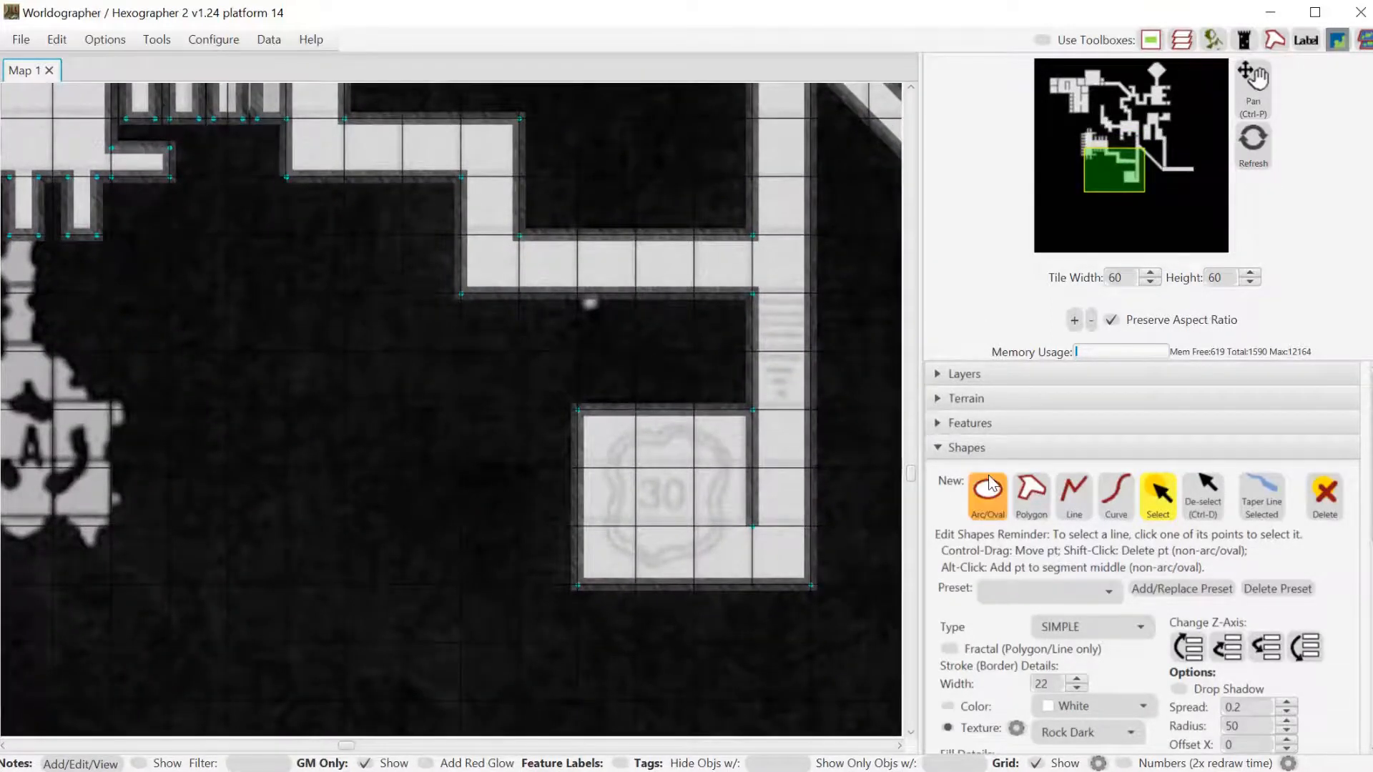
{"action": "left_click", "coordinate": [1007, 451]}
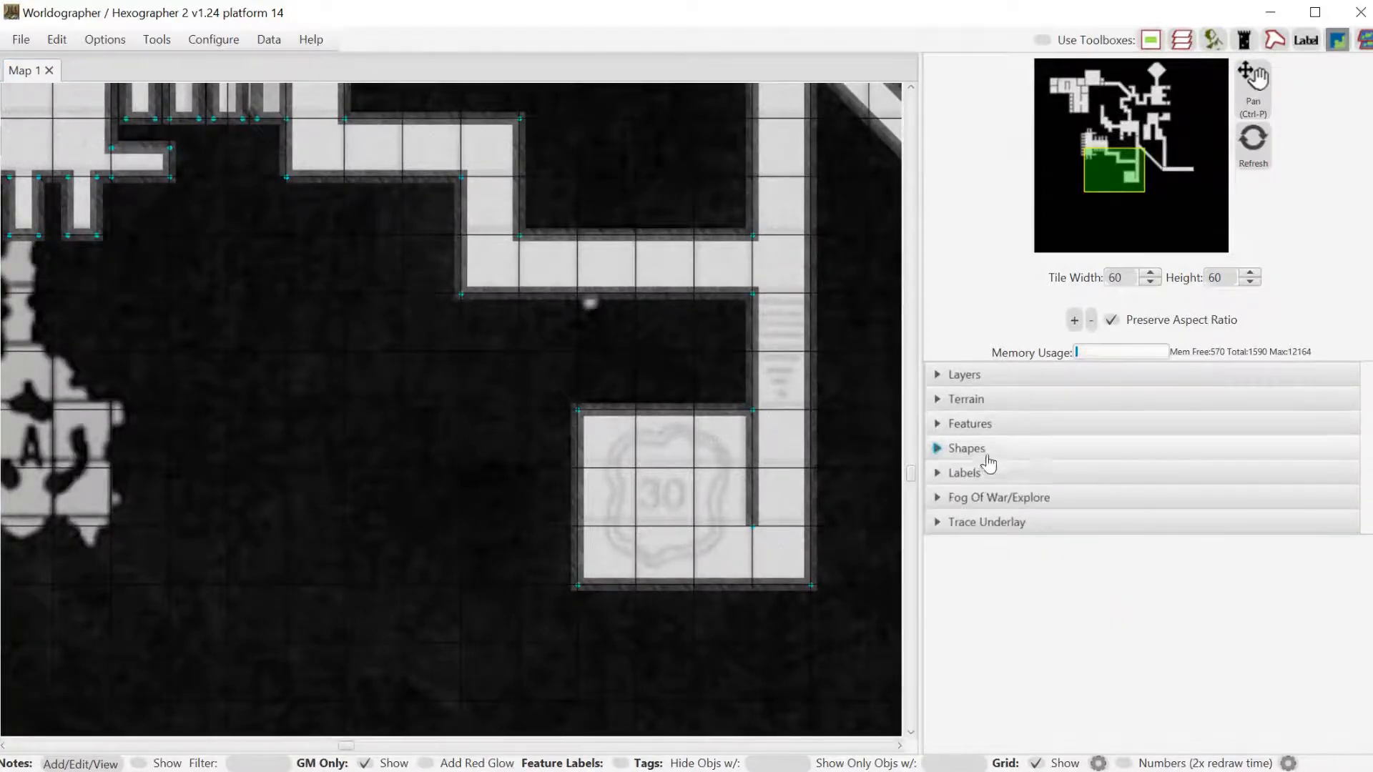
{"action": "left_click", "coordinate": [985, 449]}
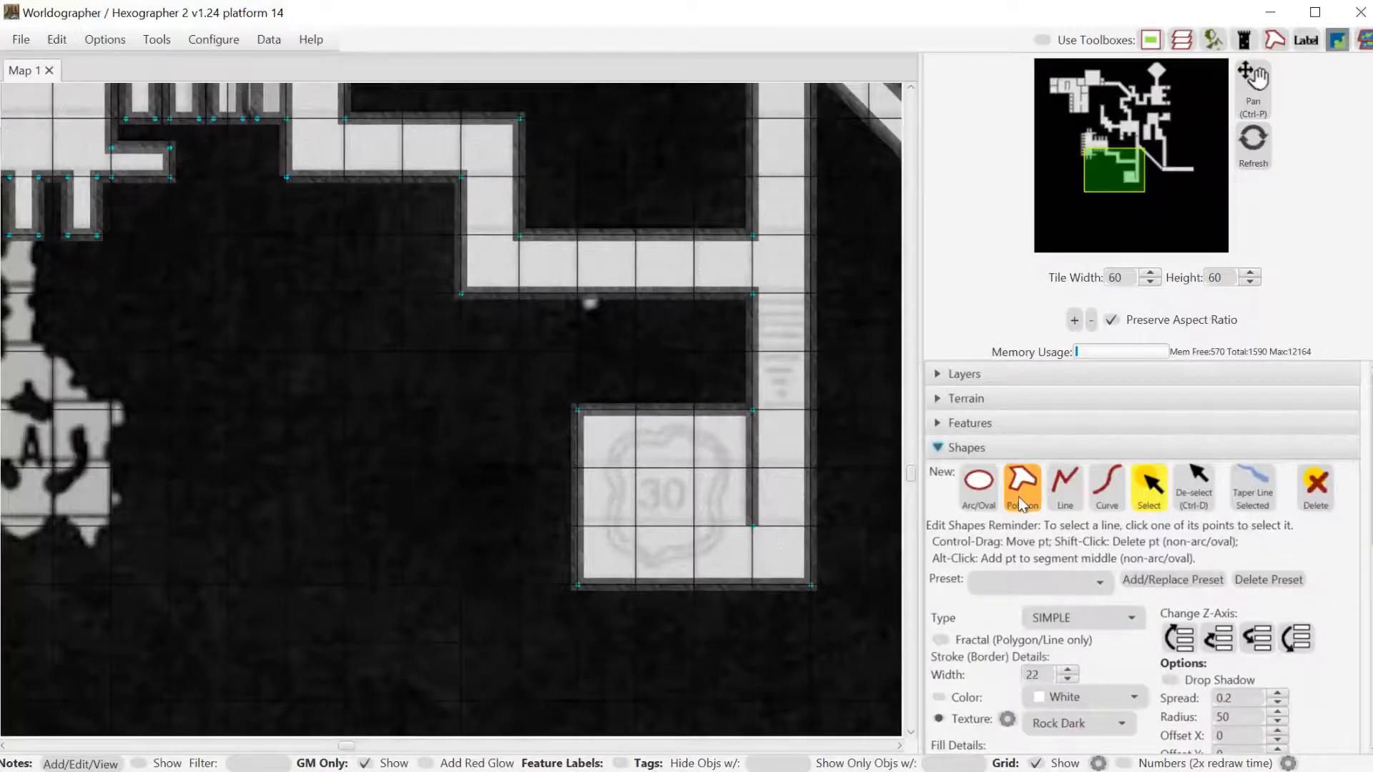
{"action": "left_click", "coordinate": [1019, 496]}
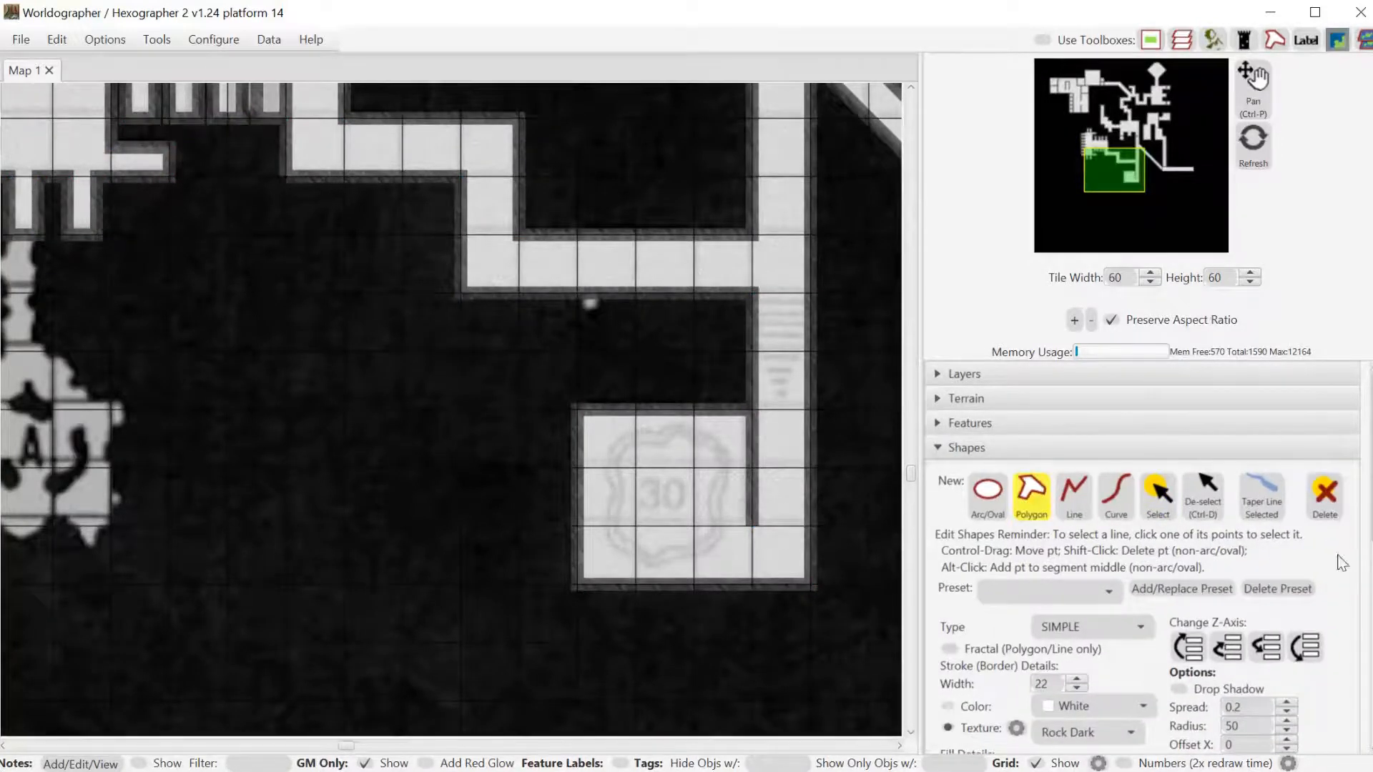
{"action": "scroll", "coordinate": [977, 495], "scroll_direction": "down", "scroll_amount": 4}
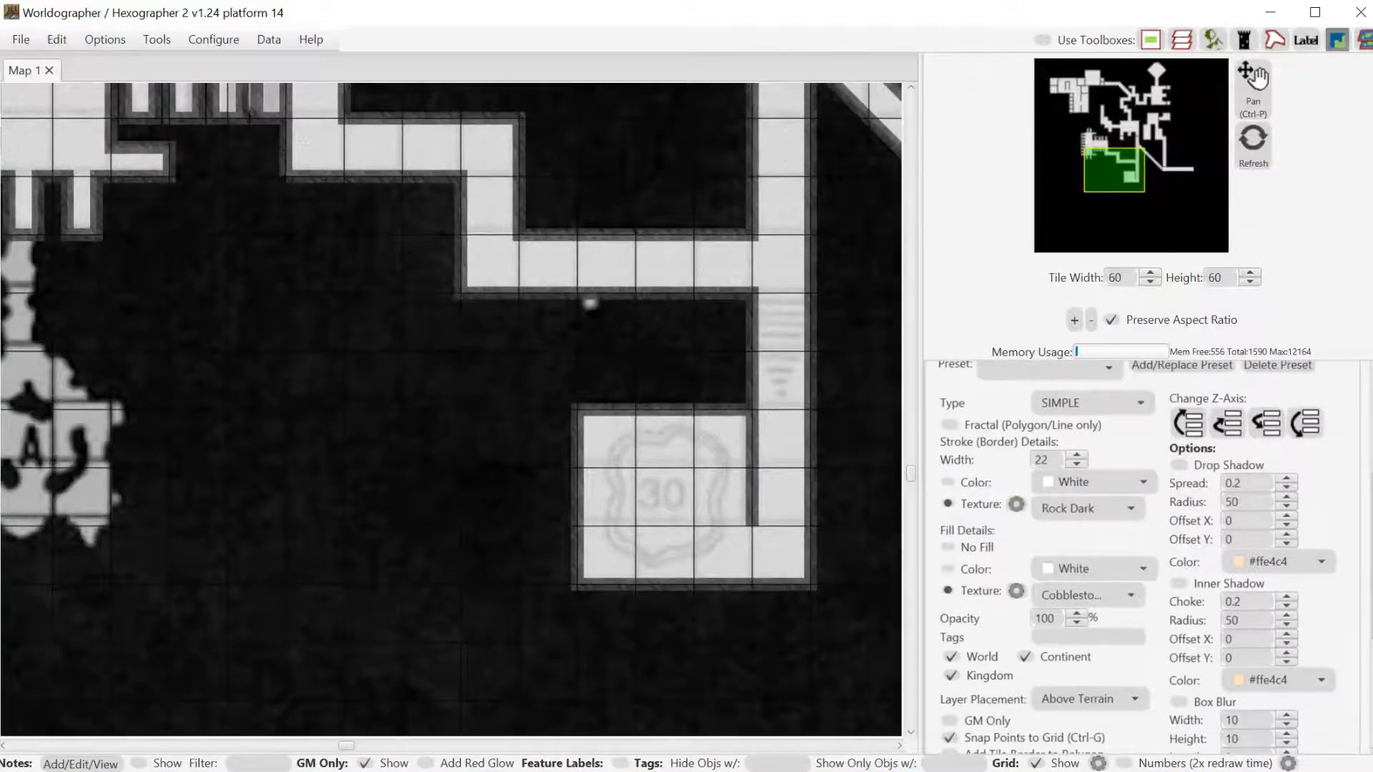
{"action": "double_click", "coordinate": [1042, 460]}
{"action": "left_click", "coordinate": [1107, 599]}
{"action": "left_click", "coordinate": [975, 569]}
Apply a custom turquoise fill colour with hue 183°, saturation 68%, brightness 77% and opacity 66%.
{"action": "left_click", "coordinate": [1087, 565]}
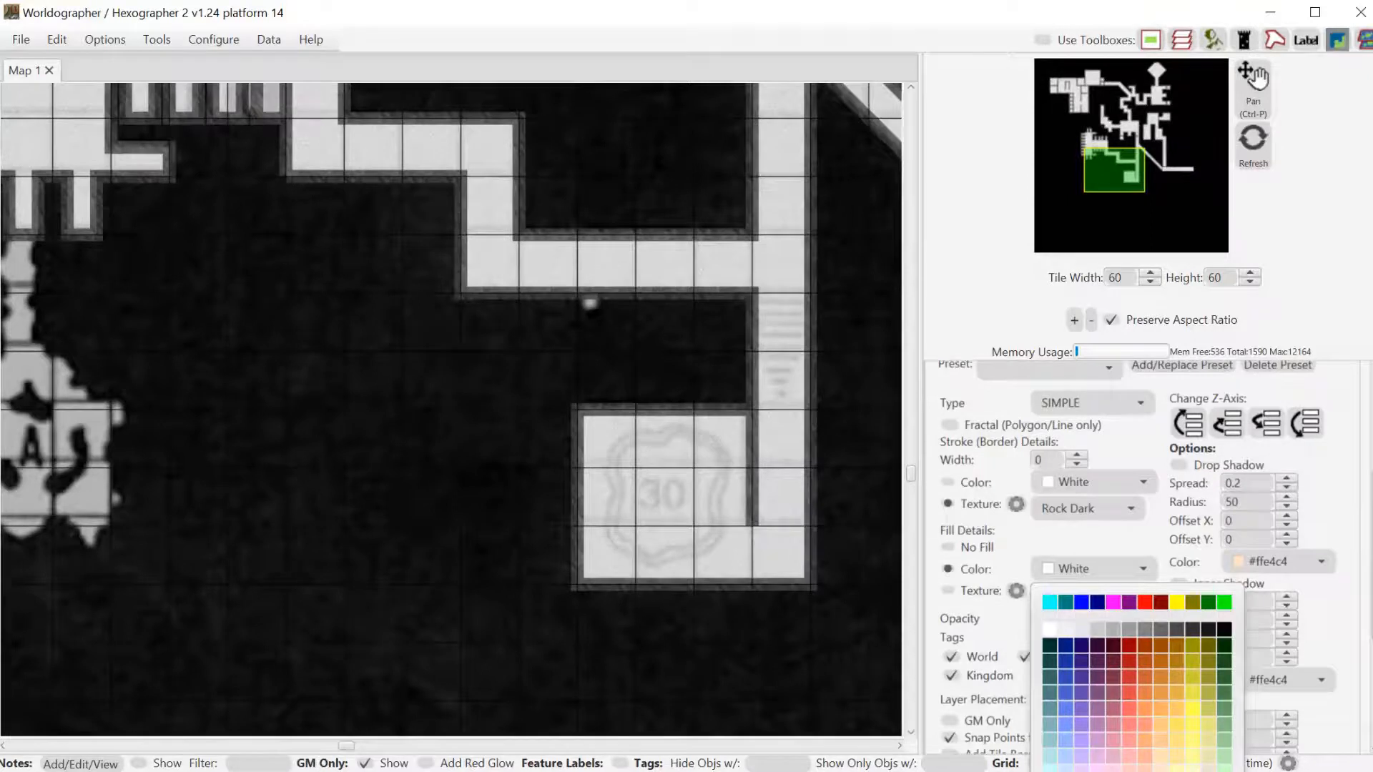
{"action": "left_click", "coordinate": [1080, 771]}
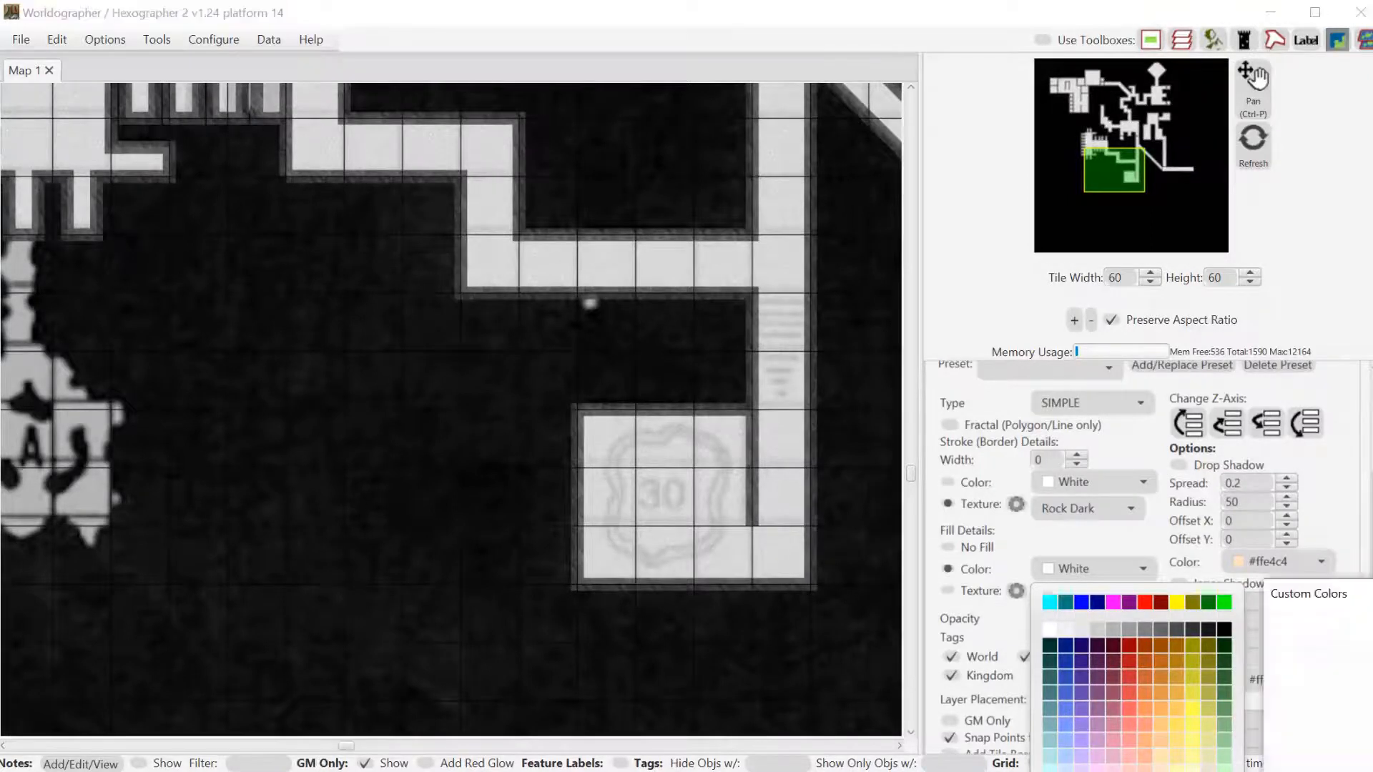
{"action": "left_click_drag", "start_coordinate": [1372, 593], "coordinate": [1213, 526]}
{"action": "left_click_drag", "start_coordinate": [1283, 557], "coordinate": [671, 290]}
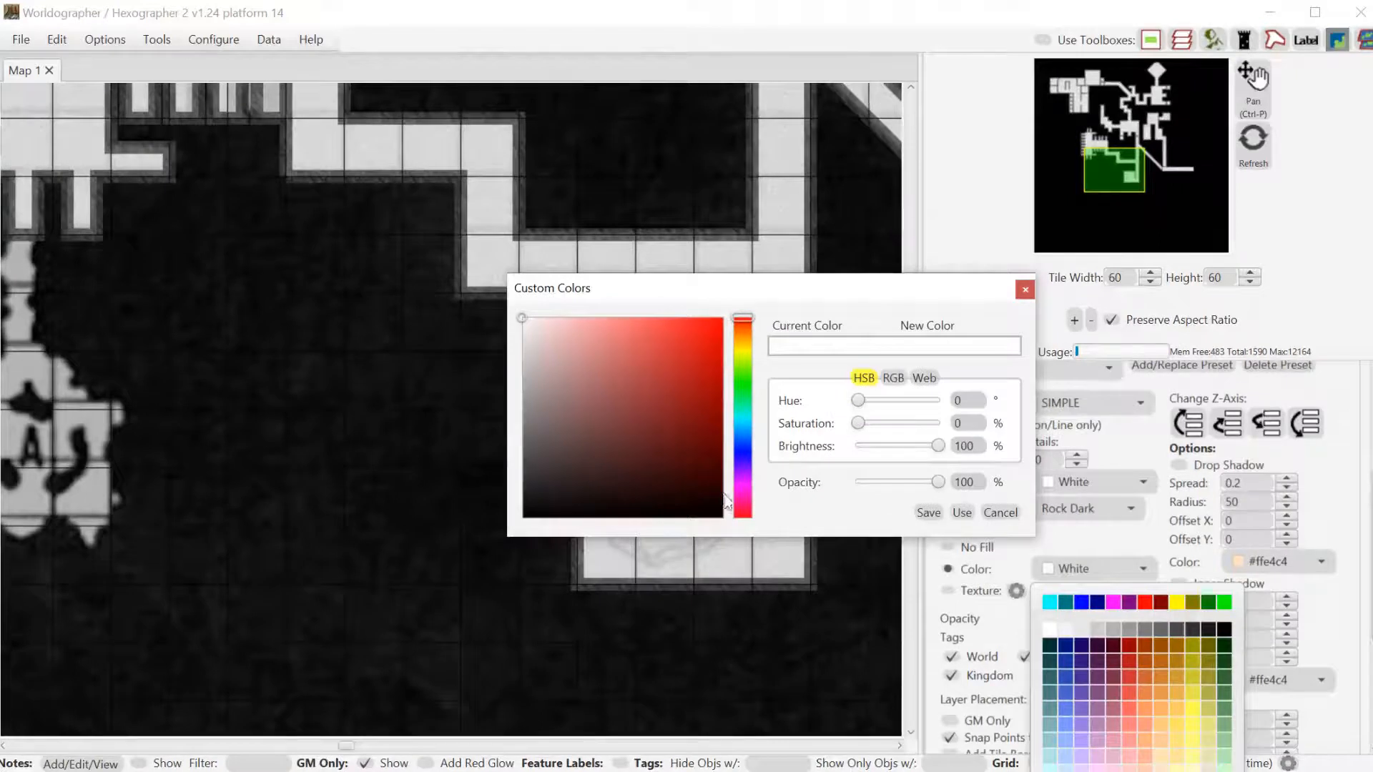
{"action": "left_click", "coordinate": [744, 422]}
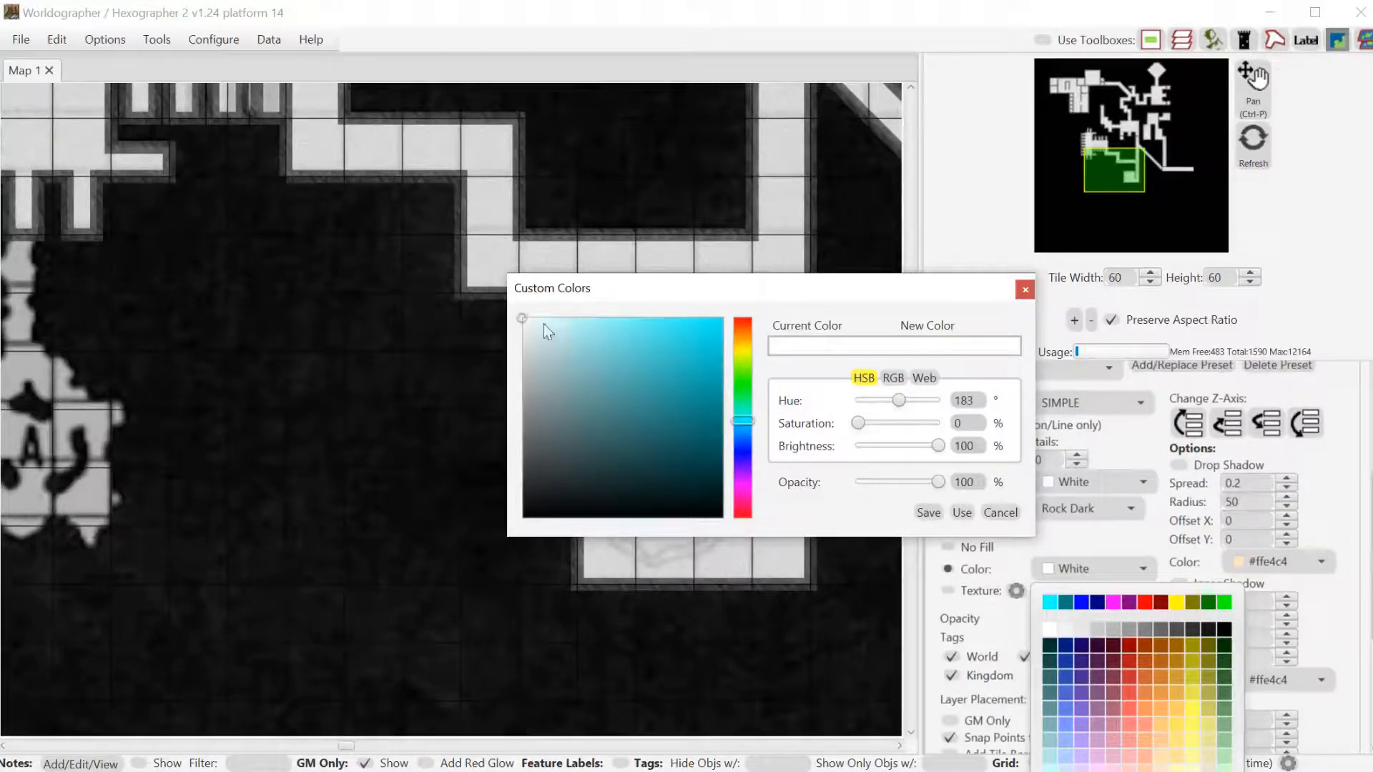
{"action": "mouse_move", "coordinate": [543, 323]}
{"action": "left_mouse_down"}
{"action": "mouse_move", "coordinate": [625, 346]}
{"action": "mouse_move", "coordinate": [628, 358]}
{"action": "mouse_move", "coordinate": [603, 360]}
{"action": "mouse_move", "coordinate": [654, 420]}
{"action": "left_mouse_up"}
{"action": "mouse_move", "coordinate": [652, 416]}
{"action": "left_mouse_down"}
{"action": "mouse_move", "coordinate": [645, 388]}
{"action": "mouse_move", "coordinate": [661, 364]}
{"action": "left_mouse_up"}
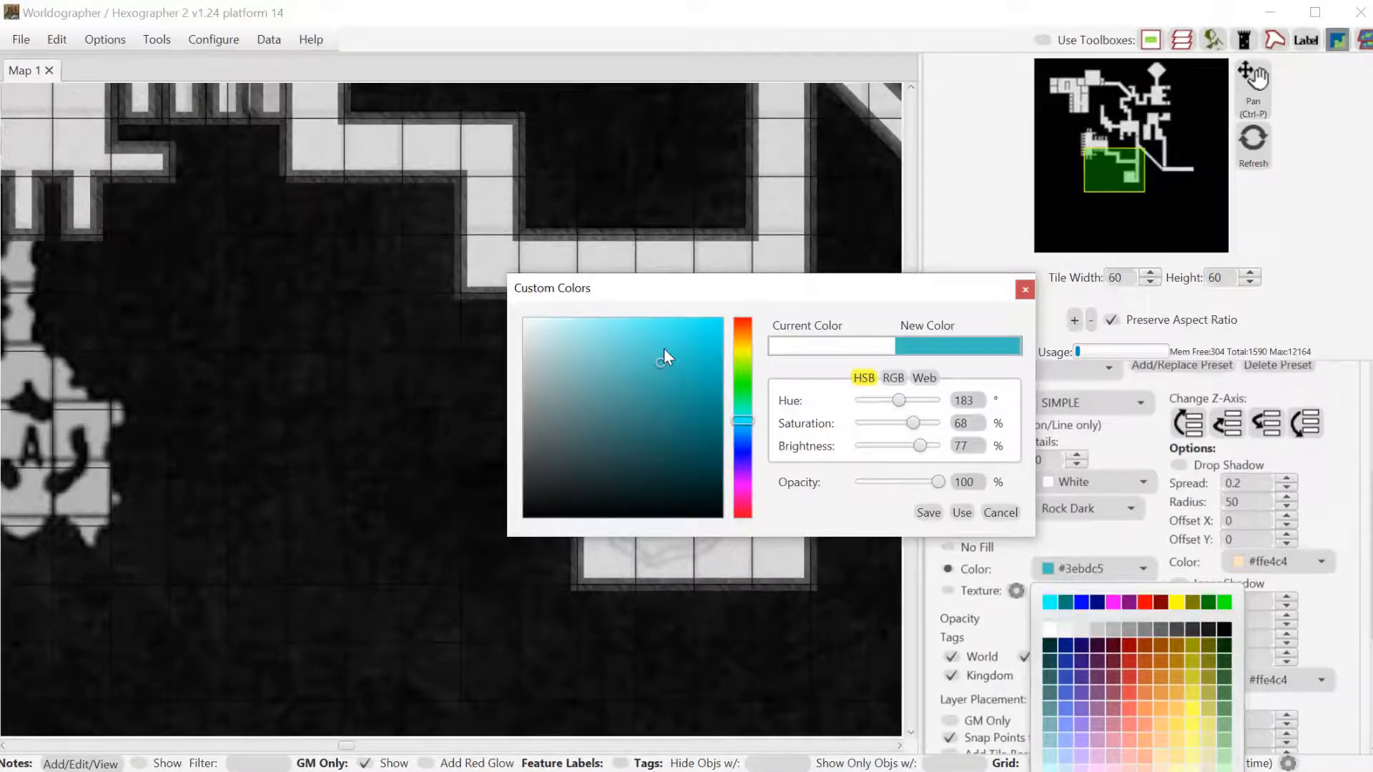
{"action": "left_click_drag", "start_coordinate": [713, 286], "coordinate": [389, 152]}
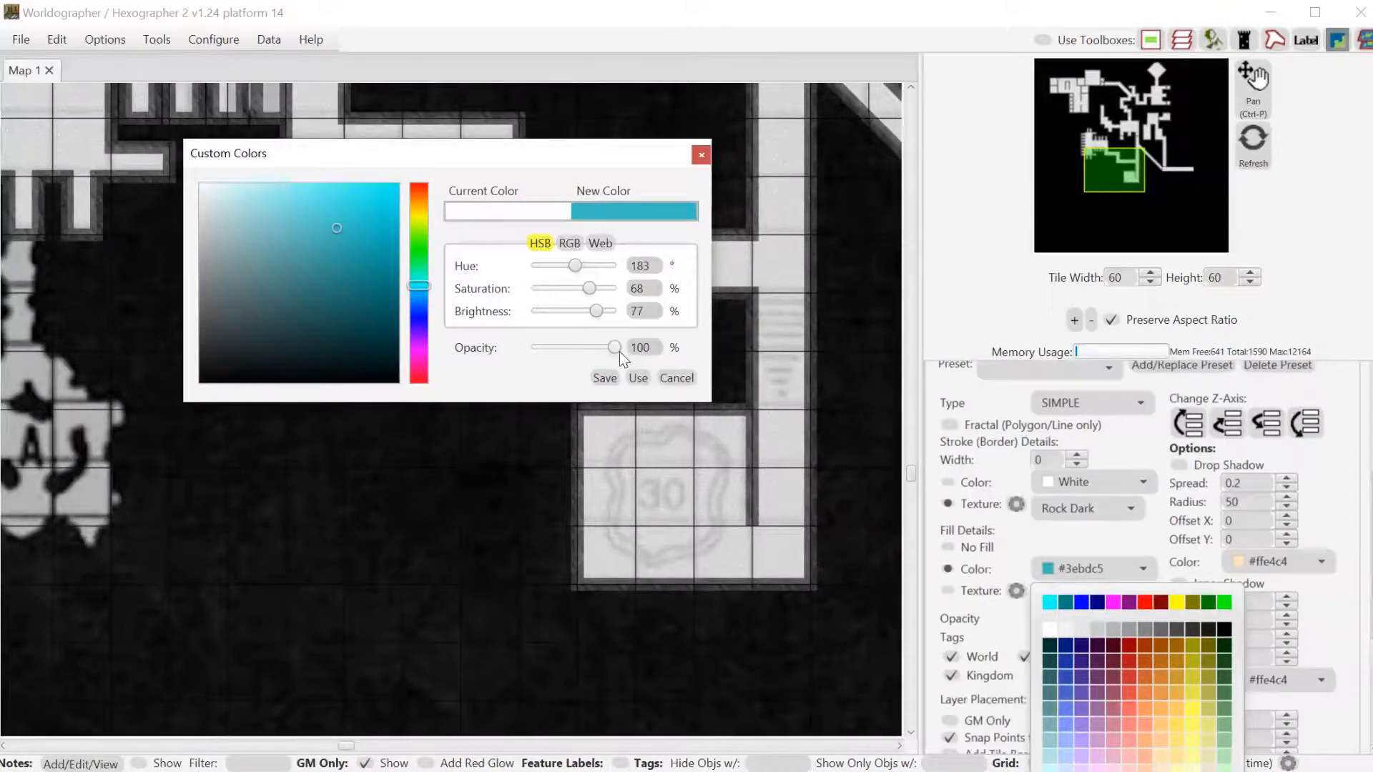
{"action": "mouse_move", "coordinate": [615, 349]}
{"action": "left_mouse_down"}
{"action": "mouse_move", "coordinate": [574, 345]}
{"action": "mouse_move", "coordinate": [589, 344]}
{"action": "left_mouse_up"}
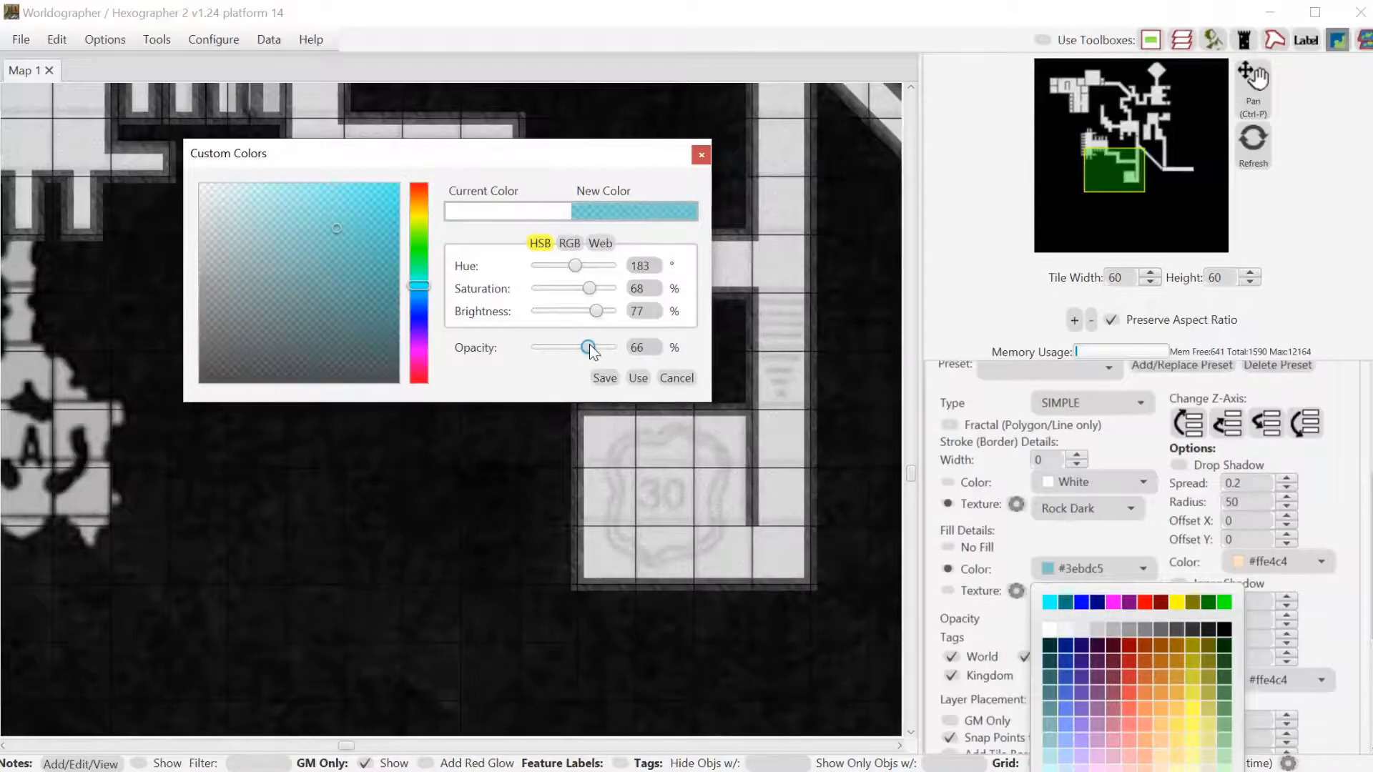
{"action": "left_click", "coordinate": [633, 378]}
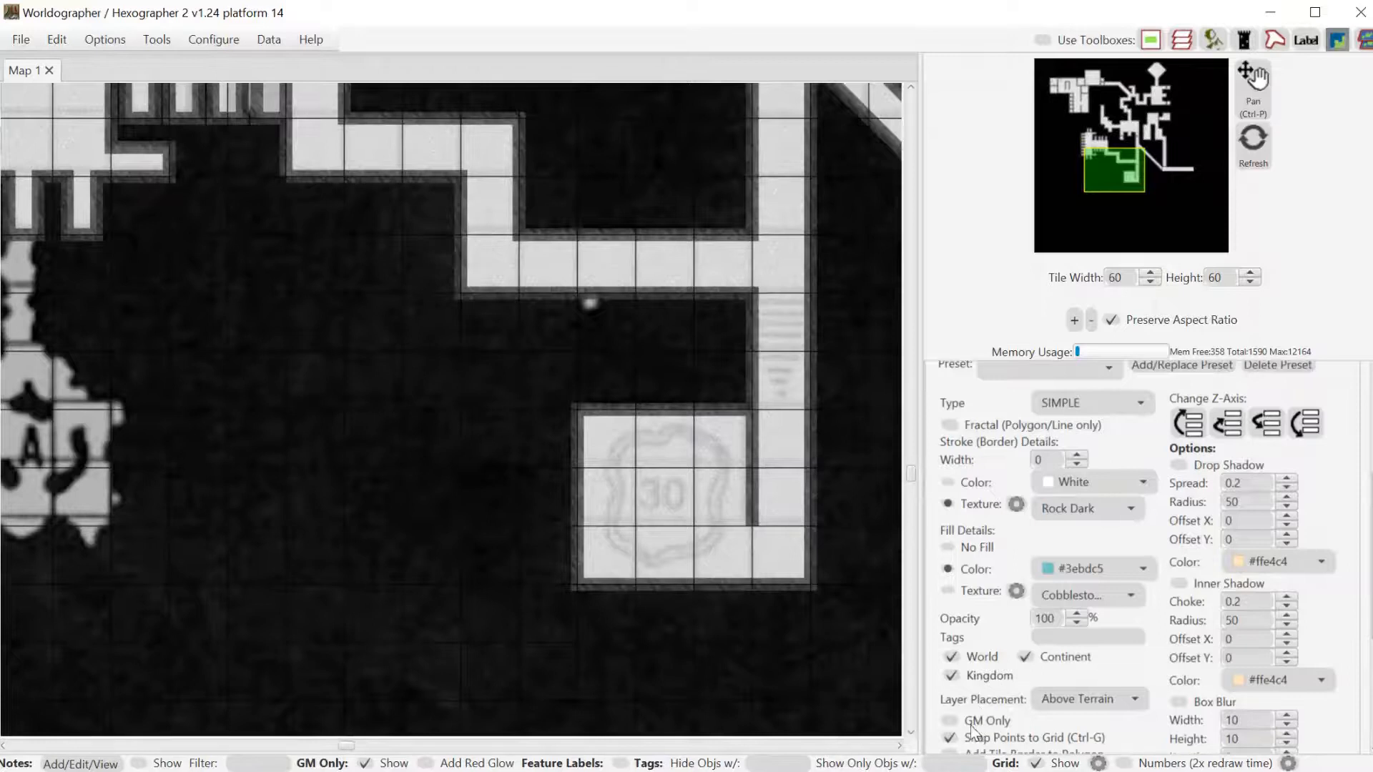
Turn off snapping to the grid, trace the irregular pool in room 30 as a freehand polygon, and deselect it.
{"action": "left_click", "coordinate": [950, 737]}
{"action": "left_click", "coordinate": [656, 439]}
{"action": "mouse_move", "coordinate": [622, 491]}
{"action": "left_mouse_down"}
{"action": "mouse_move", "coordinate": [626, 548]}
{"action": "mouse_move", "coordinate": [658, 562]}
{"action": "mouse_move", "coordinate": [708, 545]}
{"action": "mouse_move", "coordinate": [720, 445]}
{"action": "left_mouse_up"}
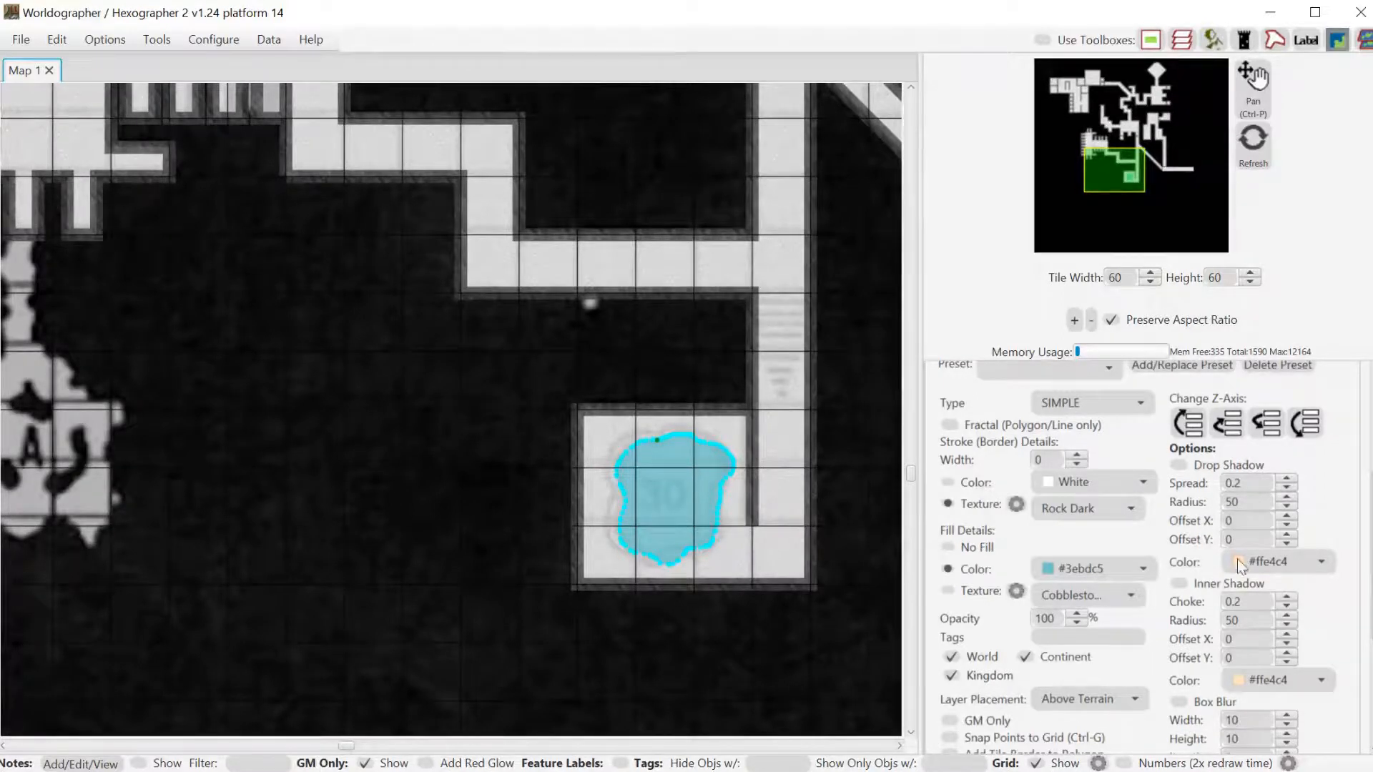
{"action": "left_click", "coordinate": [1369, 496]}
{"action": "scroll", "coordinate": [1369, 496], "scroll_direction": "up", "scroll_amount": 3}
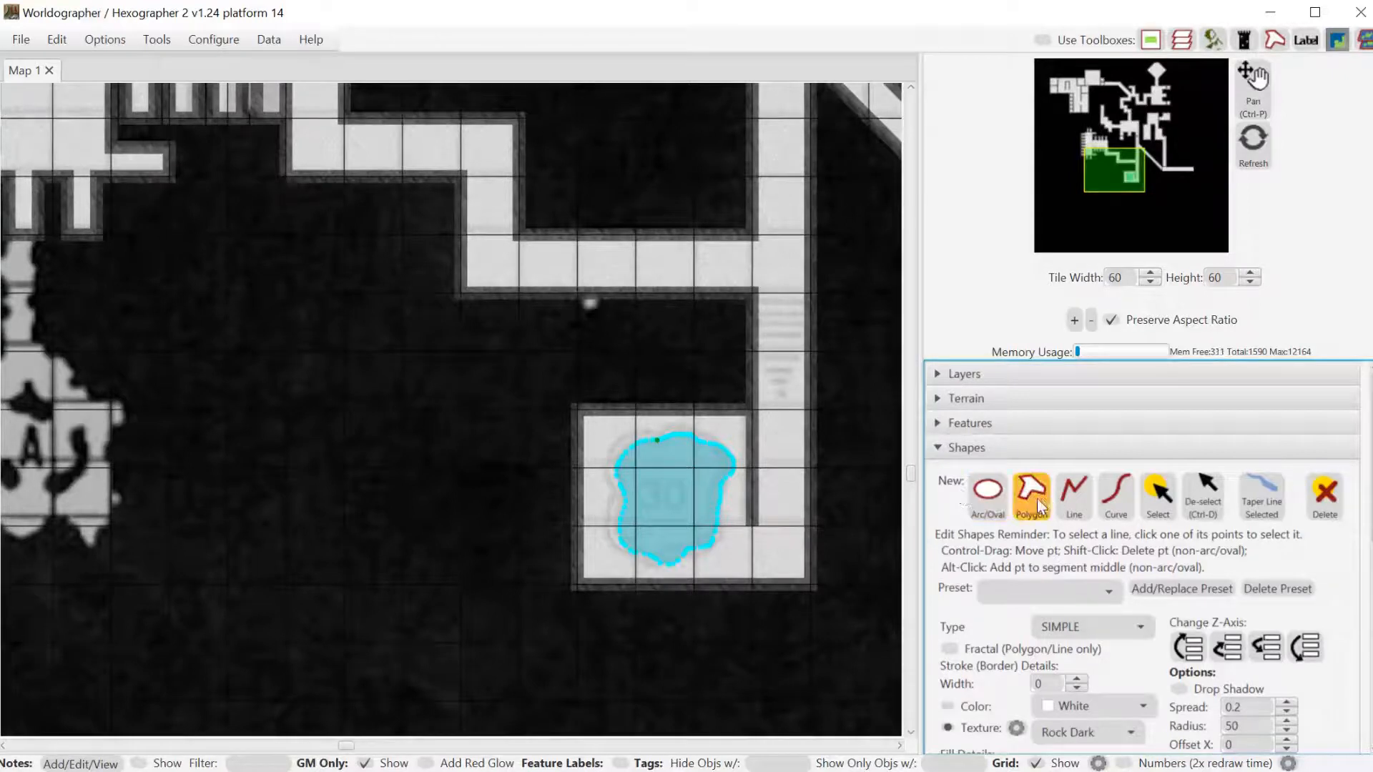
{"action": "left_click", "coordinate": [1201, 497]}
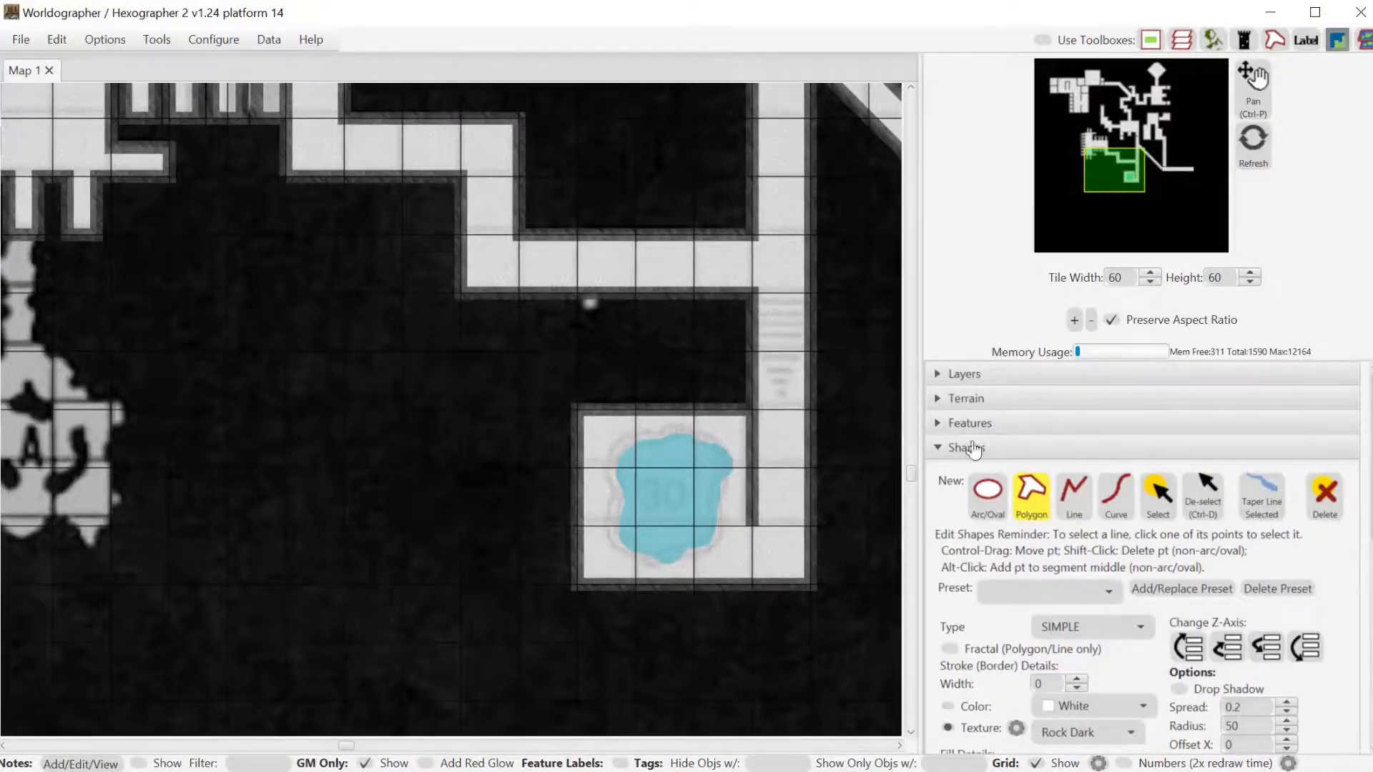
Prepare a new line for the secret passage east of room 22: dashed type, stroke width 15 and stroke colour #666666.
{"action": "left_click_drag", "start_coordinate": [1120, 169], "coordinate": [1075, 114]}
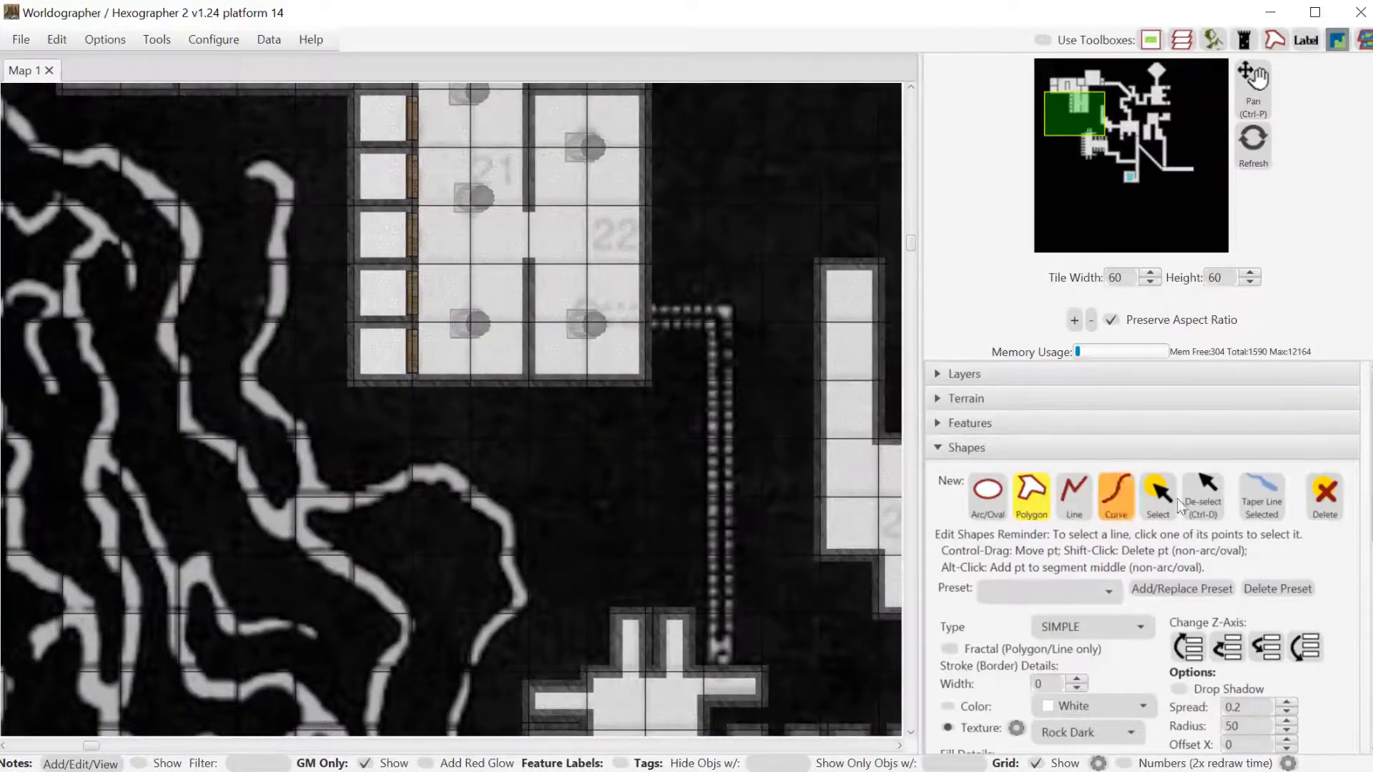
{"action": "left_click", "coordinate": [1198, 483]}
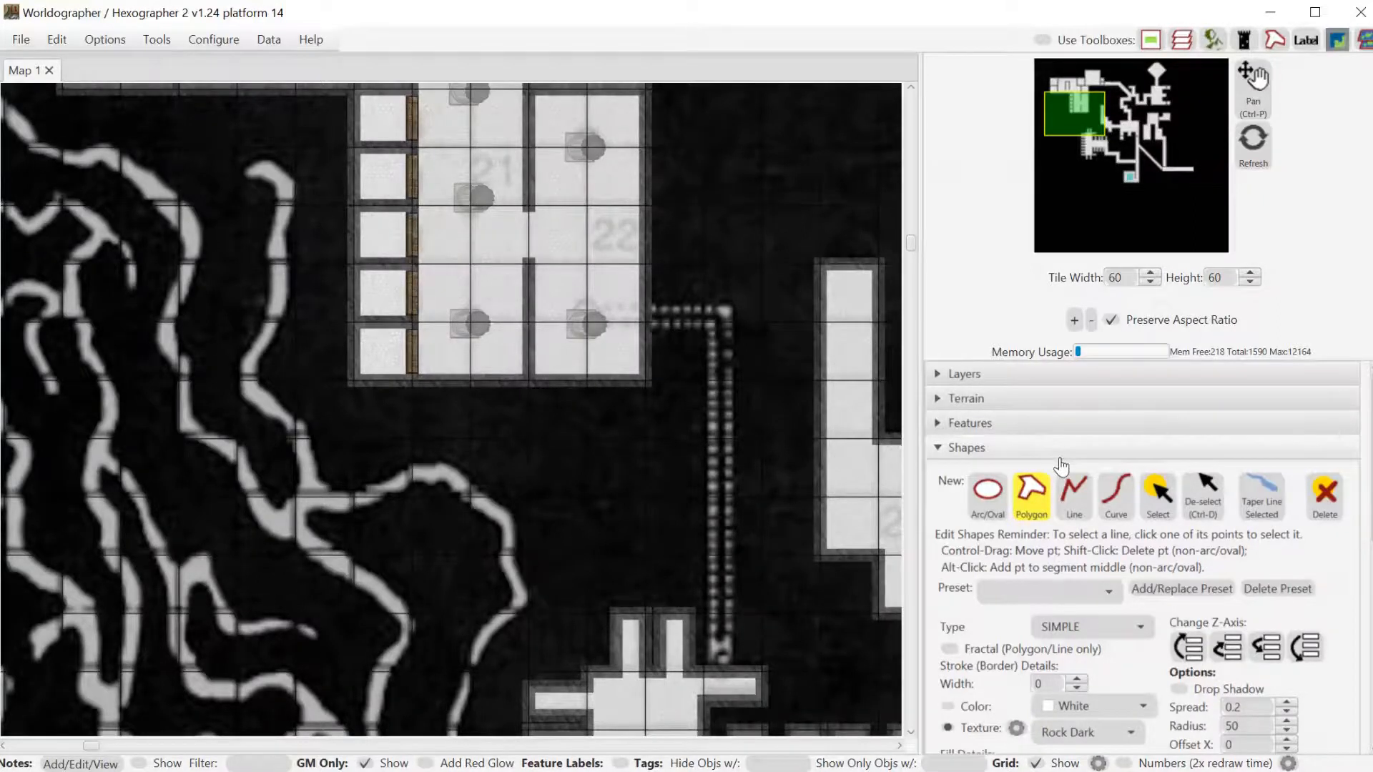
{"action": "left_click", "coordinate": [1079, 512]}
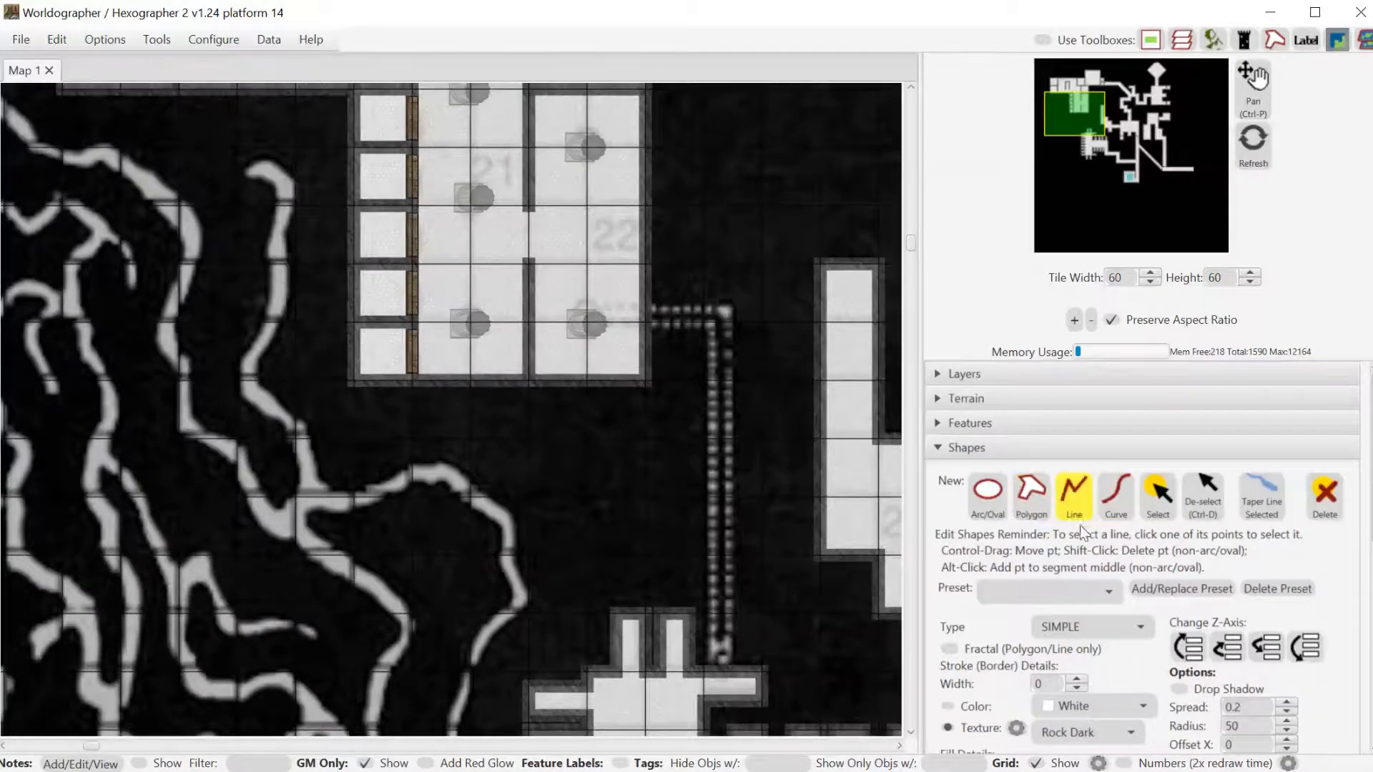
{"action": "left_click", "coordinate": [1138, 625]}
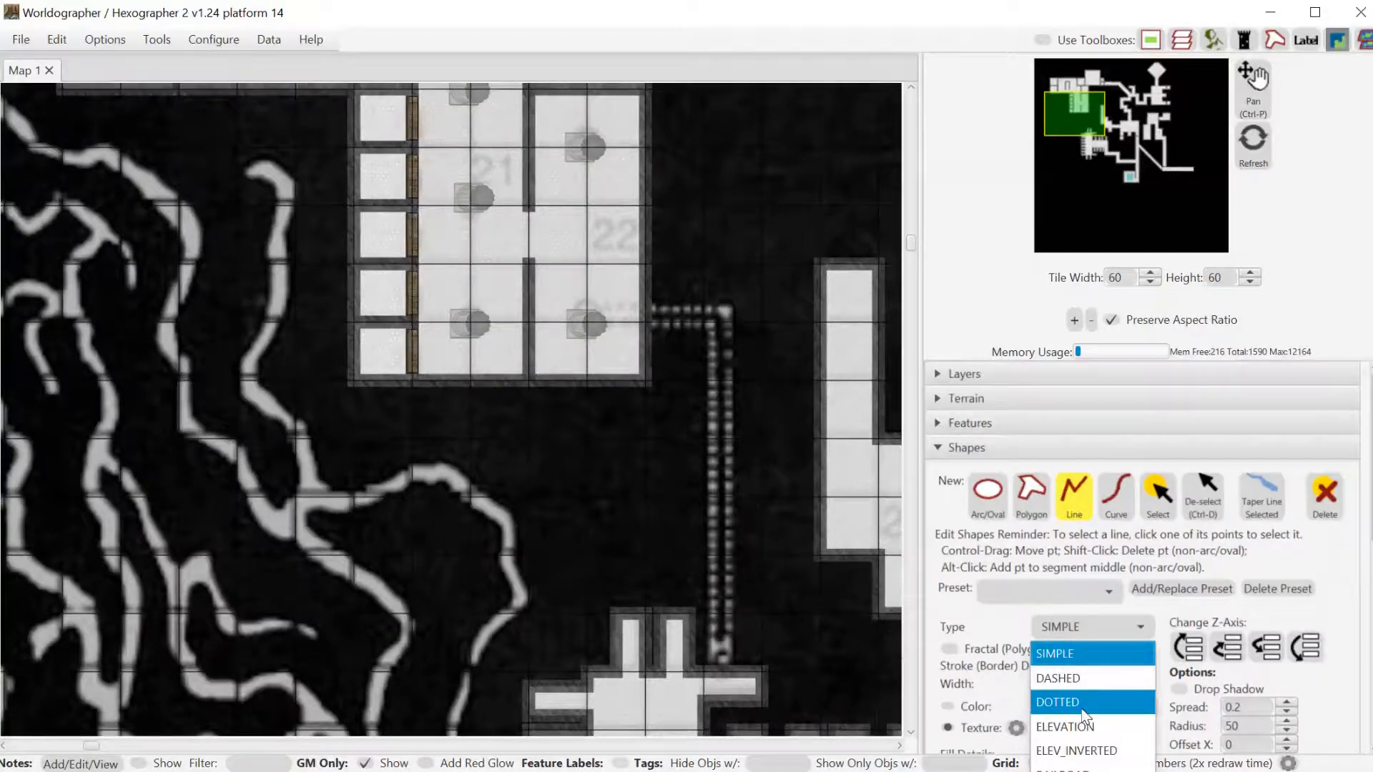
{"action": "left_click", "coordinate": [1081, 679]}
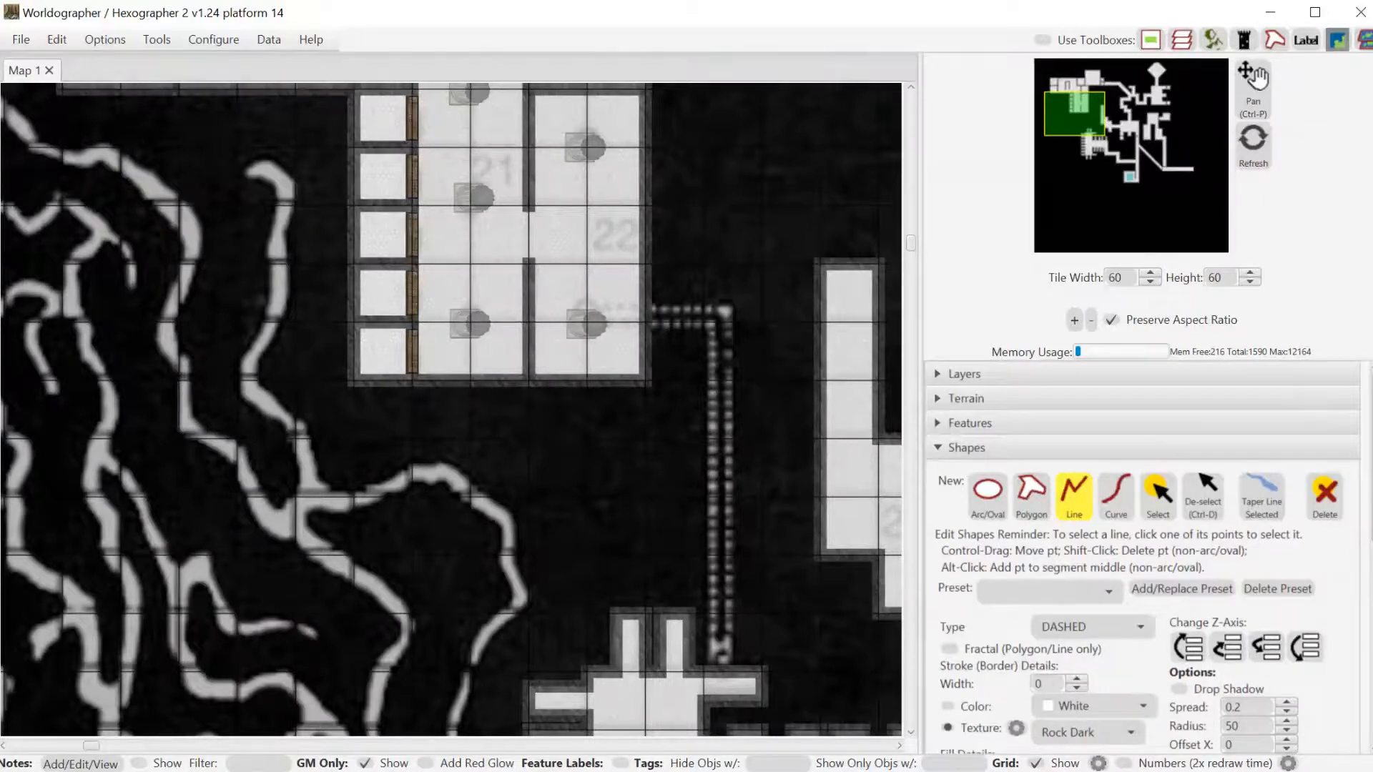
{"action": "left_click_drag", "start_coordinate": [1047, 684], "coordinate": [1036, 684]}
{"action": "left_click", "coordinate": [982, 706]}
{"action": "left_click", "coordinate": [1084, 706]}
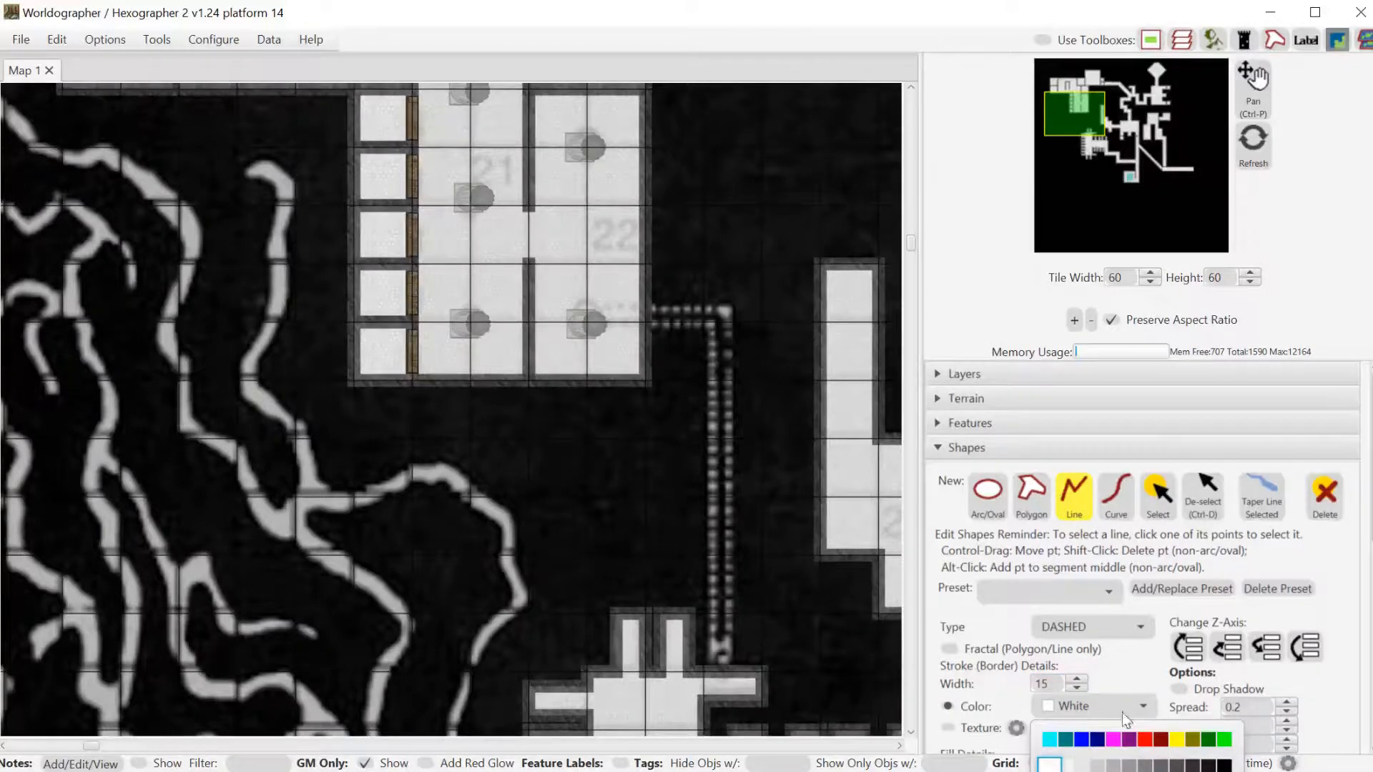
{"action": "left_click", "coordinate": [1161, 766]}
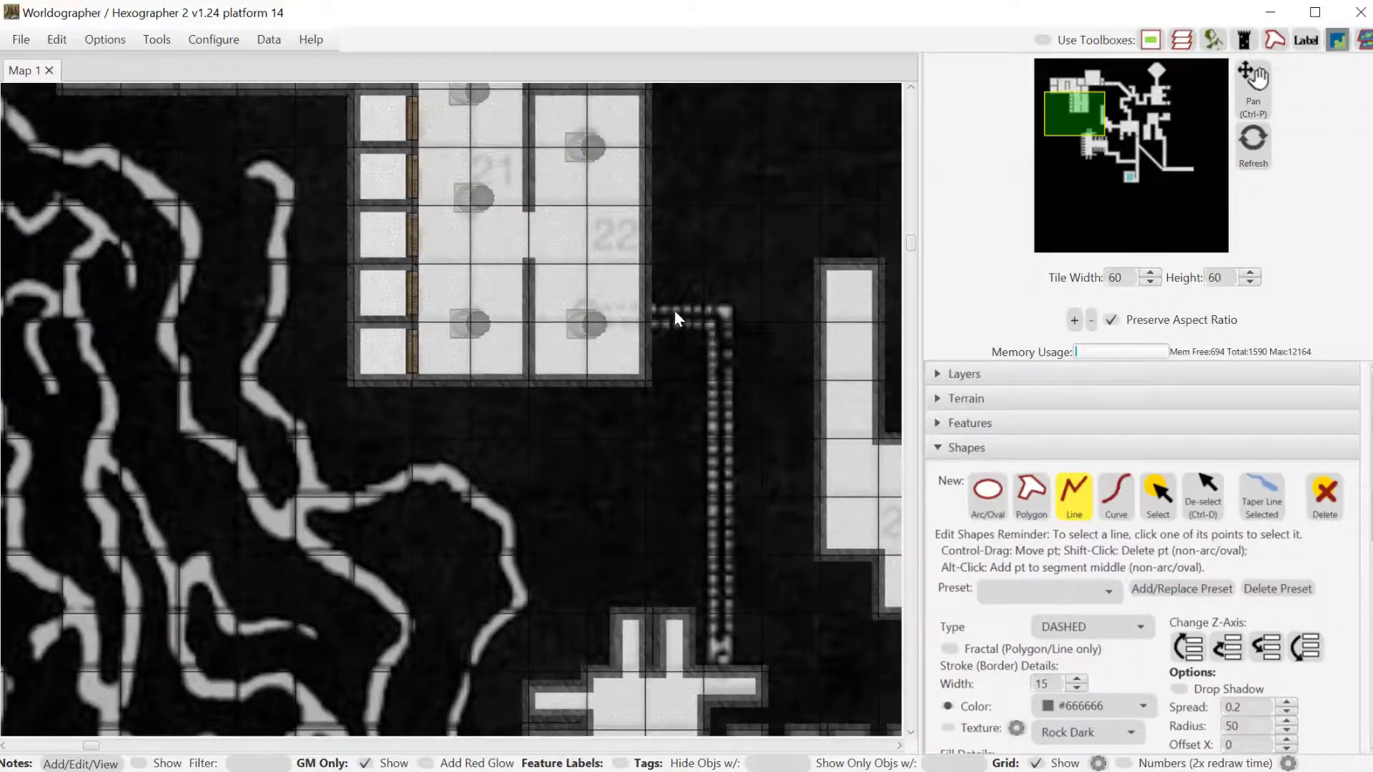
With grid snapping on and no fill, trace the passage's outer wall from room 22 east and down to the alcoved room.
{"action": "scroll", "coordinate": [1144, 537], "scroll_direction": "down", "scroll_amount": 4}
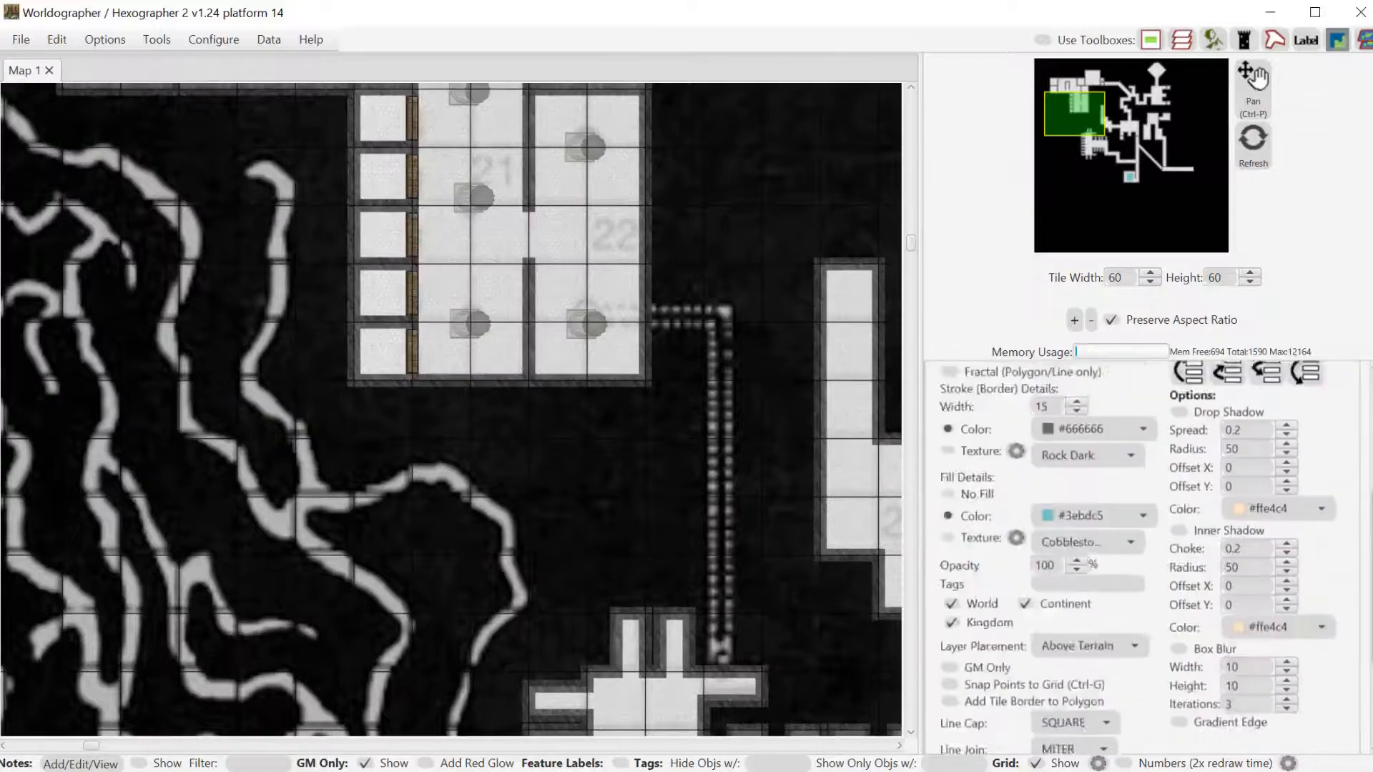
{"action": "scroll", "coordinate": [1091, 586], "scroll_direction": "down", "scroll_amount": 2}
{"action": "left_click", "coordinate": [1038, 568]}
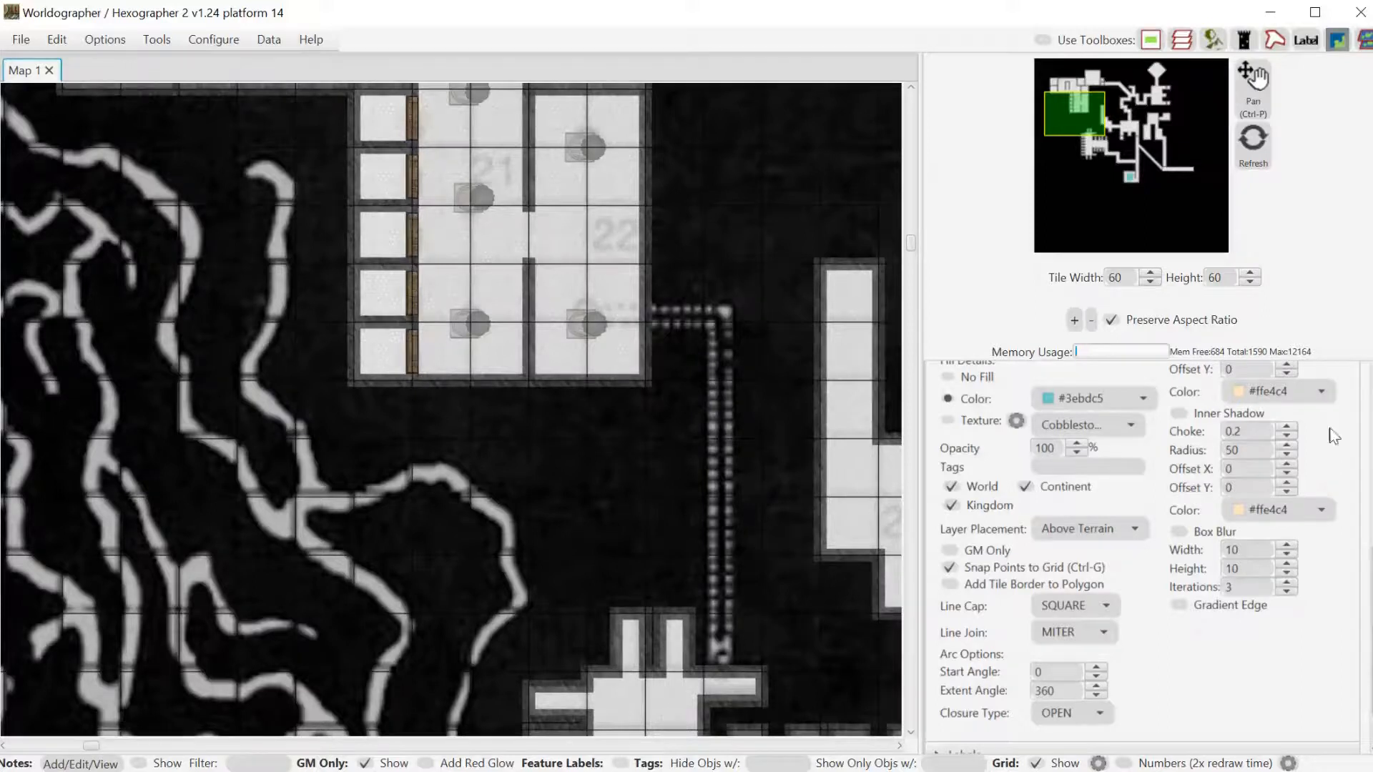
{"action": "left_click_drag", "start_coordinate": [1372, 606], "coordinate": [1371, 495]}
{"action": "left_click", "coordinate": [727, 302]}
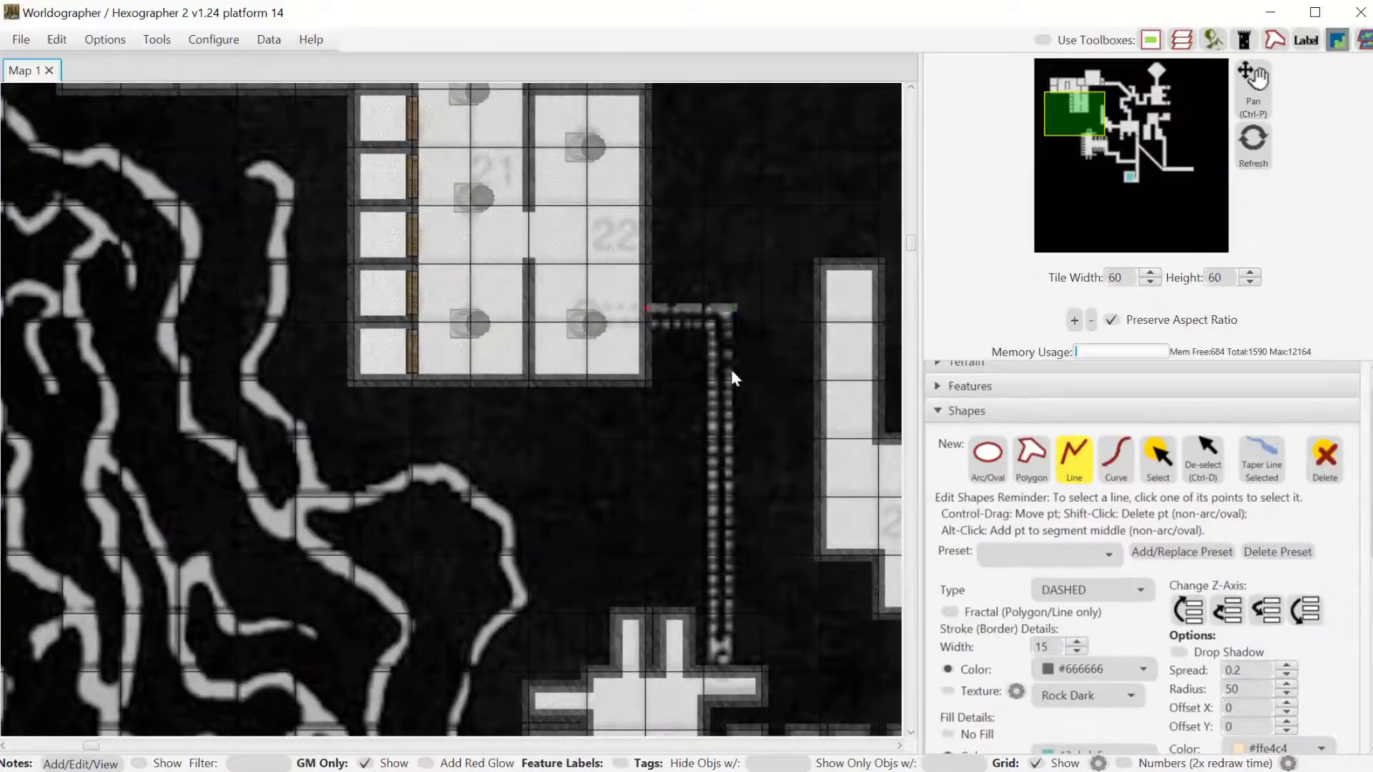
{"action": "left_click", "coordinate": [734, 668]}
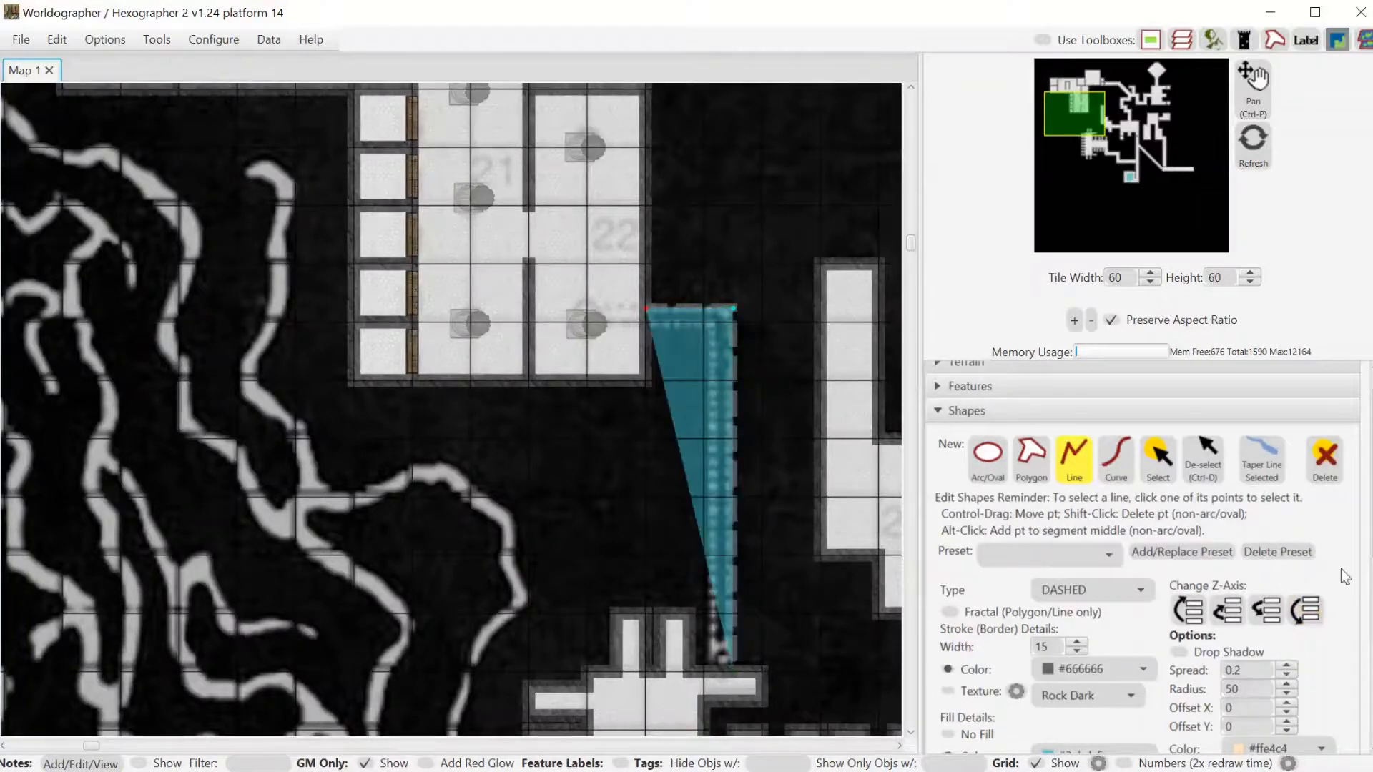
{"action": "scroll", "coordinate": [1368, 509], "scroll_direction": "down", "scroll_amount": 3}
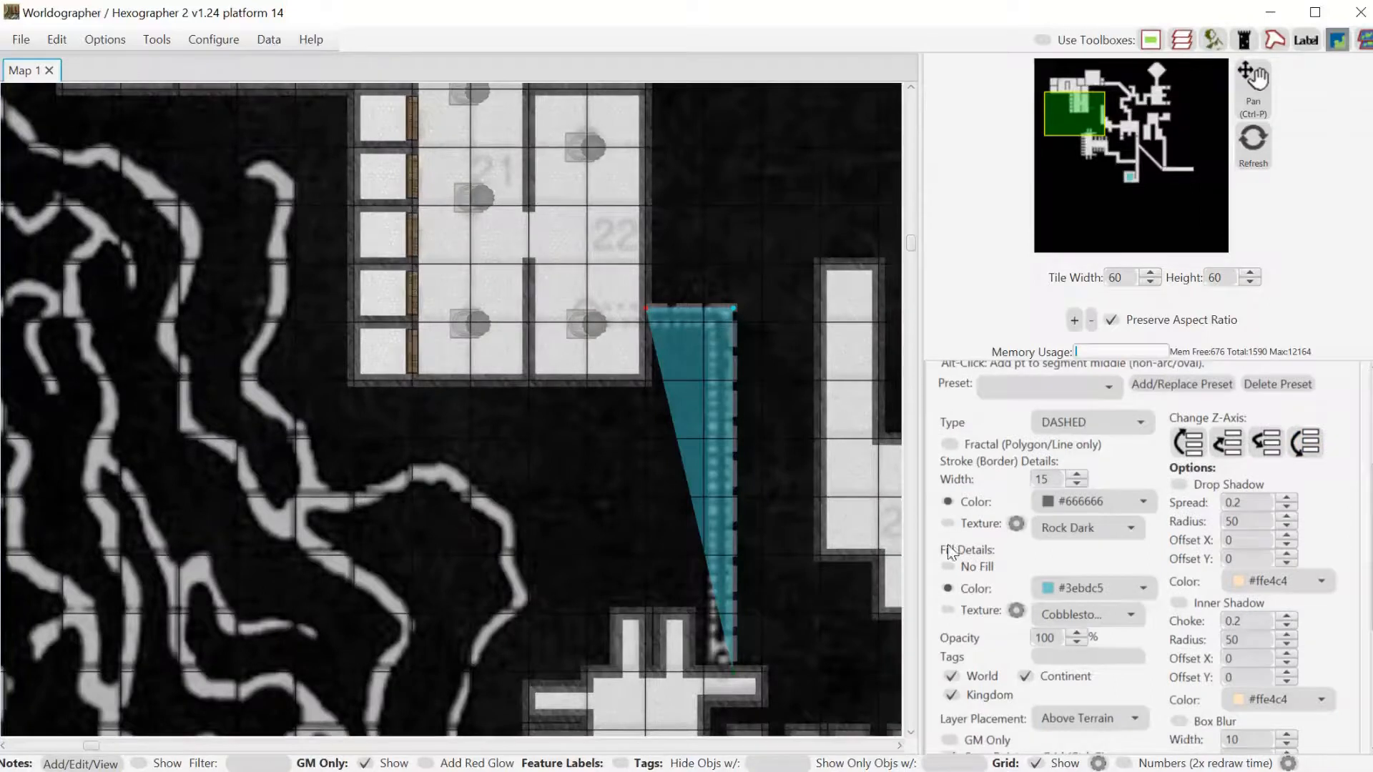
{"action": "left_click", "coordinate": [966, 567]}
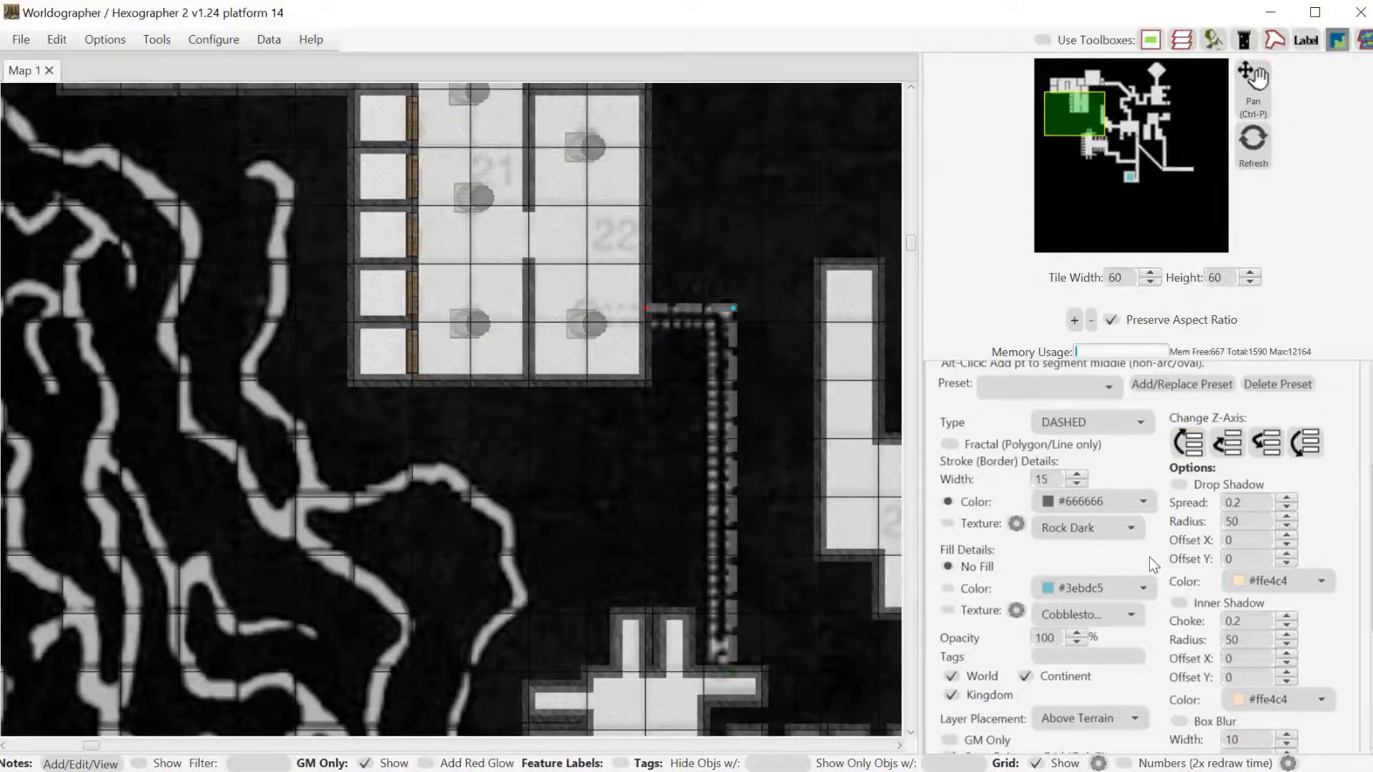
Draw the passage's inner dashed wall from room 22 around the corner down to the alcoved room, and deselect it.
{"action": "left_click", "coordinate": [646, 325]}
{"action": "key", "text": "ctrl+z"}
{"action": "left_click", "coordinate": [709, 327]}
{"action": "left_click", "coordinate": [711, 659]}
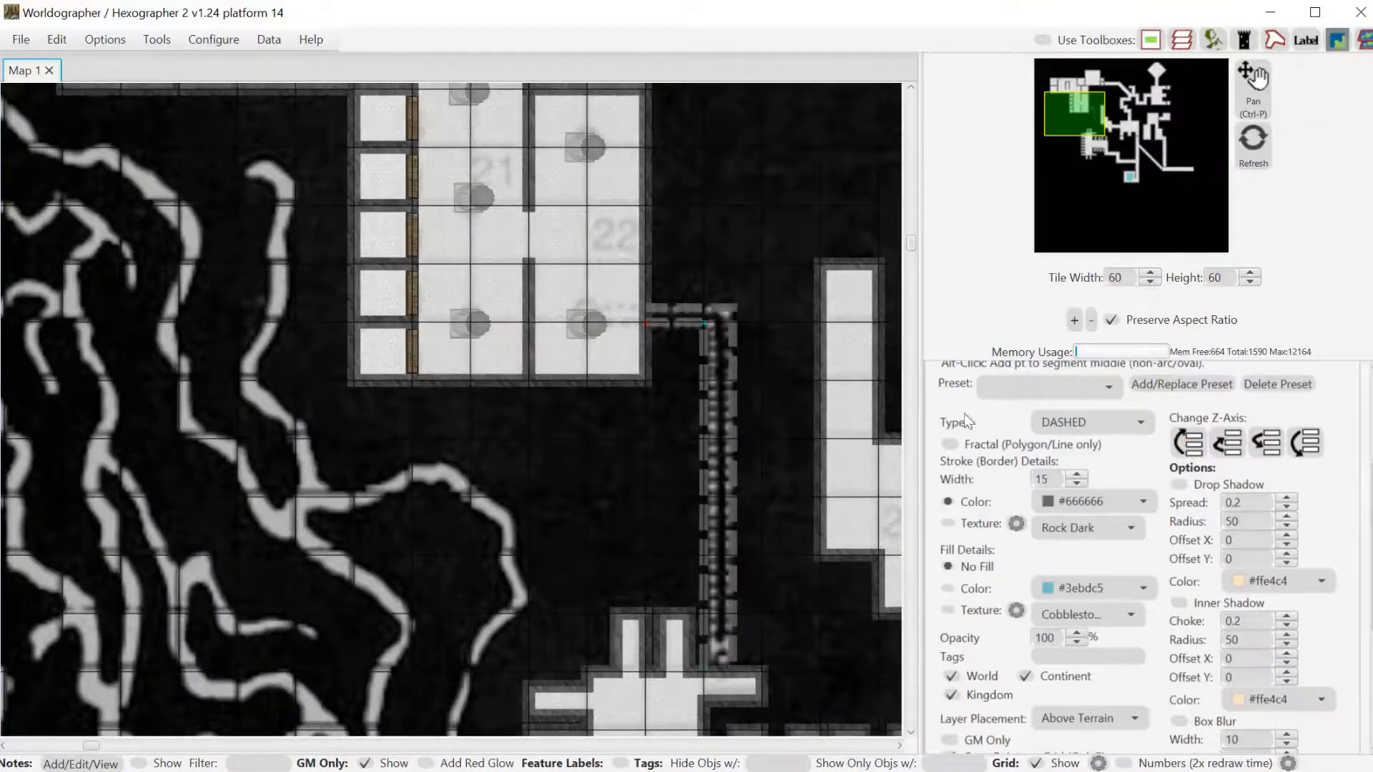
{"action": "scroll", "coordinate": [1144, 558], "scroll_direction": "up", "scroll_amount": 3}
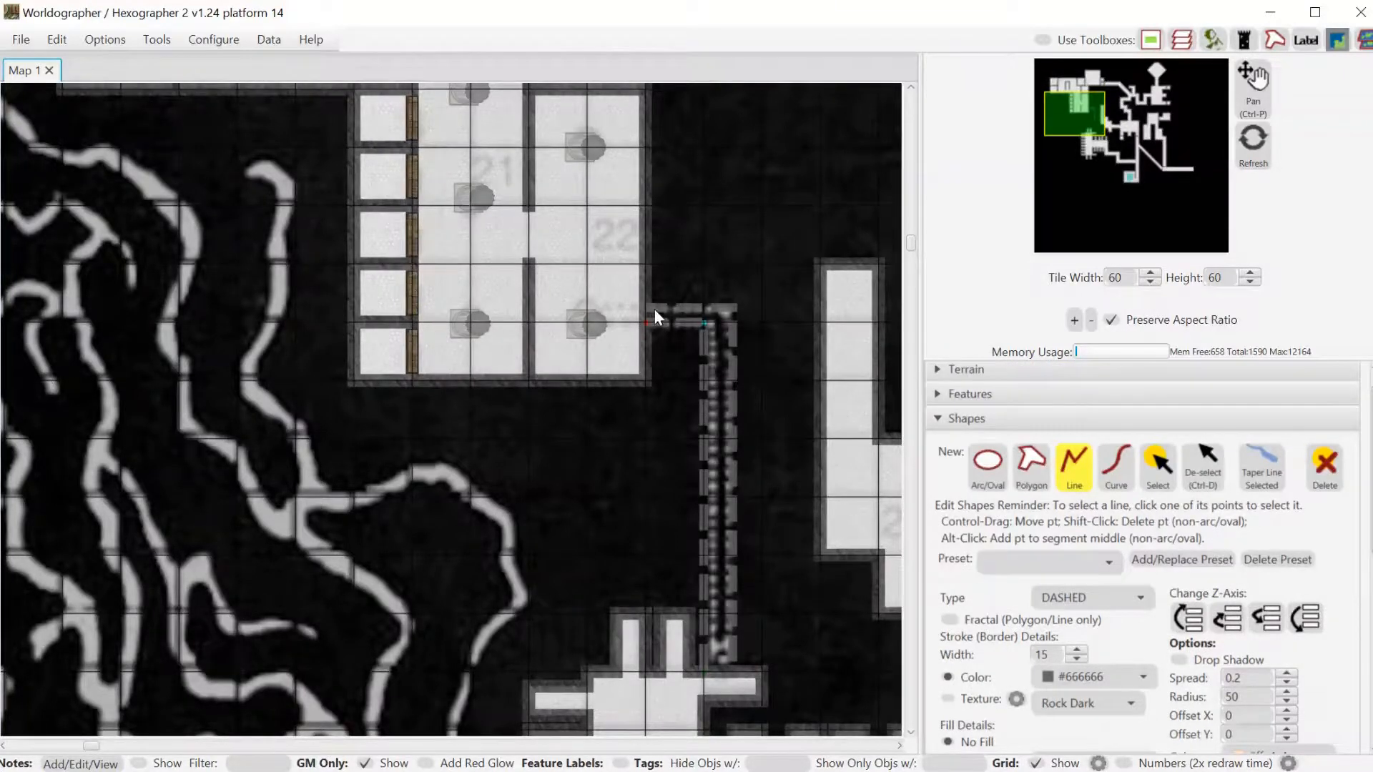
{"action": "left_click", "coordinate": [1206, 469]}
Move the outer wall's corner point and its start point at room 22 slightly north to widen the passage's horizontal stretch.
{"action": "left_click", "coordinate": [1159, 471]}
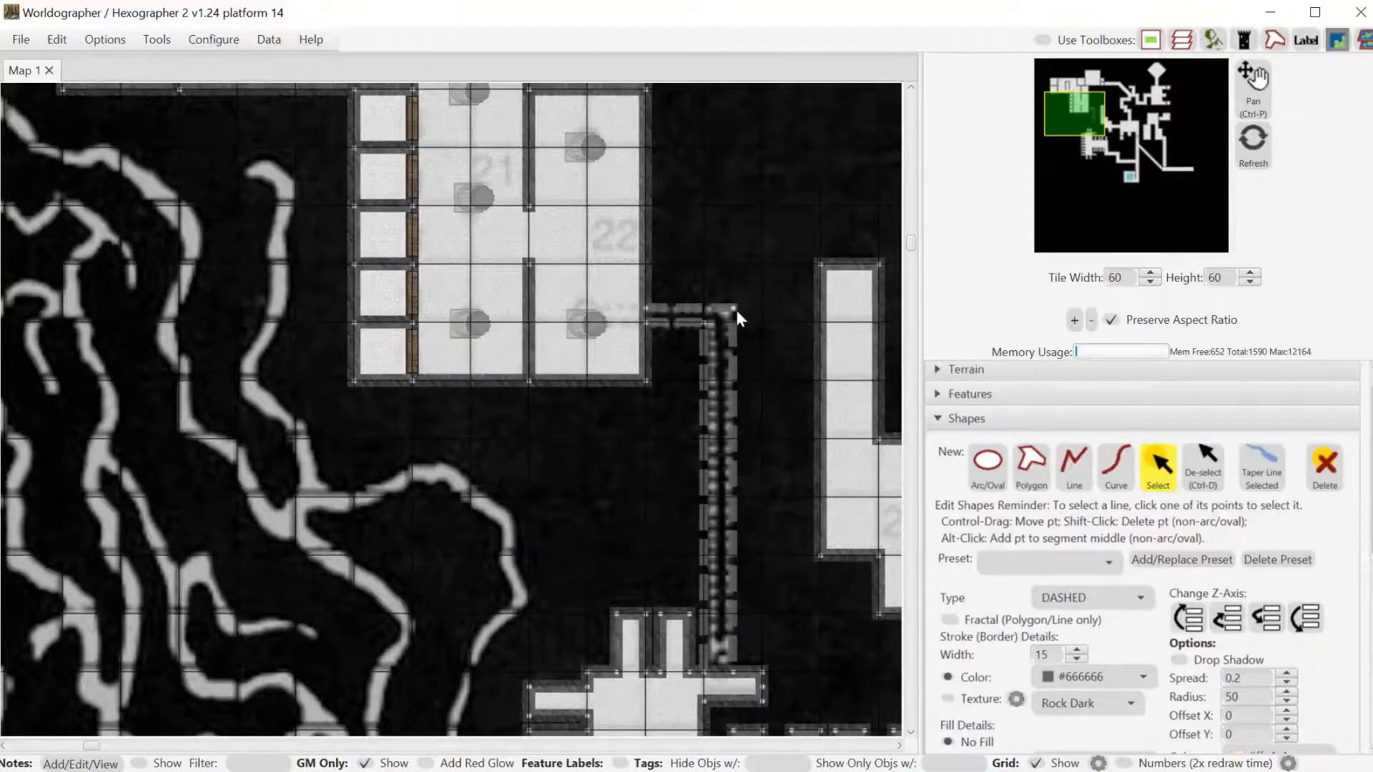
{"action": "left_click_drag", "start_coordinate": [736, 310], "coordinate": [732, 292]}
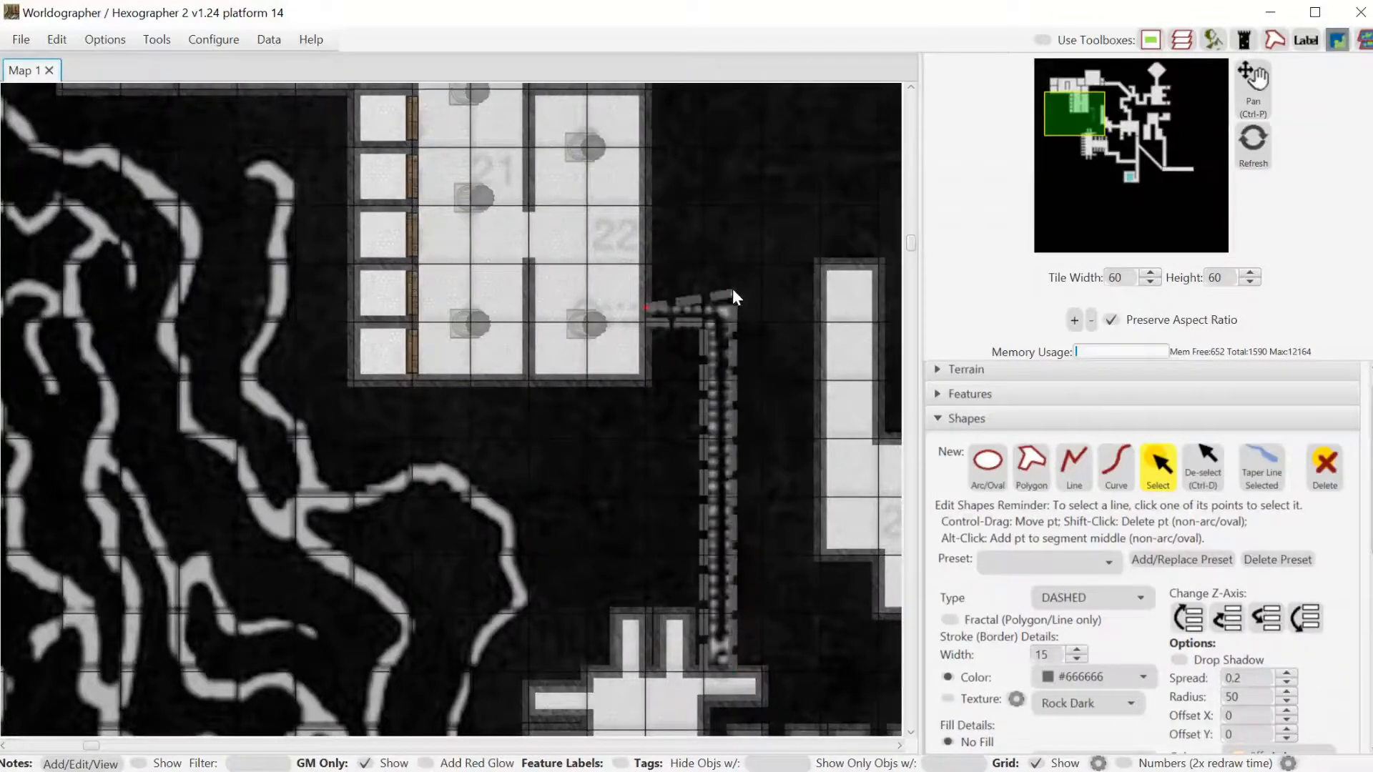
{"action": "left_click_drag", "start_coordinate": [648, 307], "coordinate": [651, 290]}
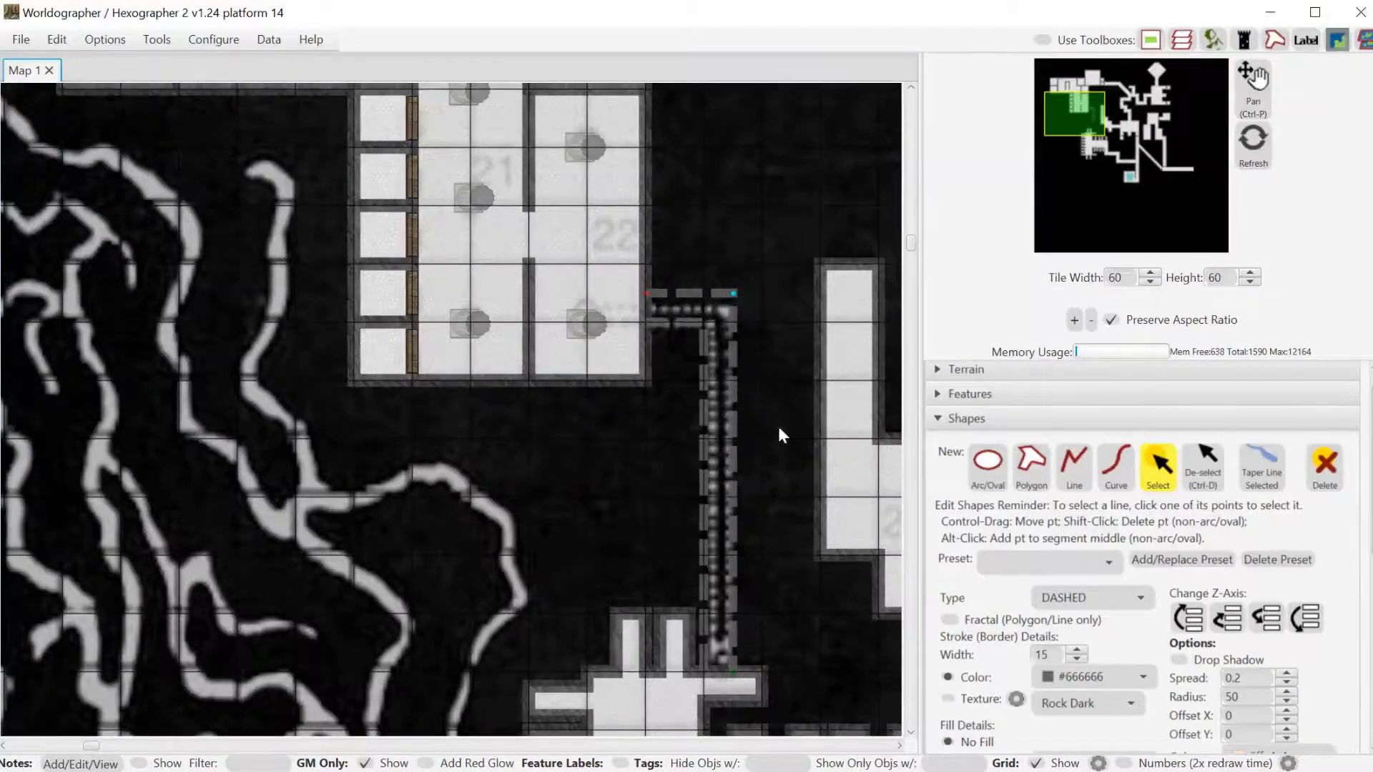
Prepare a new polygon for cave A with a Rock Dark stroke texture and Rough Stone Dark chosen as the fill texture.
{"action": "left_click_drag", "start_coordinate": [1071, 117], "coordinate": [1074, 169]}
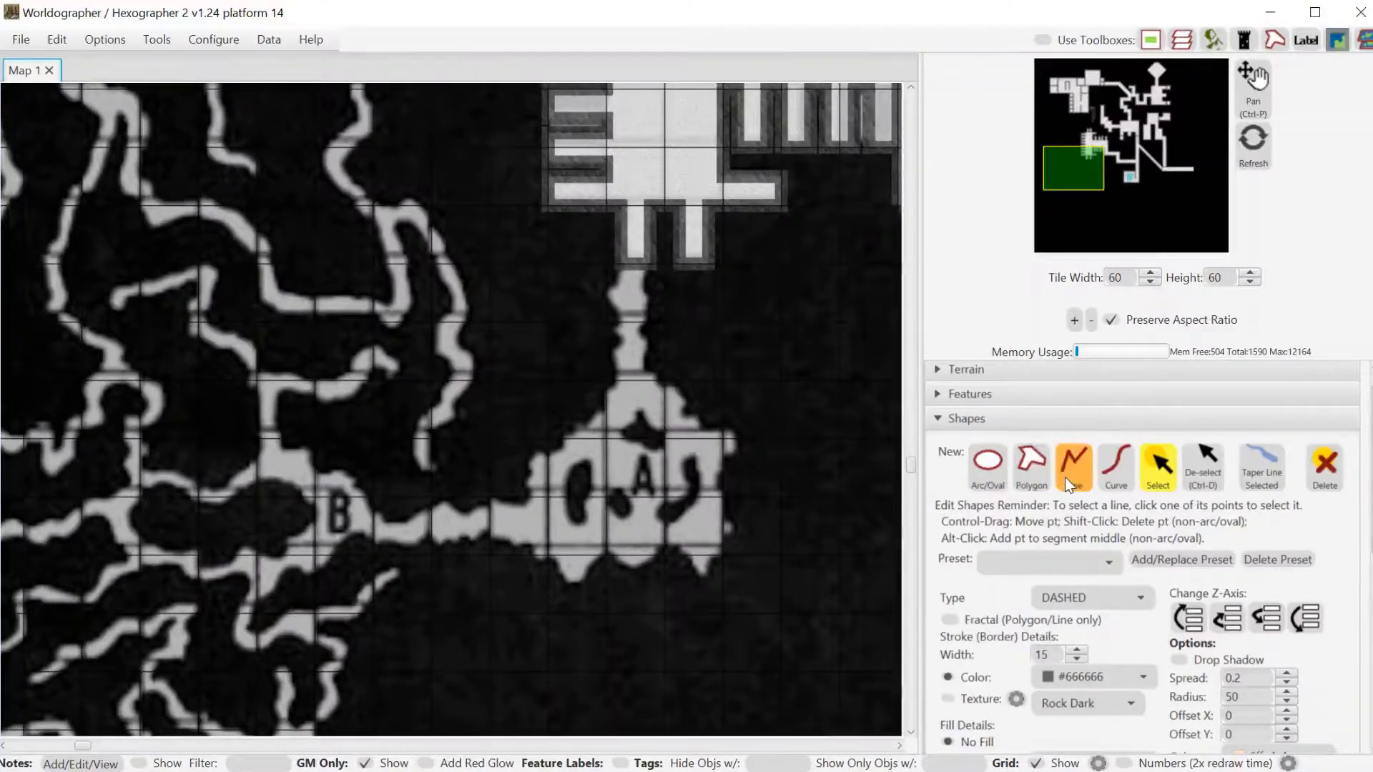
{"action": "left_click", "coordinate": [1028, 478]}
{"action": "scroll", "coordinate": [998, 667], "scroll_direction": "down", "scroll_amount": 3}
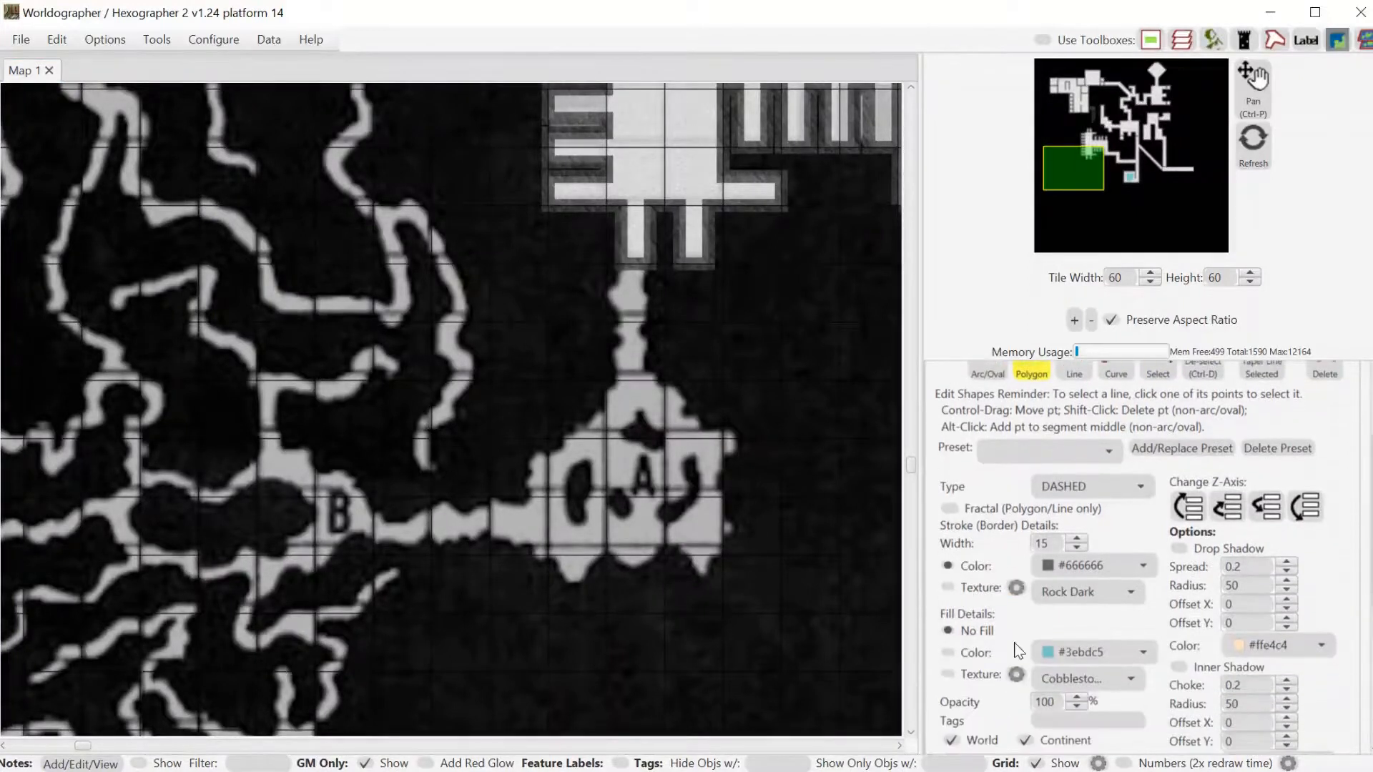
{"action": "left_click", "coordinate": [976, 588]}
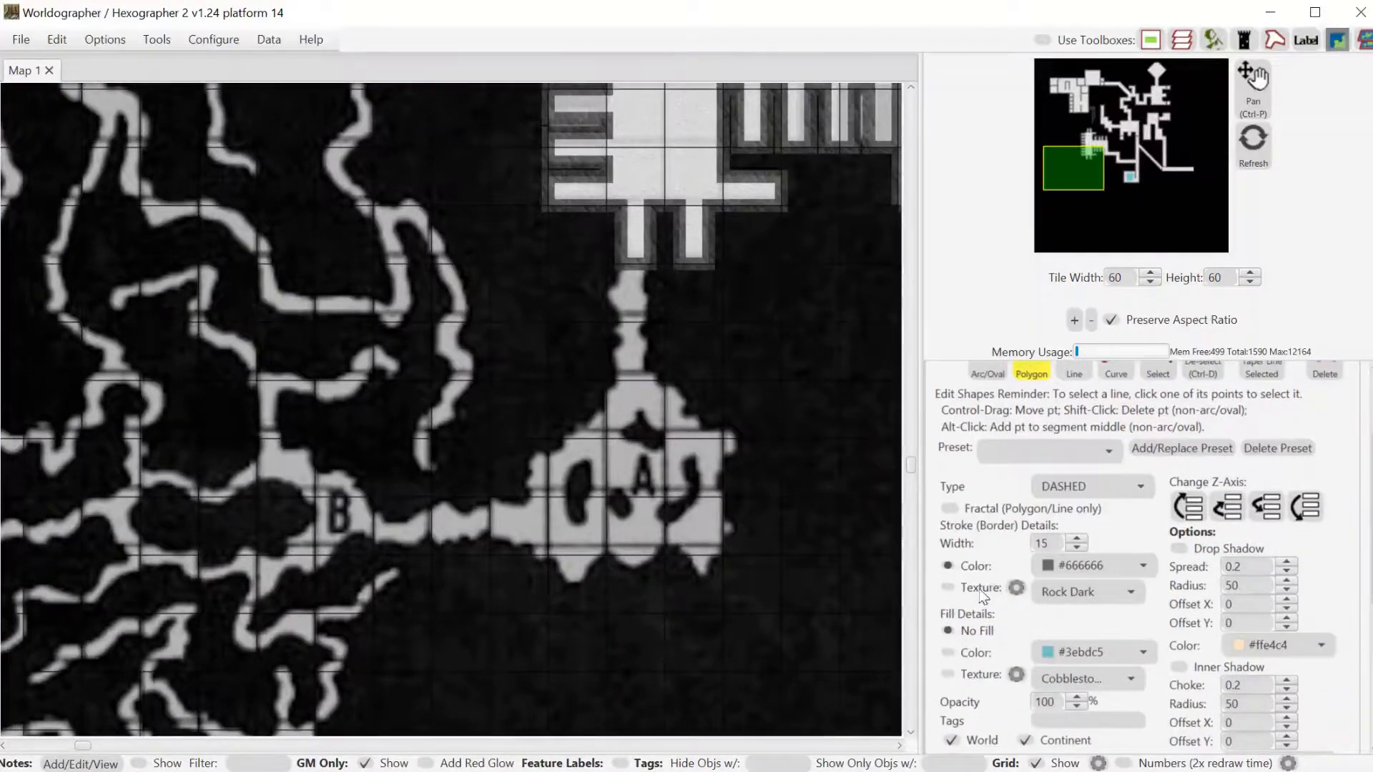
{"action": "left_click", "coordinate": [1054, 592]}
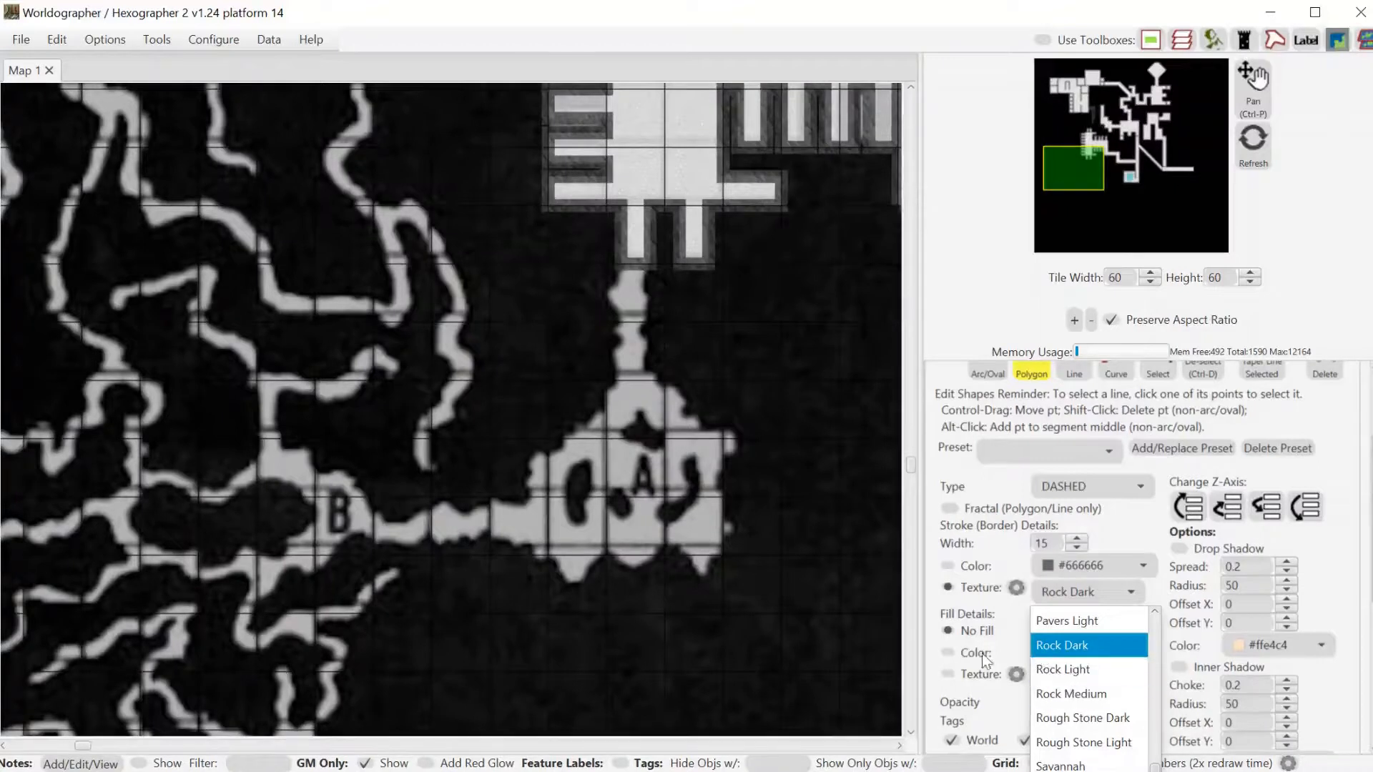
{"action": "left_click", "coordinate": [1046, 635]}
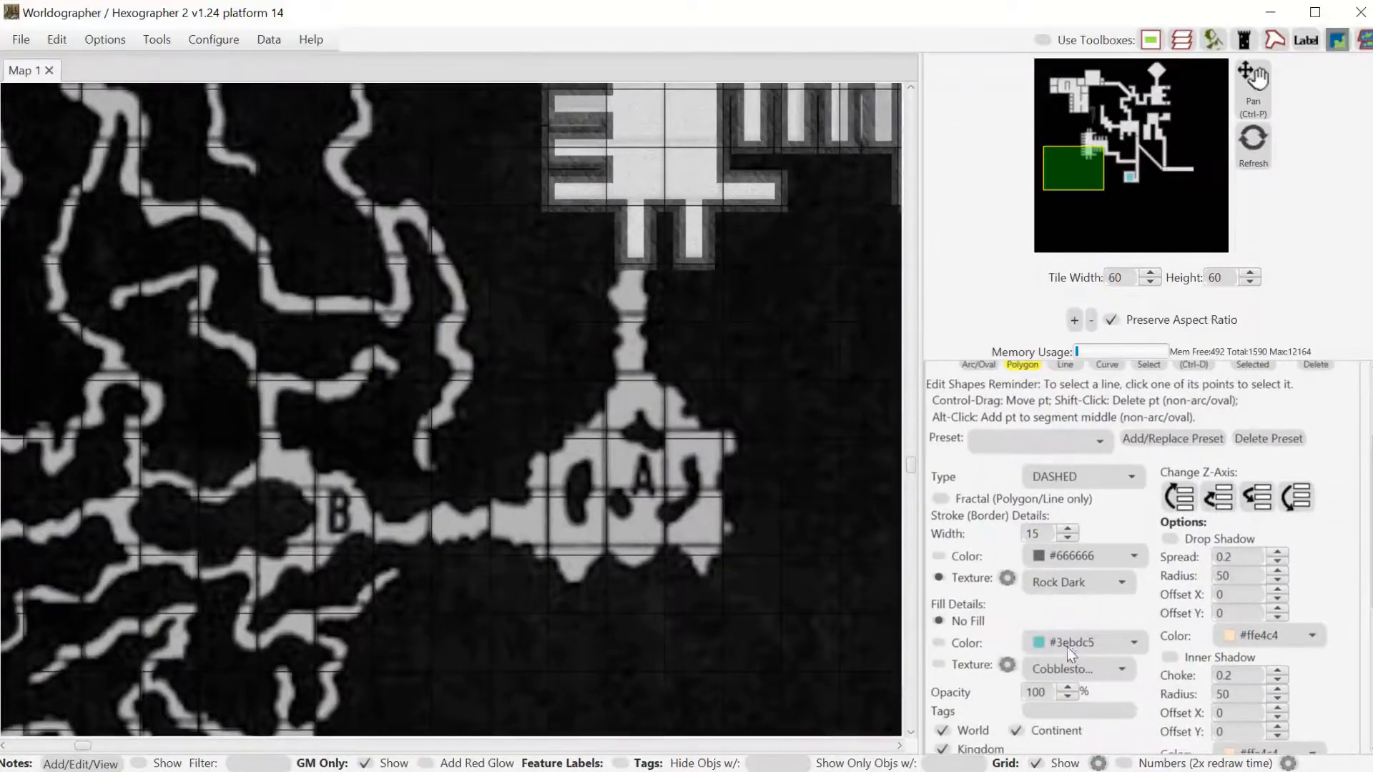
{"action": "left_click", "coordinate": [1072, 675]}
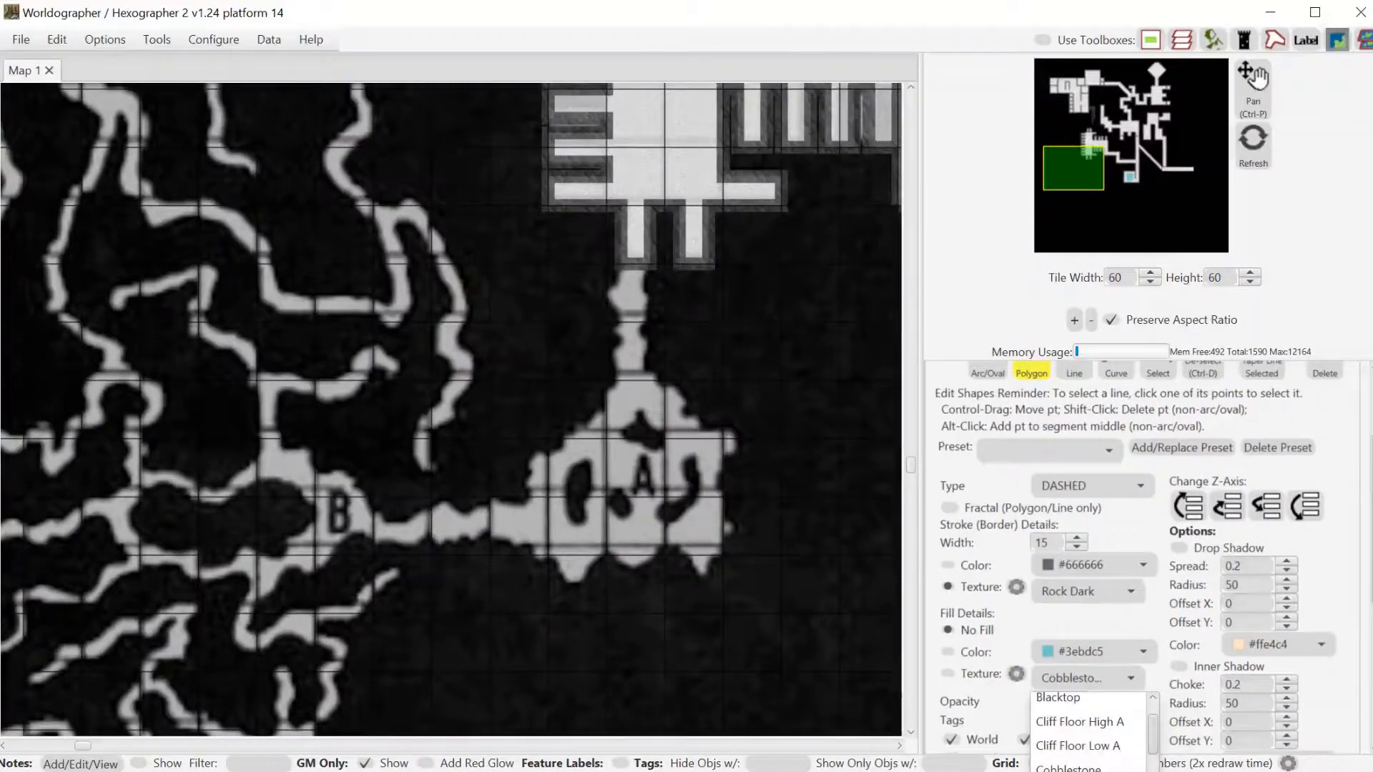
{"action": "scroll", "coordinate": [1087, 733], "scroll_direction": "down", "scroll_amount": 2}
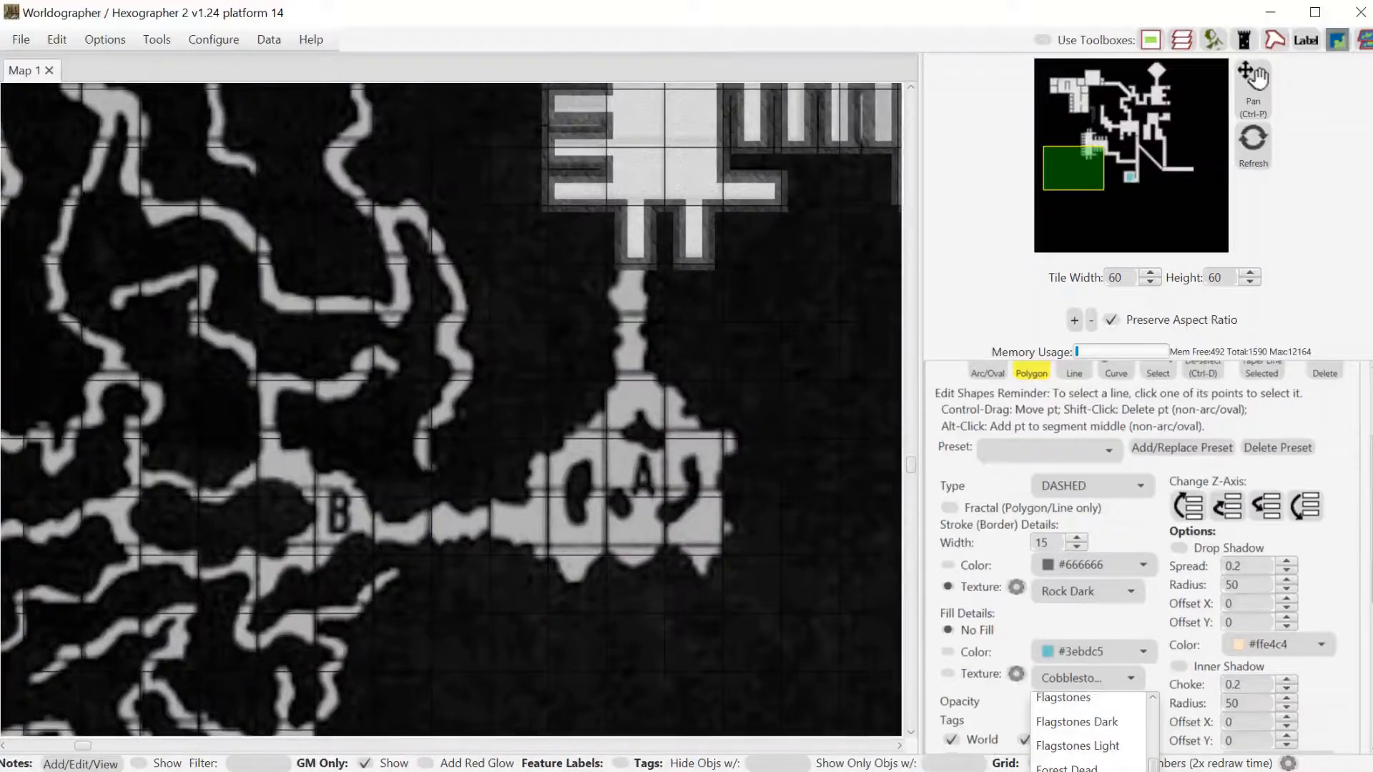
{"action": "scroll", "coordinate": [1087, 733], "scroll_direction": "down", "scroll_amount": 4}
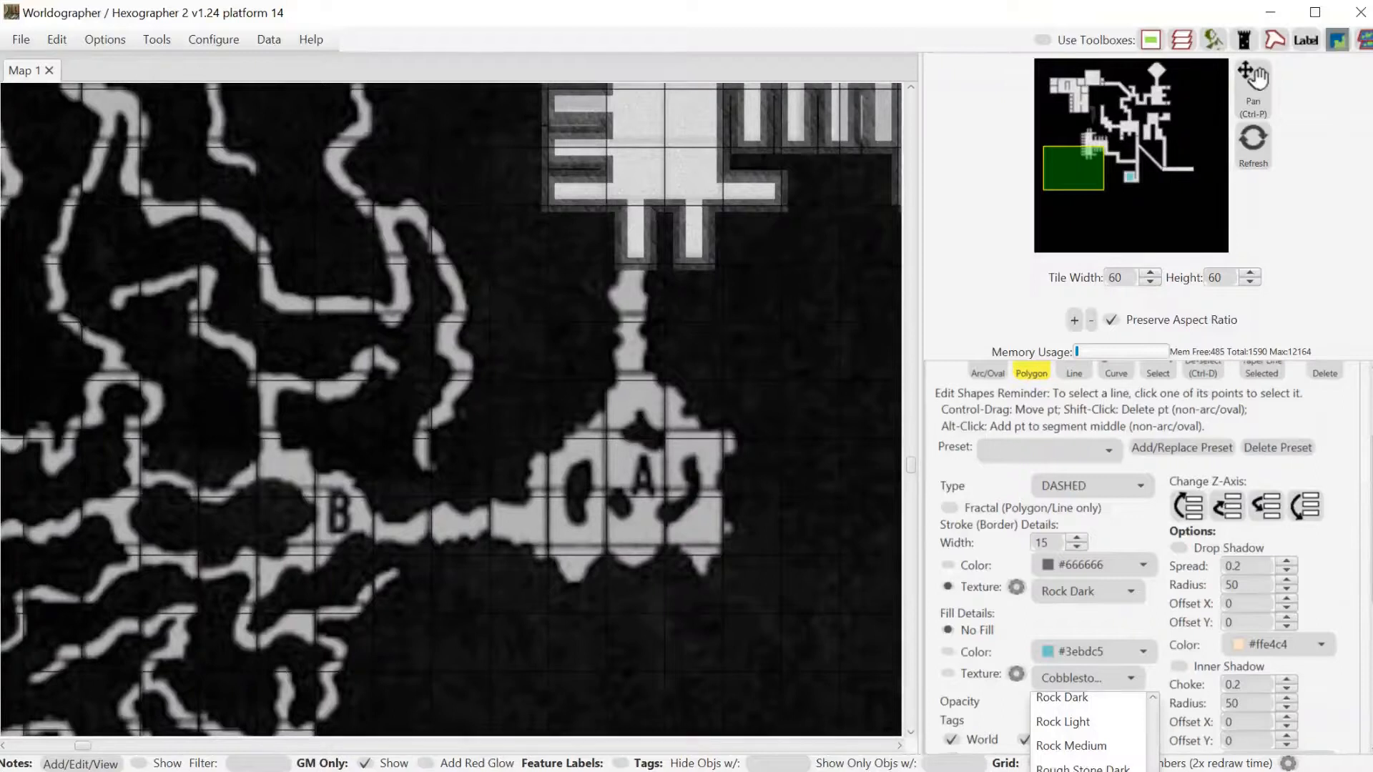
{"action": "left_click", "coordinate": [1083, 767]}
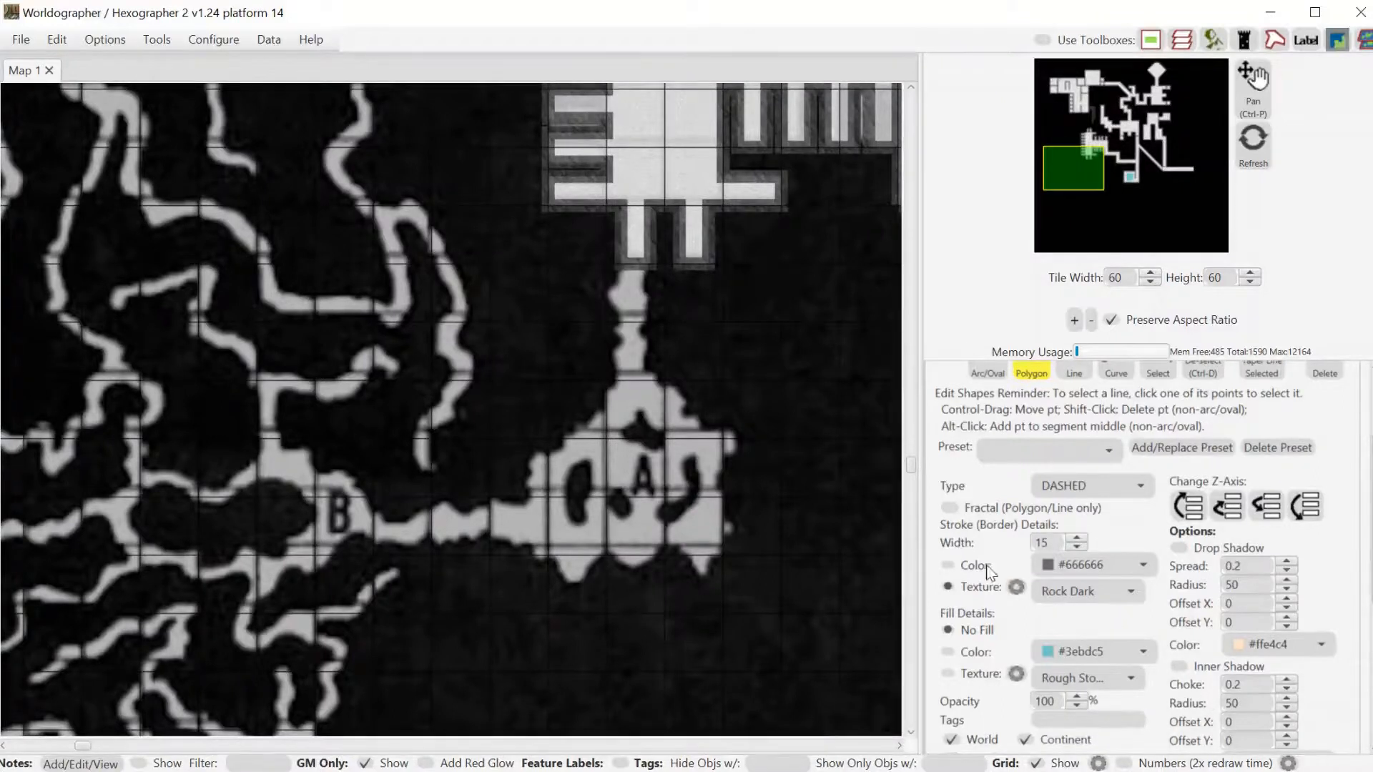
Turn off snapping to the grid and trace the west edge of the tunnel below the alcoved room and cave A's northwest edge.
{"action": "scroll", "coordinate": [1365, 522], "scroll_direction": "up", "scroll_amount": 4}
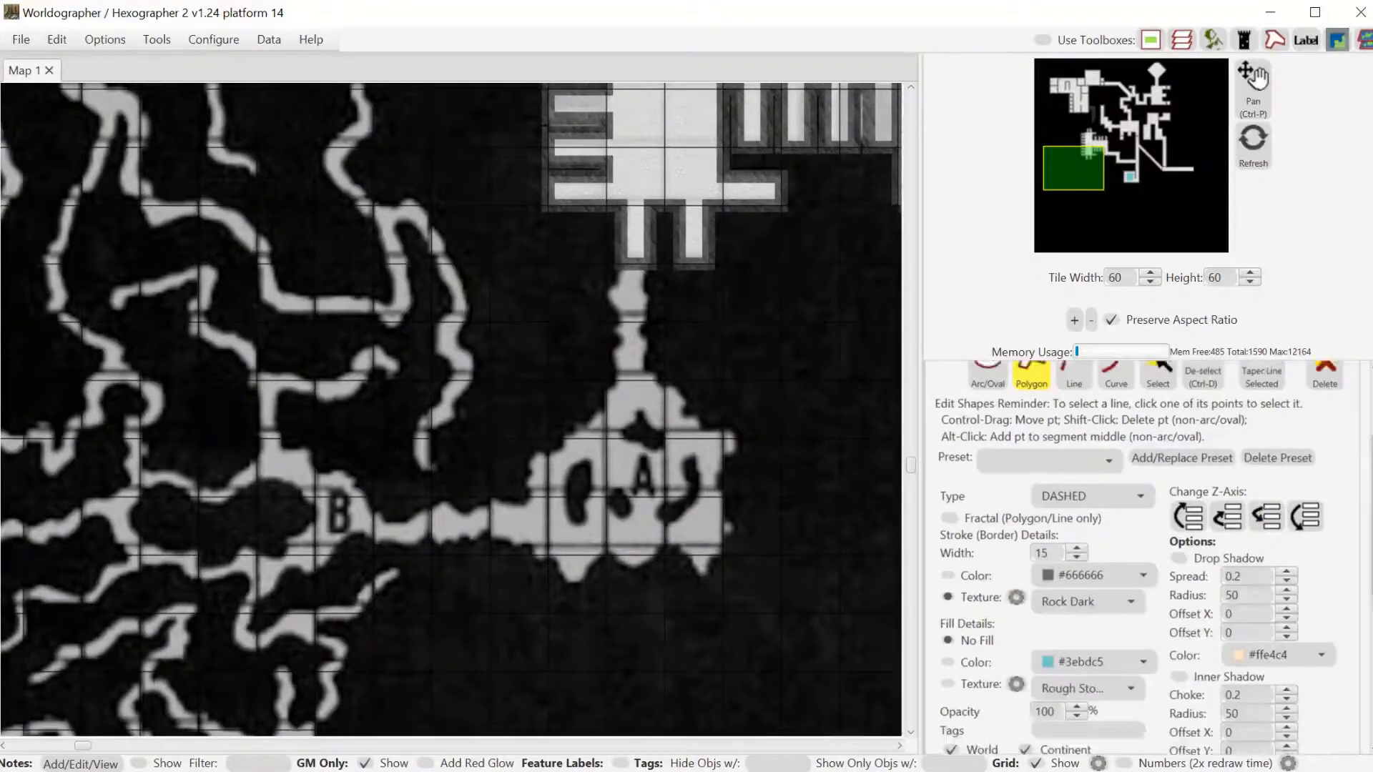
{"action": "scroll", "coordinate": [930, 599], "scroll_direction": "down", "scroll_amount": 5}
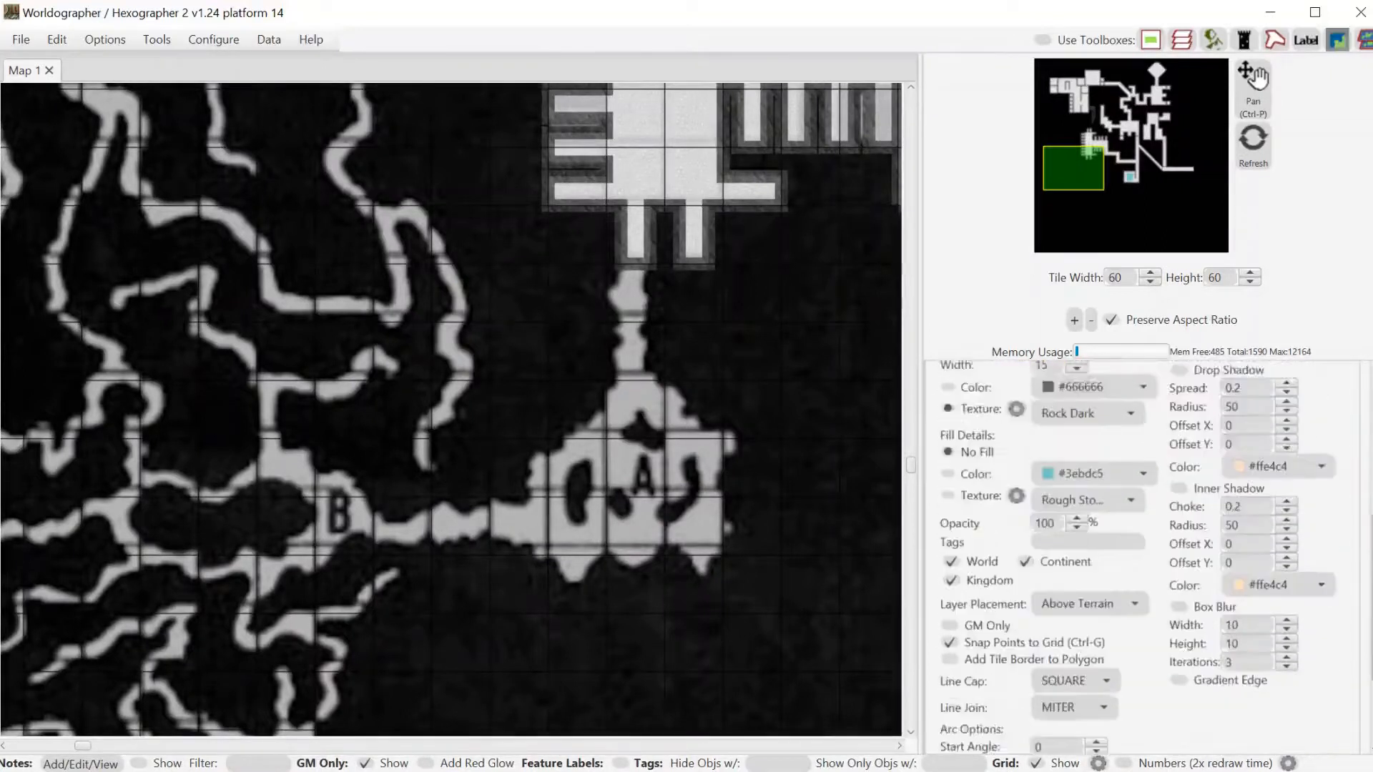
{"action": "left_click", "coordinate": [949, 592]}
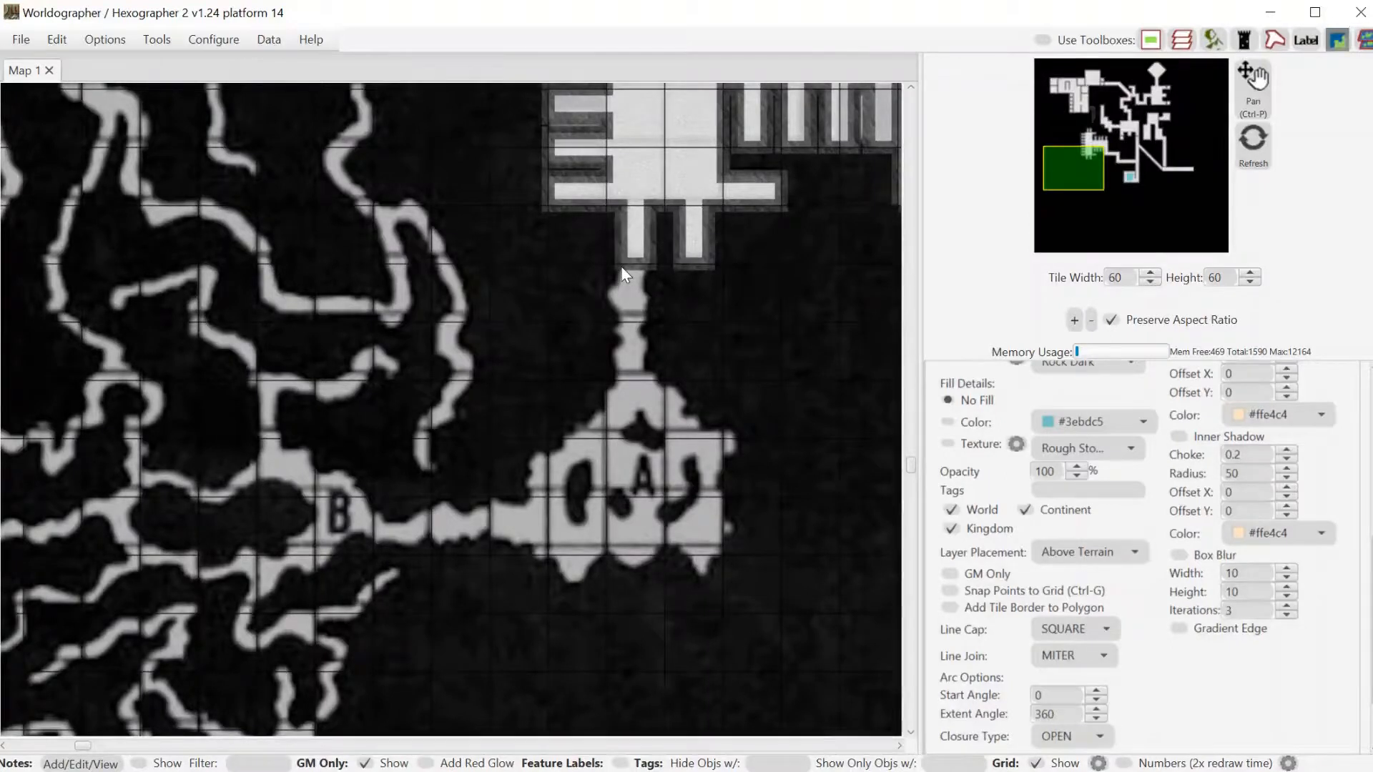
{"action": "left_click", "coordinate": [620, 267]}
{"action": "left_click", "coordinate": [616, 285]}
{"action": "left_click", "coordinate": [606, 288]}
{"action": "left_click", "coordinate": [608, 302]}
{"action": "left_click", "coordinate": [621, 313]}
{"action": "left_click", "coordinate": [612, 329]}
{"action": "left_click", "coordinate": [620, 338]}
{"action": "left_click", "coordinate": [612, 351]}
{"action": "left_click", "coordinate": [618, 370]}
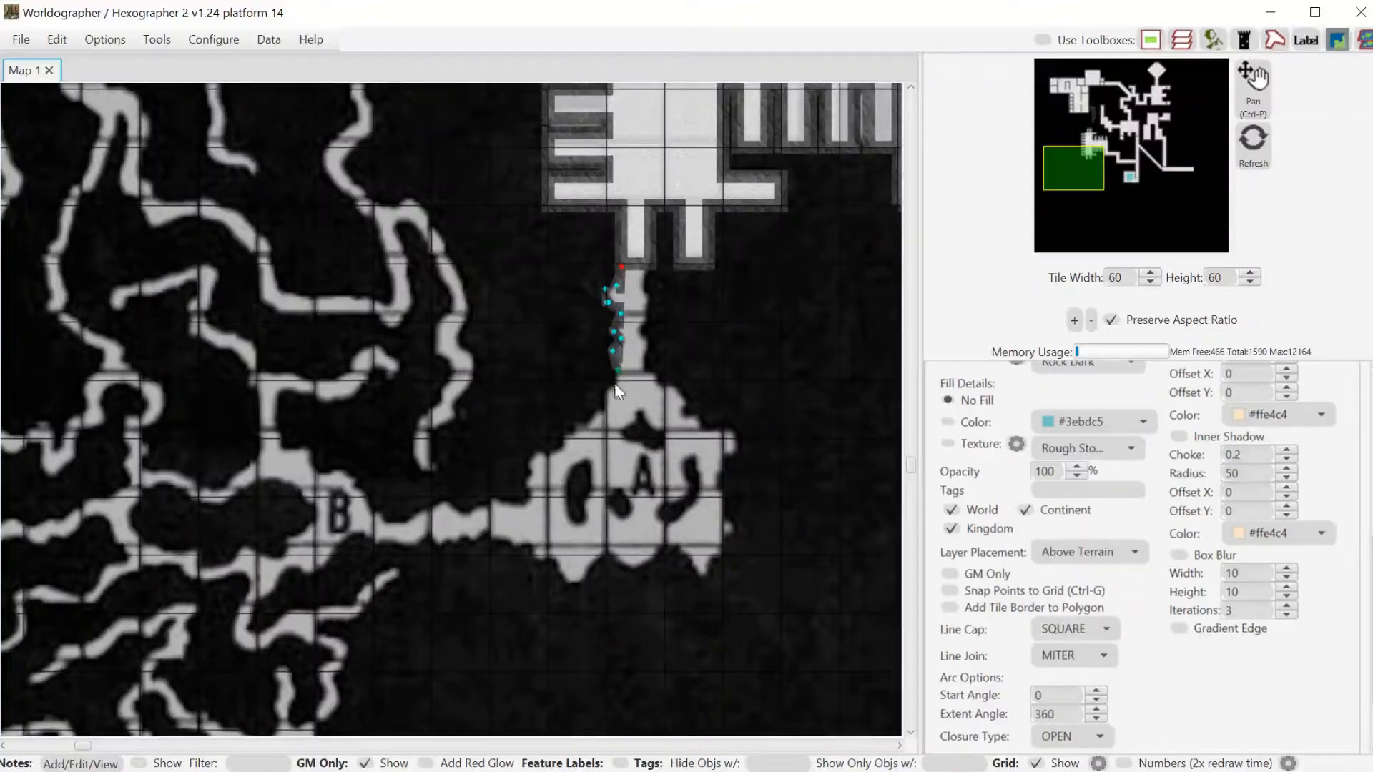
{"action": "left_click", "coordinate": [614, 385]}
{"action": "left_click", "coordinate": [604, 393]}
{"action": "left_click", "coordinate": [604, 413]}
{"action": "left_click", "coordinate": [592, 418]}
{"action": "left_click", "coordinate": [570, 435]}
{"action": "left_click", "coordinate": [559, 443]}
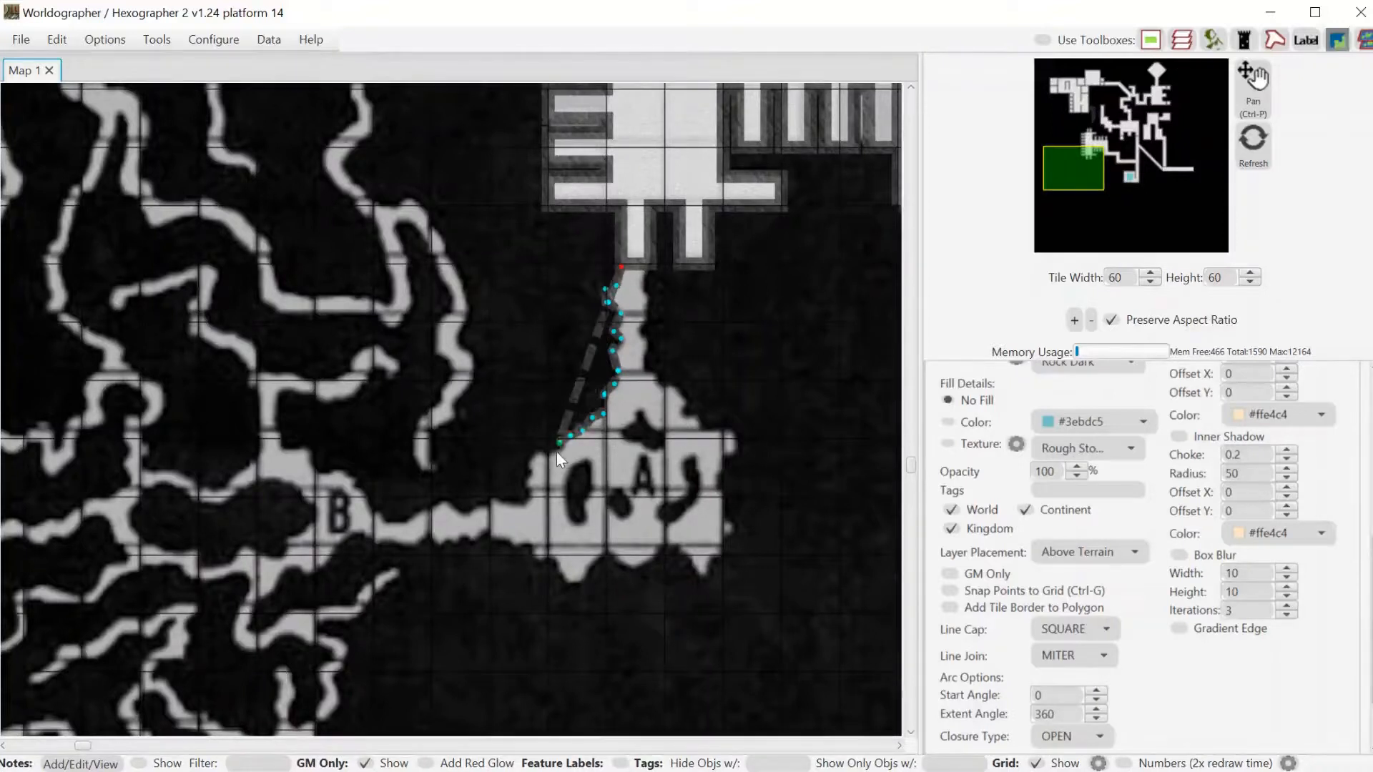
{"action": "left_click", "coordinate": [556, 452]}
{"action": "left_click", "coordinate": [545, 456]}
{"action": "left_click", "coordinate": [537, 455]}
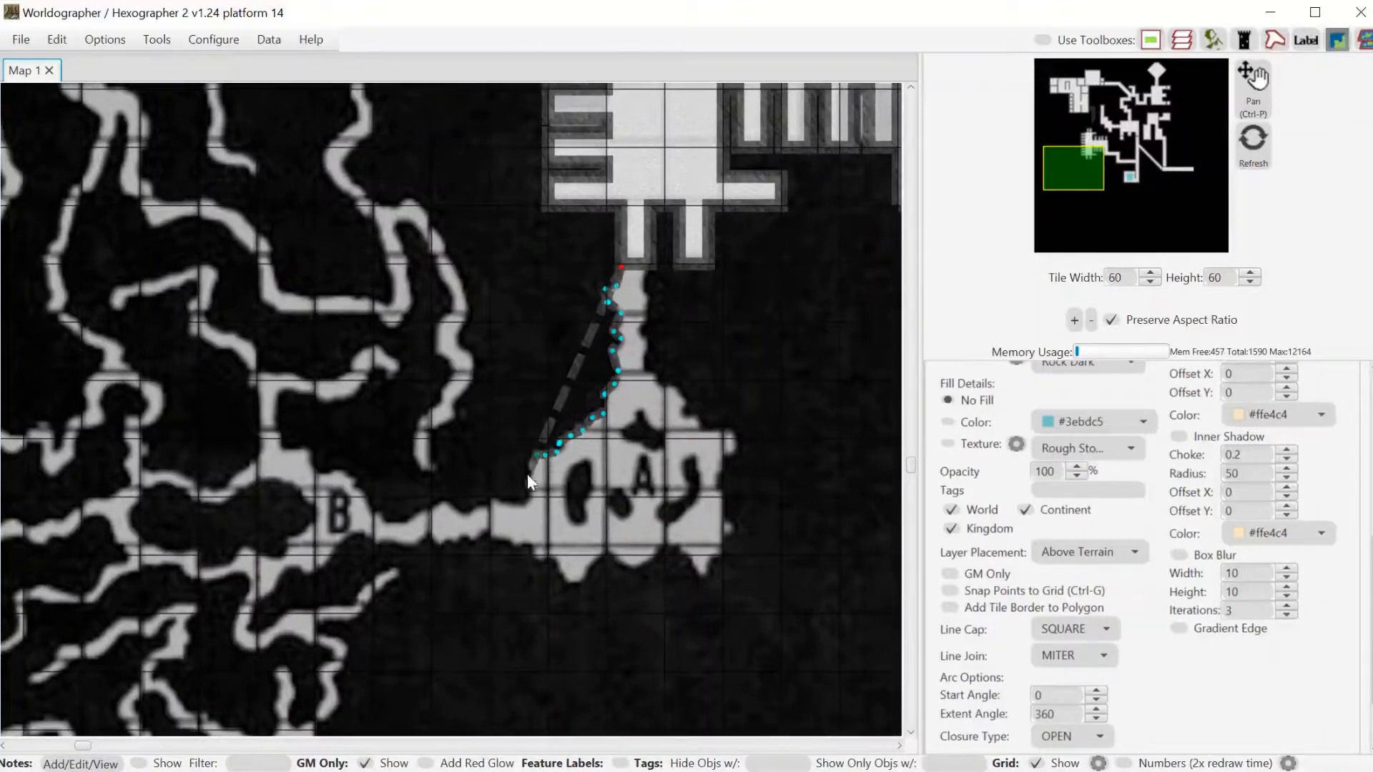
Set the cave A polygon's line type to SIMPLE and switch its fill to the chosen rough stone texture.
{"action": "scroll", "coordinate": [1361, 543], "scroll_direction": "up", "scroll_amount": 3}
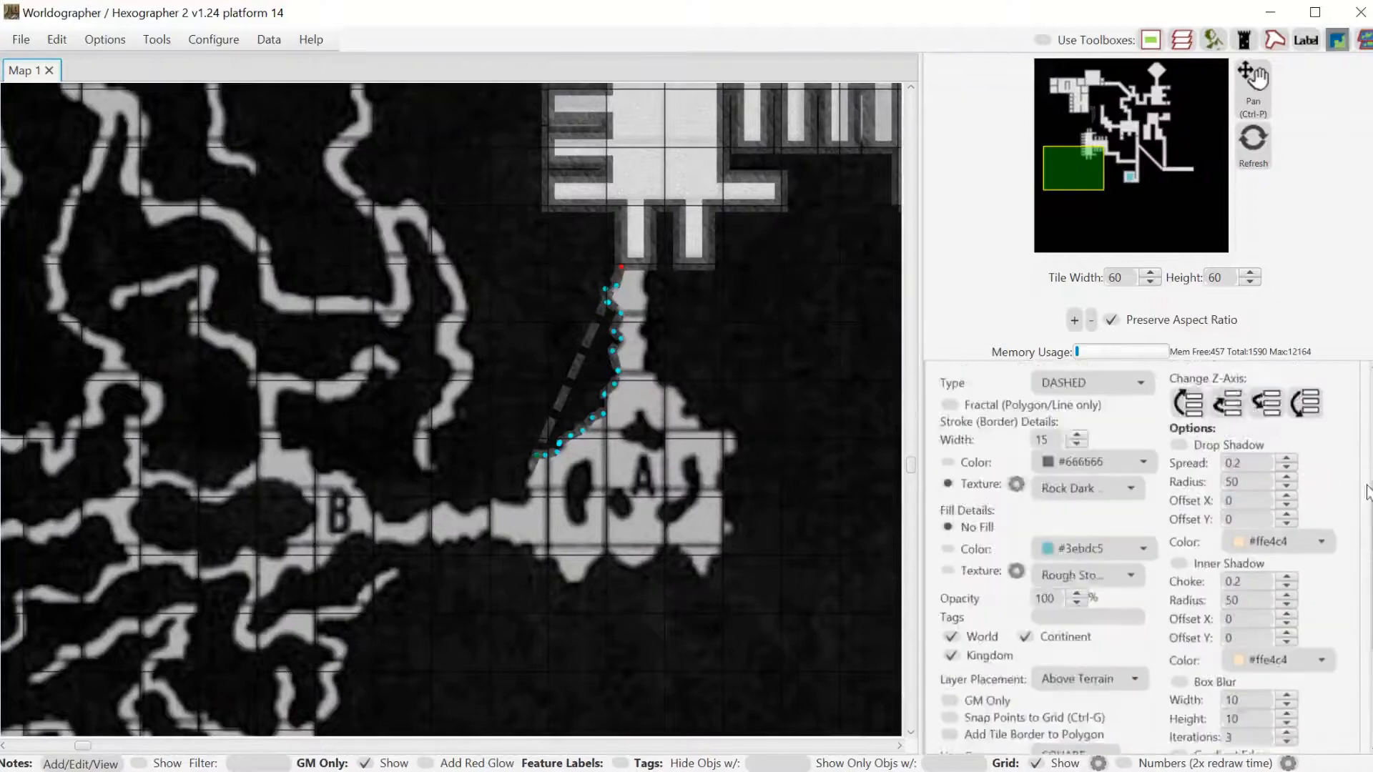
{"action": "left_click", "coordinate": [1085, 494]}
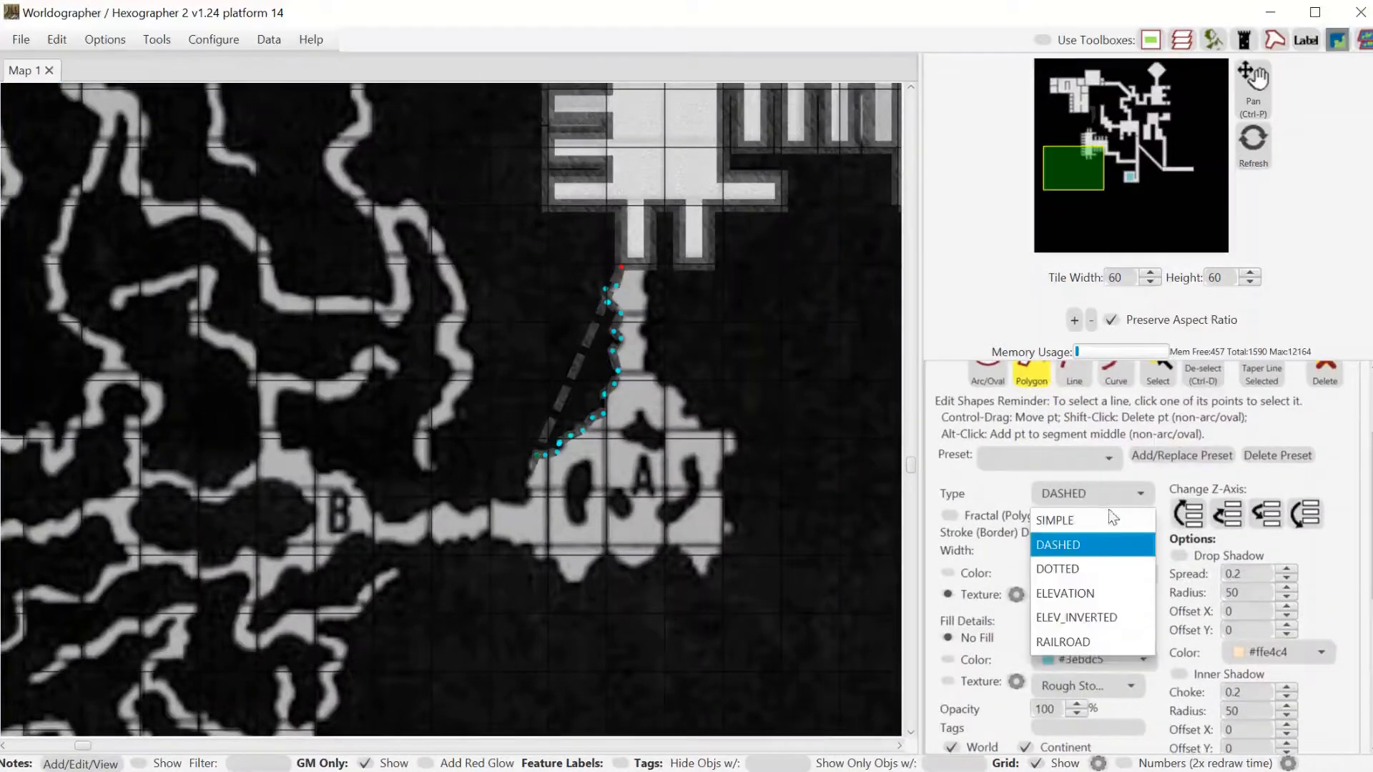
{"action": "left_click", "coordinate": [1101, 522]}
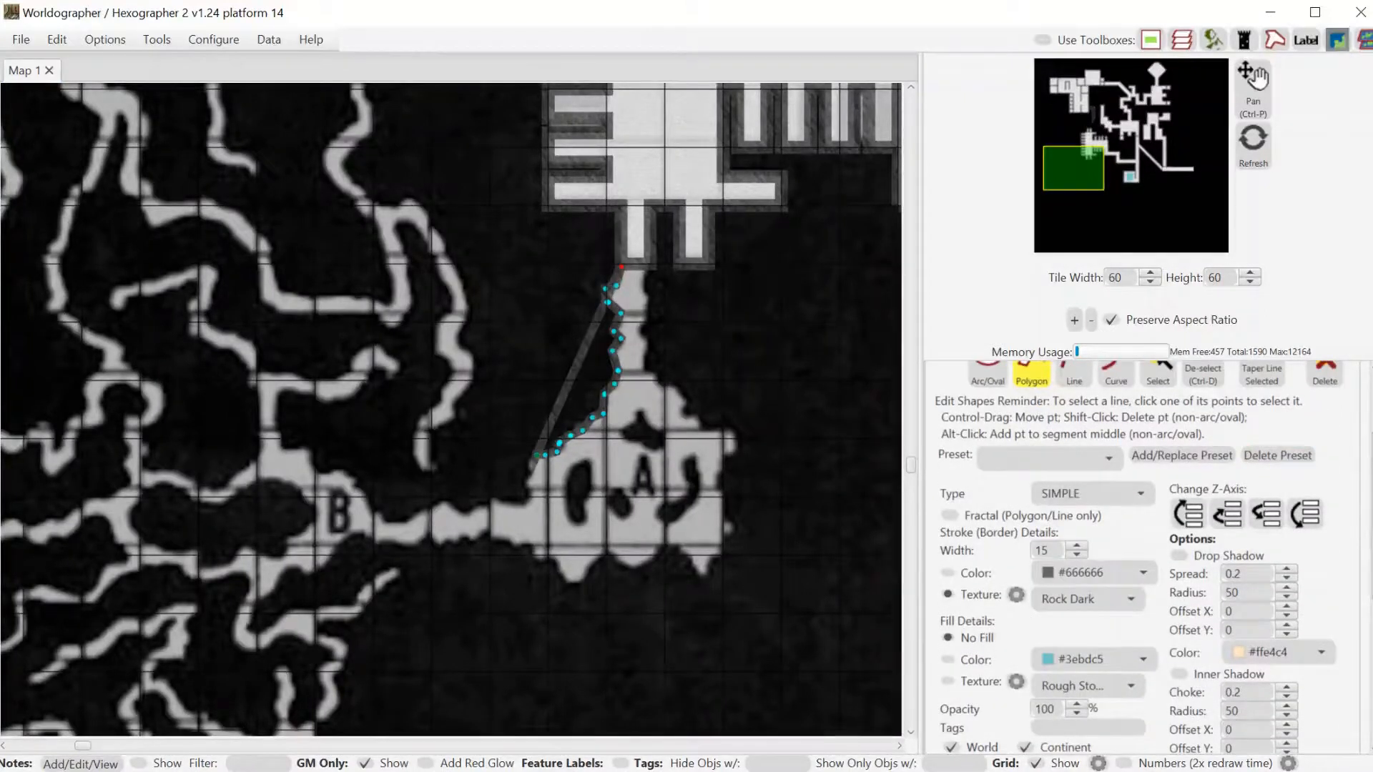
{"action": "scroll", "coordinate": [1361, 472], "scroll_direction": "up", "scroll_amount": 2}
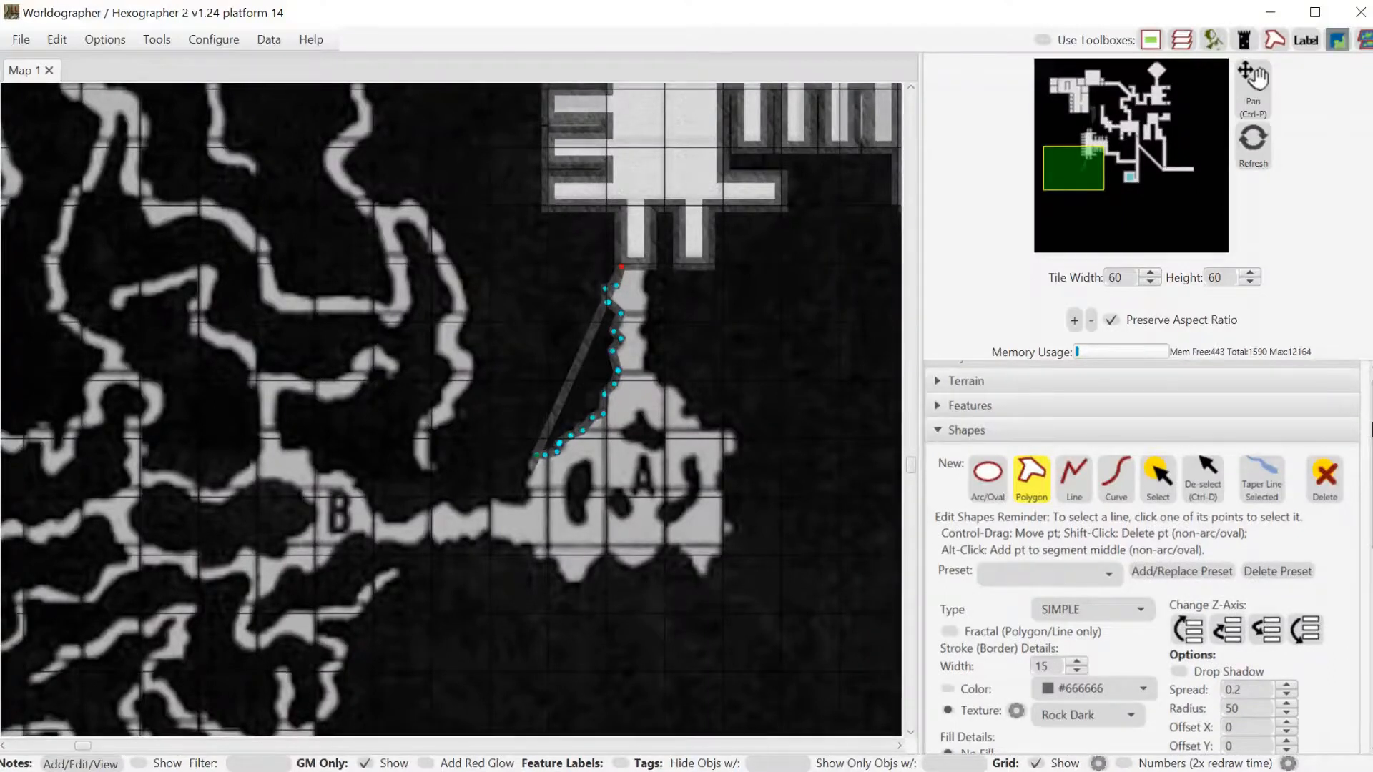
{"action": "scroll", "coordinate": [959, 545], "scroll_direction": "down", "scroll_amount": 4}
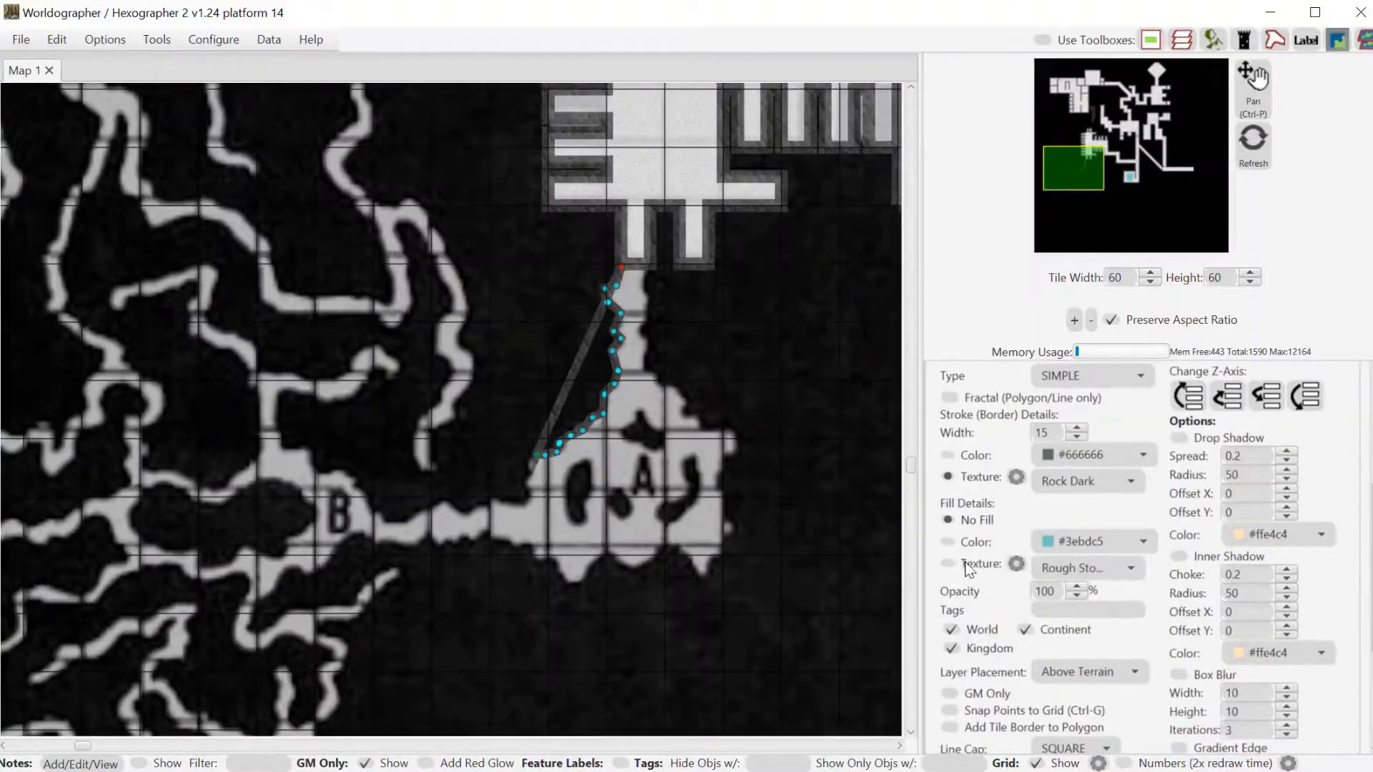
{"action": "left_click", "coordinate": [966, 565]}
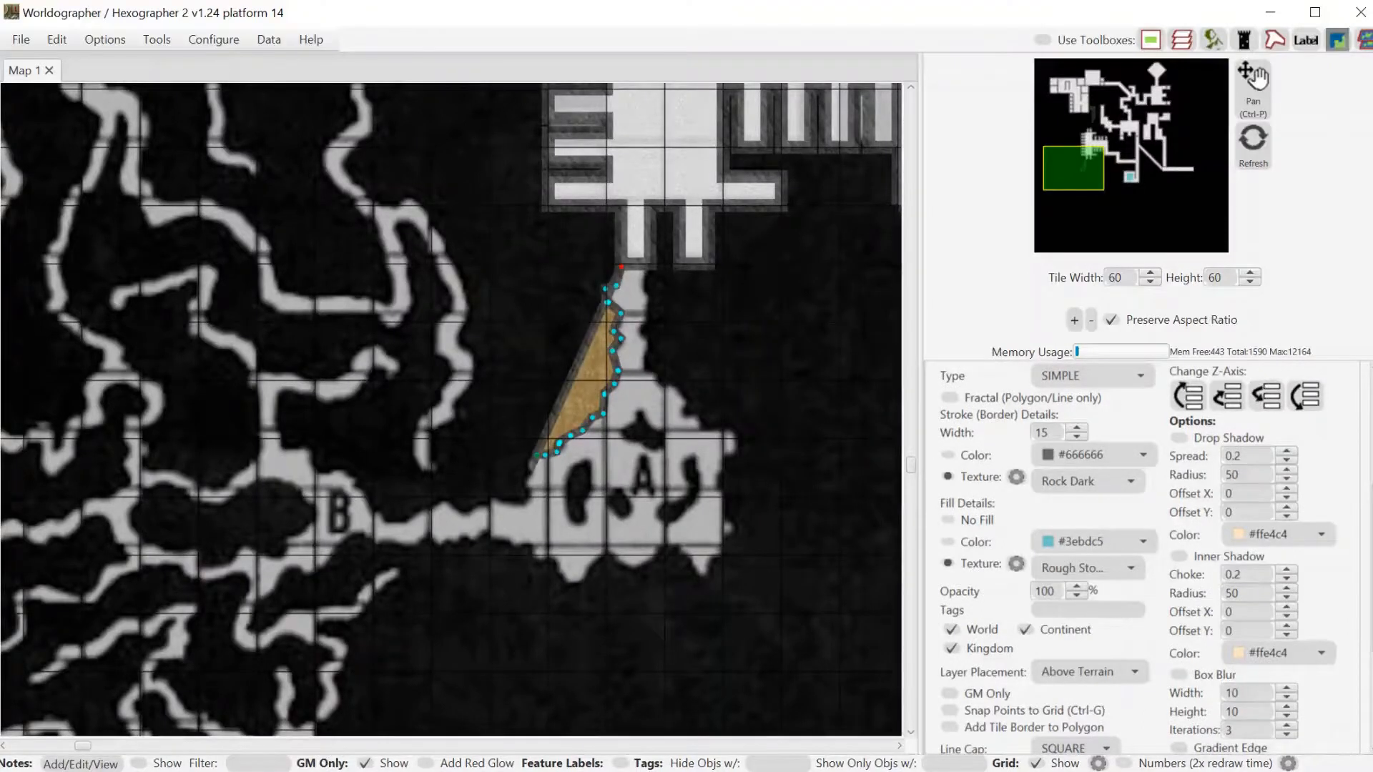
Set the trace underlay's opacity to 50% and continue tracing the cave outline westward from cave A toward area B.
{"action": "scroll", "coordinate": [1026, 493], "scroll_direction": "down", "scroll_amount": 3}
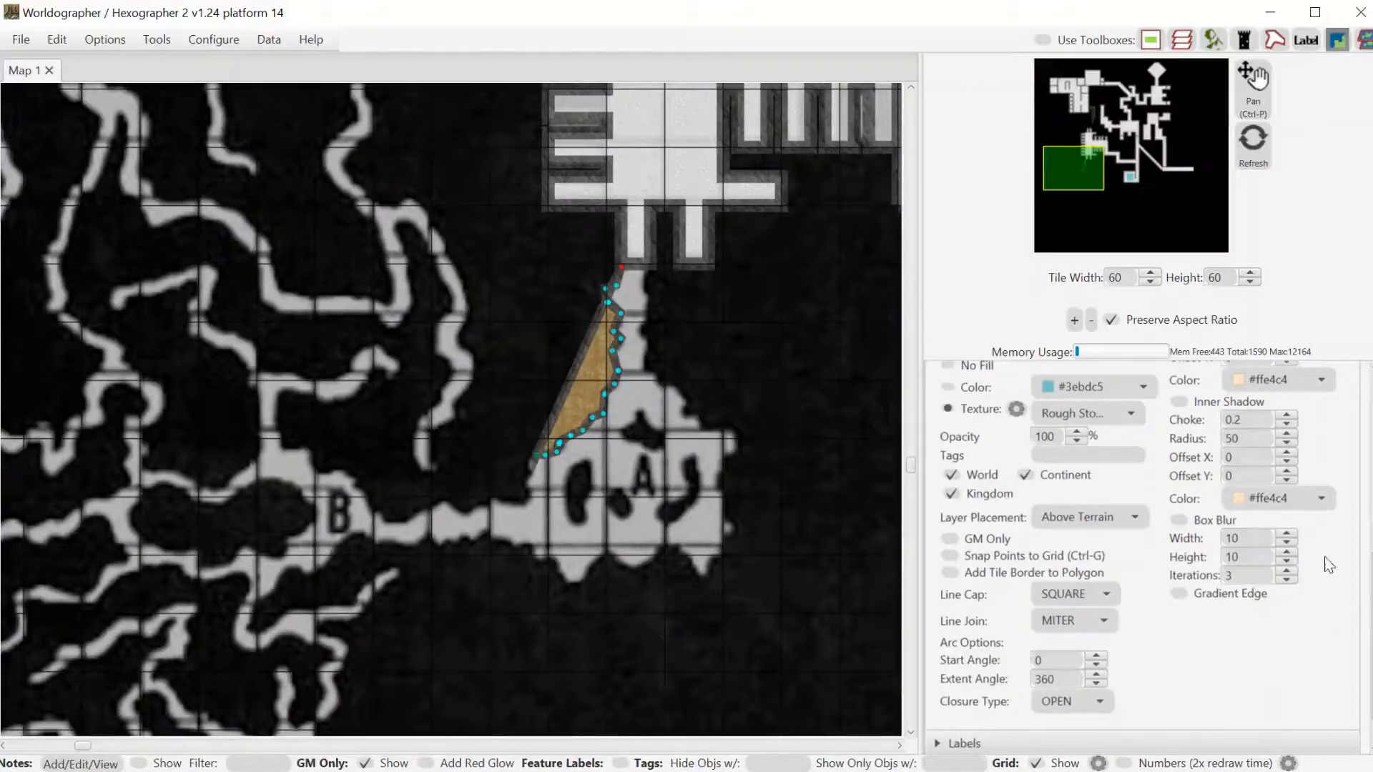
{"action": "scroll", "coordinate": [1348, 725], "scroll_direction": "down", "scroll_amount": 1}
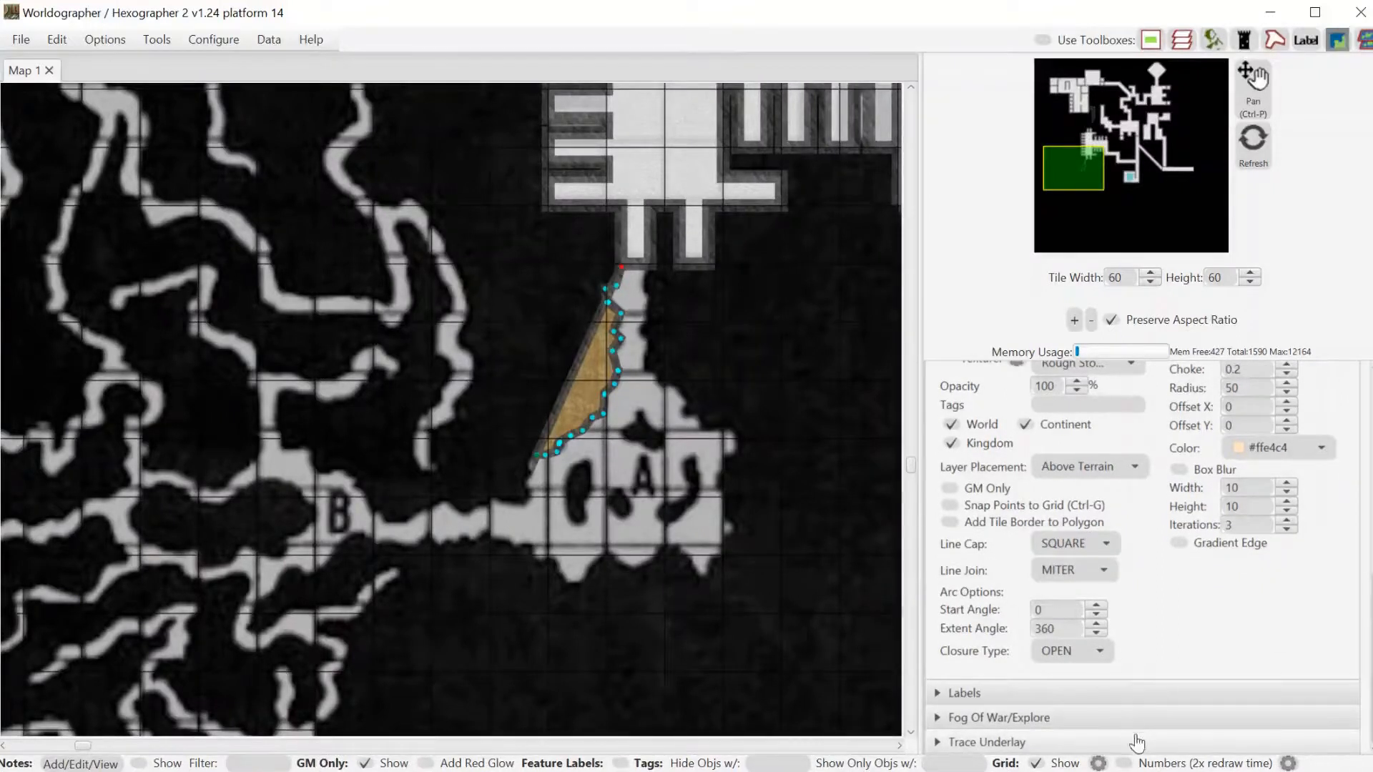
{"action": "left_click", "coordinate": [987, 742]}
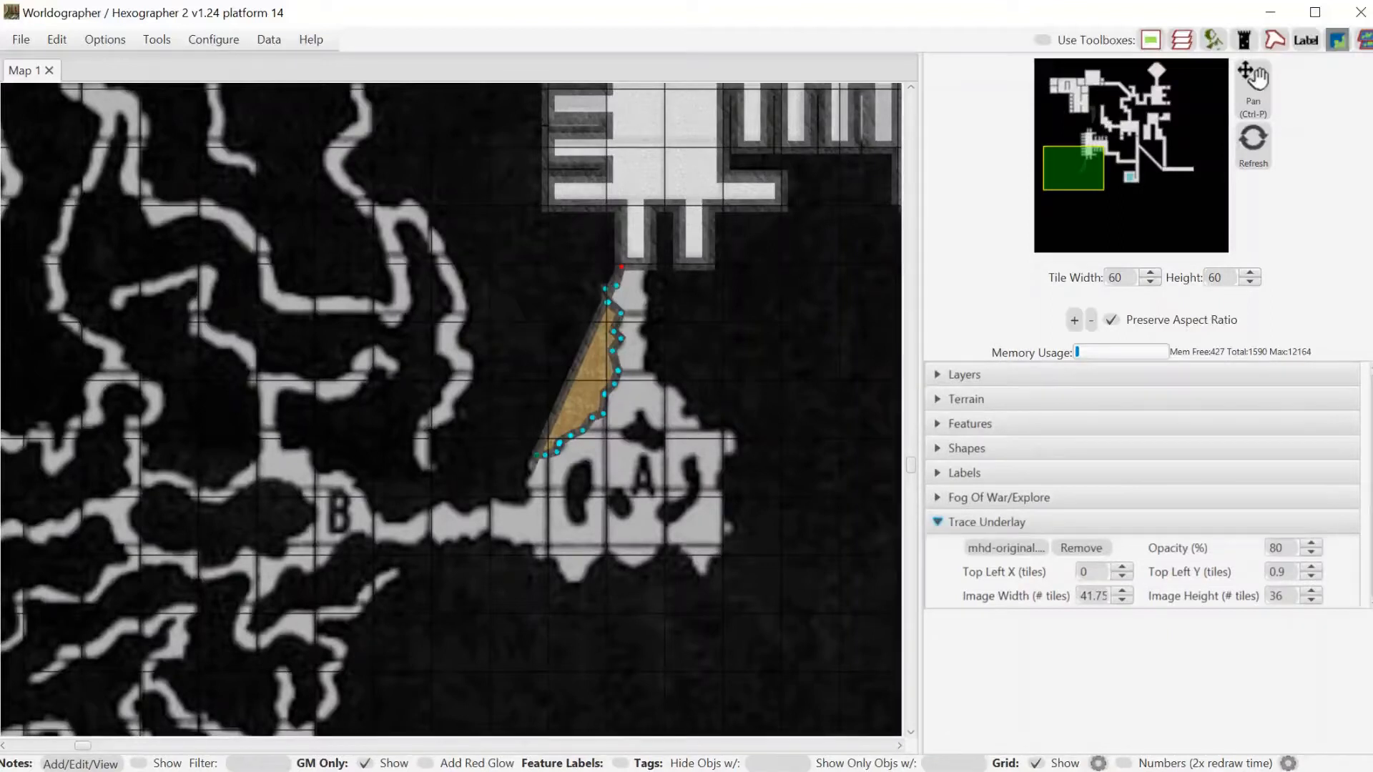
{"action": "double_click", "coordinate": [1275, 547]}
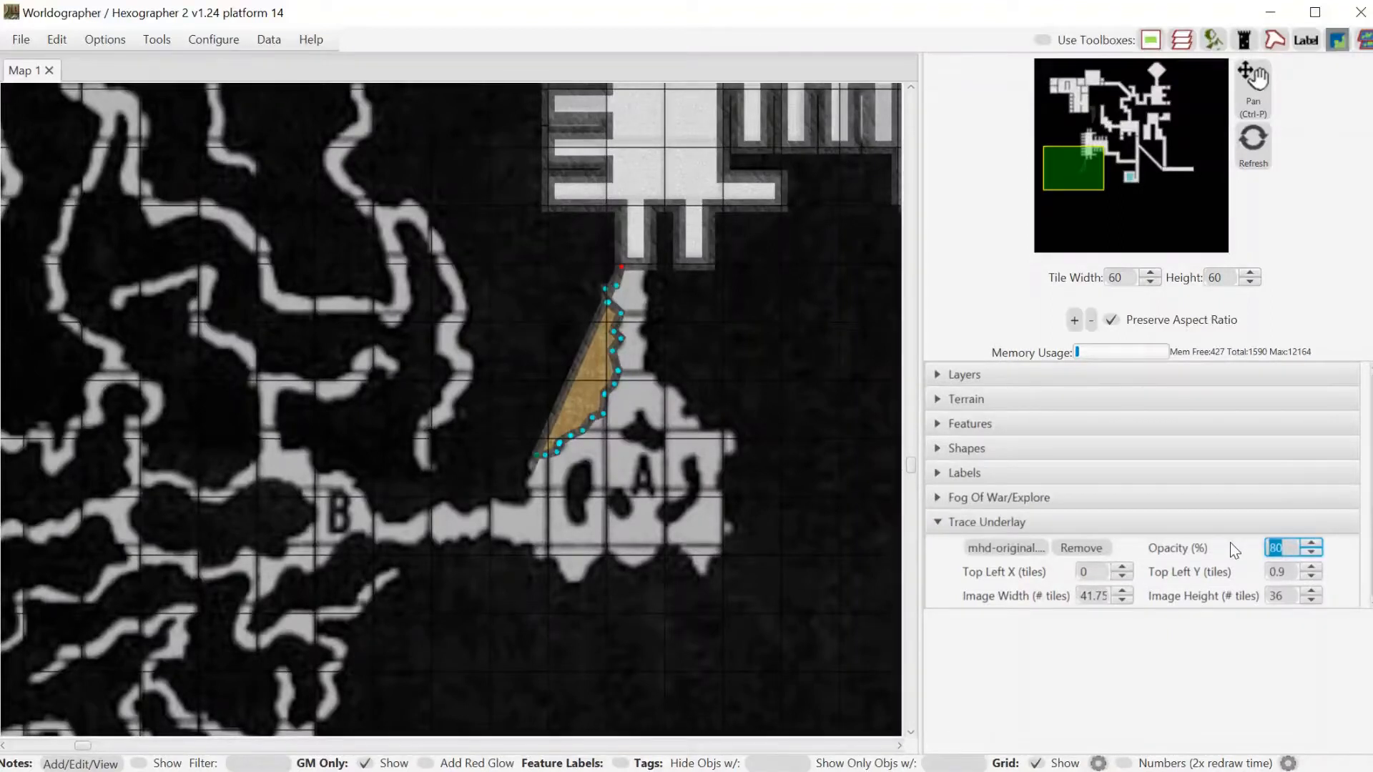
{"action": "type", "text": "50"}
{"action": "key", "text": "Return"}
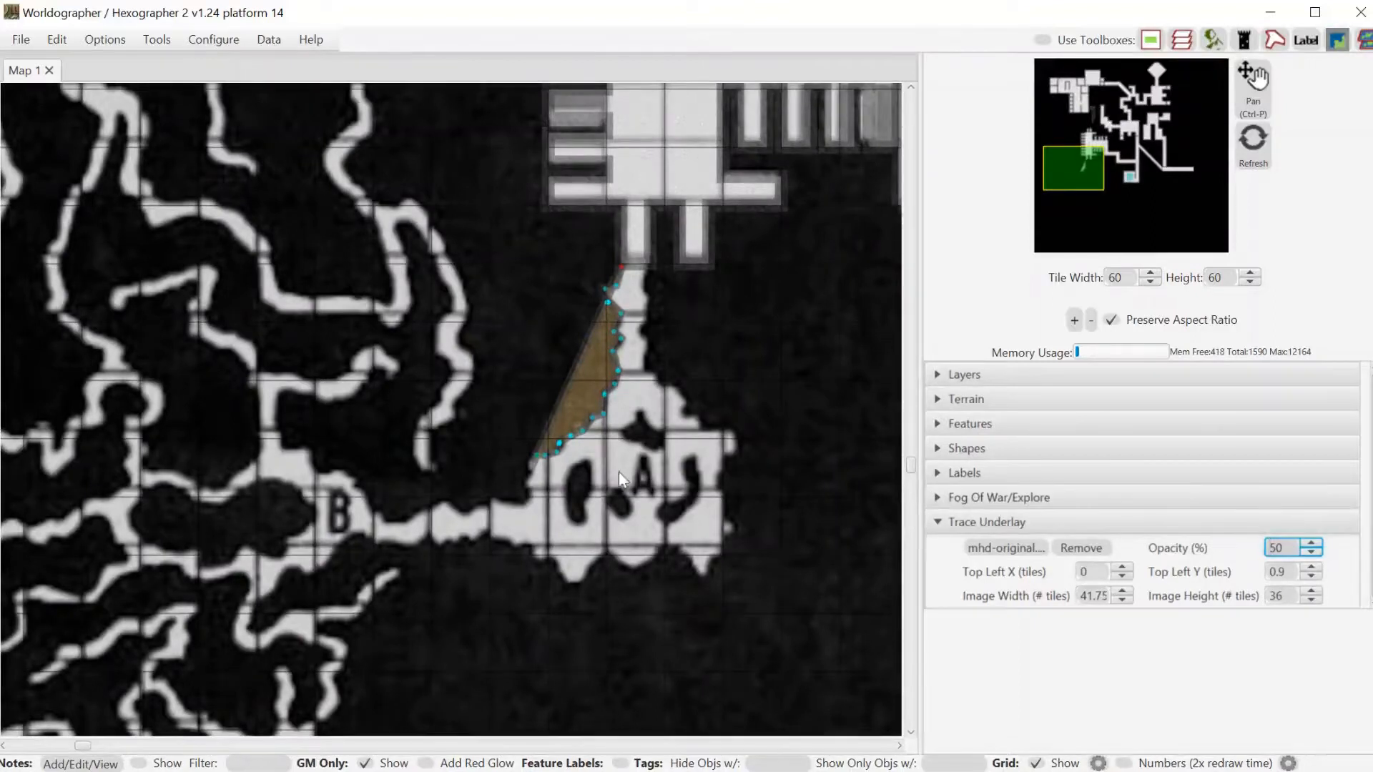
{"action": "left_click", "coordinate": [981, 449]}
{"action": "mouse_move", "coordinate": [529, 481]}
{"action": "left_mouse_down"}
{"action": "mouse_move", "coordinate": [521, 504]}
{"action": "mouse_move", "coordinate": [442, 504]}
{"action": "mouse_move", "coordinate": [380, 525]}
{"action": "mouse_move", "coordinate": [349, 478]}
{"action": "mouse_move", "coordinate": [312, 469]}
{"action": "mouse_move", "coordinate": [278, 422]}
{"action": "mouse_move", "coordinate": [276, 394]}
{"action": "mouse_move", "coordinate": [337, 398]}
{"action": "mouse_move", "coordinate": [396, 358]}
{"action": "mouse_move", "coordinate": [359, 353]}
{"action": "mouse_move", "coordinate": [318, 386]}
{"action": "mouse_move", "coordinate": [256, 366]}
{"action": "mouse_move", "coordinate": [256, 350]}
{"action": "mouse_move", "coordinate": [212, 325]}
{"action": "mouse_move", "coordinate": [209, 272]}
{"action": "mouse_move", "coordinate": [165, 272]}
{"action": "mouse_move", "coordinate": [104, 306]}
{"action": "mouse_move", "coordinate": [191, 289]}
{"action": "mouse_move", "coordinate": [200, 344]}
{"action": "mouse_move", "coordinate": [242, 361]}
{"action": "mouse_move", "coordinate": [259, 395]}
{"action": "mouse_move", "coordinate": [261, 445]}
{"action": "left_mouse_up"}
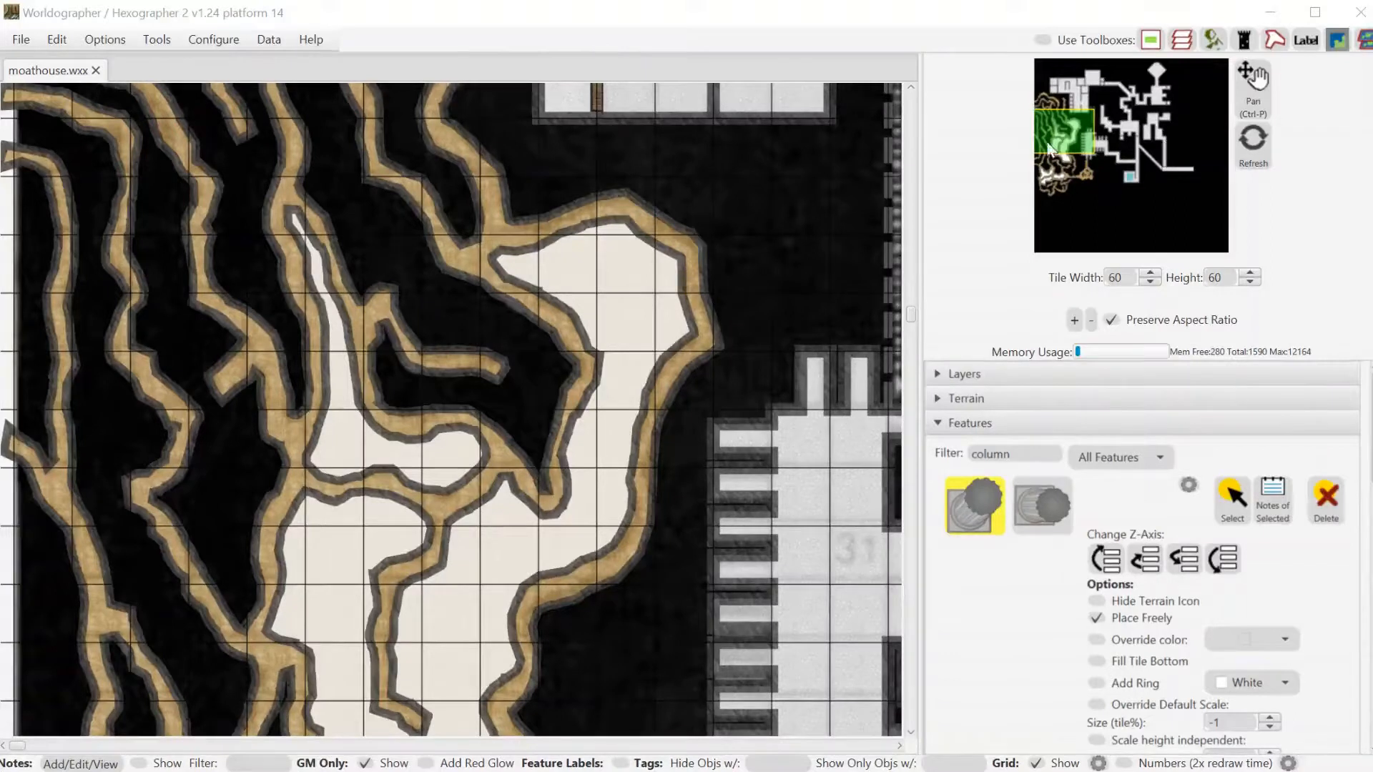
Look over the traced caves, the furnished rooms 18 to 24 and the alcoved room 31 on the moathouse map.
{"action": "mouse_move", "coordinate": [1065, 135]}
{"action": "left_mouse_down"}
{"action": "mouse_move", "coordinate": [1065, 149]}
{"action": "mouse_move", "coordinate": [1050, 123]}
{"action": "mouse_move", "coordinate": [1059, 135]}
{"action": "left_mouse_up"}
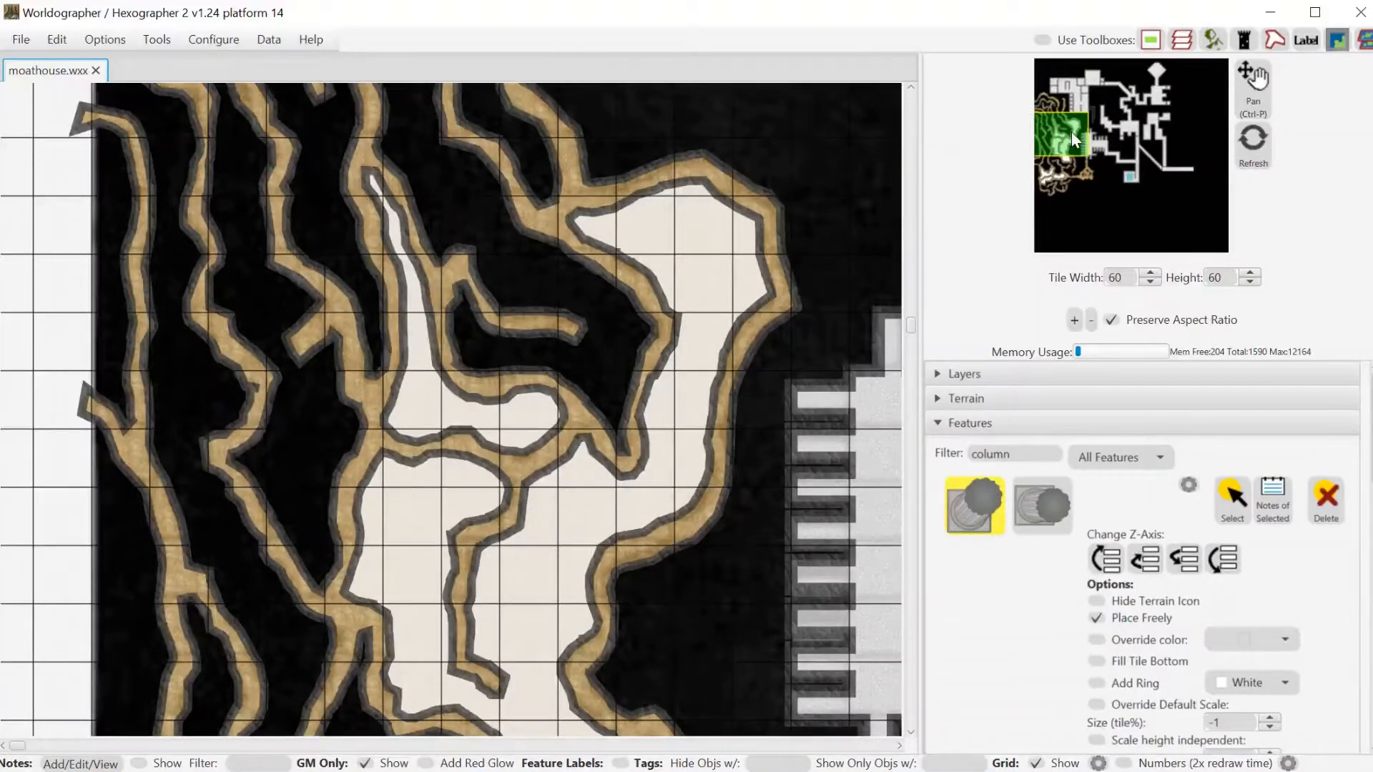
{"action": "left_click_drag", "start_coordinate": [1067, 132], "coordinate": [1070, 93]}
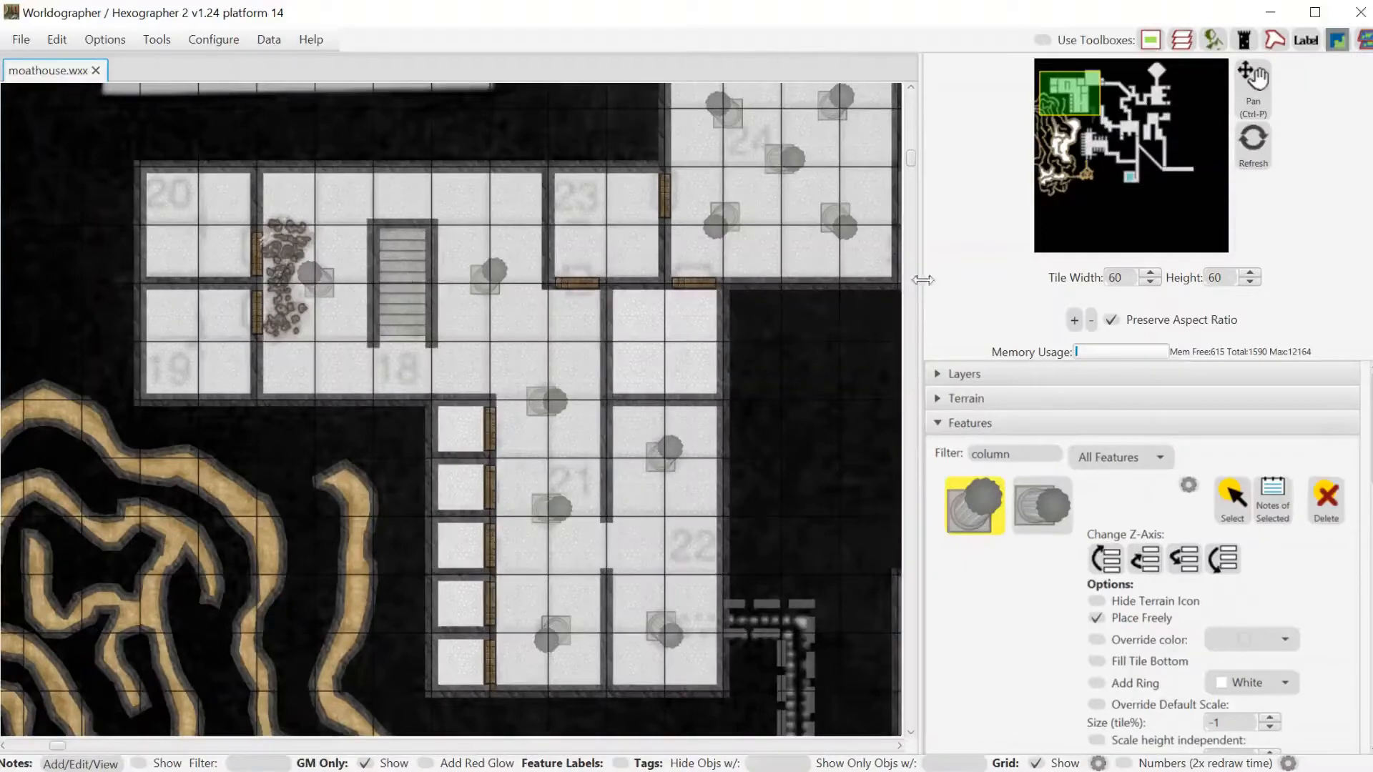
{"action": "left_click", "coordinate": [1075, 87]}
{"action": "left_click", "coordinate": [1076, 87]}
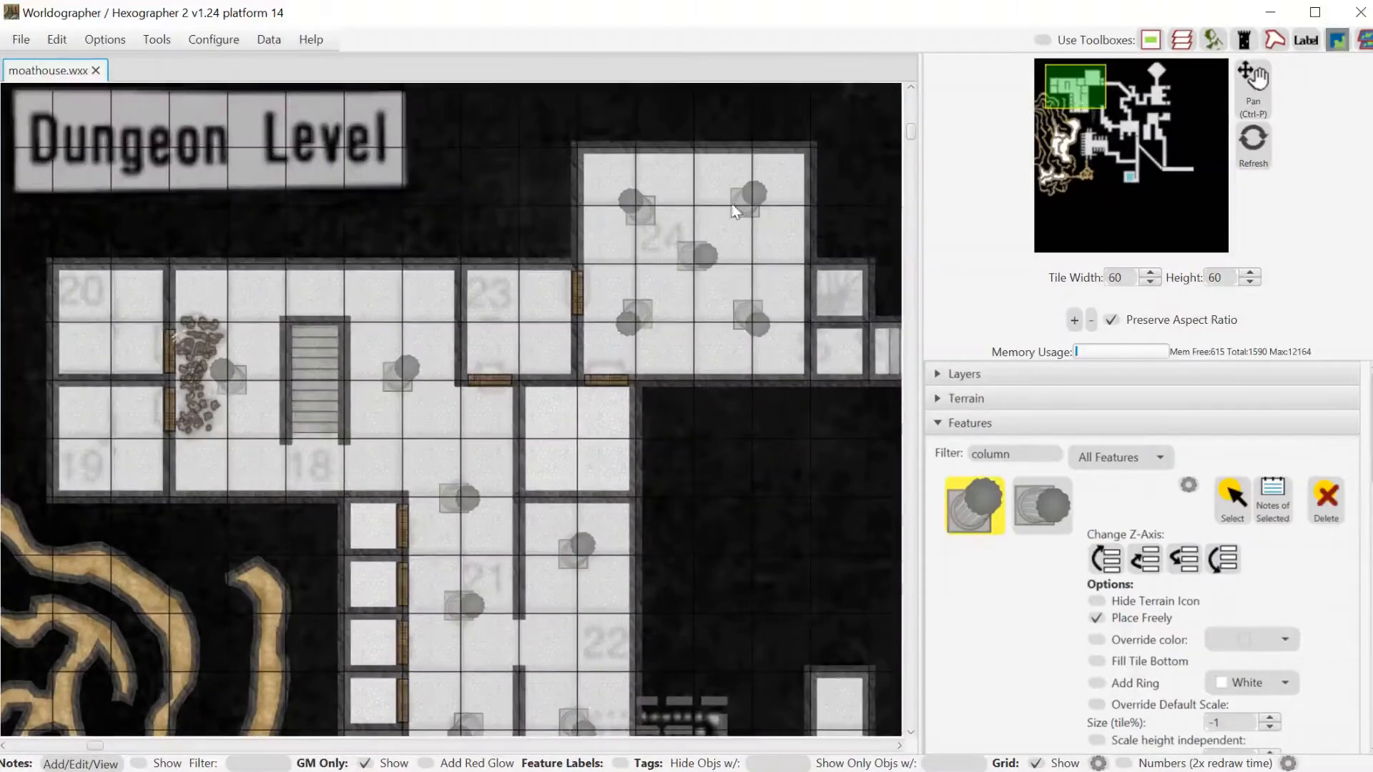
{"action": "left_click_drag", "start_coordinate": [1079, 89], "coordinate": [1102, 145]}
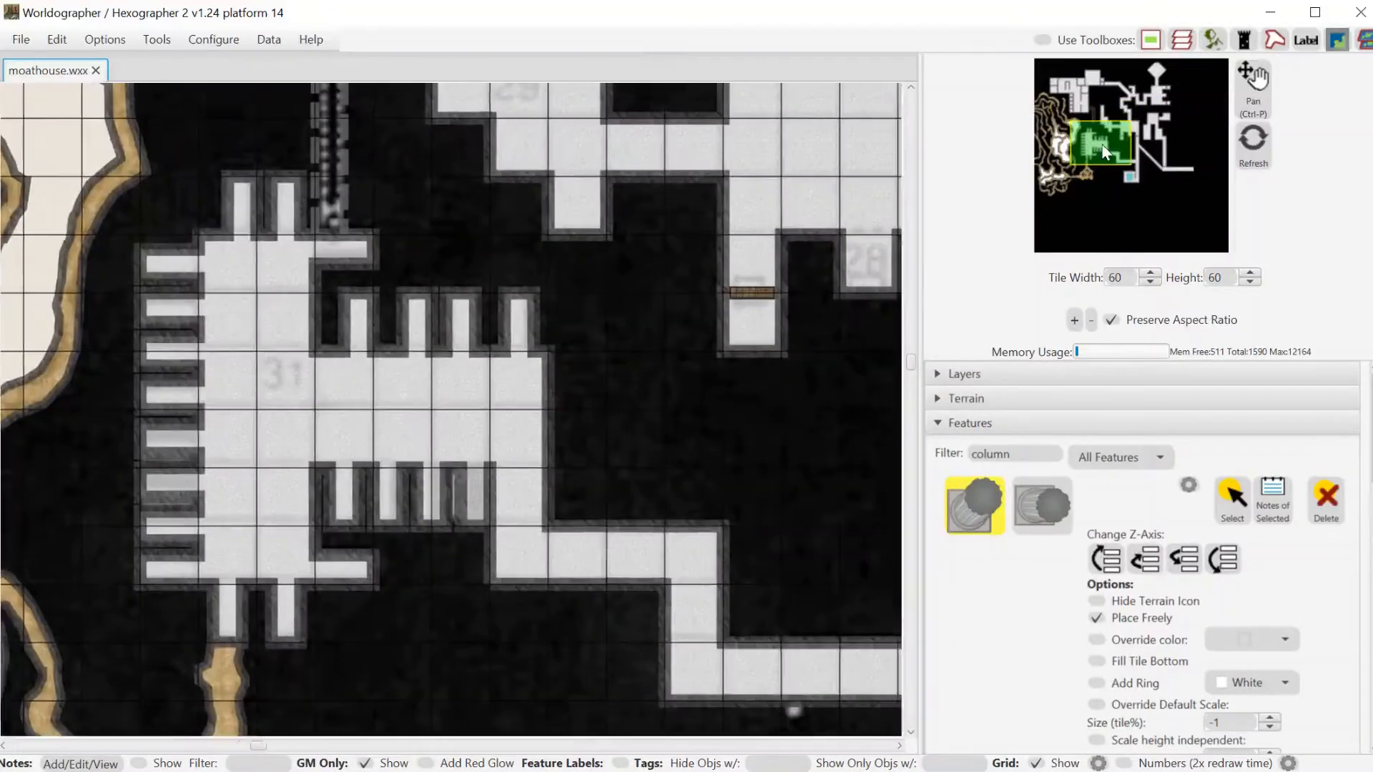
Set the moathouse map's trace underlay opacity to 100%.
{"action": "left_click", "coordinate": [1258, 425]}
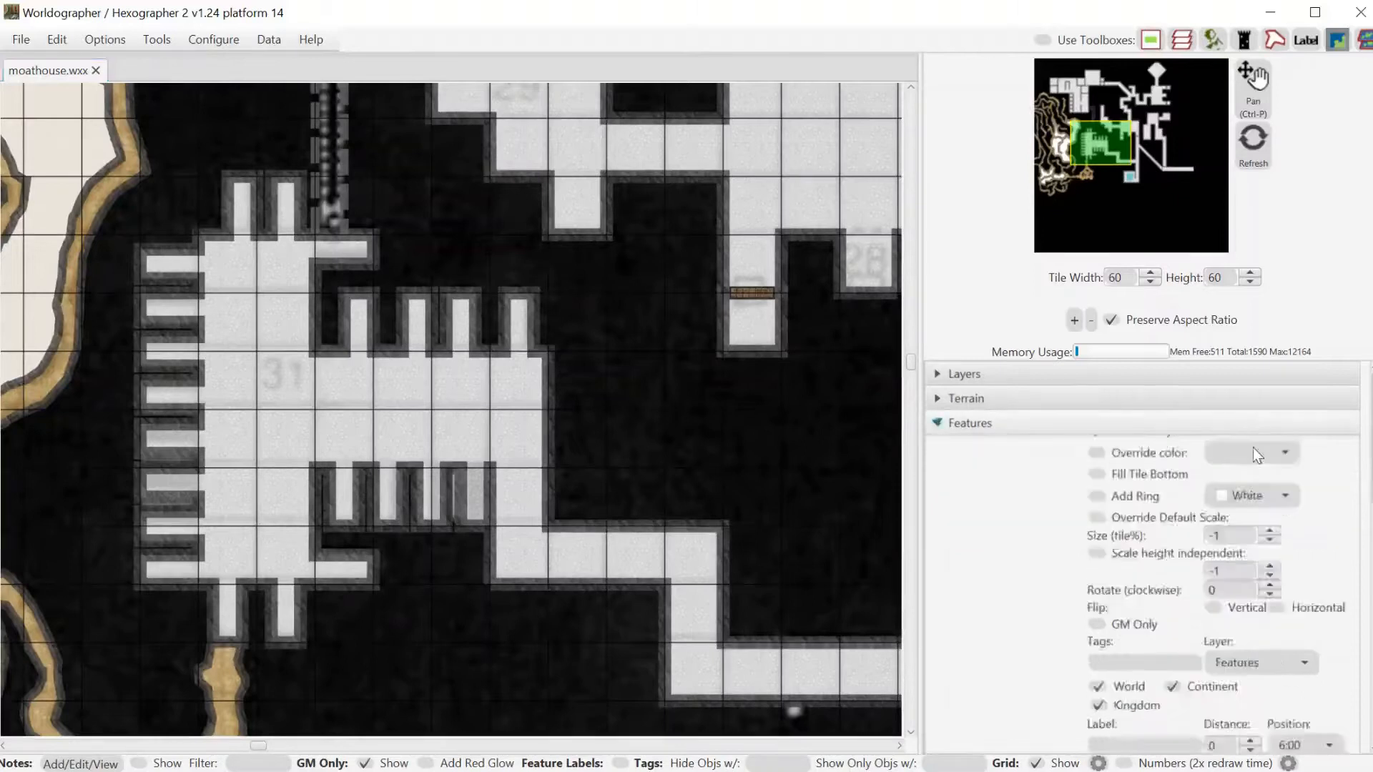
{"action": "left_click", "coordinate": [1055, 522]}
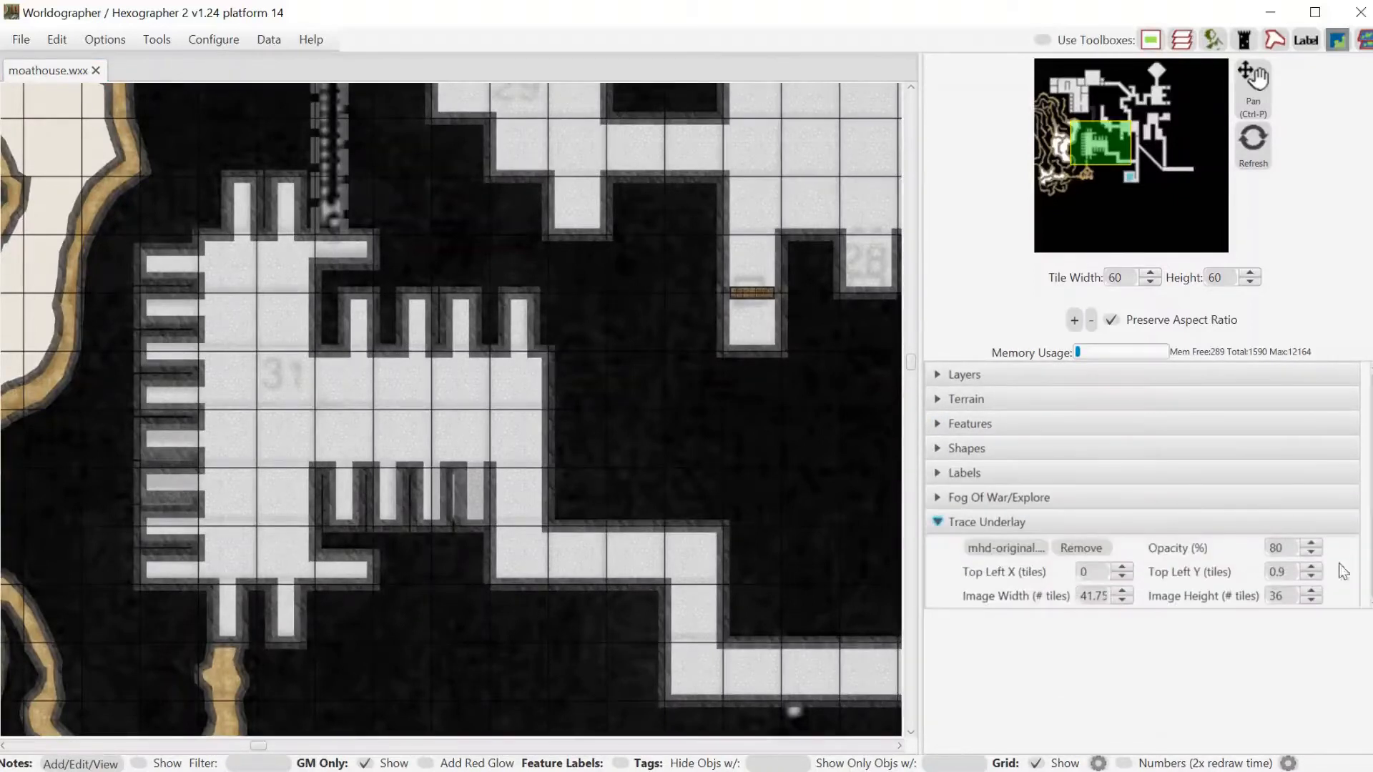
{"action": "left_click_drag", "start_coordinate": [1286, 549], "coordinate": [1201, 552]}
{"action": "type", "text": "100"}
{"action": "key", "text": "Return"}
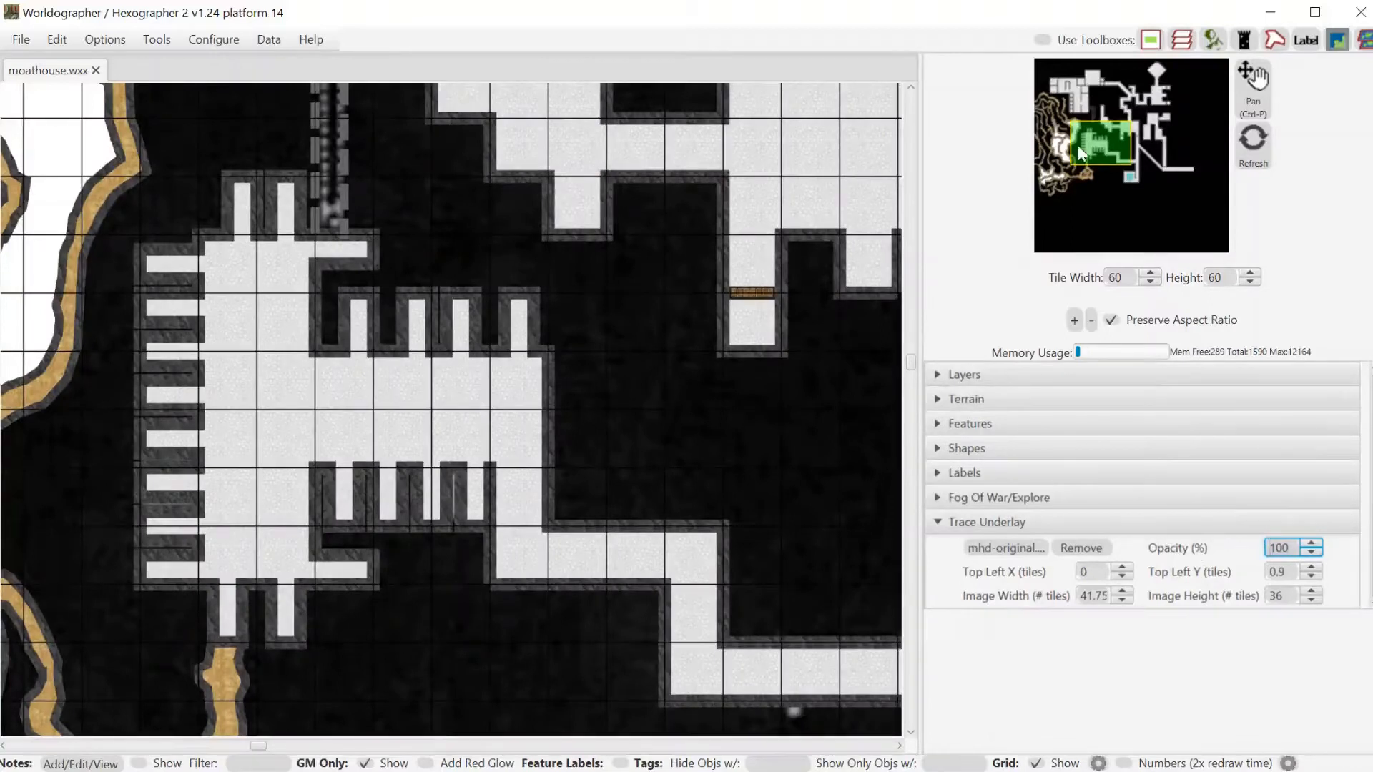
Inspect the map from the diagonal and eastern corridors to its east edge, and back over the central rooms to the dashed secret passage.
{"action": "left_click_drag", "start_coordinate": [1100, 143], "coordinate": [1160, 163]}
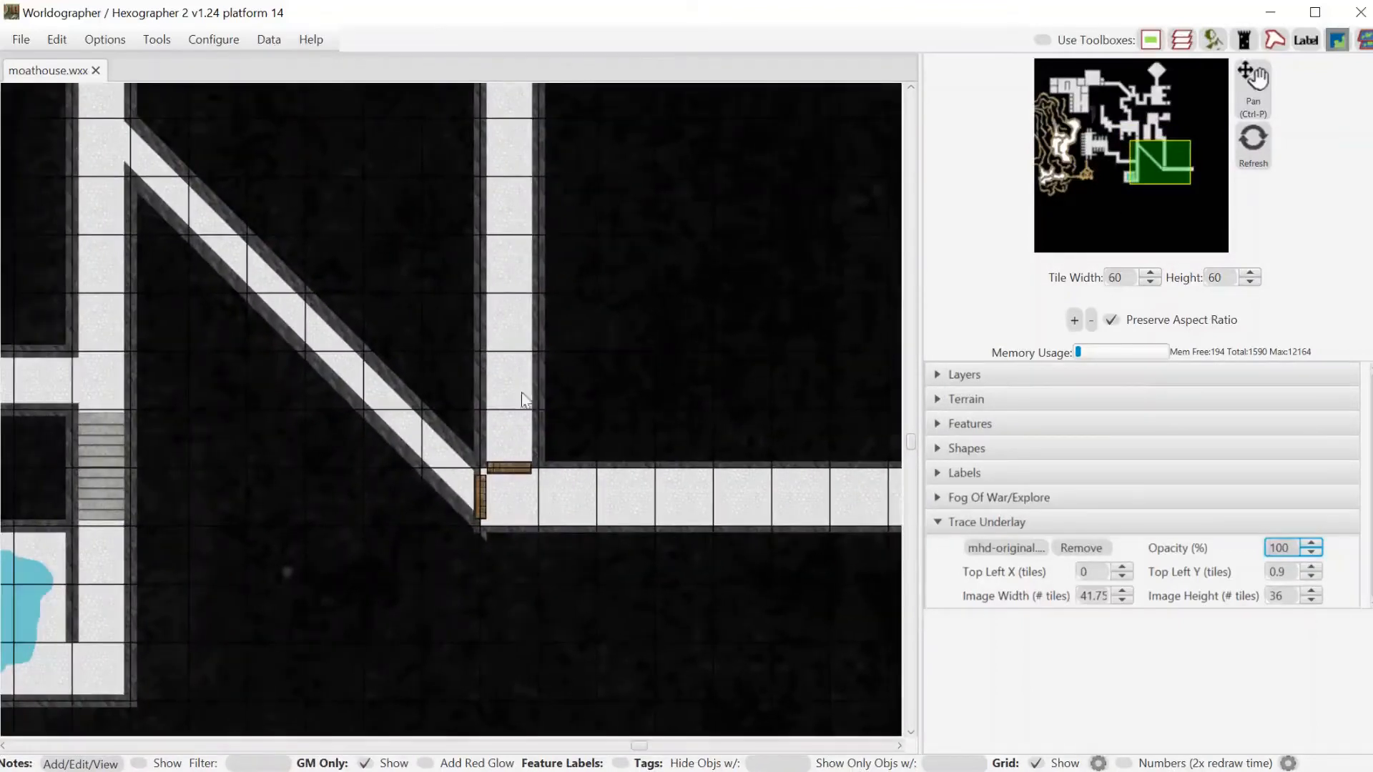
{"action": "left_click", "coordinate": [114, 43]}
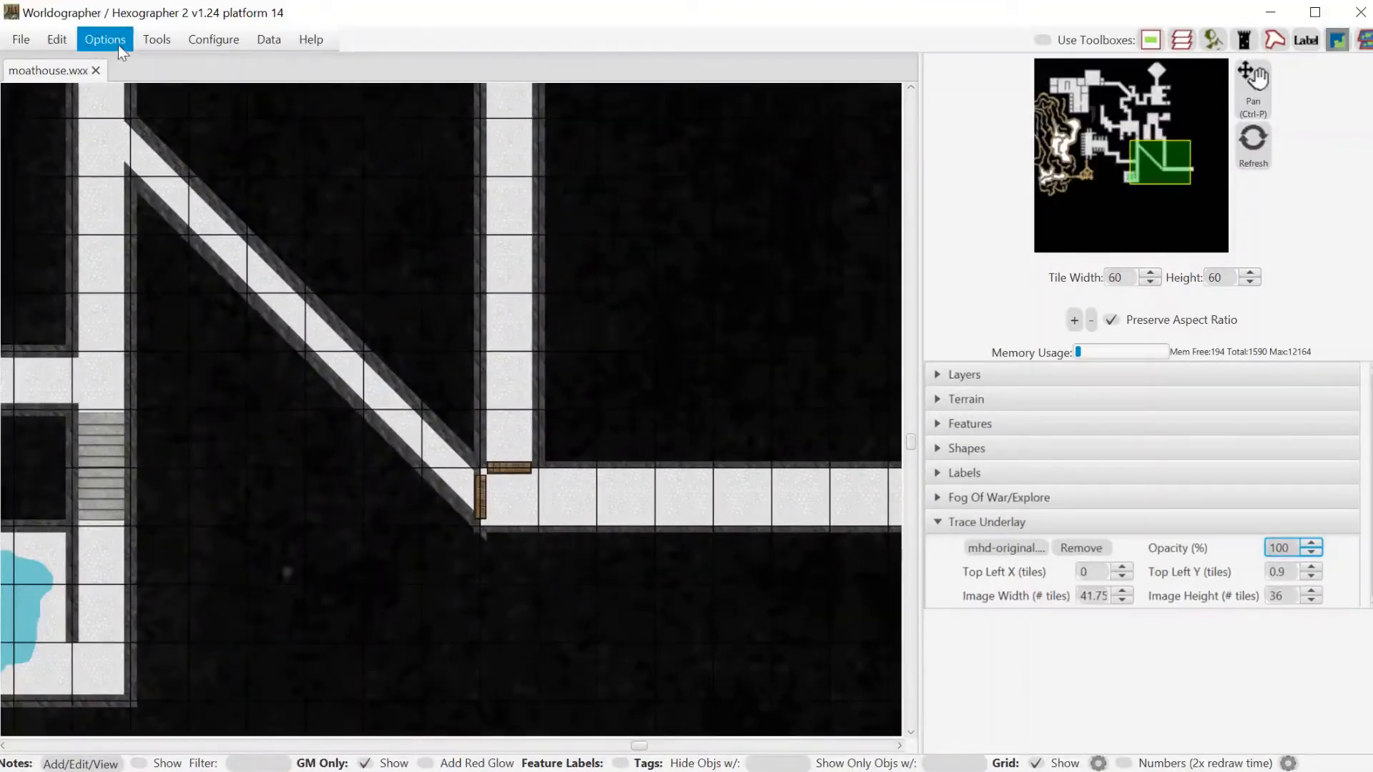
{"action": "mouse_move", "coordinate": [158, 41]}
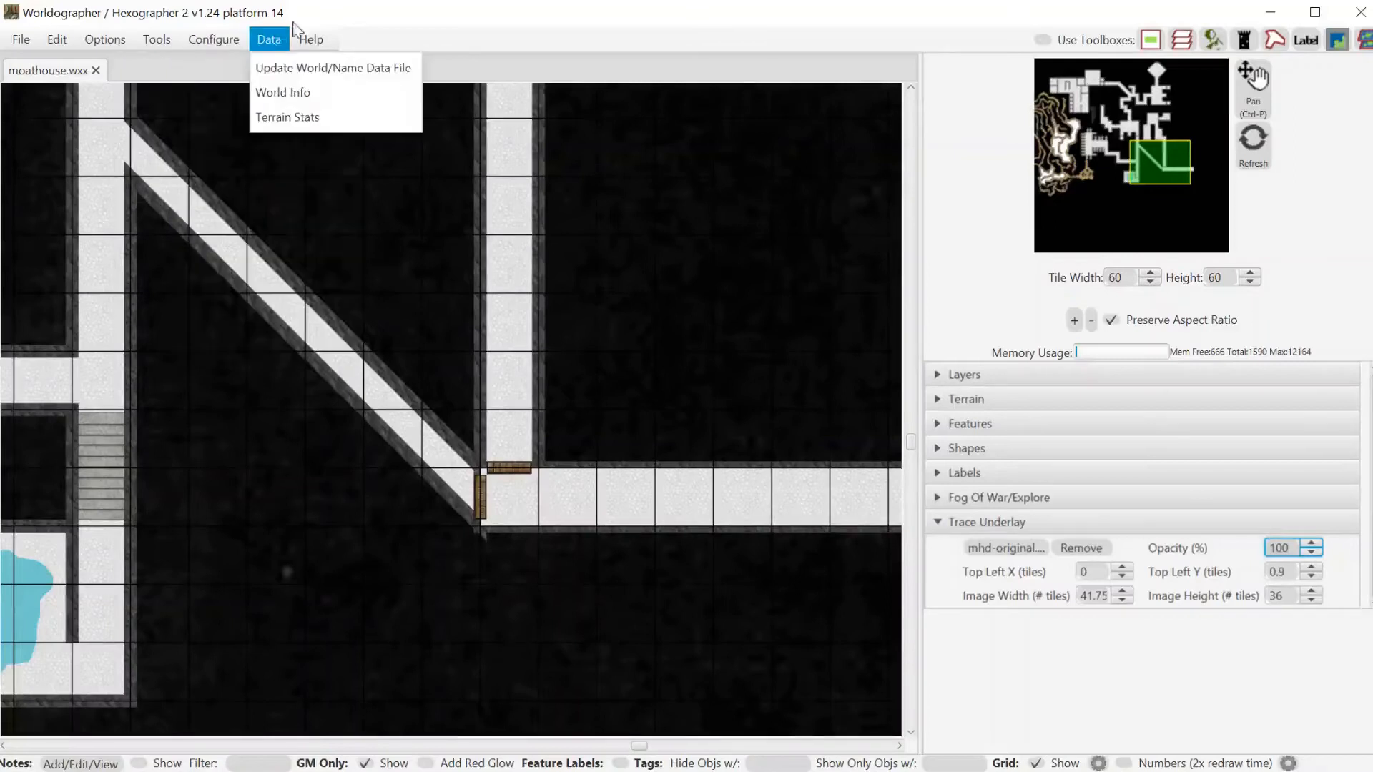
{"action": "left_click", "coordinate": [277, 39]}
{"action": "left_click_drag", "start_coordinate": [1167, 153], "coordinate": [1203, 165]}
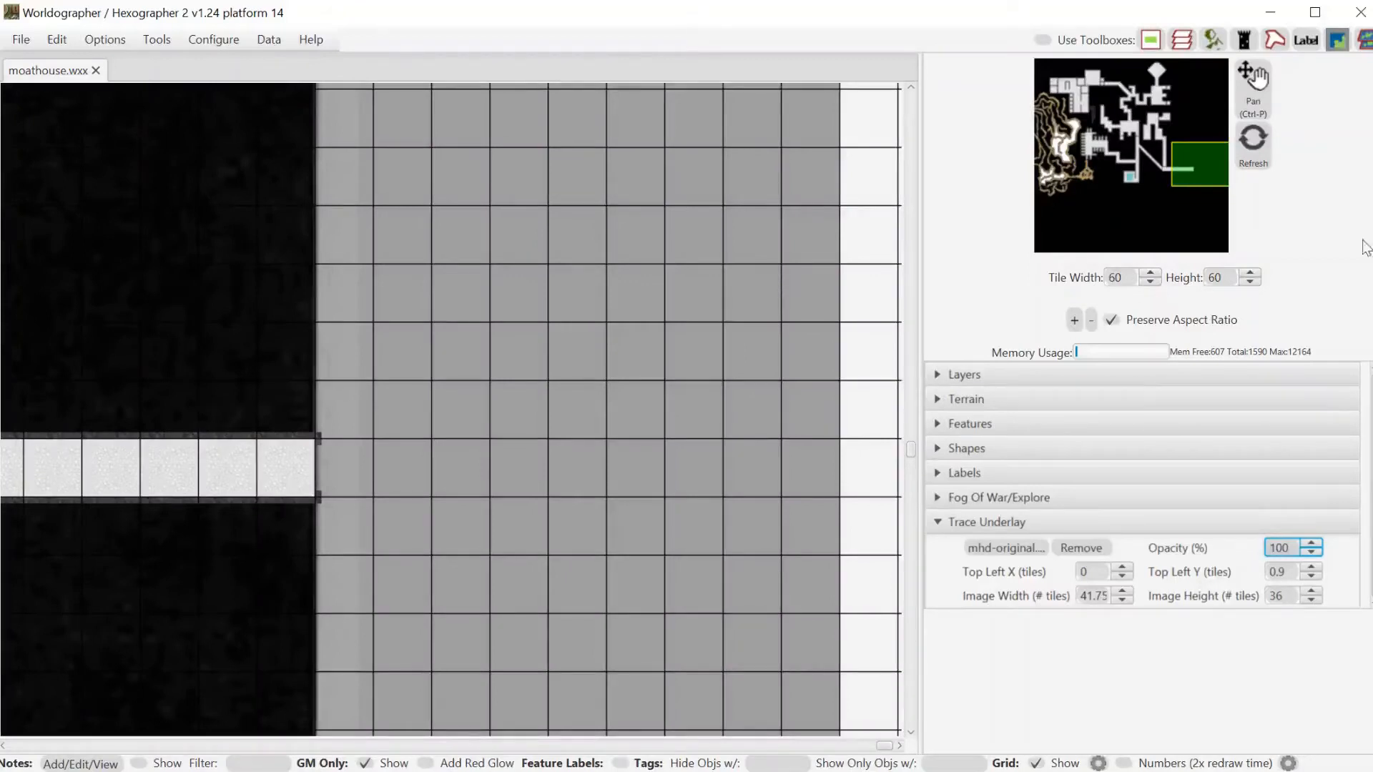
{"action": "left_click", "coordinate": [1208, 168]}
{"action": "left_click_drag", "start_coordinate": [1204, 159], "coordinate": [1126, 133]}
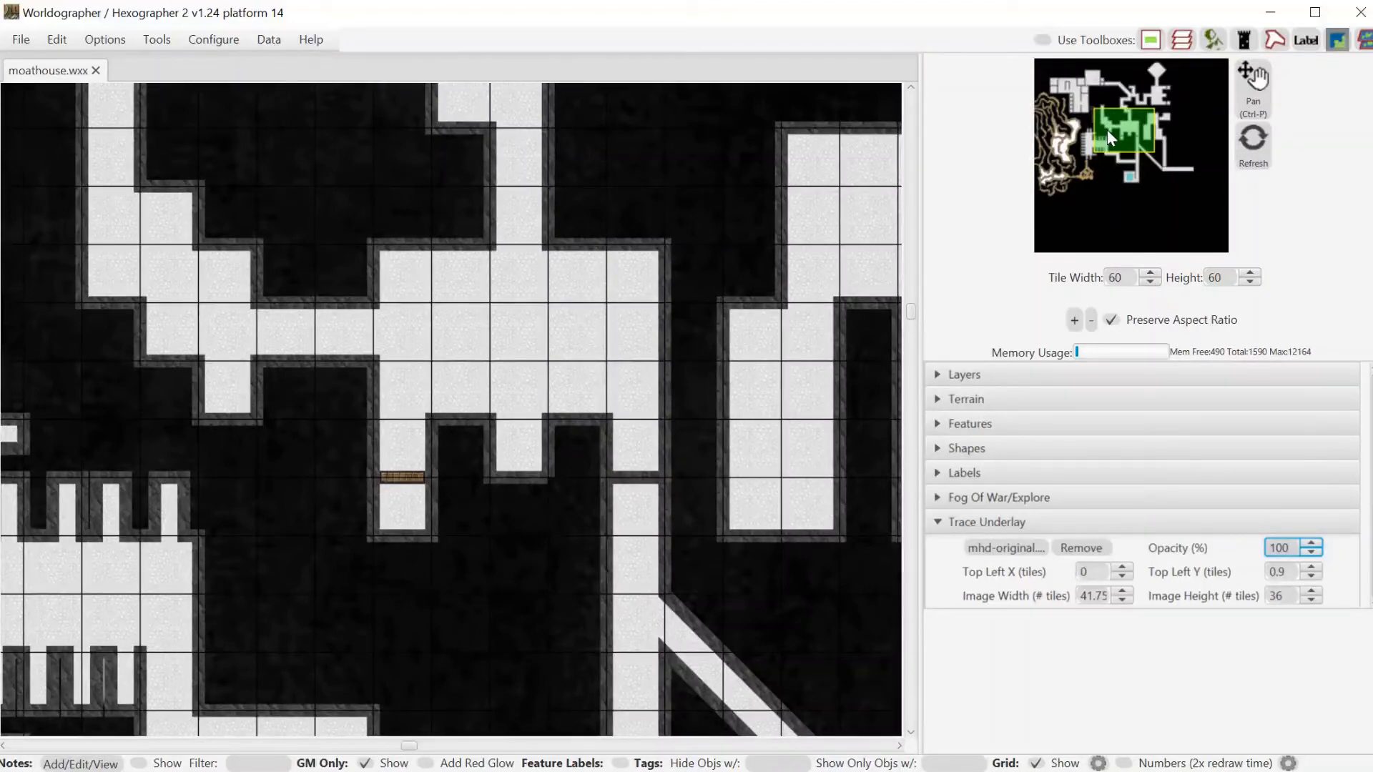
{"action": "left_click_drag", "start_coordinate": [1107, 131], "coordinate": [1093, 97]}
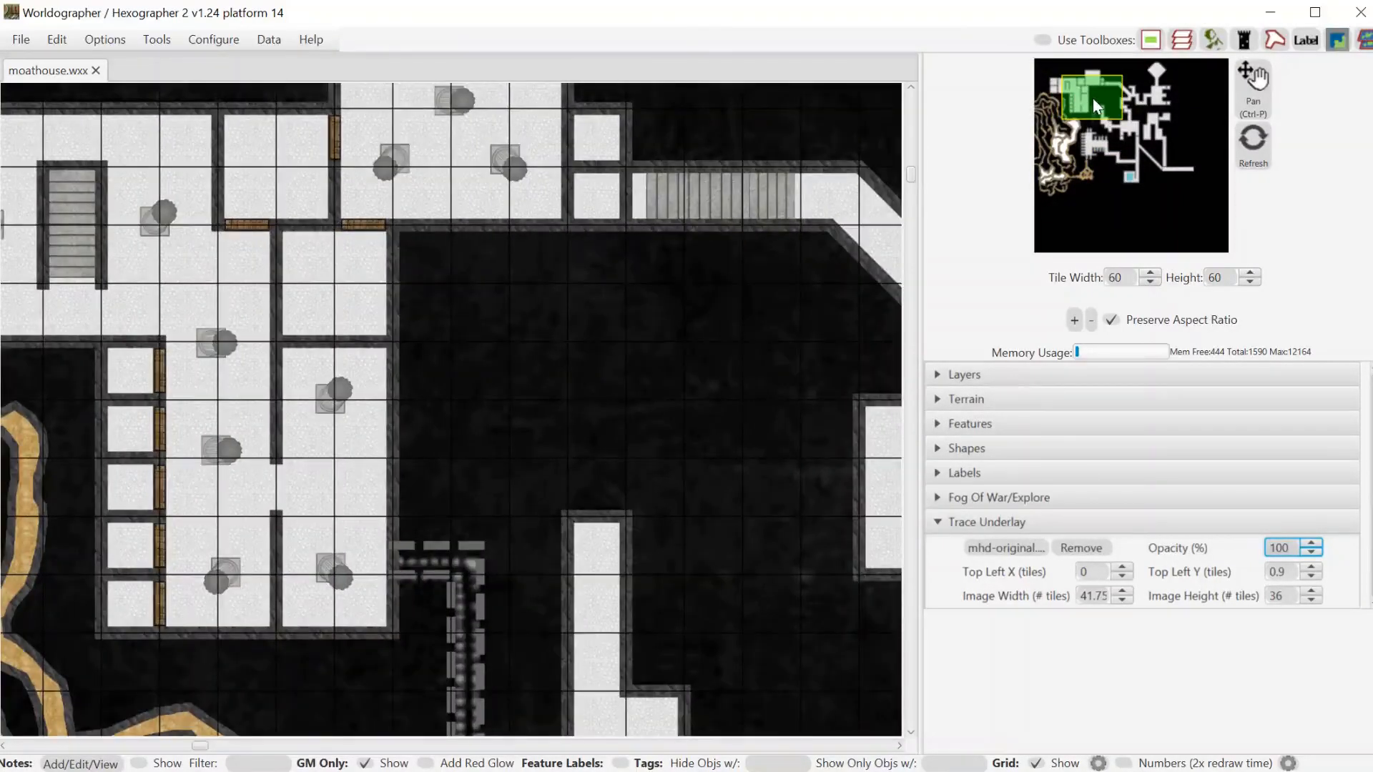